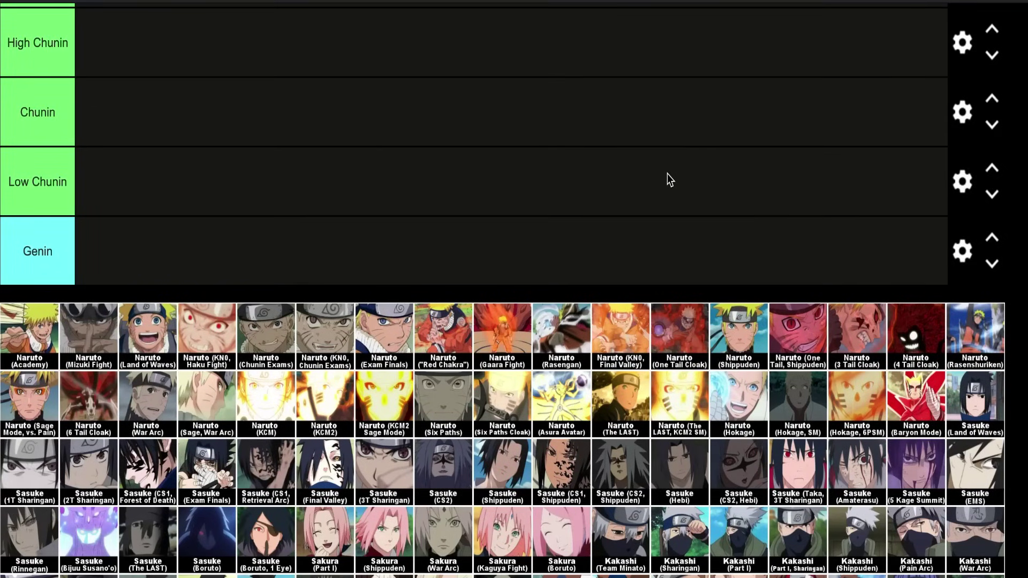
# Look over the unranked character versions below the tier rows, from Naruto (Academy) through the Akatsuki members
pyautogui.scroll(-8, 667, 173)
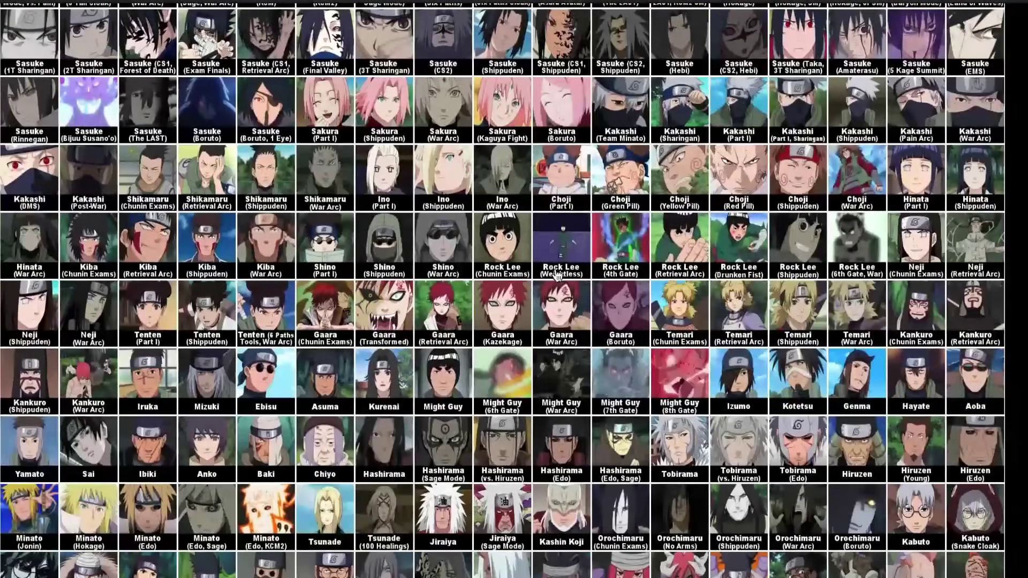
pyautogui.scroll(-3, 447, 449)
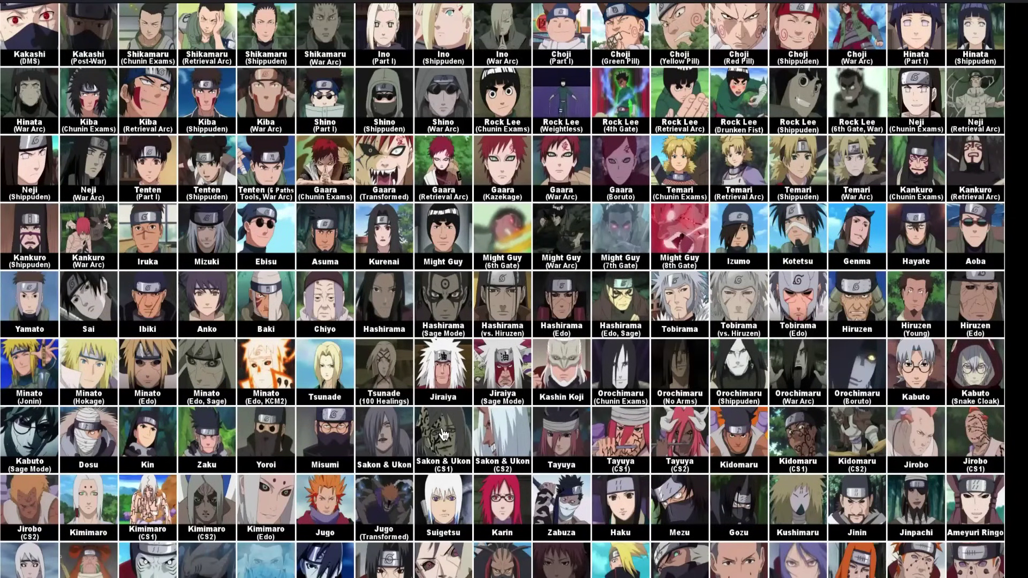
pyautogui.scroll(4, 442, 433)
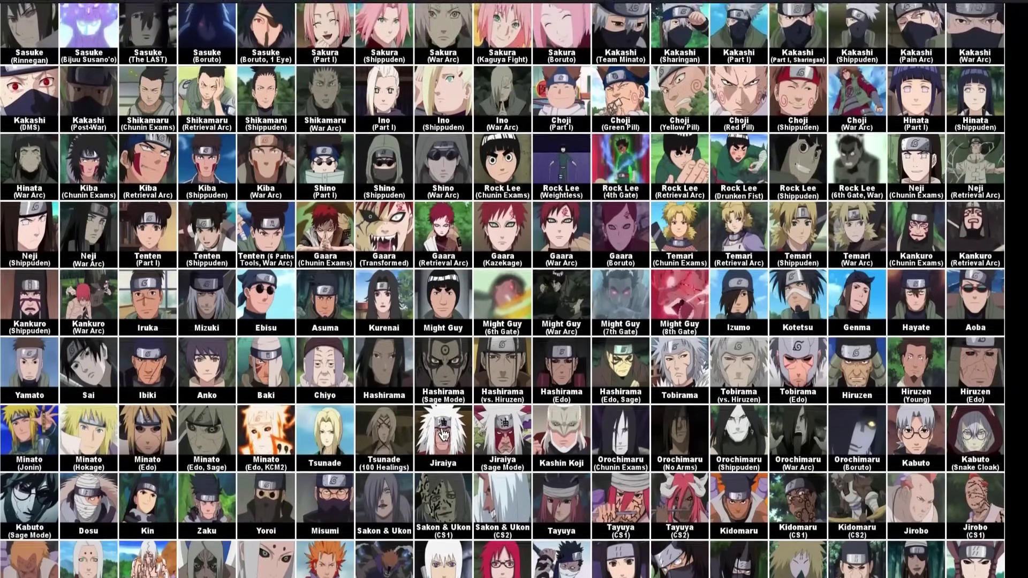
pyautogui.scroll(3, 442, 434)
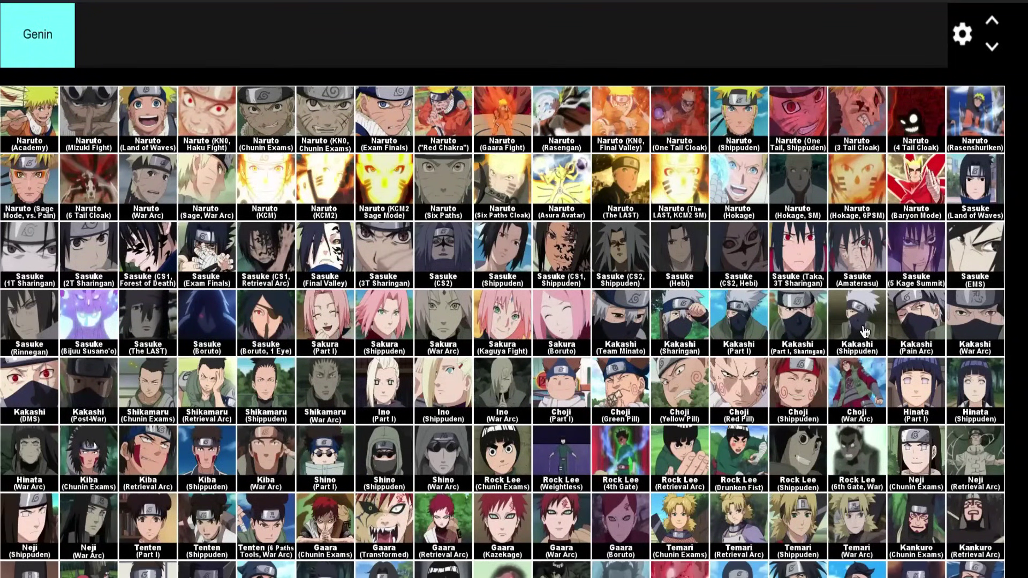
pyautogui.scroll(6, 450, 198)
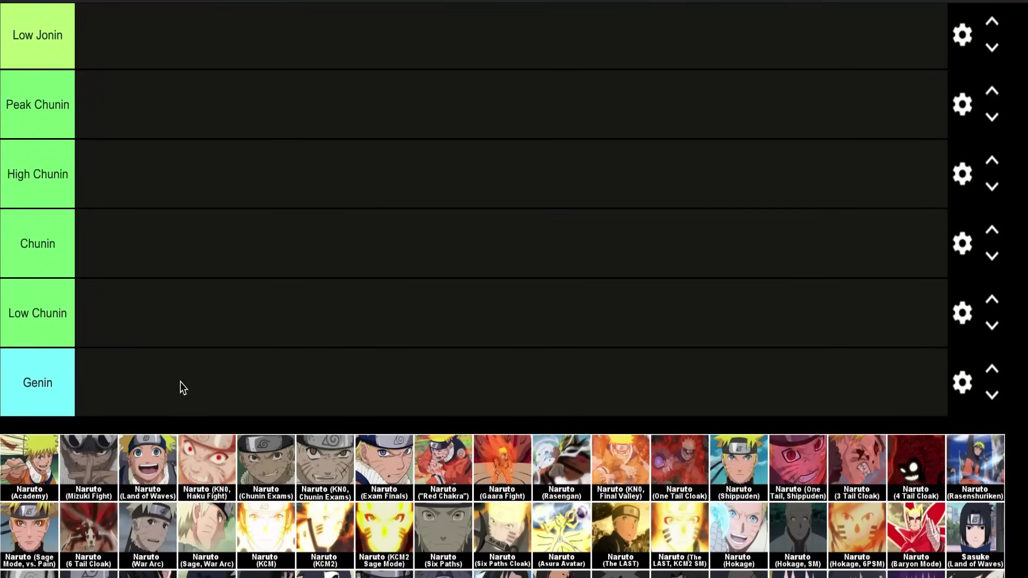
pyautogui.scroll(-5, 181, 429)
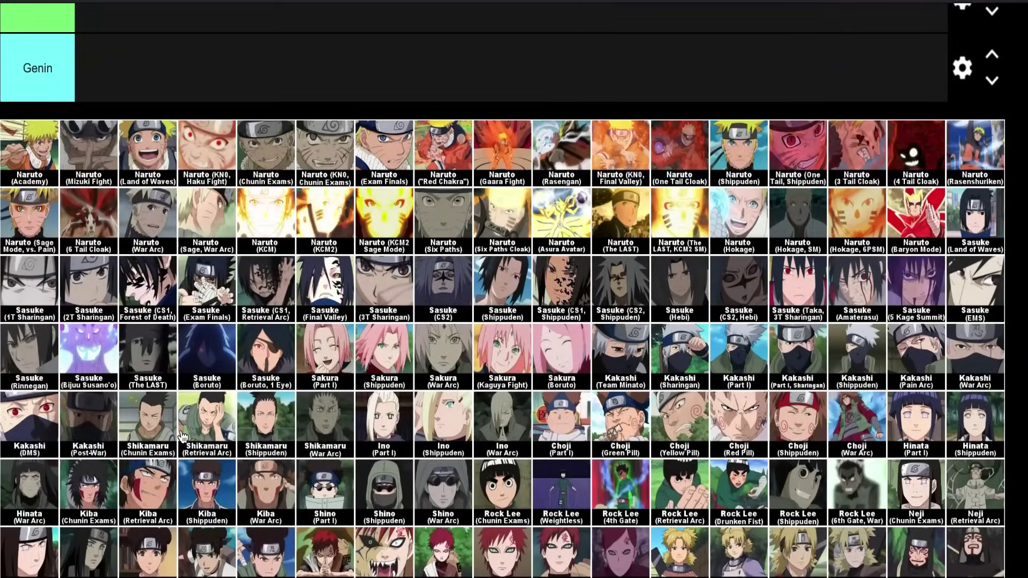
pyautogui.scroll(-1, 182, 437)
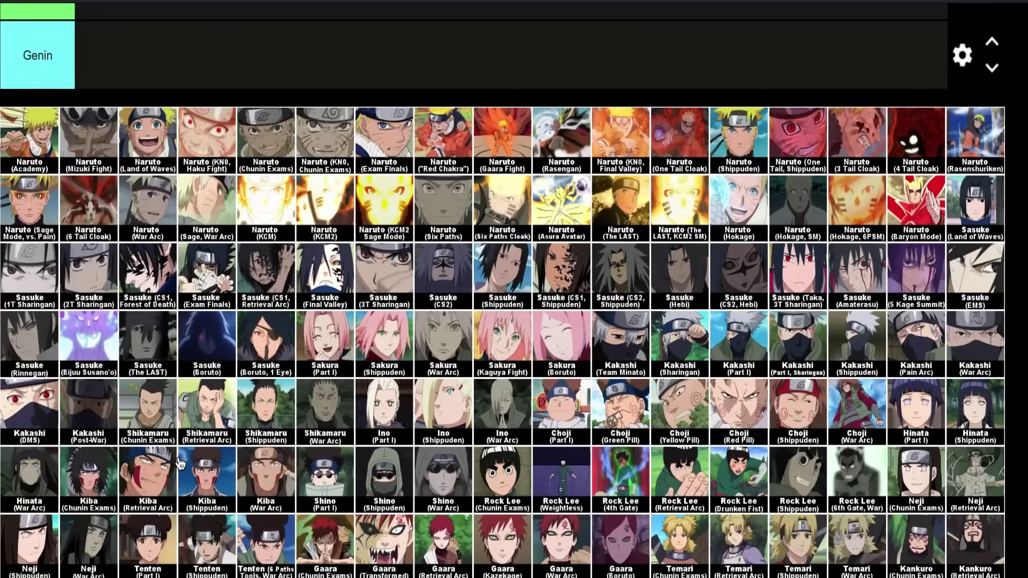
pyautogui.scroll(-2, 181, 463)
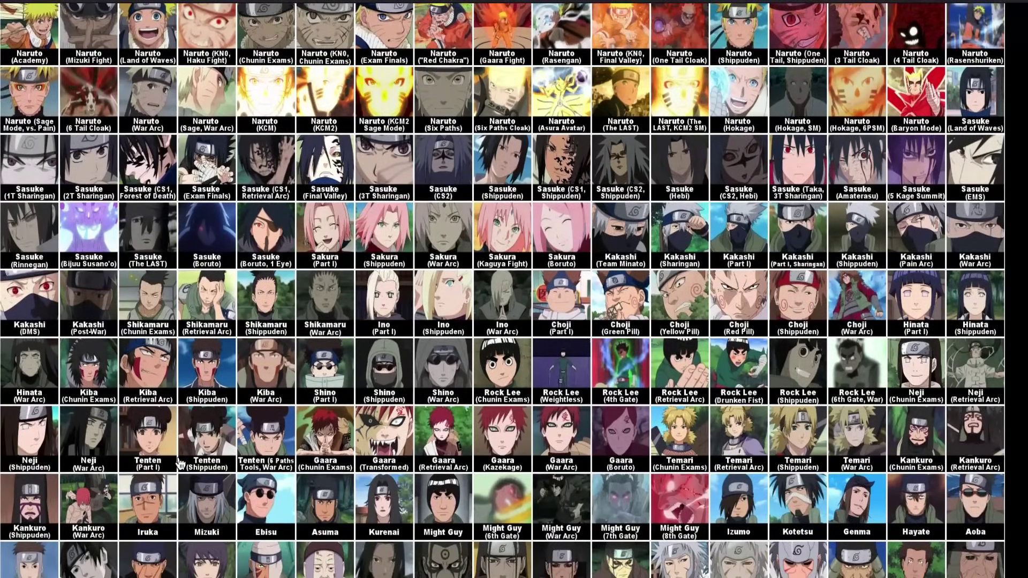
pyautogui.scroll(-1, 180, 463)
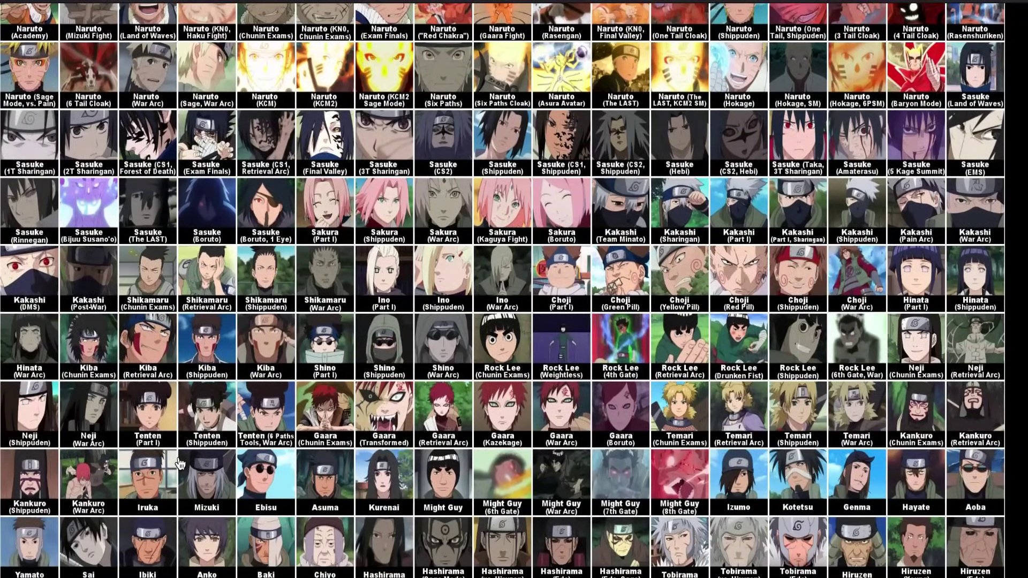
pyautogui.scroll(-4, 180, 464)
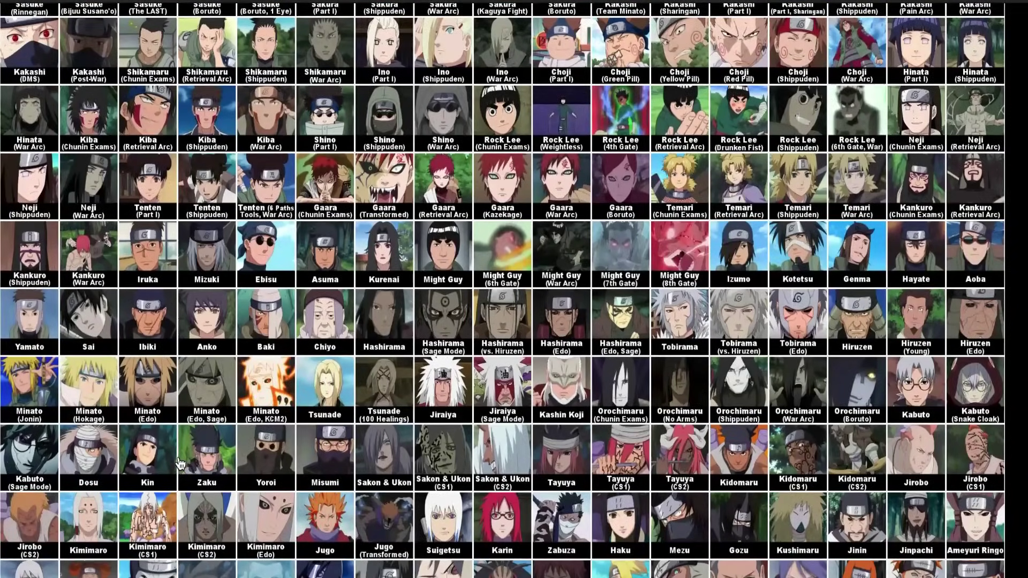
pyautogui.scroll(-2, 180, 463)
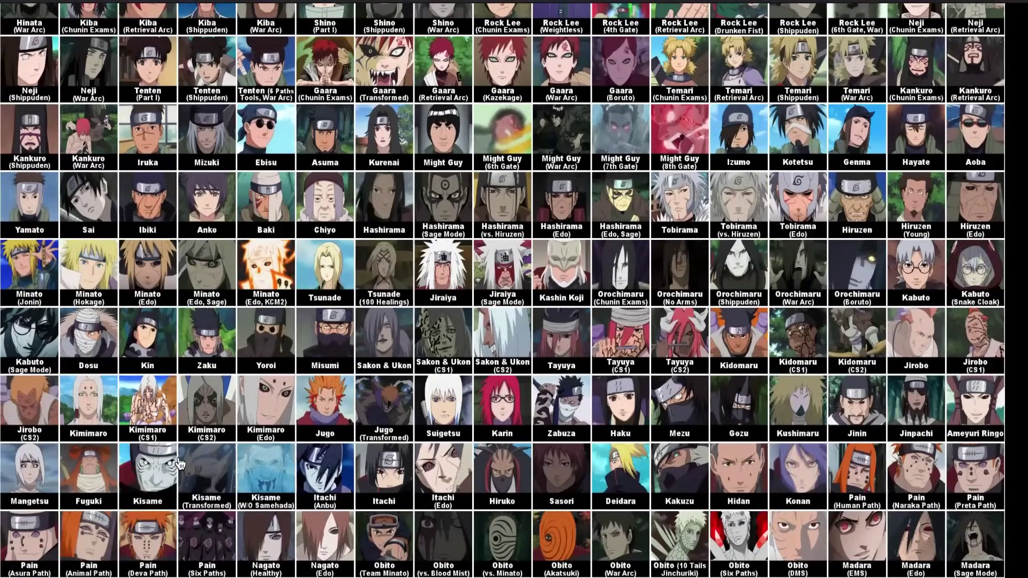
pyautogui.scroll(9, 180, 463)
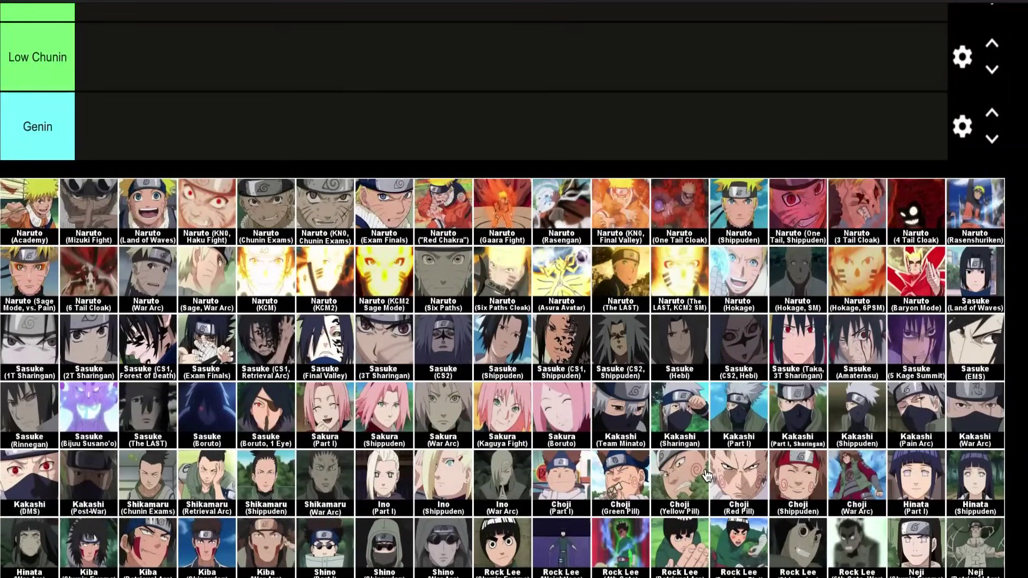
# Examine the Genin to Low Jonin tiers alongside the first rows of unranked characters
pyautogui.scroll(-3, 653, 517)
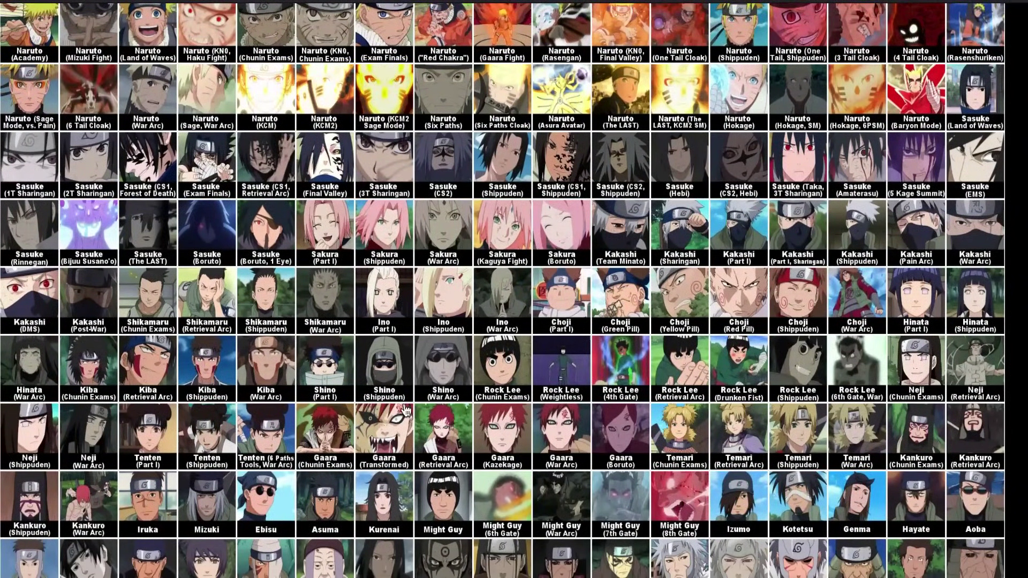
pyautogui.scroll(2, 405, 410)
pyautogui.scroll(2, 405, 410)
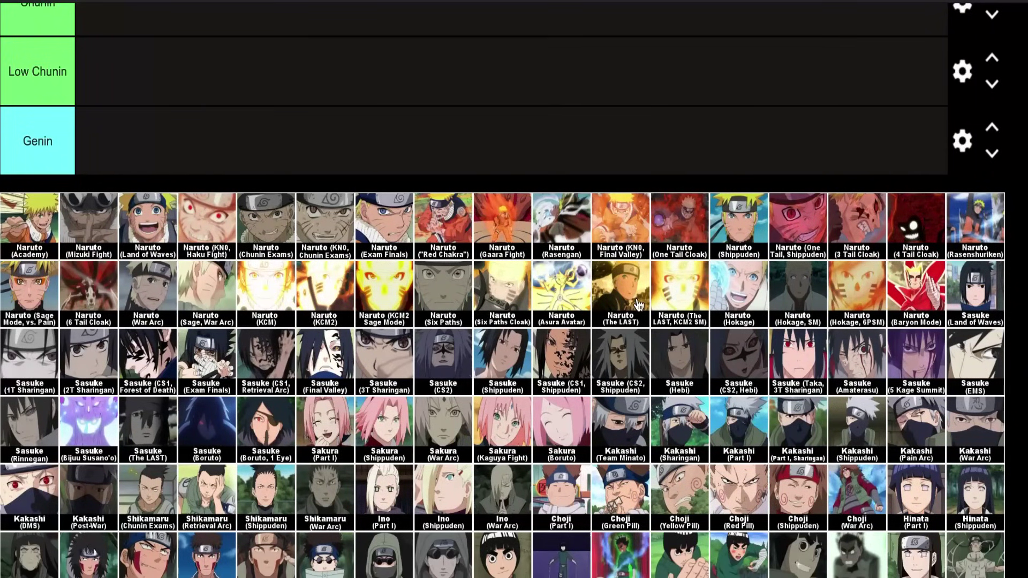
pyautogui.scroll(2, 620, 165)
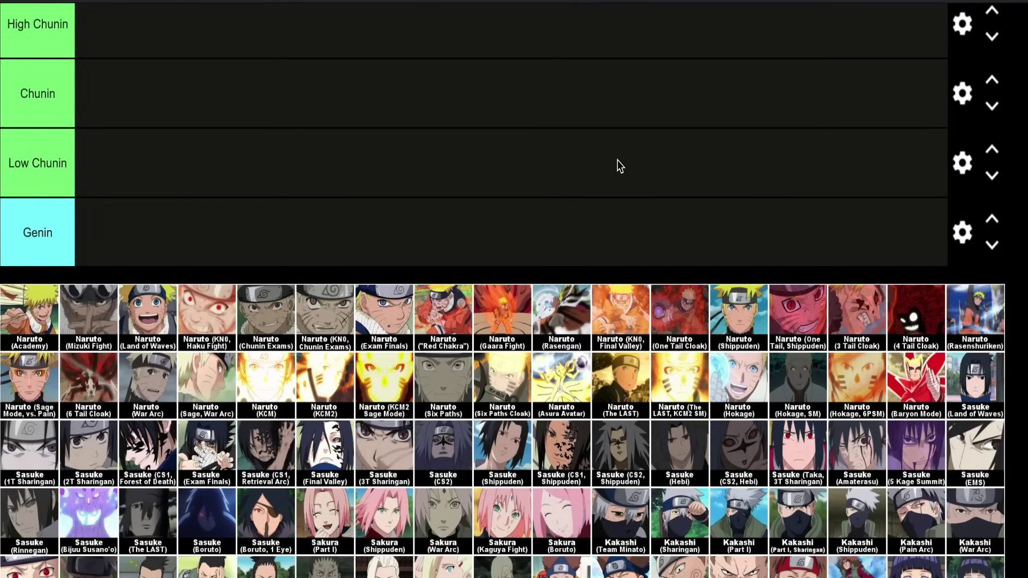
pyautogui.scroll(-4, 618, 159)
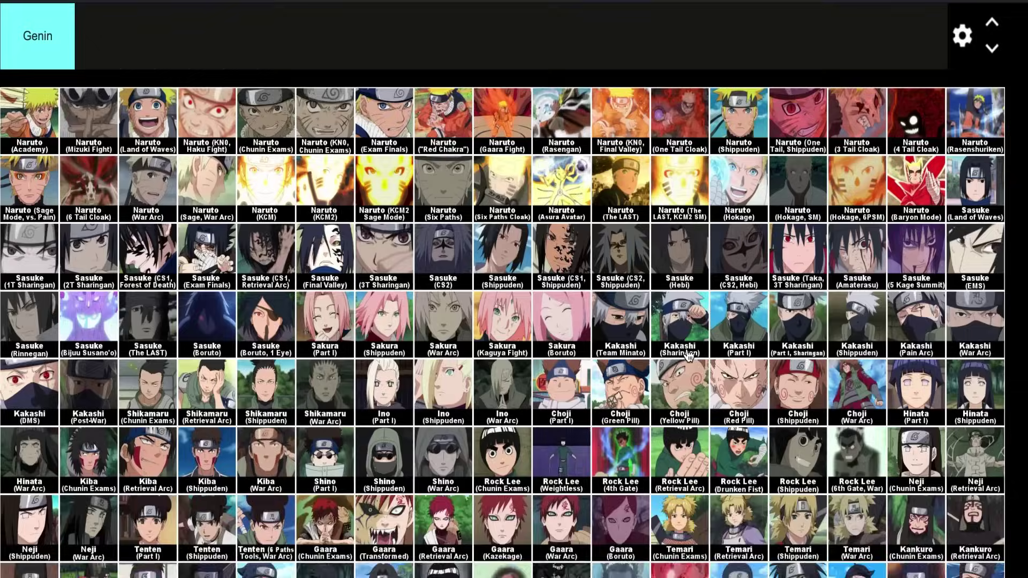
pyautogui.scroll(5, 658, 359)
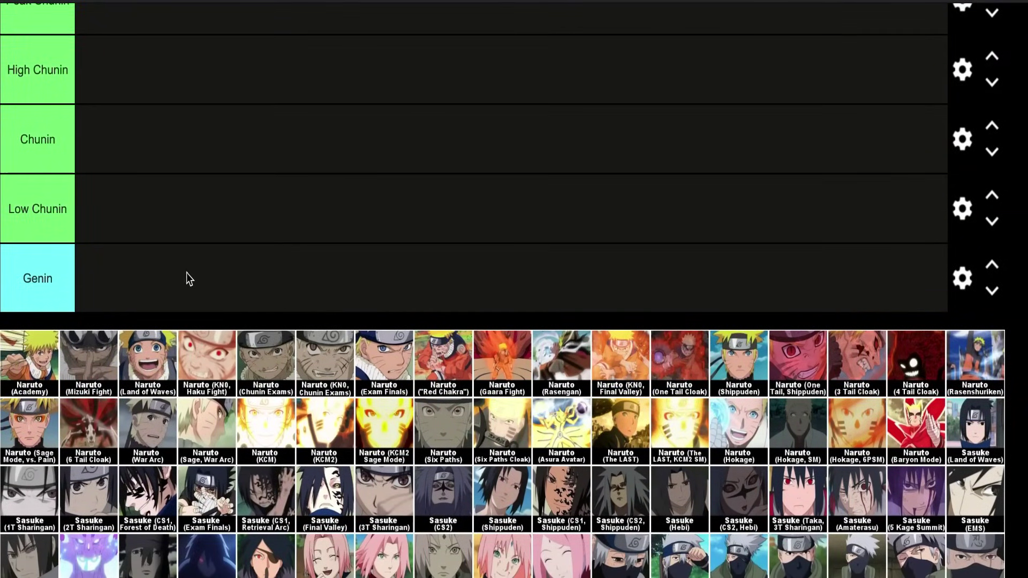
pyautogui.scroll(2, 163, 300)
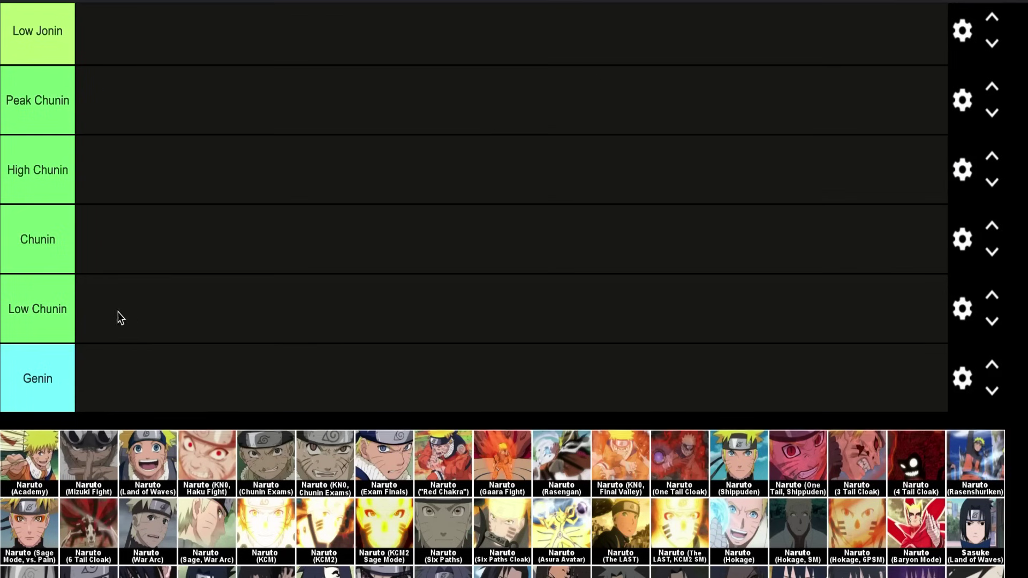
pyautogui.scroll(-1, 176, 310)
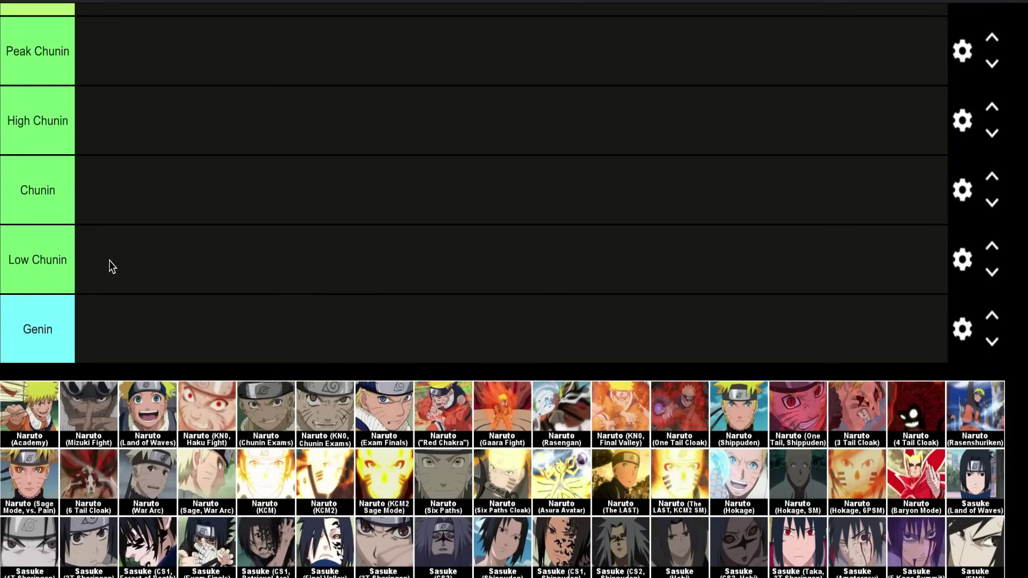
pyautogui.scroll(1, 101, 275)
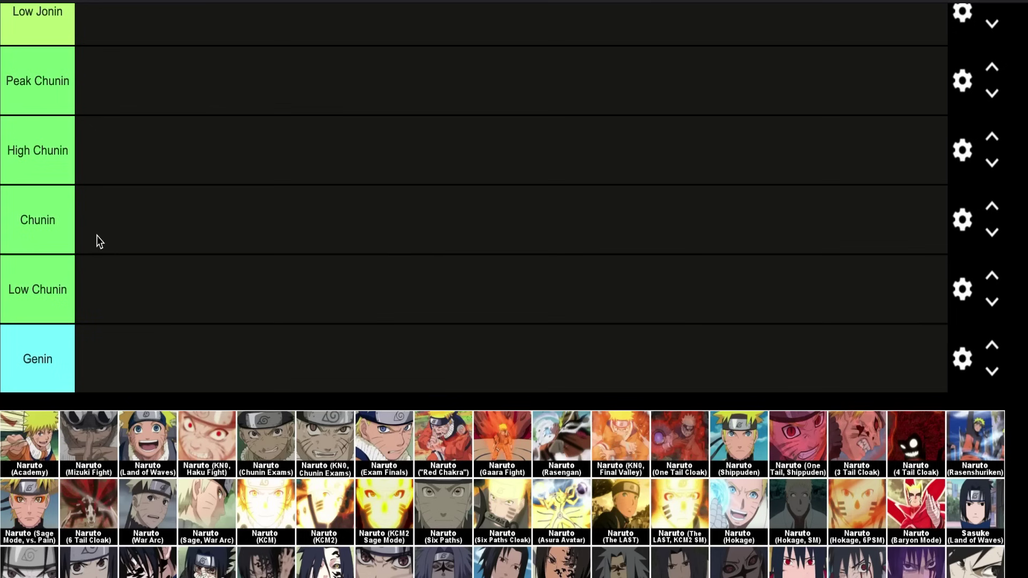
pyautogui.scroll(-1, 96, 296)
pyautogui.scroll(-2, 95, 292)
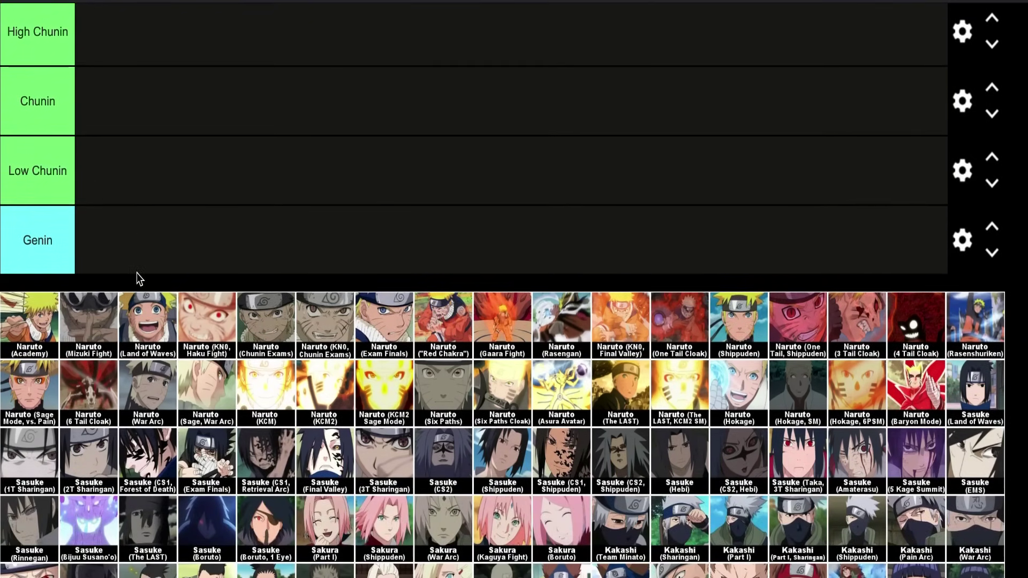
# Place Kin, Zaku, Yoroi and Misumi in the Genin tier, in that order
pyautogui.scroll(-10, 136, 278)
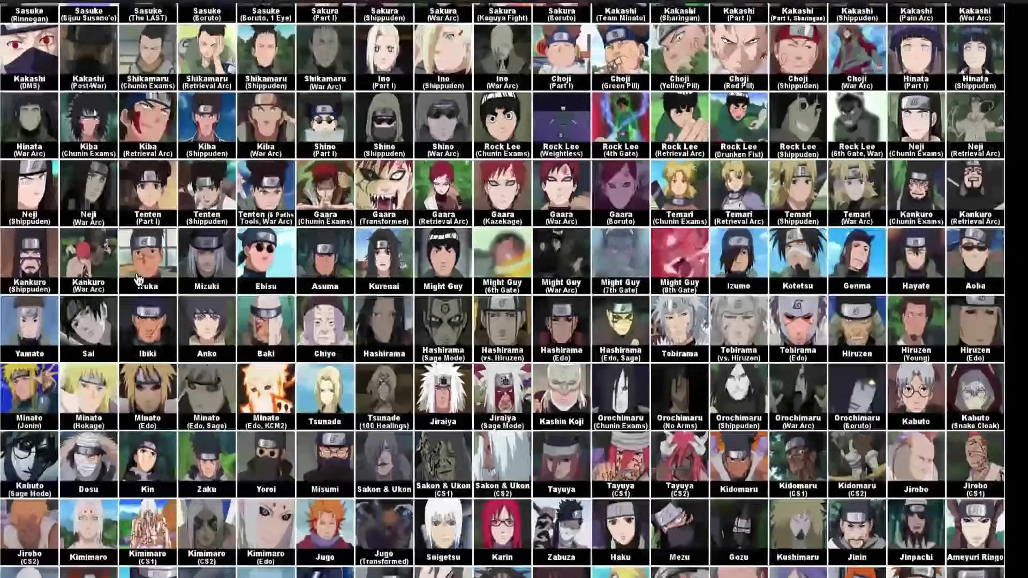
pyautogui.scroll(-2, 138, 280)
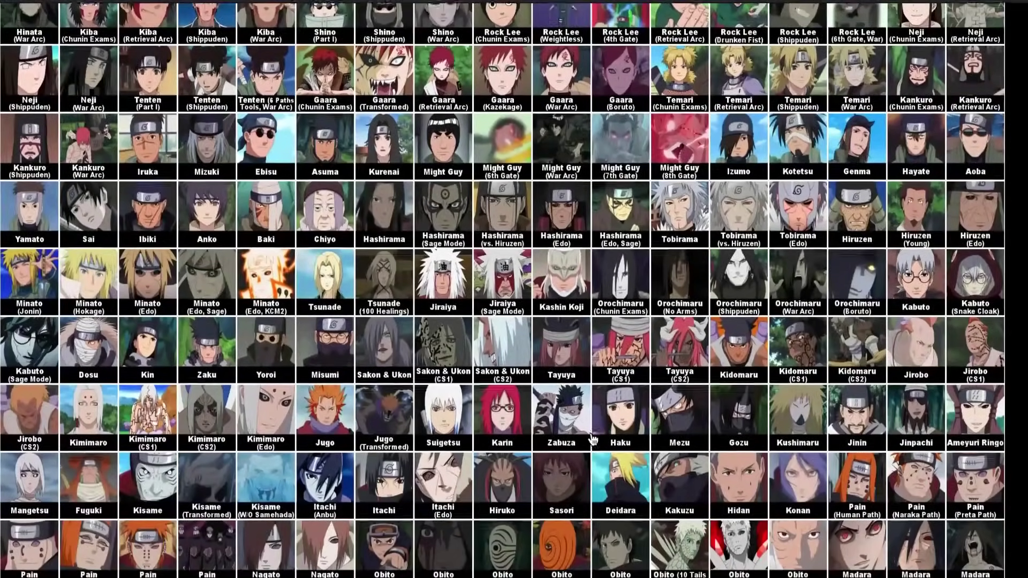
pyautogui.scroll(12, 592, 440)
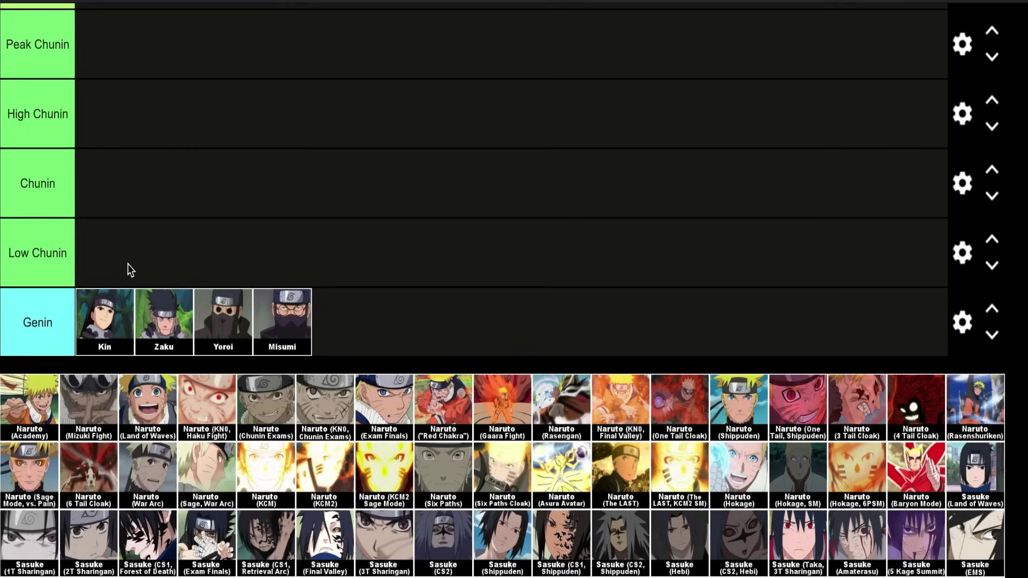
# Review the tier labels from Genin up to High Six Paths and return to the Genin row and unranked characters
pyautogui.scroll(4, 98, 232)
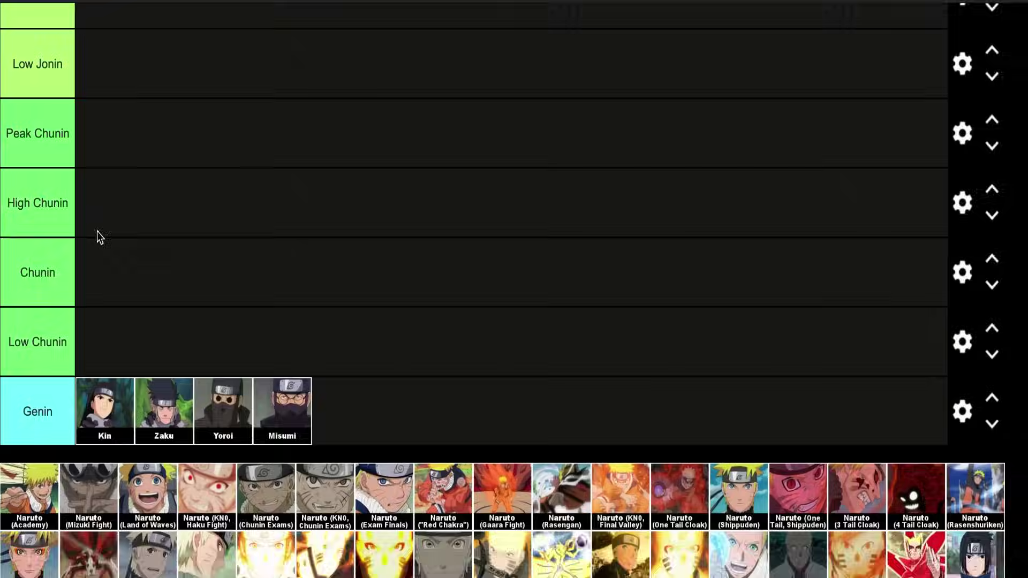
pyautogui.scroll(6, 64, 182)
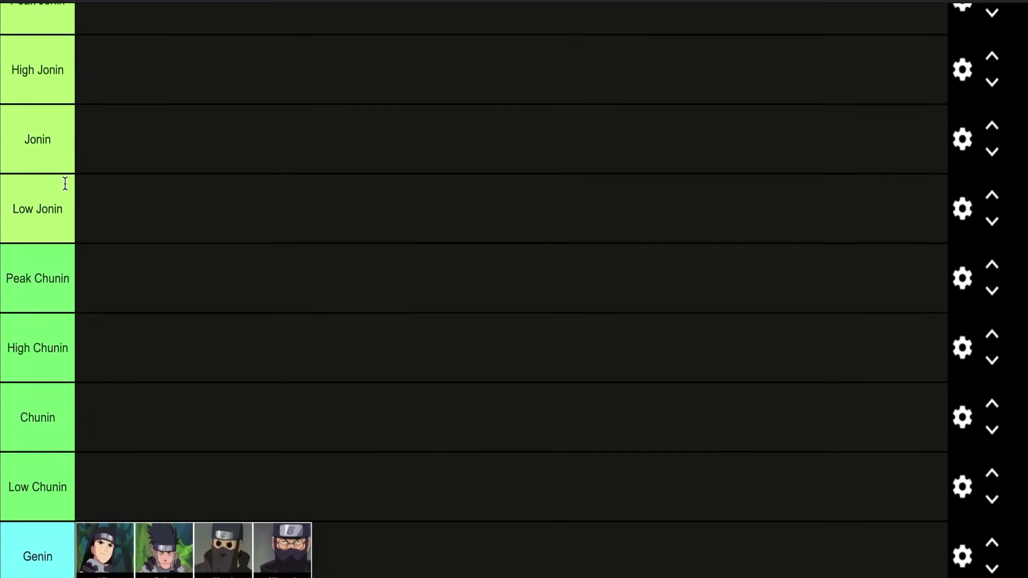
pyautogui.scroll(2, 65, 183)
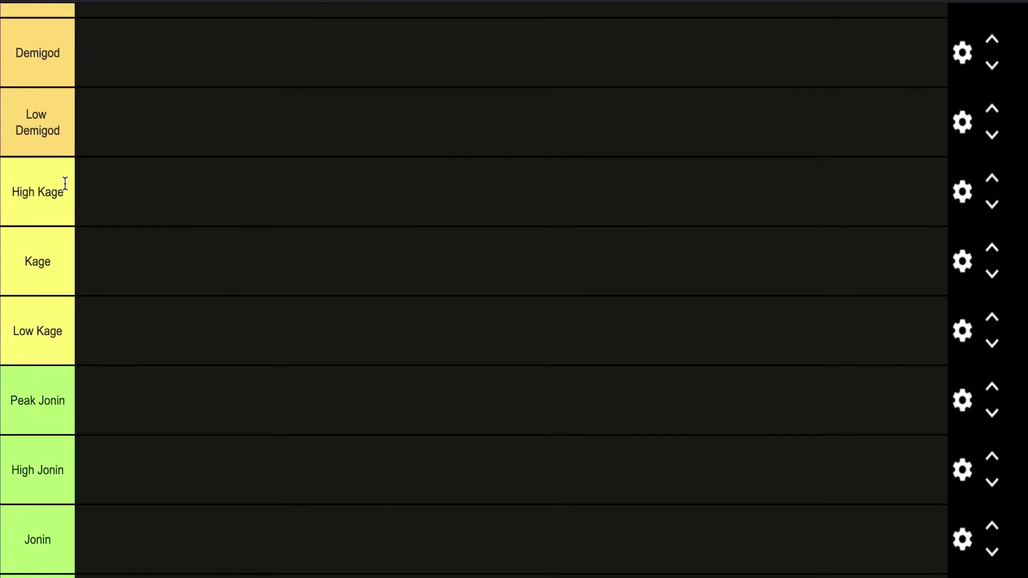
pyautogui.scroll(1, 69, 139)
pyautogui.scroll(6, 69, 139)
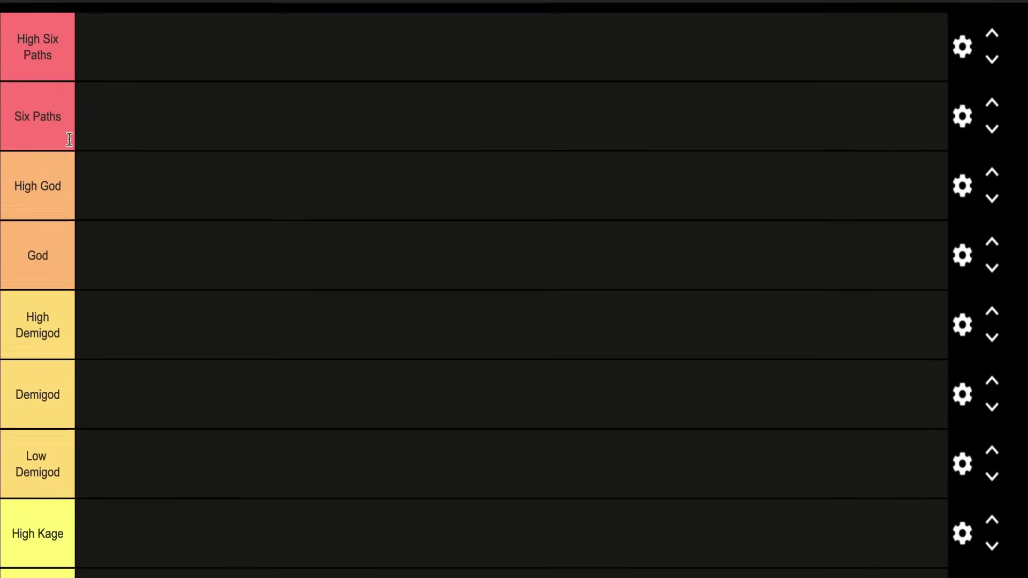
pyautogui.scroll(-10, 69, 139)
pyautogui.scroll(-1, 50, 315)
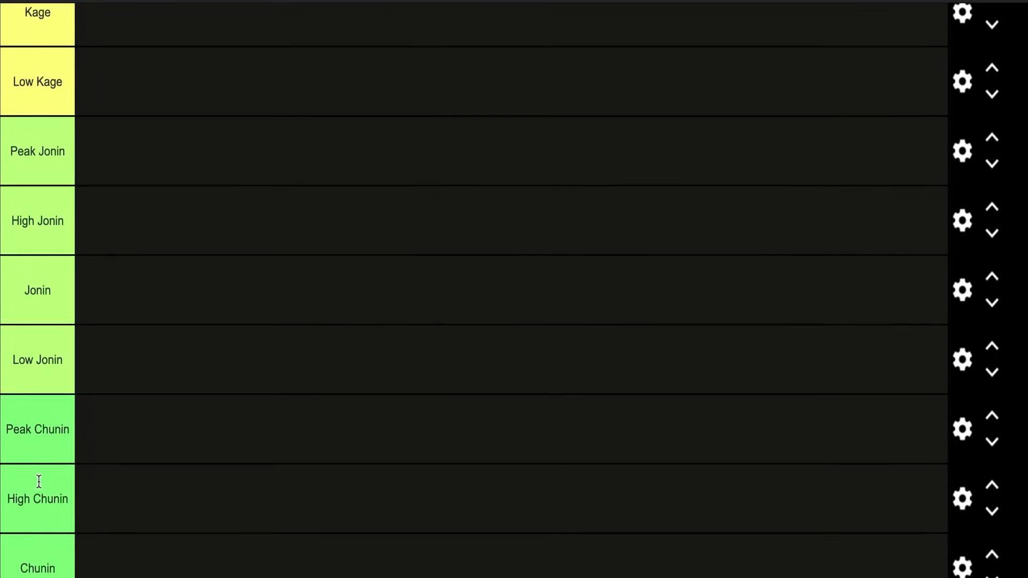
pyautogui.scroll(-3, 39, 482)
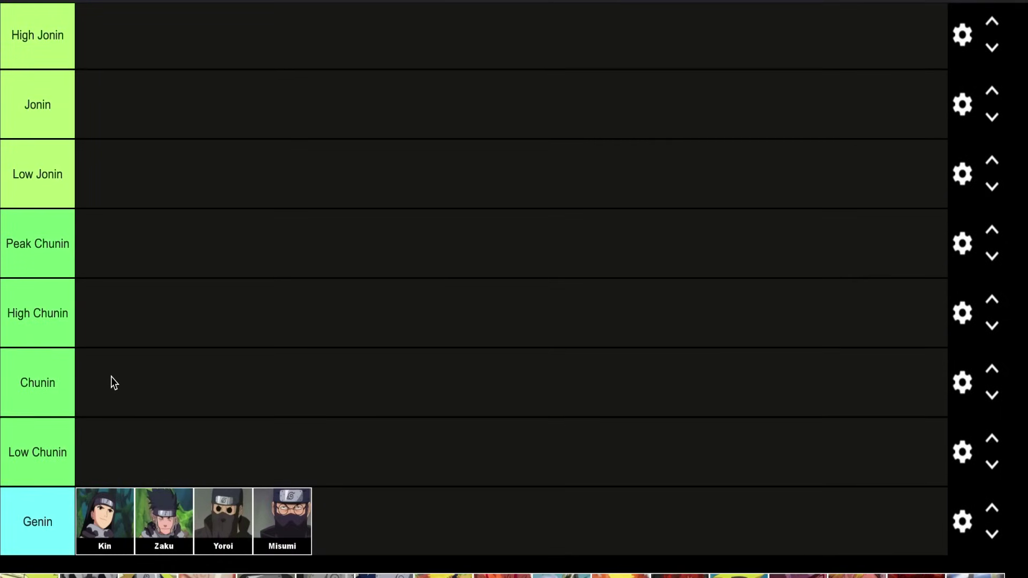
pyautogui.scroll(-1, 114, 383)
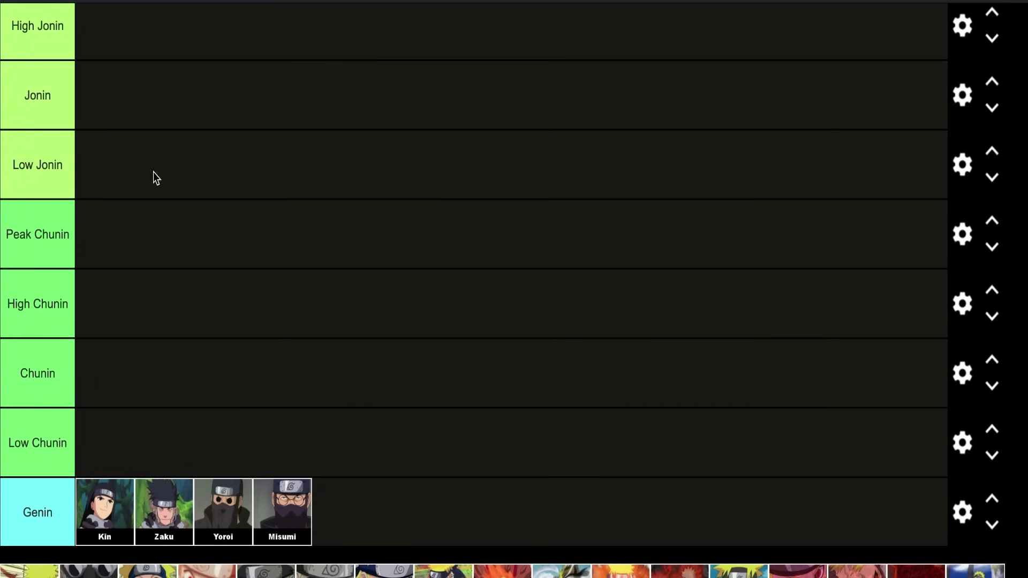
pyautogui.click(72, 443)
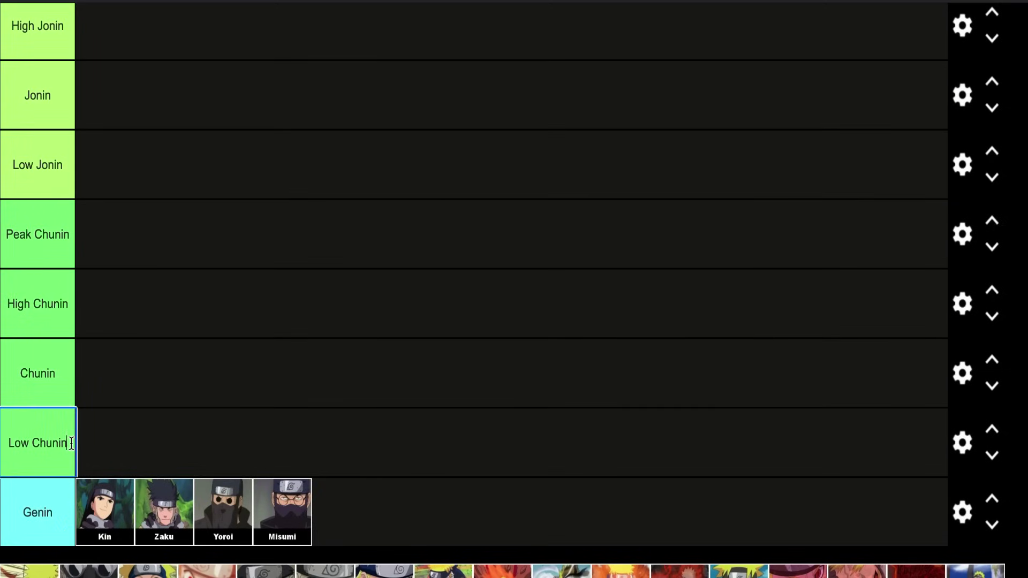
pyautogui.scroll(-4, 366, 491)
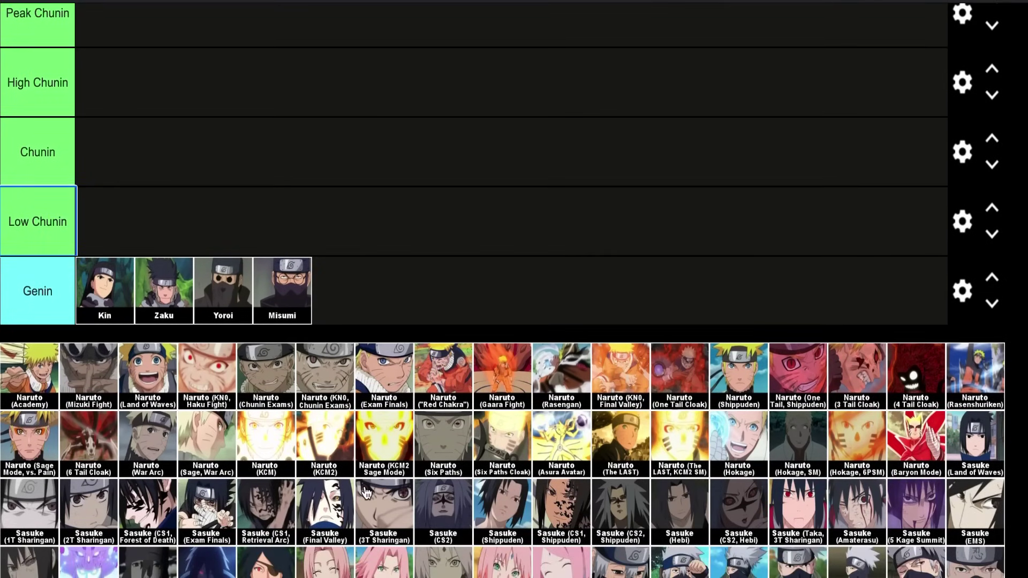
pyautogui.click(342, 306)
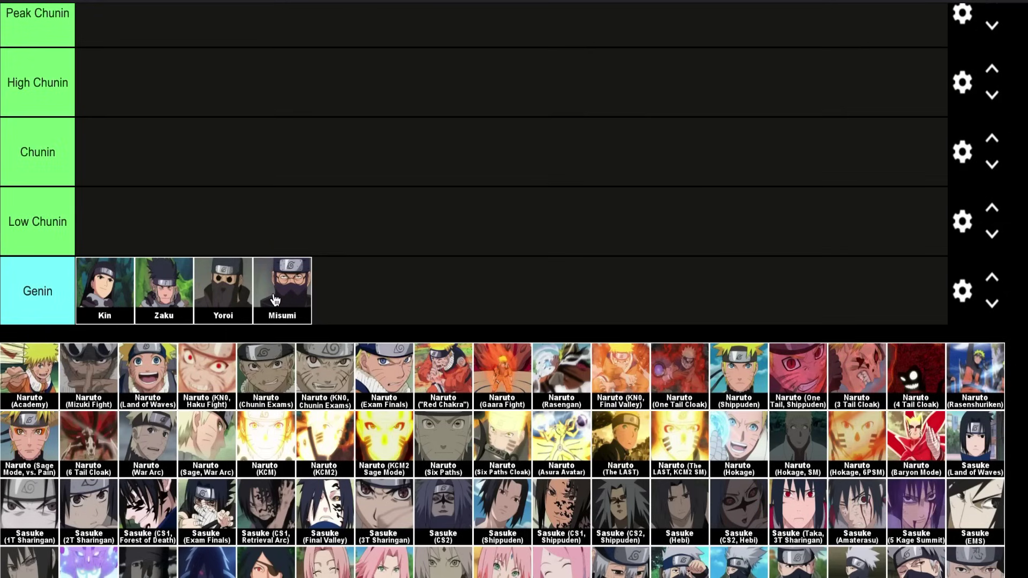
pyautogui.scroll(-2, 275, 300)
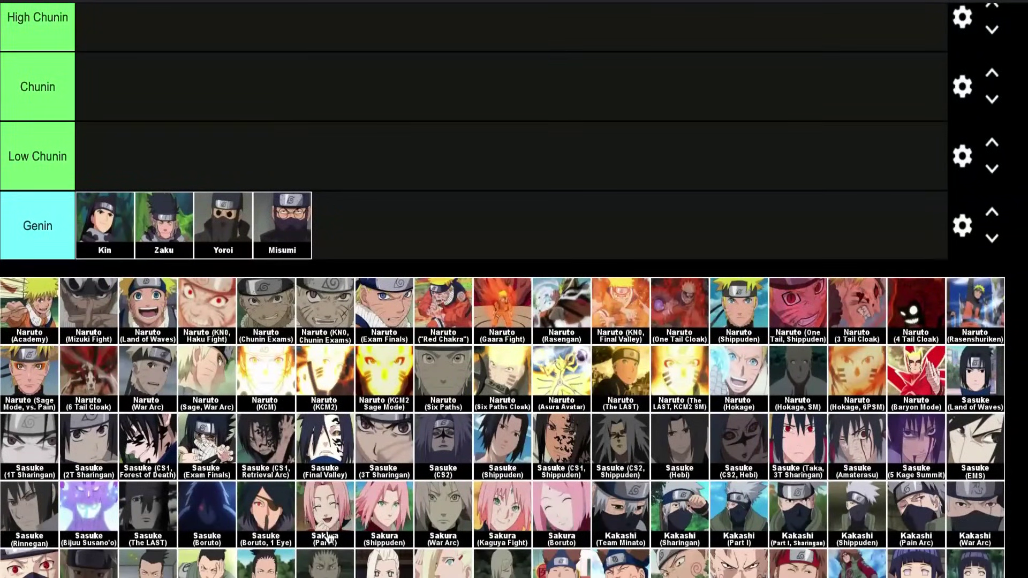
# Add Sakura (Part I) and Ino (Part I) to the Genin tier, in that order after Misumi
pyautogui.moveTo(328, 530); pyautogui.dragTo(389, 249)
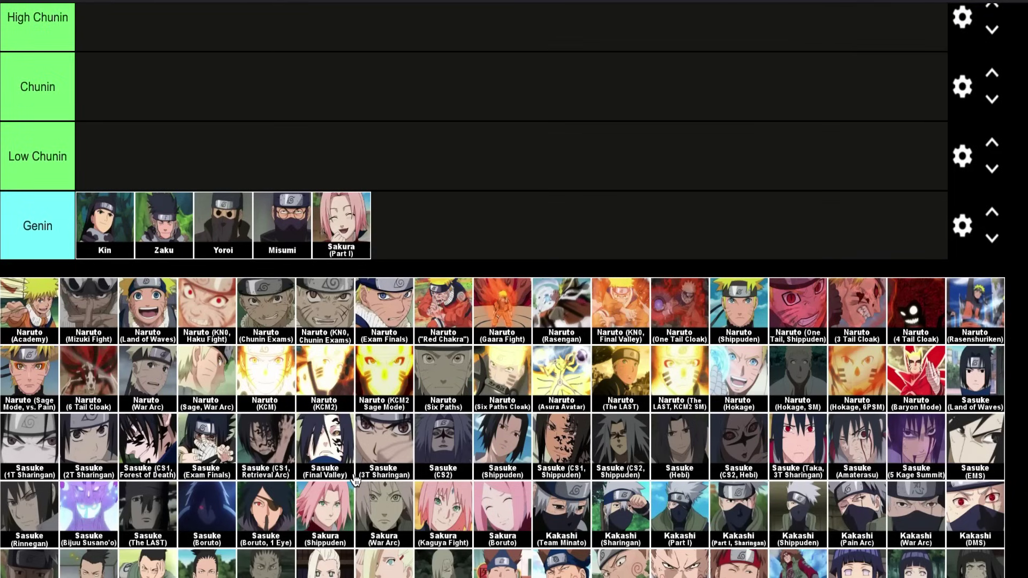
pyautogui.scroll(-4, 518, 506)
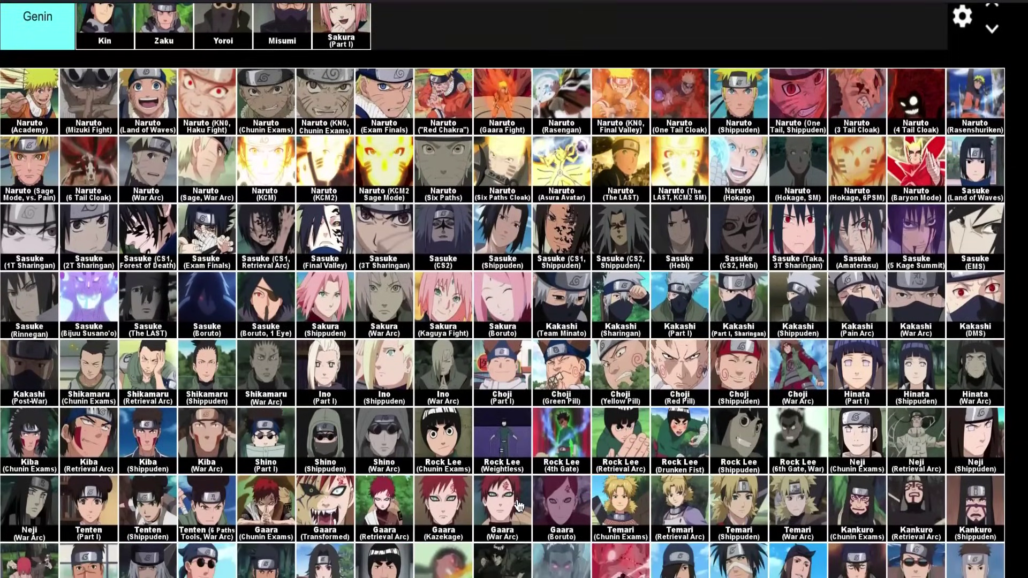
pyautogui.scroll(2, 593, 450)
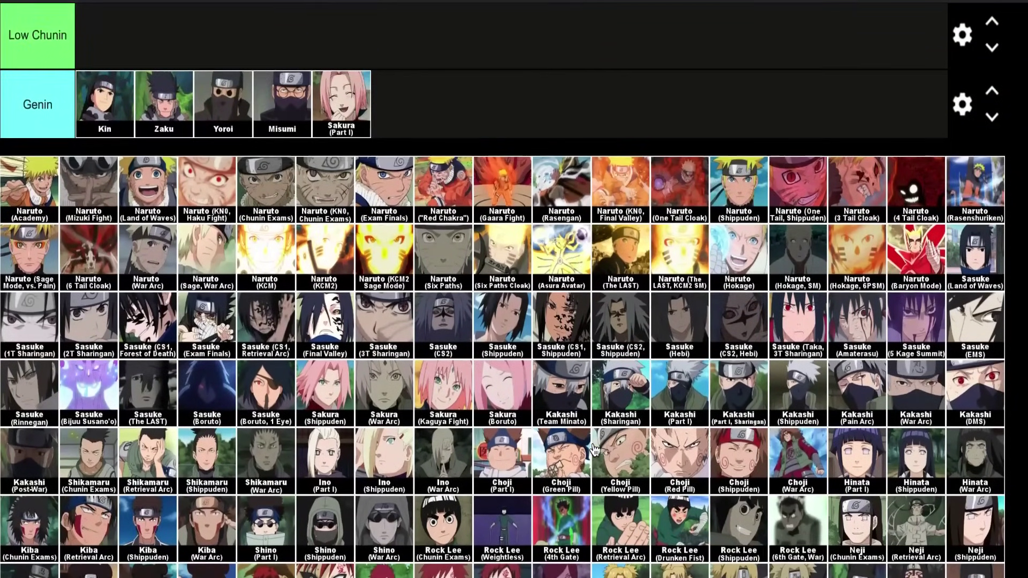
pyautogui.moveTo(310, 471); pyautogui.dragTo(486, 102)
pyautogui.scroll(1, 486, 102)
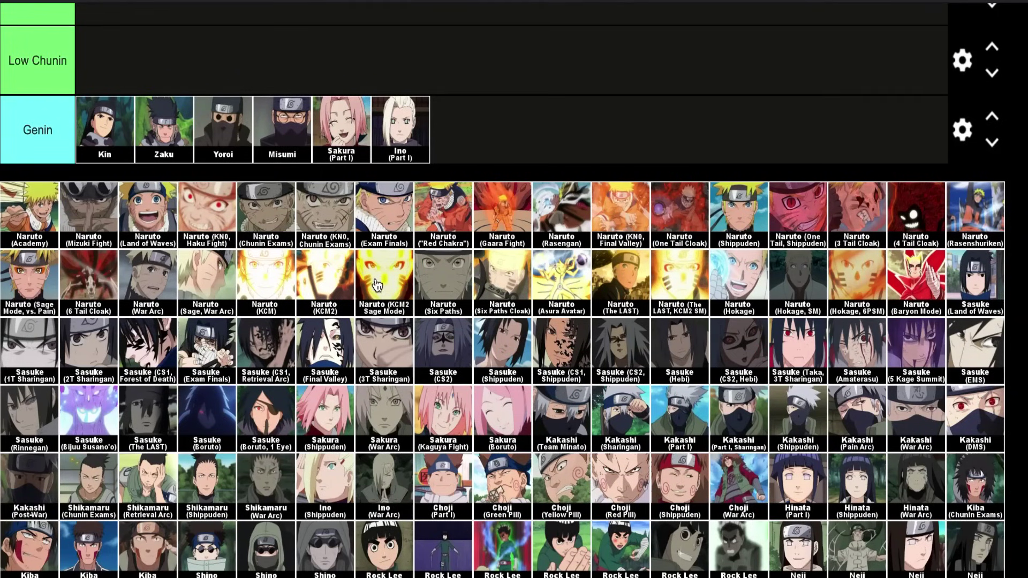
# Place Hinata (Part I) in the Genin tier directly after Ino (Part I)
pyautogui.scroll(-1, 427, 485)
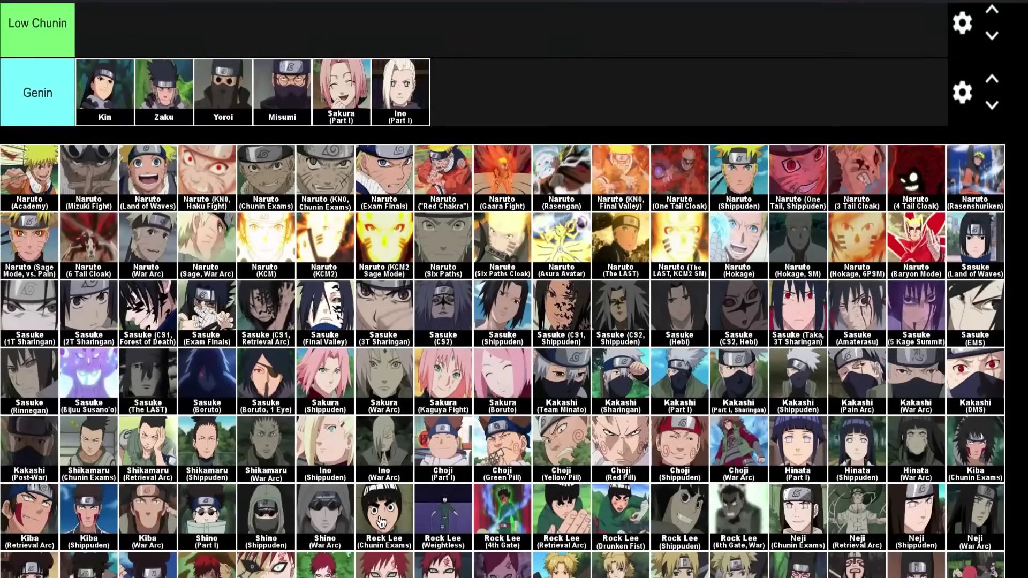
pyautogui.scroll(-1, 382, 520)
pyautogui.scroll(-2, 362, 572)
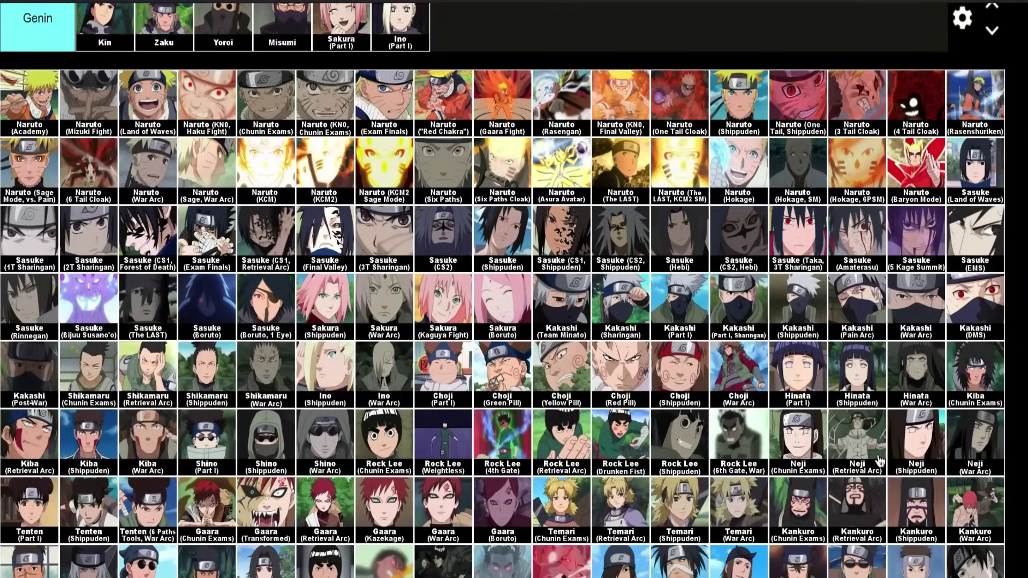
pyautogui.moveTo(810, 378); pyautogui.dragTo(683, 272)
pyautogui.scroll(9, 800, 370)
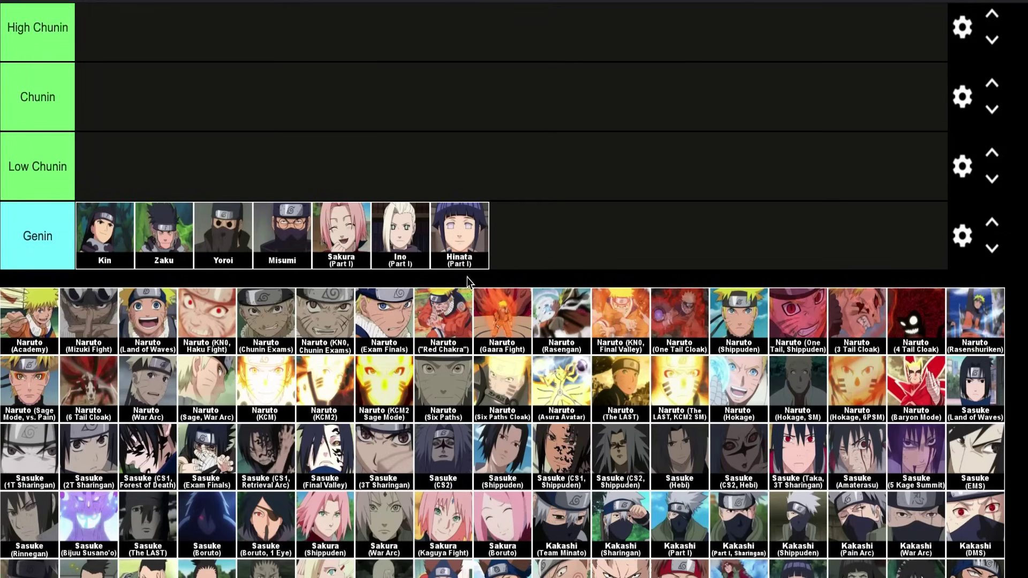
# Place Tenten (Part I) at the end of the Genin tier, after Hinata (Part I)
pyautogui.scroll(-1, 469, 284)
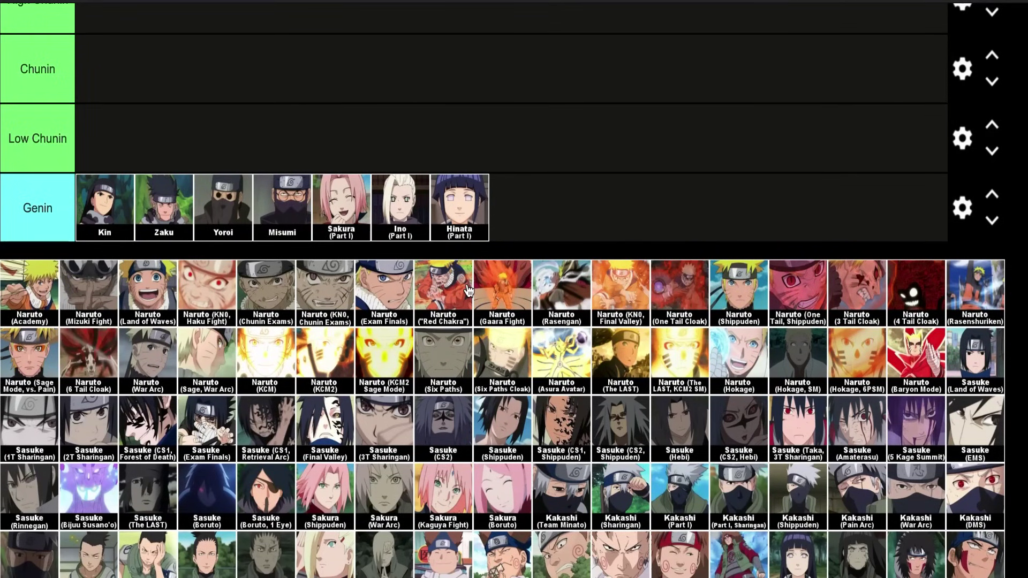
pyautogui.scroll(-2, 469, 291)
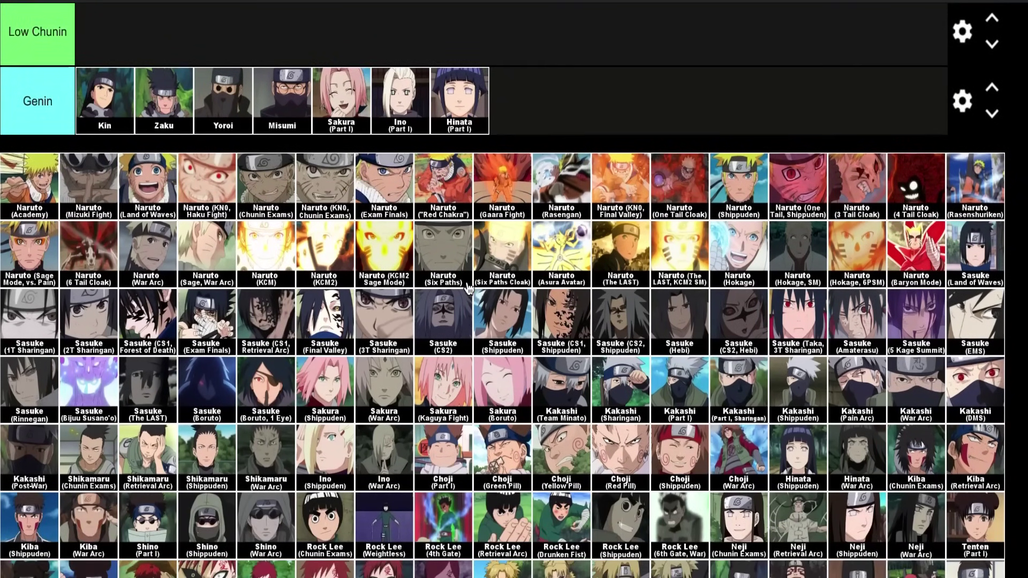
pyautogui.moveTo(982, 517); pyautogui.dragTo(670, 124)
pyautogui.scroll(2, 669, 160)
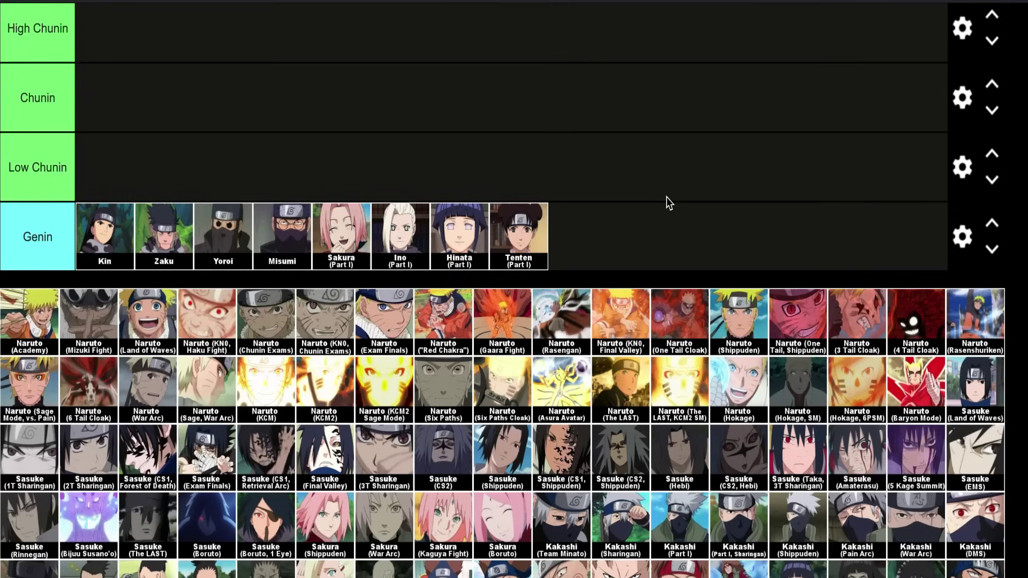
pyautogui.scroll(2, 627, 211)
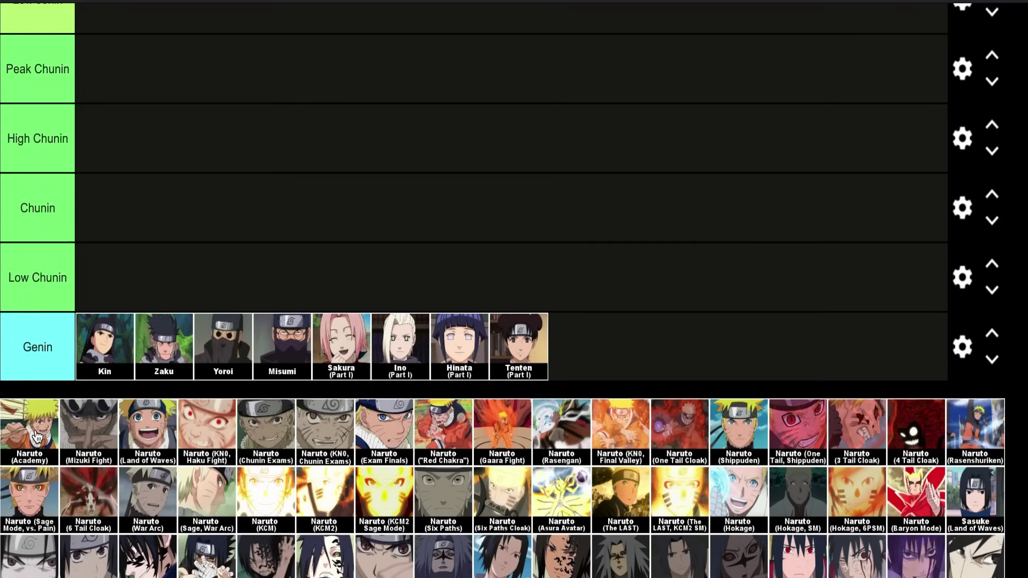
# Find Iruka among the unranked characters and place him as the first entry in the Low Chunin tier
pyautogui.scroll(-5, 238, 502)
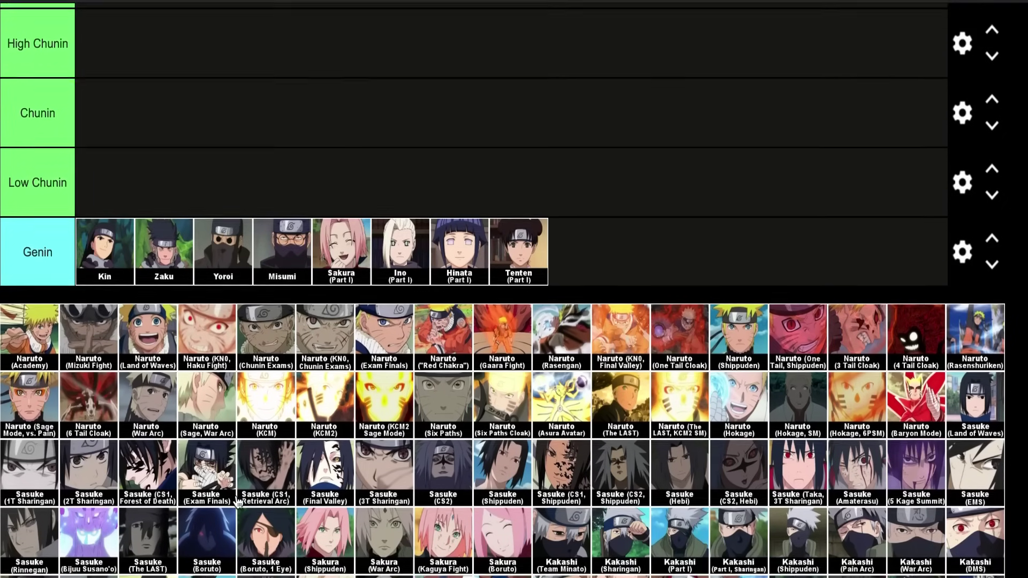
pyautogui.scroll(-10, 239, 502)
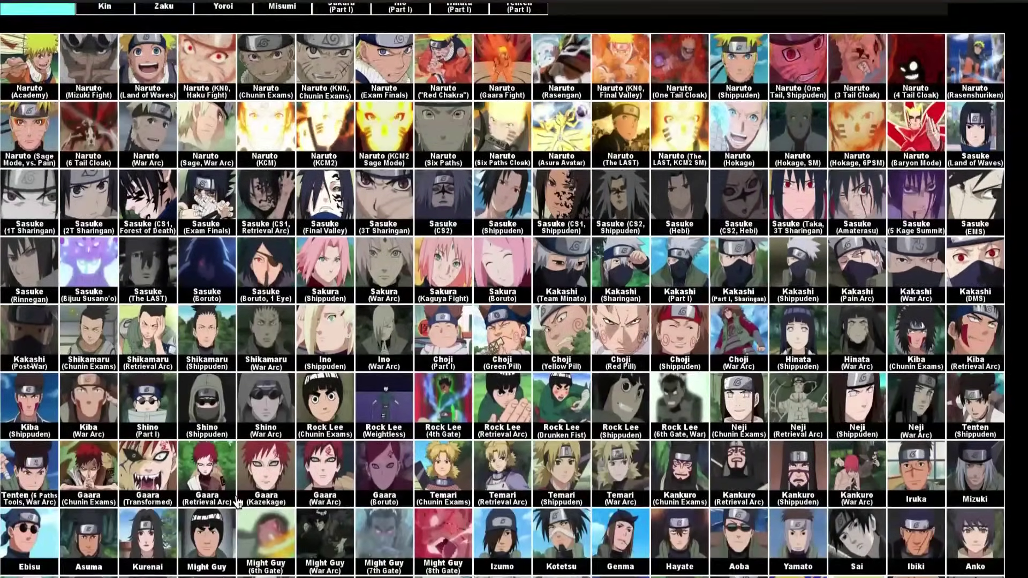
pyautogui.scroll(1, 412, 401)
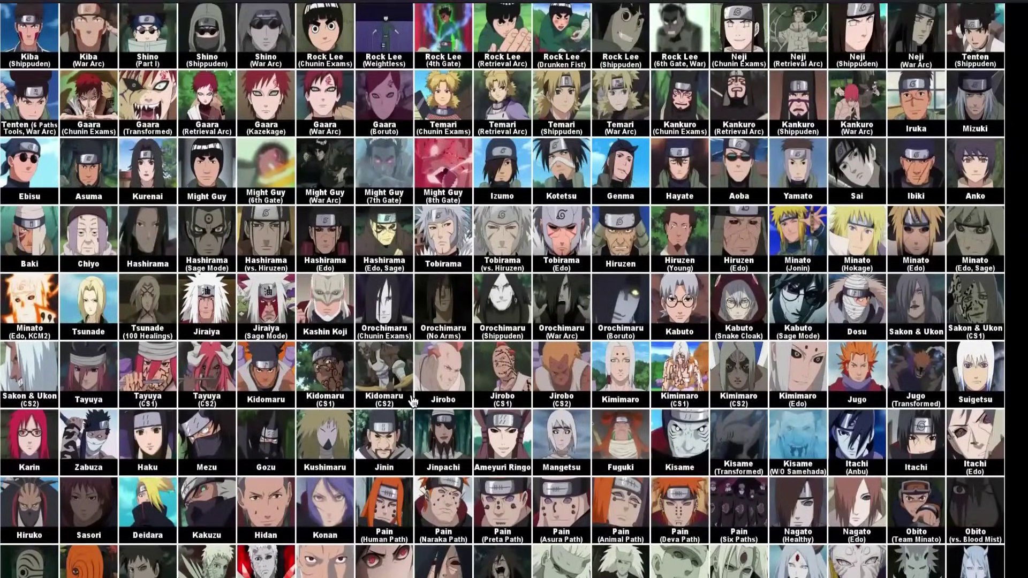
pyautogui.scroll(-1, 412, 401)
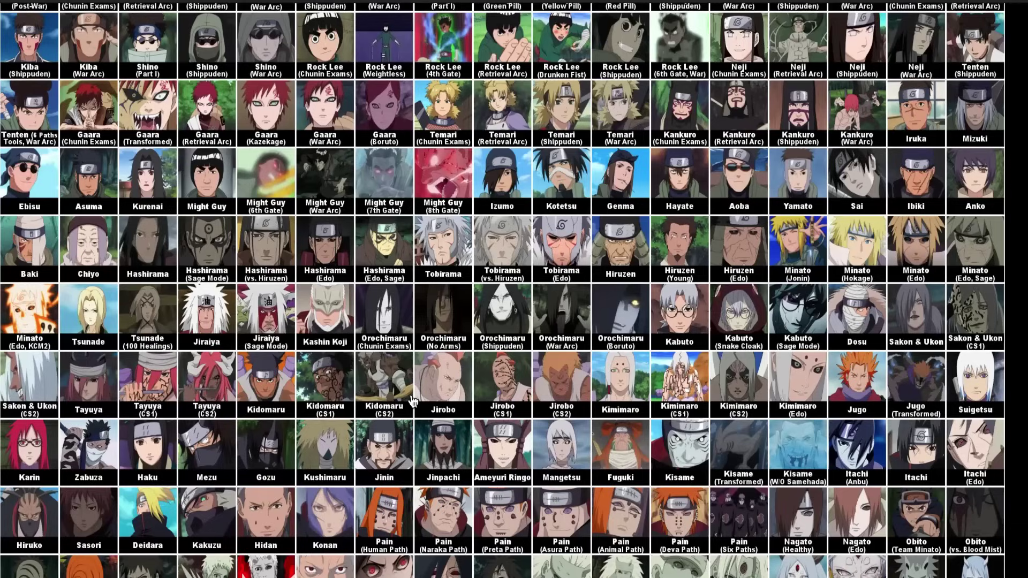
pyautogui.scroll(2, 536, 375)
pyautogui.scroll(1, 663, 340)
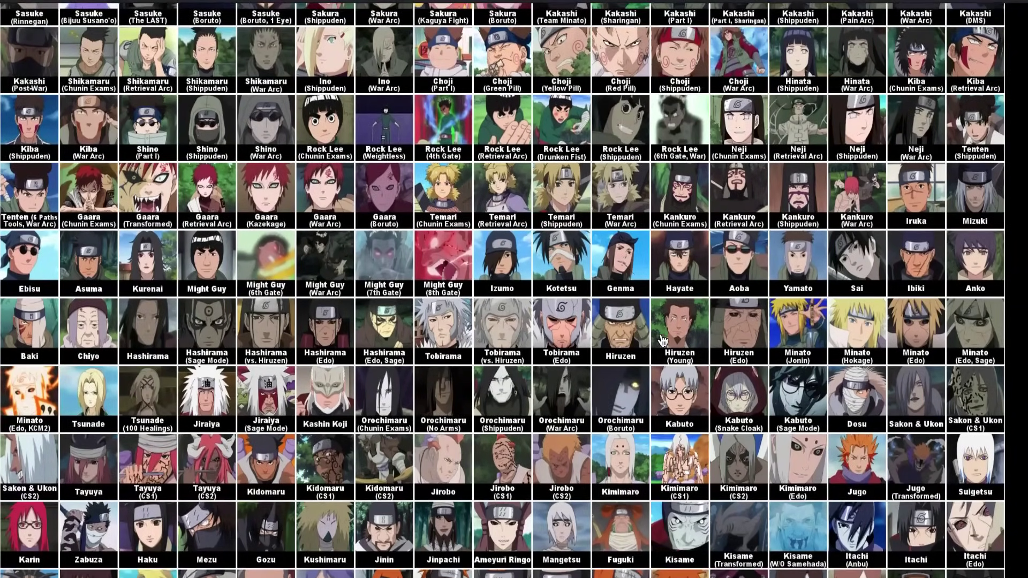
pyautogui.moveTo(945, 217); pyautogui.dragTo(665, 217)
pyautogui.scroll(10, 925, 204)
pyautogui.scroll(1, 923, 202)
pyautogui.moveTo(588, 253); pyautogui.dragTo(589, 183)
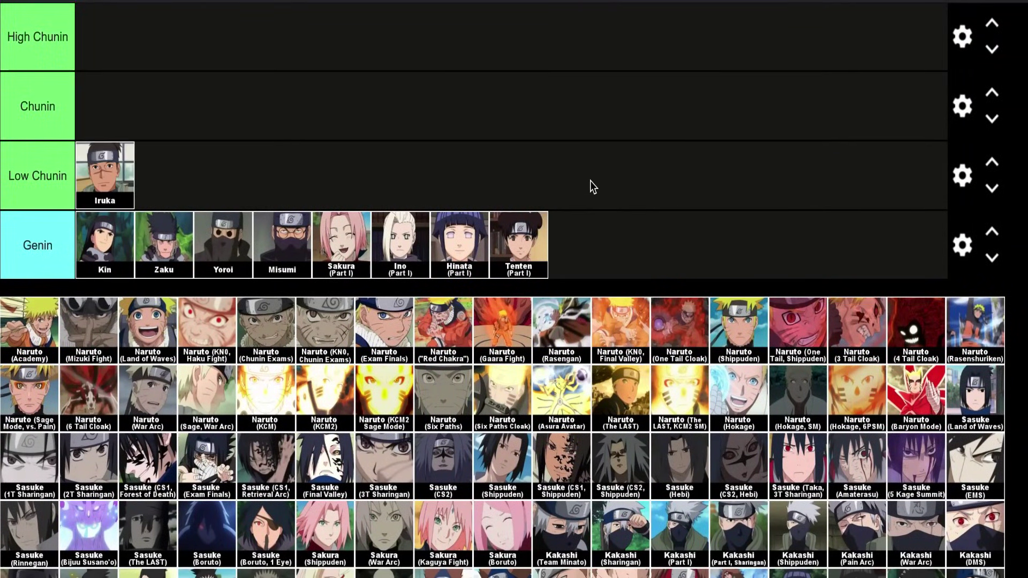
# Add Mizuki to the Low Chunin tier directly after Iruka
pyautogui.scroll(-6, 929, 311)
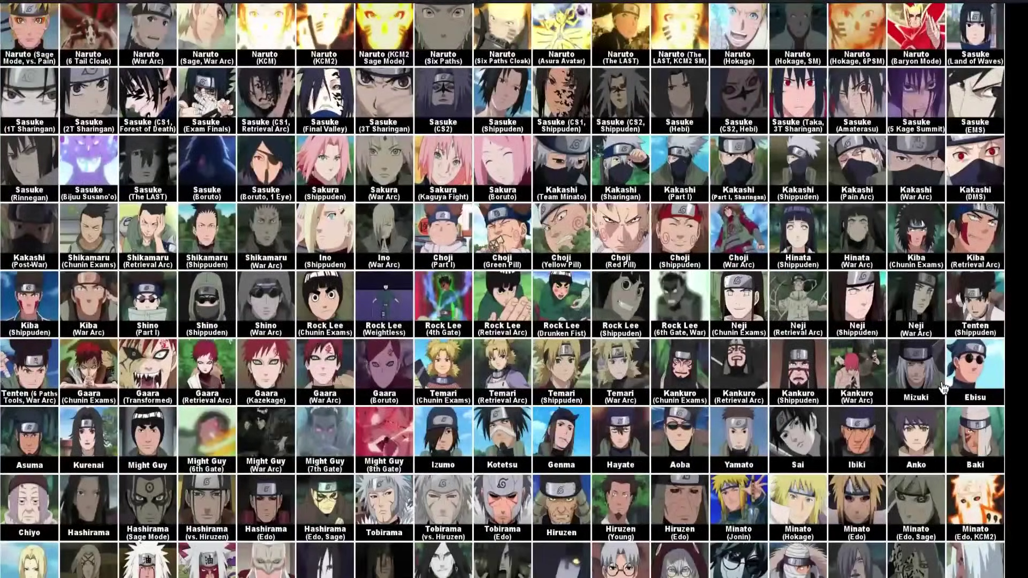
pyautogui.moveTo(941, 384); pyautogui.dragTo(621, 203)
pyautogui.scroll(6, 940, 383)
pyautogui.scroll(1, 690, 335)
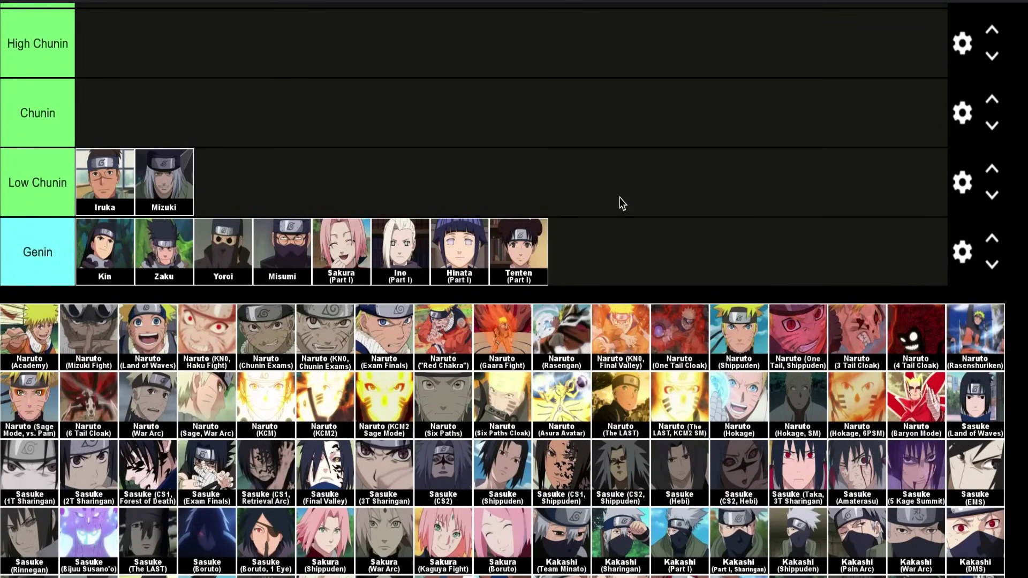
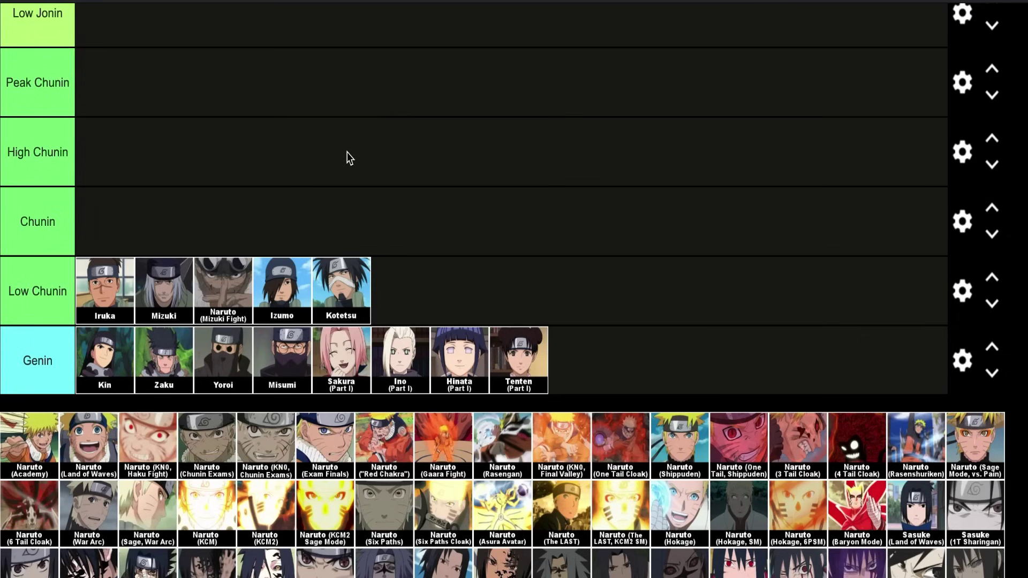
# Find Mezu among the unranked characters and insert him in the Low Chunin tier between Naruto (Mizuki Fight) and Izumo
pyautogui.scroll(-6, 325, 224)
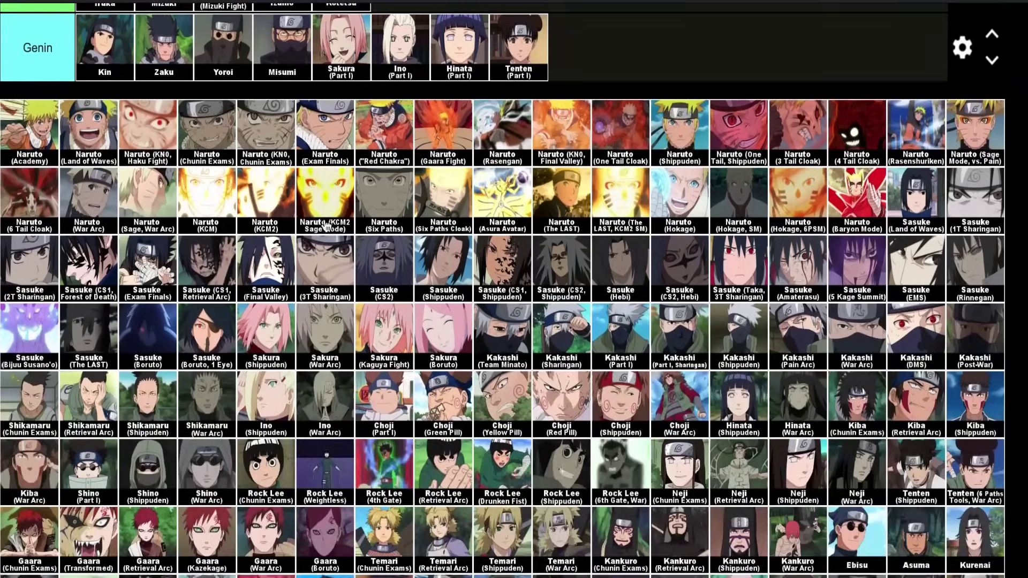
pyautogui.scroll(-9, 551, 301)
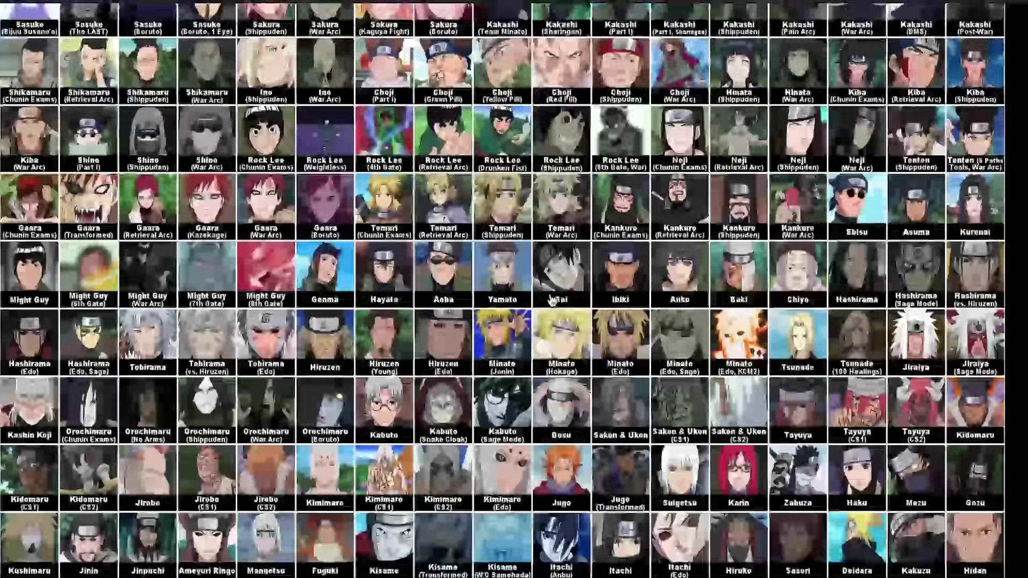
pyautogui.scroll(-5, 551, 301)
pyautogui.scroll(6, 551, 299)
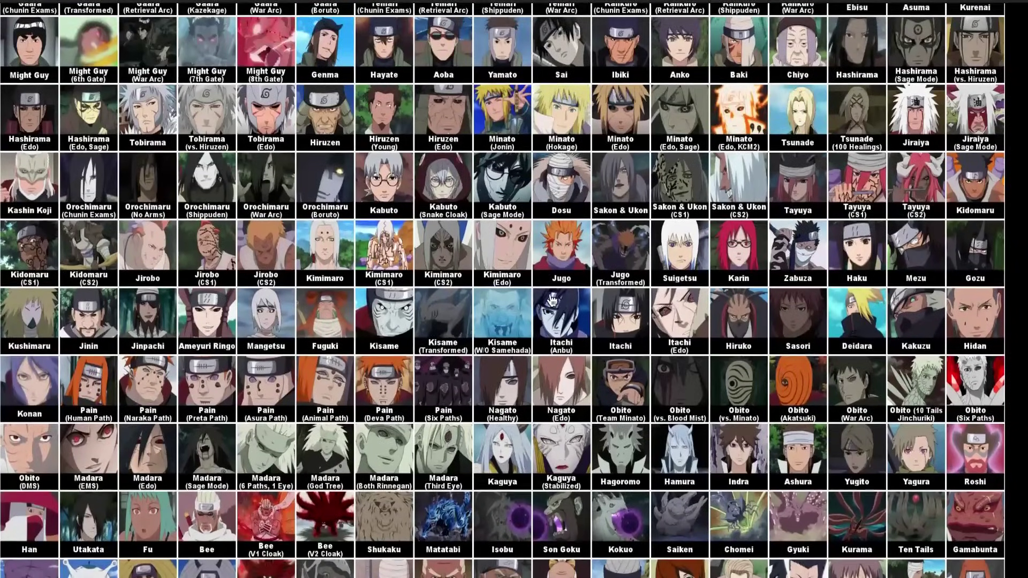
pyautogui.scroll(1, 552, 300)
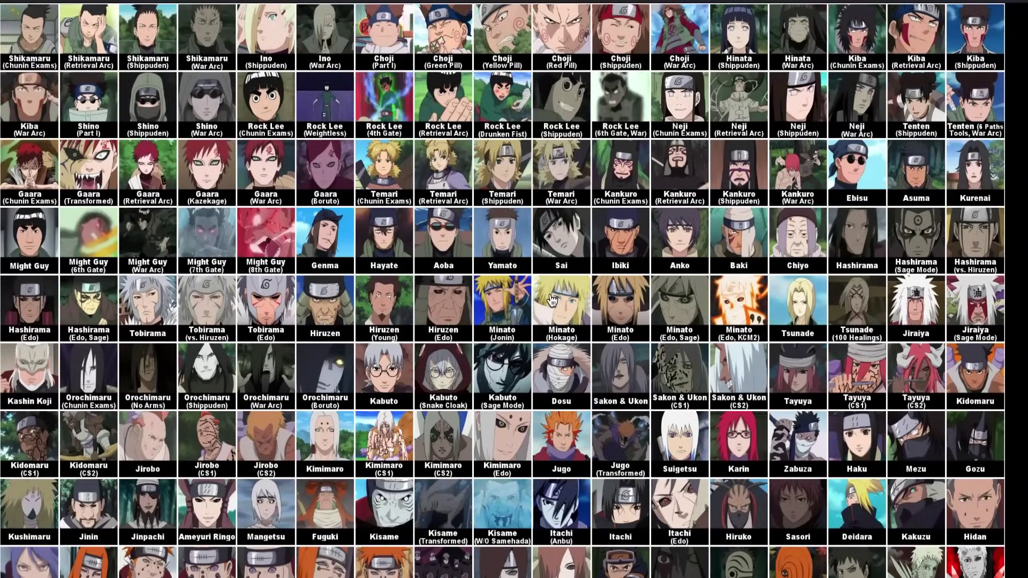
pyautogui.moveTo(925, 442); pyautogui.dragTo(283, 99)
pyautogui.scroll(7, 915, 411)
# Insert Gozu in the Low Chunin tier between Mezu and Izumo
pyautogui.scroll(-2, 781, 366)
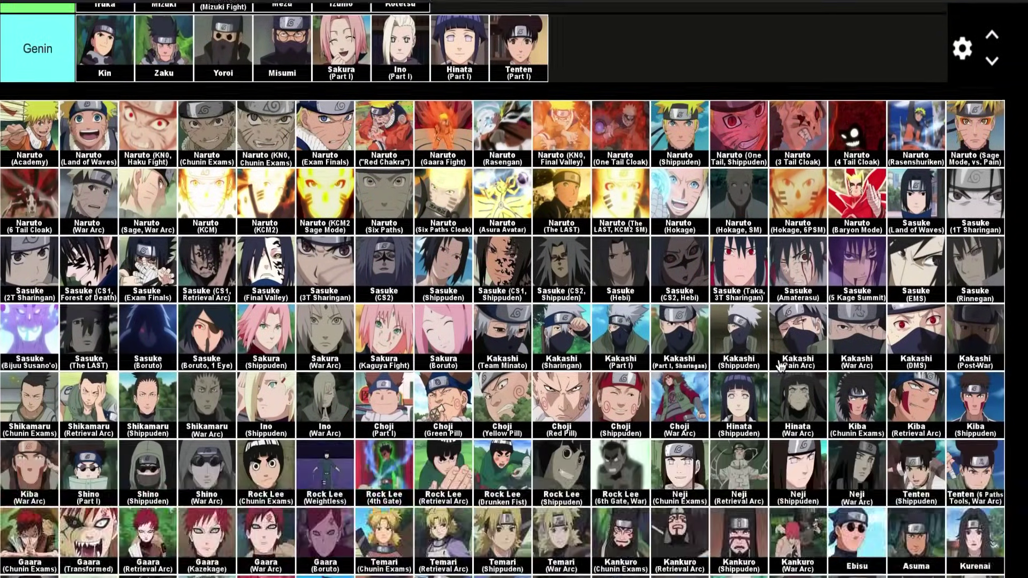
pyautogui.scroll(-5, 780, 366)
pyautogui.scroll(7, 910, 428)
pyautogui.moveTo(930, 452); pyautogui.dragTo(326, 107)
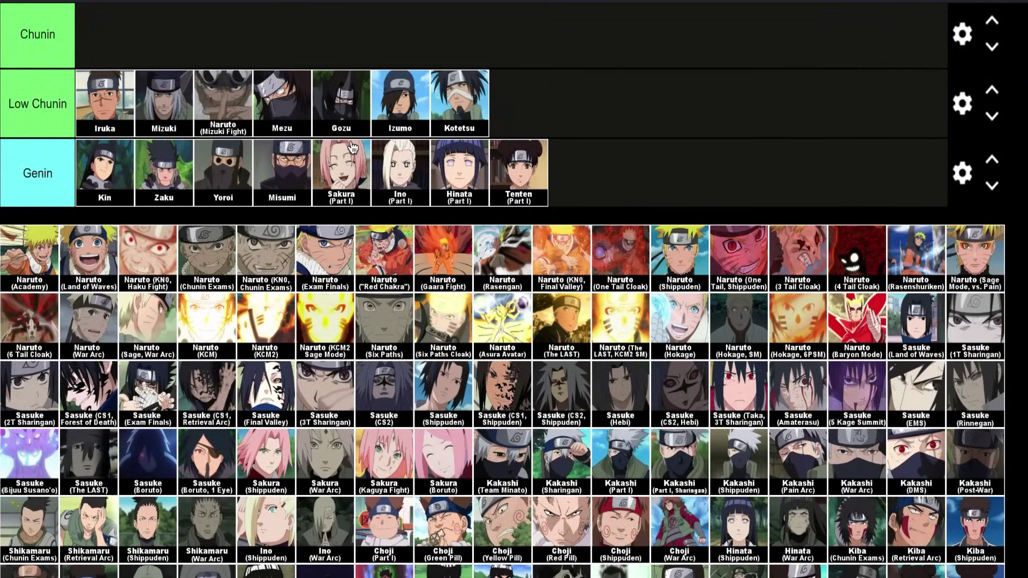
pyautogui.scroll(1, 352, 147)
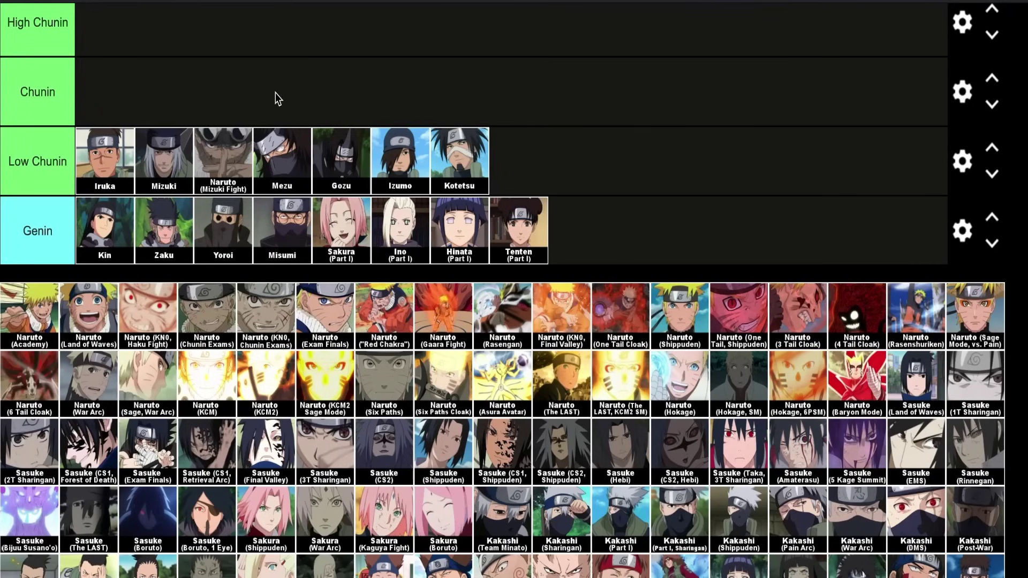
# Place Naruto (Land of Waves) at the end of the Low Chunin tier, after Kotetsu
pyautogui.scroll(-1, 277, 289)
pyautogui.scroll(-1, 277, 289)
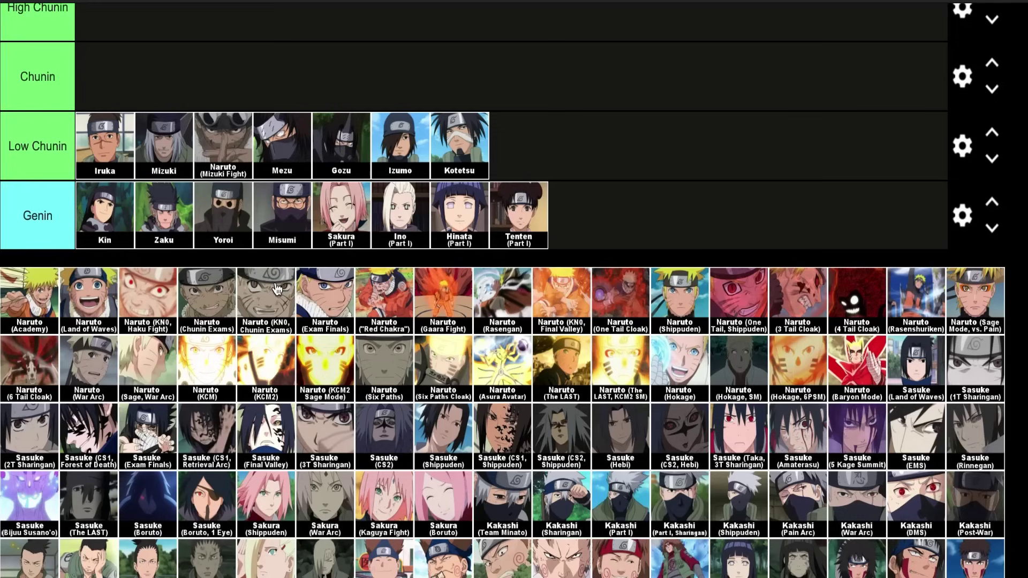
pyautogui.scroll(-5, 276, 289)
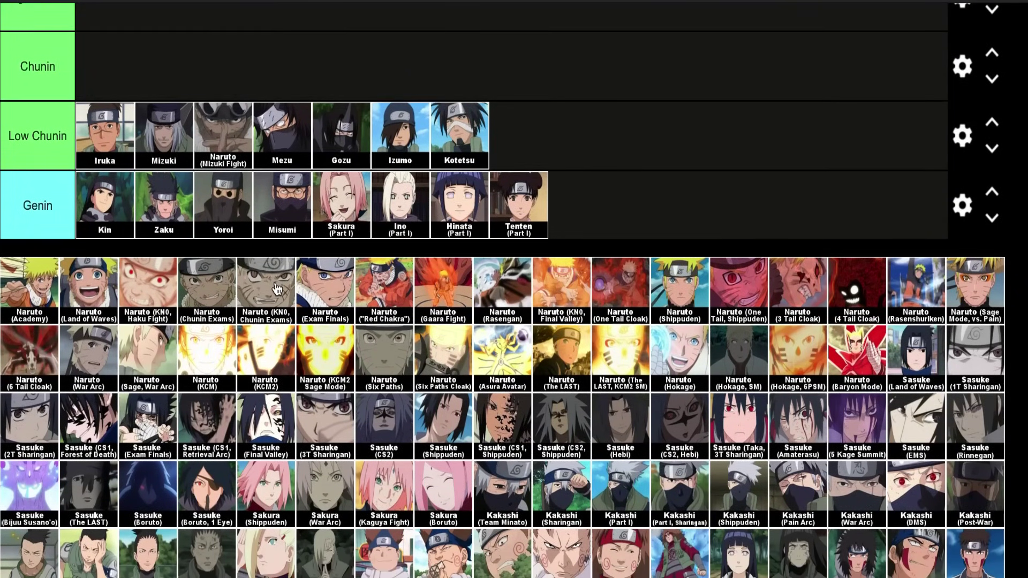
pyautogui.scroll(-2, 277, 289)
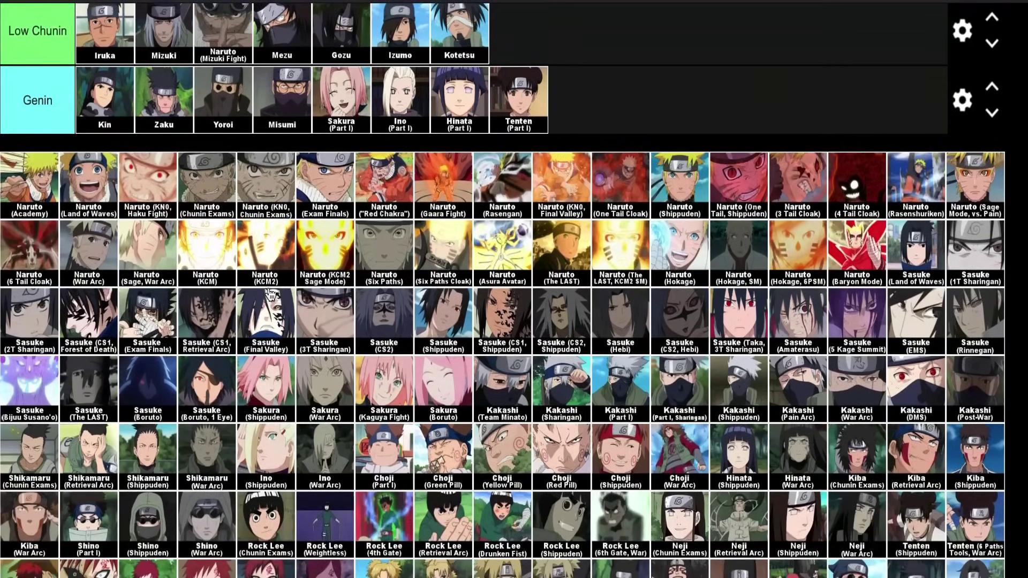
pyautogui.scroll(8, 310, 280)
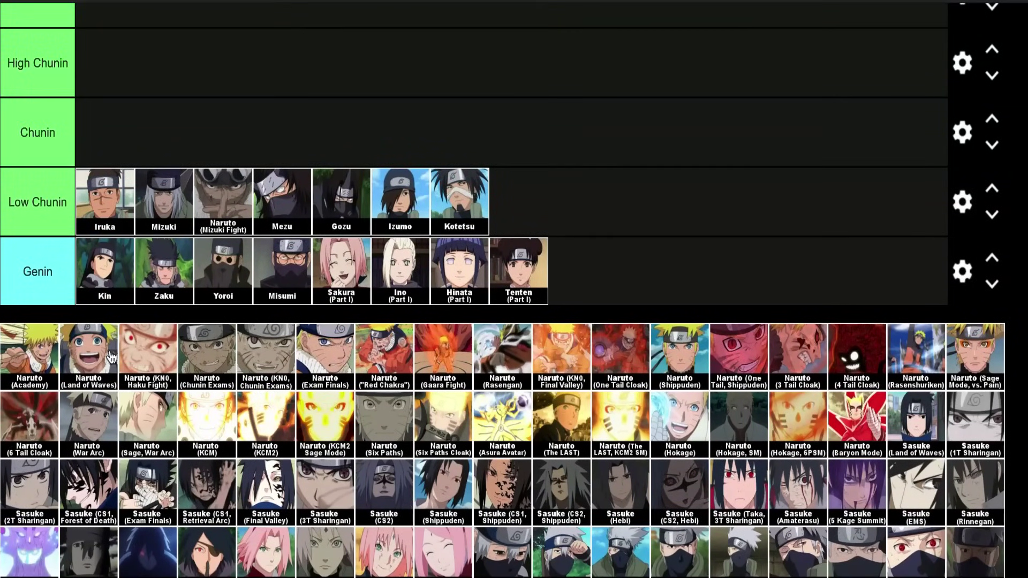
pyautogui.moveTo(99, 367); pyautogui.dragTo(556, 229)
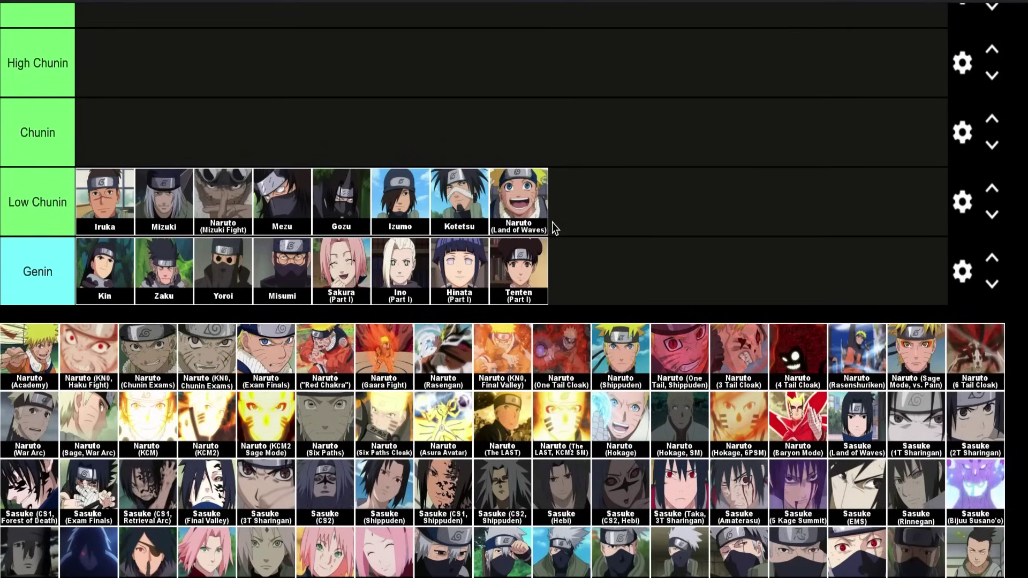
pyautogui.scroll(4, 681, 309)
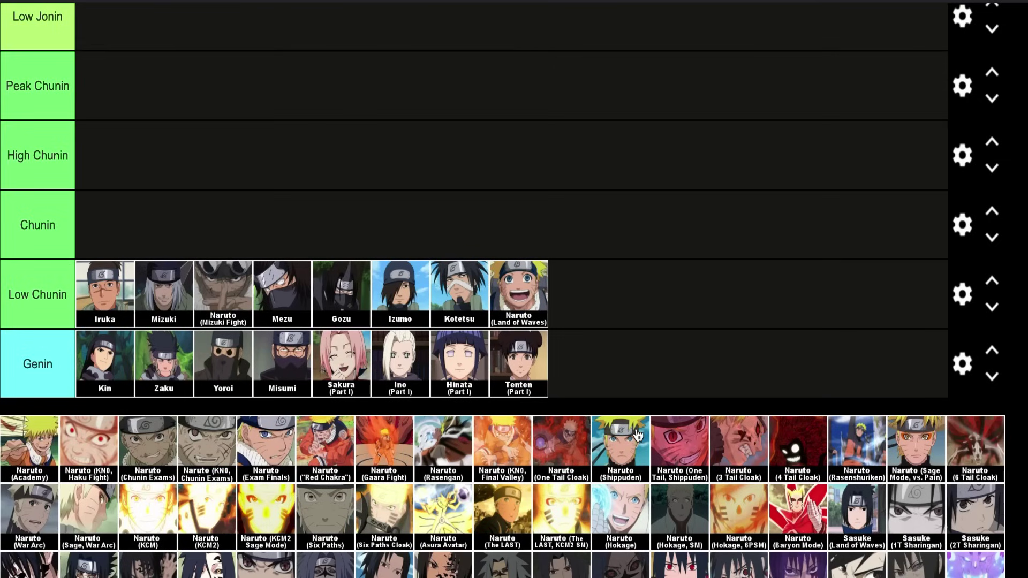
# Find Kiba (Chunin Exams) among the unranked characters and place him at the end of the Low Chunin tier, after Naruto (Land of Waves)
pyautogui.scroll(-1, 637, 435)
pyautogui.scroll(-3, 637, 435)
pyautogui.scroll(-1, 755, 484)
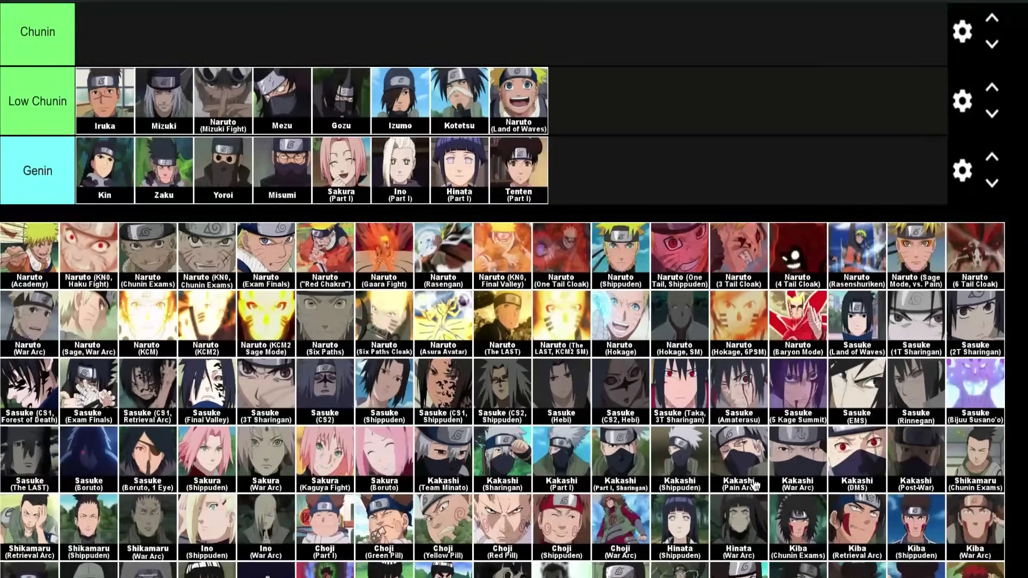
pyautogui.scroll(-1, 611, 432)
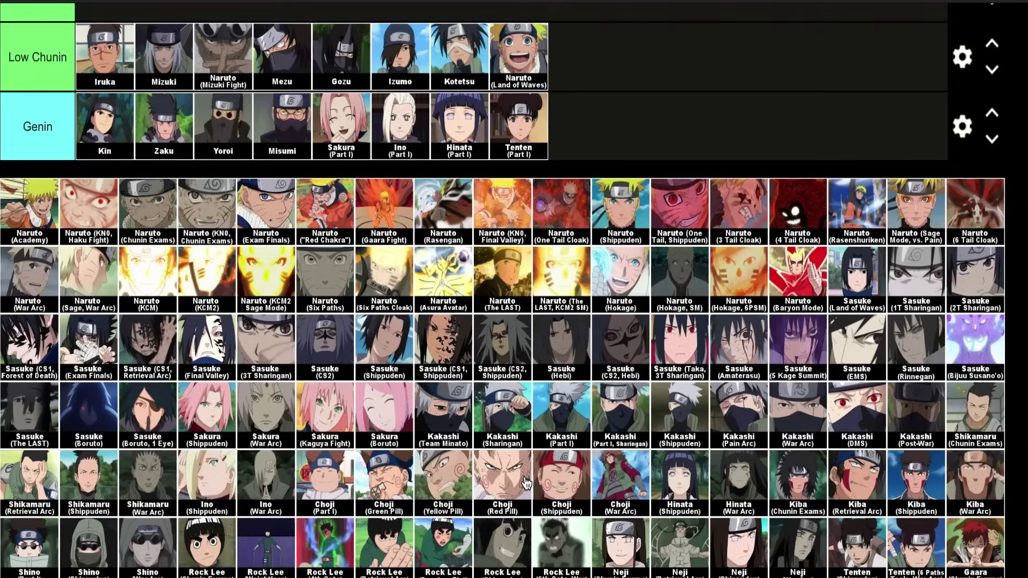
pyautogui.scroll(-1, 530, 541)
pyautogui.scroll(-1, 530, 542)
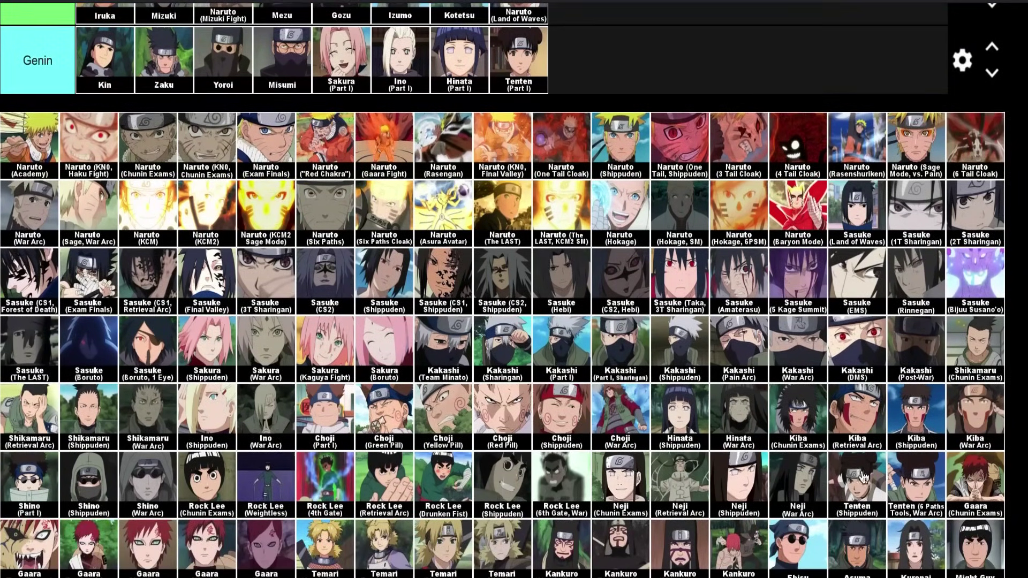
pyautogui.moveTo(824, 446); pyautogui.dragTo(757, 281)
pyautogui.scroll(5, 818, 432)
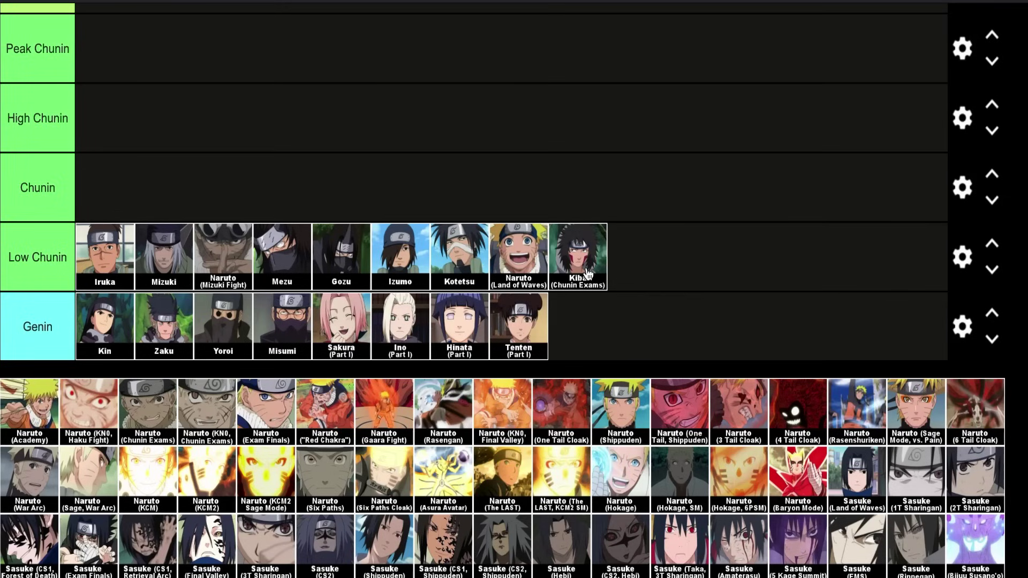
# Place Sasuke (Land of Waves) as the first character in the Chunin tier
pyautogui.scroll(-4, 588, 274)
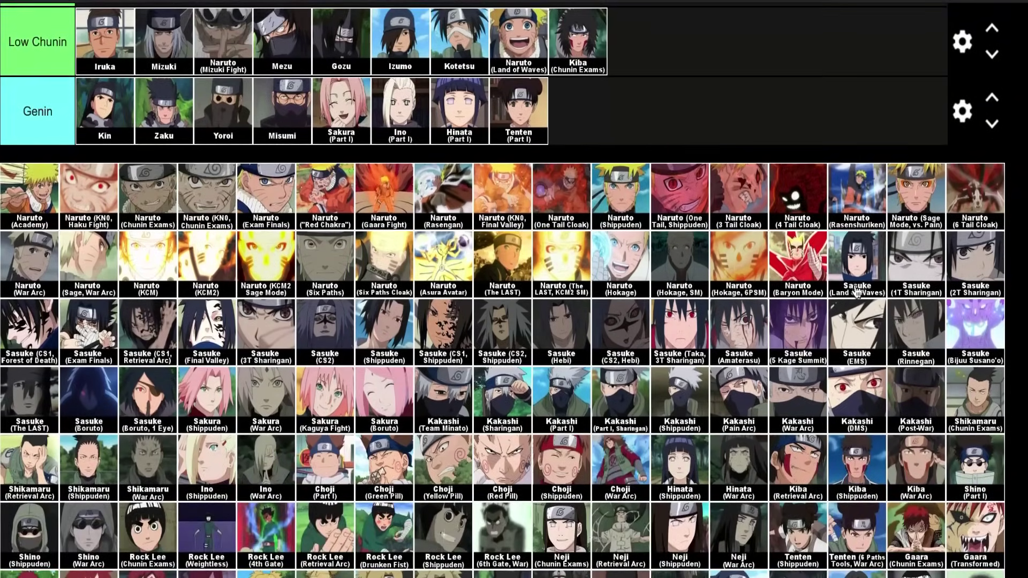
pyautogui.moveTo(857, 284); pyautogui.dragTo(719, 268)
pyautogui.scroll(5, 846, 316)
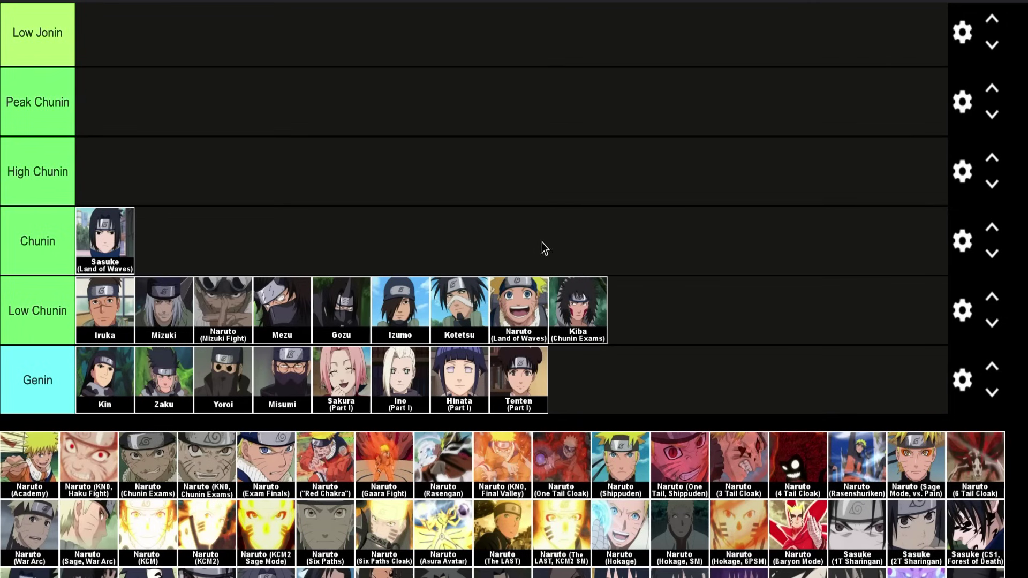
# Add Naruto (Chunin Exams) and Sasuke (2T Sharingan) to the Chunin tier, in that order after Sasuke (Land of Waves)
pyautogui.scroll(-1, 526, 264)
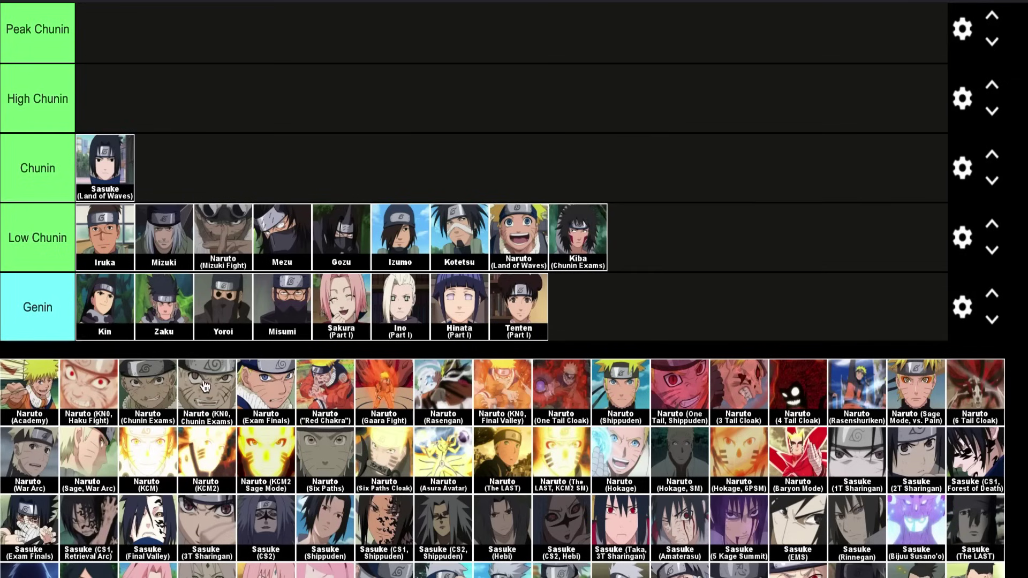
pyautogui.moveTo(136, 395); pyautogui.dragTo(221, 172)
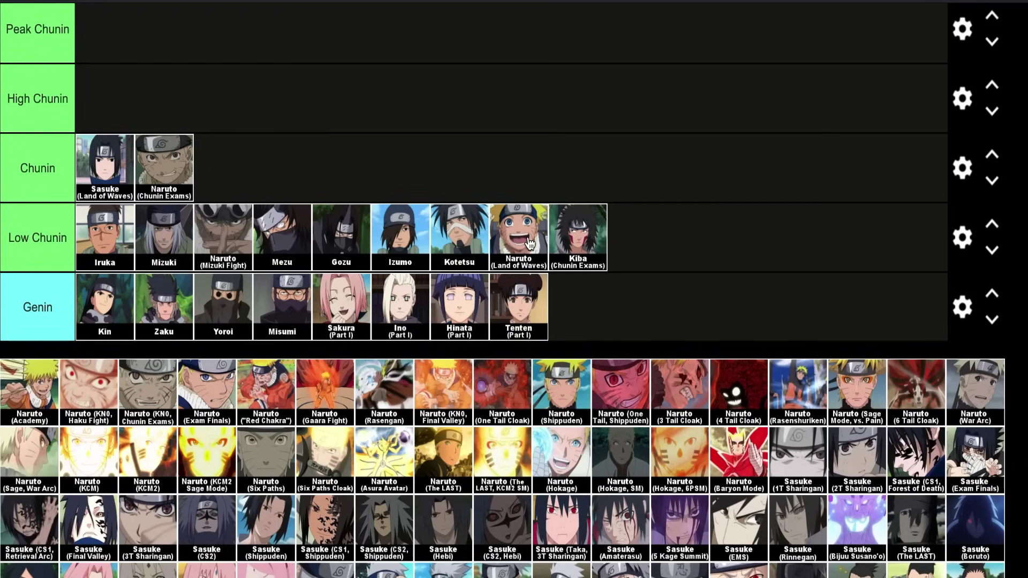
pyautogui.scroll(1, 338, 225)
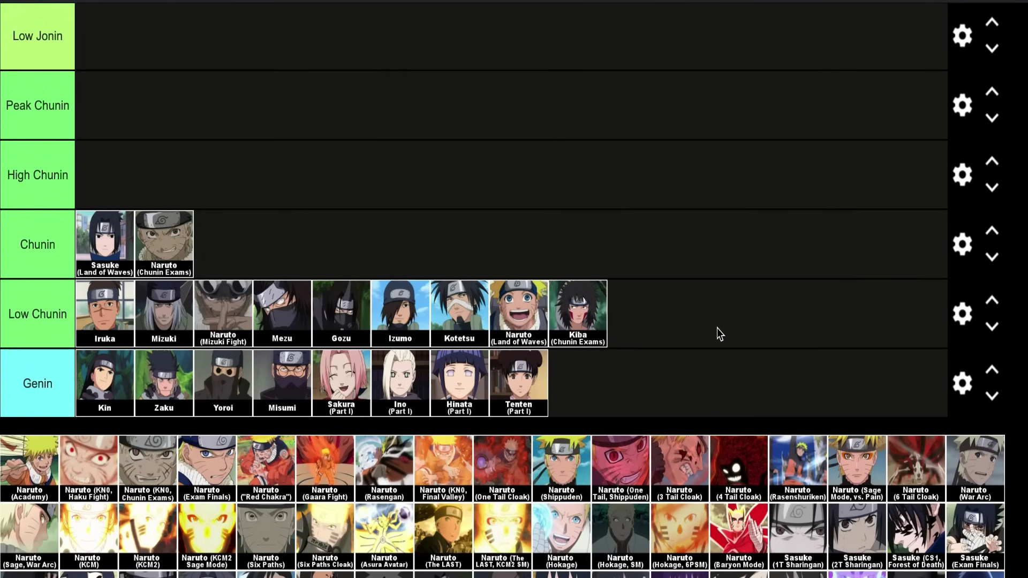
pyautogui.moveTo(853, 540); pyautogui.dragTo(499, 226)
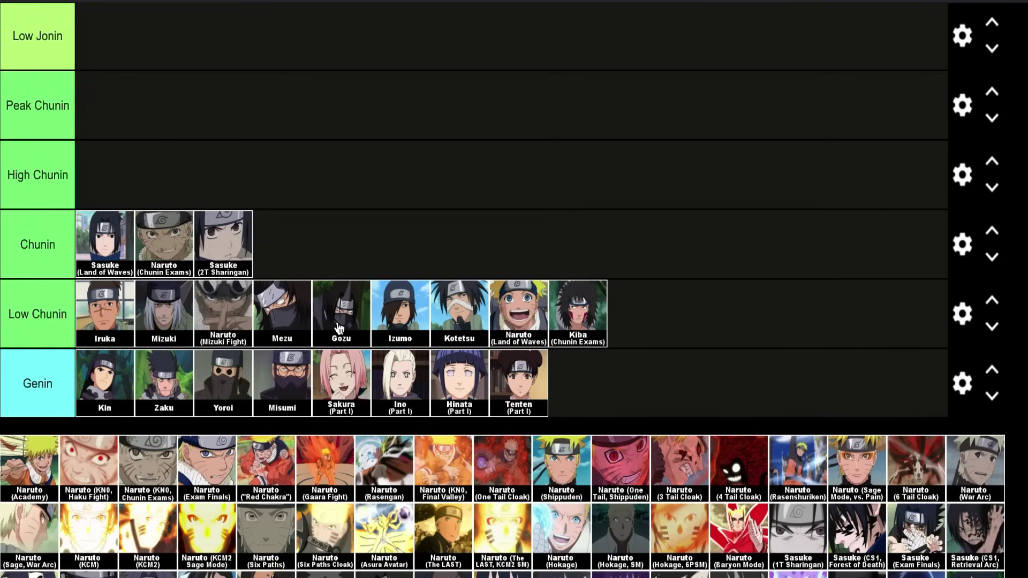
# Add Temari (Chunin Exams) and Kankuro (Chunin Exams) to the Chunin tier, in that order after Sasuke (2T Sharingan)
pyautogui.scroll(-8, 338, 328)
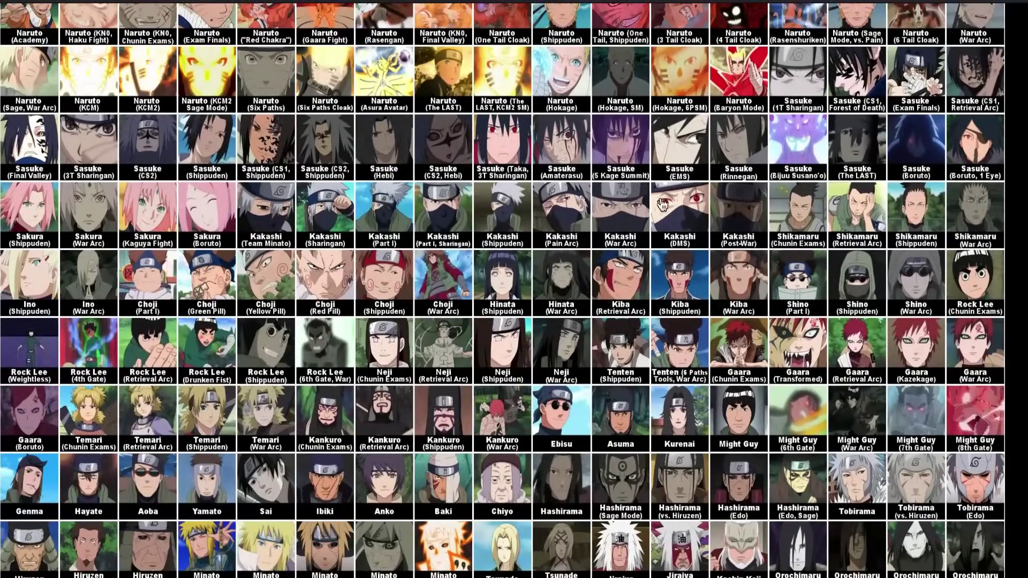
pyautogui.moveTo(83, 454); pyautogui.dragTo(451, 57)
pyautogui.scroll(8, 89, 428)
pyautogui.scroll(-4, 451, 56)
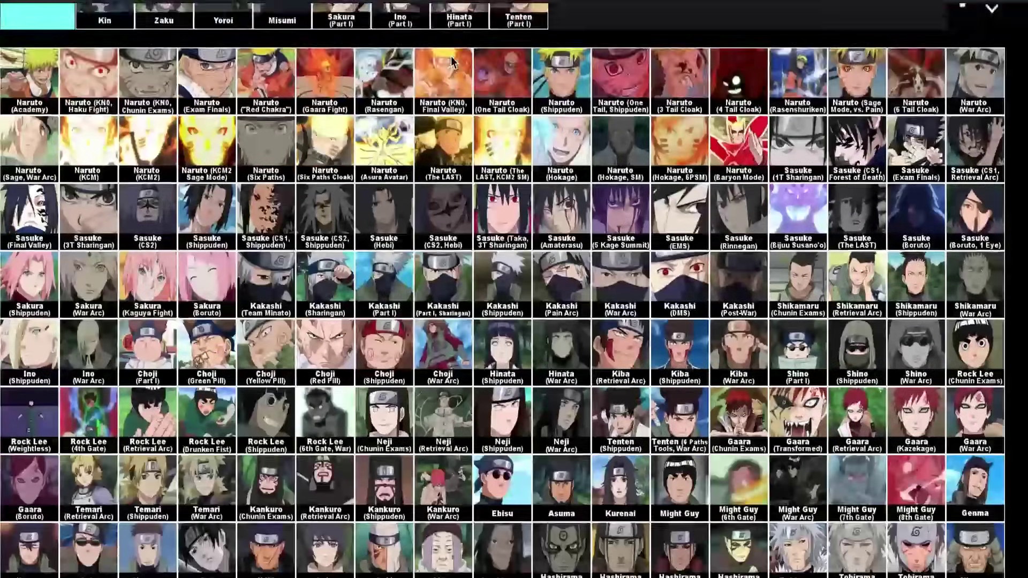
pyautogui.moveTo(280, 479); pyautogui.dragTo(454, 167)
pyautogui.scroll(6, 276, 471)
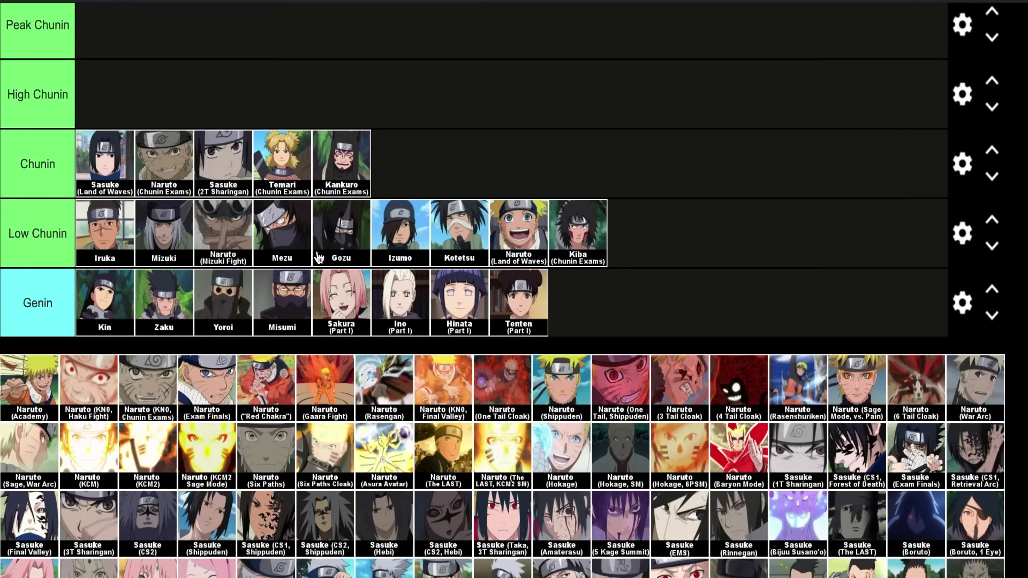
# Add Dosu and Shino (Part I) to the Chunin tier, in that order after Kankuro (Chunin Exams)
pyautogui.scroll(-3, 278, 389)
pyautogui.scroll(-10, 278, 389)
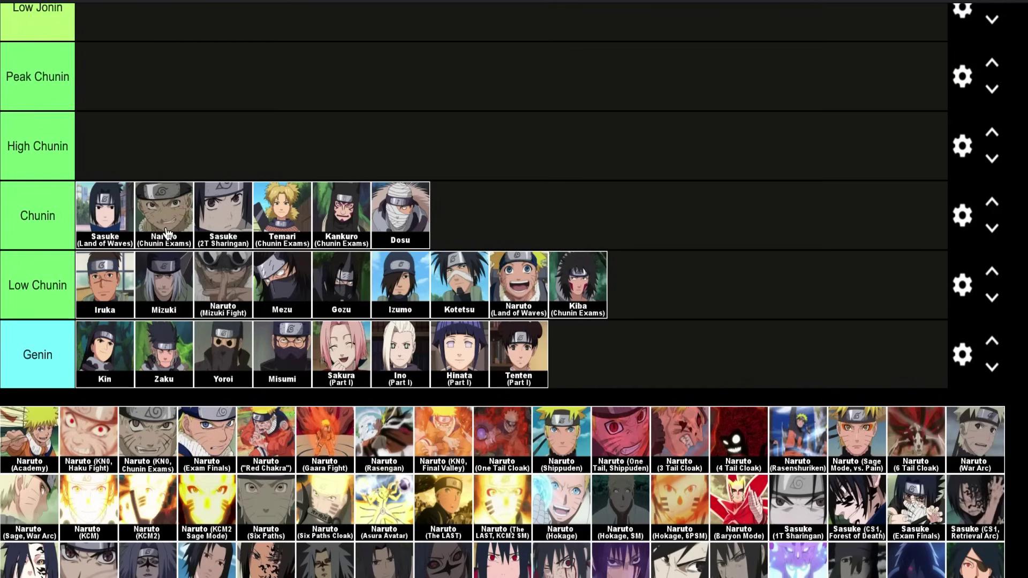
pyautogui.scroll(-2, 125, 229)
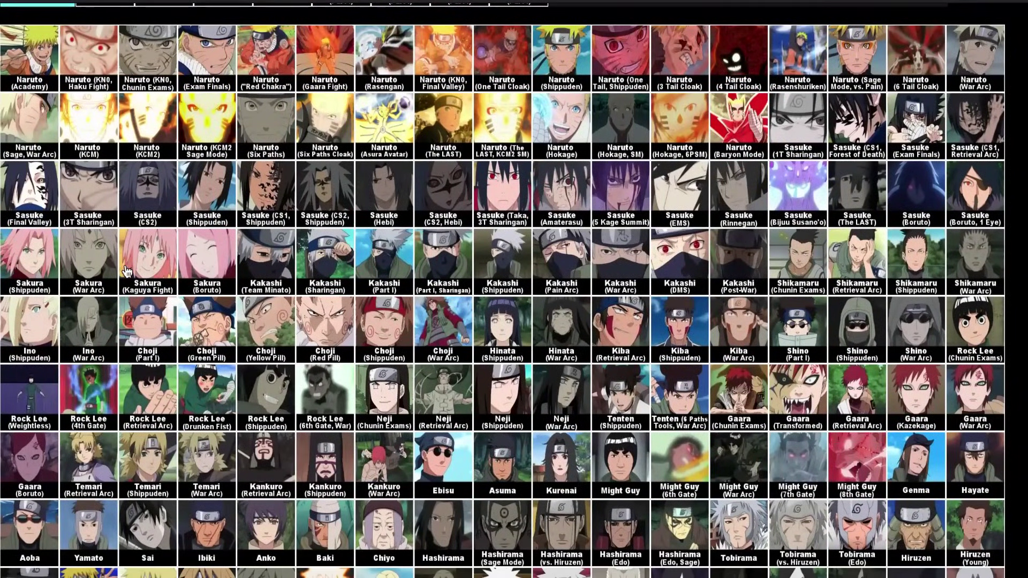
pyautogui.scroll(2, 276, 364)
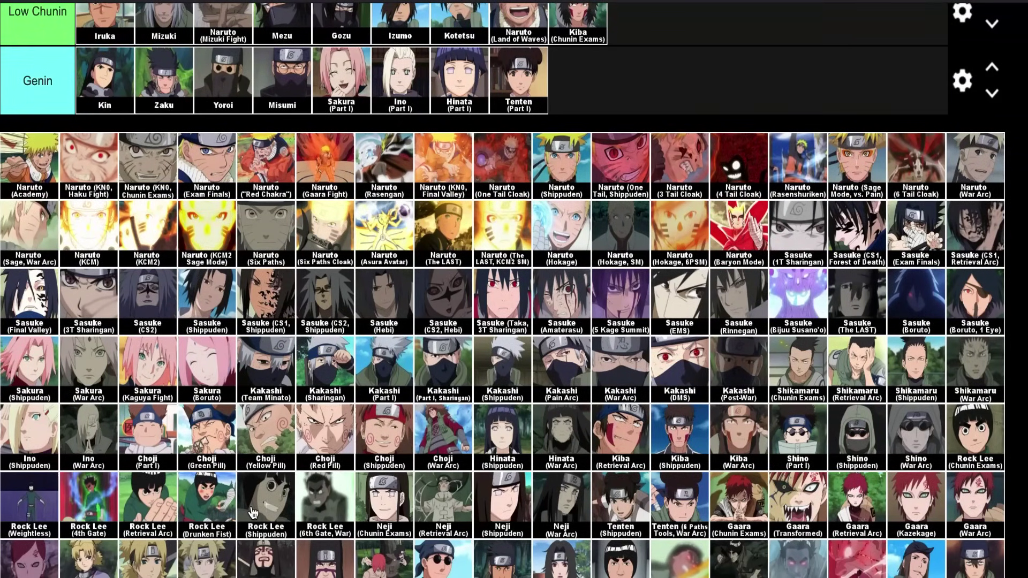
pyautogui.moveTo(781, 458); pyautogui.dragTo(688, 483)
pyautogui.scroll(10, 784, 429)
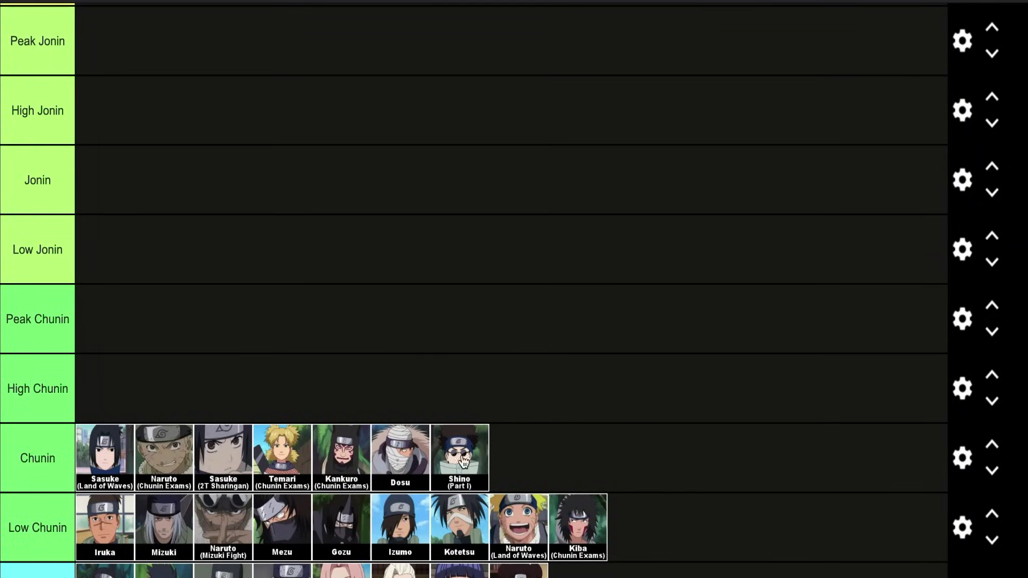
# Find Shikamaru (Chunin Exams) among the unranked characters and place him in the Chunin tier after Shino (Part I)
pyautogui.scroll(-1, 469, 486)
pyautogui.scroll(-6, 469, 486)
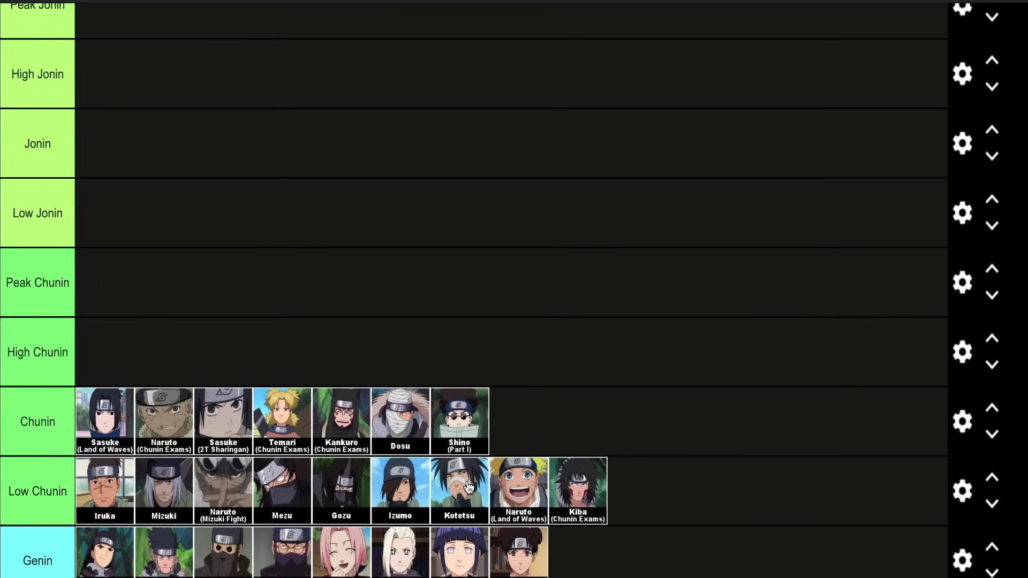
pyautogui.scroll(-4, 469, 486)
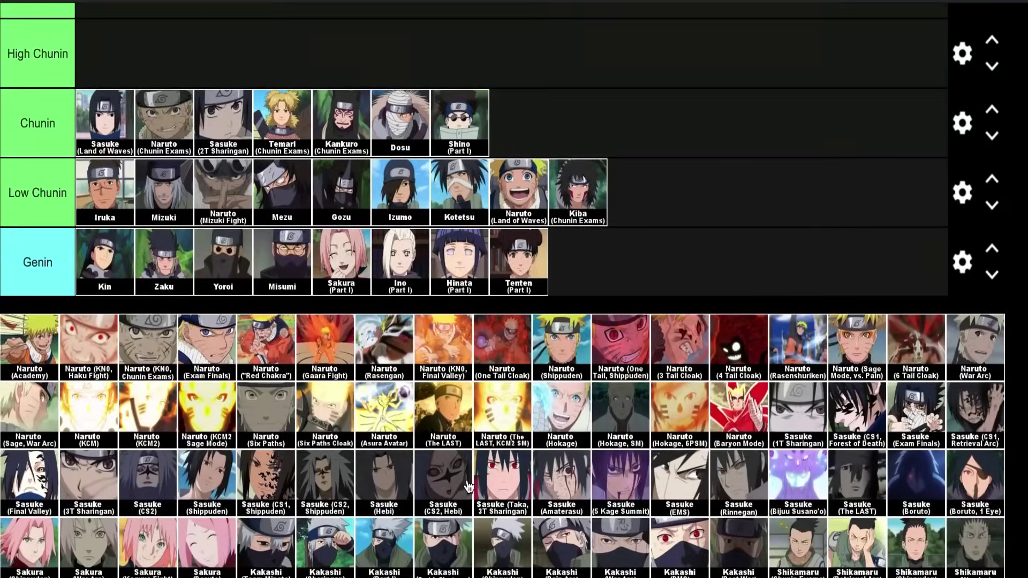
pyautogui.scroll(-1, 854, 538)
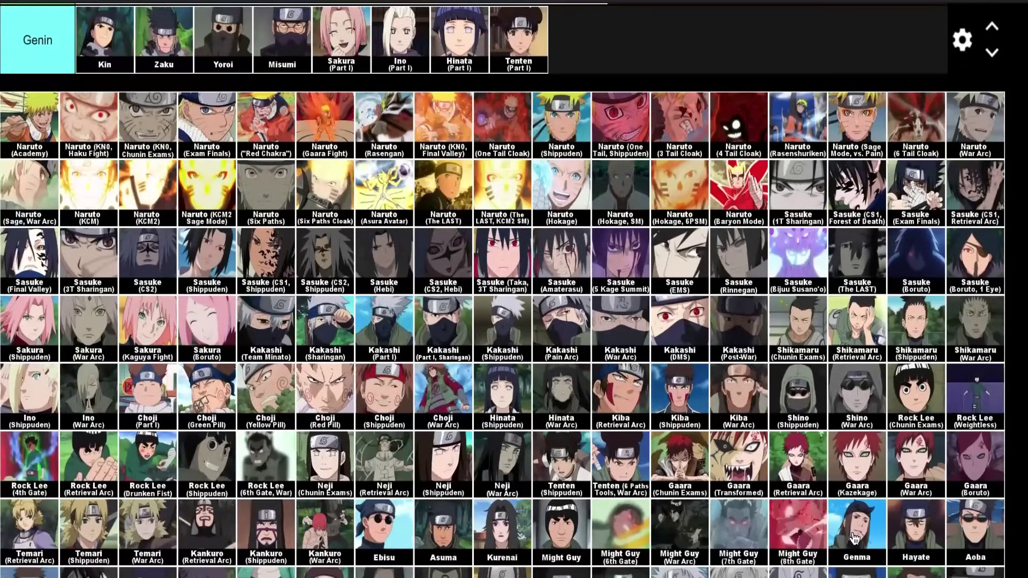
pyautogui.moveTo(802, 351); pyautogui.dragTo(632, 99)
pyautogui.scroll(3, 803, 324)
pyautogui.scroll(1, 632, 99)
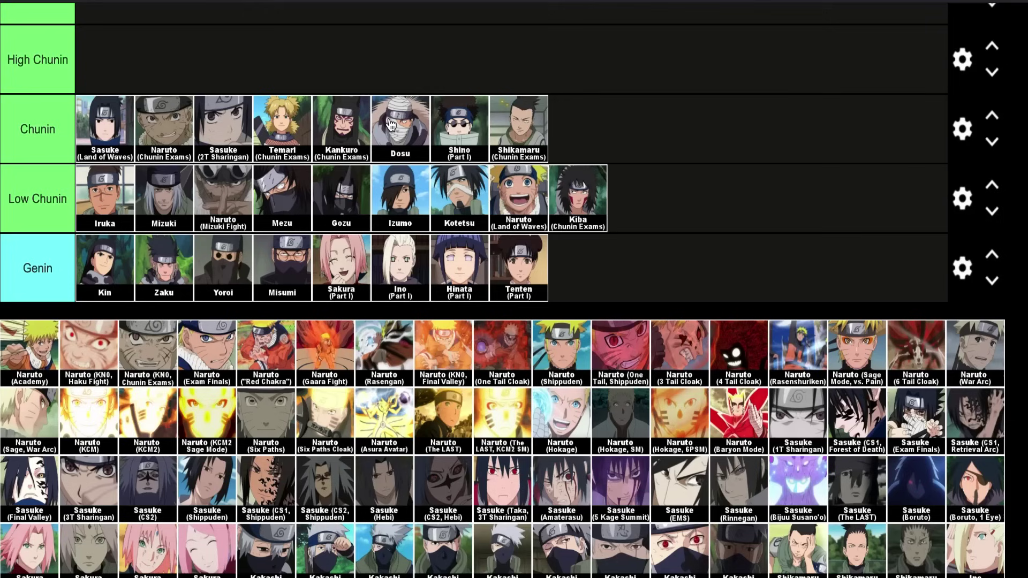
# Look through the unranked characters and add Kiba (Retrieval Arc) to the Chunin tier after Shikamaru (Chunin Exams)
pyautogui.scroll(-1, 531, 311)
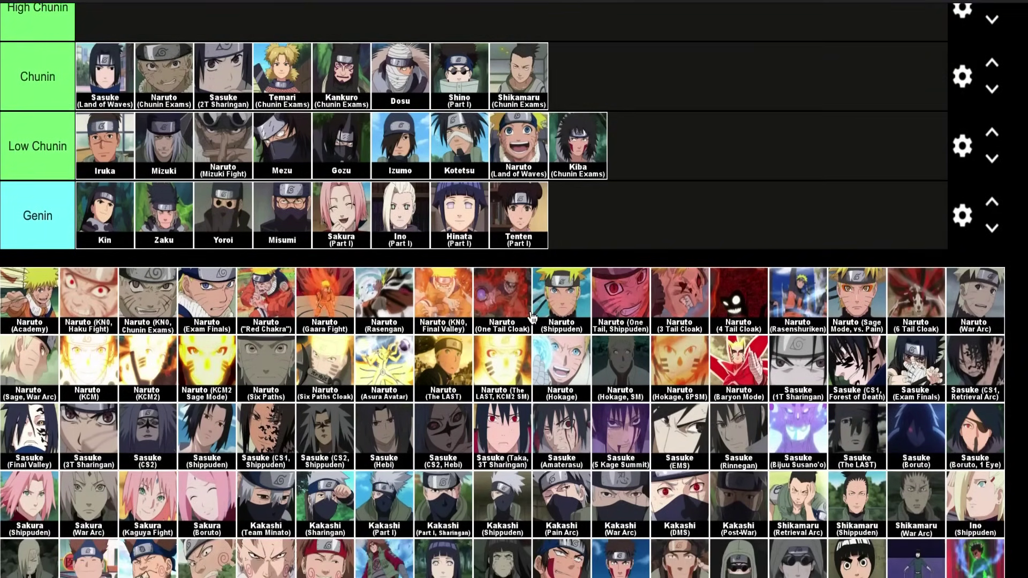
pyautogui.scroll(-5, 531, 315)
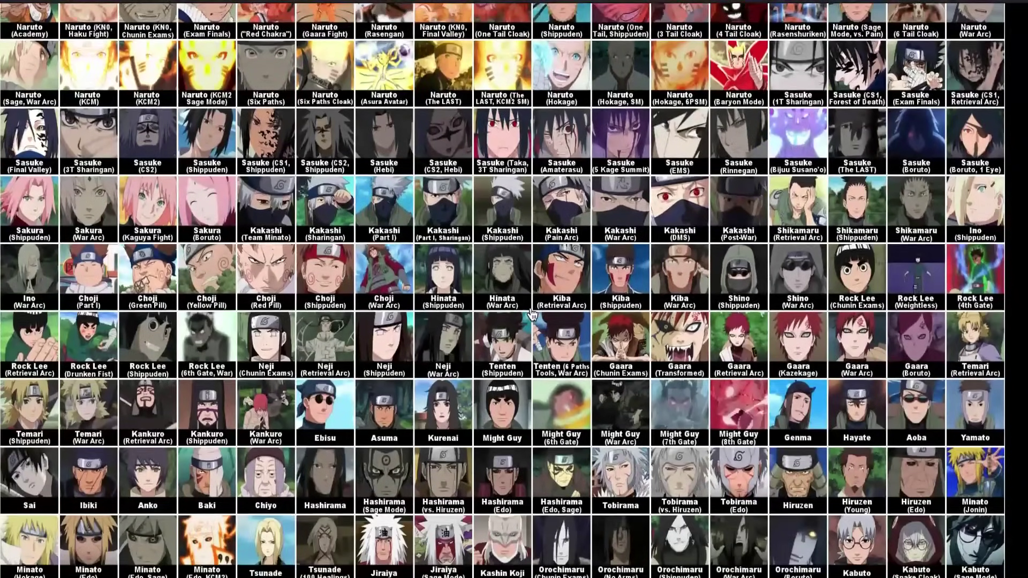
pyautogui.scroll(-1, 531, 315)
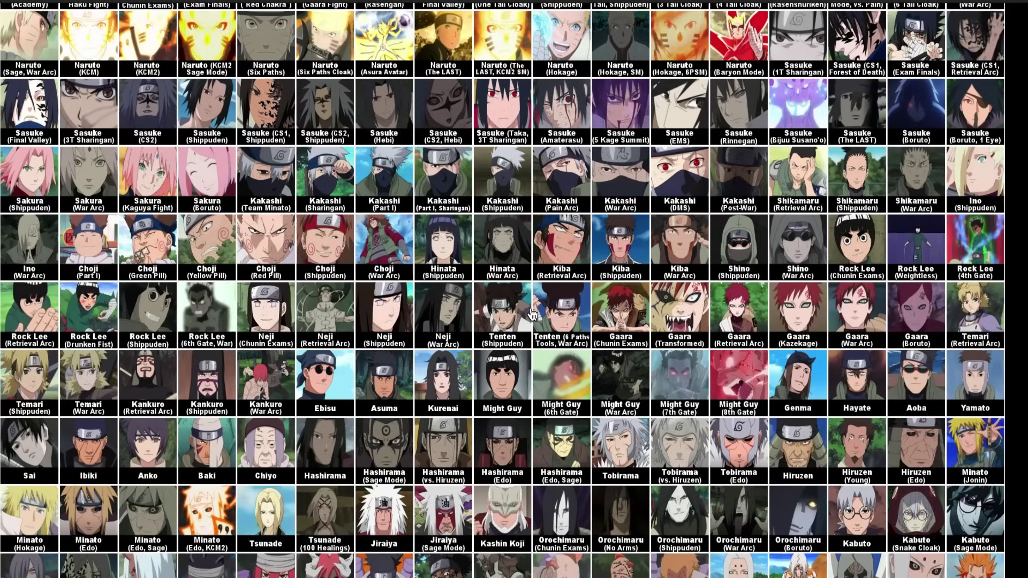
pyautogui.scroll(1, 531, 315)
pyautogui.scroll(3, 531, 315)
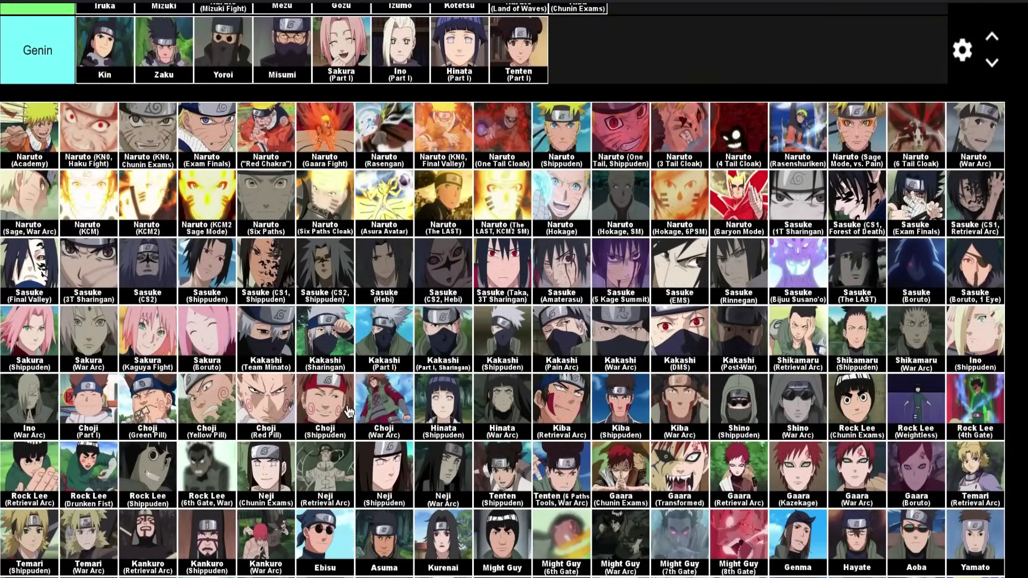
pyautogui.moveTo(569, 413); pyautogui.dragTo(661, 161)
pyautogui.scroll(4, 569, 411)
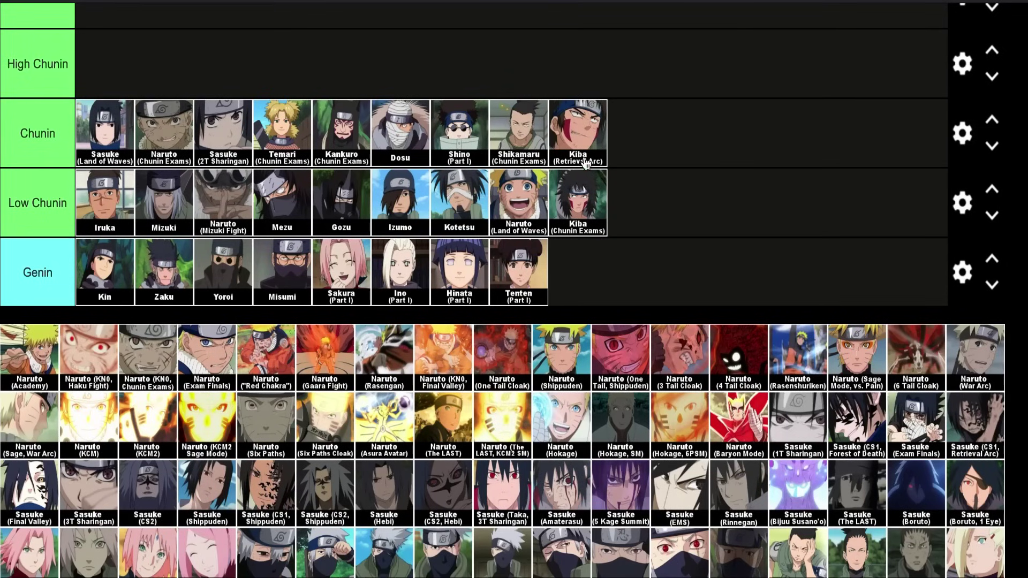
# Find Rock Lee (Retrieval Arc) among the unranked characters and place him in the Chunin tier after Kiba (Retrieval Arc)
pyautogui.scroll(1, 587, 194)
pyautogui.scroll(1, 586, 193)
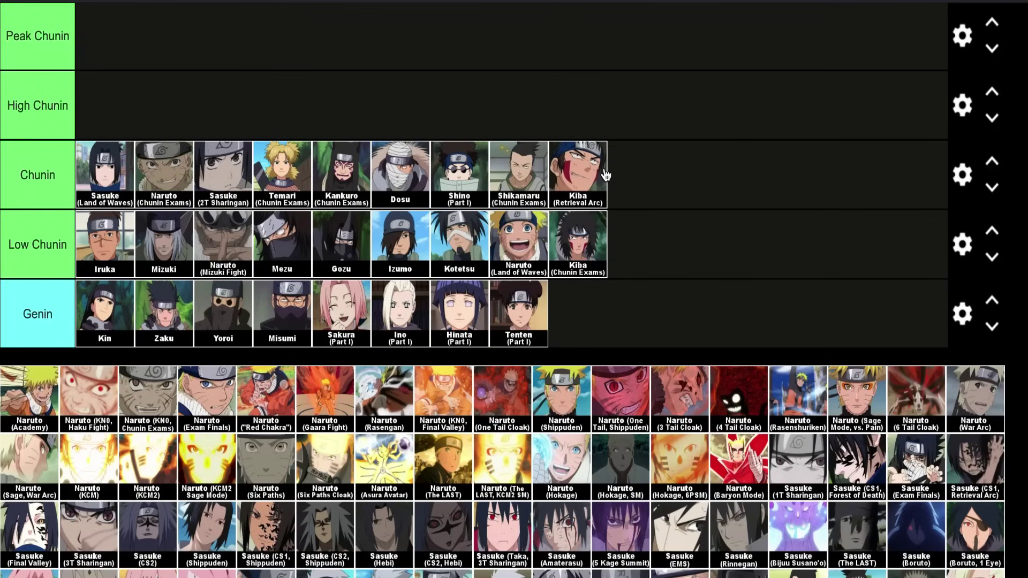
pyautogui.scroll(-6, 606, 174)
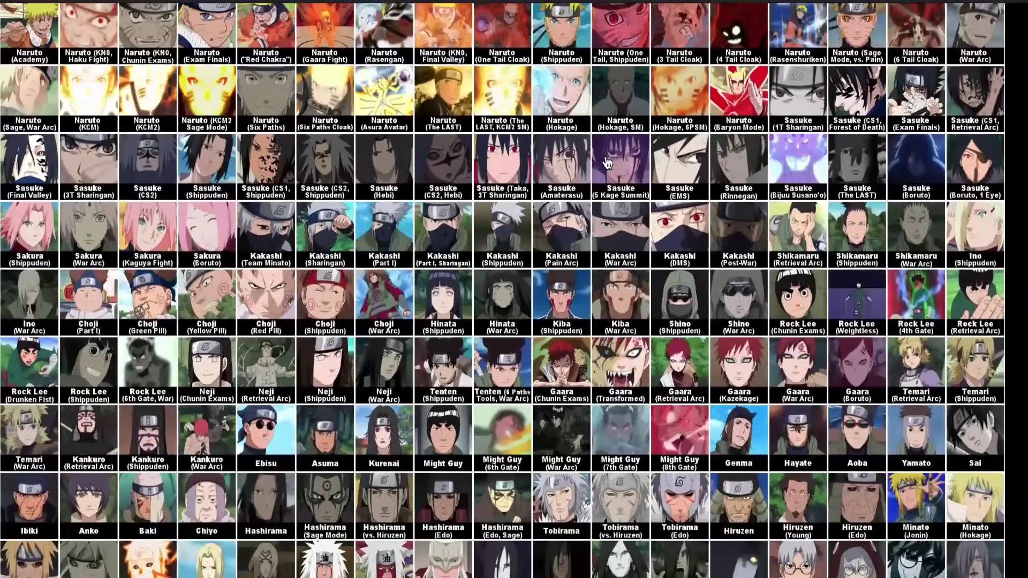
pyautogui.scroll(2, 724, 359)
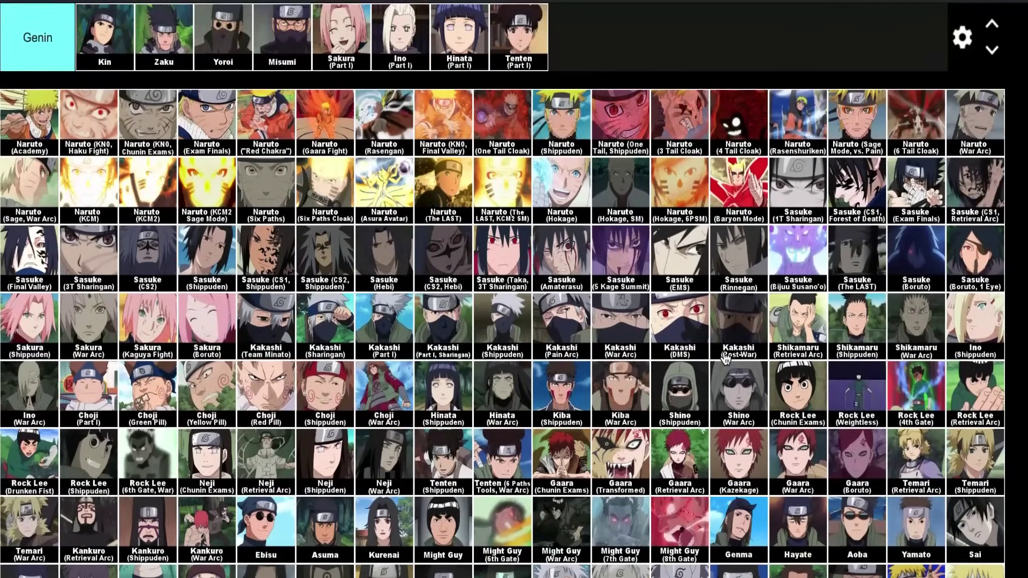
pyautogui.scroll(1, 725, 359)
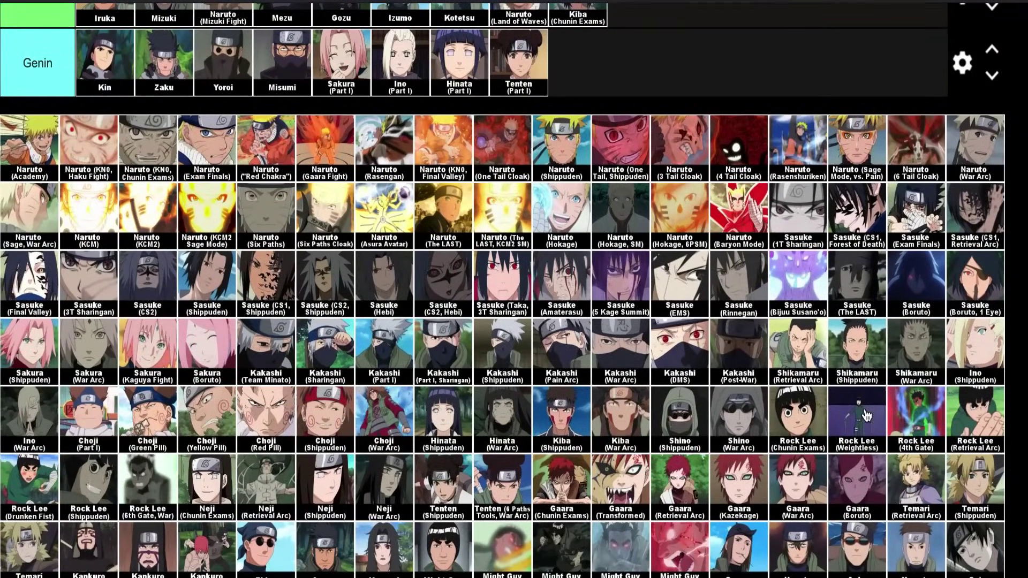
pyautogui.moveTo(974, 418); pyautogui.dragTo(724, 96)
pyautogui.scroll(3, 755, 273)
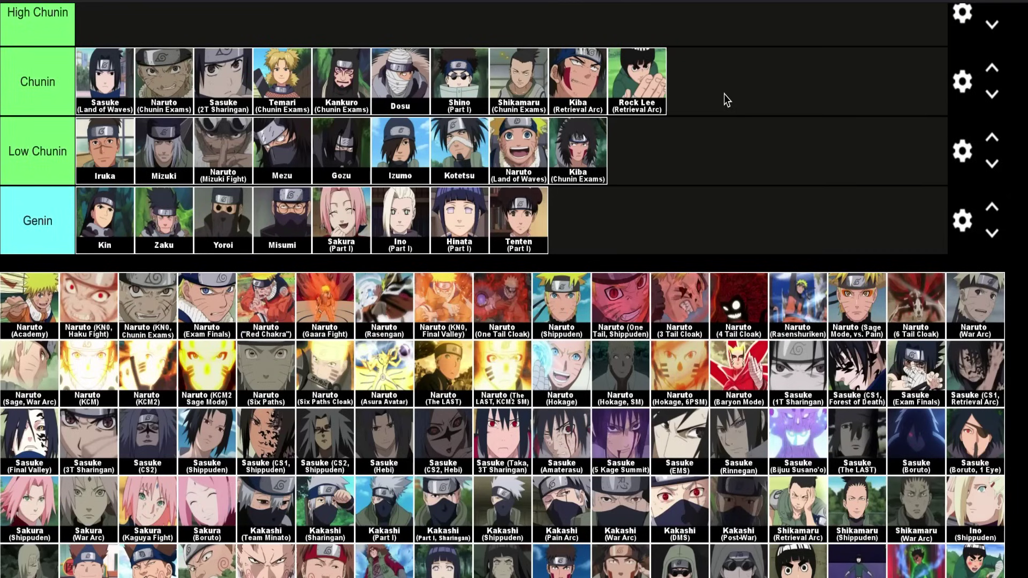
# Find Konohamaru among the unranked characters and place him in the Chunin tier after Rock Lee (Retrieval Arc)
pyautogui.scroll(1, 723, 94)
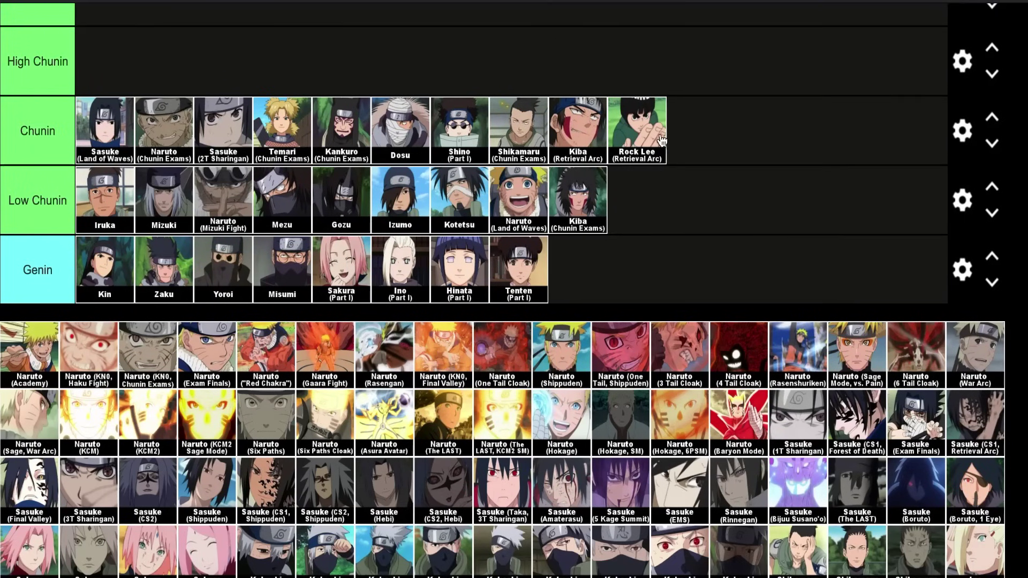
pyautogui.scroll(-2, 670, 188)
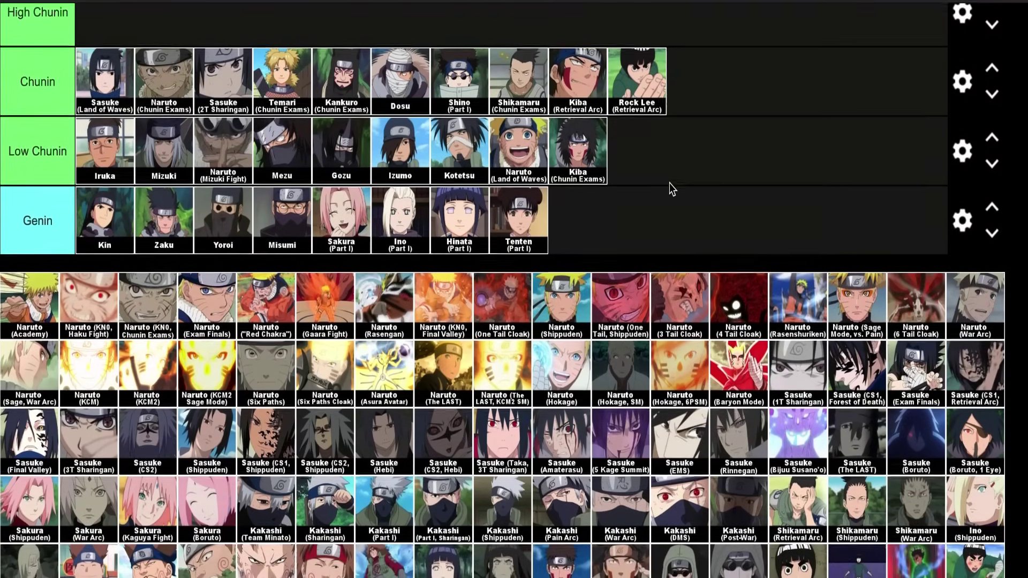
pyautogui.scroll(-2, 670, 185)
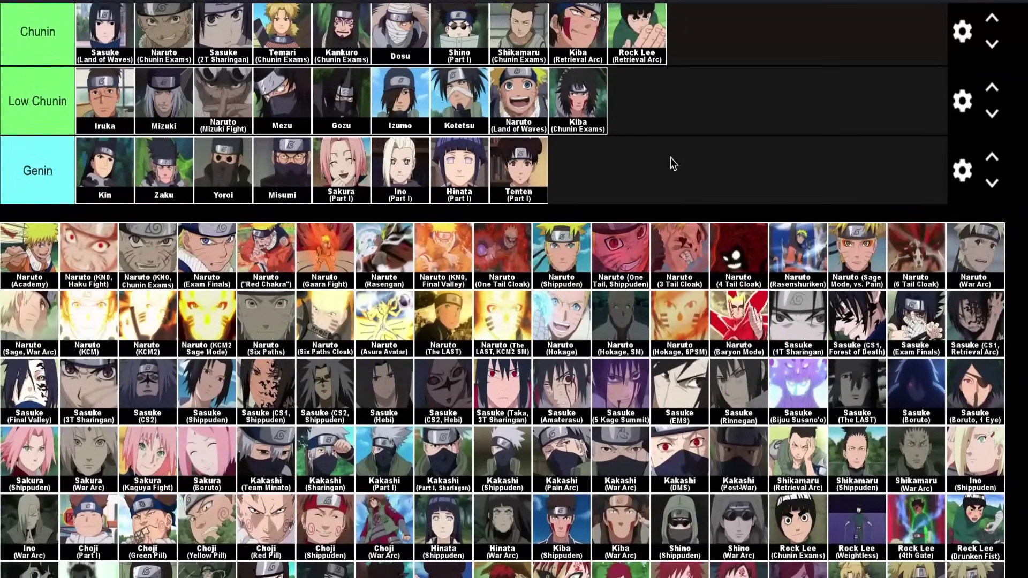
pyautogui.scroll(-2, 672, 146)
pyautogui.scroll(1, 664, 129)
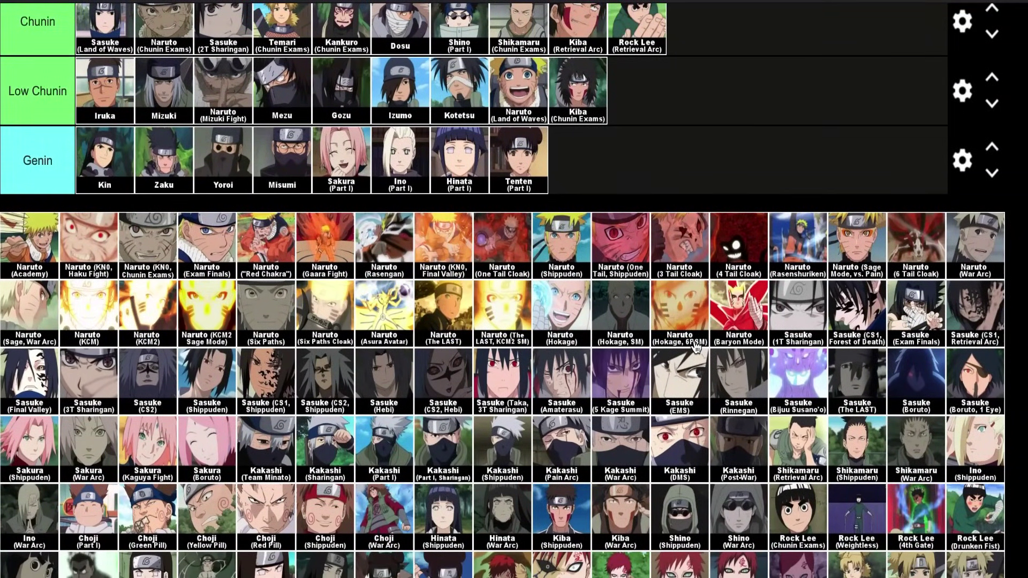
pyautogui.scroll(-3, 696, 347)
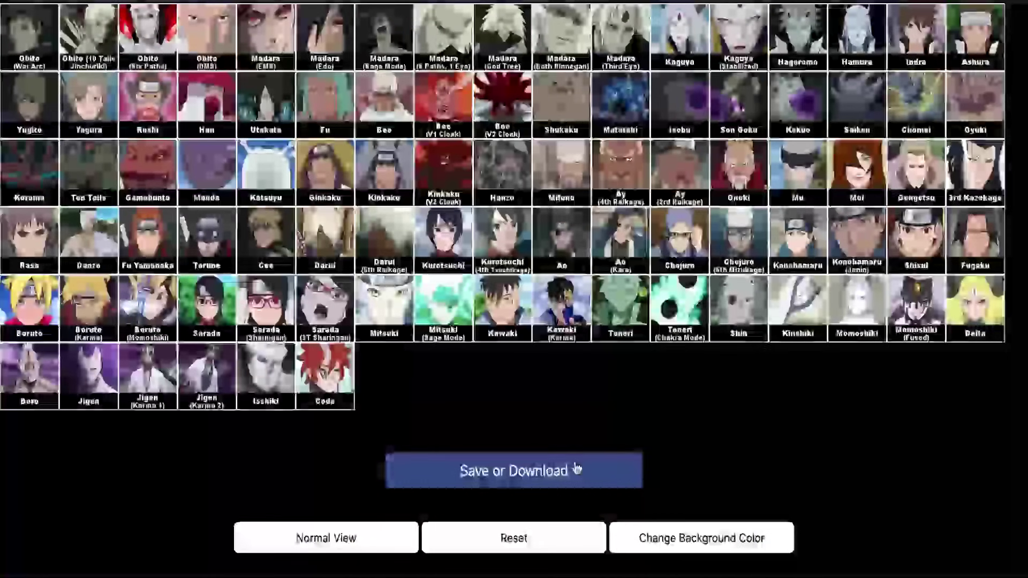
pyautogui.scroll(4, 576, 469)
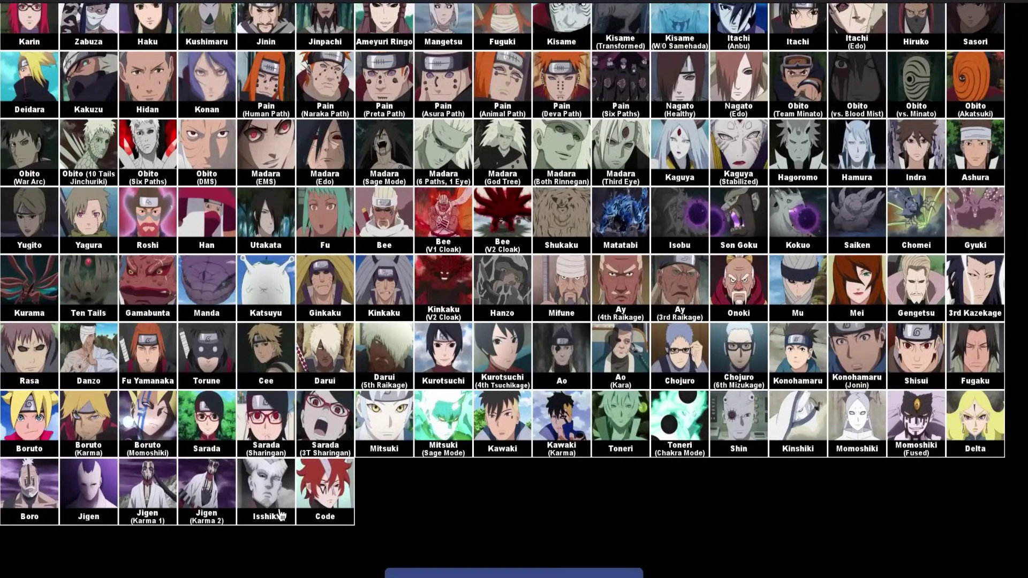
pyautogui.moveTo(811, 358); pyautogui.dragTo(785, 200)
pyautogui.scroll(5, 823, 349)
pyautogui.scroll(10, 823, 349)
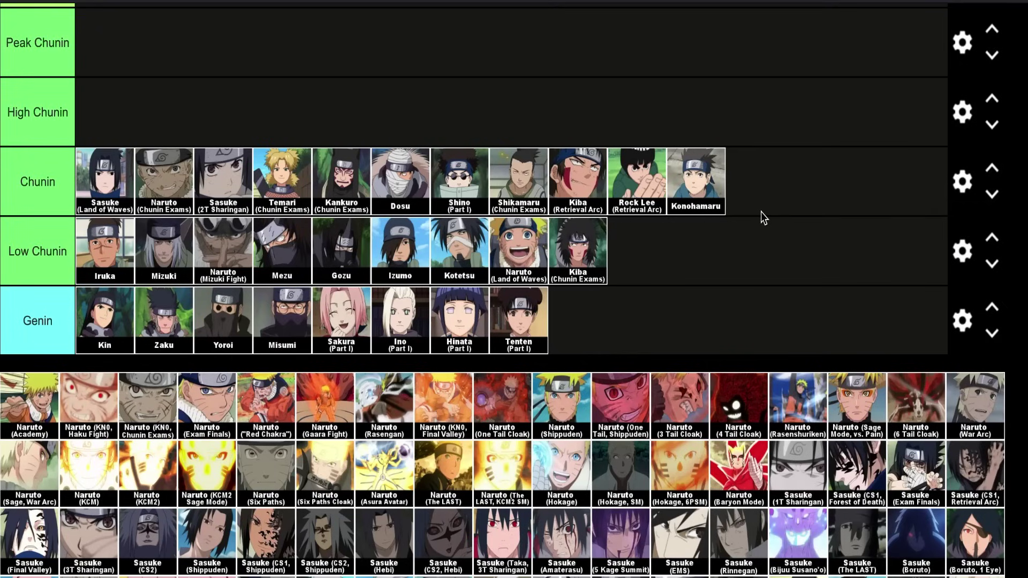
# Find Gaara (Chunin Exams) among the unranked characters and place him as the first entry in the High Chunin tier
pyautogui.scroll(1, 761, 212)
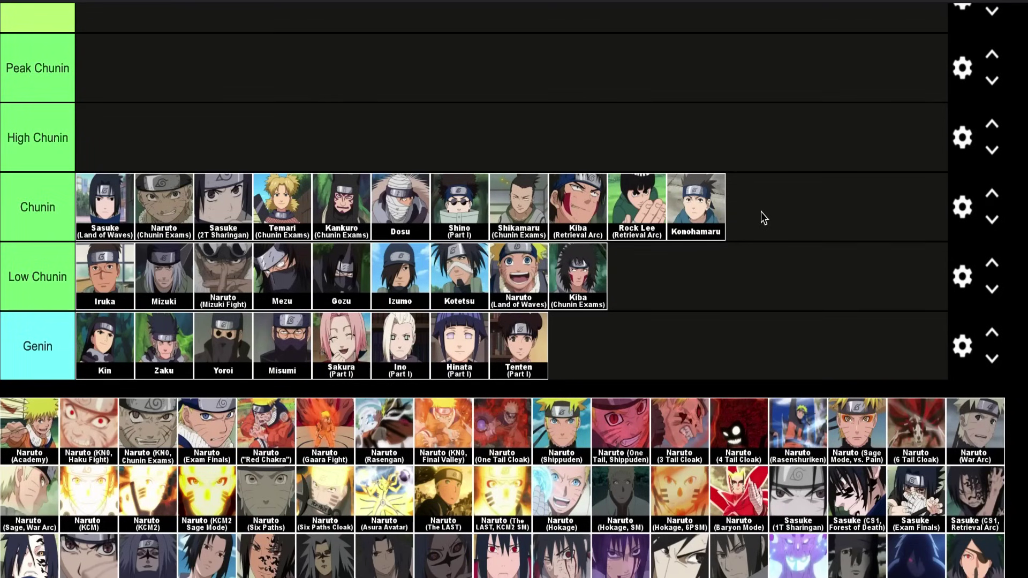
pyautogui.scroll(-1, 763, 217)
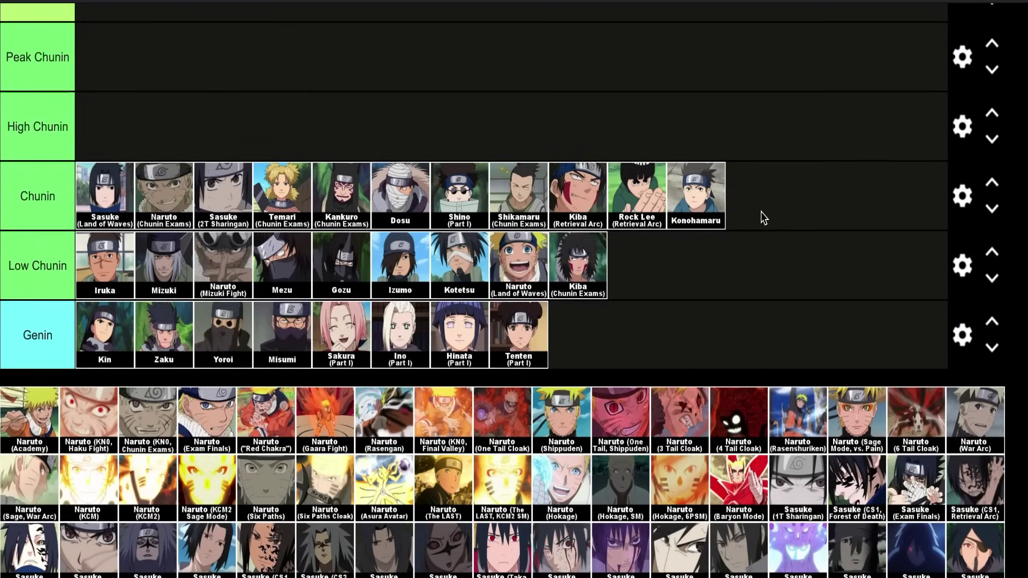
pyautogui.scroll(-8, 760, 212)
pyautogui.scroll(1, 762, 218)
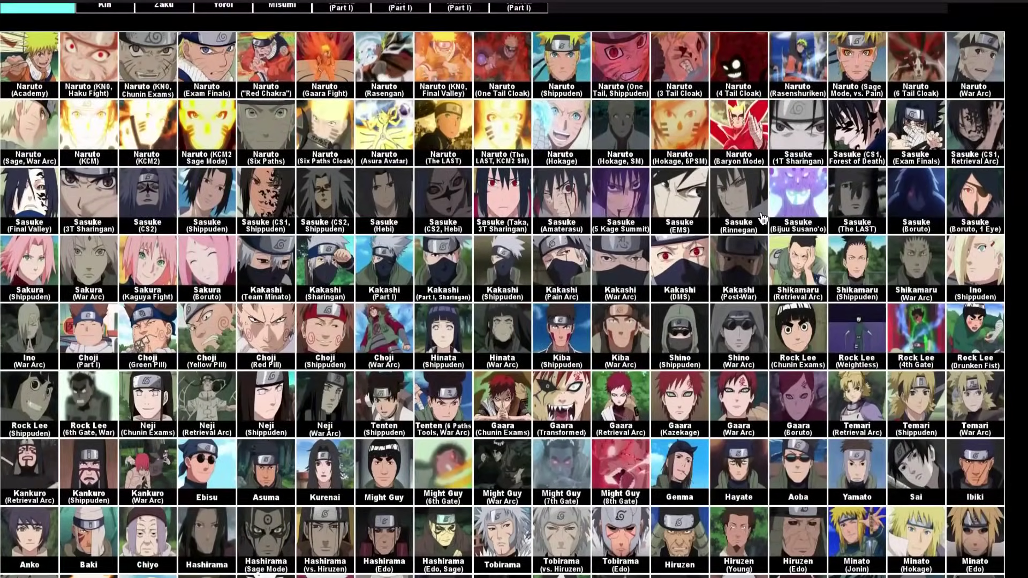
pyautogui.scroll(7, 761, 211)
pyautogui.scroll(-5, 760, 211)
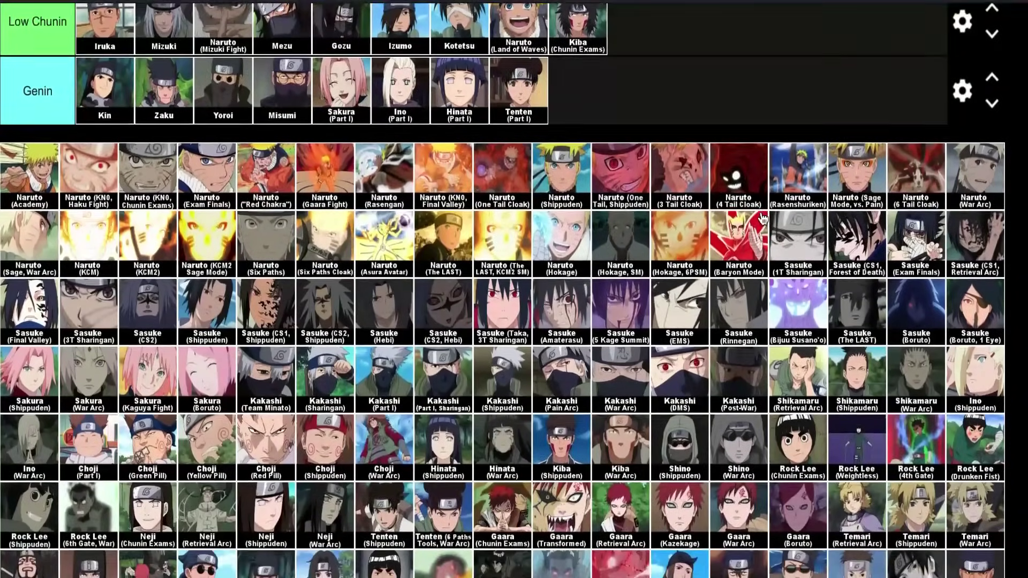
pyautogui.scroll(-5, 760, 211)
pyautogui.moveTo(489, 456); pyautogui.dragTo(230, 201)
pyautogui.scroll(18, 497, 456)
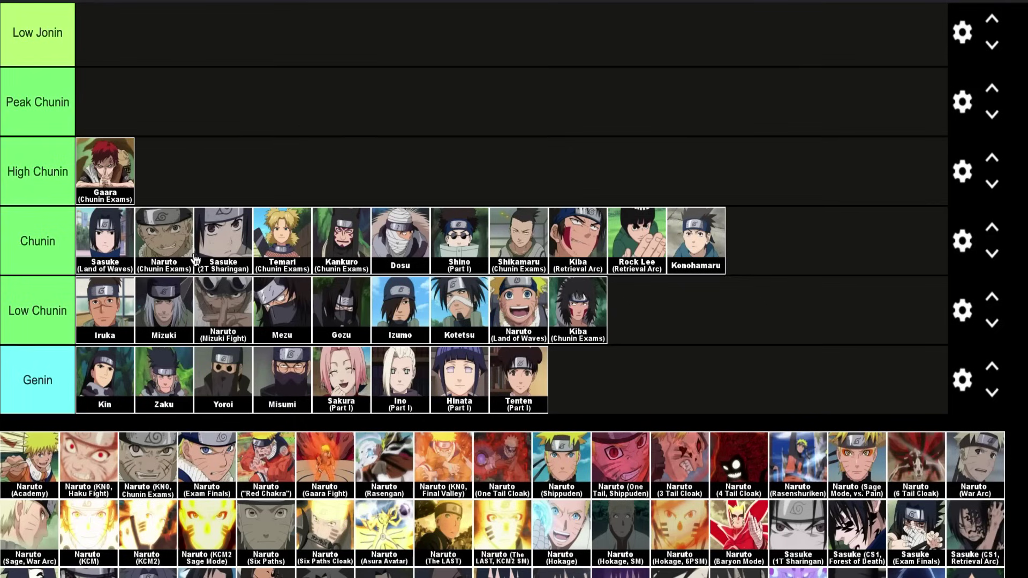
# Add Neji (Chunin Exams) to the High Chunin tier after Gaara (Chunin Exams)
pyautogui.scroll(-3, 184, 336)
pyautogui.scroll(-3, 219, 414)
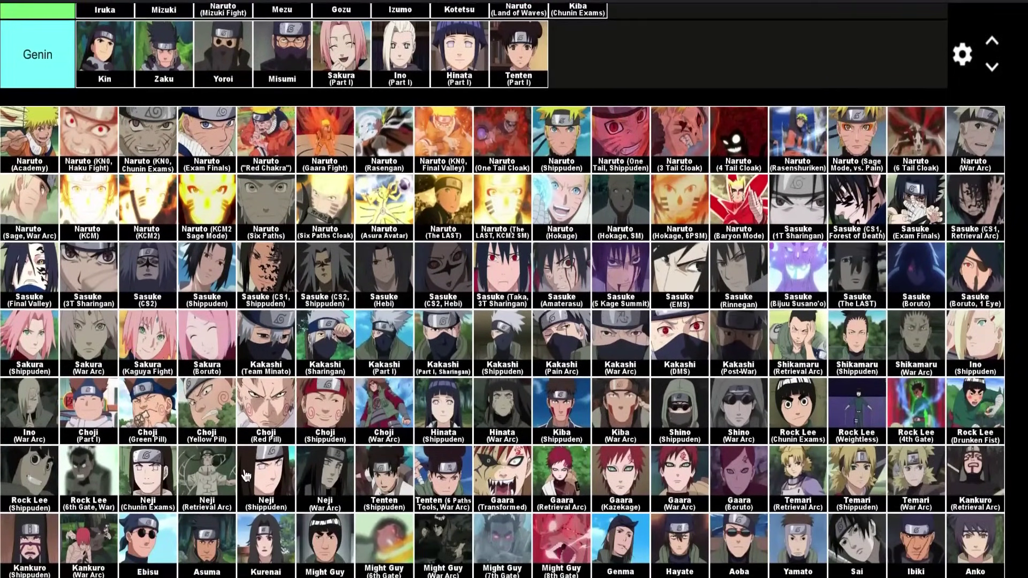
pyautogui.scroll(5, 566, 91)
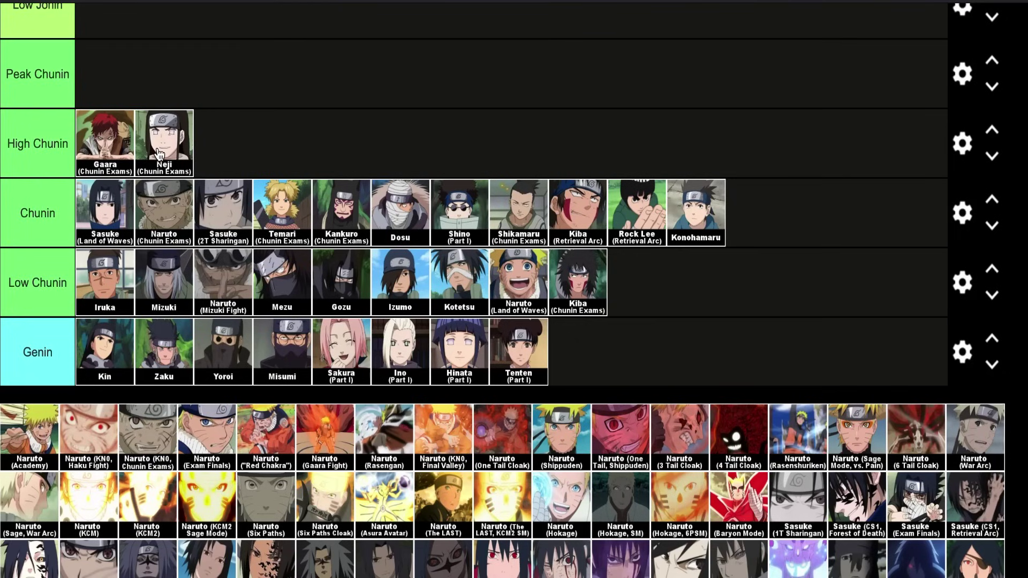
# Find Rock Lee (Chunin Exams) among the unranked characters and place him in the High Chunin tier after Neji (Chunin Exams)
pyautogui.scroll(-3, 159, 154)
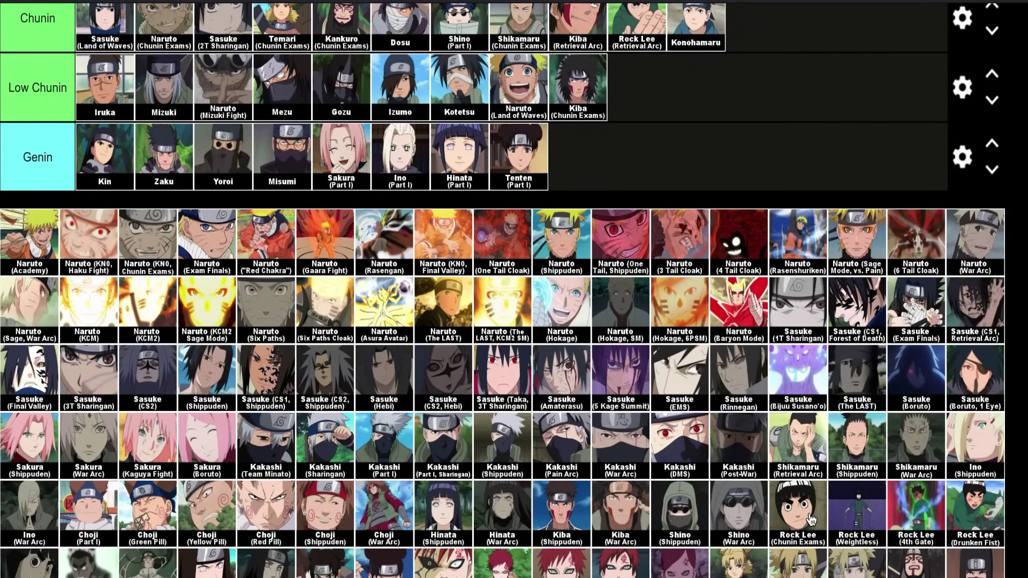
pyautogui.moveTo(811, 513); pyautogui.dragTo(457, 119)
pyautogui.scroll(3, 811, 512)
pyautogui.scroll(1, 457, 119)
pyautogui.scroll(-5, 567, 353)
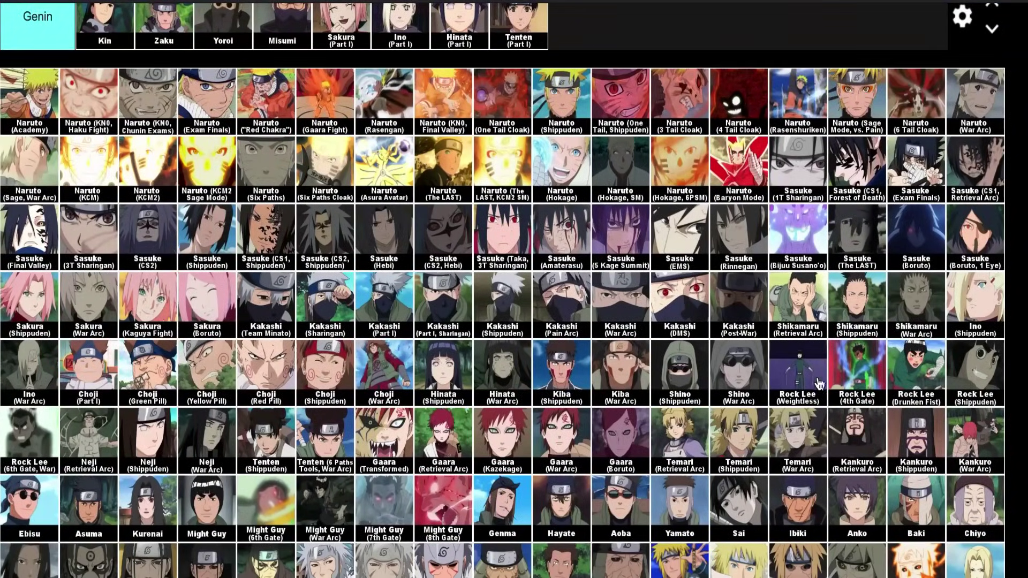
pyautogui.scroll(5, 502, 377)
pyautogui.scroll(1, 502, 377)
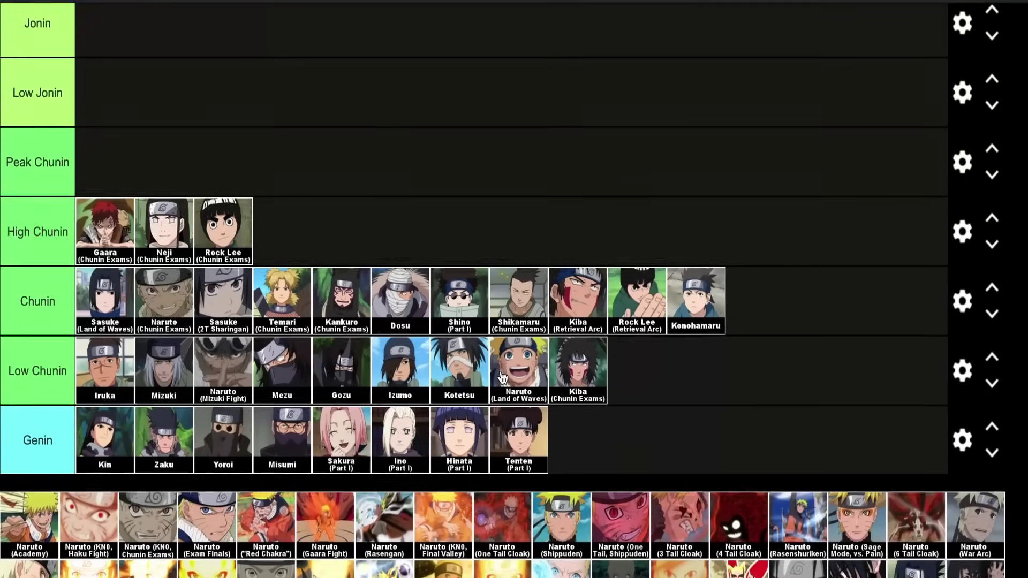
# Move Shikamaru (Retrieval Arc) from the unranked characters into the High Chunin tier after Rock Lee (Chunin Exams)
pyautogui.scroll(-1, 502, 378)
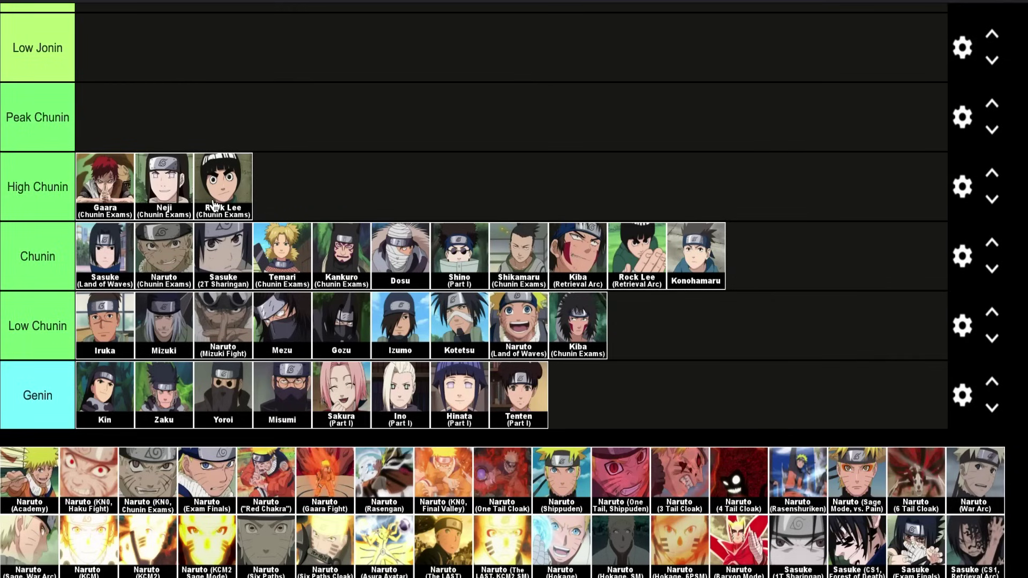
pyautogui.scroll(-4, 241, 353)
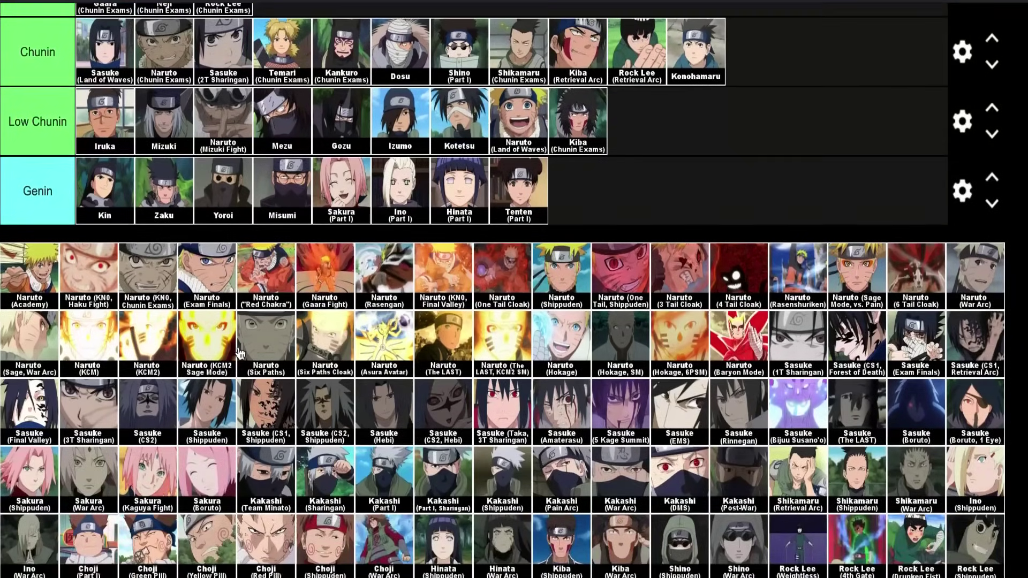
pyautogui.moveTo(803, 465); pyautogui.dragTo(610, 134)
pyautogui.scroll(3, 696, 299)
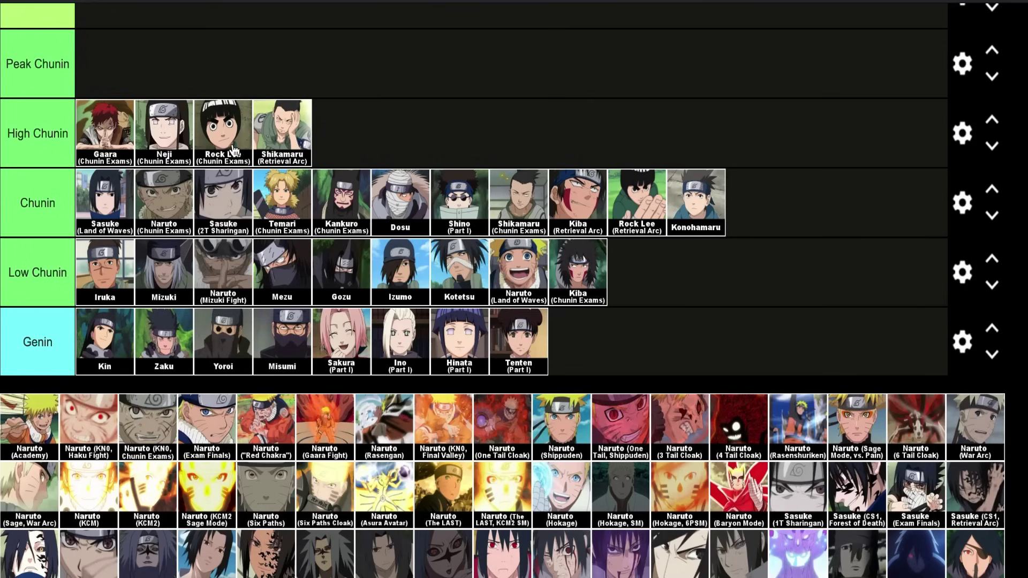
# Find Choji (Part I) among the unranked characters and place him in the High Chunin tier after Shikamaru (Retrieval Arc)
pyautogui.scroll(-2, 325, 345)
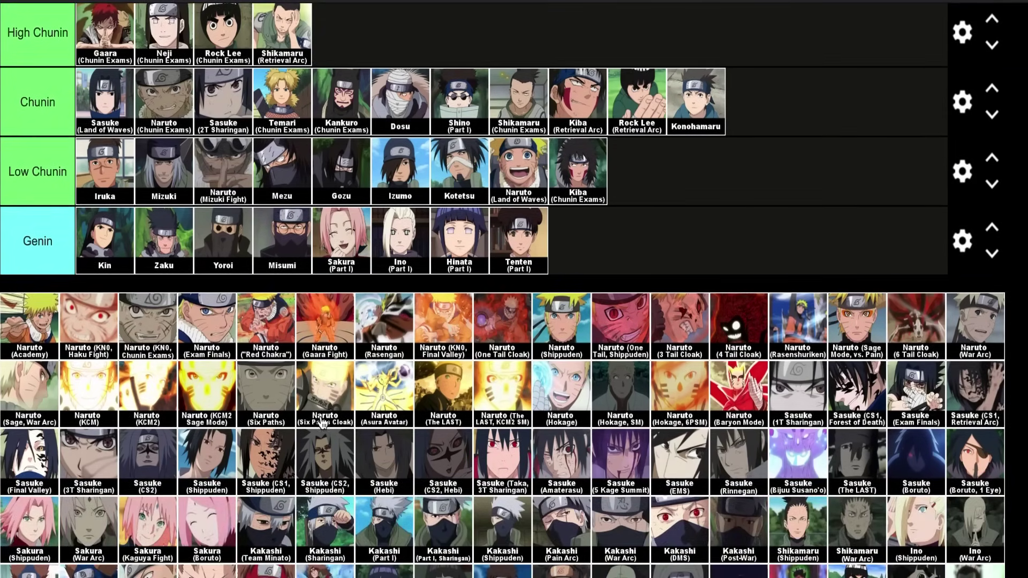
pyautogui.scroll(-6, 325, 346)
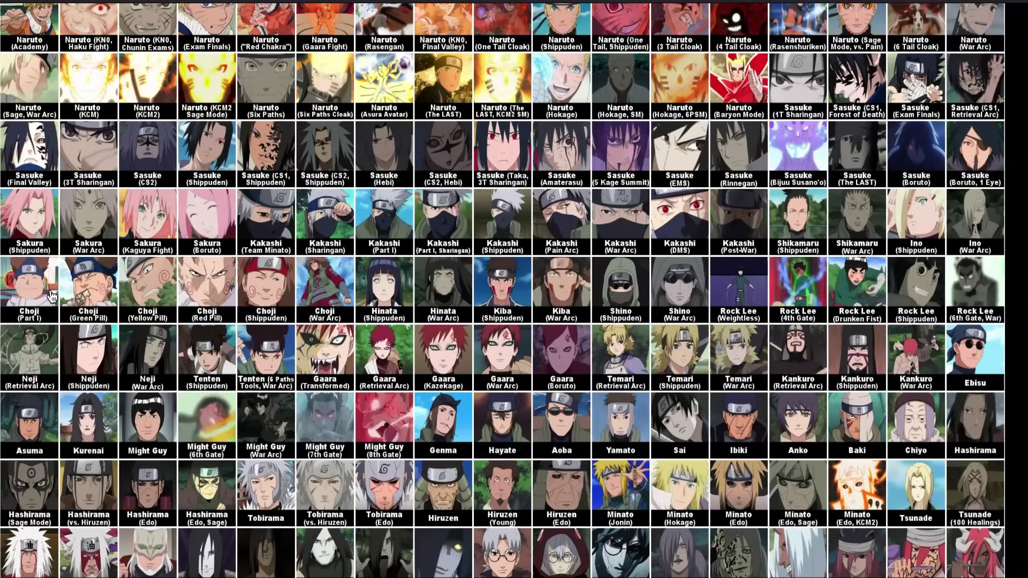
pyautogui.moveTo(36, 294); pyautogui.dragTo(35, 294)
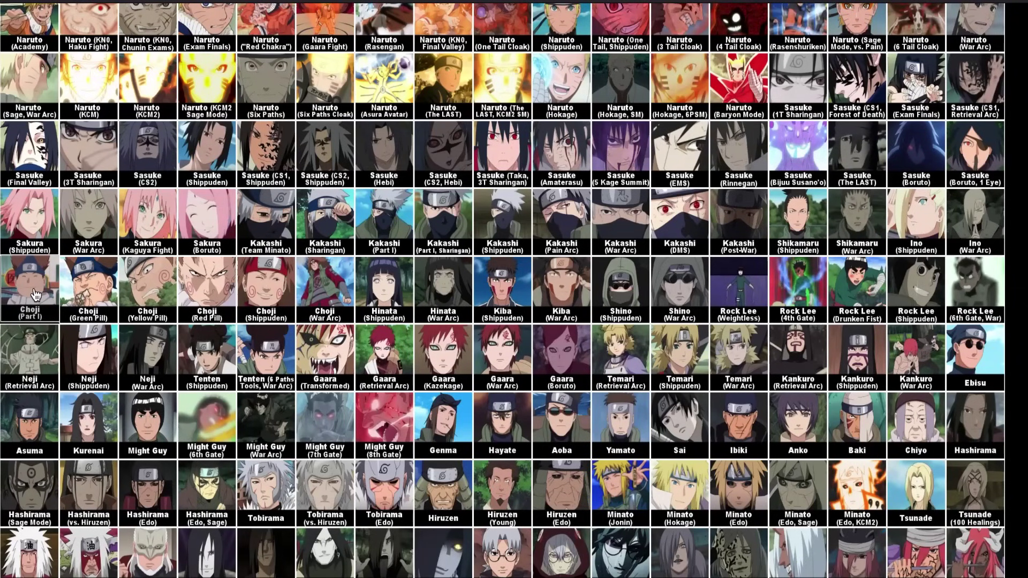
pyautogui.moveTo(35, 294); pyautogui.dragTo(35, 294)
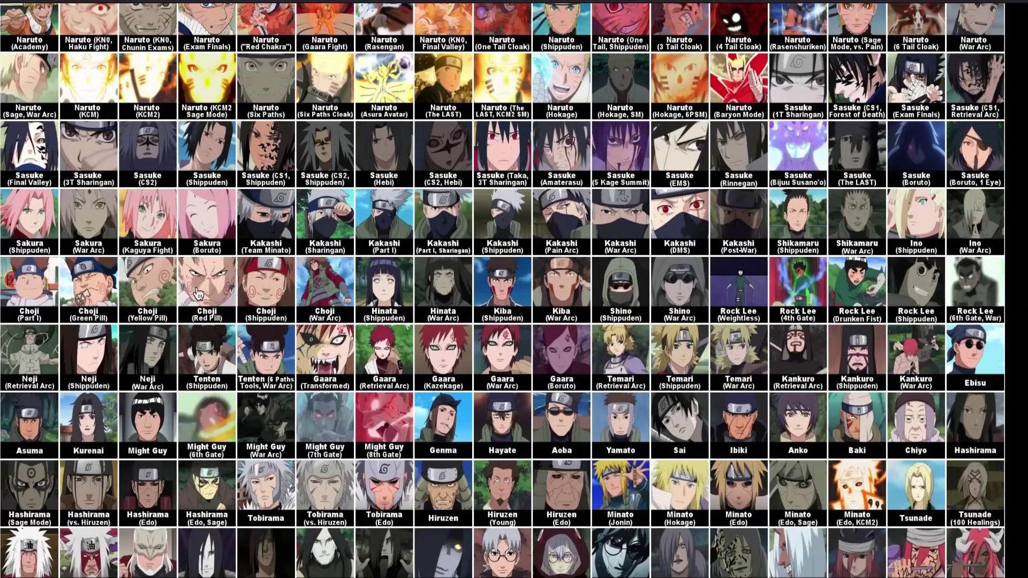
pyautogui.moveTo(20, 310); pyautogui.dragTo(379, 233)
pyautogui.scroll(5, 33, 300)
pyautogui.scroll(5, 267, 251)
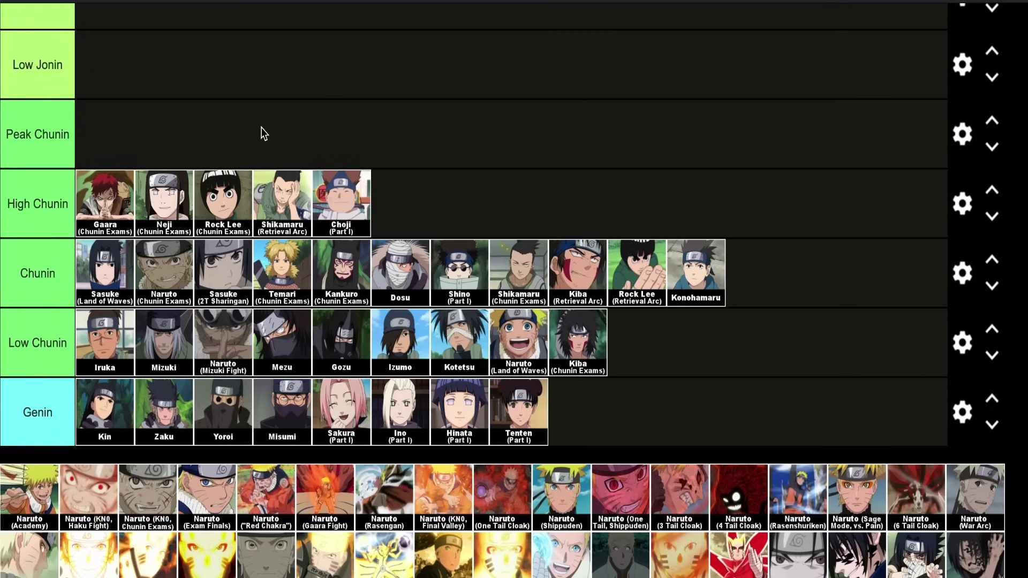
# Look through the unranked characters and add Temari (Retrieval Arc) to the High Chunin tier after Choji (Part I)
pyautogui.scroll(-1, 210, 120)
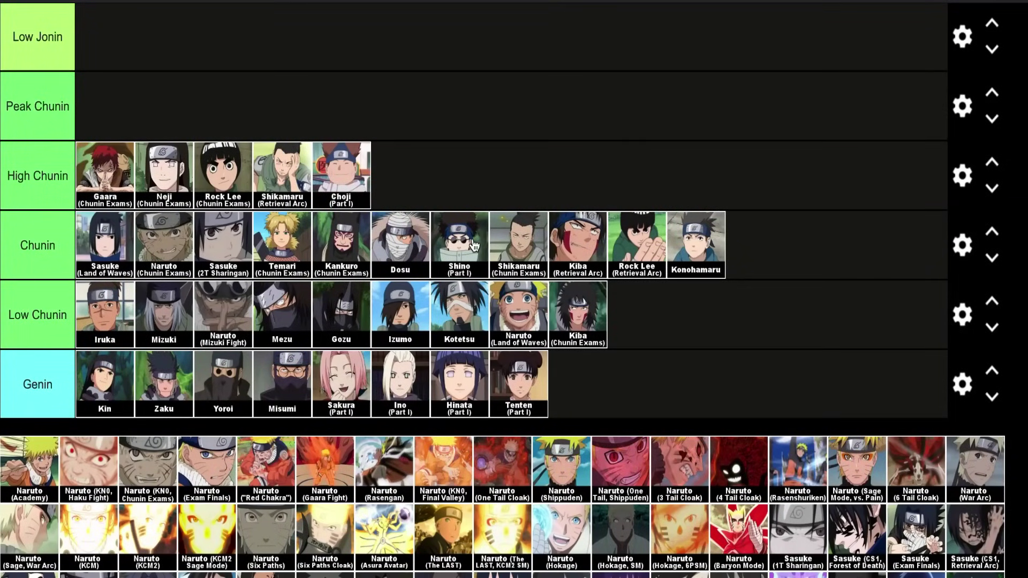
pyautogui.scroll(-1, 335, 223)
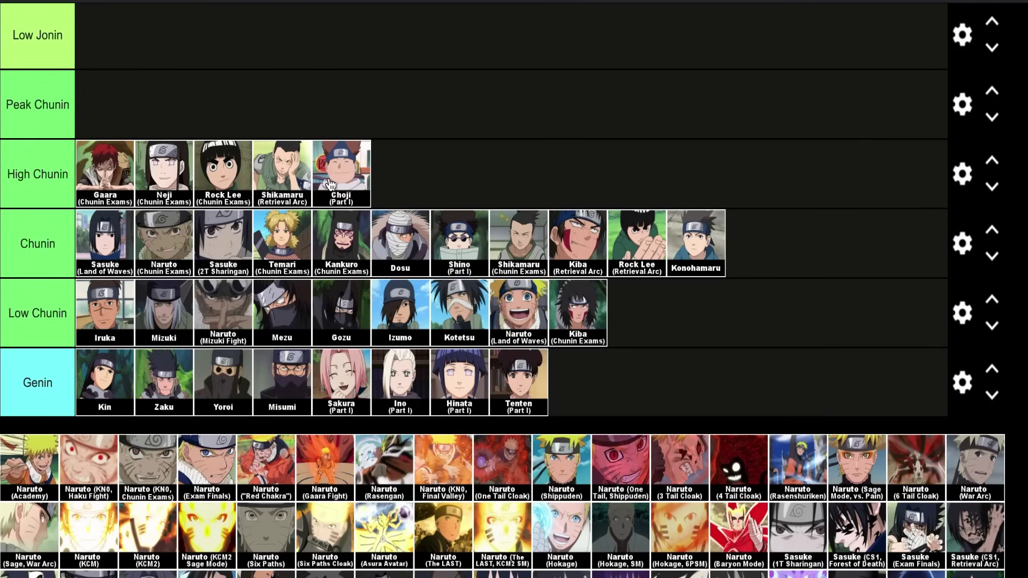
pyautogui.scroll(-3, 405, 220)
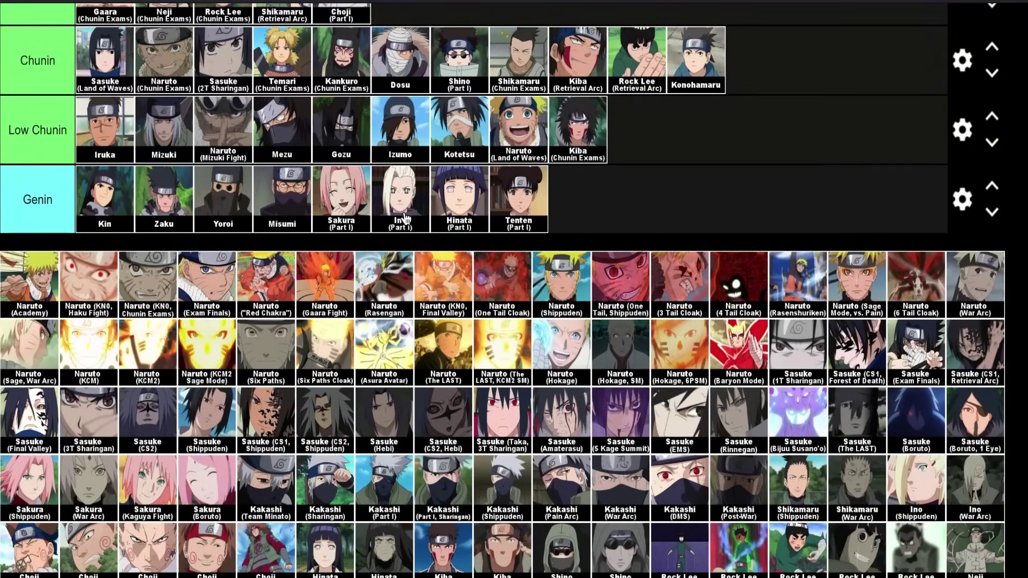
pyautogui.scroll(-1, 405, 220)
pyautogui.scroll(-4, 405, 220)
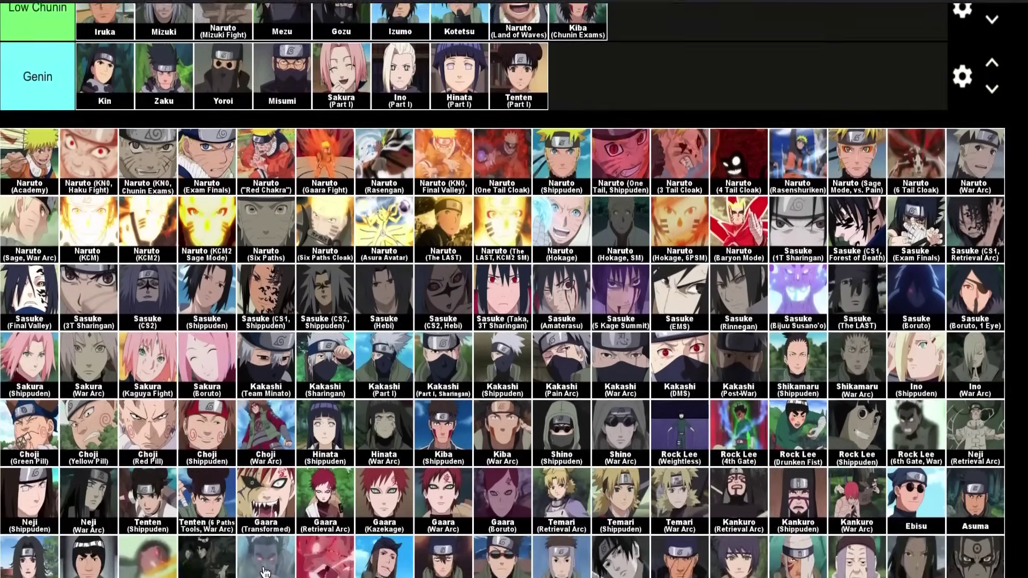
pyautogui.scroll(1, 571, 273)
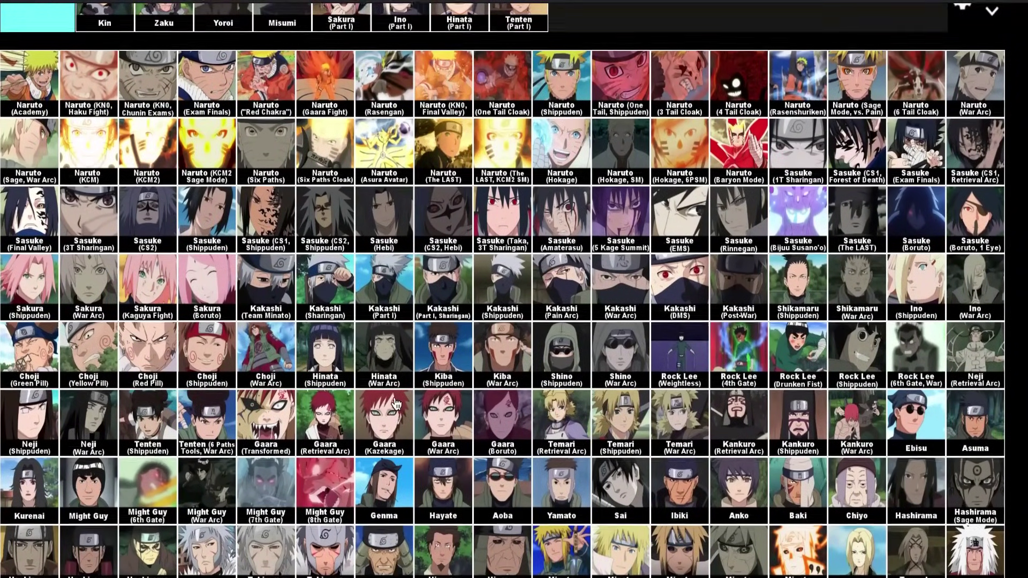
pyautogui.scroll(-1, 395, 407)
pyautogui.scroll(2, 396, 407)
pyautogui.scroll(-1, 396, 407)
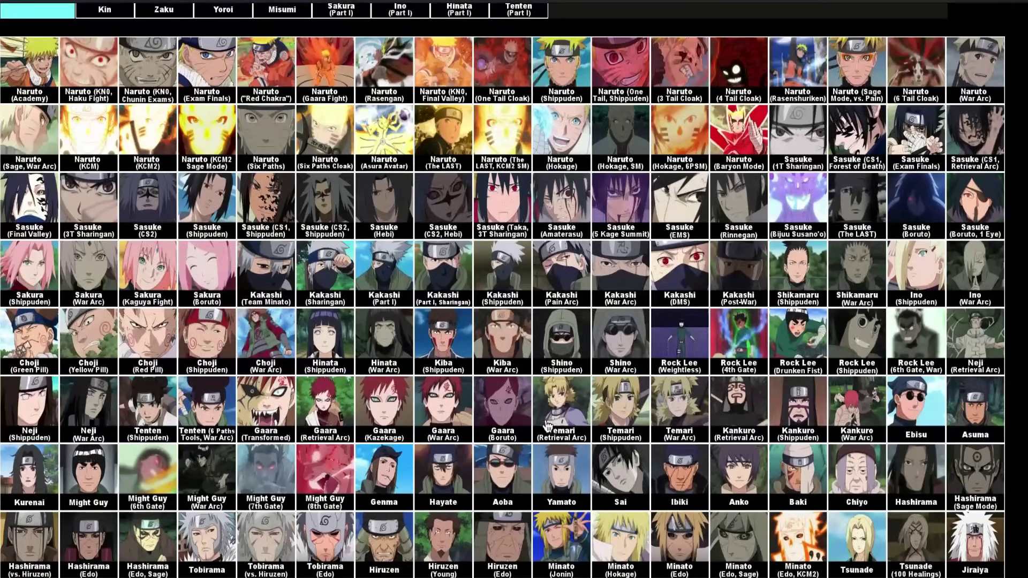
pyautogui.moveTo(549, 423); pyautogui.dragTo(579, 225)
pyautogui.scroll(6, 578, 348)
# Add Kankuro (Retrieval Arc) from the unranked characters to the High Chunin tier after Temari (Retrieval Arc)
pyautogui.scroll(-10, 580, 226)
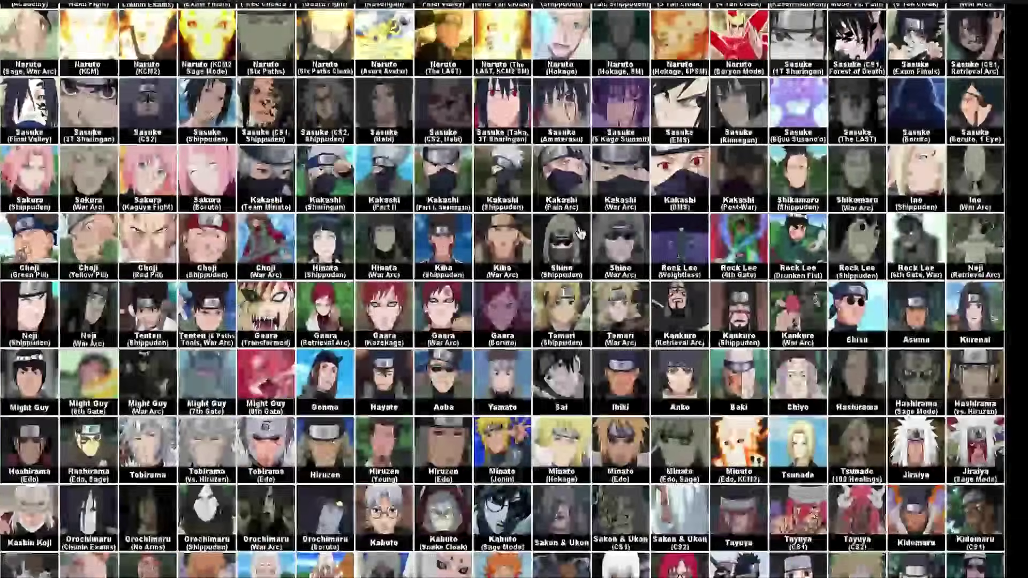
pyautogui.moveTo(668, 314); pyautogui.dragTo(570, 163)
pyautogui.scroll(10, 669, 313)
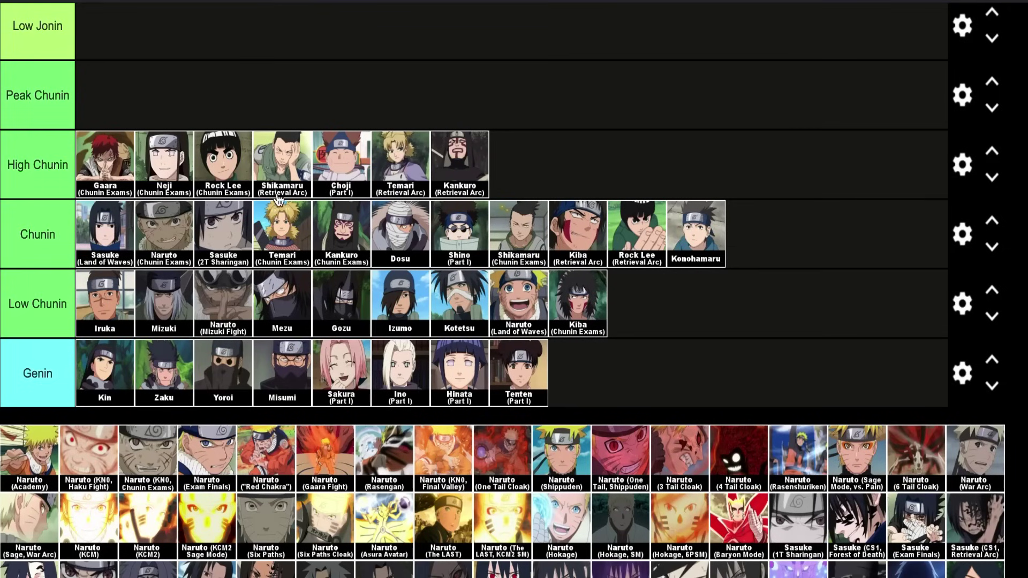
pyautogui.scroll(1, 187, 178)
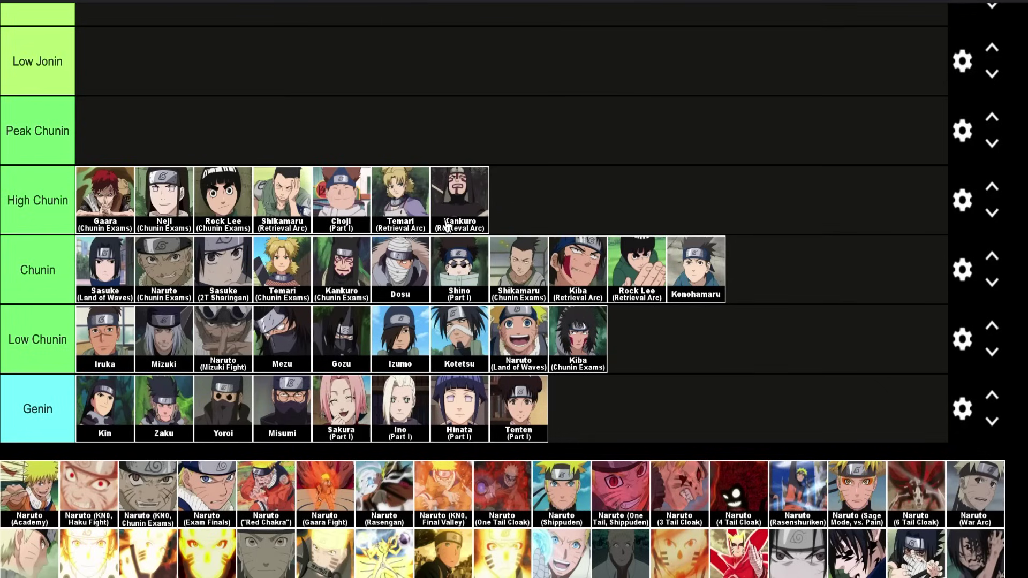
pyautogui.scroll(-1, 447, 225)
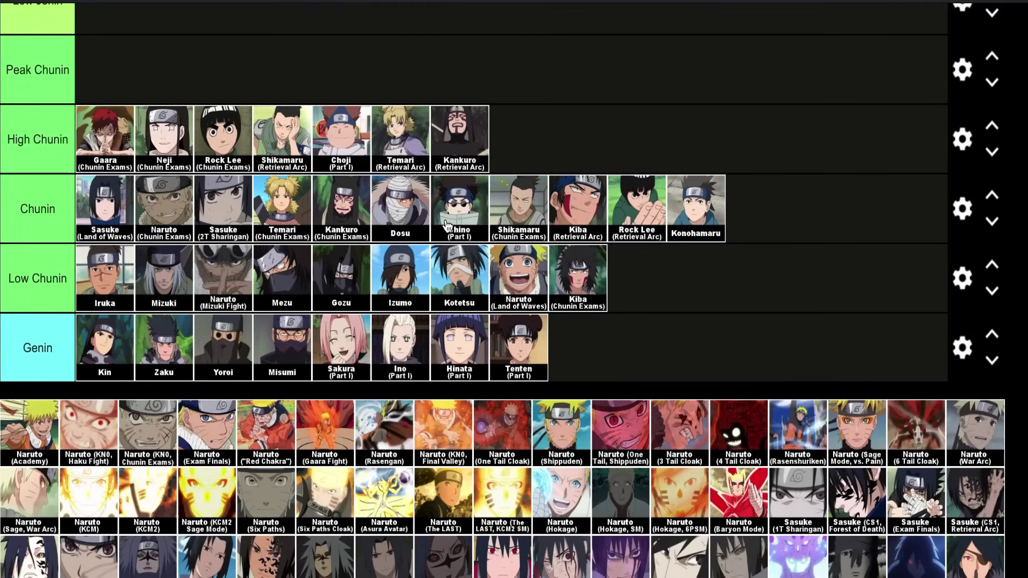
# Find Rock Lee (Drunken Fist) among the unranked characters and place him in the High Chunin tier after Kankuro (Retrieval Arc)
pyautogui.scroll(-3, 396, 329)
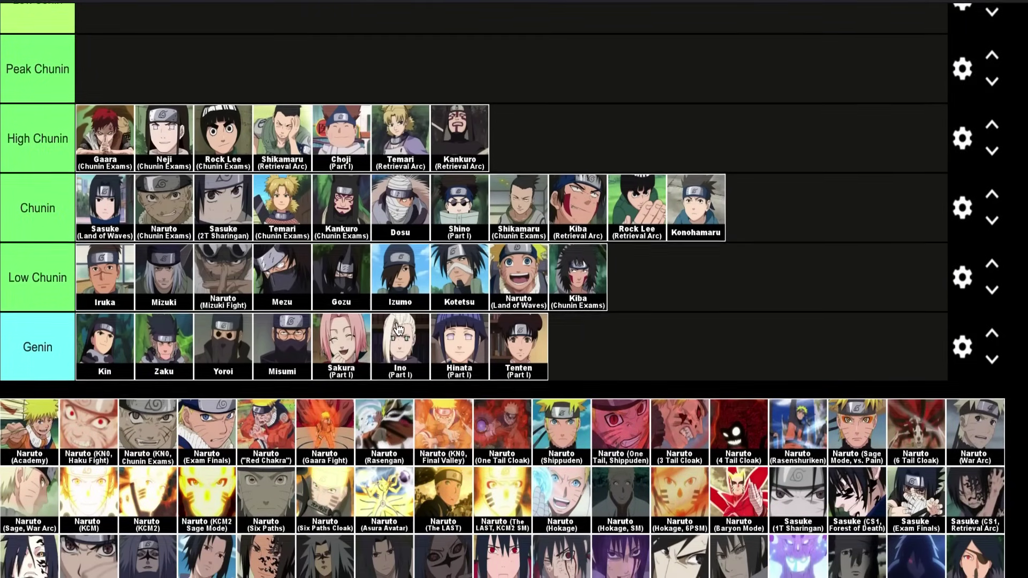
pyautogui.scroll(-1, 398, 328)
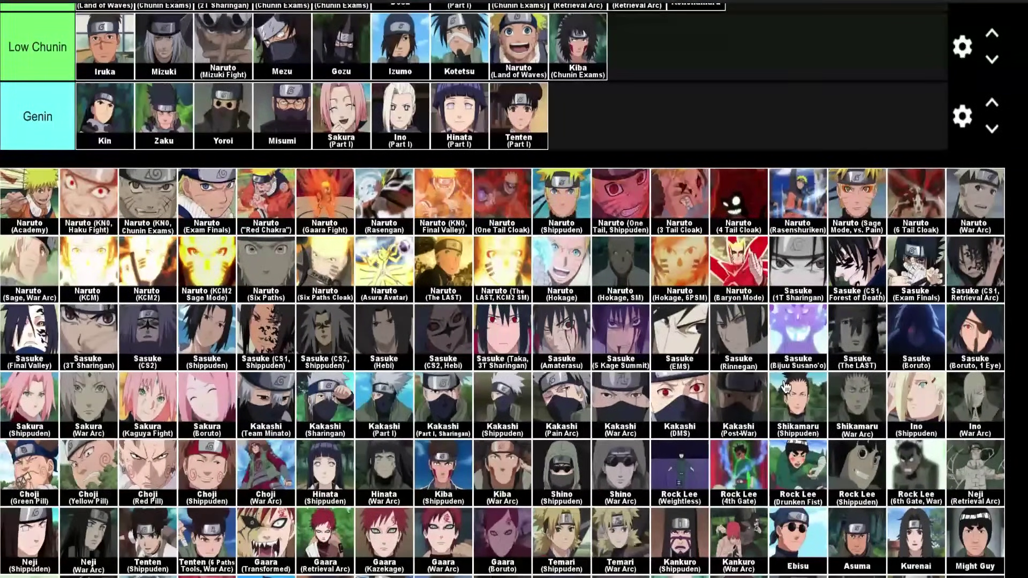
pyautogui.moveTo(796, 490); pyautogui.dragTo(805, 174)
pyautogui.scroll(4, 798, 474)
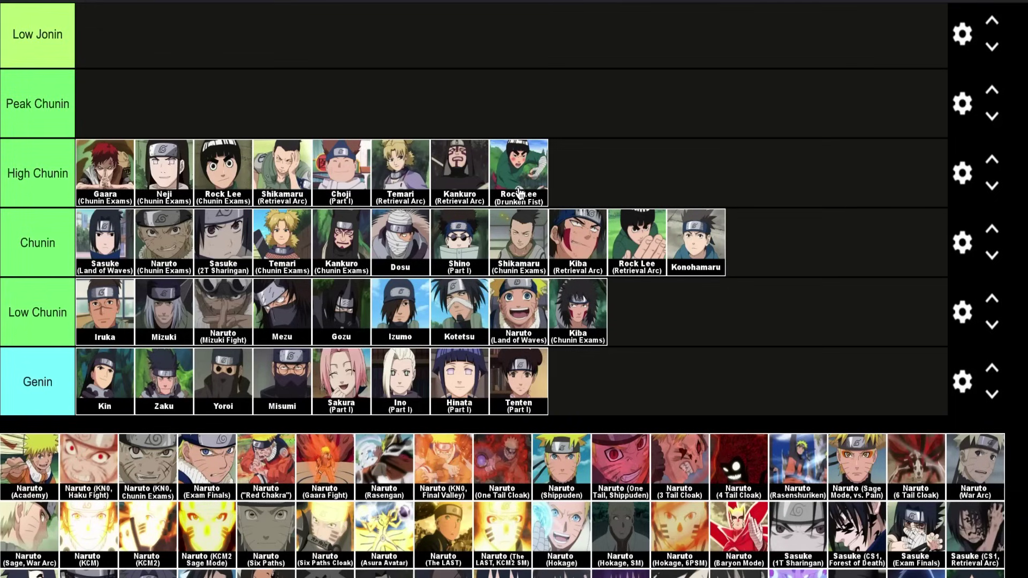
pyautogui.scroll(1, 519, 192)
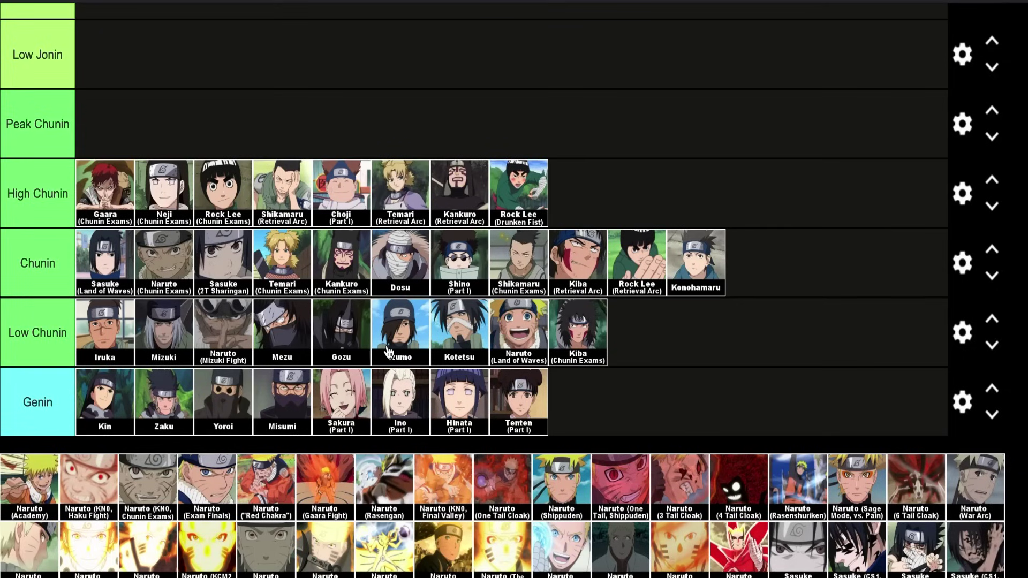
# Start the Peak Chunin tier with the base forms of Sakon & Ukon and Tayuya, taken from the unranked characters
pyautogui.scroll(-3, 389, 352)
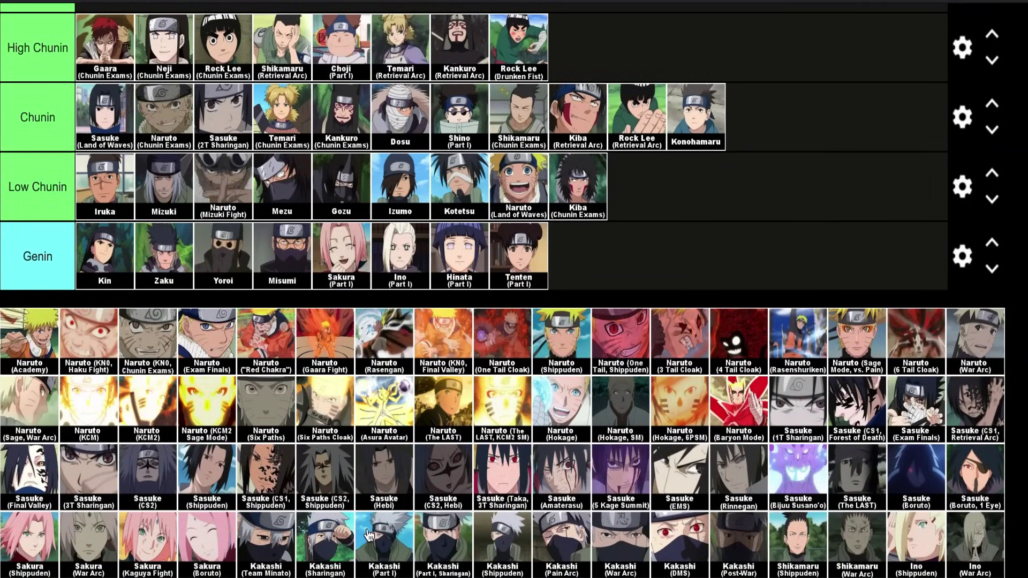
pyautogui.scroll(-5, 369, 535)
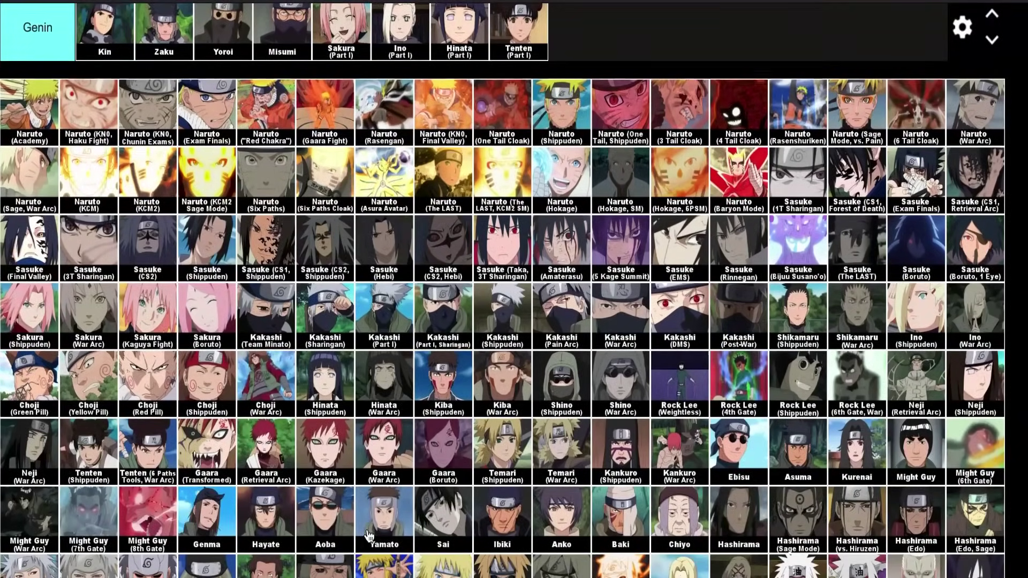
pyautogui.scroll(-1, 369, 536)
pyautogui.moveTo(443, 568); pyautogui.dragTo(416, 233)
pyautogui.scroll(15, 439, 536)
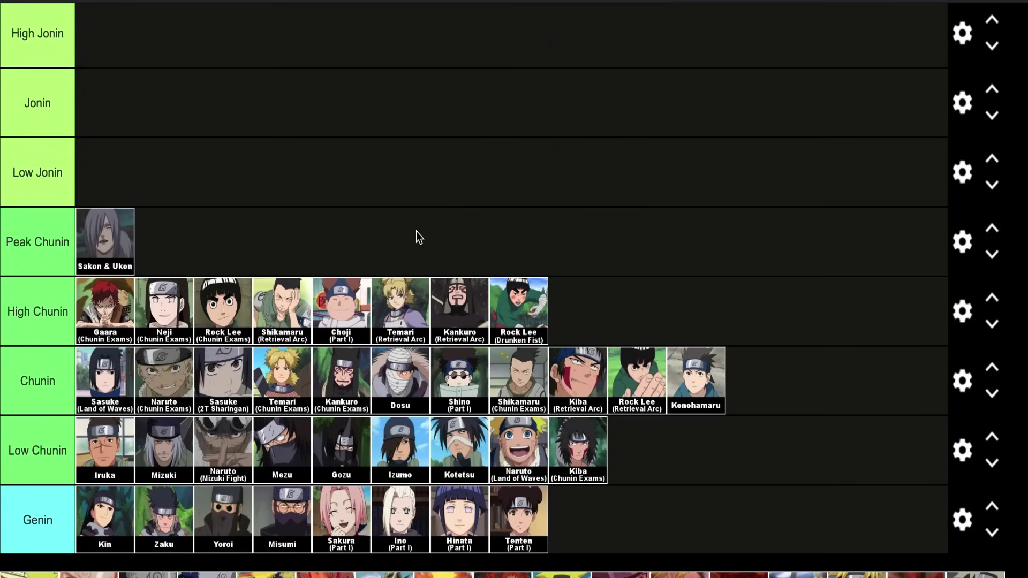
pyautogui.scroll(-15, 416, 233)
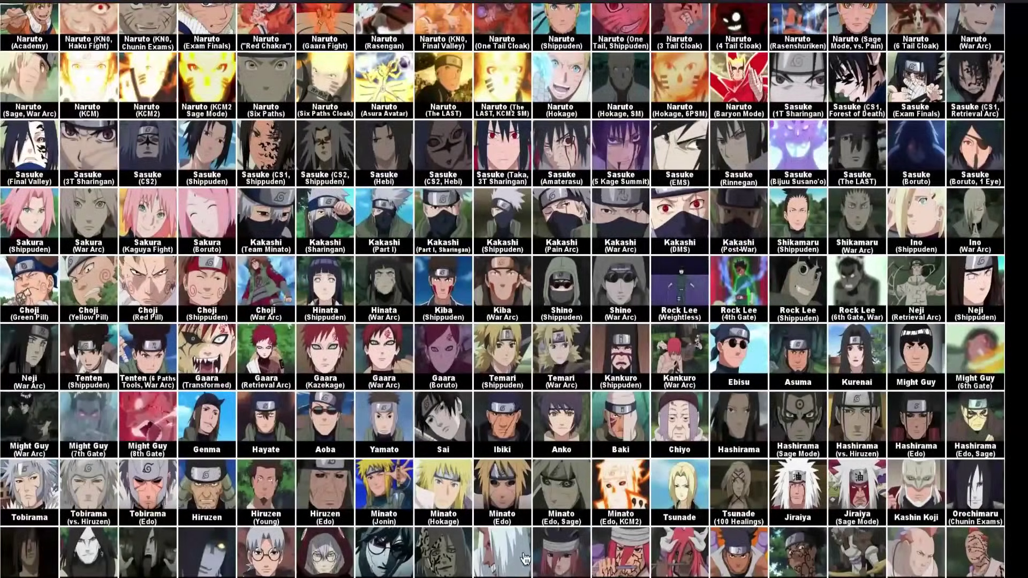
pyautogui.moveTo(541, 560); pyautogui.dragTo(346, 97)
pyautogui.scroll(3, 547, 570)
pyautogui.scroll(6, 536, 562)
# Add the base forms of Kidomaru and Jirobo from the unranked characters to the Peak Chunin tier after Tayuya
pyautogui.scroll(-15, 638, 370)
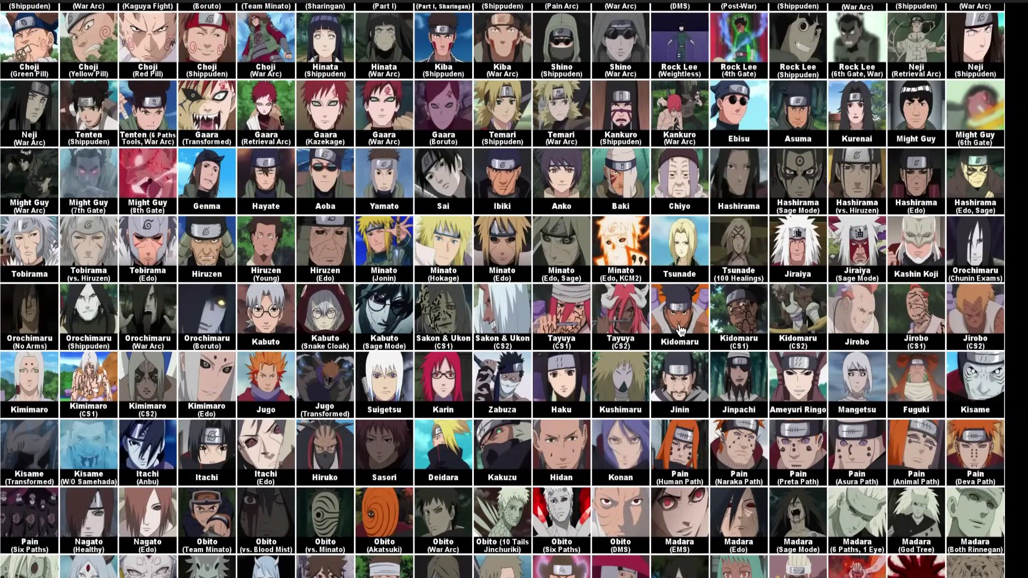
pyautogui.moveTo(681, 329); pyautogui.dragTo(429, 27)
pyautogui.scroll(15, 562, 257)
pyautogui.scroll(-10, 671, 385)
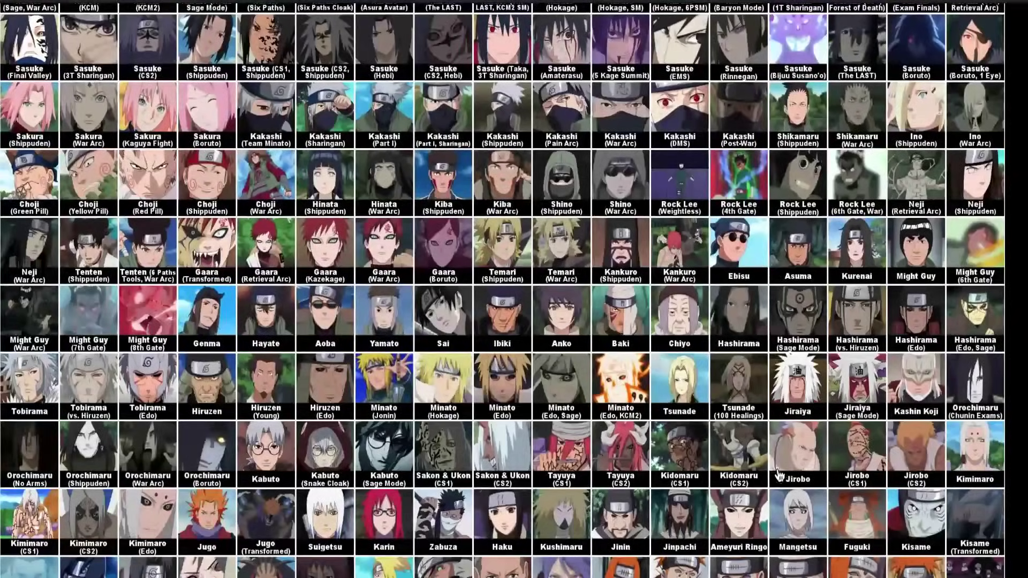
pyautogui.moveTo(779, 474); pyautogui.dragTo(515, 194)
pyautogui.scroll(10, 792, 463)
pyautogui.scroll(1, 796, 456)
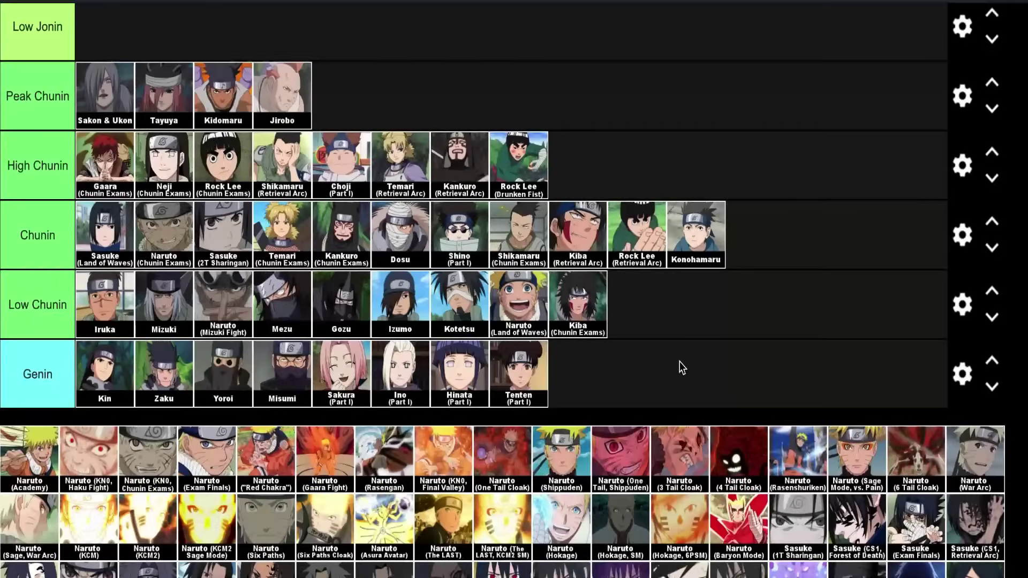
# Move Sasuke (Exam Finals) and Naruto (Gaara Fight) from the unranked characters into the Peak Chunin tier after Jirobo
pyautogui.scroll(-3, 681, 367)
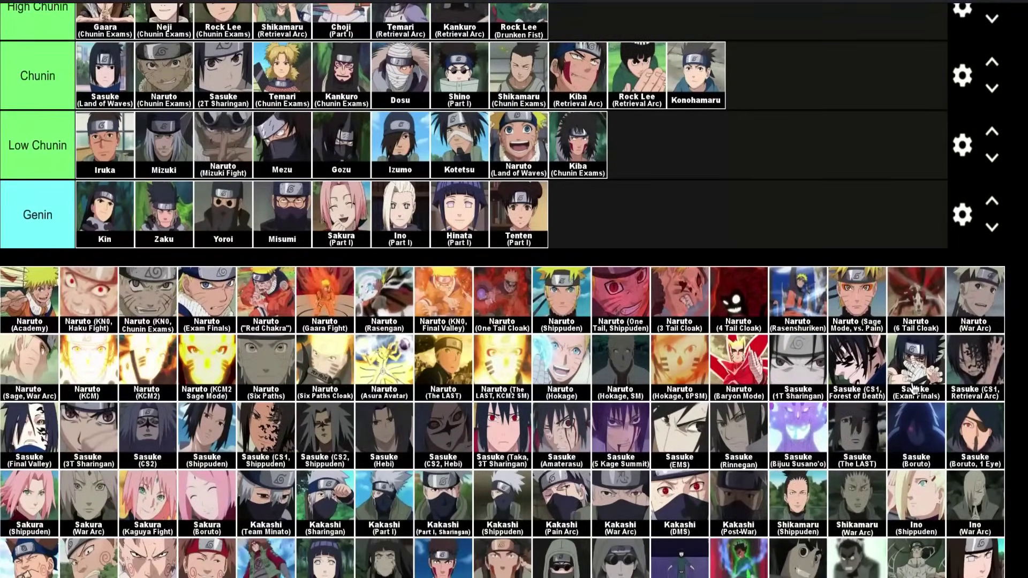
pyautogui.moveTo(911, 384); pyautogui.dragTo(631, 163)
pyautogui.scroll(2, 916, 380)
pyautogui.scroll(2, 679, 183)
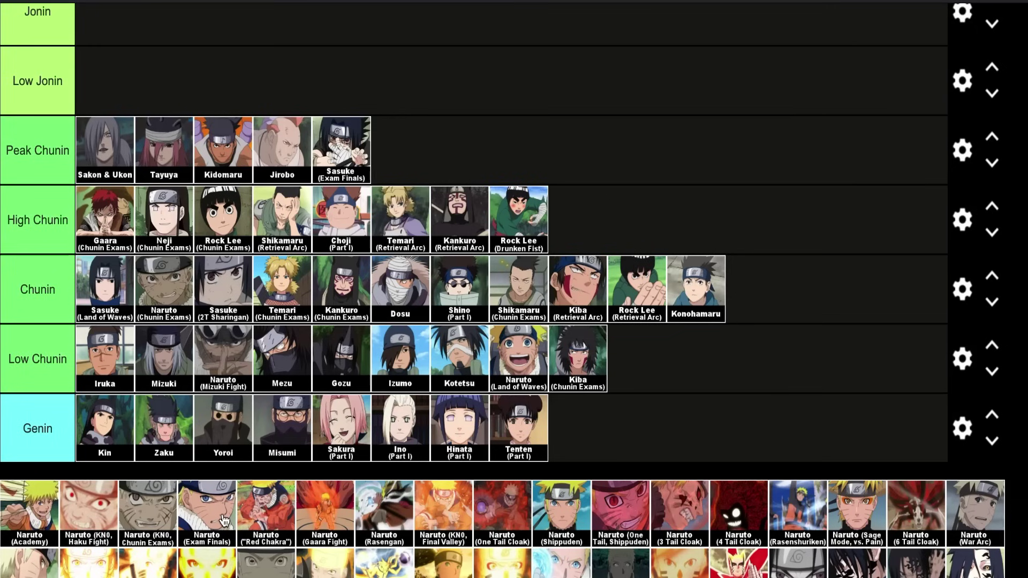
pyautogui.scroll(-1, 224, 517)
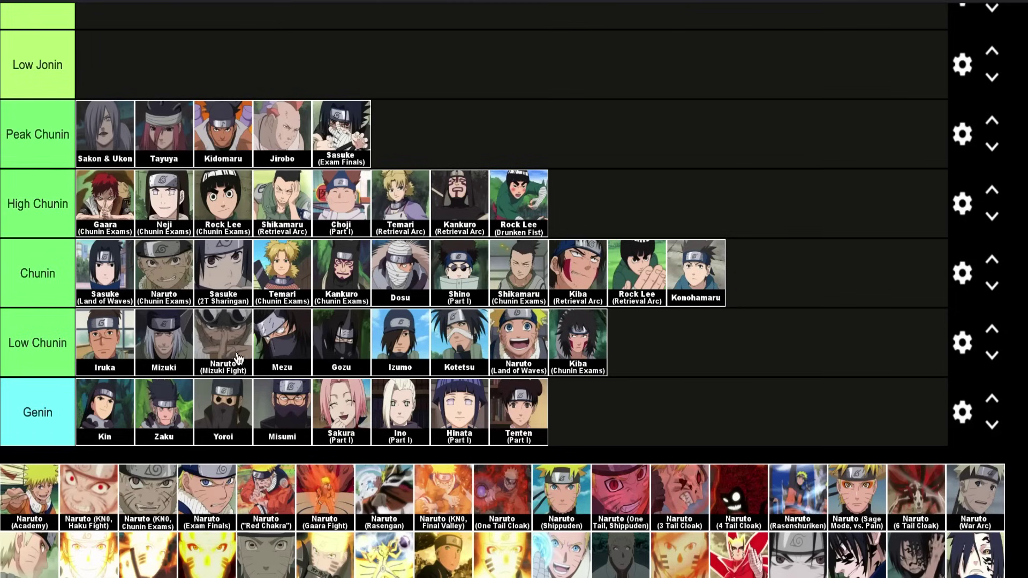
pyautogui.moveTo(327, 524); pyautogui.dragTo(445, 158)
pyautogui.scroll(-1, 591, 166)
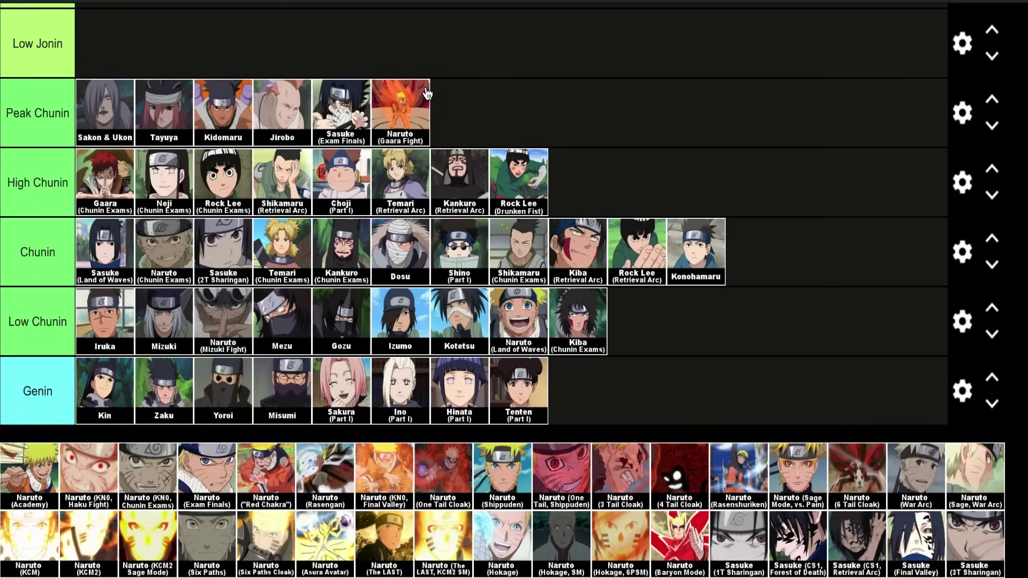
# Look through the unranked characters and add Gaara (Transformed) to the Peak Chunin tier after Naruto (Gaara Fight)
pyautogui.scroll(-2, 348, 423)
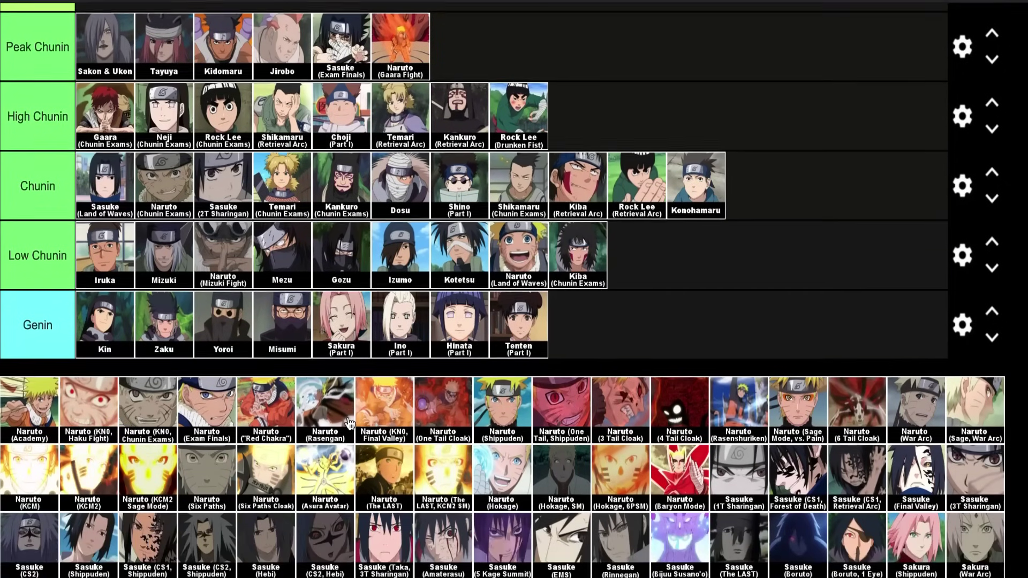
pyautogui.scroll(-2, 503, 432)
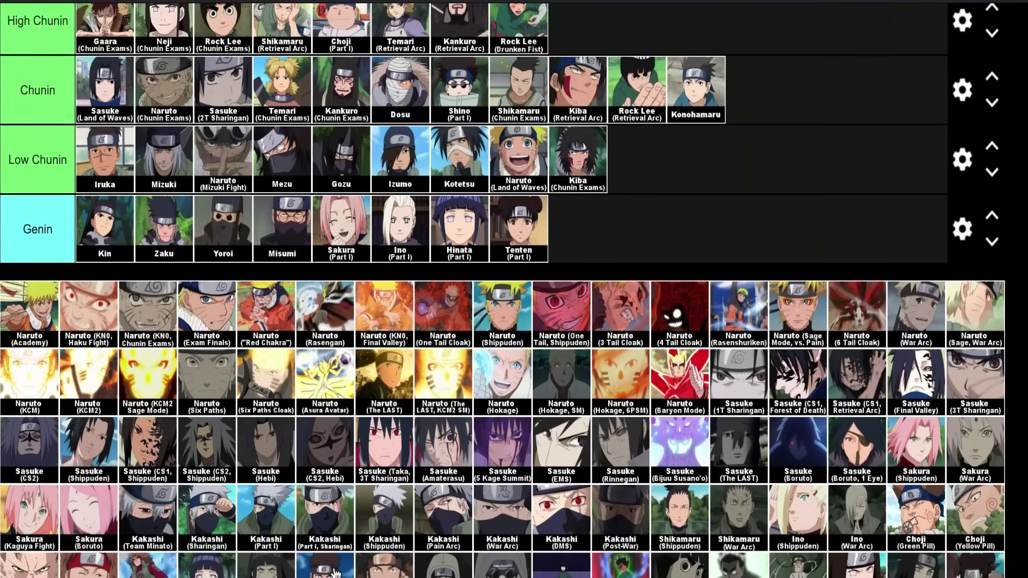
pyautogui.scroll(-3, 642, 412)
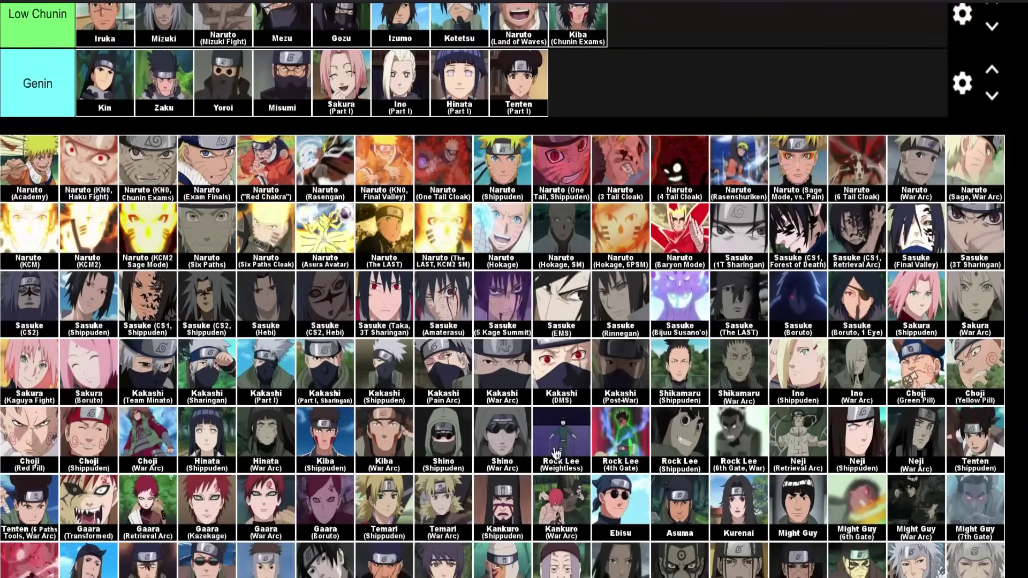
pyautogui.scroll(8, 215, 428)
pyautogui.moveTo(88, 506); pyautogui.dragTo(495, 206)
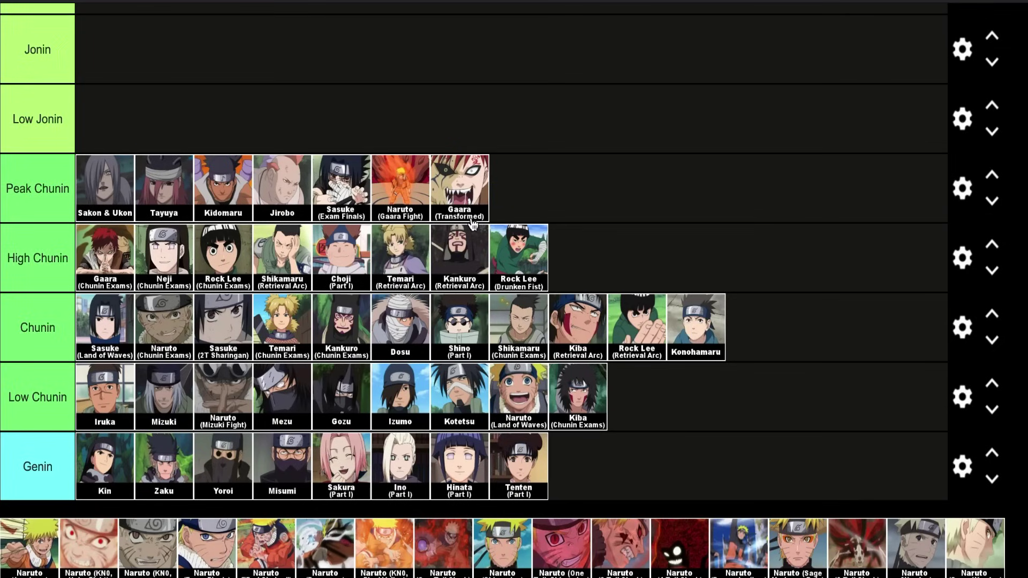
# Place Naruto (Rasengan) from the unranked characters in the Peak Chunin tier after Gaara (Transformed)
pyautogui.scroll(-5, 472, 224)
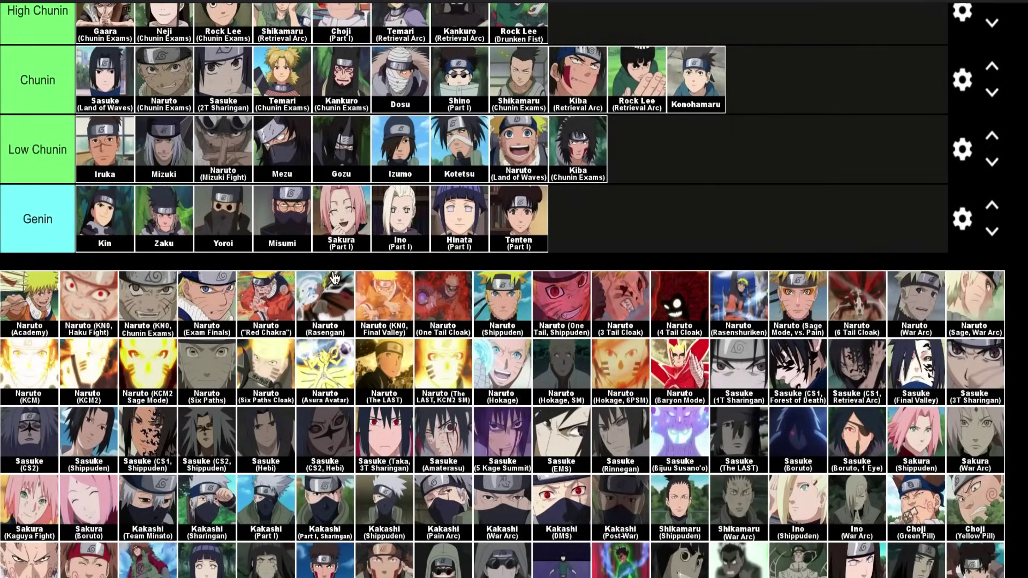
pyautogui.moveTo(321, 320); pyautogui.dragTo(579, 116)
pyautogui.scroll(3, 343, 278)
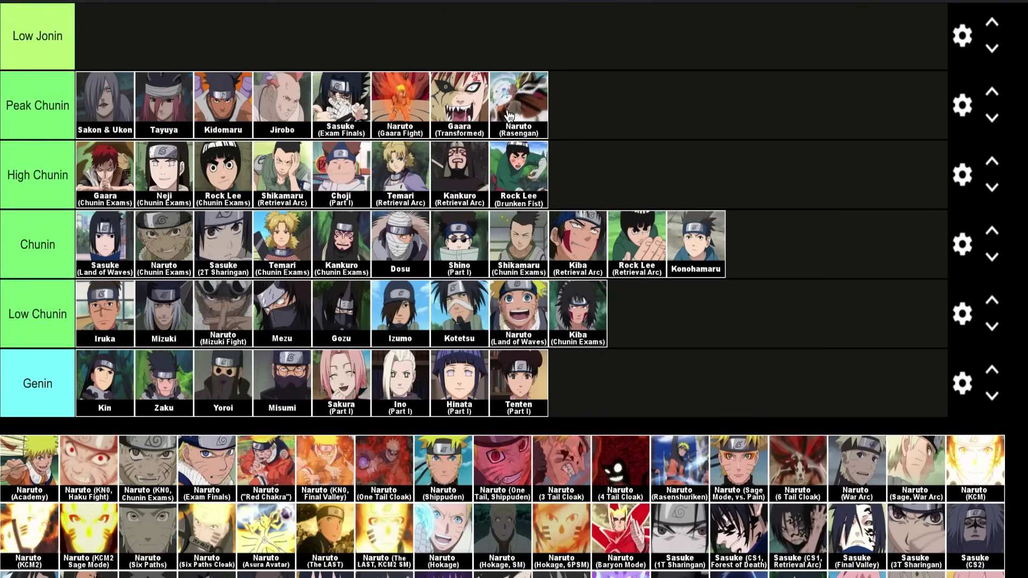
pyautogui.scroll(1, 523, 111)
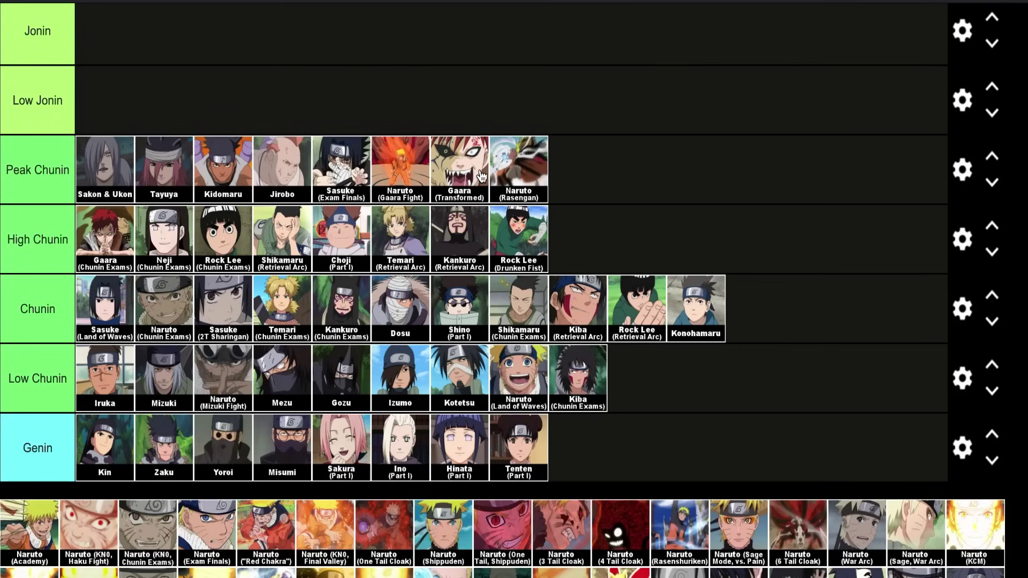
# Find Neji (Retrieval Arc) among the unranked characters and place him in the Peak Chunin tier after Naruto (Rasengan)
pyautogui.scroll(-5, 450, 295)
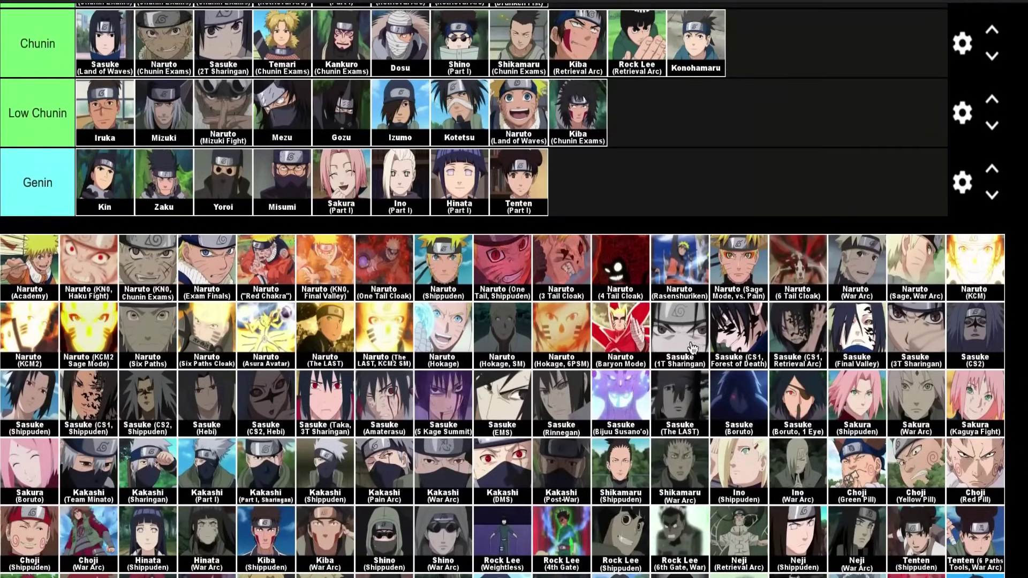
pyautogui.scroll(2, 736, 524)
pyautogui.moveTo(738, 537); pyautogui.dragTo(768, 149)
pyautogui.scroll(4, 737, 523)
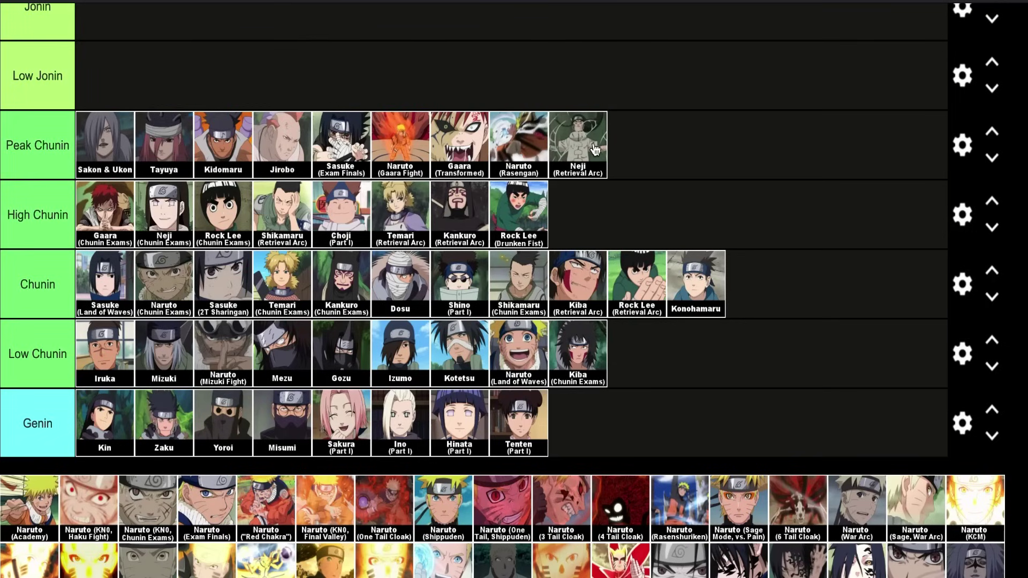
# Start the Low Jonin tier with Sasuke (Final Valley) followed by Naruto (One Tail Cloak) from the unranked characters
pyautogui.scroll(-2, 698, 166)
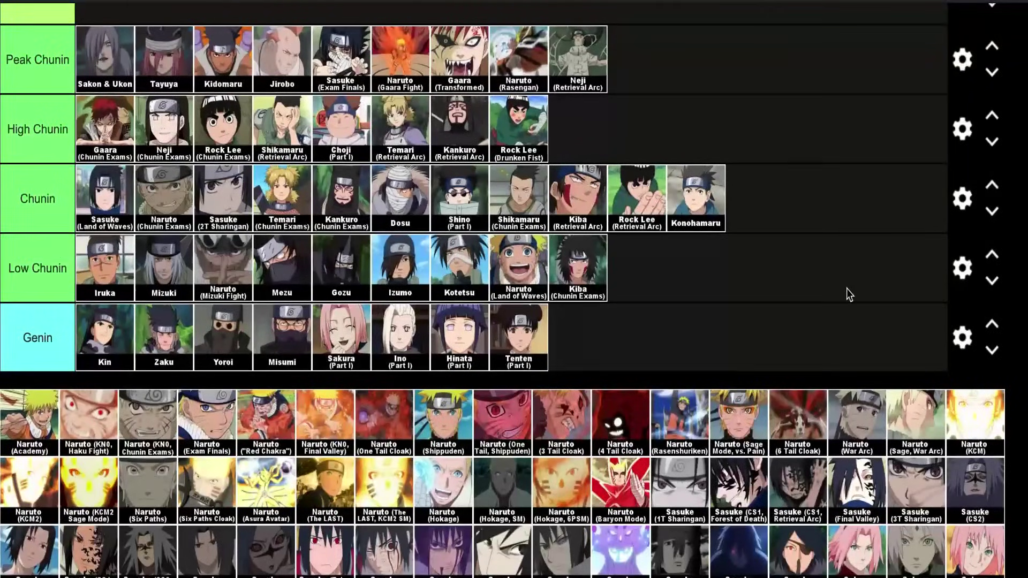
pyautogui.moveTo(855, 491); pyautogui.dragTo(274, 168)
pyautogui.scroll(3, 760, 305)
pyautogui.scroll(1, 760, 305)
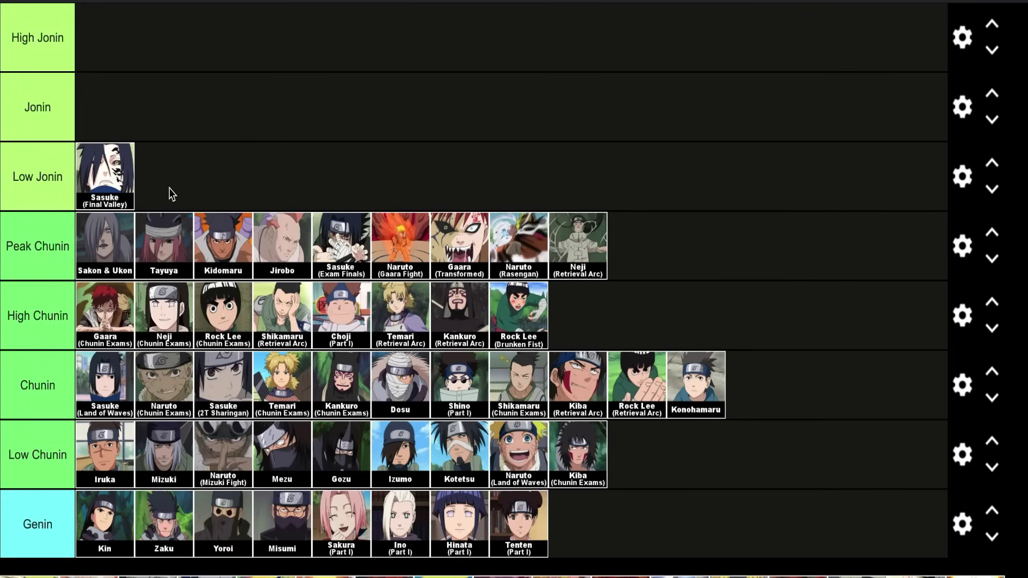
pyautogui.scroll(-2, 283, 489)
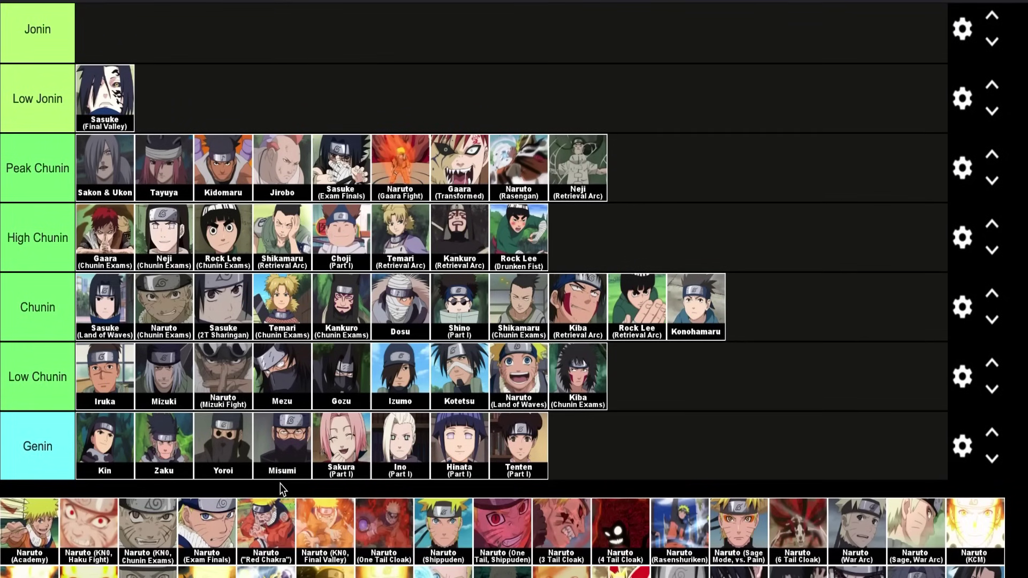
pyautogui.moveTo(381, 527); pyautogui.dragTo(300, 90)
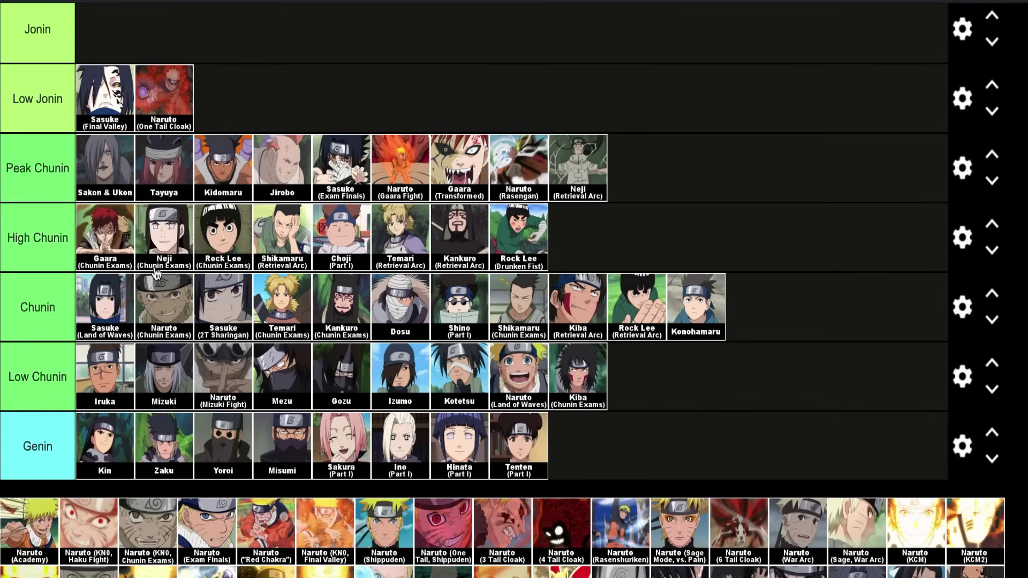
# Add Gaara (Retrieval Arc) from the unranked characters to the Low Jonin tier after Naruto (One Tail Cloak)
pyautogui.scroll(-3, 243, 525)
pyautogui.scroll(-3, 326, 541)
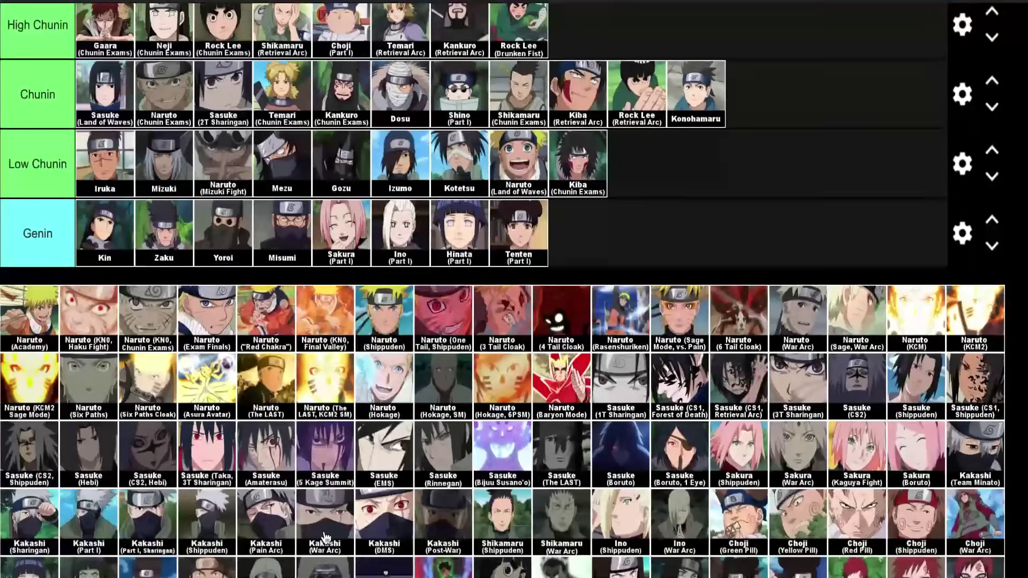
pyautogui.moveTo(856, 567); pyautogui.dragTo(476, 102)
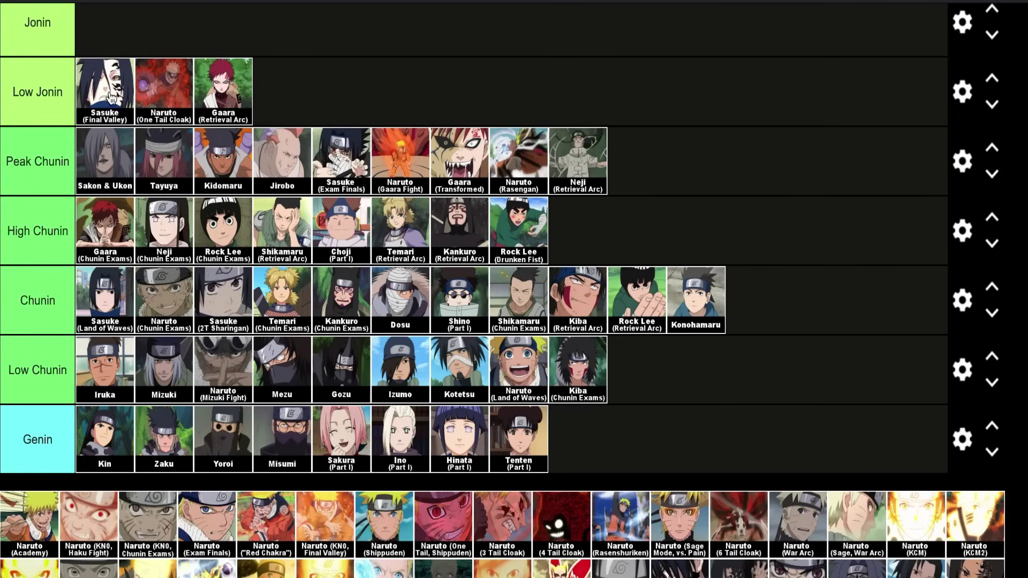
pyautogui.scroll(1, 159, 158)
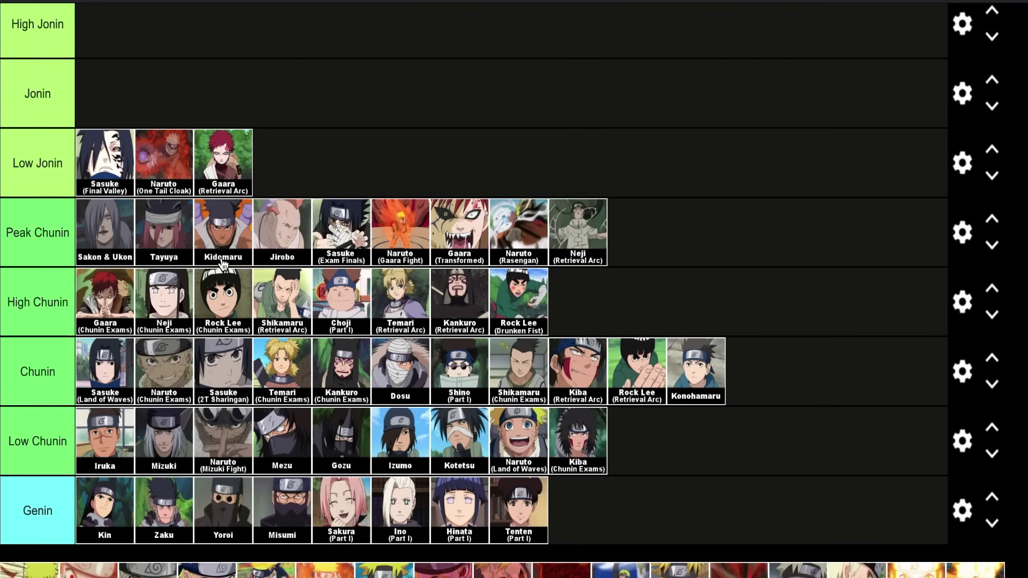
# Find Kakashi (Team Minato) among the unranked characters and place him in the Low Jonin tier after Gaara (Retrieval Arc)
pyautogui.scroll(-1, 224, 264)
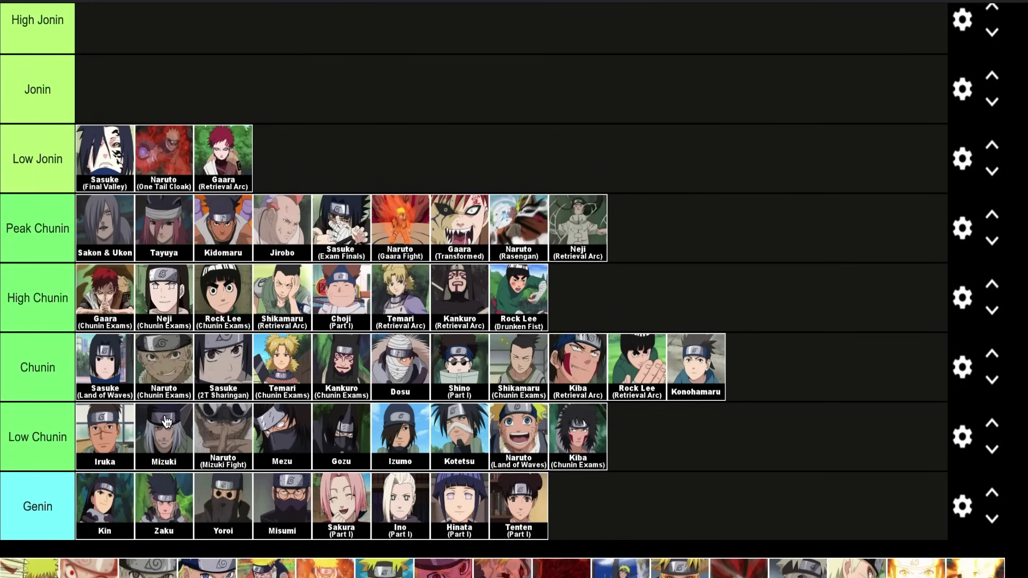
pyautogui.scroll(-5, 241, 374)
pyautogui.scroll(-3, 342, 397)
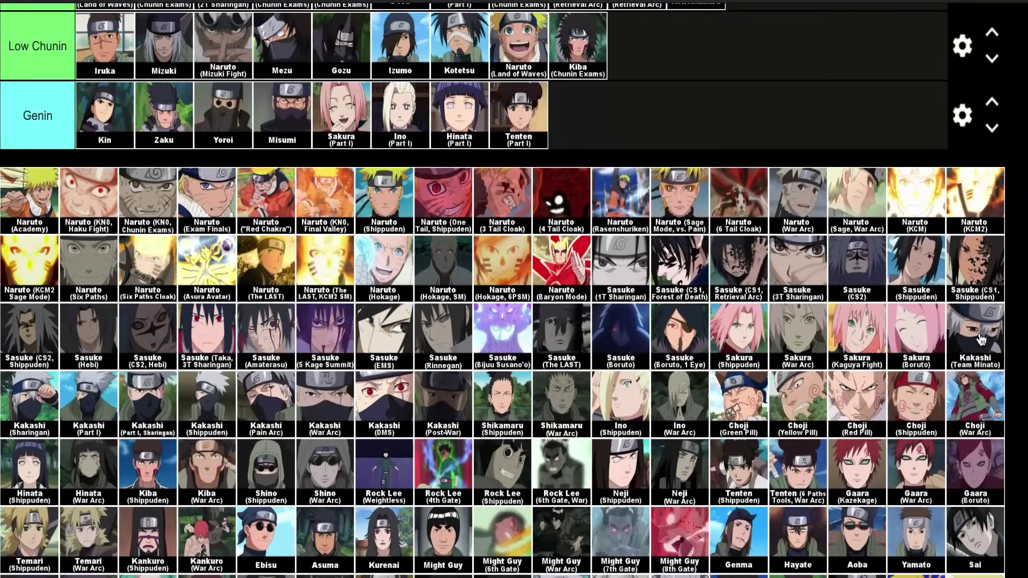
pyautogui.moveTo(983, 337); pyautogui.dragTo(333, 134)
pyautogui.scroll(4, 824, 240)
pyautogui.scroll(2, 696, 240)
pyautogui.scroll(1, 681, 219)
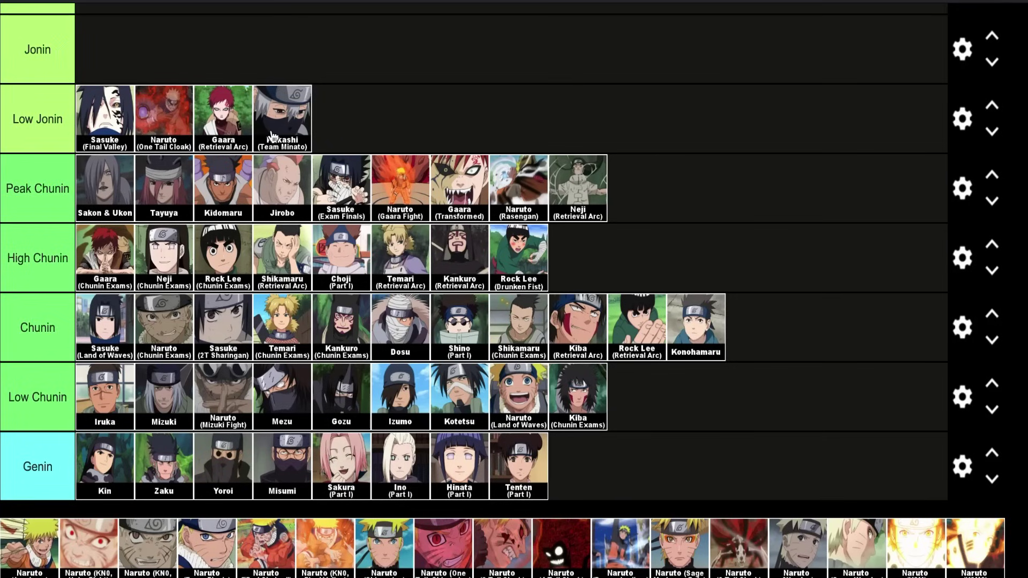
# Find Obito (Team Minato) among the unranked characters and place him in the Low Jonin tier after Kakashi (Team Minato)
pyautogui.scroll(-1, 238, 361)
pyautogui.scroll(-10, 238, 361)
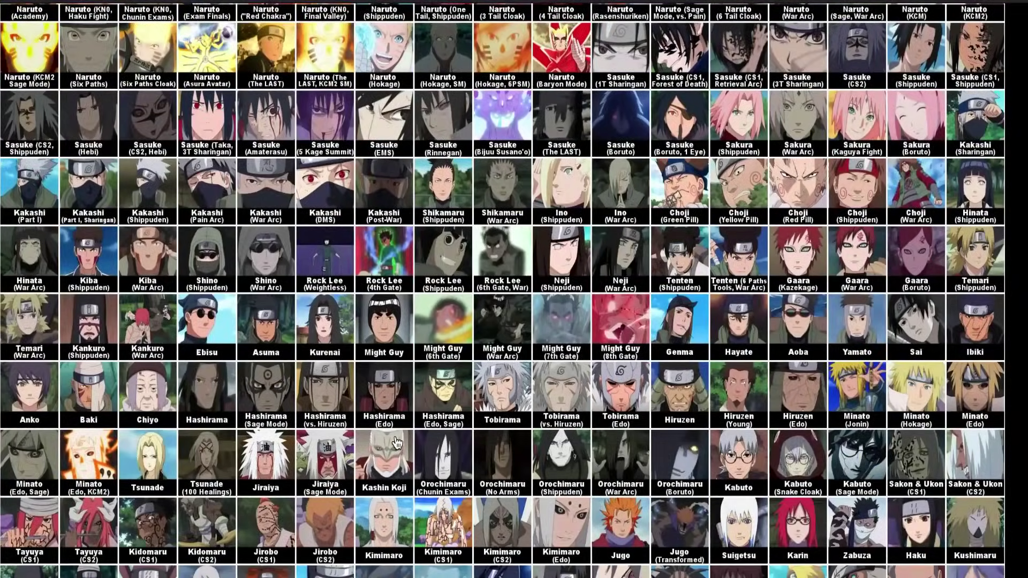
pyautogui.scroll(-7, 396, 442)
pyautogui.scroll(-3, 396, 442)
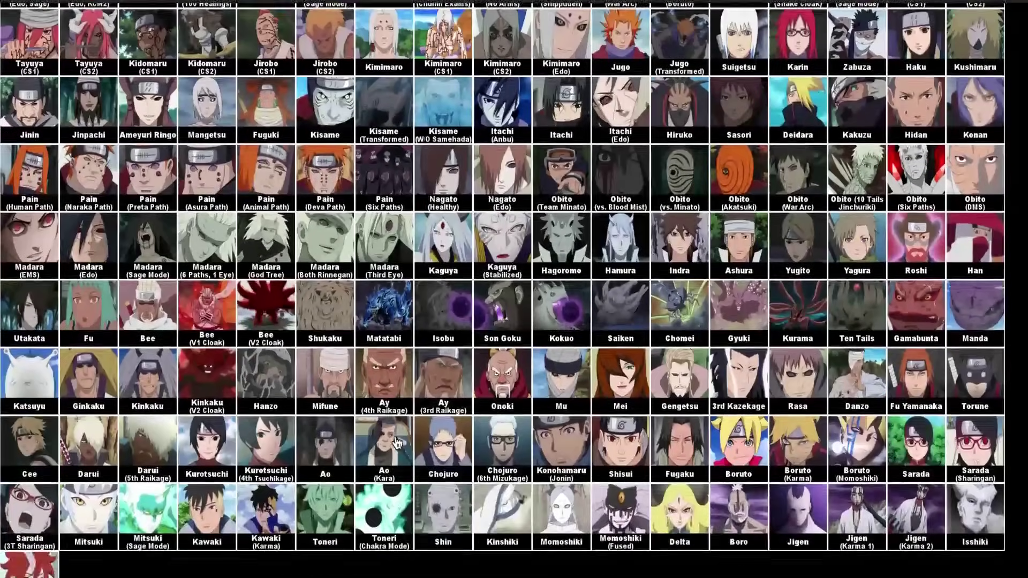
pyautogui.scroll(4, 630, 447)
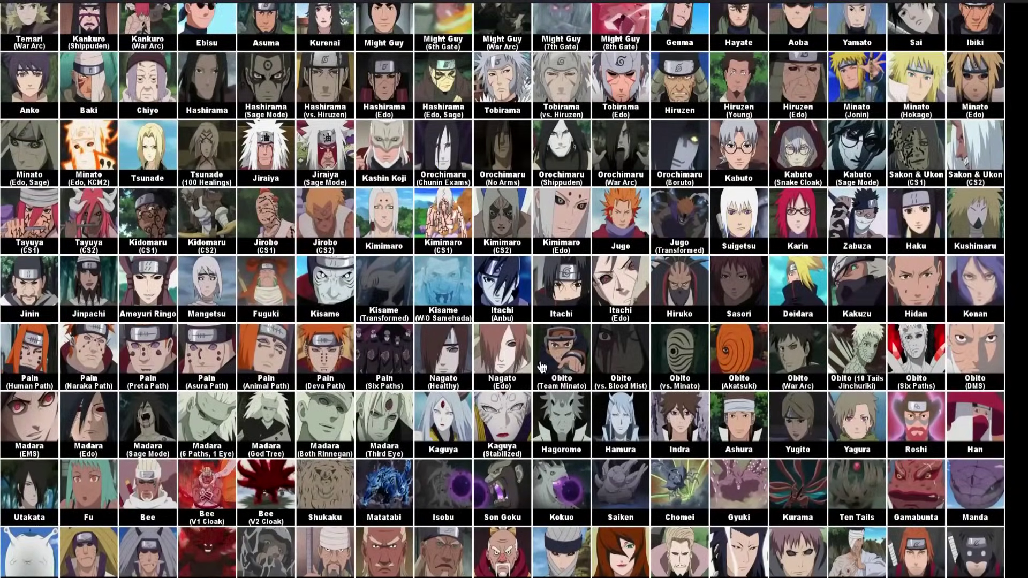
pyautogui.moveTo(542, 366); pyautogui.dragTo(488, 206)
pyautogui.scroll(2, 547, 361)
pyautogui.scroll(15, 547, 360)
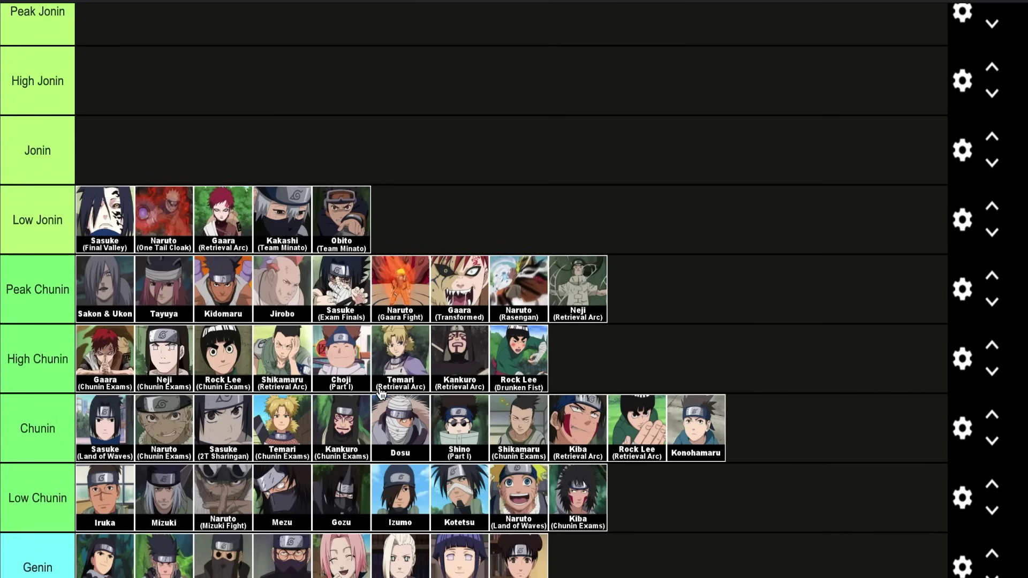
# Review the characters already placed in the tiers from Genin up to Low Jonin
pyautogui.scroll(-3, 753, 233)
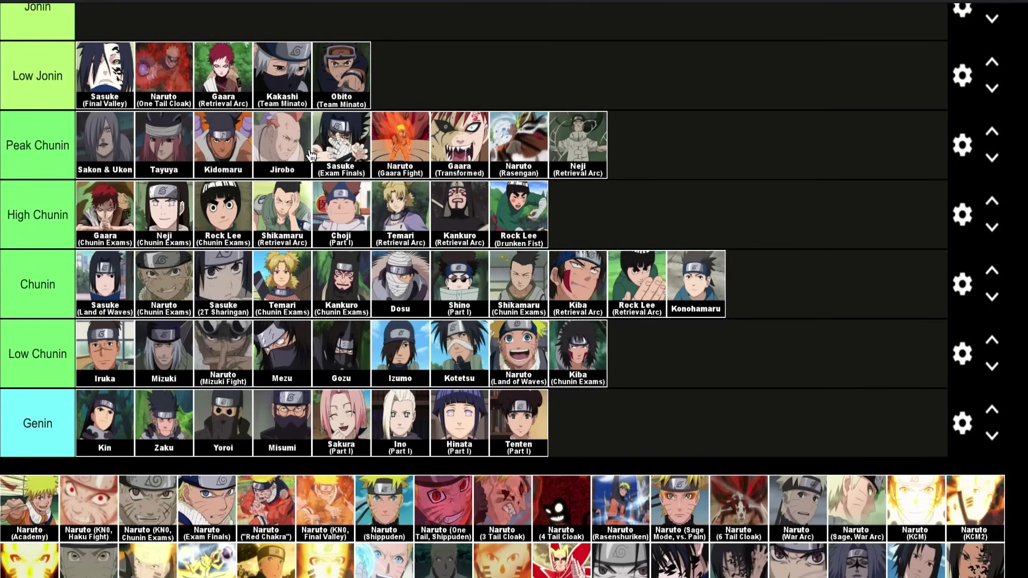
pyautogui.scroll(-1, 311, 155)
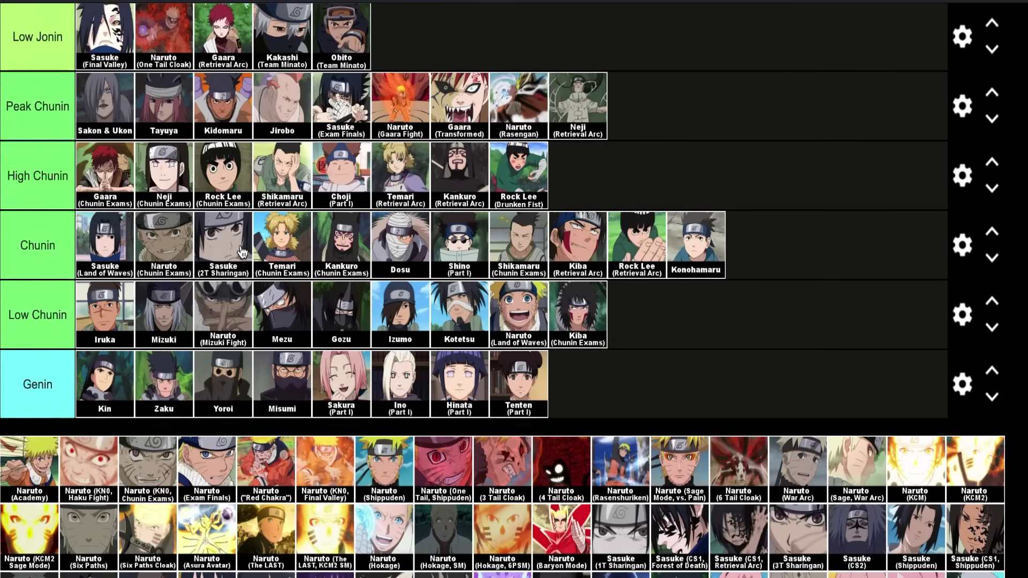
pyautogui.scroll(1, 329, 279)
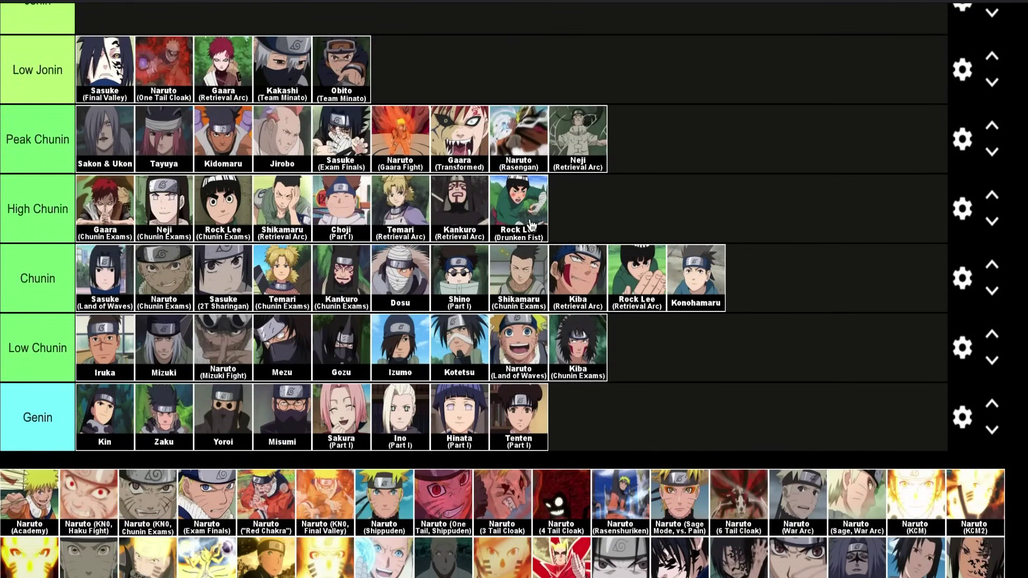
pyautogui.scroll(1, 531, 225)
pyautogui.scroll(-1, 532, 225)
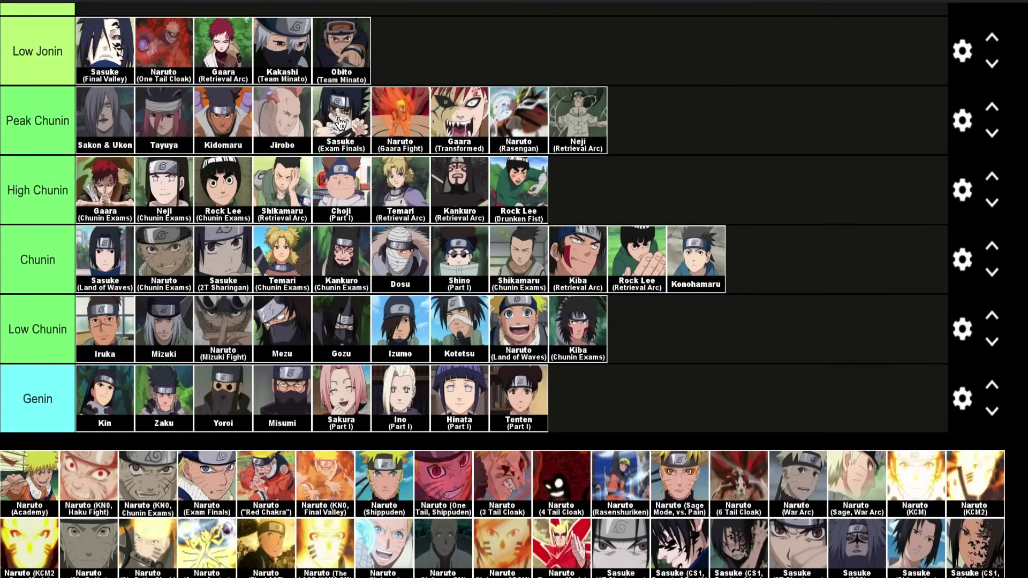
pyautogui.scroll(-1, 402, 297)
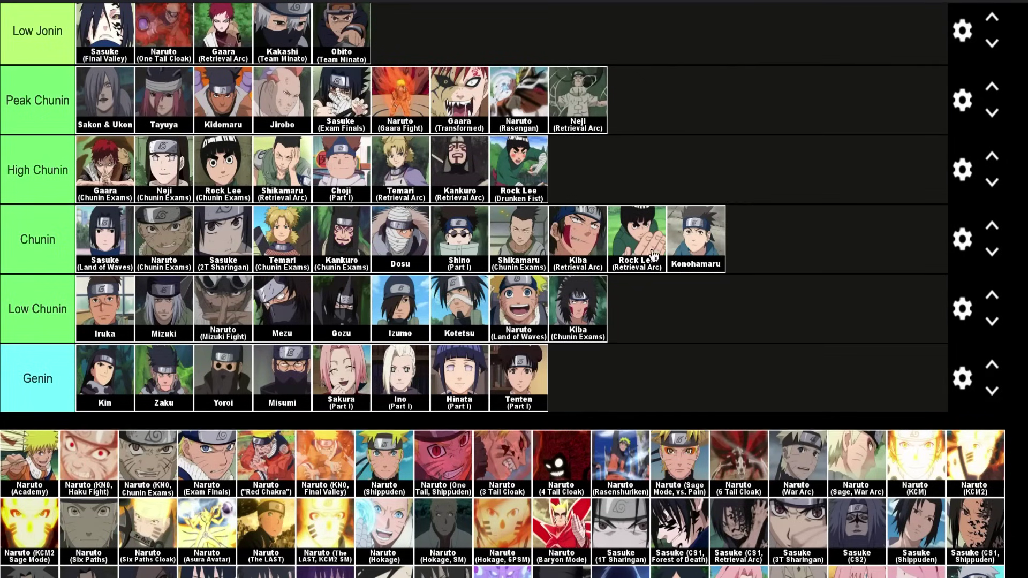
pyautogui.scroll(1, 164, 184)
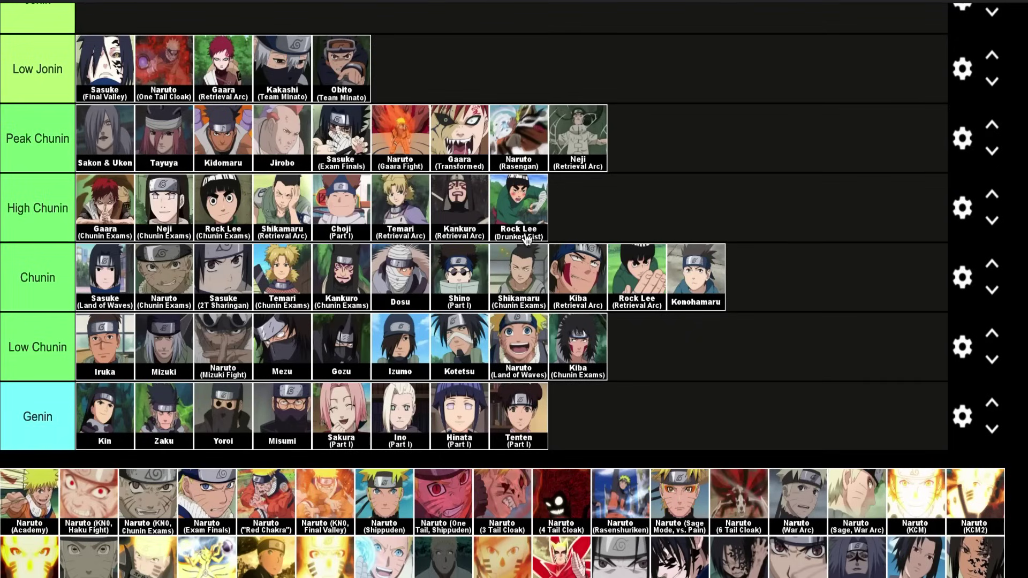
pyautogui.scroll(1, 446, 321)
pyautogui.scroll(1, 231, 328)
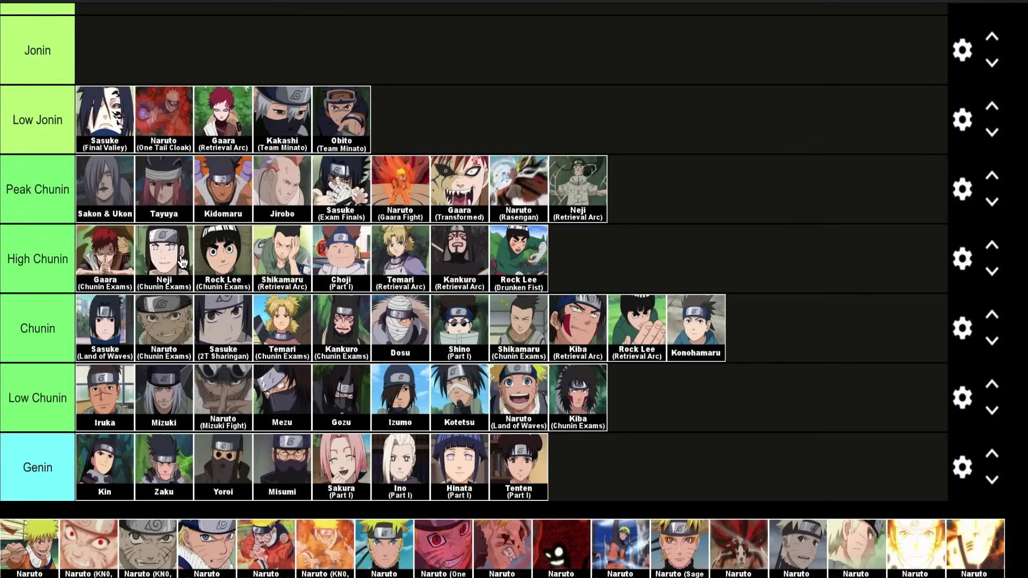
pyautogui.scroll(1, 182, 278)
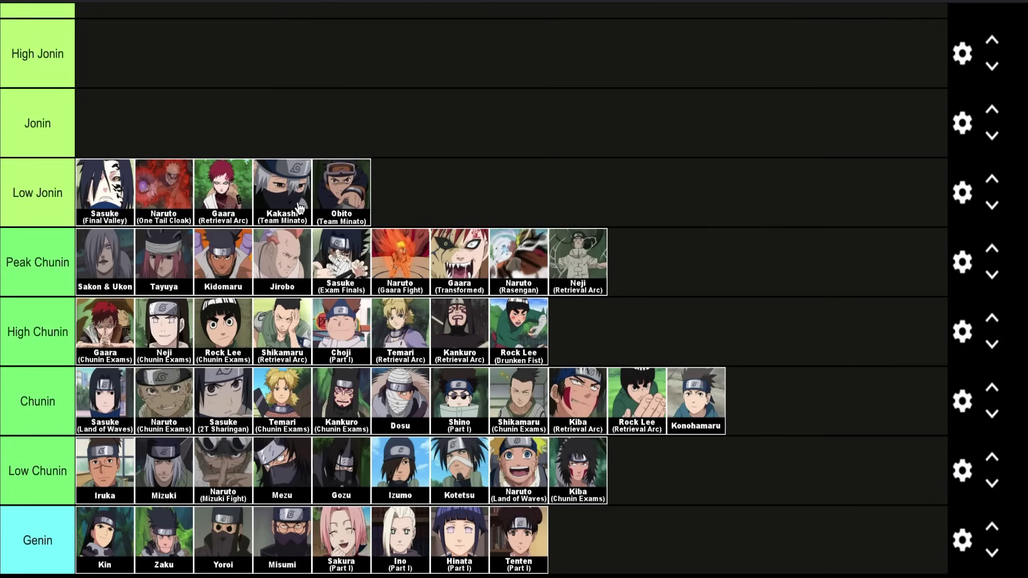
pyautogui.scroll(-1, 289, 219)
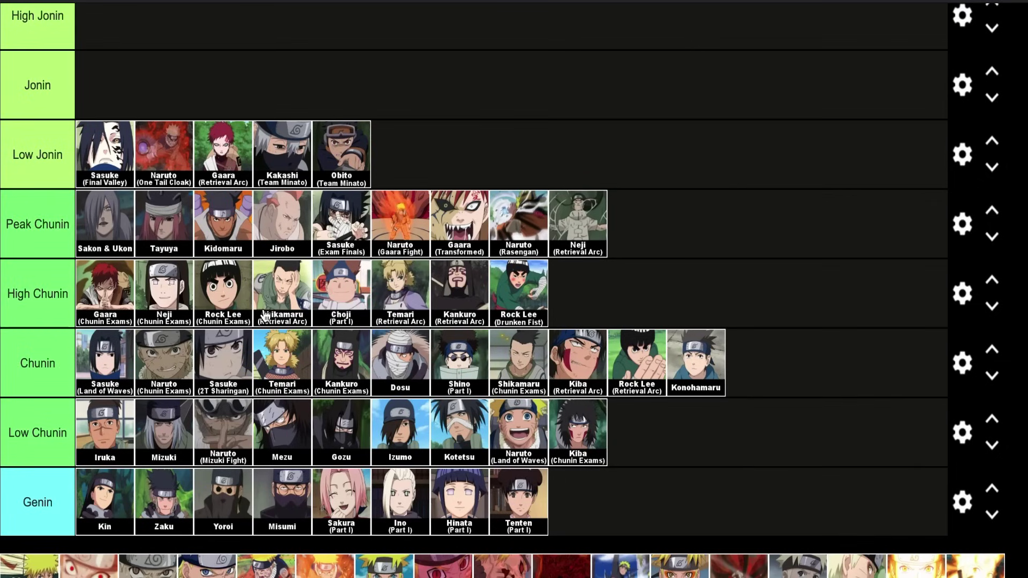
pyautogui.scroll(-1, 303, 306)
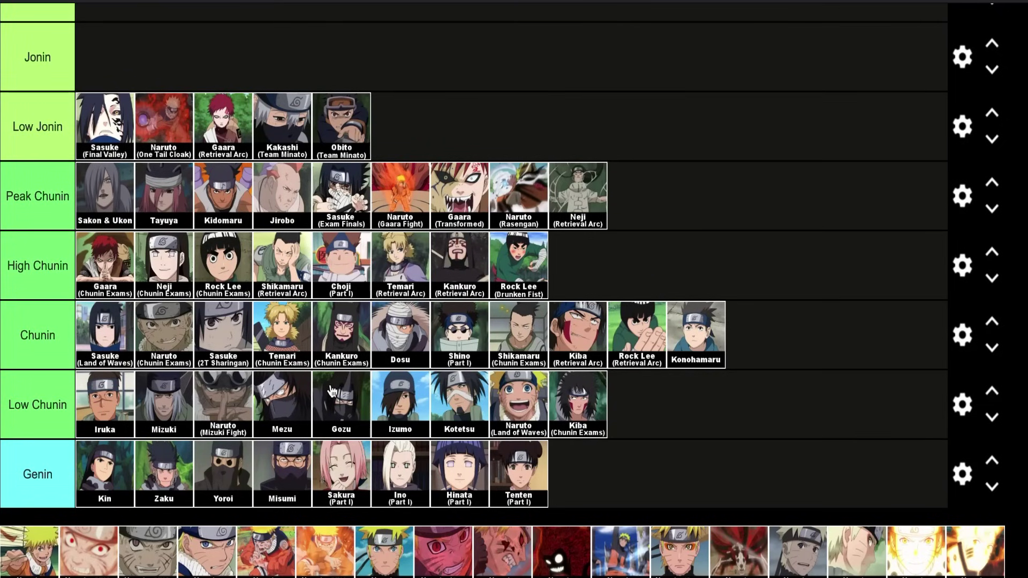
pyautogui.scroll(2, 332, 391)
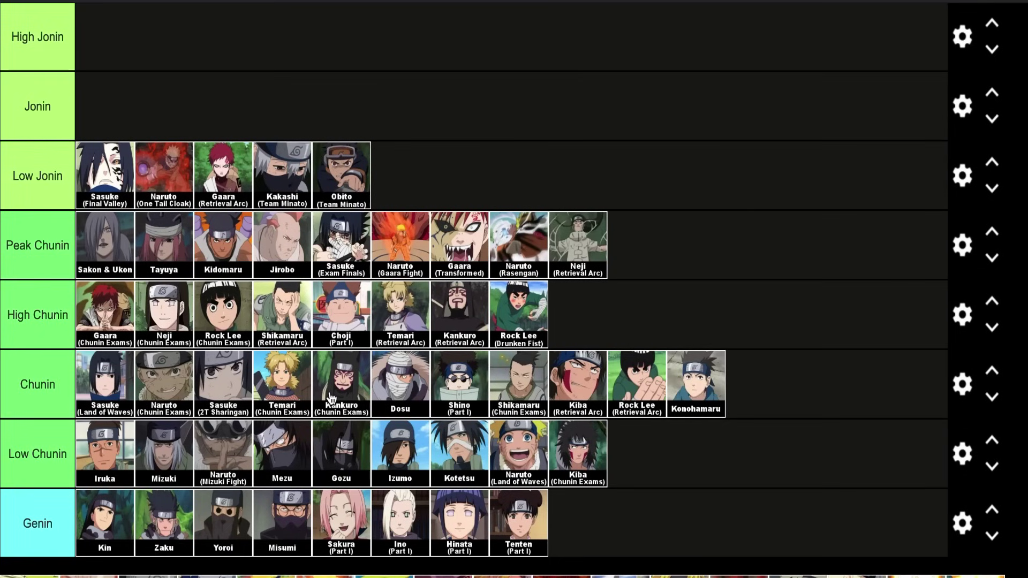
pyautogui.scroll(2, 320, 459)
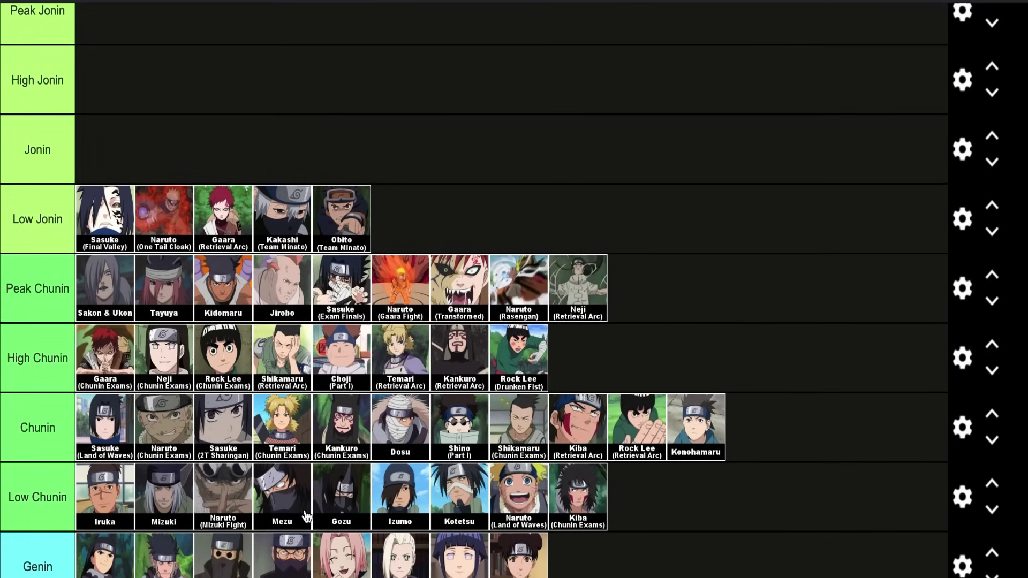
# Find Hinata (Shippuden) among the unranked characters and place her in the Low Jonin tier after Obito (Team Minato)
pyautogui.scroll(-20, 303, 545)
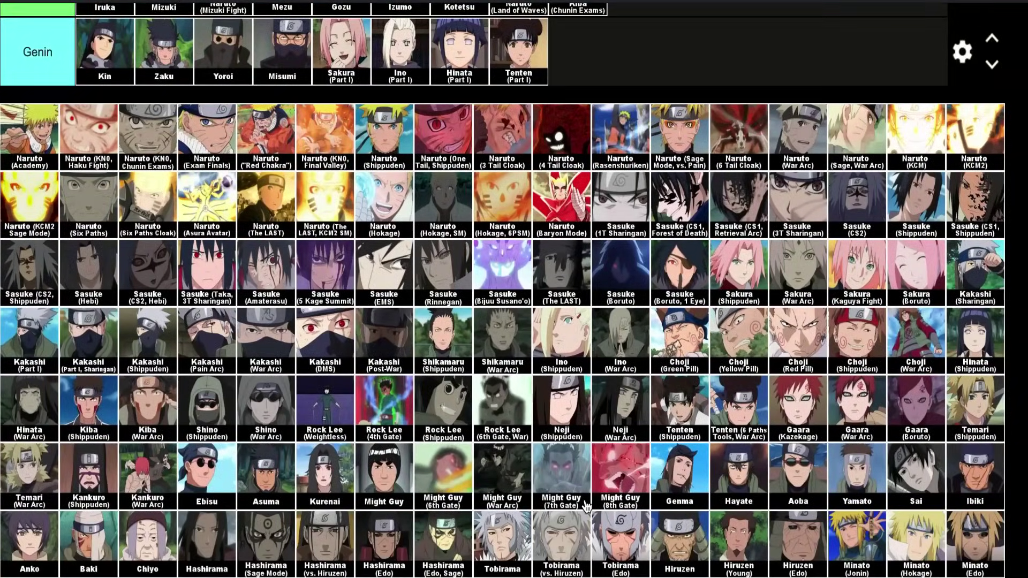
pyautogui.moveTo(986, 367); pyautogui.dragTo(672, 118)
pyautogui.scroll(10, 983, 364)
pyautogui.scroll(6, 786, 192)
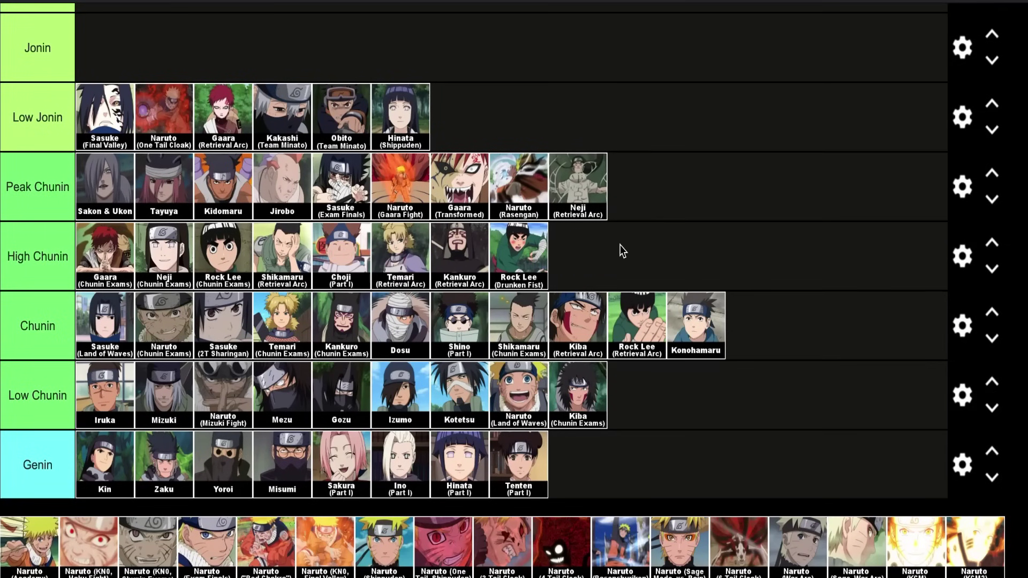
# Add Choji (Shippuden) followed by Ino (Shippuden) from the unranked characters to the Low Jonin tier after Hinata (Shippuden)
pyautogui.scroll(-5, 622, 251)
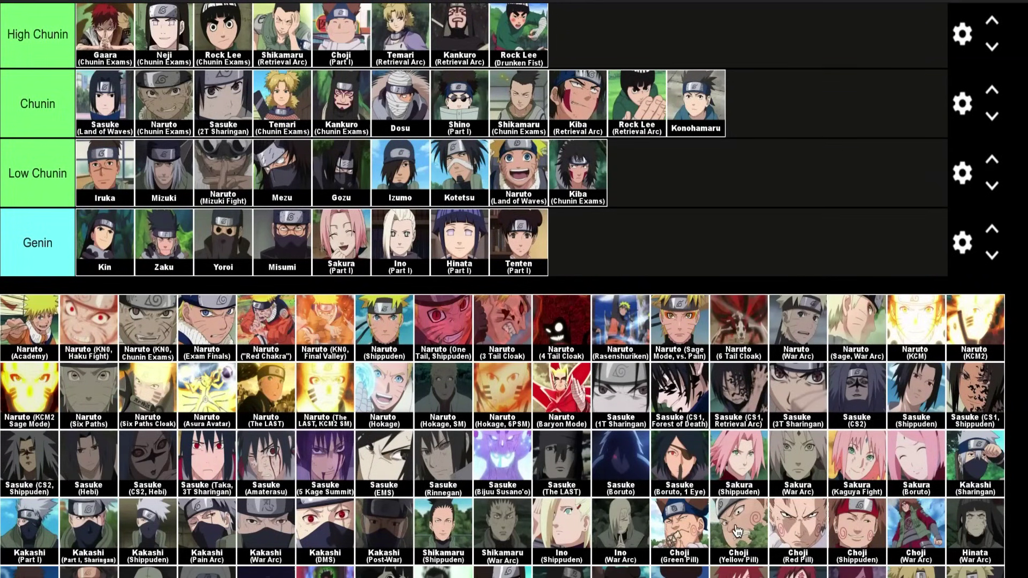
pyautogui.moveTo(878, 530); pyautogui.dragTo(716, 239)
pyautogui.scroll(-7, 715, 238)
pyautogui.scroll(-1, 716, 238)
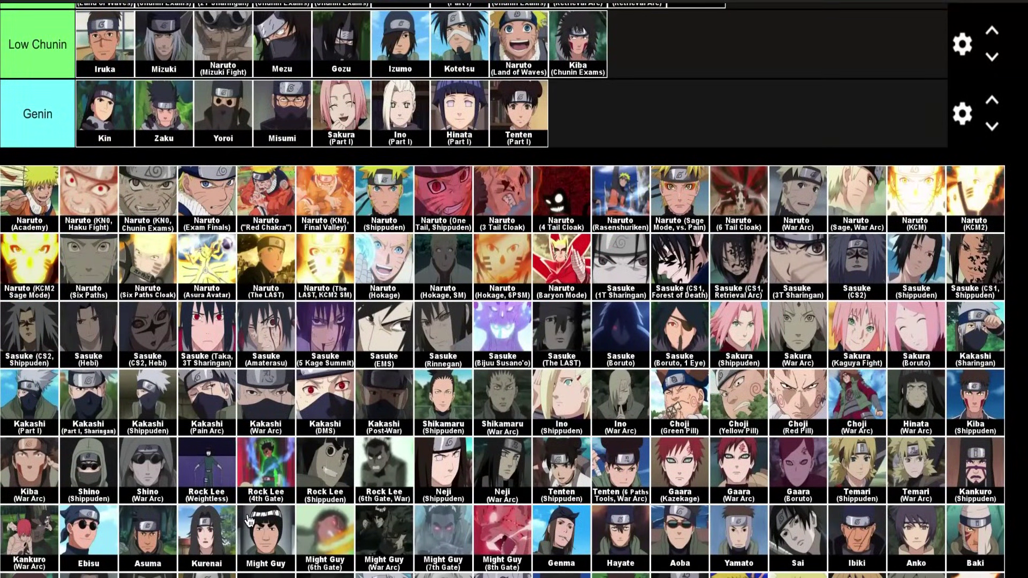
pyautogui.scroll(-1, 249, 527)
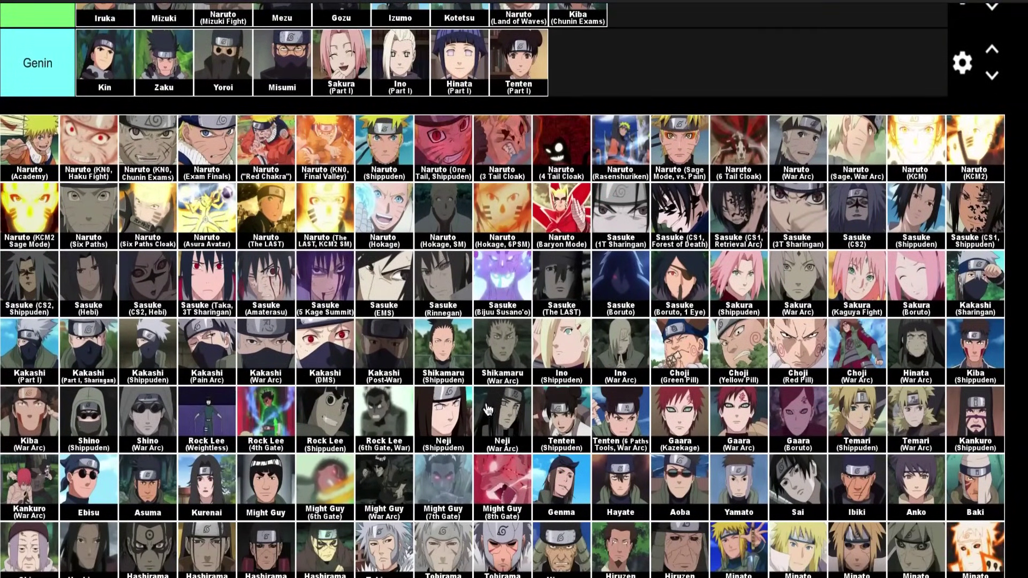
pyautogui.moveTo(544, 359); pyautogui.dragTo(527, 231)
pyautogui.scroll(10, 542, 357)
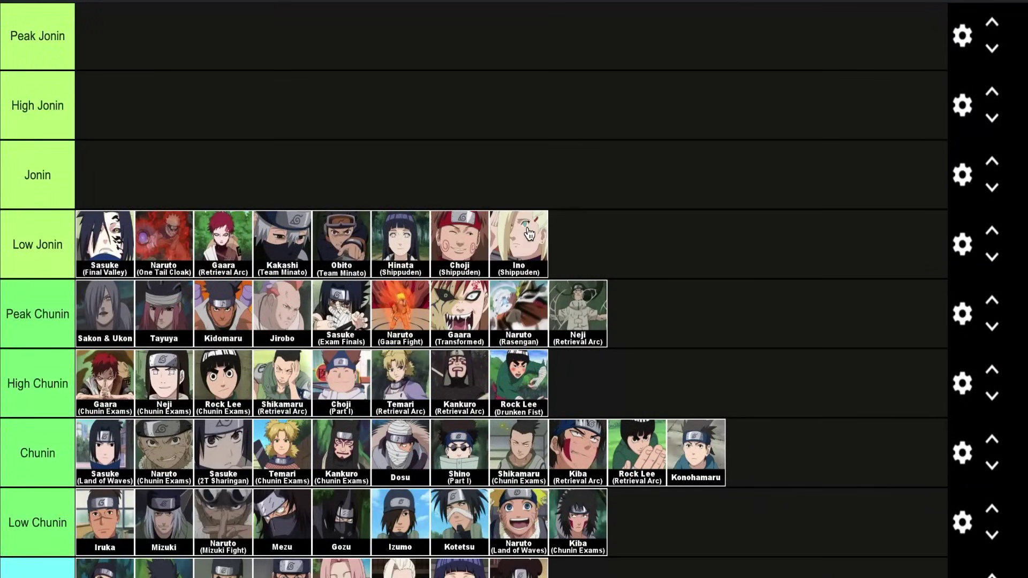
# Place Kiba (Shippuden) from the unranked characters in the Low Jonin tier after Ino (Shippuden)
pyautogui.scroll(-10, 529, 234)
pyautogui.scroll(1, 688, 303)
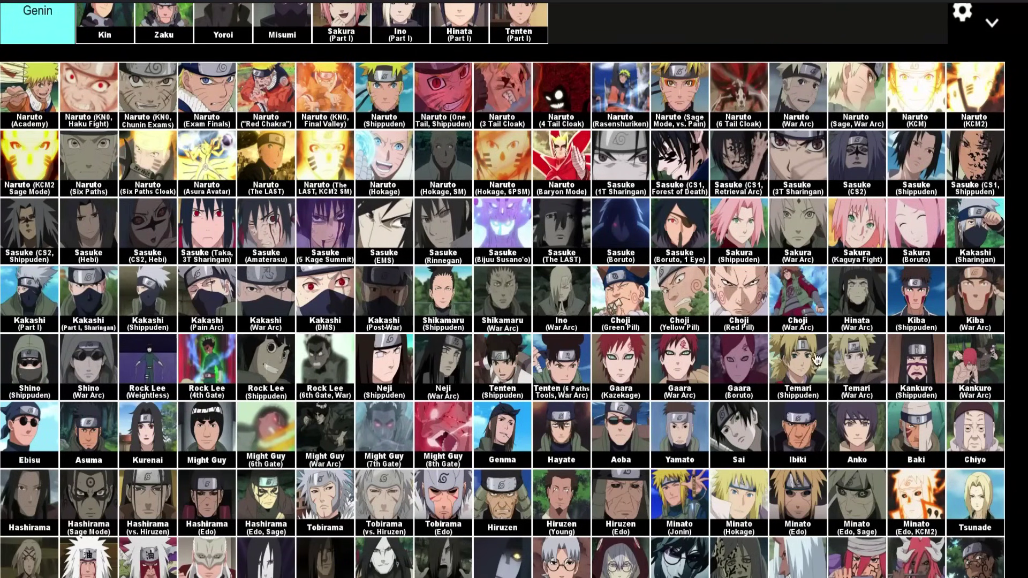
pyautogui.moveTo(904, 320); pyautogui.dragTo(711, 160)
pyautogui.scroll(10, 803, 214)
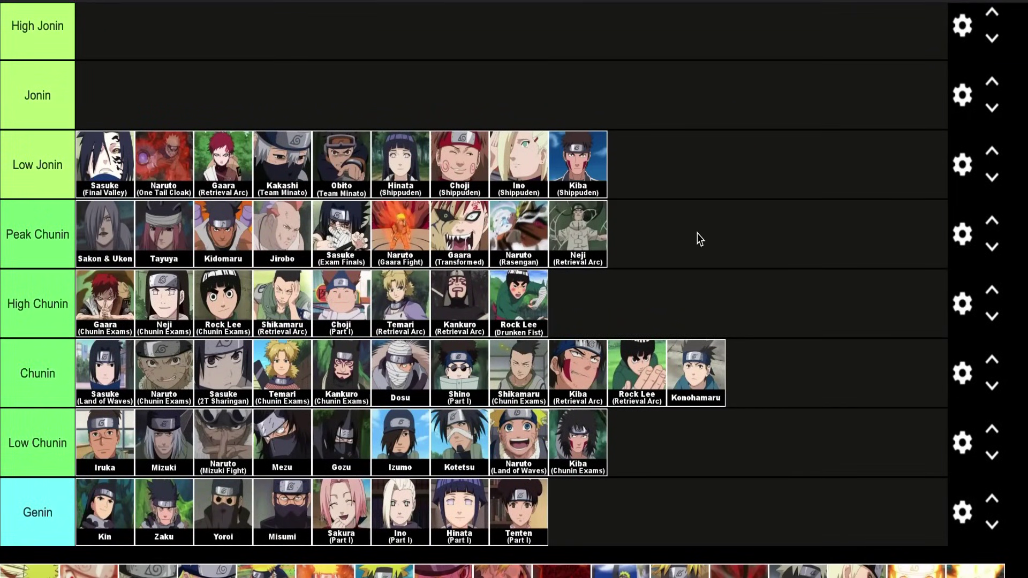
# Add Shino (Shippuden) followed by Tenten (Shippuden) from the unranked characters to the Low Jonin tier after Kiba (Shippuden)
pyautogui.scroll(-4, 689, 337)
pyautogui.scroll(-3, 670, 527)
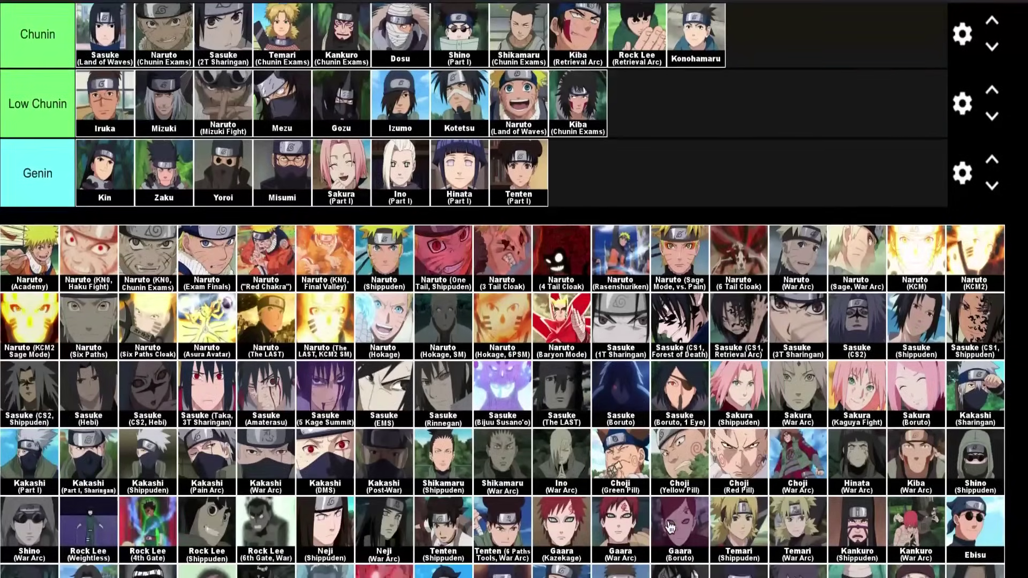
pyautogui.moveTo(965, 463); pyautogui.dragTo(751, 152)
pyautogui.scroll(6, 809, 332)
pyautogui.scroll(-7, 752, 152)
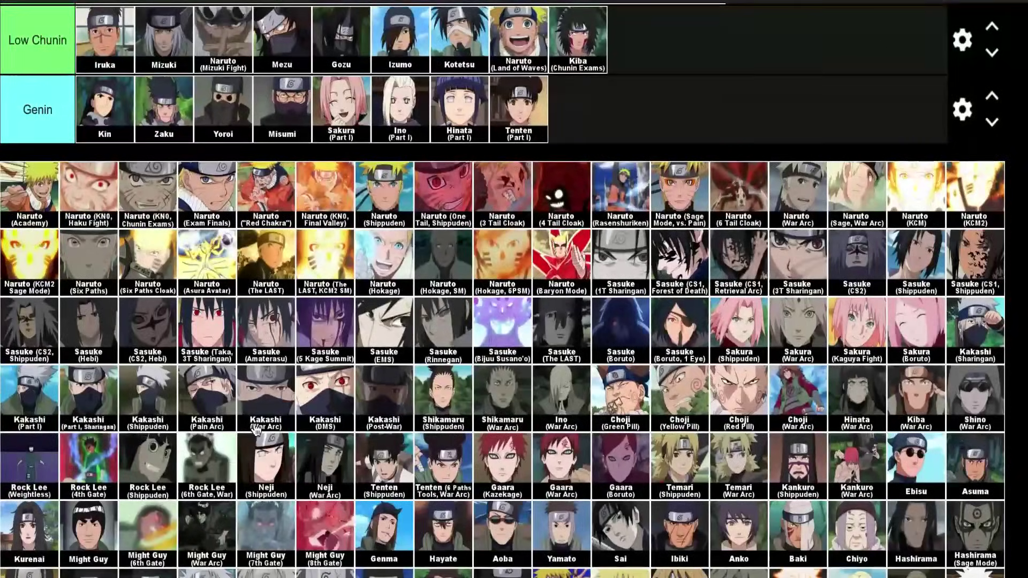
pyautogui.moveTo(383, 490); pyautogui.dragTo(714, 136)
pyautogui.scroll(6, 404, 451)
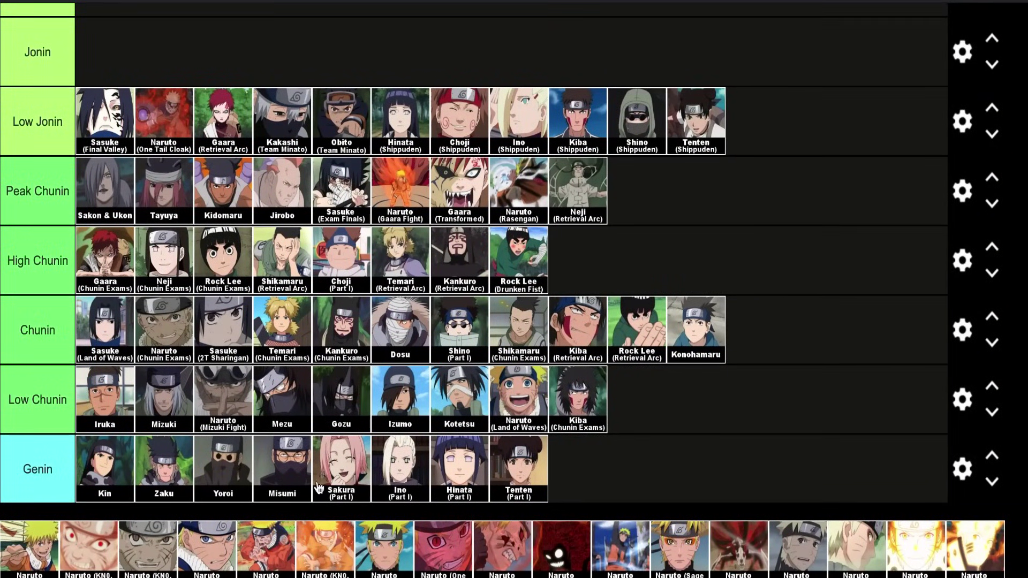
# Review the characters placed in Low Jonin against those in the lower tiers
pyautogui.scroll(-1, 316, 490)
pyautogui.scroll(3, 314, 489)
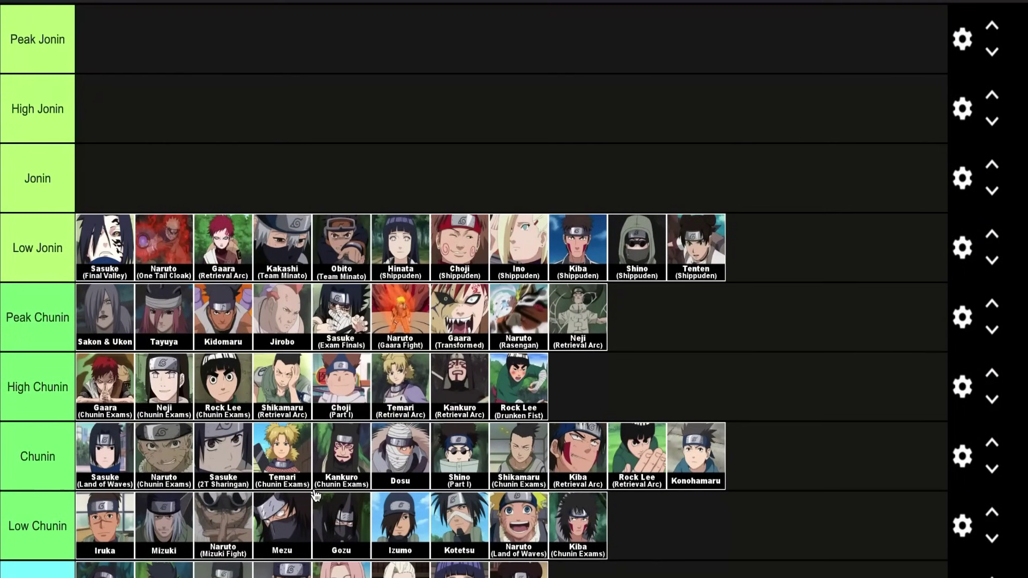
pyautogui.scroll(-2, 314, 489)
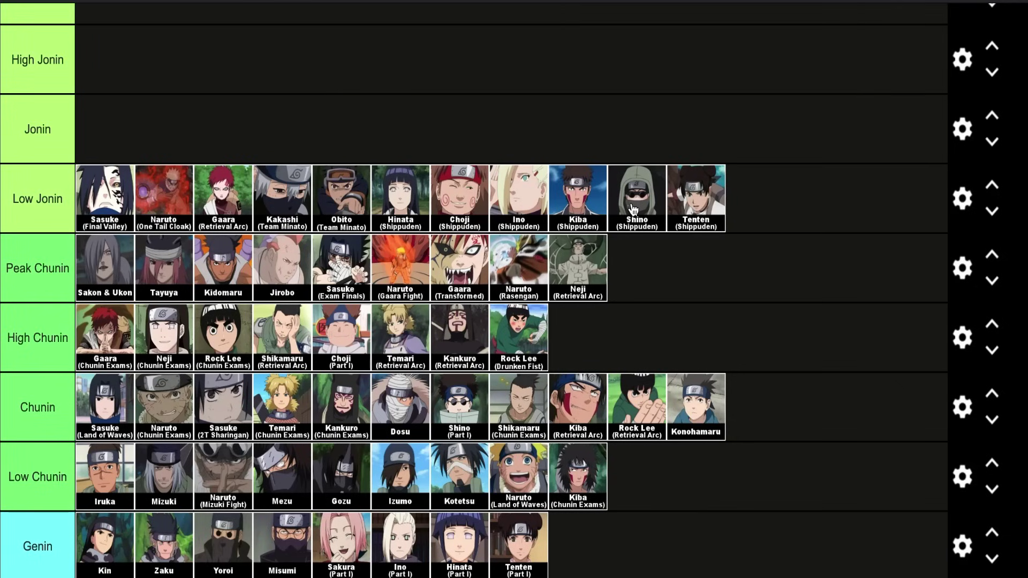
pyautogui.scroll(-1, 451, 231)
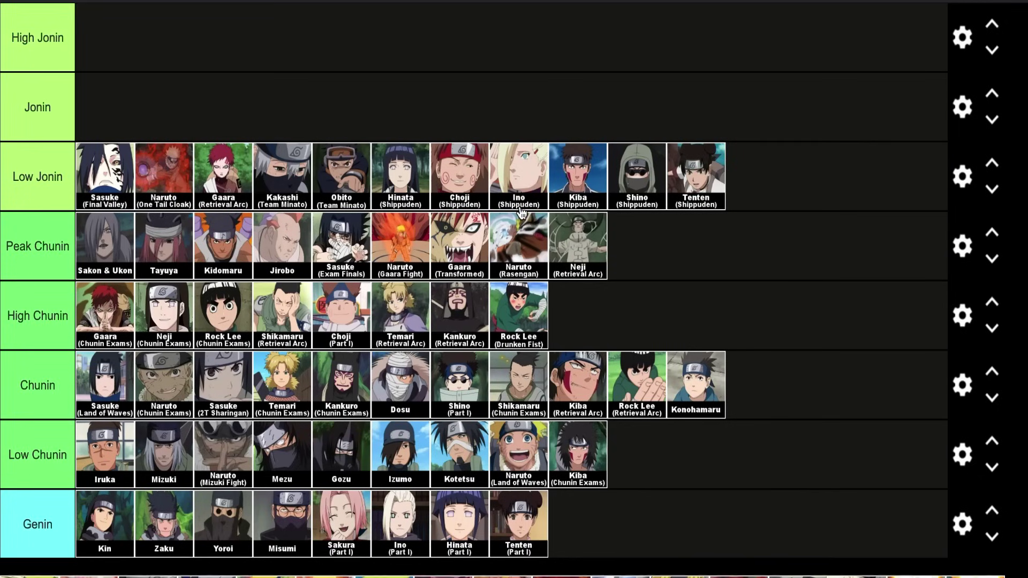
pyautogui.scroll(1, 522, 213)
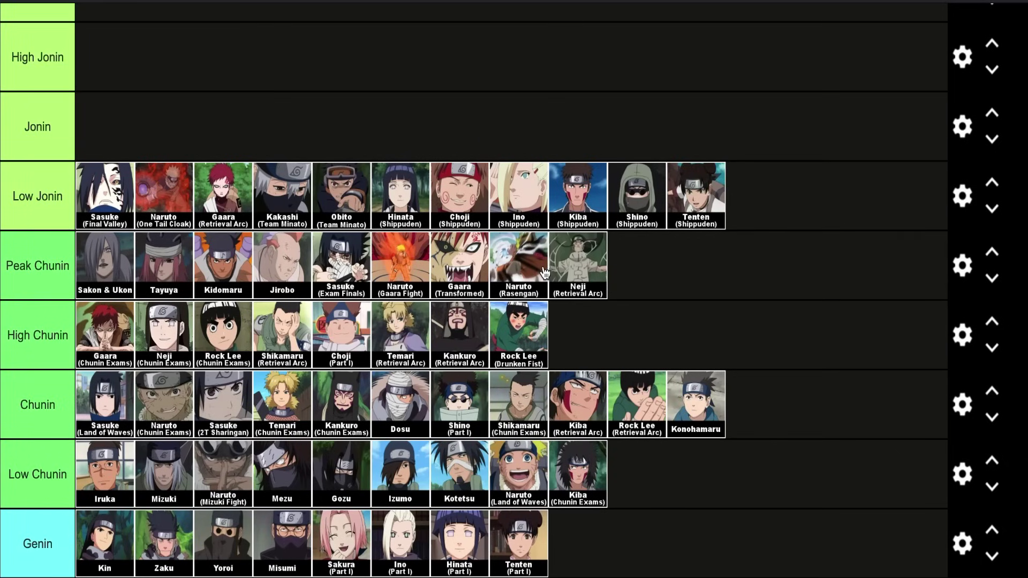
pyautogui.scroll(-6, 544, 273)
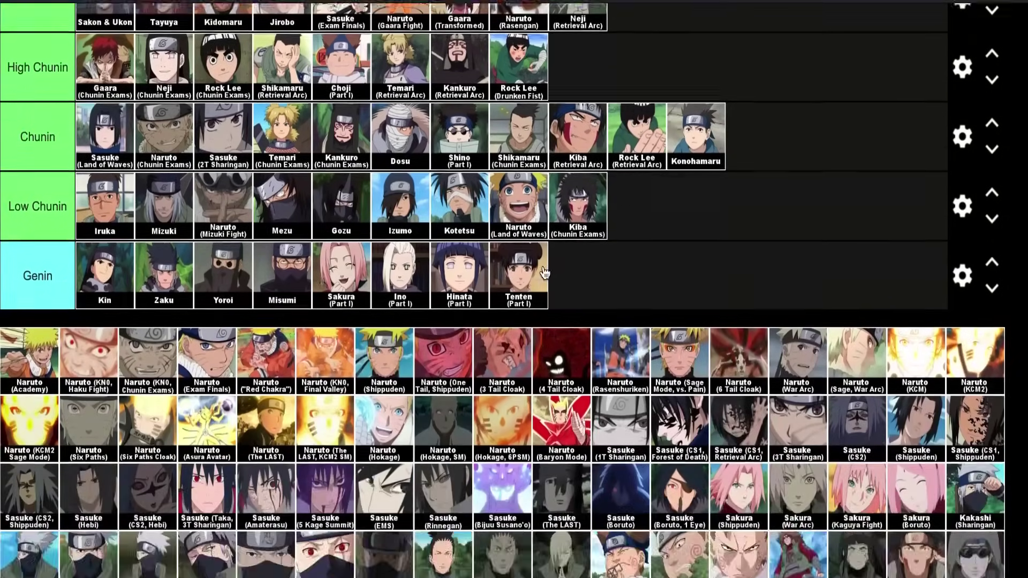
pyautogui.scroll(5, 544, 276)
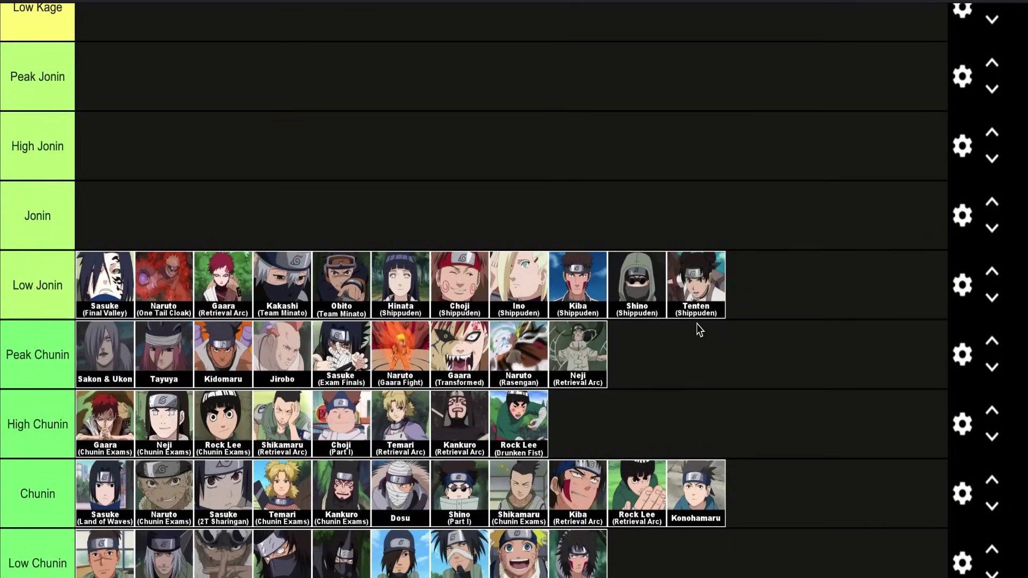
# Look through the whole pool of unranked characters for further Jonin-level candidates
pyautogui.scroll(-5, 696, 323)
pyautogui.scroll(-10, 696, 328)
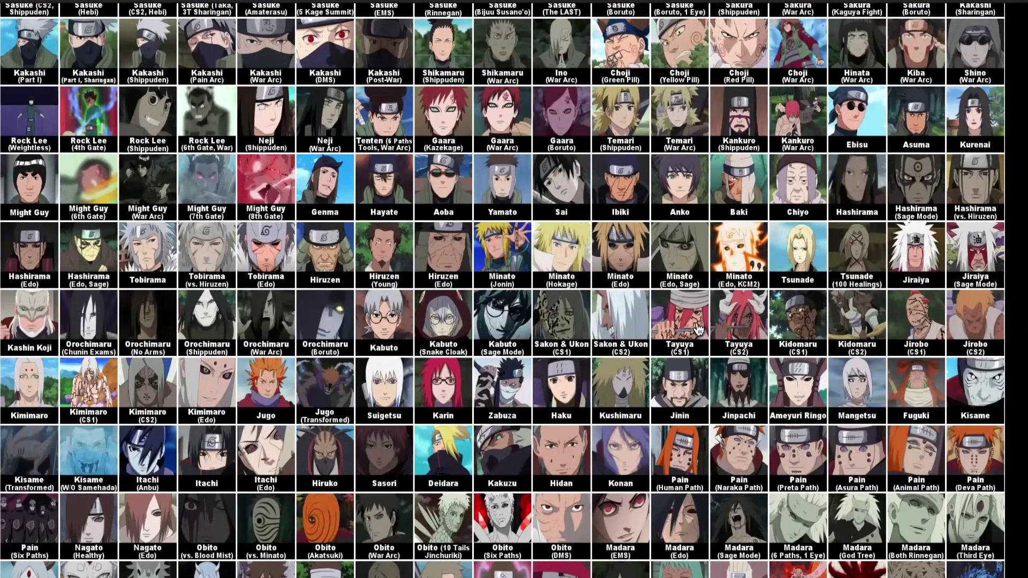
pyautogui.scroll(8, 697, 329)
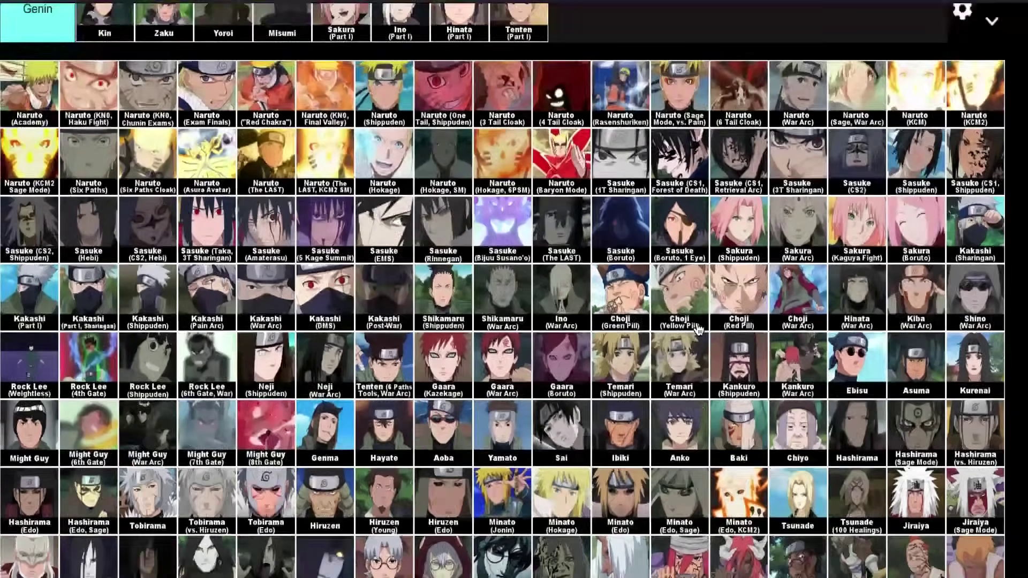
pyautogui.scroll(-5, 202, 465)
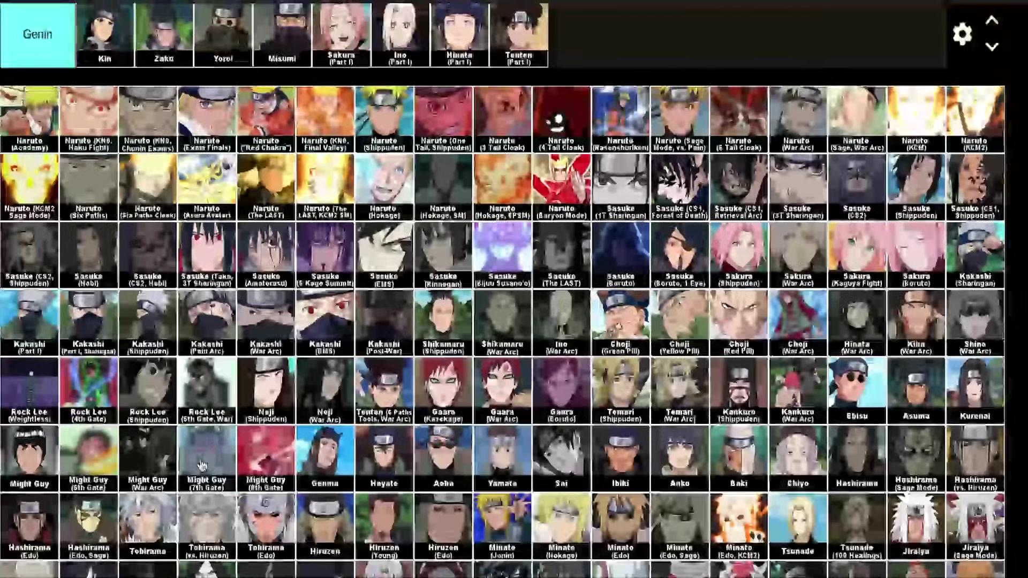
pyautogui.scroll(-2, 377, 442)
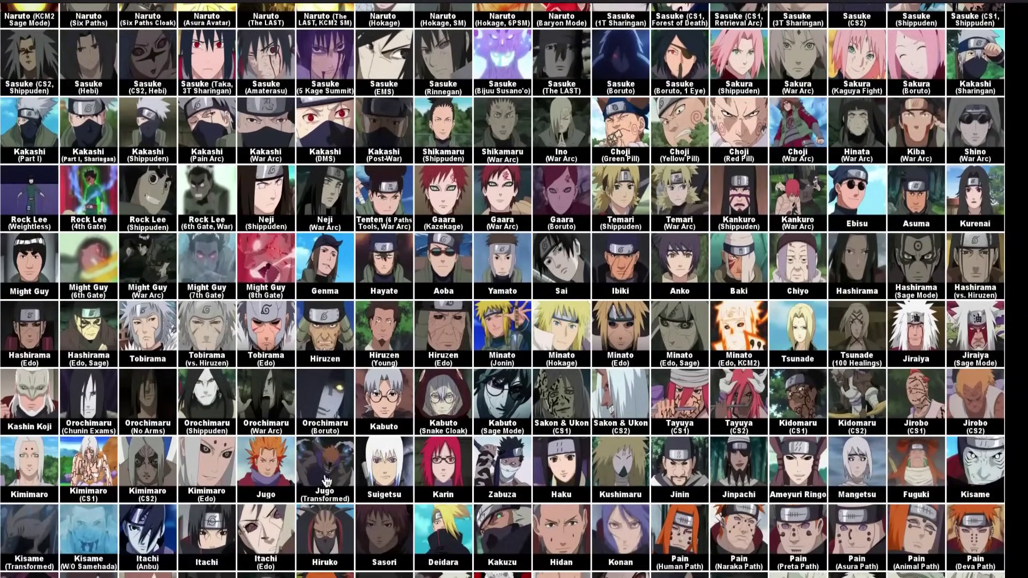
pyautogui.scroll(-1, 390, 532)
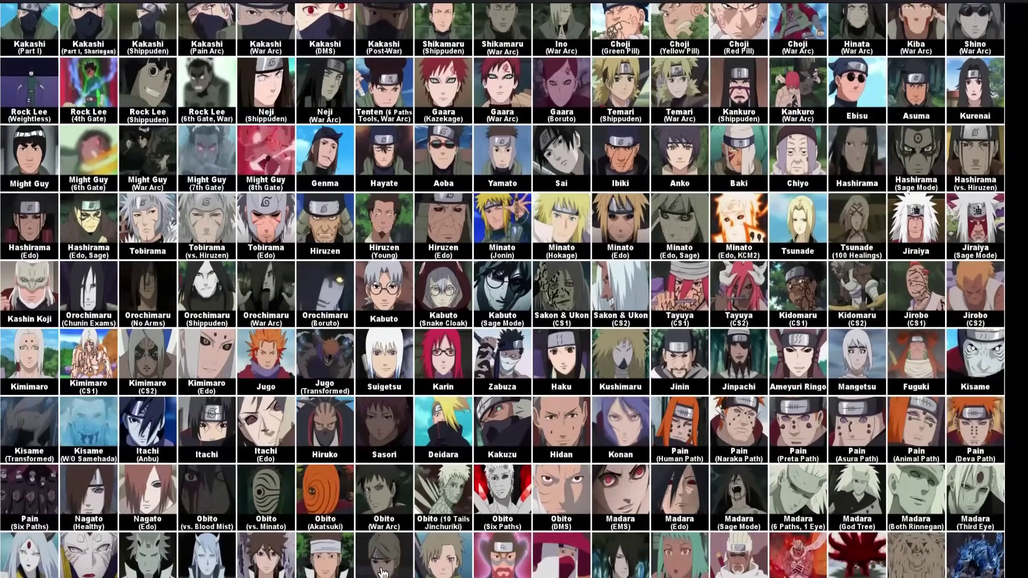
pyautogui.scroll(-2, 383, 573)
pyautogui.scroll(-5, 382, 573)
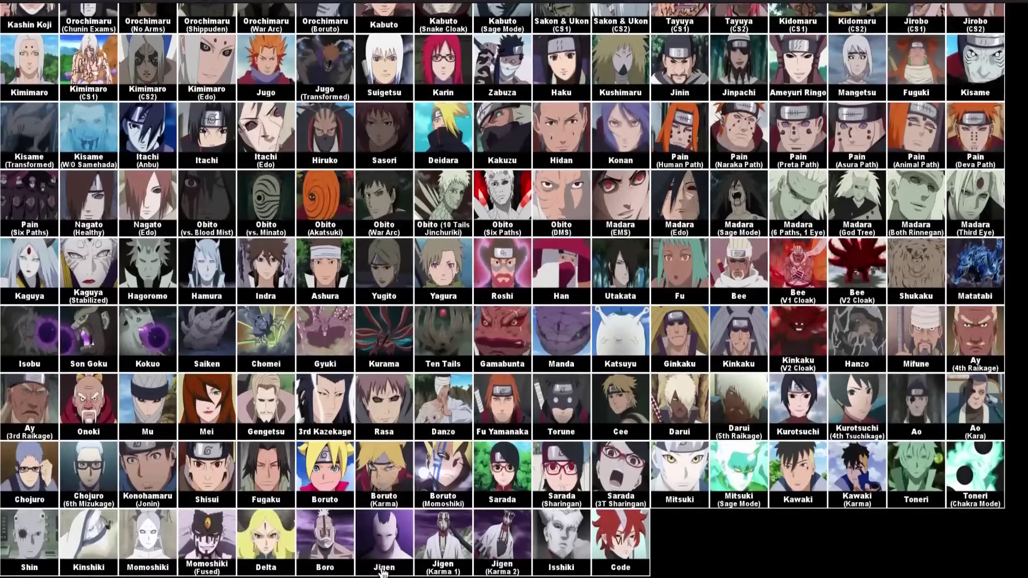
pyautogui.scroll(2, 694, 483)
pyautogui.scroll(1, 694, 483)
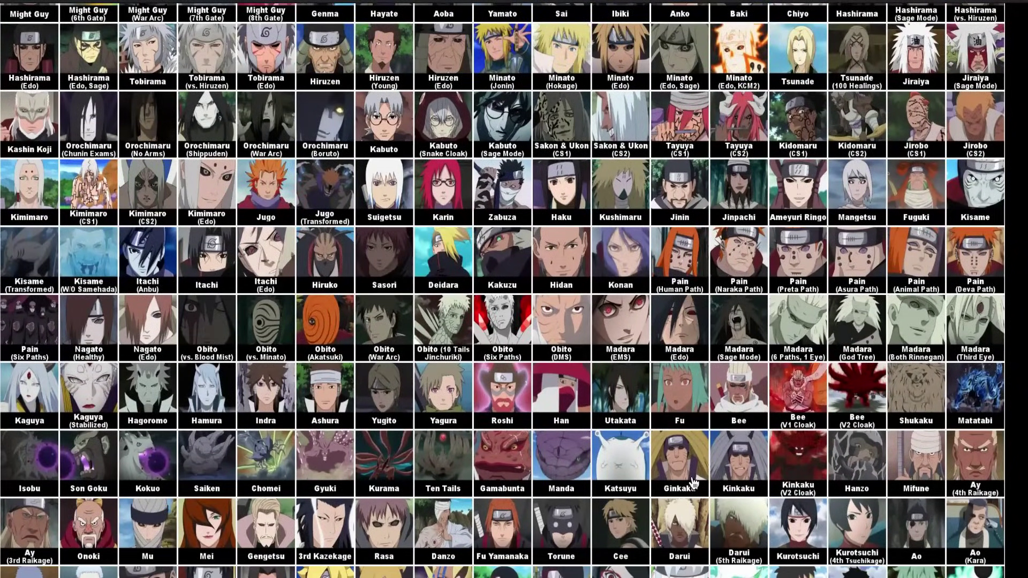
# Find Ebisu among the unranked characters and place him in the Low Jonin tier after Tenten (Shippuden)
pyautogui.scroll(3, 694, 483)
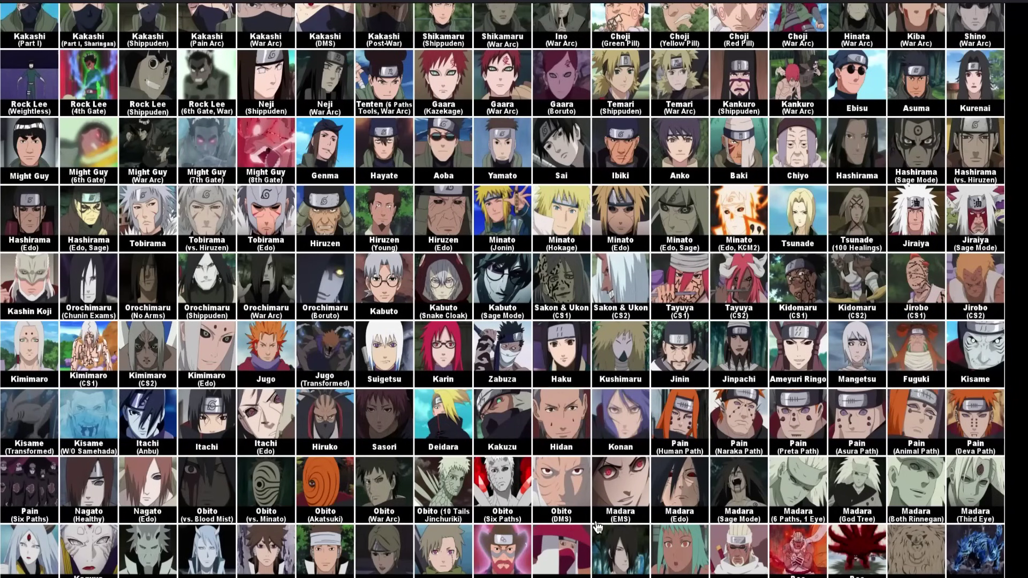
pyautogui.scroll(-1, 384, 458)
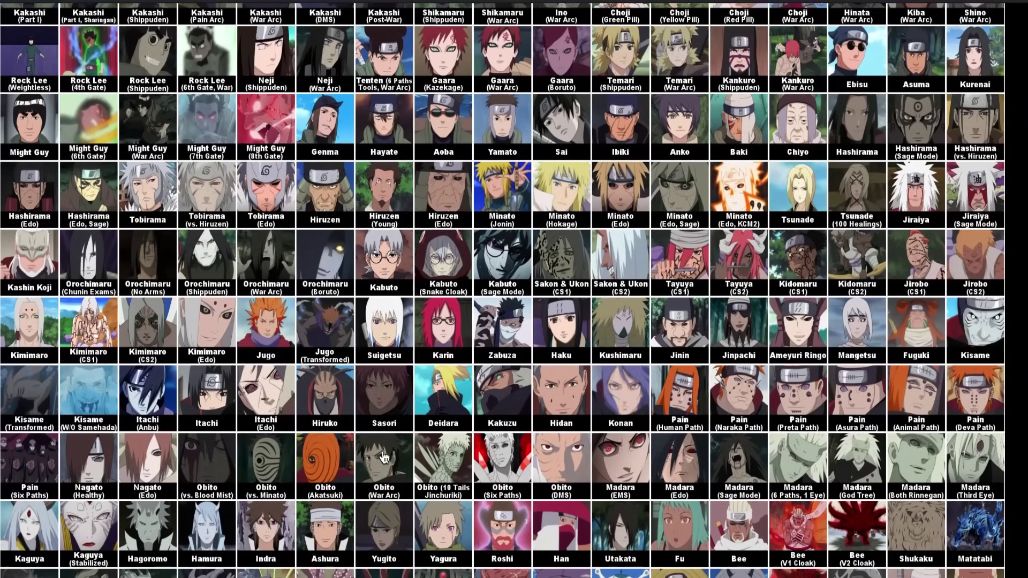
pyautogui.scroll(2, 425, 191)
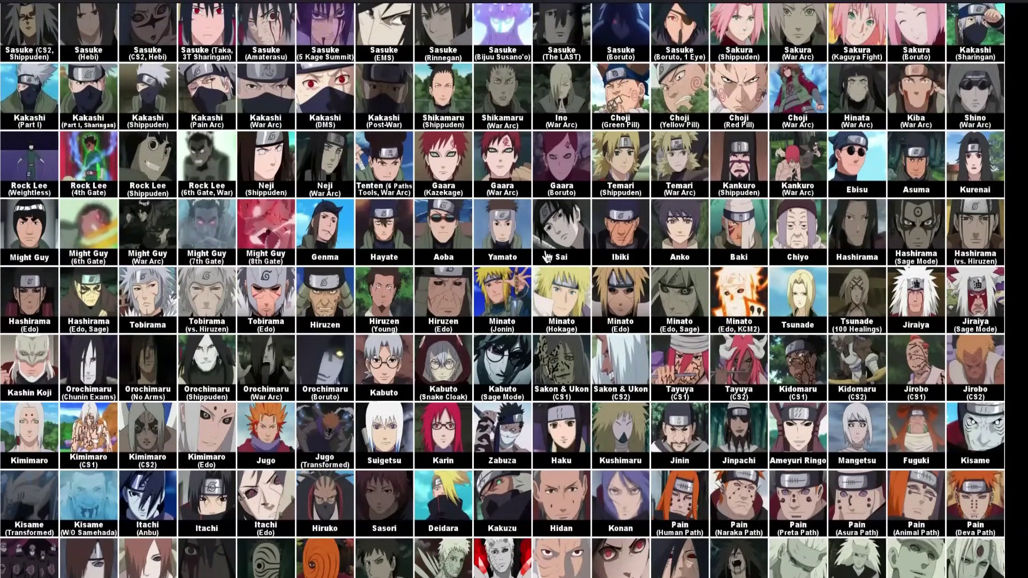
pyautogui.scroll(1, 760, 230)
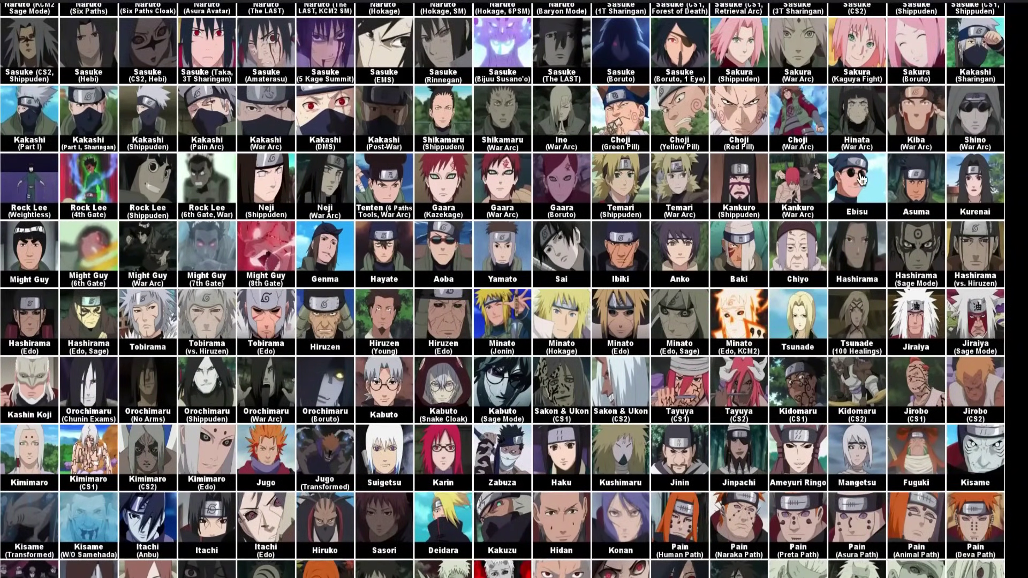
pyautogui.scroll(10, 860, 161)
pyautogui.moveTo(860, 178); pyautogui.dragTo(802, 162)
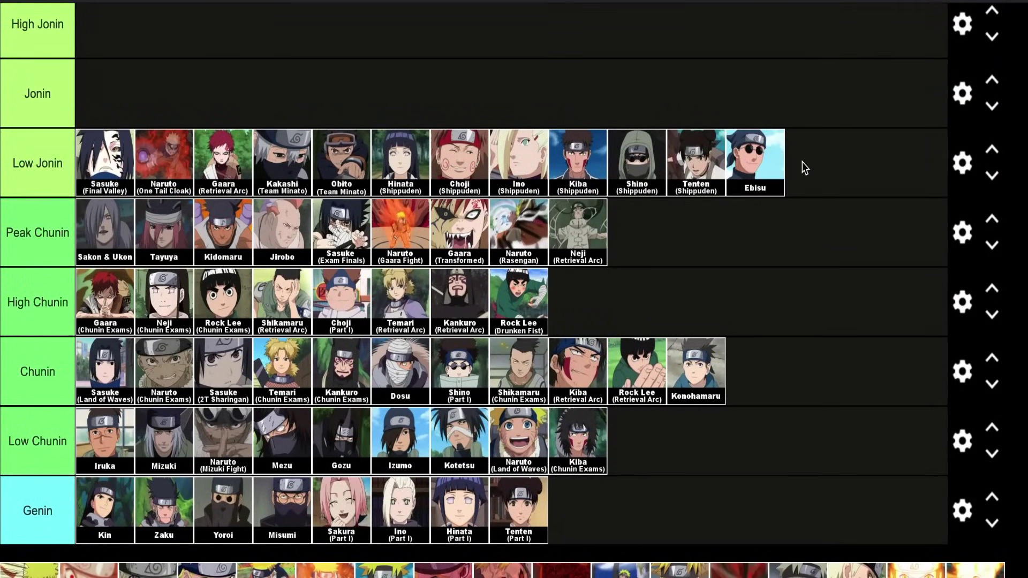
# Find Genma among the unranked characters and place him in the Low Jonin tier after Ebisu
pyautogui.scroll(-8, 802, 162)
pyautogui.scroll(-3, 802, 161)
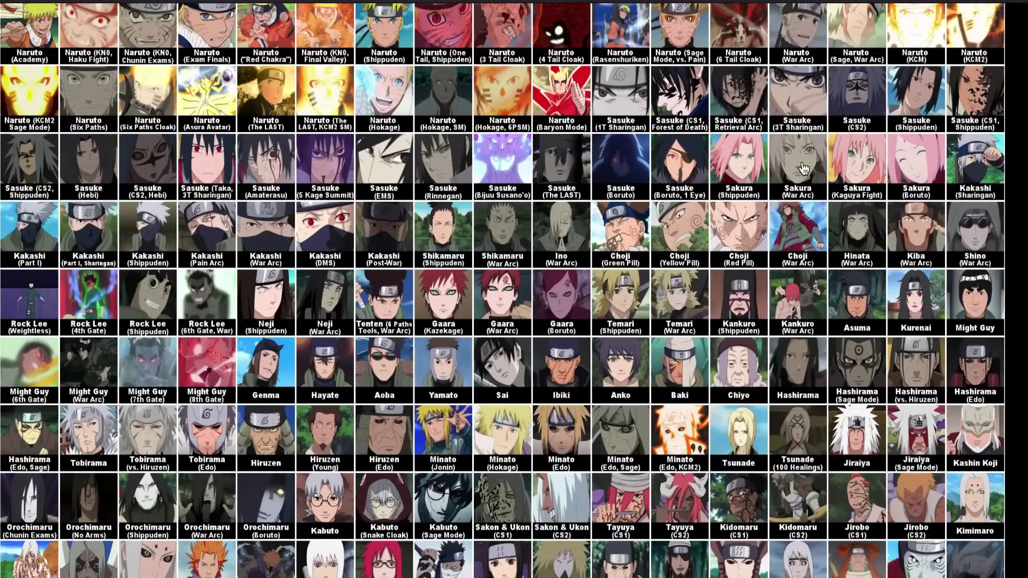
pyautogui.scroll(-3, 653, 252)
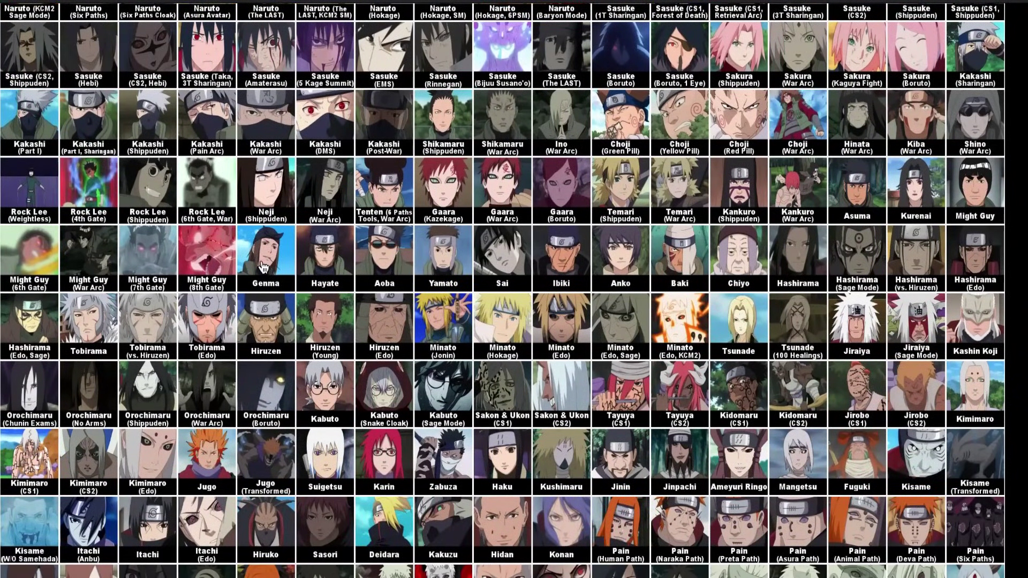
pyautogui.moveTo(264, 267); pyautogui.dragTo(860, 354)
pyautogui.scroll(10, 482, 263)
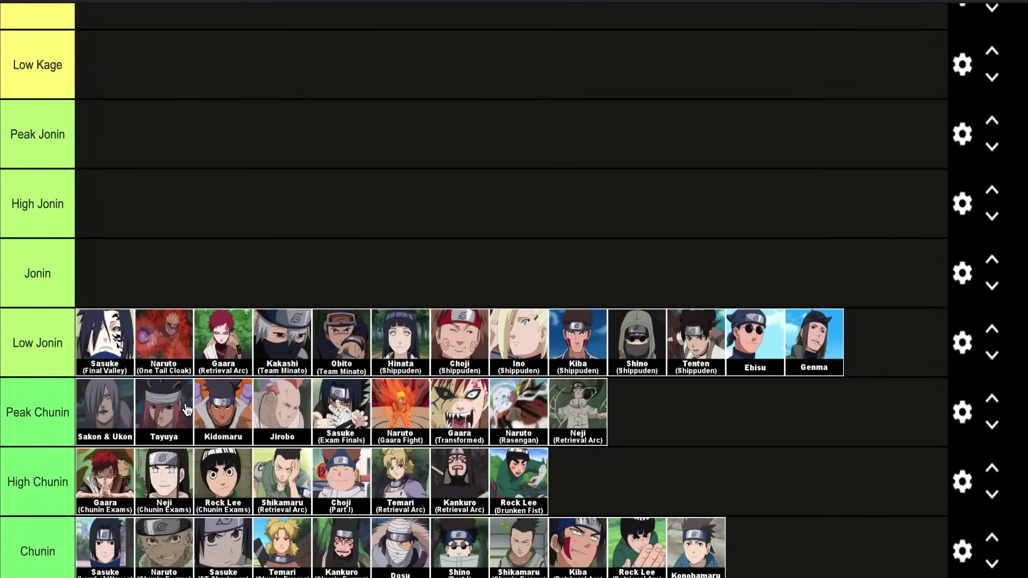
# Move Hayate from the unranked characters to the Low Jonin tier after Genma
pyautogui.scroll(-10, 284, 418)
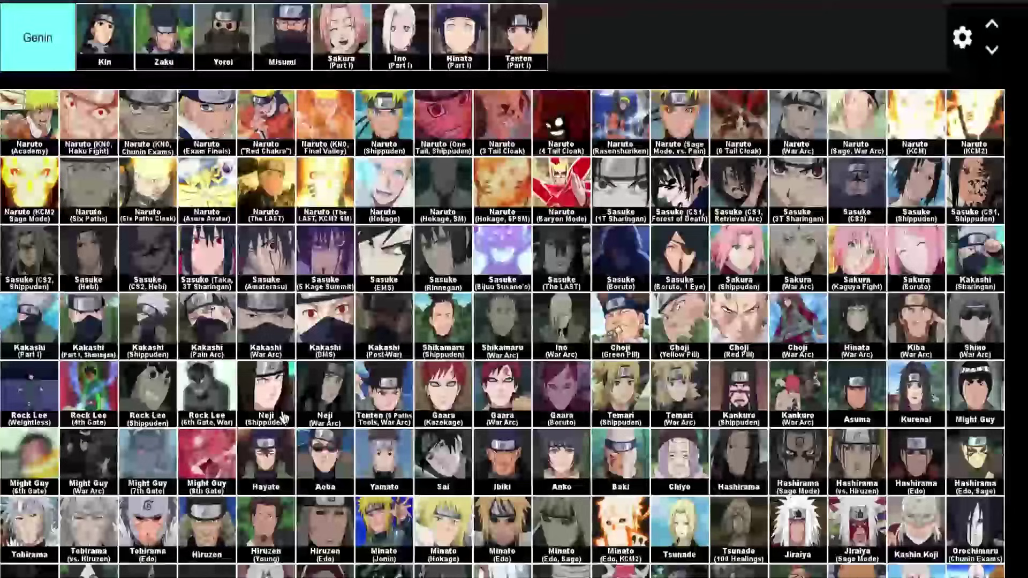
pyautogui.scroll(-1, 289, 389)
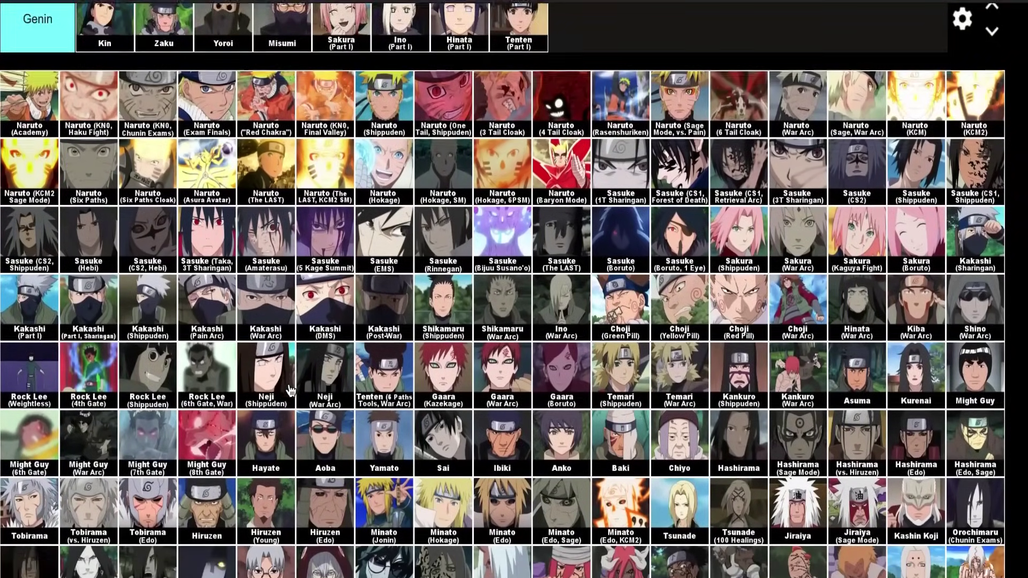
pyautogui.moveTo(289, 389); pyautogui.dragTo(917, 256)
pyautogui.scroll(3, 401, 361)
pyautogui.scroll(8, 401, 362)
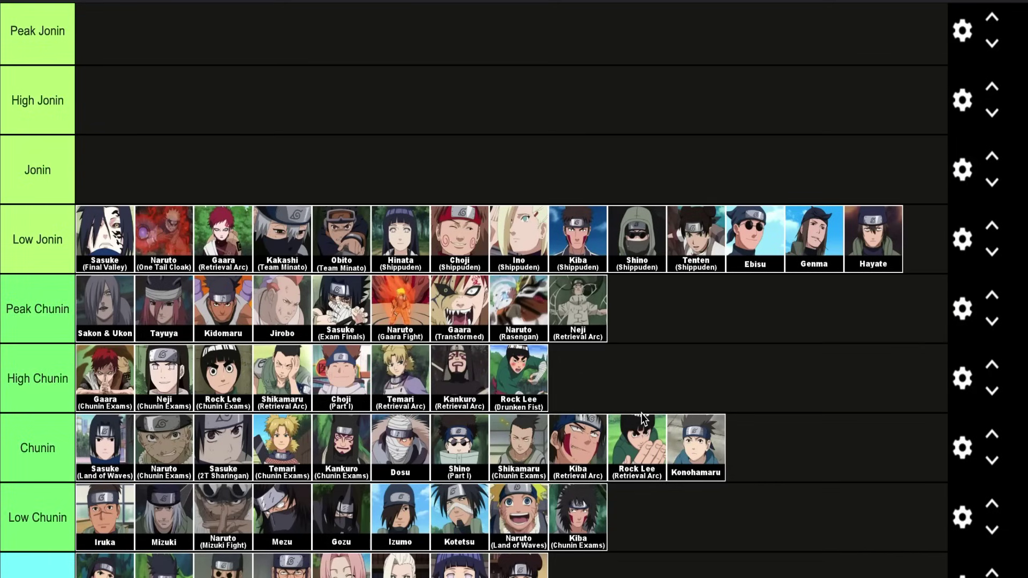
# Place Asuma from the unranked characters as the first entry in the empty Jonin tier
pyautogui.scroll(-8, 461, 530)
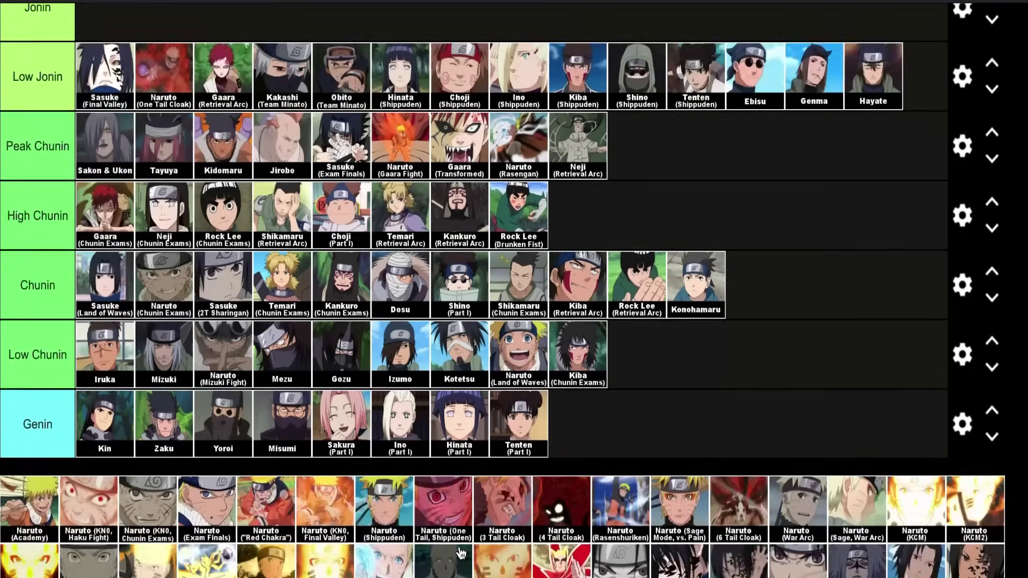
pyautogui.scroll(-2, 461, 530)
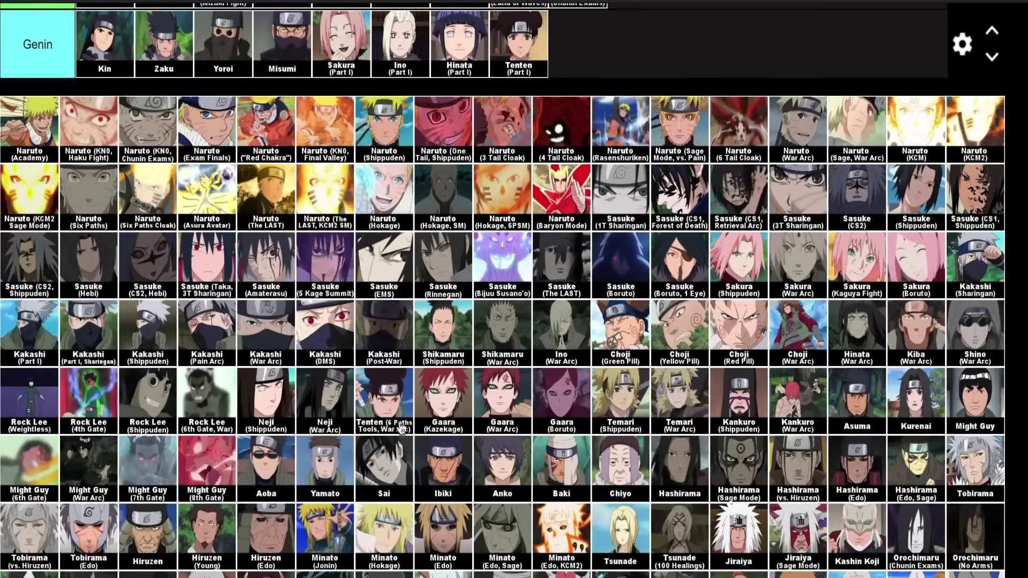
pyautogui.moveTo(838, 384); pyautogui.dragTo(652, 335)
pyautogui.scroll(7, 839, 382)
# Compare the remaining unranked characters with the current Jonin and Low Jonin placements
pyautogui.scroll(-10, 652, 336)
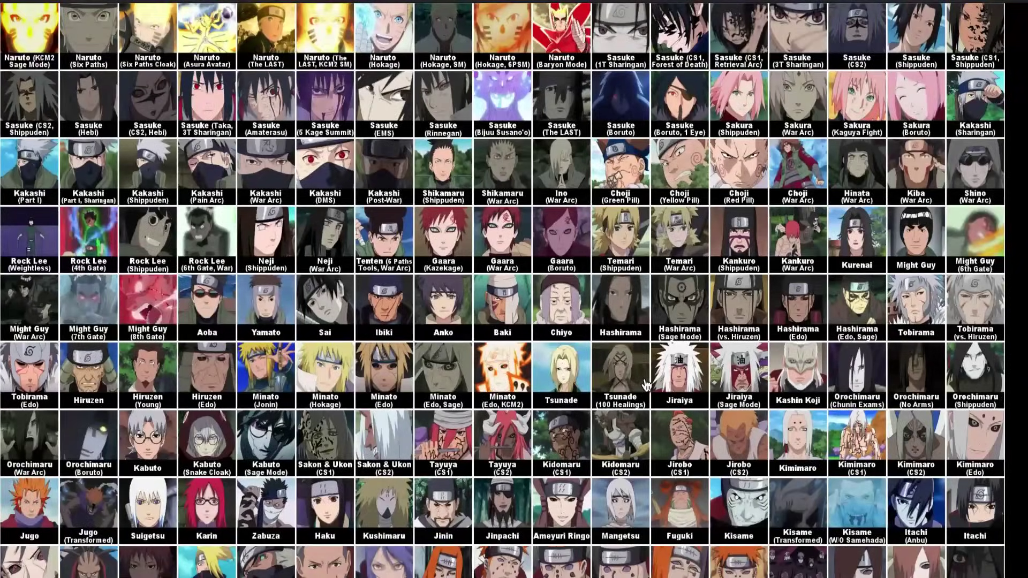
pyautogui.scroll(-1, 651, 358)
pyautogui.scroll(1, 646, 385)
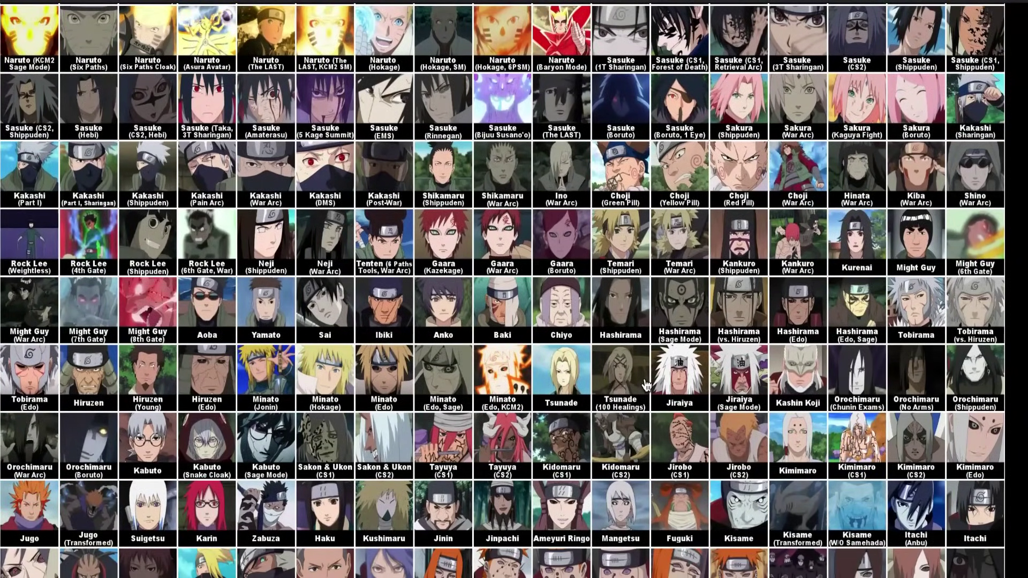
pyautogui.scroll(1, 646, 385)
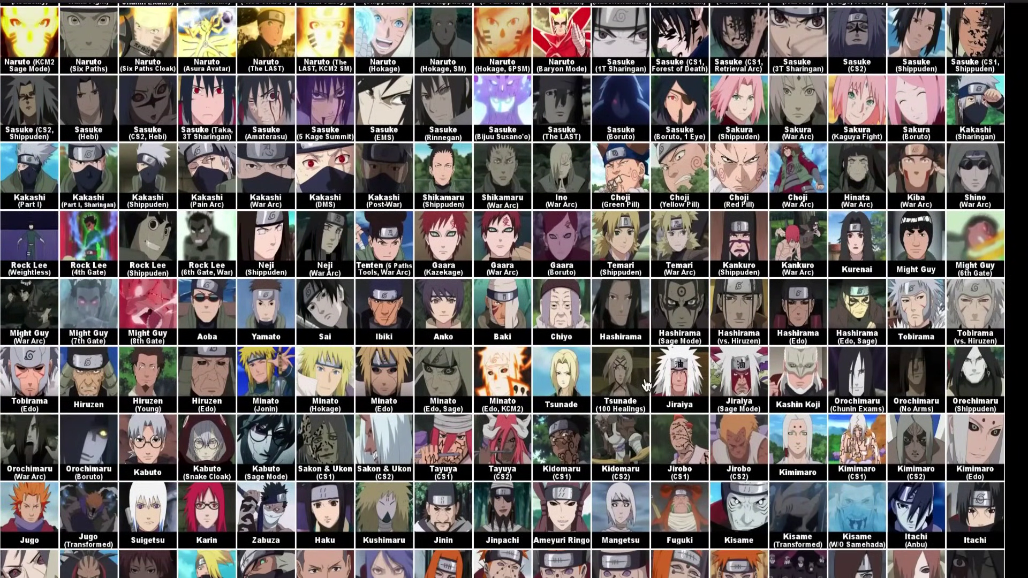
pyautogui.scroll(1, 646, 384)
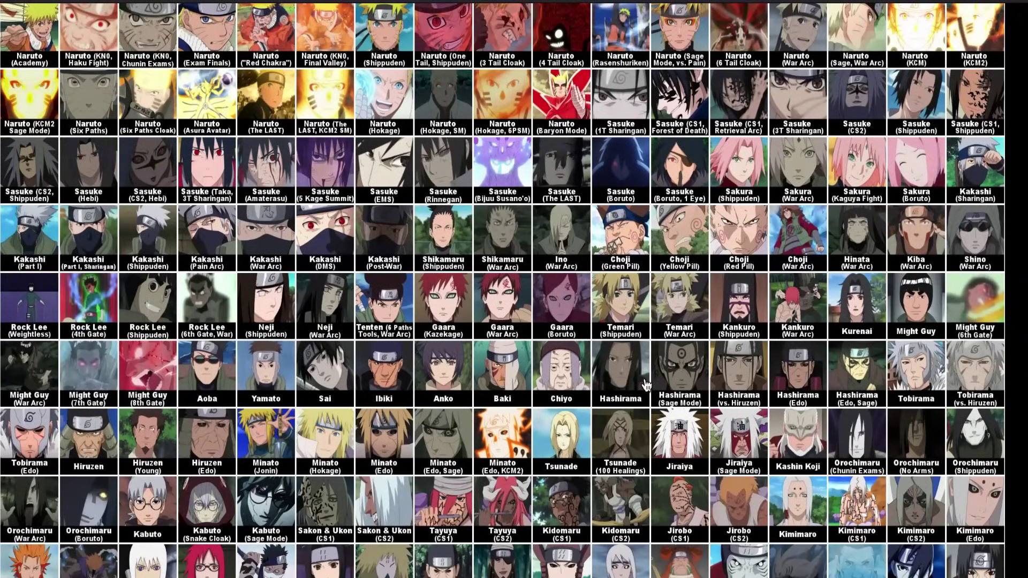
pyautogui.scroll(12, 646, 384)
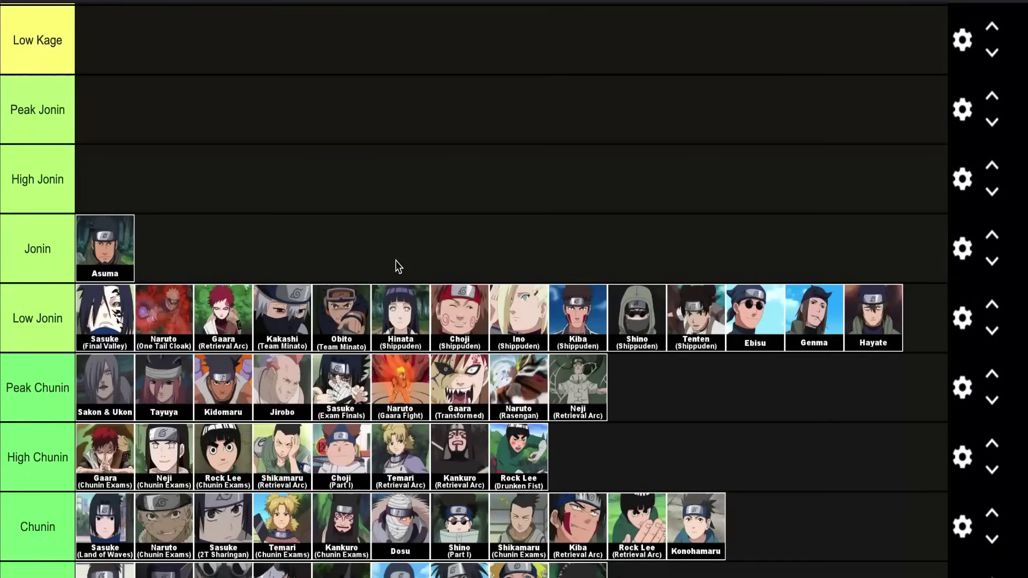
pyautogui.scroll(-4, 313, 227)
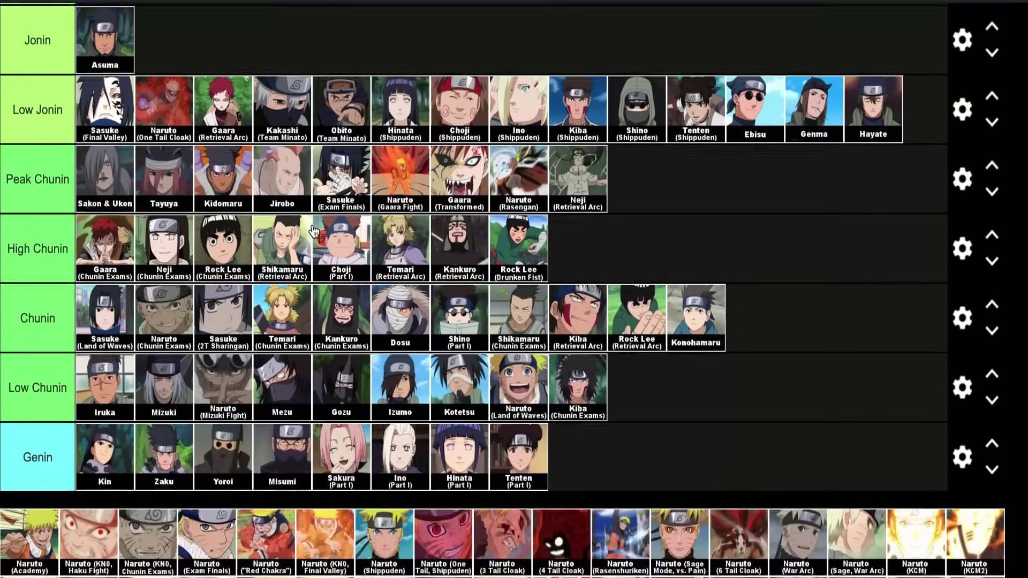
pyautogui.scroll(6, 312, 227)
# Find Kurenai among the unranked characters and place her in the Jonin tier after Asuma
pyautogui.scroll(-15, 313, 376)
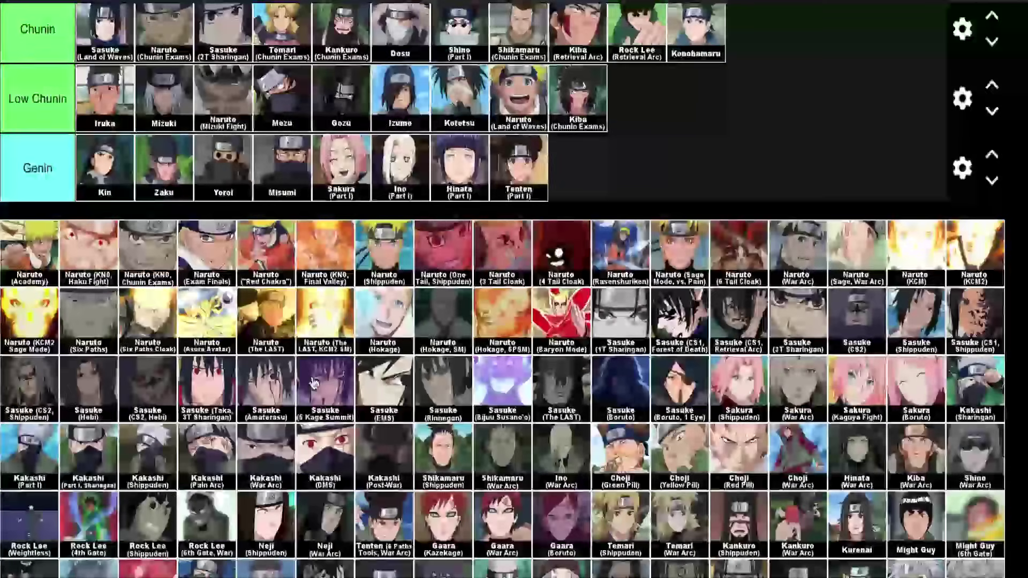
pyautogui.scroll(-1, 313, 383)
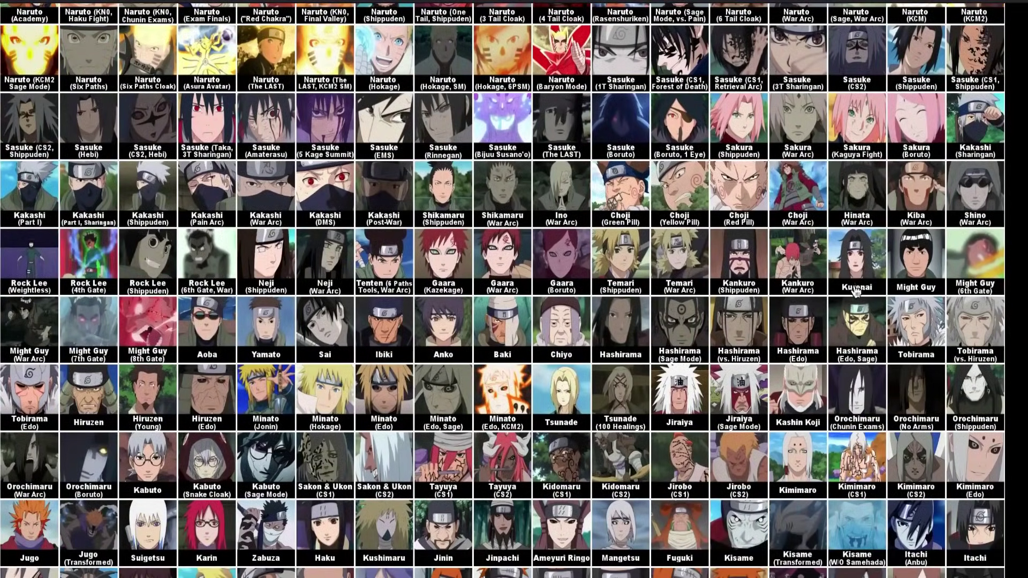
pyautogui.scroll(12, 855, 268)
pyautogui.moveTo(855, 281); pyautogui.dragTo(406, 142)
pyautogui.scroll(2, 517, 236)
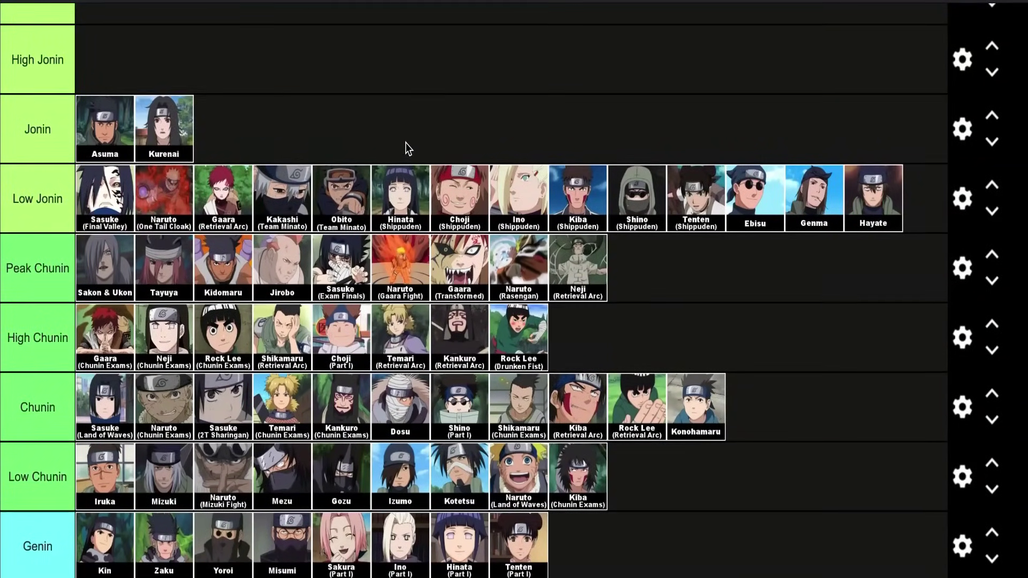
# Find Baki among the unranked characters and place him in the Jonin tier after Kurenai
pyautogui.scroll(-10, 406, 142)
pyautogui.scroll(-6, 406, 147)
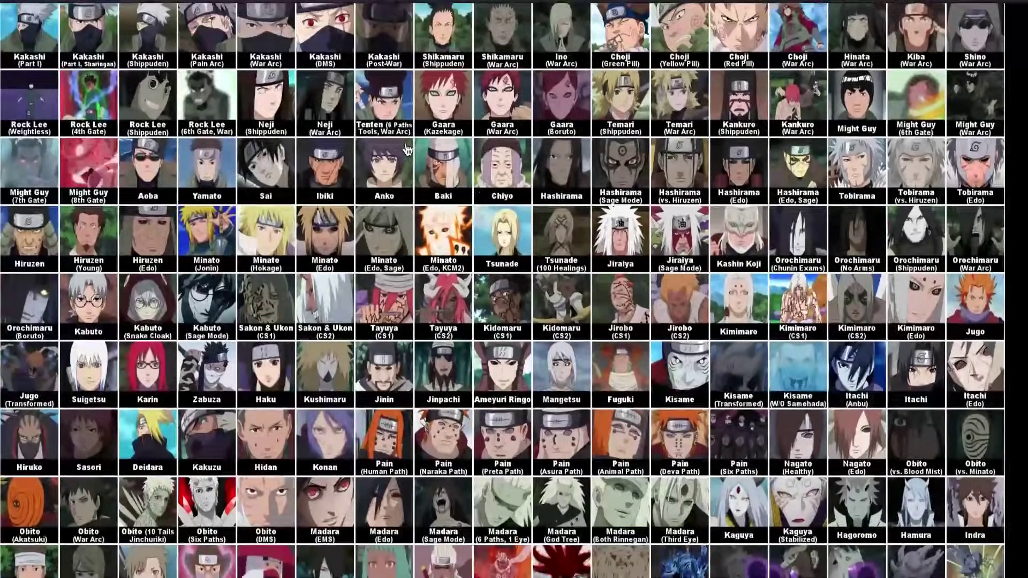
pyautogui.scroll(1, 692, 303)
pyautogui.scroll(-5, 692, 303)
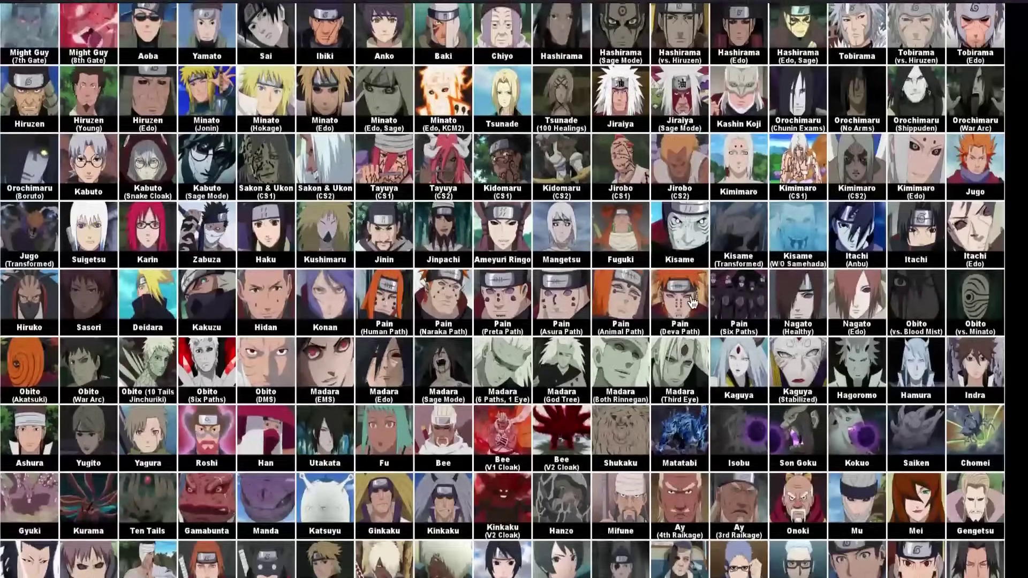
pyautogui.scroll(4, 692, 303)
pyautogui.scroll(3, 692, 303)
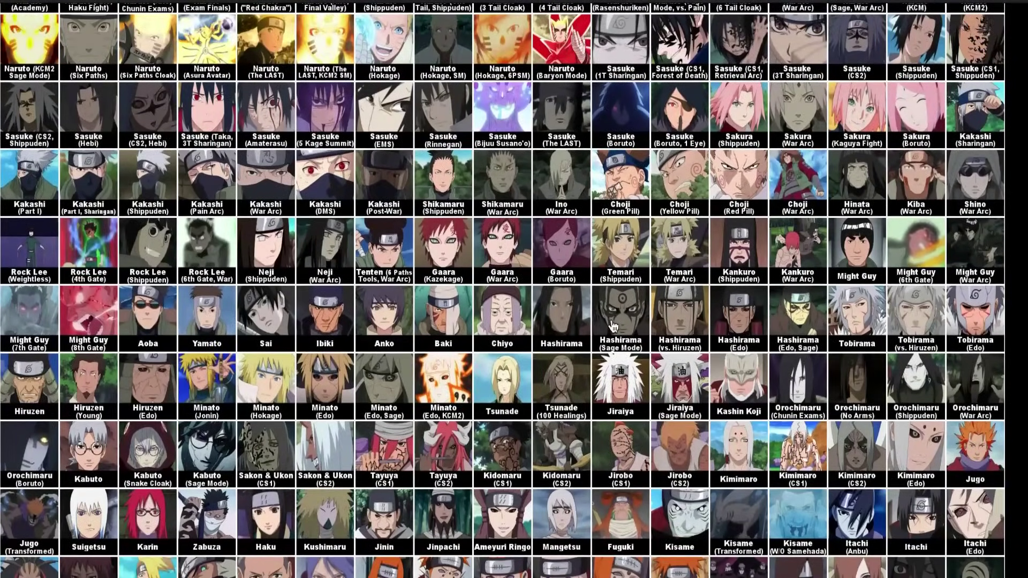
pyautogui.moveTo(460, 312); pyautogui.dragTo(410, 88)
pyautogui.scroll(4, 475, 298)
pyautogui.scroll(9, 475, 298)
# Move Anko and Yamato from the unranked characters to the Jonin tier, in that order after Baki
pyautogui.scroll(-10, 411, 88)
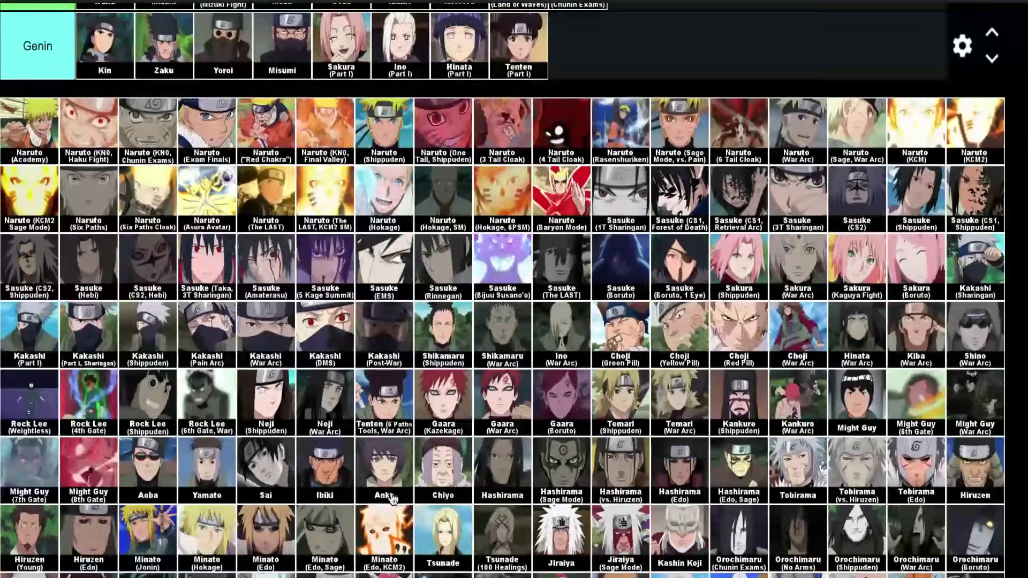
pyautogui.moveTo(393, 499); pyautogui.dragTo(434, 277)
pyautogui.scroll(14, 423, 299)
pyautogui.scroll(-10, 434, 276)
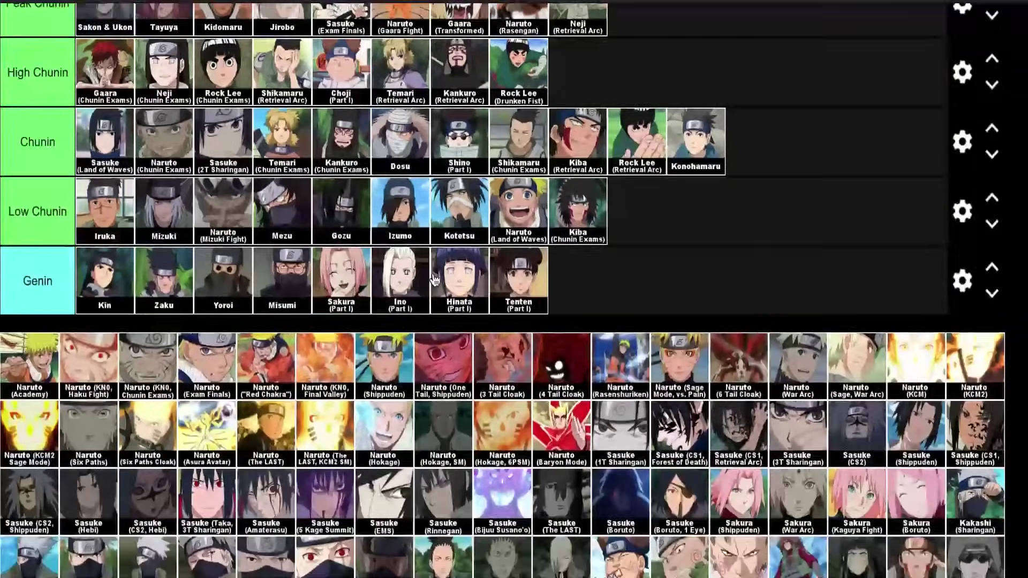
pyautogui.scroll(-5, 434, 277)
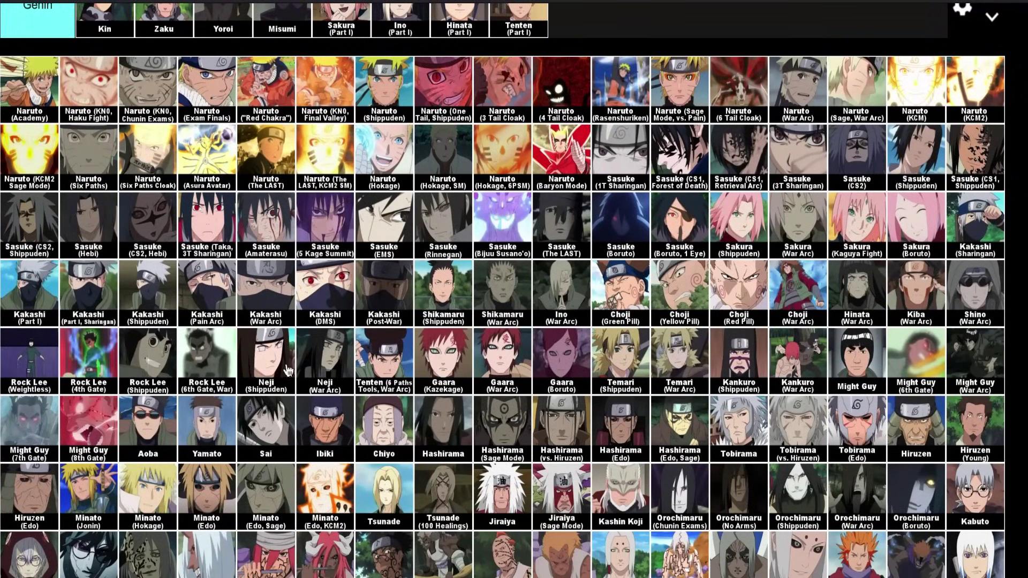
pyautogui.moveTo(217, 429); pyautogui.dragTo(375, 336)
pyautogui.scroll(15, 232, 384)
# Move Aoba from the unranked characters to the Jonin tier after Yamato
pyautogui.scroll(-11, 376, 337)
pyautogui.scroll(-3, 377, 341)
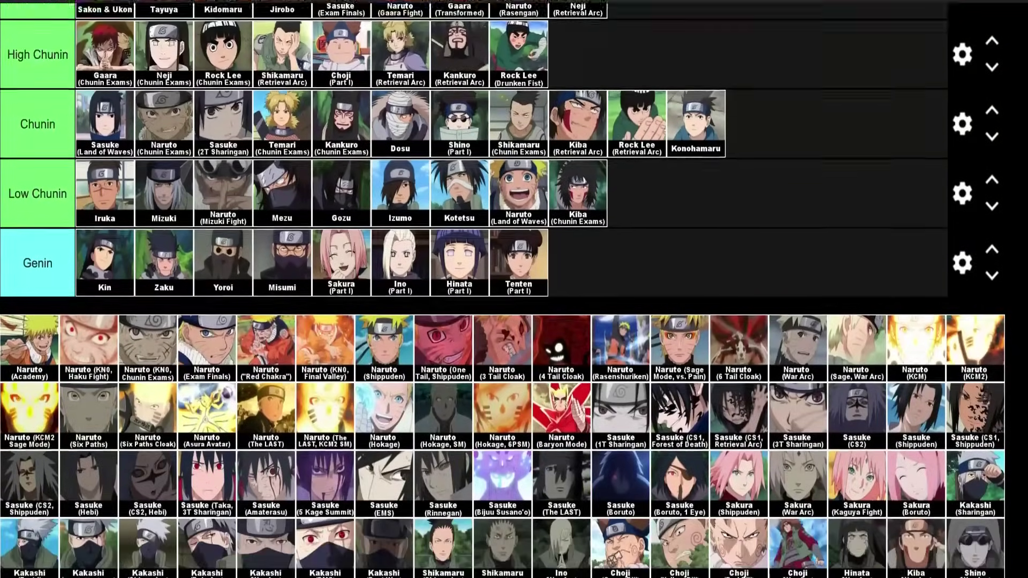
pyautogui.scroll(8, 632, 177)
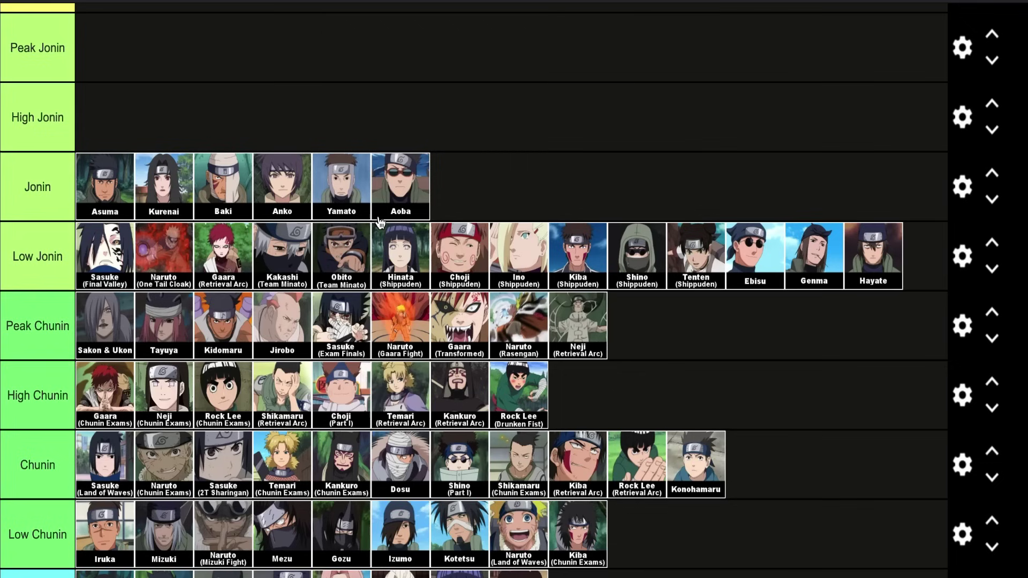
# Find Neji (Shippuden) among the unranked characters and place him in the Jonin tier after Aoba
pyautogui.scroll(-2, 380, 223)
pyautogui.scroll(-3, 380, 223)
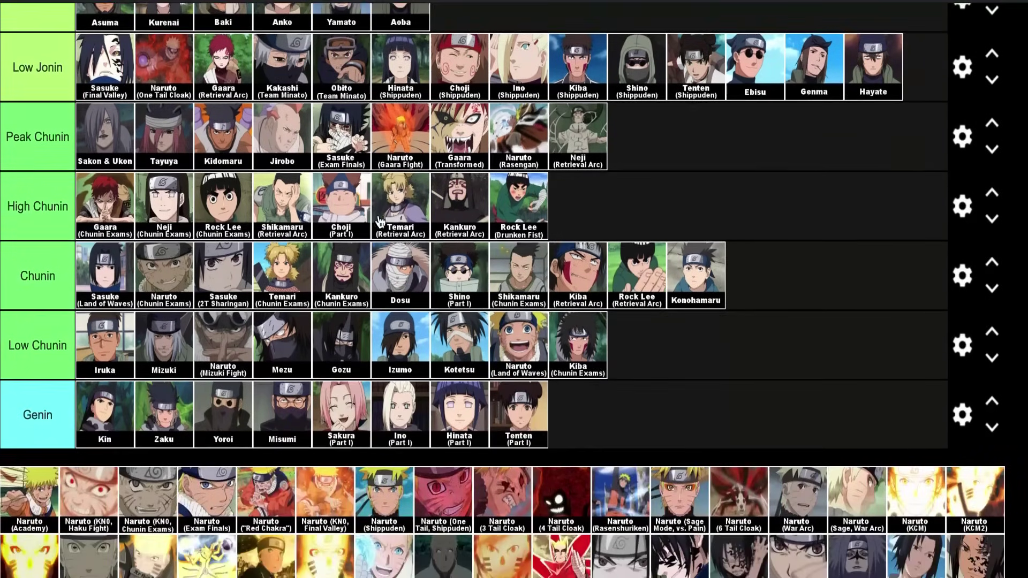
pyautogui.scroll(-5, 367, 453)
pyautogui.scroll(-1, 367, 453)
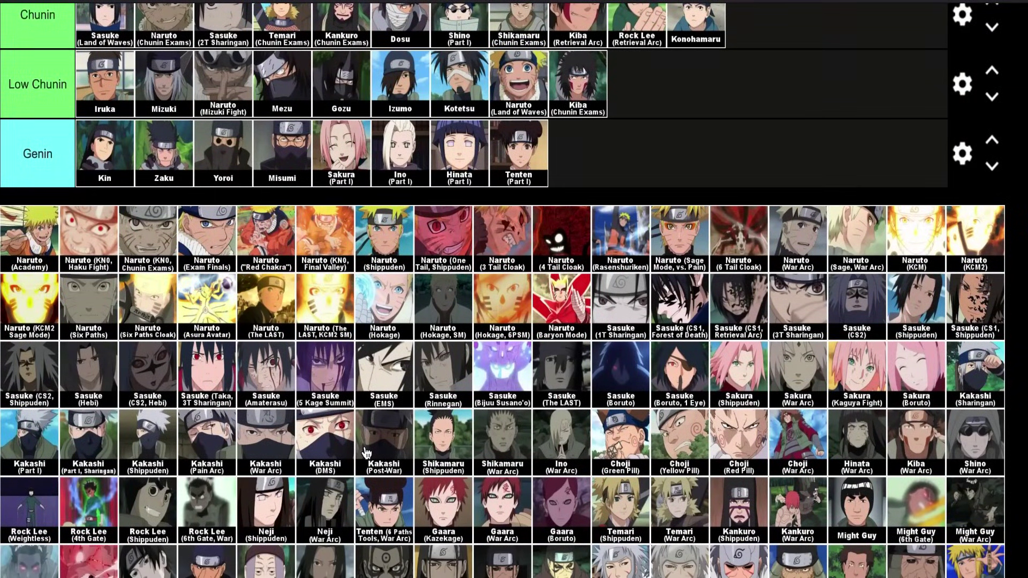
pyautogui.scroll(-7, 367, 453)
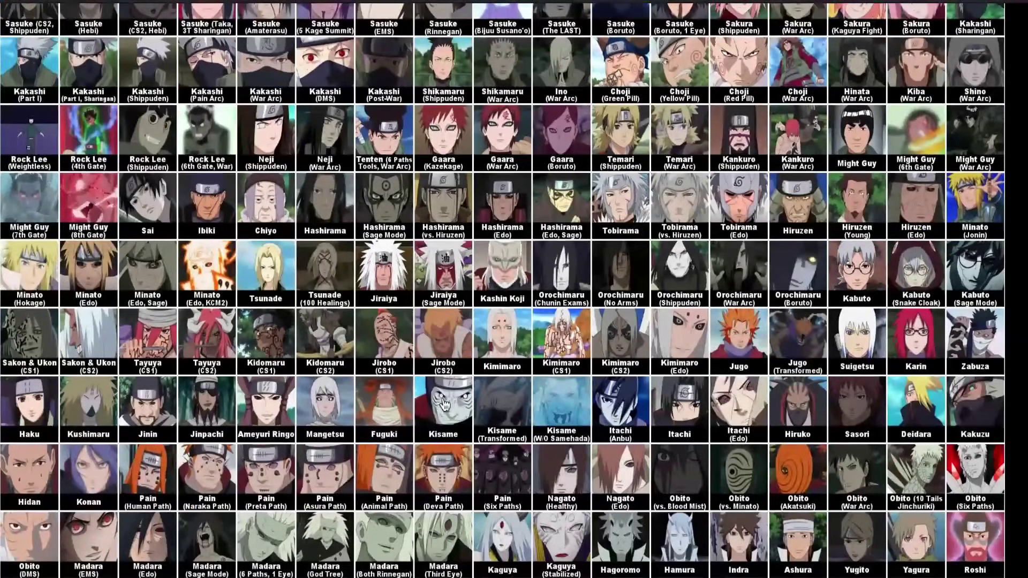
pyautogui.scroll(6, 468, 431)
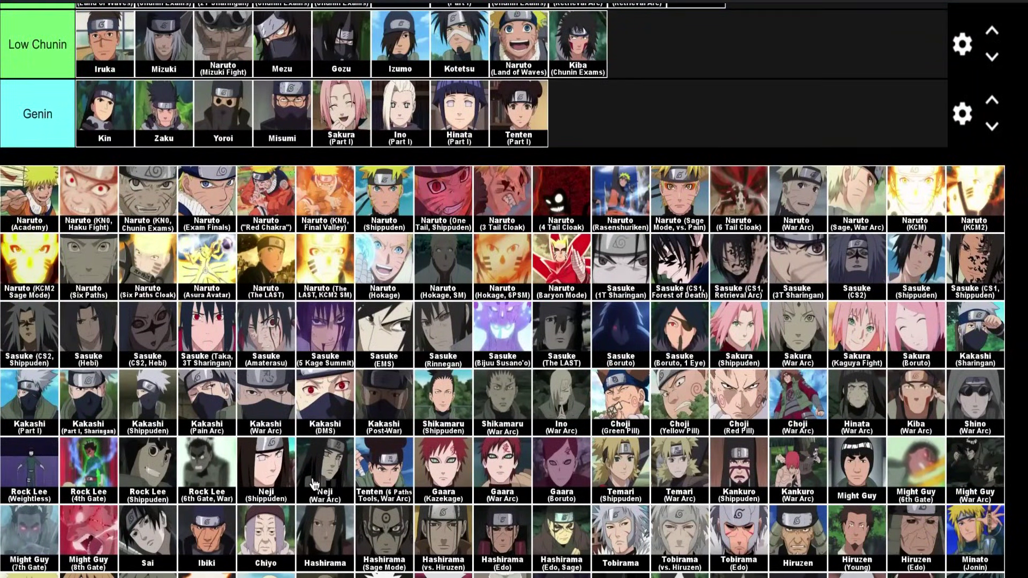
pyautogui.moveTo(275, 479); pyautogui.dragTo(524, 252)
pyautogui.scroll(10, 305, 464)
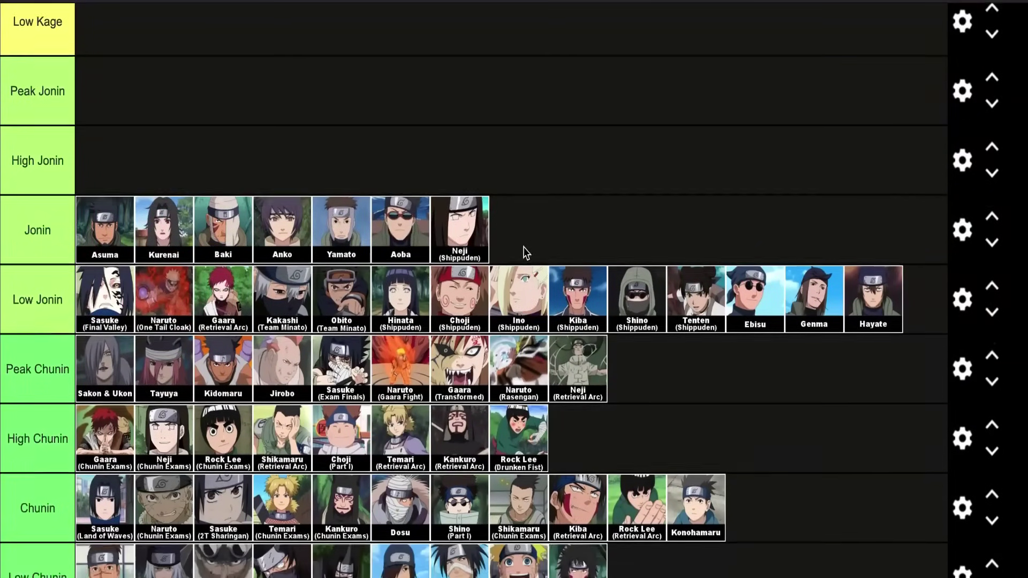
# Move Temari (Shippuden) and Kankuro (Shippuden) from the unranked characters to the Jonin tier after Neji
pyautogui.scroll(-7, 524, 252)
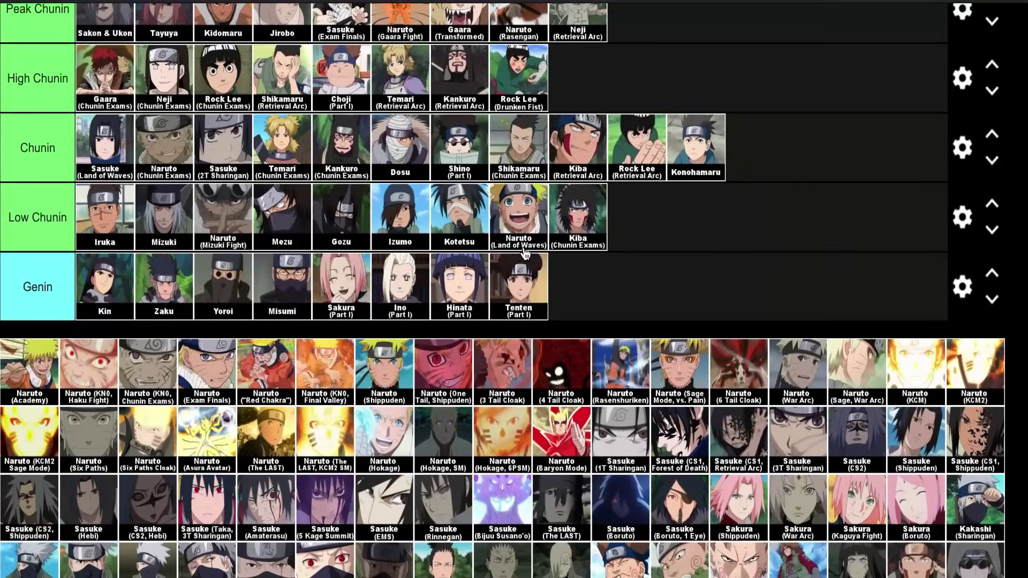
pyautogui.scroll(-3, 408, 358)
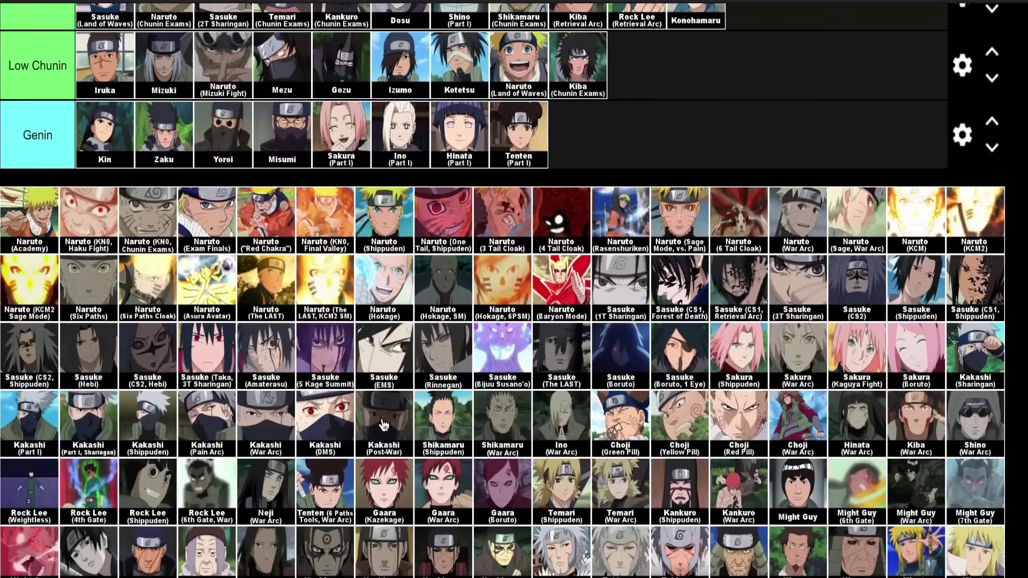
pyautogui.scroll(9, 562, 484)
pyautogui.moveTo(559, 490); pyautogui.dragTo(611, 171)
pyautogui.scroll(-9, 616, 321)
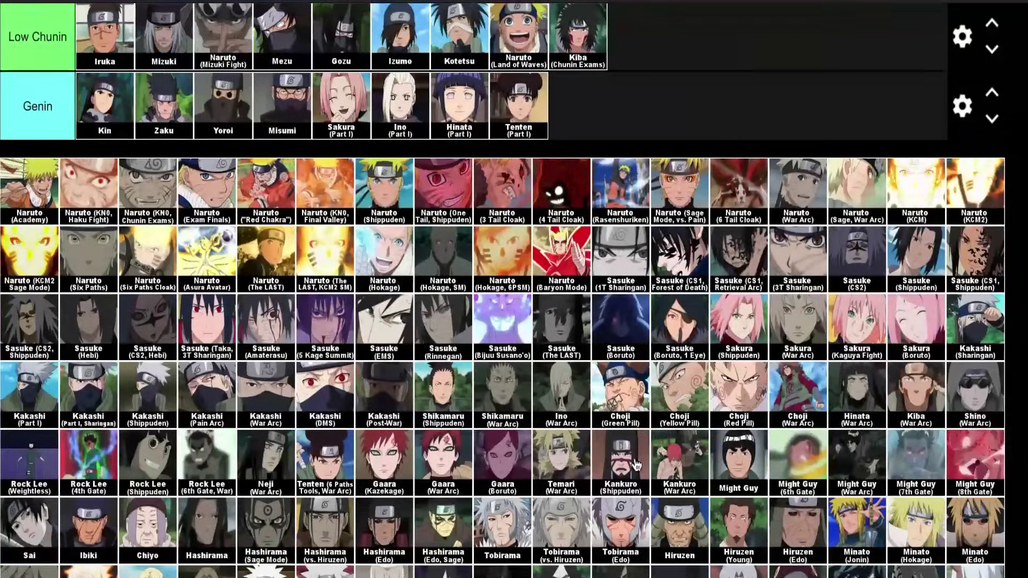
pyautogui.moveTo(620, 467); pyautogui.dragTo(639, 458)
pyautogui.scroll(10, 637, 464)
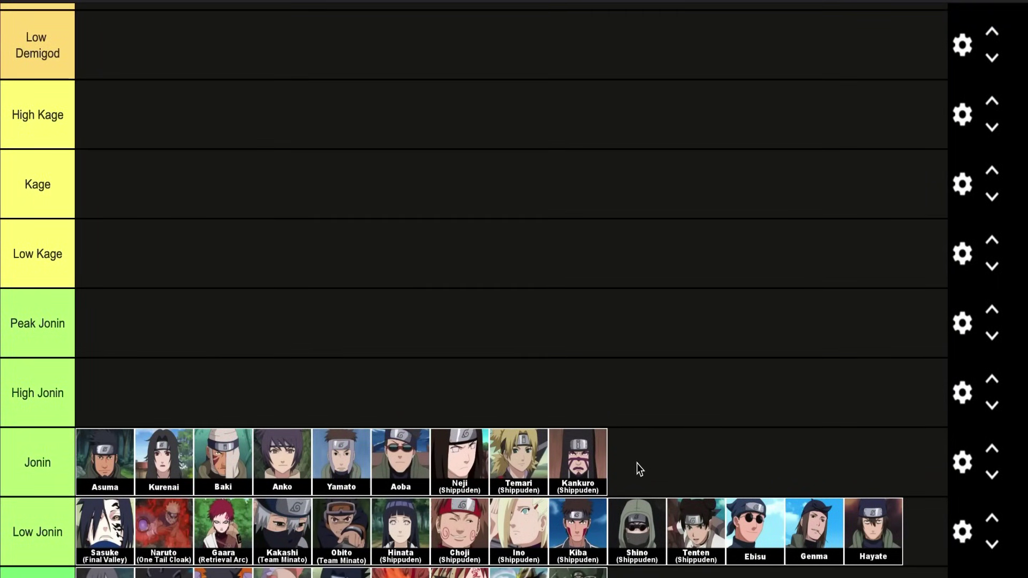
# Move Sai from the unranked characters to the Jonin tier after Kankuro (Shippuden)
pyautogui.scroll(-10, 637, 463)
pyautogui.scroll(-4, 769, 514)
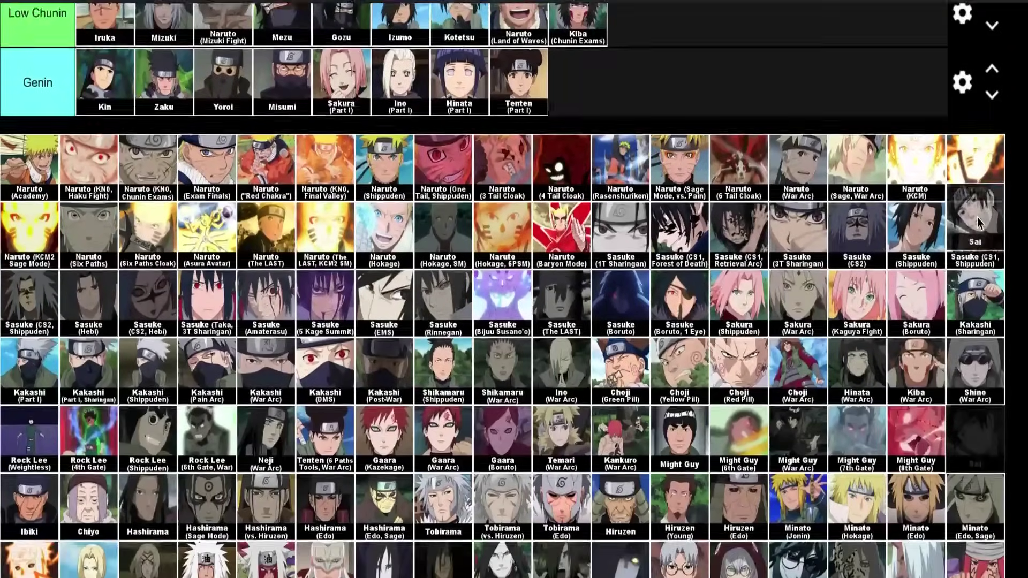
pyautogui.scroll(1, 803, 342)
pyautogui.scroll(5, 803, 342)
pyautogui.moveTo(803, 342); pyautogui.dragTo(803, 145)
pyautogui.scroll(3, 822, 316)
pyautogui.scroll(-3, 728, 520)
pyautogui.scroll(5, 728, 519)
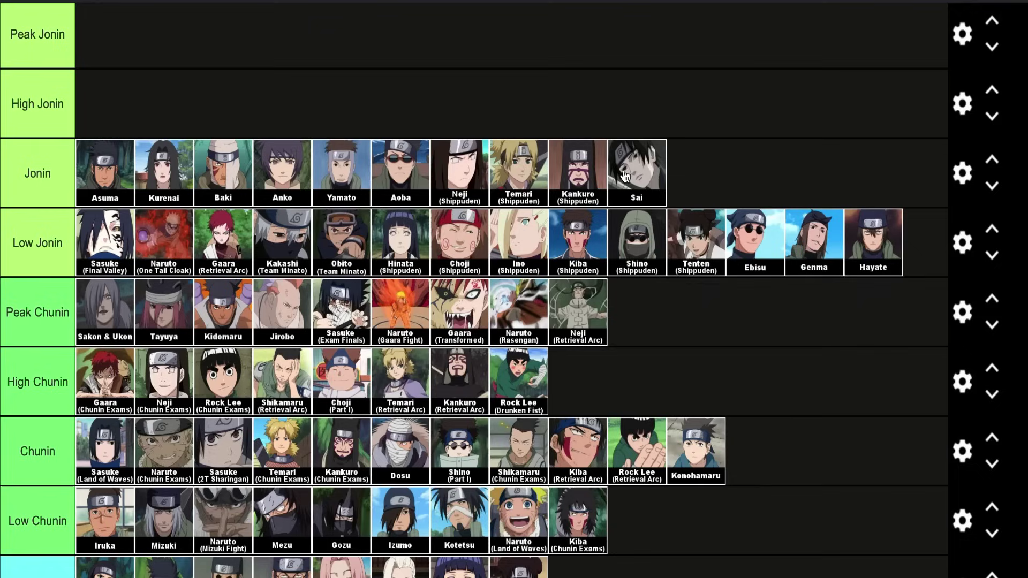
pyautogui.scroll(1, 538, 251)
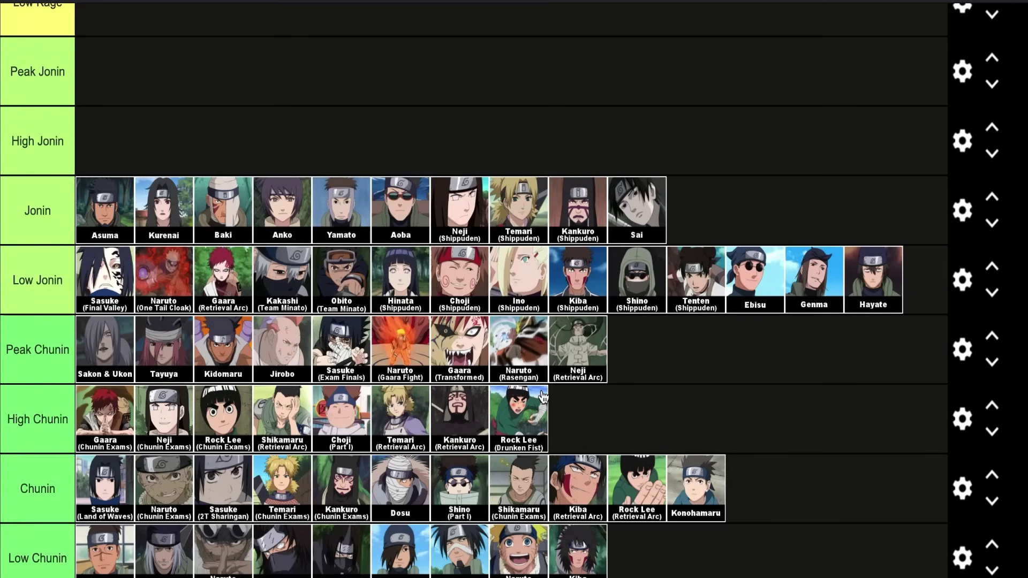
# Find the untransformed Jugo among the unranked characters and place him in the Jonin tier after Sai
pyautogui.scroll(-7, 543, 396)
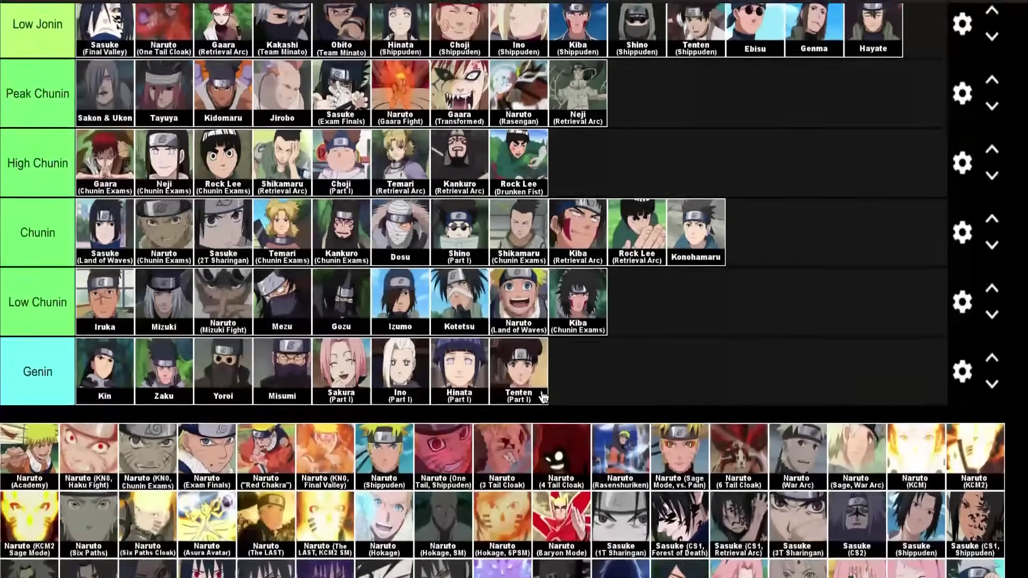
pyautogui.scroll(-8, 541, 397)
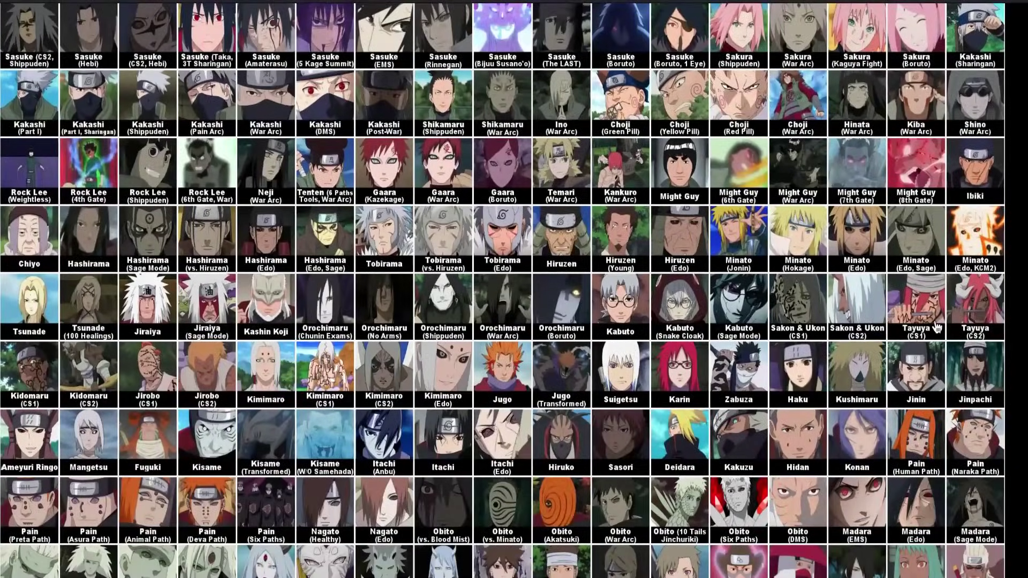
pyautogui.scroll(1, 509, 379)
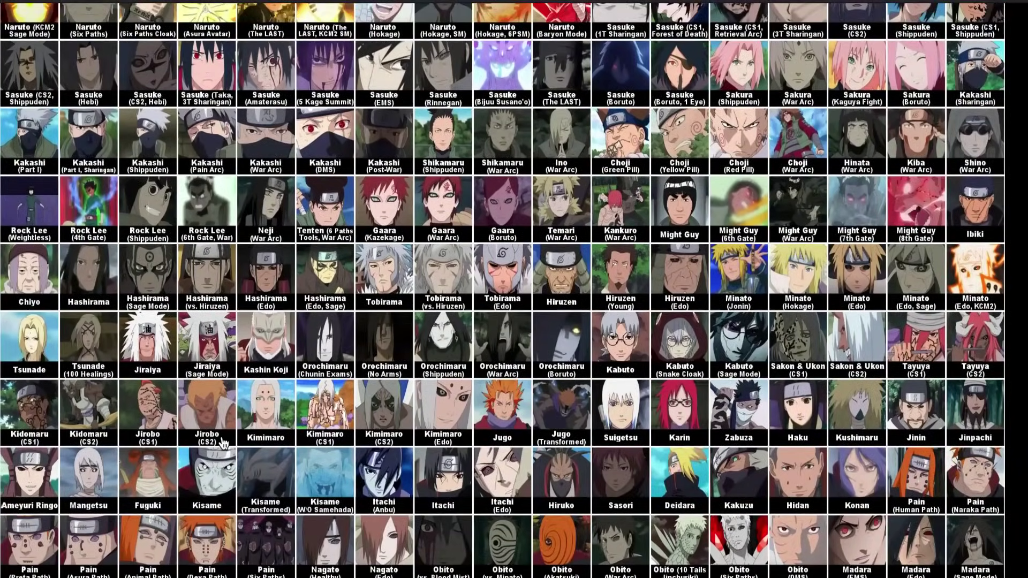
pyautogui.scroll(4, 223, 442)
pyautogui.scroll(-7, 223, 442)
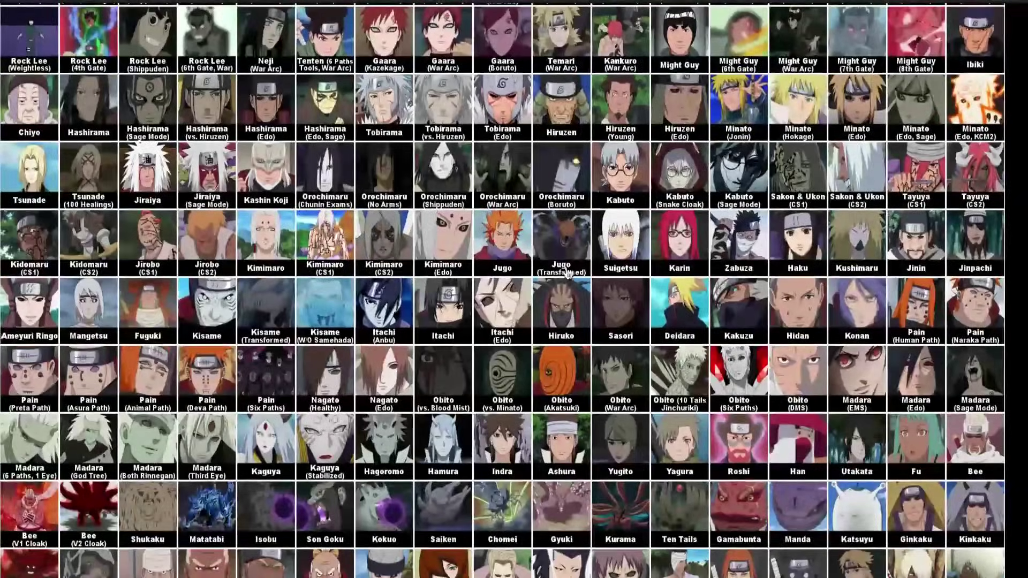
pyautogui.scroll(11, 522, 233)
pyautogui.moveTo(506, 247); pyautogui.dragTo(744, 219)
pyautogui.scroll(6, 720, 198)
# Move Suigetsu from the unranked characters to the Jonin tier after Jugo
pyautogui.scroll(-13, 743, 220)
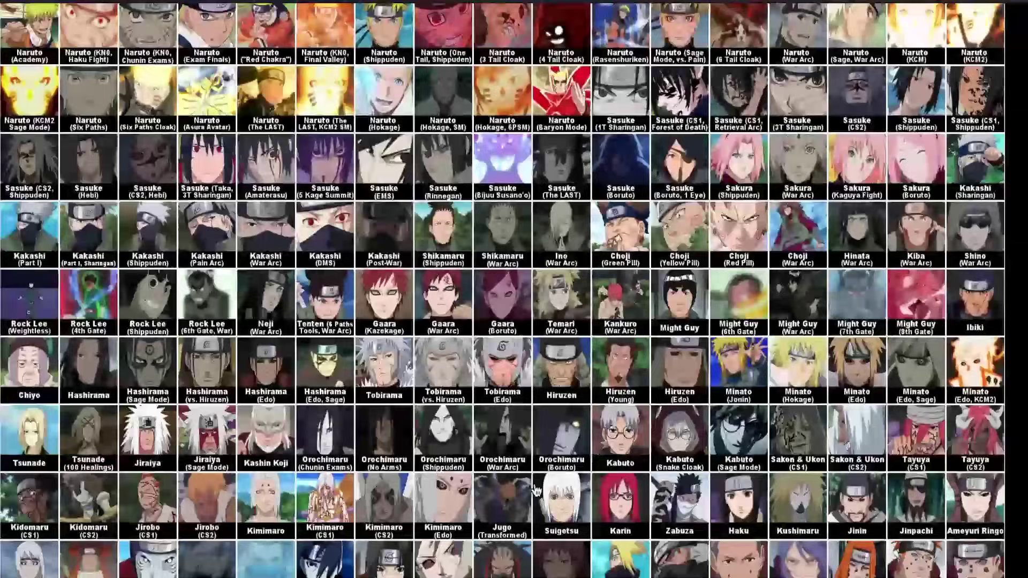
pyautogui.scroll(3, 642, 472)
pyautogui.moveTo(580, 512); pyautogui.dragTo(871, 66)
pyautogui.scroll(7, 760, 268)
pyautogui.scroll(1, 873, 75)
# Move Karin from the unranked characters to the Jonin tier after Suigetsu
pyautogui.scroll(-15, 870, 67)
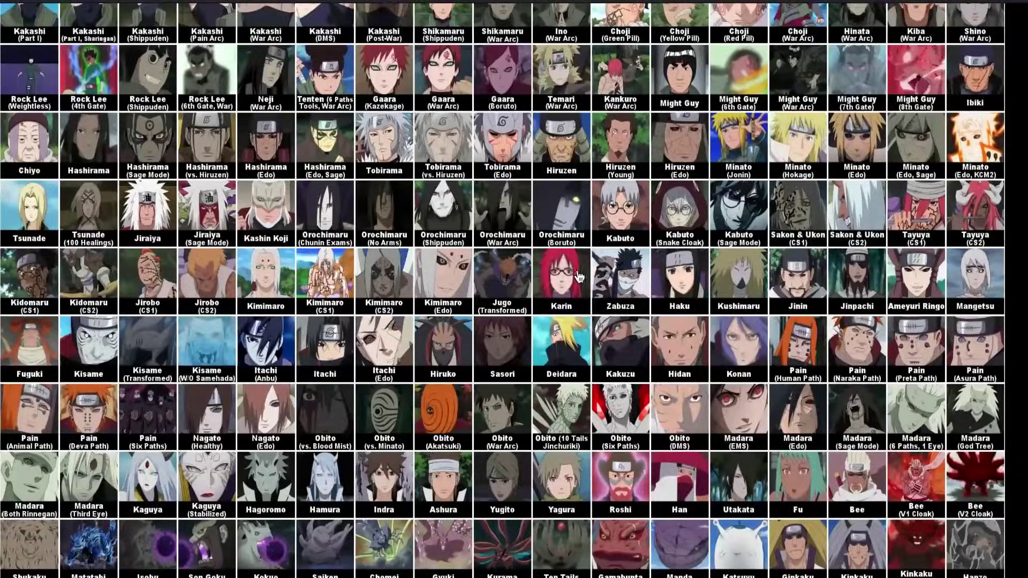
pyautogui.scroll(3, 610, 272)
pyautogui.moveTo(581, 273); pyautogui.dragTo(829, 470)
pyautogui.scroll(12, 613, 271)
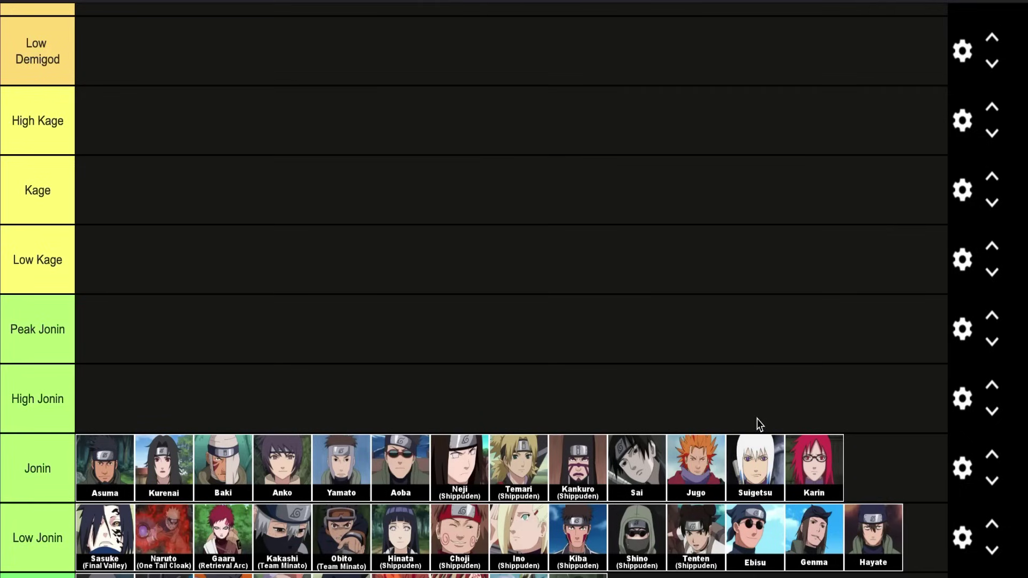
pyautogui.scroll(-1, 764, 487)
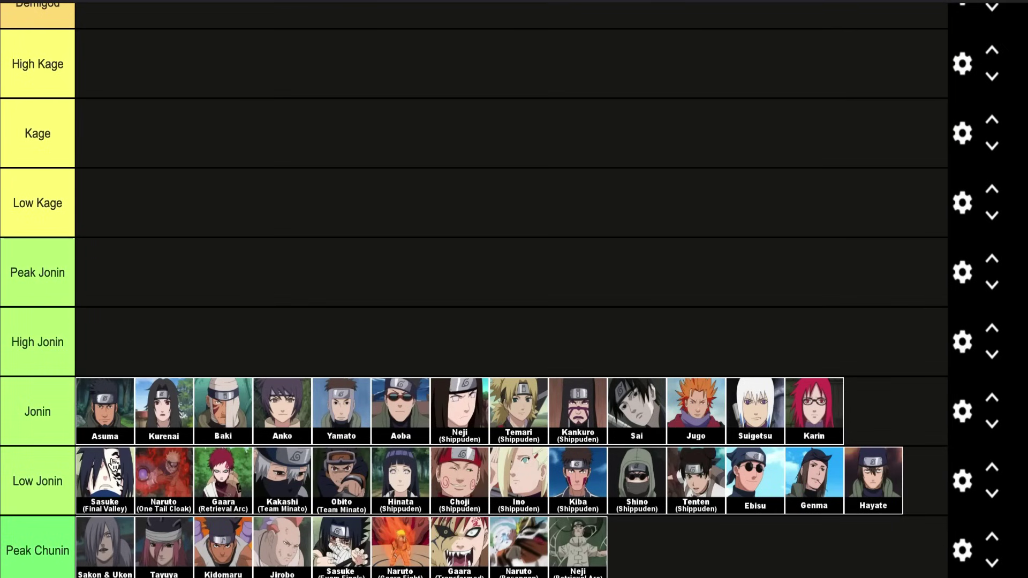
pyautogui.scroll(-1, 114, 466)
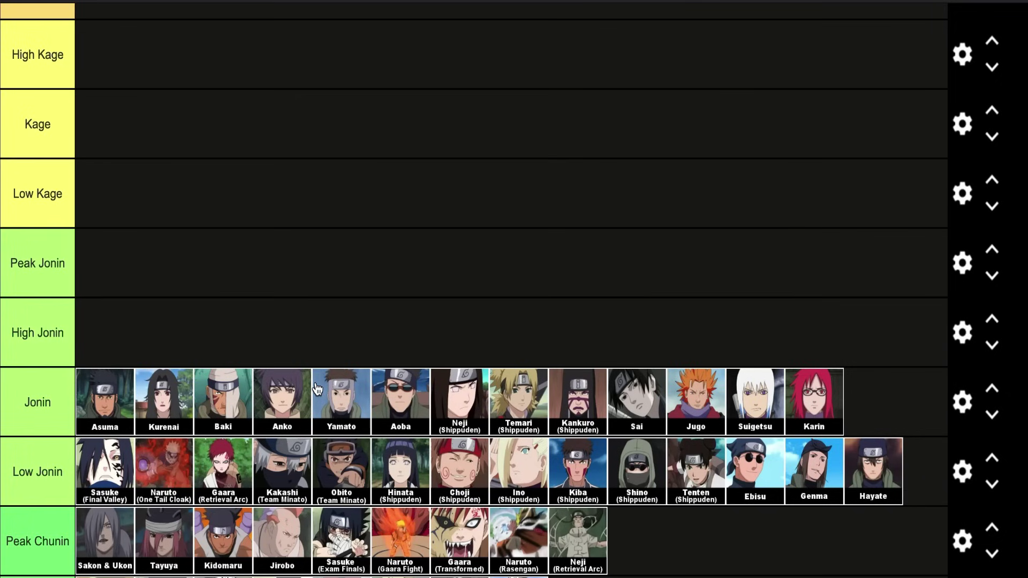
# Place Kakashi (Part I) from the unranked characters as the first entry in the empty High Jonin tier
pyautogui.scroll(-15, 317, 389)
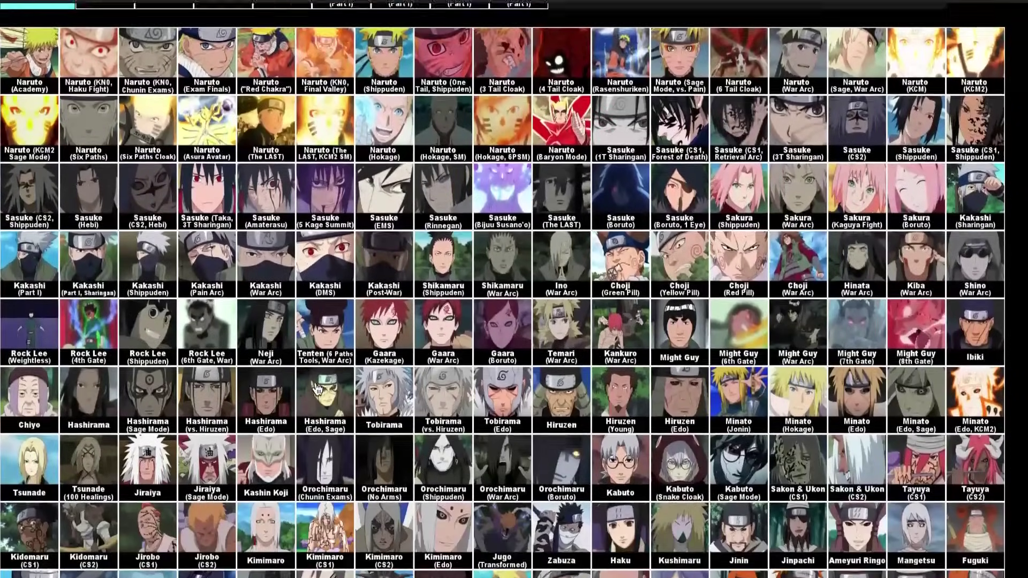
pyautogui.scroll(5, 45, 243)
pyautogui.moveTo(46, 244); pyautogui.dragTo(137, 169)
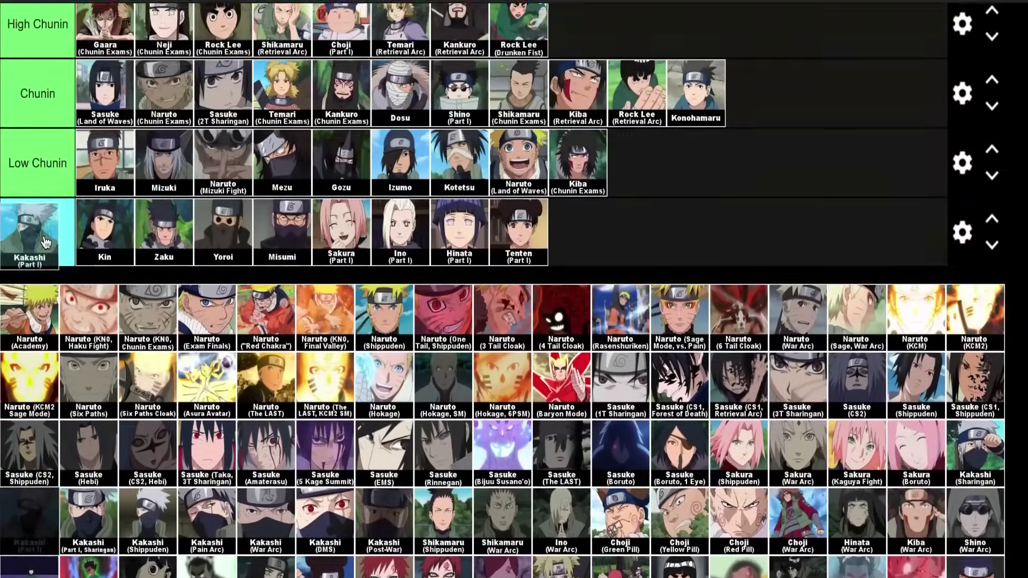
pyautogui.scroll(8, 129, 238)
# Find Zabuza among the unranked characters and place him in the High Jonin tier after Kakashi (Part I)
pyautogui.scroll(-10, 140, 192)
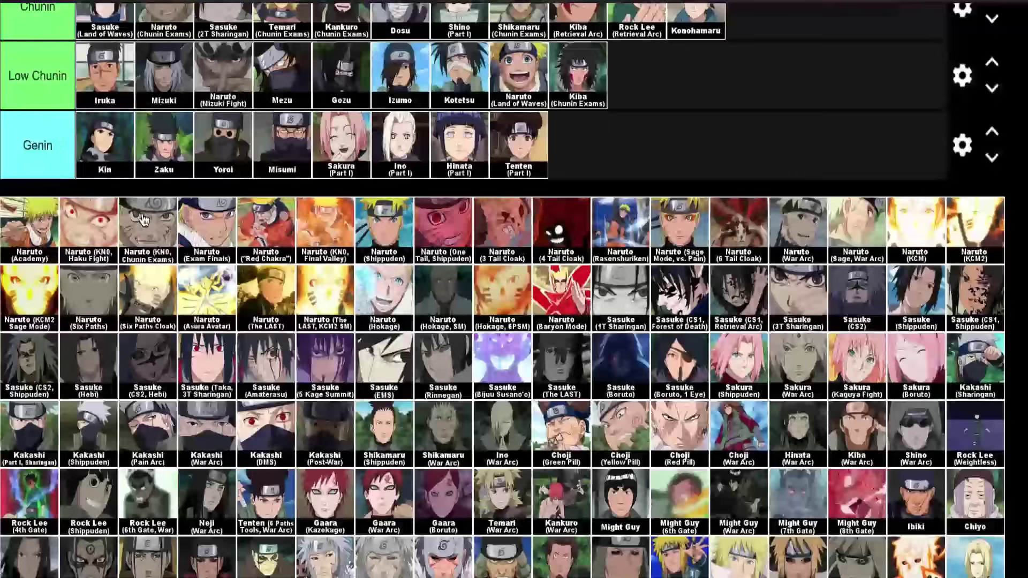
pyautogui.scroll(-3, 255, 529)
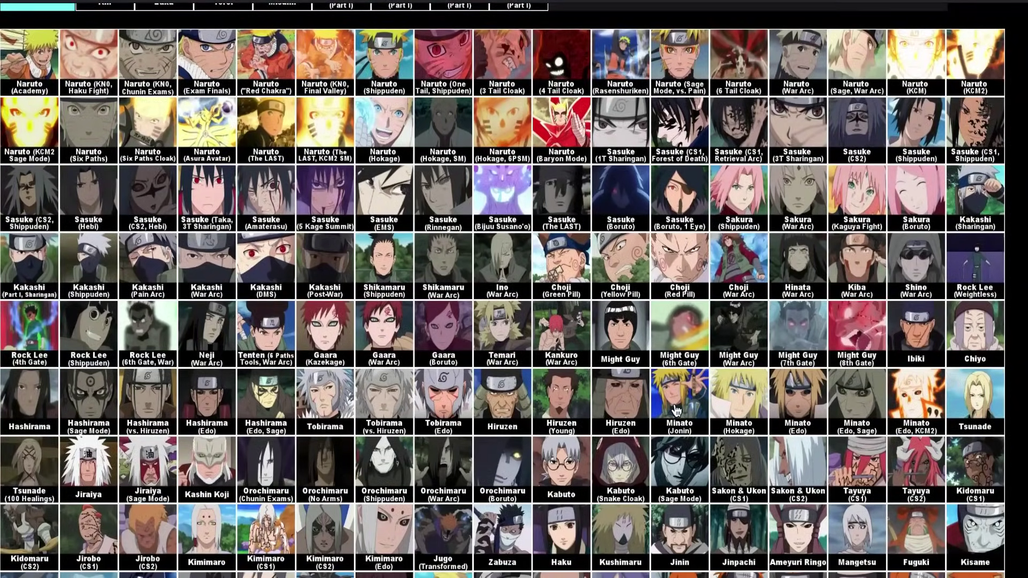
pyautogui.scroll(-7, 676, 411)
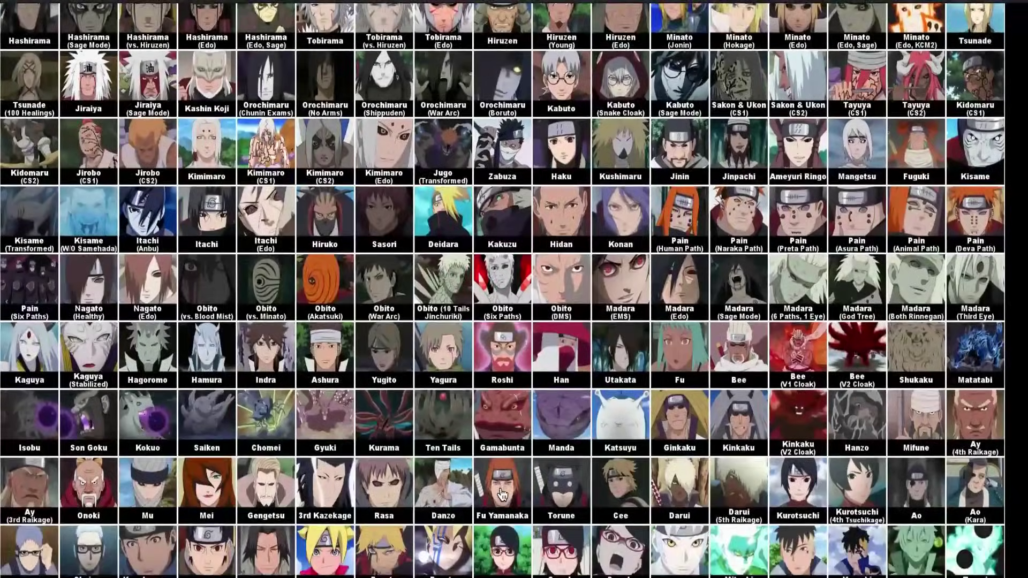
pyautogui.scroll(5, 502, 494)
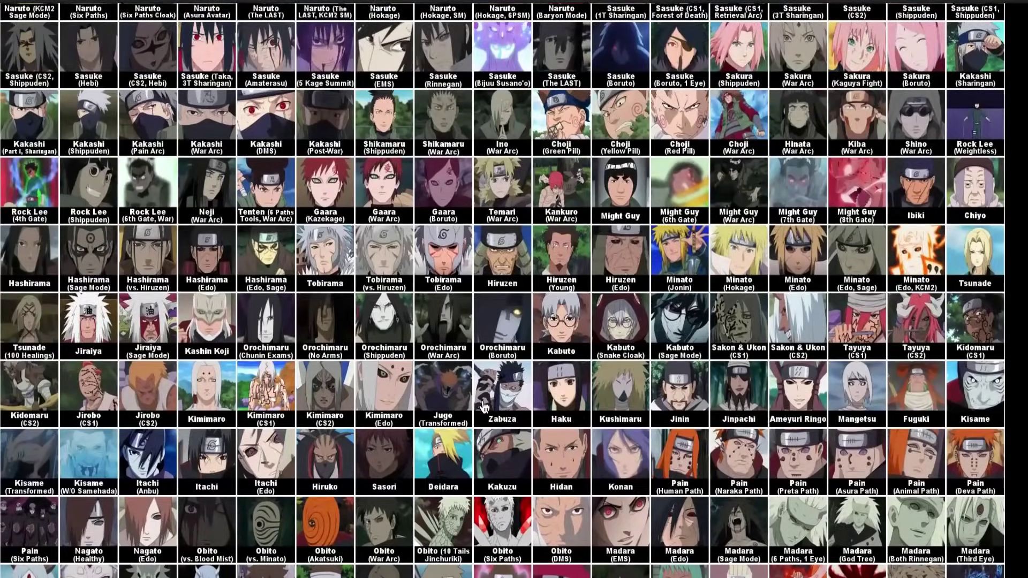
pyautogui.moveTo(483, 408); pyautogui.dragTo(347, 348)
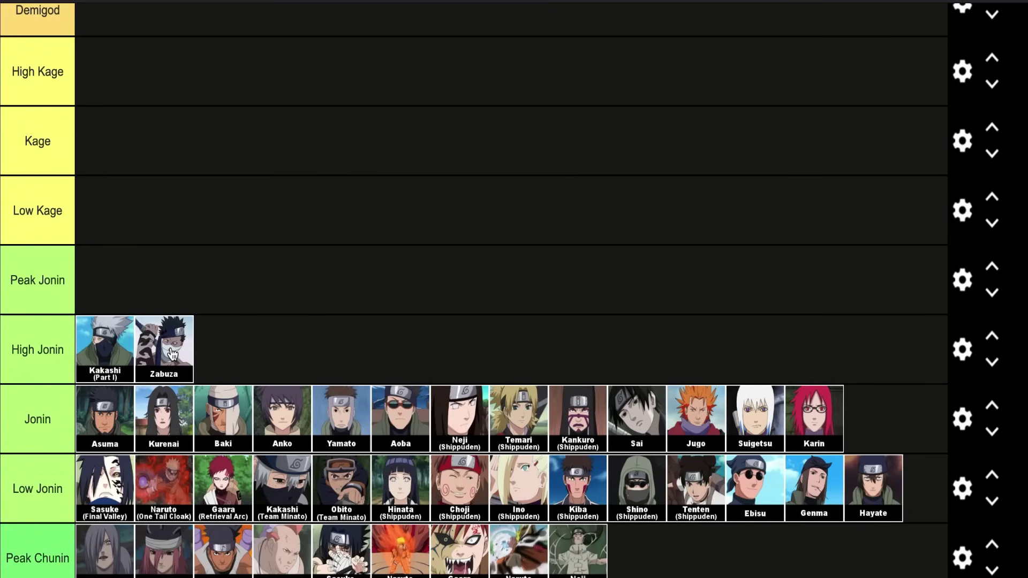
pyautogui.scroll(-14, 173, 354)
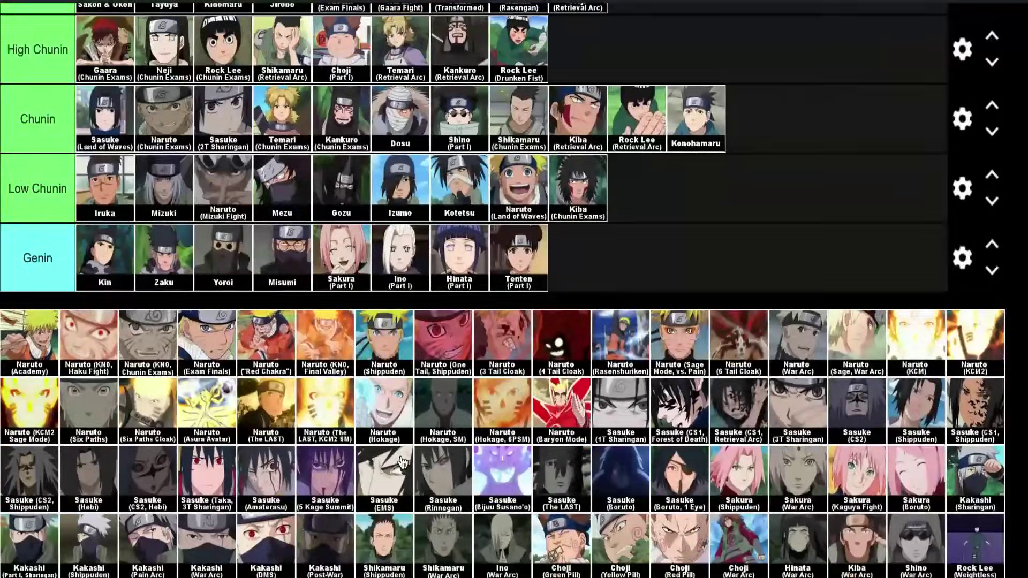
# Place Haku from the unranked characters into the High Jonin tier, after Zabuza
pyautogui.scroll(-5, 569, 467)
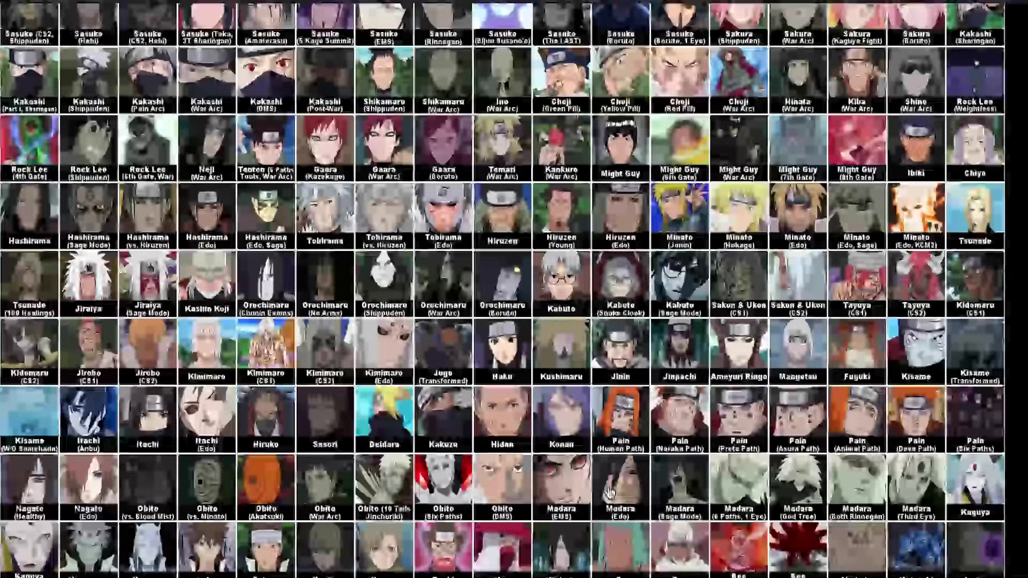
pyautogui.scroll(1, 642, 285)
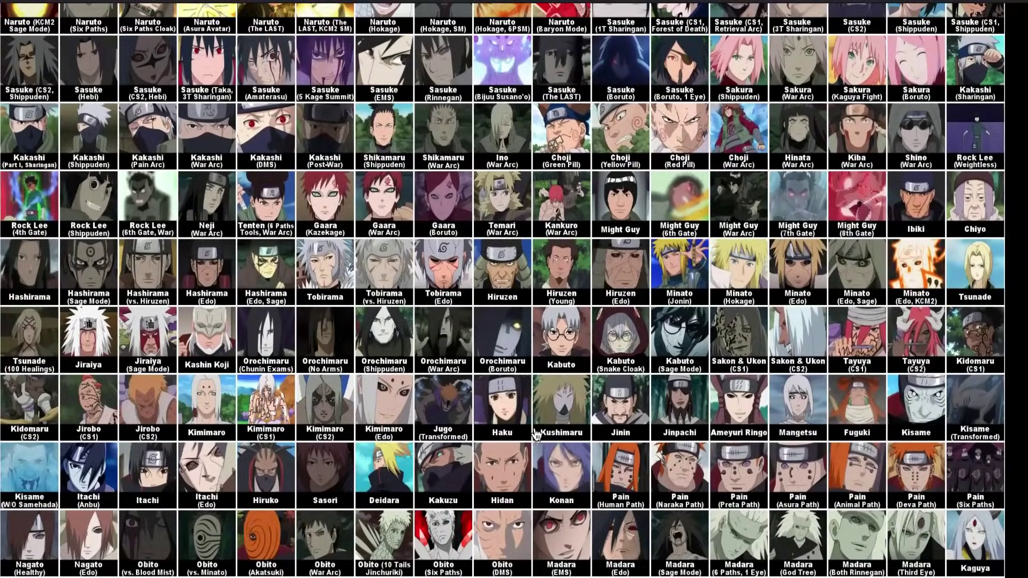
pyautogui.moveTo(529, 426); pyautogui.dragTo(299, 463)
pyautogui.scroll(11, 471, 386)
pyautogui.scroll(9, 428, 402)
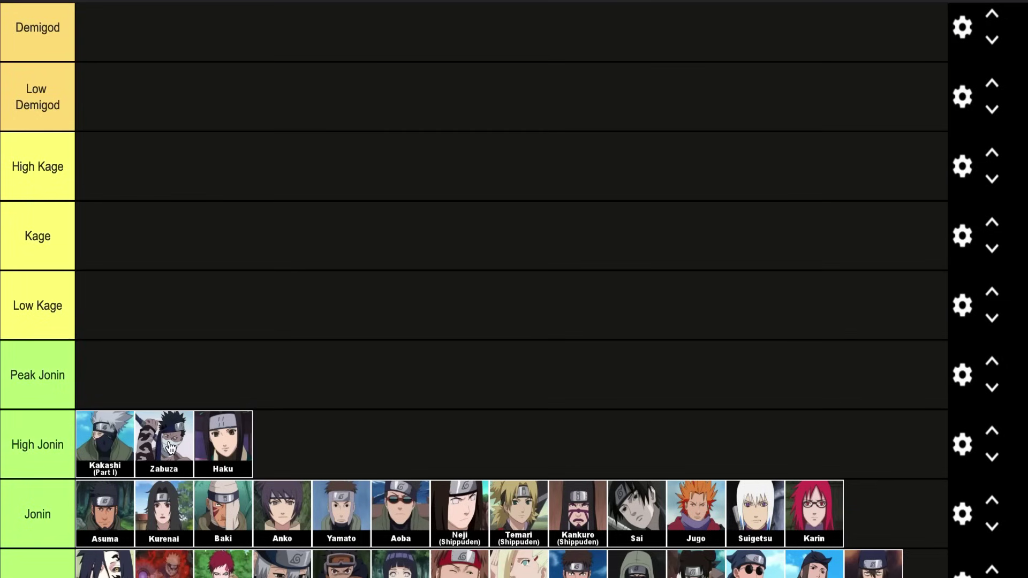
# Place Naruto (KN0, Haku Fight) from the unranked characters into the High Jonin tier, after Haku
pyautogui.scroll(-1, 171, 447)
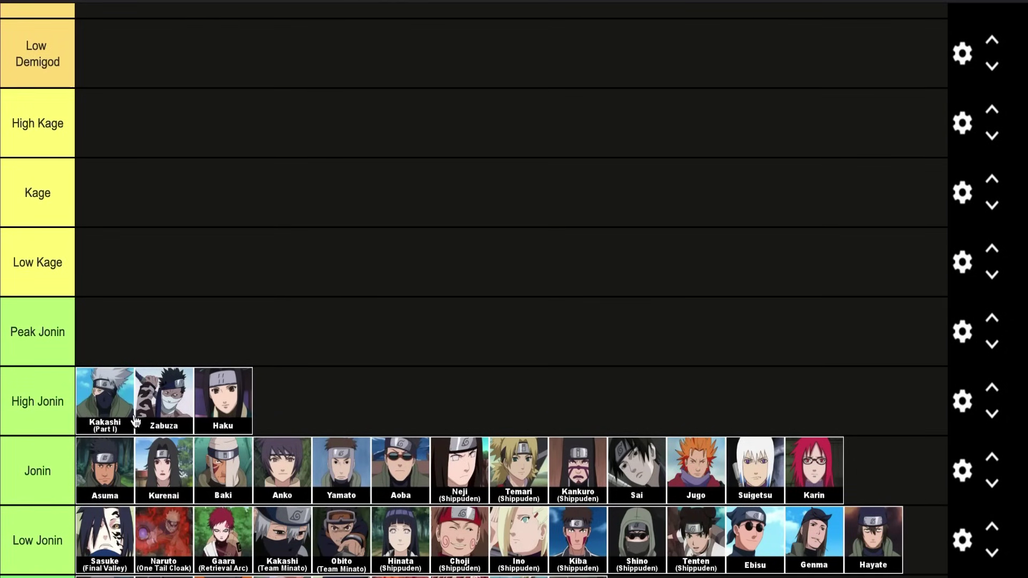
pyautogui.scroll(-15, 150, 422)
pyautogui.scroll(5, 138, 413)
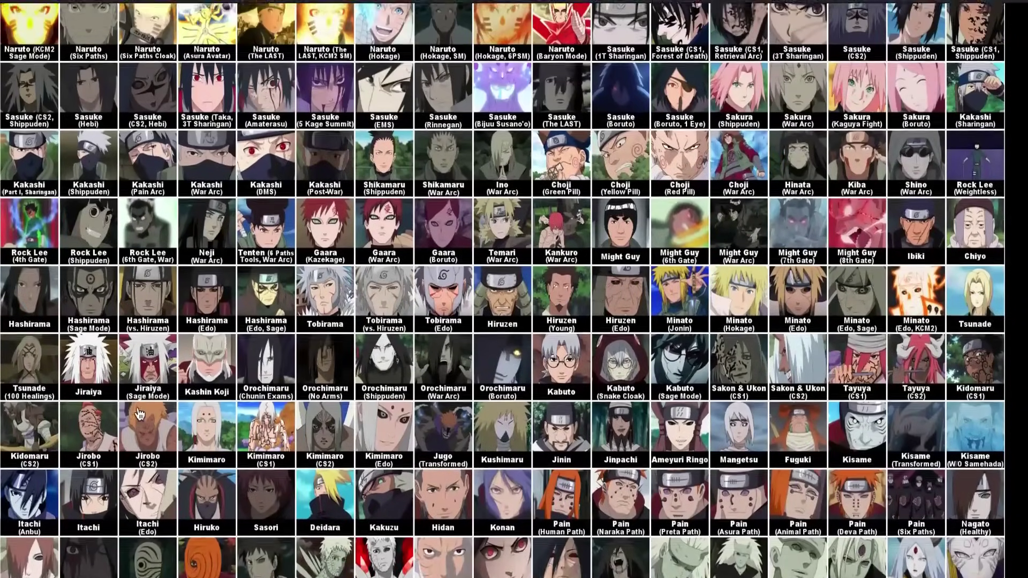
pyautogui.scroll(5, 138, 414)
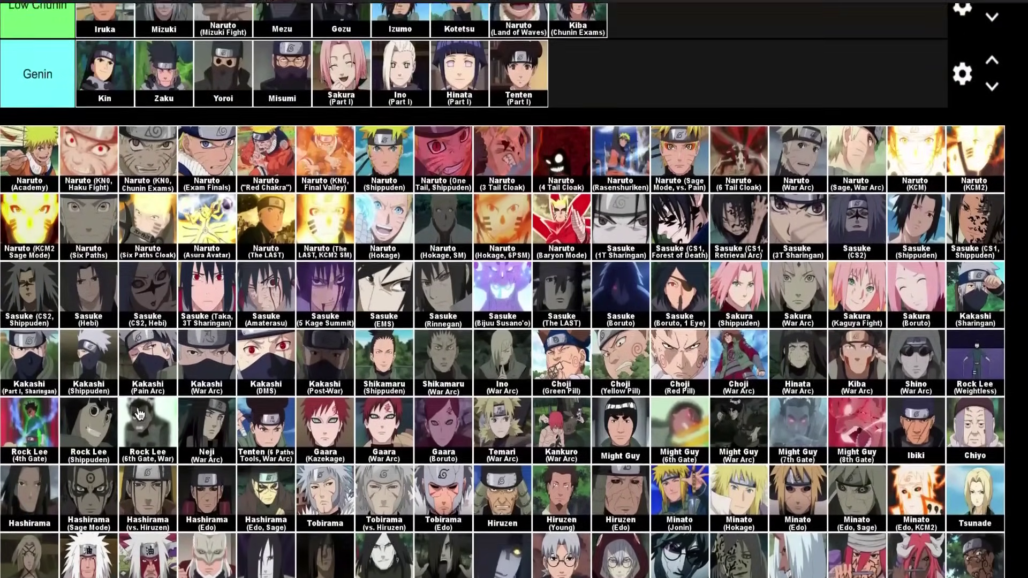
pyautogui.moveTo(112, 244); pyautogui.dragTo(360, 265)
pyautogui.scroll(12, 109, 226)
pyautogui.scroll(4, 108, 226)
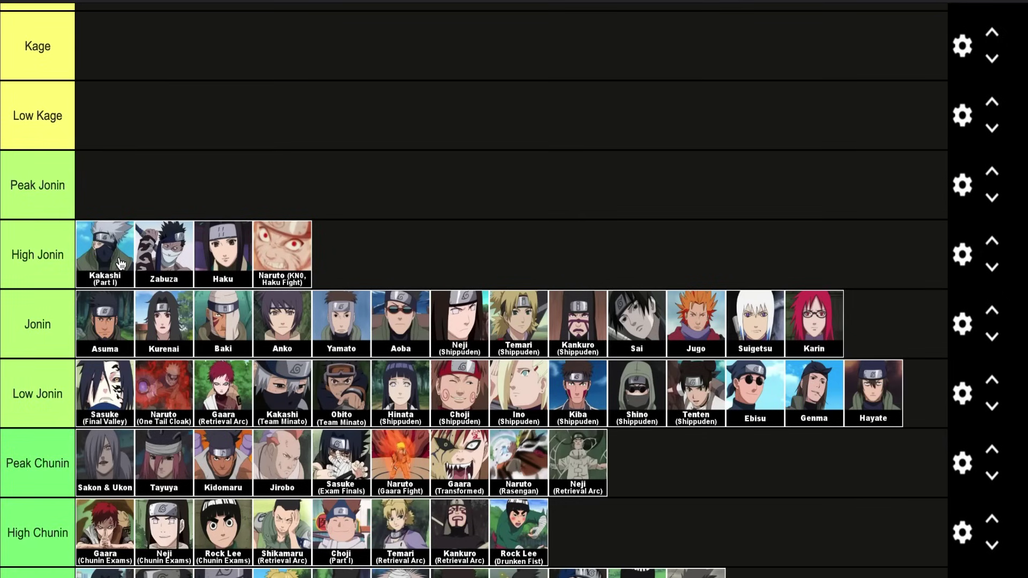
# Add the unranked basic Kabuto portrait to the High Jonin tier, after Naruto (KN0, Haku Fight)
pyautogui.scroll(-15, 121, 264)
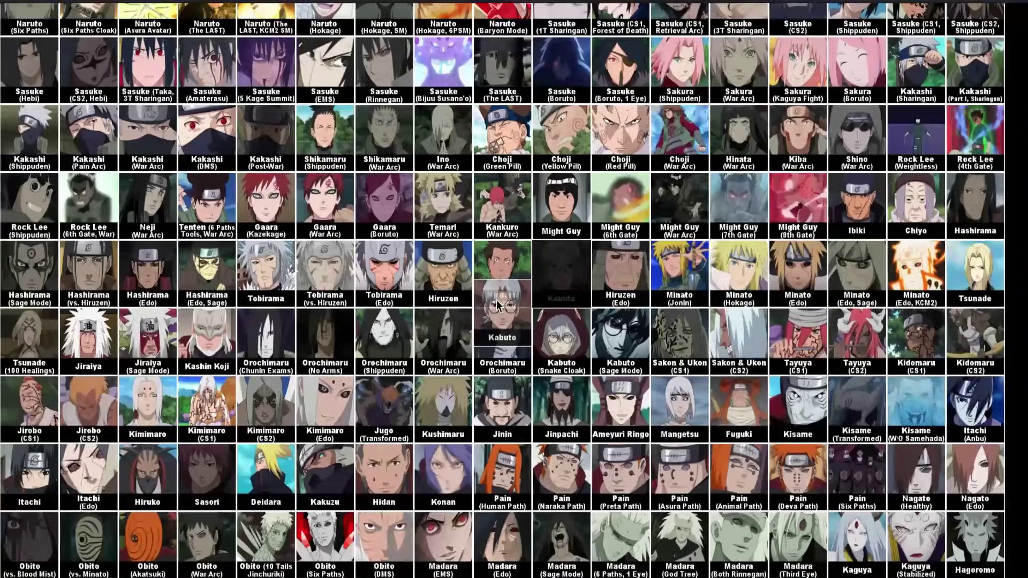
pyautogui.scroll(10, 498, 305)
pyautogui.moveTo(498, 321); pyautogui.dragTo(371, 222)
pyautogui.scroll(5, 498, 305)
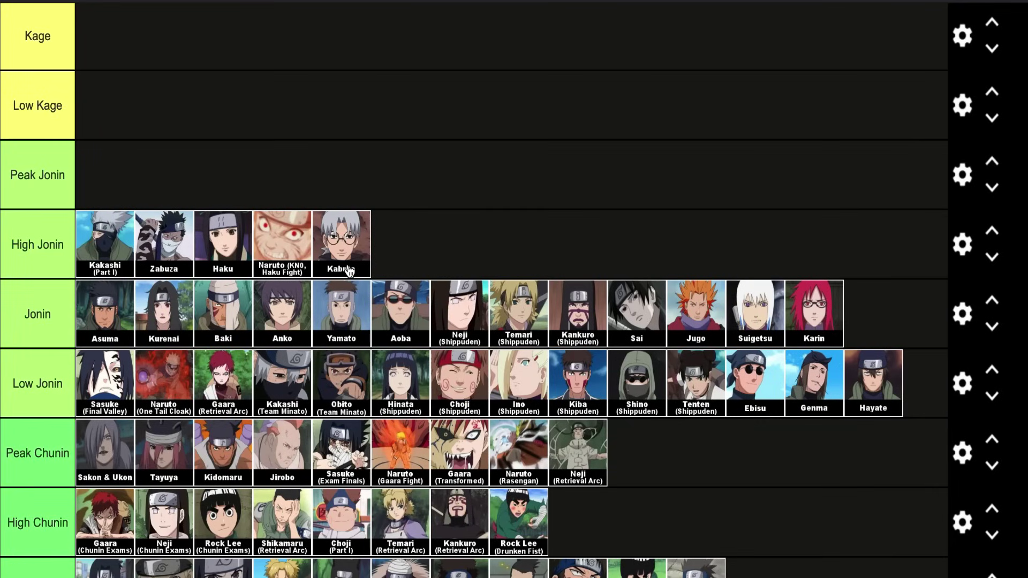
# Add the unranked base version of Might Guy to the High Jonin tier, after Kabuto
pyautogui.scroll(-1, 347, 271)
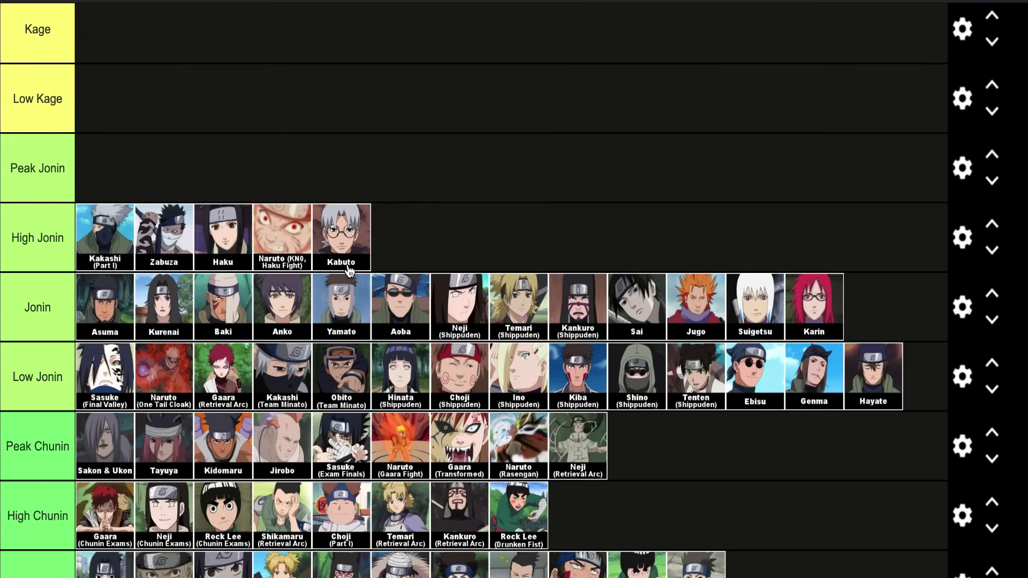
pyautogui.scroll(-15, 348, 271)
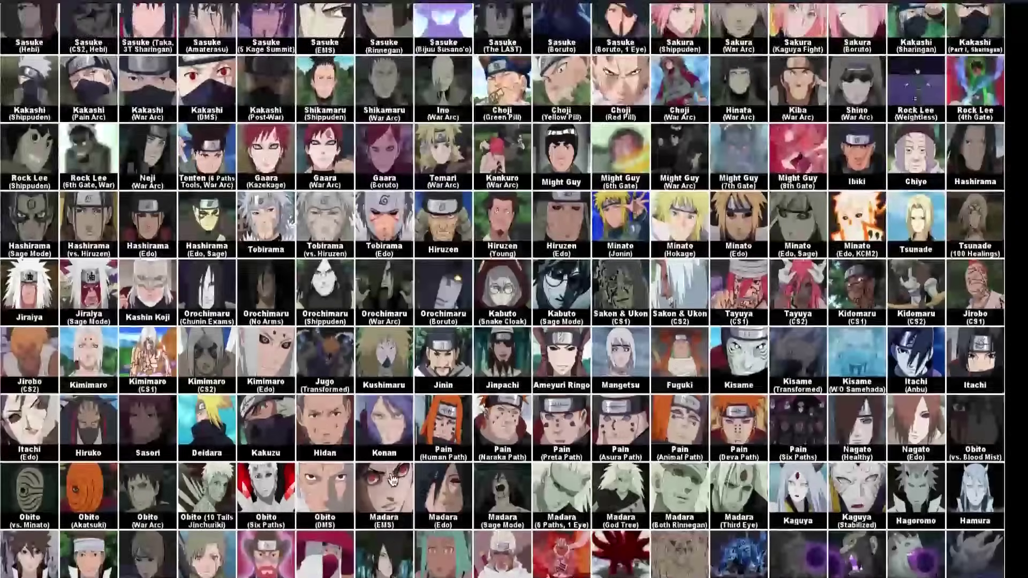
pyautogui.scroll(3, 459, 296)
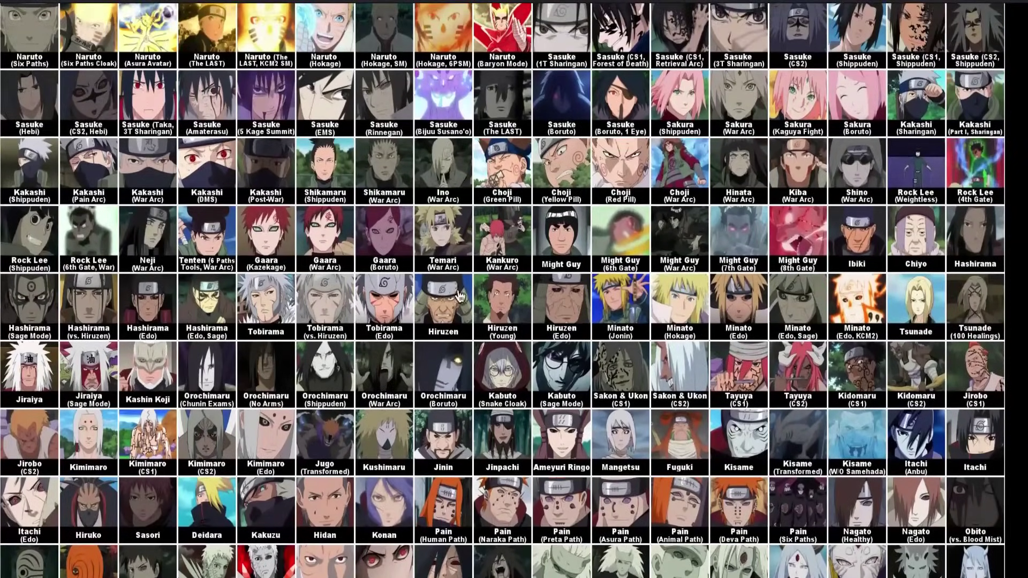
pyautogui.moveTo(549, 243); pyautogui.dragTo(515, 250)
pyautogui.scroll(5, 518, 252)
pyautogui.scroll(10, 518, 252)
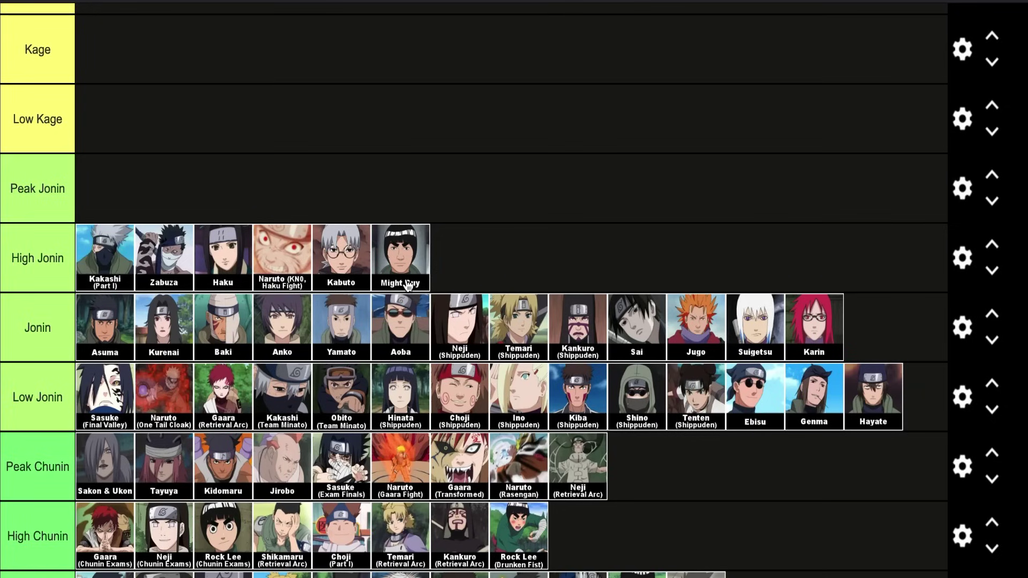
# Rank Naruto (Shippuden) in the High Jonin tier, directly after Might Guy
pyautogui.scroll(7, 383, 264)
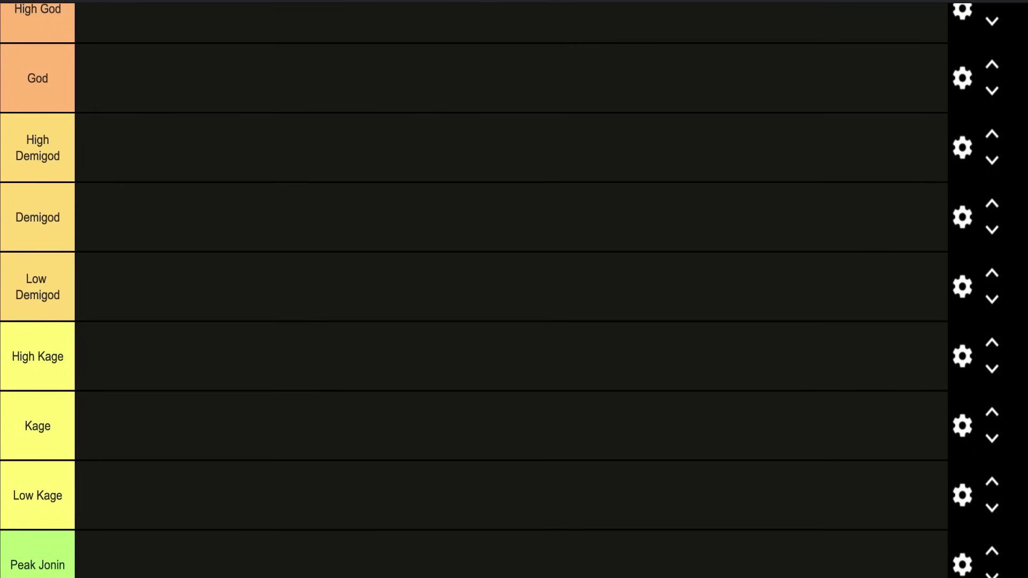
pyautogui.scroll(-13, 276, 544)
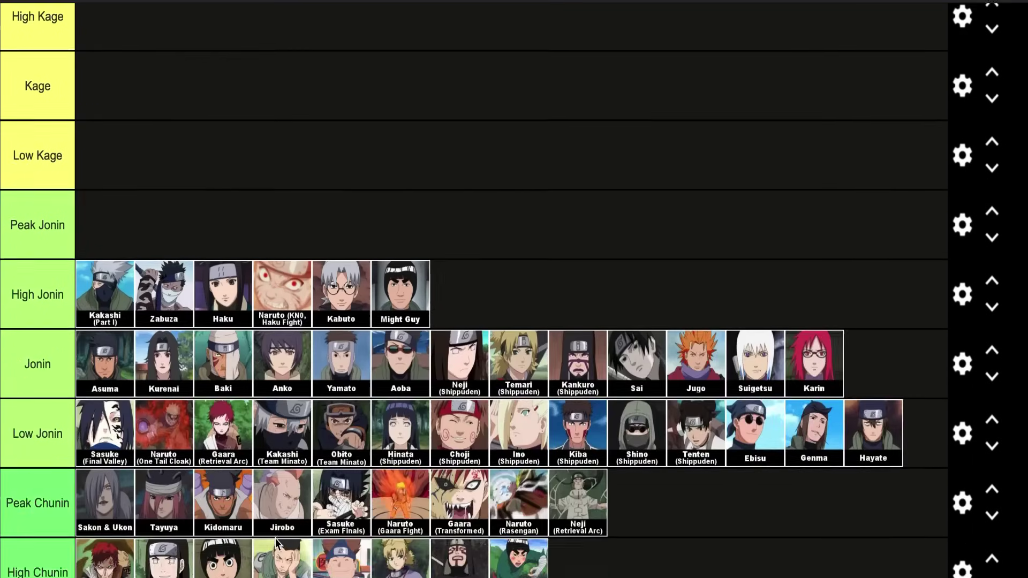
pyautogui.scroll(4, 381, 145)
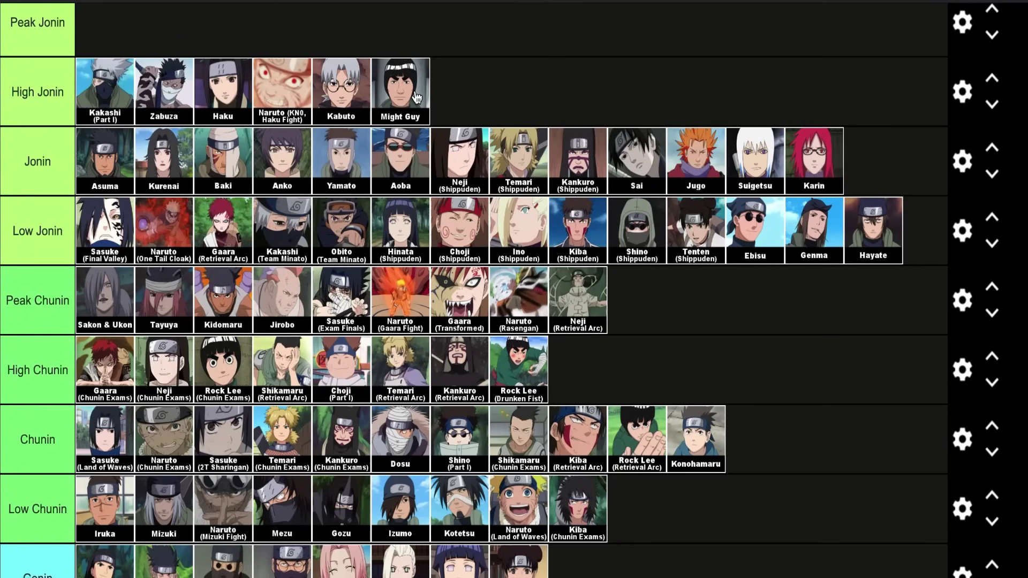
pyautogui.scroll(-1, 393, 132)
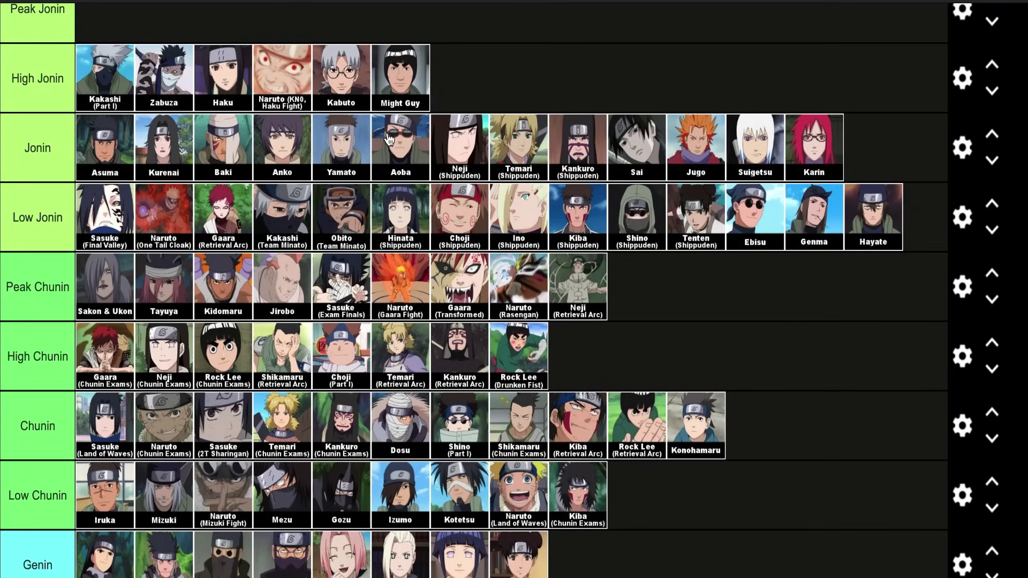
pyautogui.scroll(-7, 391, 257)
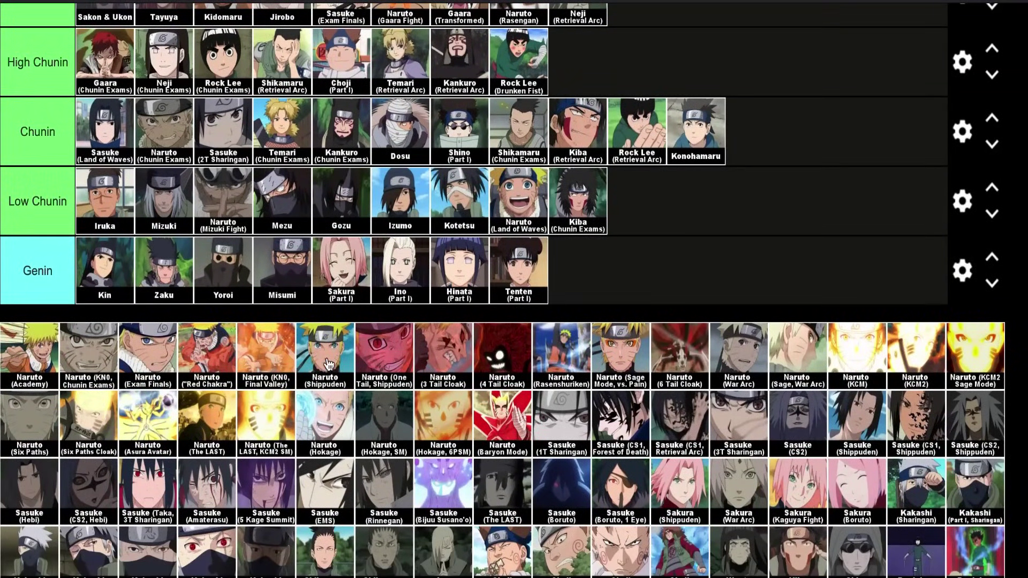
pyautogui.moveTo(317, 364); pyautogui.dragTo(471, 270)
pyautogui.scroll(11, 329, 355)
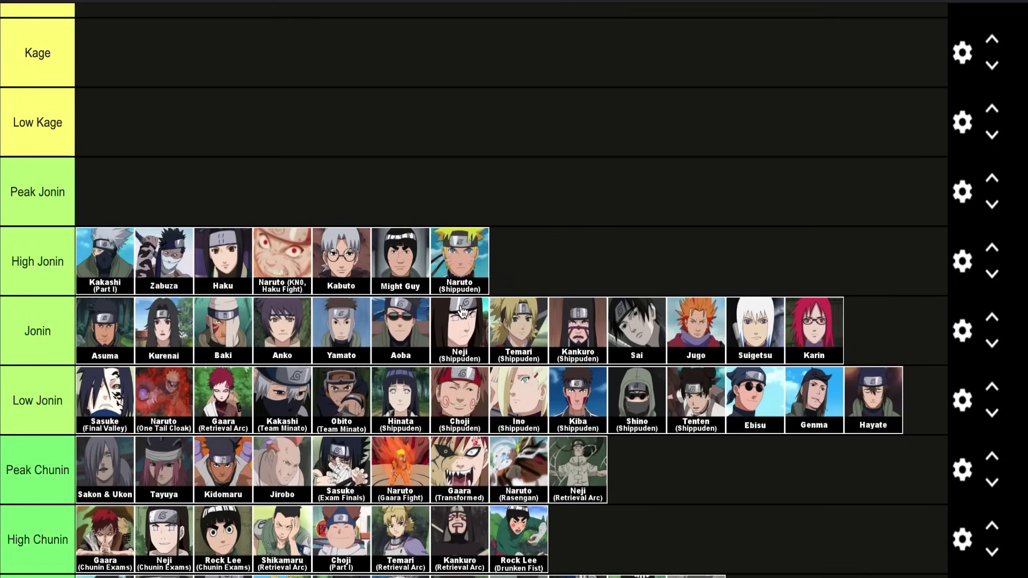
# Reorder the Low Jonin tier so that Tenten (Shippuden) comes before Shino (Shippuden)
pyautogui.scroll(-2, 458, 321)
pyautogui.scroll(-2, 454, 336)
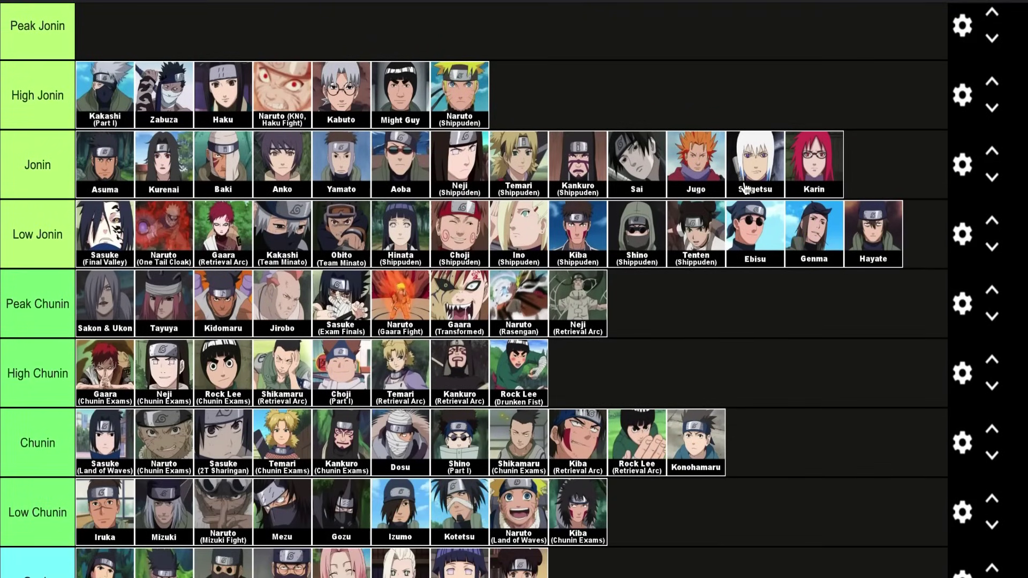
pyautogui.moveTo(671, 228); pyautogui.dragTo(588, 247)
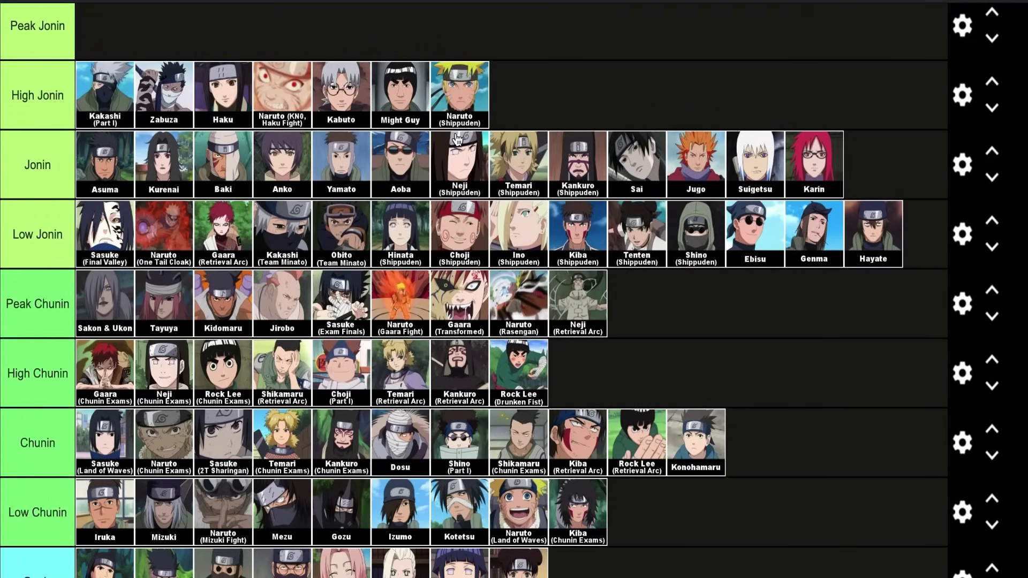
# Rank Sakura (Shippuden) in the High Jonin tier, directly after Naruto (Shippuden)
pyautogui.scroll(4, 460, 141)
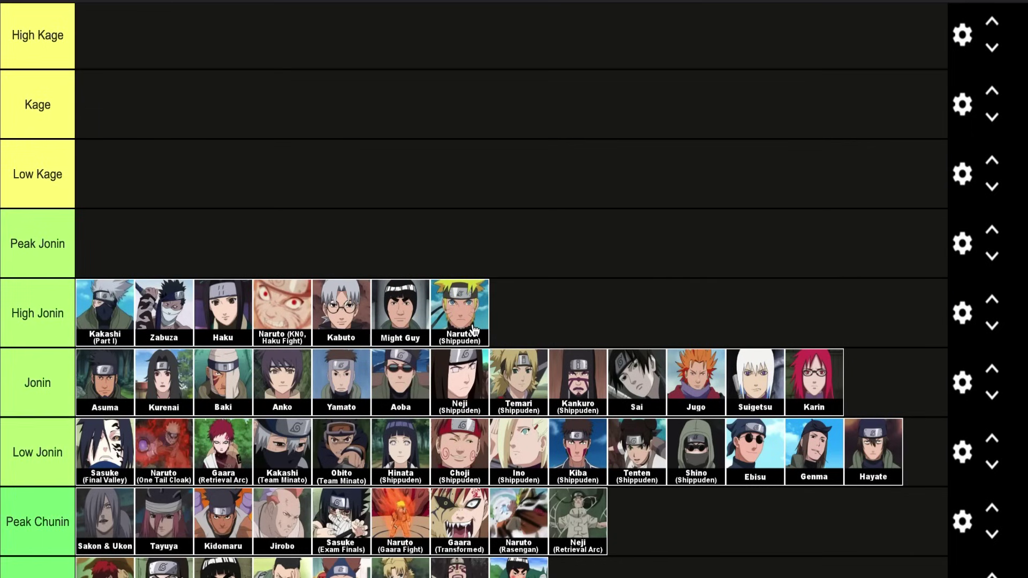
pyautogui.scroll(-10, 474, 330)
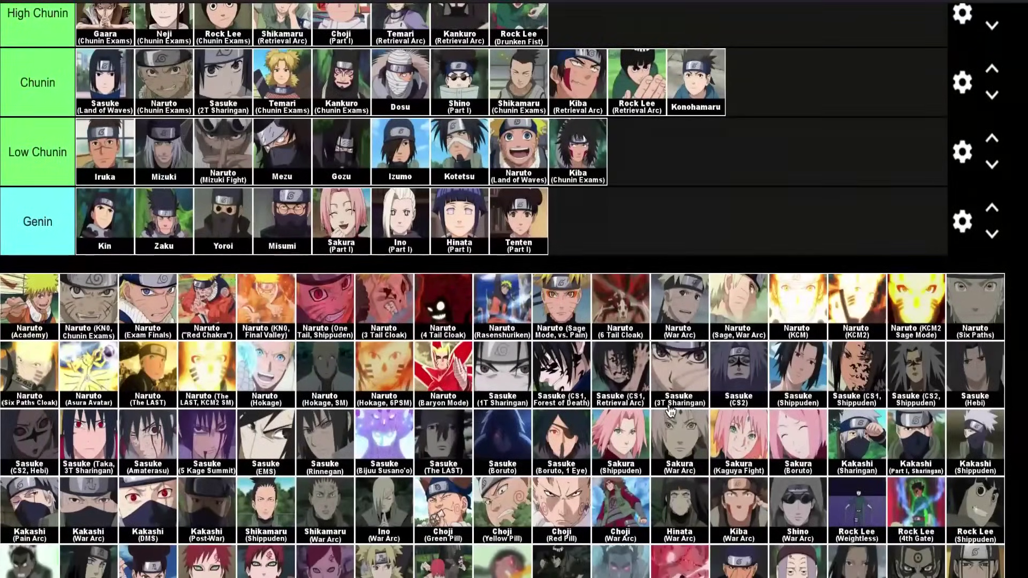
pyautogui.moveTo(630, 452); pyautogui.dragTo(682, 114)
pyautogui.scroll(7, 650, 375)
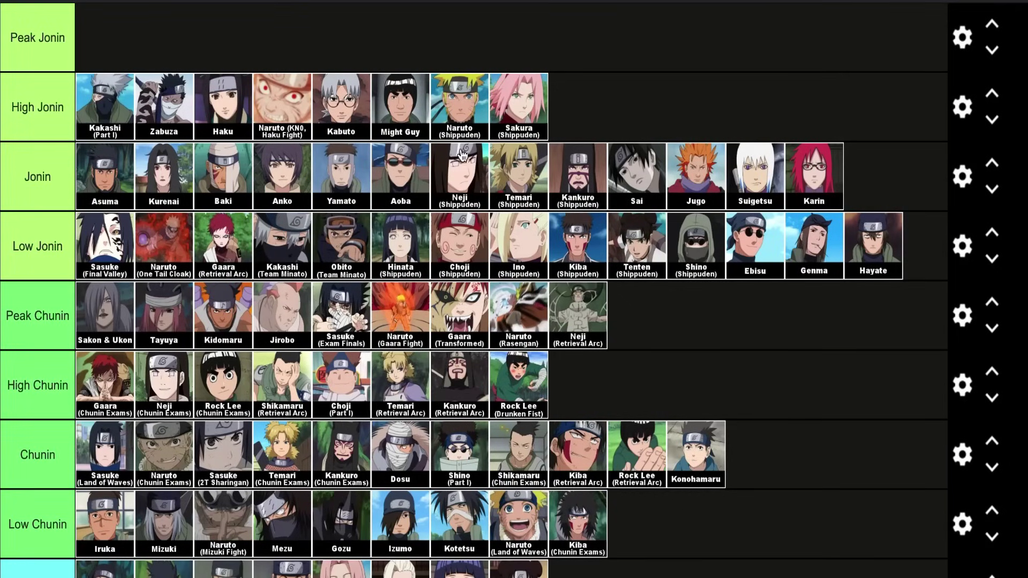
pyautogui.scroll(3, 369, 384)
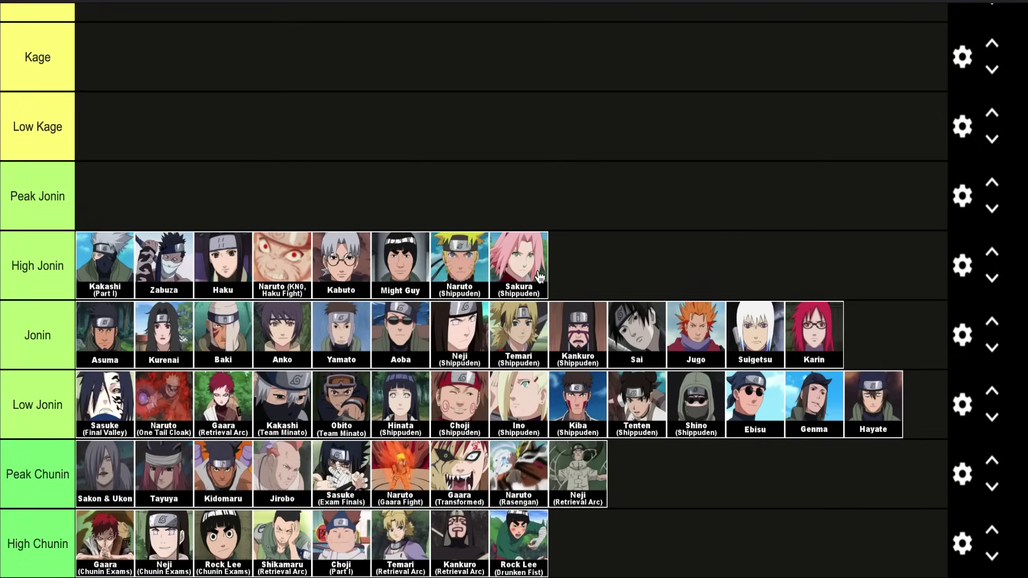
# Place Shikamaru (Shippuden) from the unranked characters into the High Jonin tier, after Sakura (Shippuden)
pyautogui.scroll(-10, 539, 277)
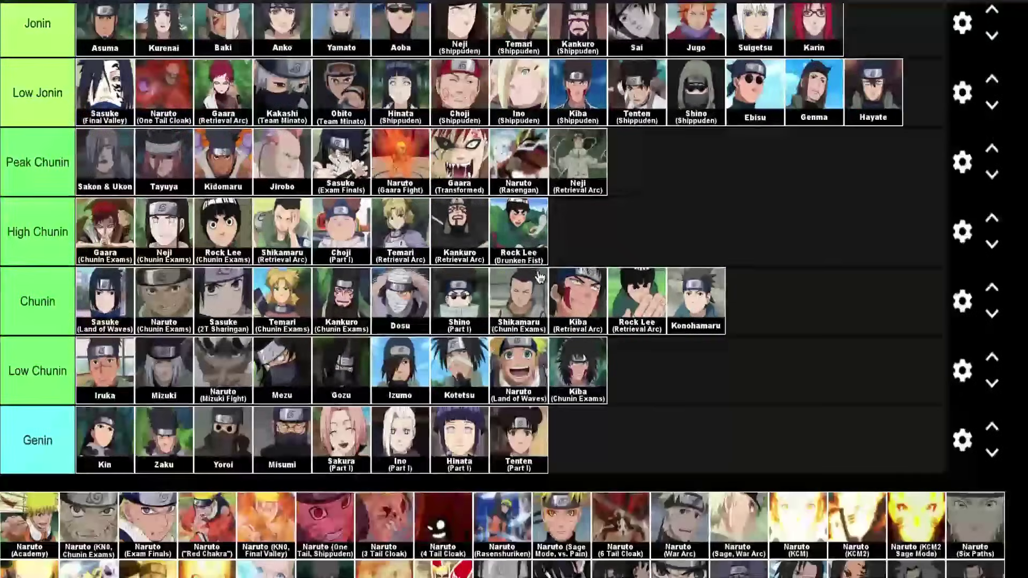
pyautogui.scroll(5, 540, 277)
pyautogui.scroll(-6, 539, 277)
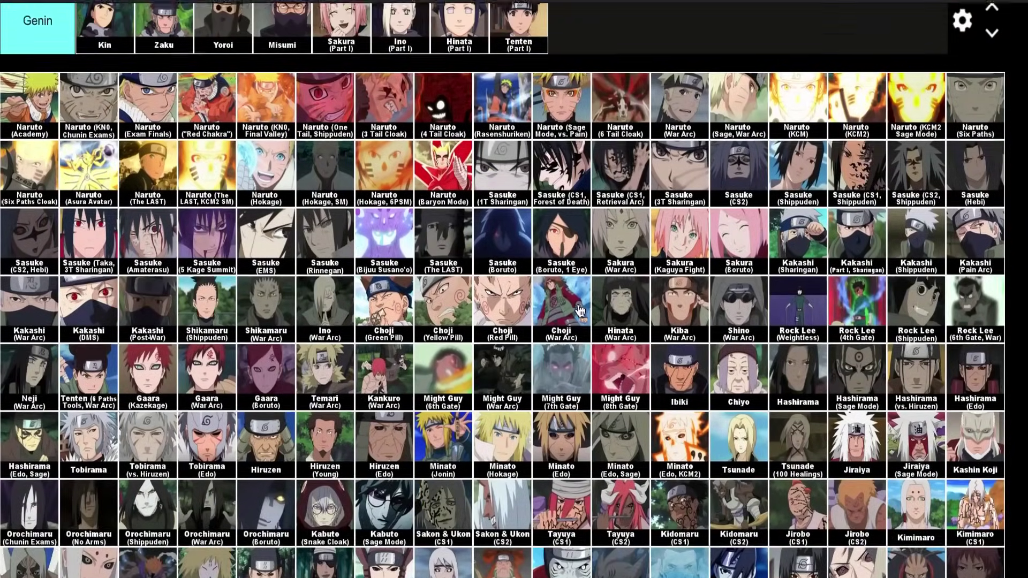
pyautogui.scroll(1, 581, 312)
pyautogui.moveTo(207, 351); pyautogui.dragTo(631, 224)
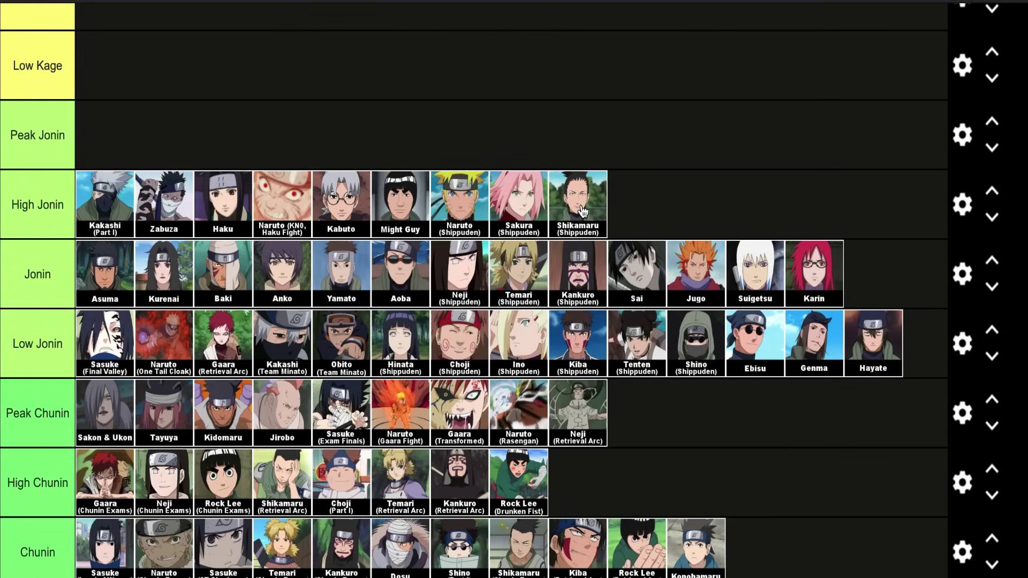
pyautogui.scroll(1, 583, 208)
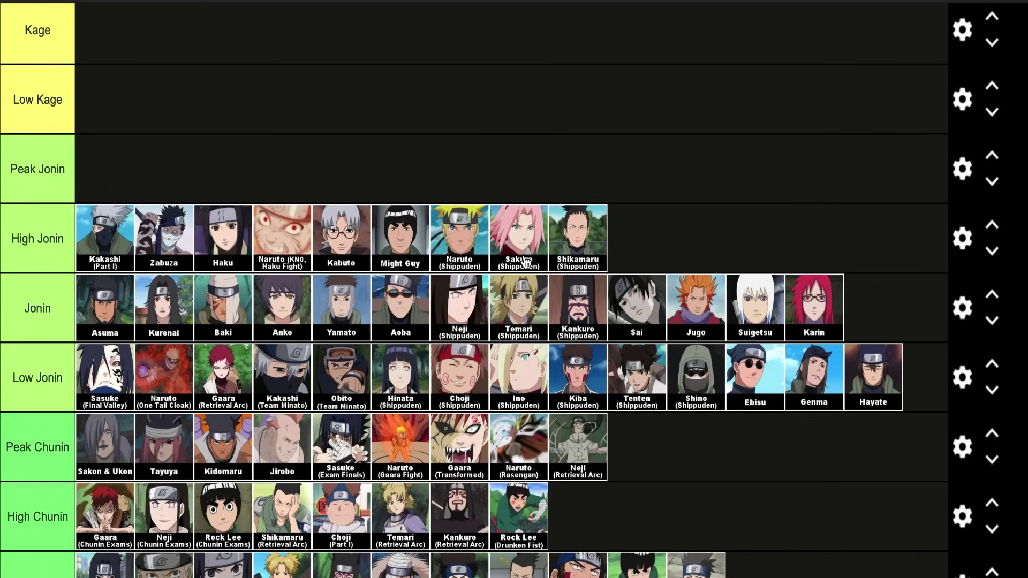
# Review the ranked tiers and the remaining unranked characters for further High Jonin candidates
pyautogui.scroll(-1, 506, 308)
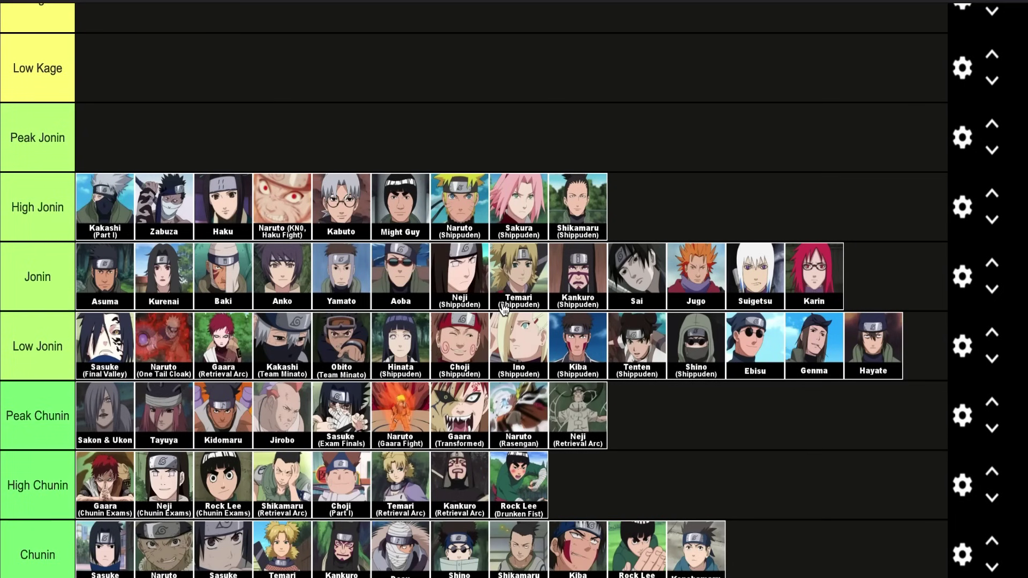
pyautogui.scroll(-3, 503, 308)
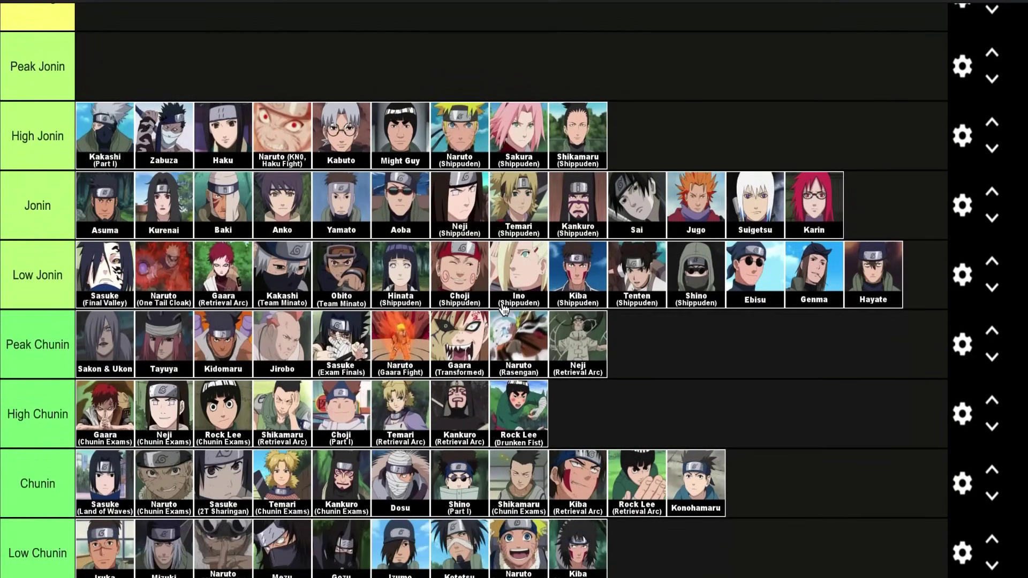
pyautogui.scroll(-1, 503, 310)
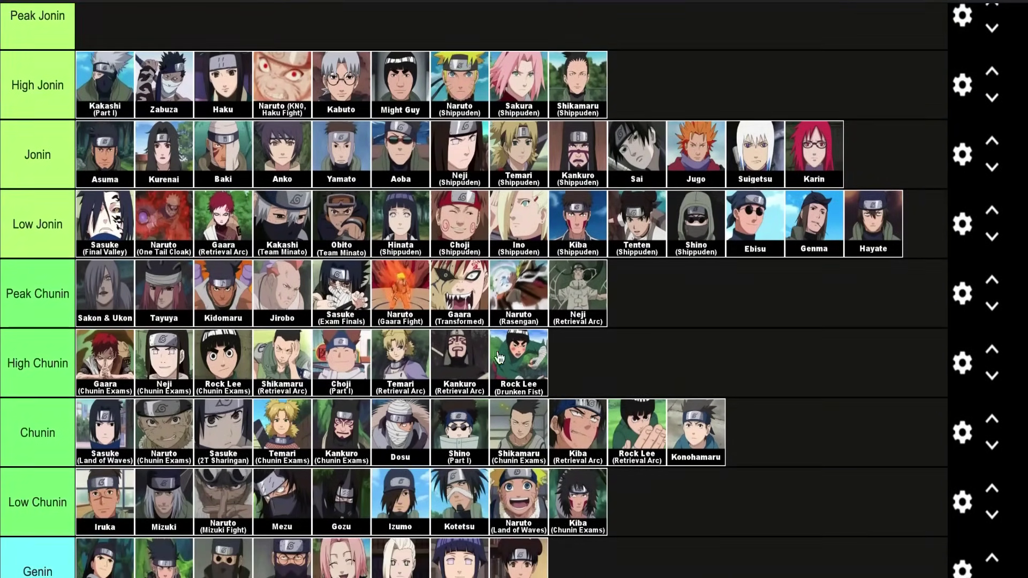
pyautogui.scroll(-8, 524, 440)
pyautogui.scroll(-12, 525, 439)
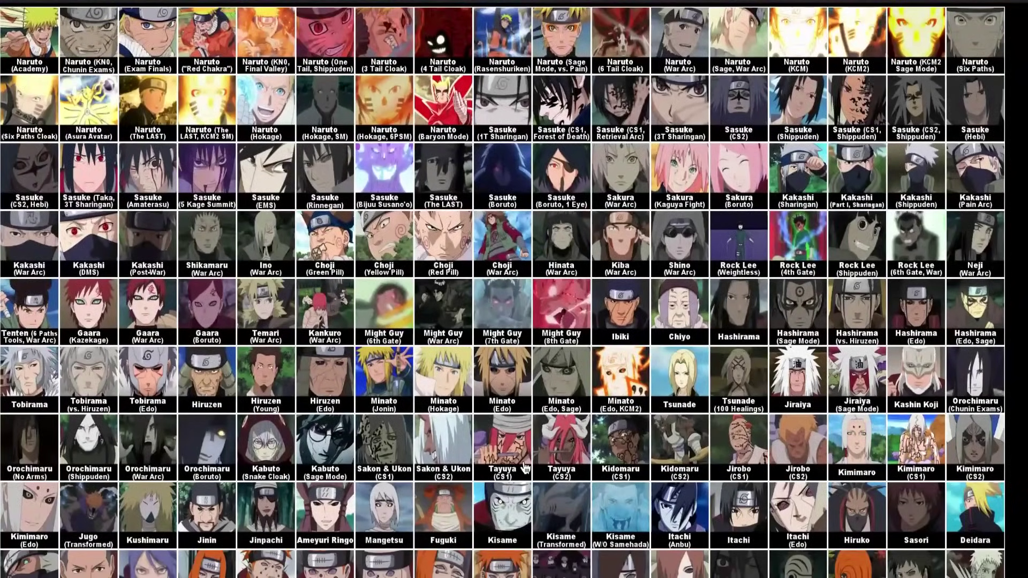
pyautogui.scroll(1, 405, 478)
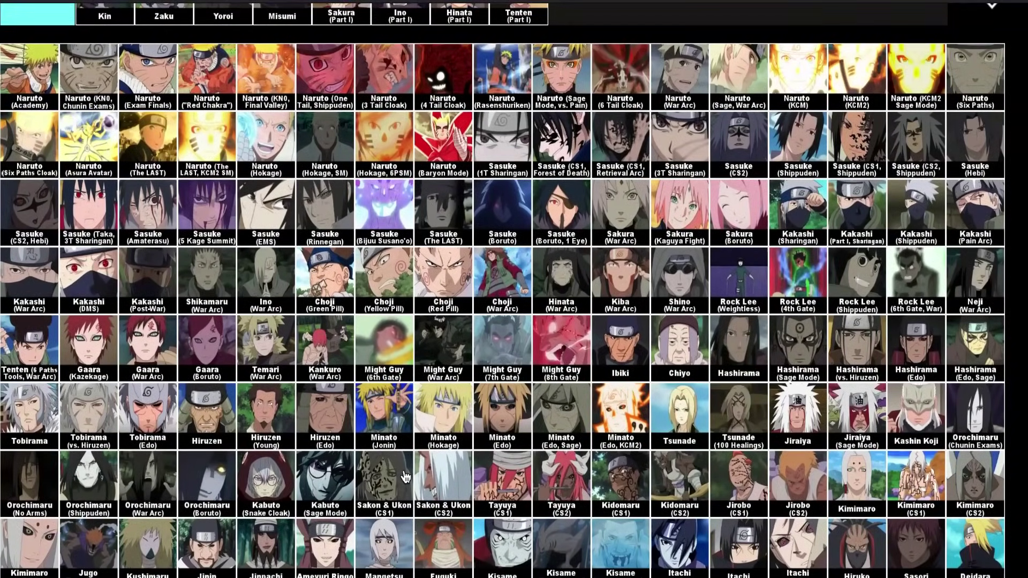
pyautogui.scroll(20, 405, 478)
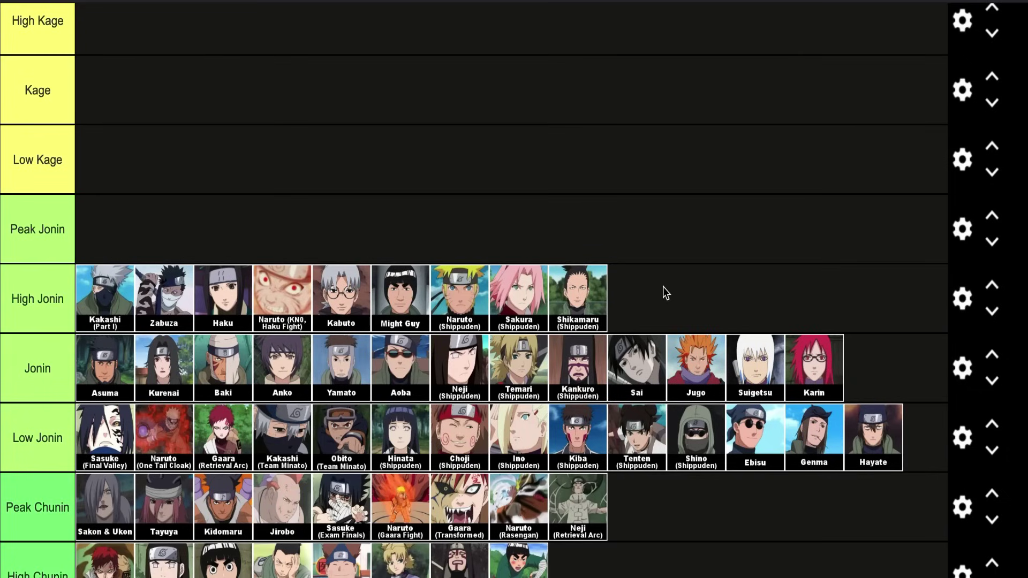
# Place the unranked Darui and Cee, in that order, in the High Jonin tier after Shikamaru (Shippuden)
pyautogui.scroll(-10, 663, 287)
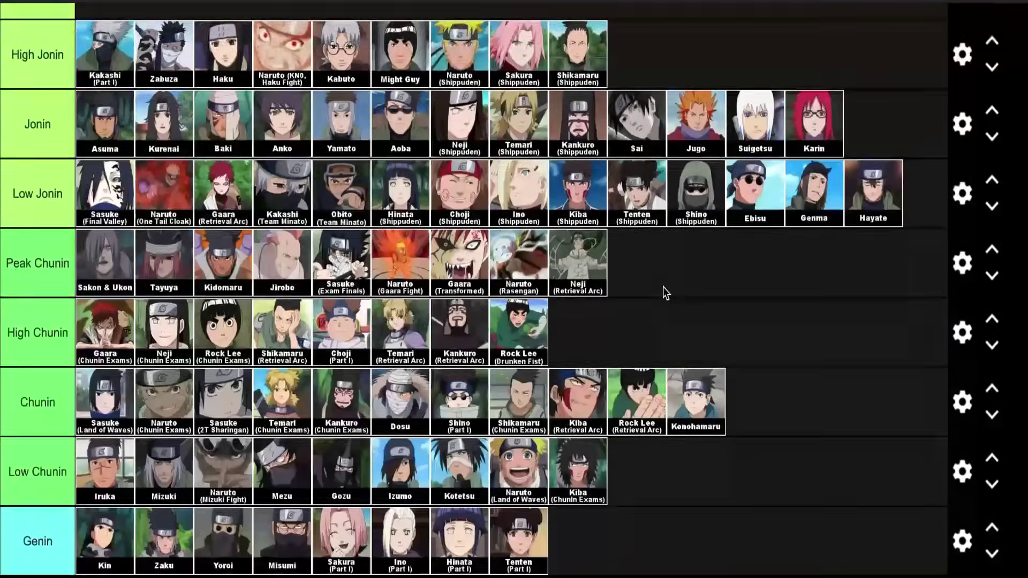
pyautogui.moveTo(216, 502); pyautogui.dragTo(705, 287)
pyautogui.scroll(10, 217, 503)
pyautogui.scroll(10, 586, 355)
pyautogui.scroll(-15, 704, 286)
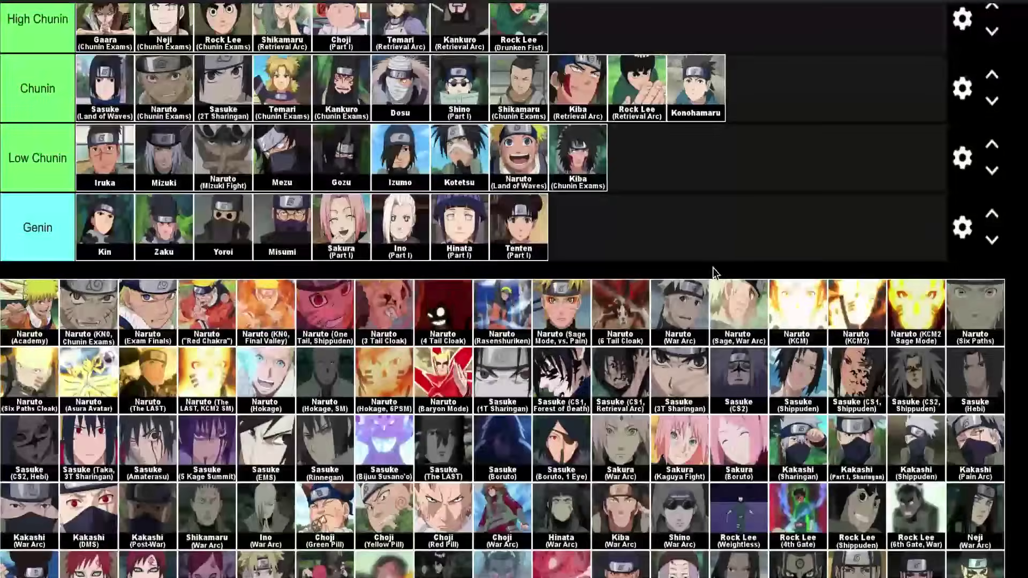
pyautogui.scroll(-5, 381, 402)
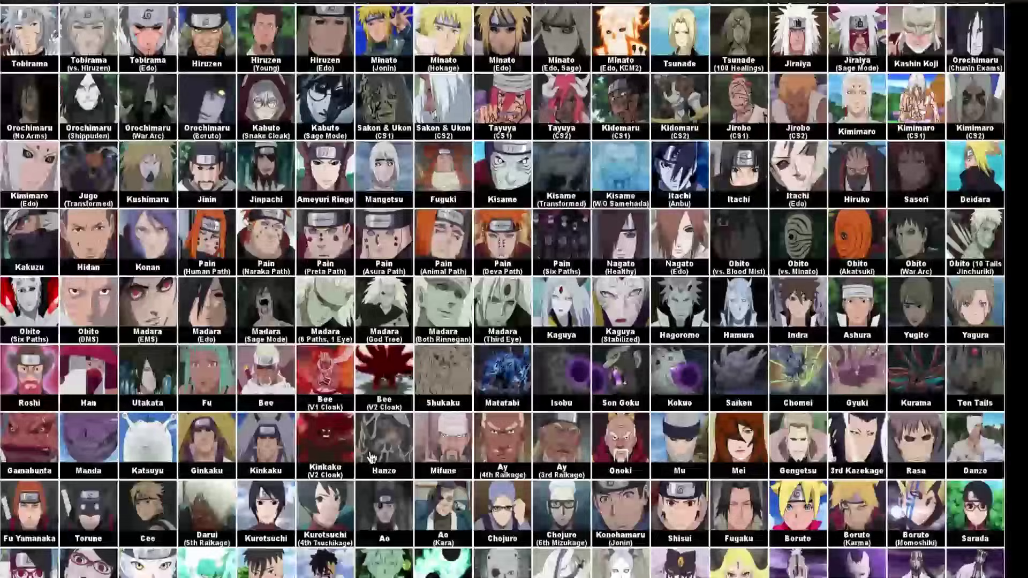
pyautogui.moveTo(254, 493); pyautogui.dragTo(763, 194)
pyautogui.scroll(10, 254, 493)
pyautogui.scroll(10, 253, 493)
# Add Fu Yamanaka and Torune to the High Jonin tier, with Torune directly after Cee and Fu Yamanaka behind him
pyautogui.scroll(-20, 762, 194)
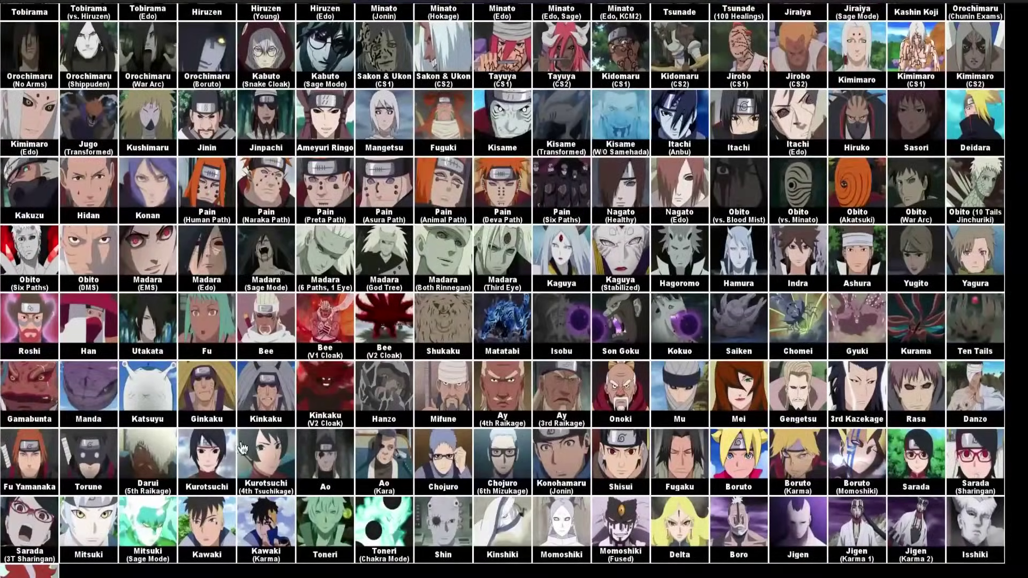
pyautogui.scroll(20, 762, 230)
pyautogui.moveTo(33, 469); pyautogui.dragTo(840, 185)
pyautogui.scroll(3, 763, 230)
pyautogui.scroll(-20, 840, 185)
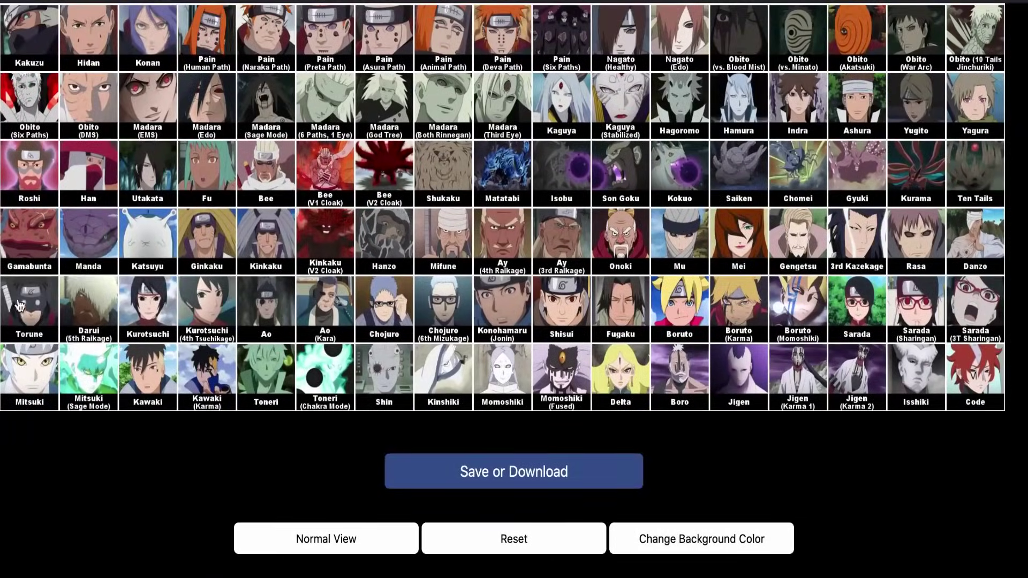
pyautogui.moveTo(29, 298); pyautogui.dragTo(796, 347)
pyautogui.scroll(20, 369, 310)
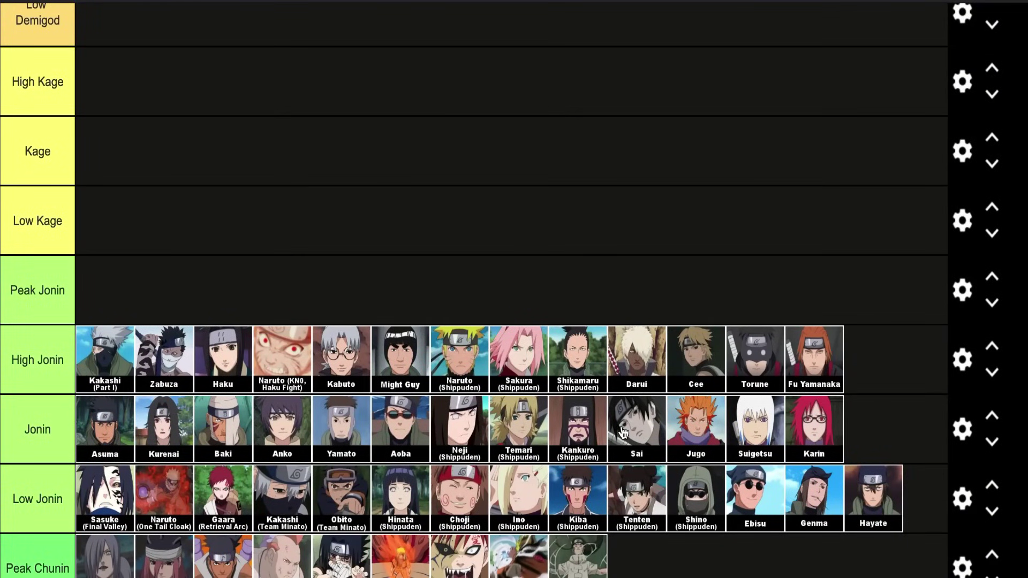
# Place the regular Kurotsuchi version in the High Jonin tier, directly after Fu Yamanaka
pyautogui.scroll(-20, 622, 433)
pyautogui.moveTo(92, 303); pyautogui.dragTo(886, 287)
pyautogui.scroll(20, 482, 240)
pyautogui.scroll(4, 803, 187)
# Rank Temari (War Arc) from the unranked characters in the High Jonin tier, following Kurotsuchi
pyautogui.scroll(-9, 738, 424)
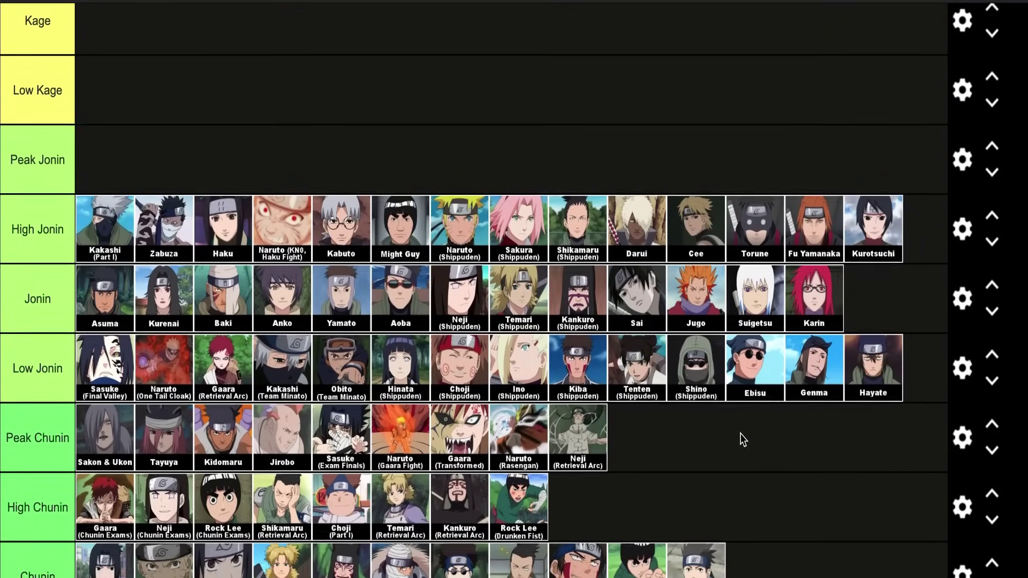
pyautogui.scroll(-10, 741, 428)
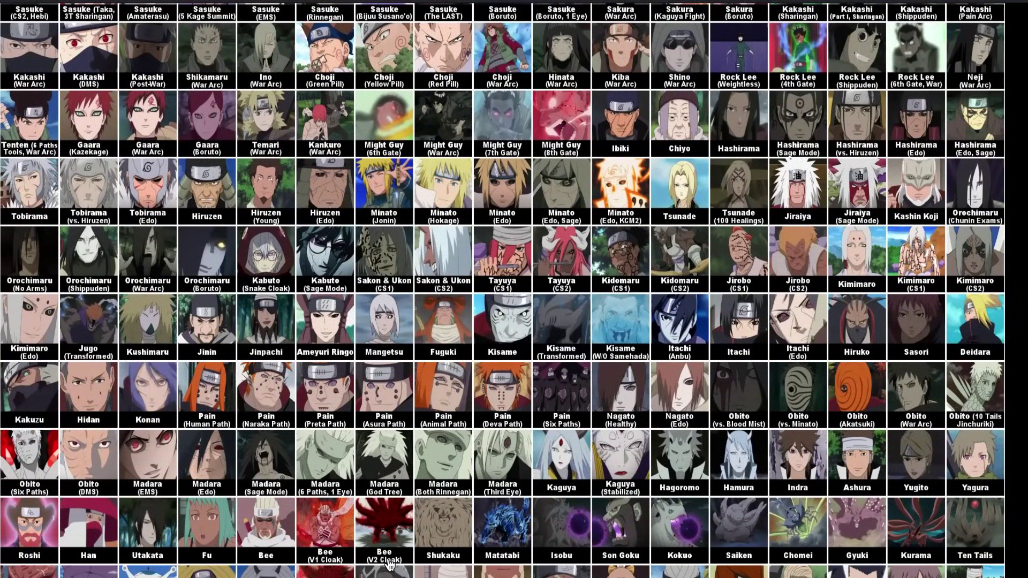
pyautogui.scroll(-4, 202, 569)
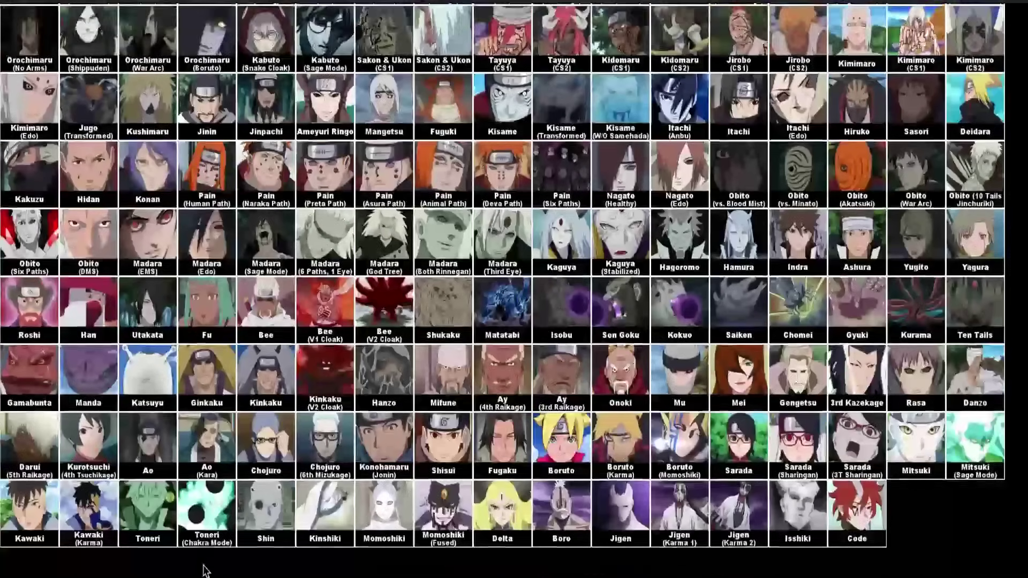
pyautogui.scroll(2, 425, 484)
pyautogui.scroll(6, 424, 483)
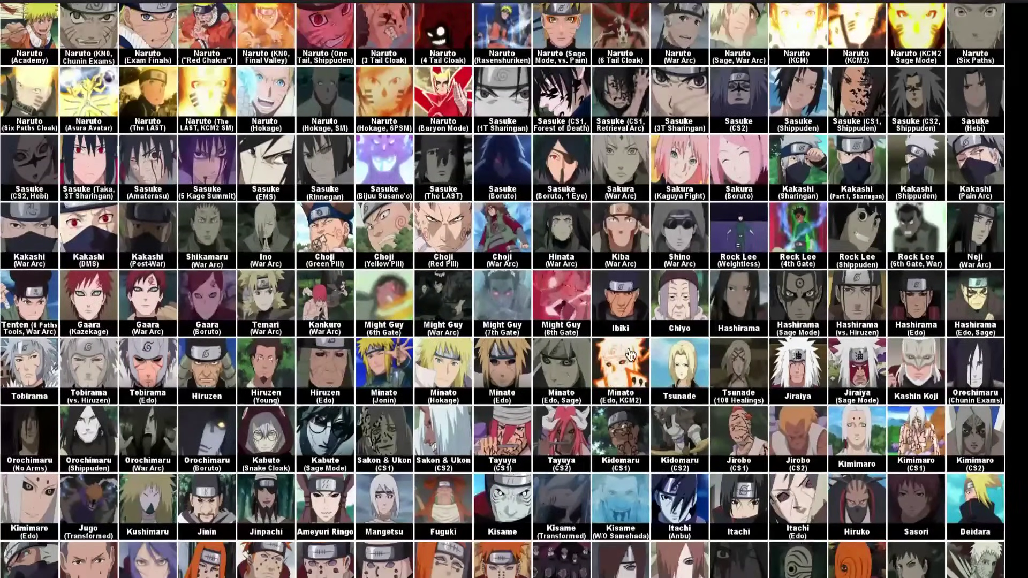
pyautogui.scroll(1, 311, 416)
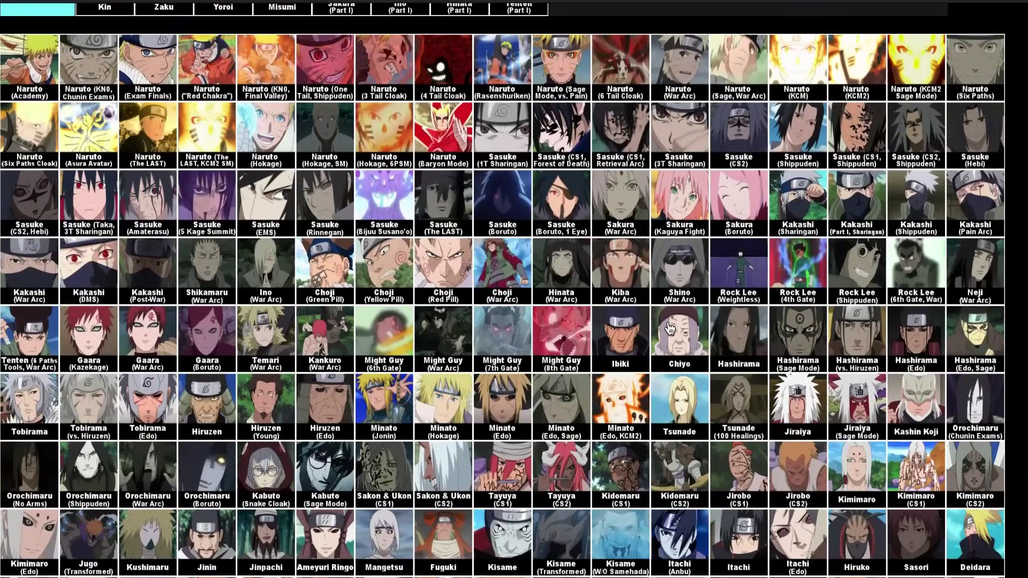
pyautogui.moveTo(266, 338); pyautogui.dragTo(752, 346)
# Add Kankuro (War Arc) and the regular Ao version to the High Jonin tier after Temari (War Arc)
pyautogui.scroll(-10, 431, 562)
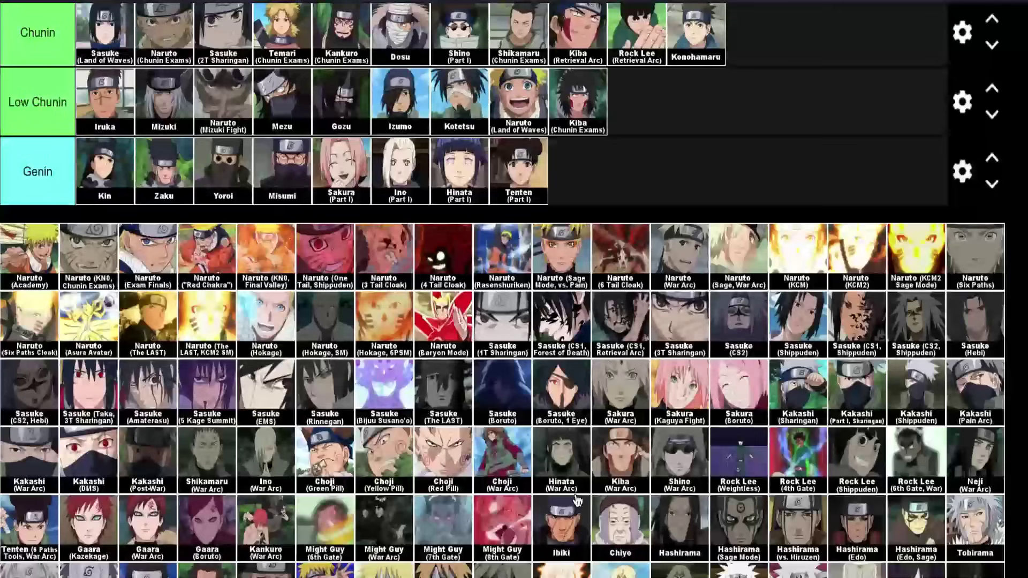
pyautogui.scroll(-2, 431, 562)
pyautogui.scroll(-3, 431, 562)
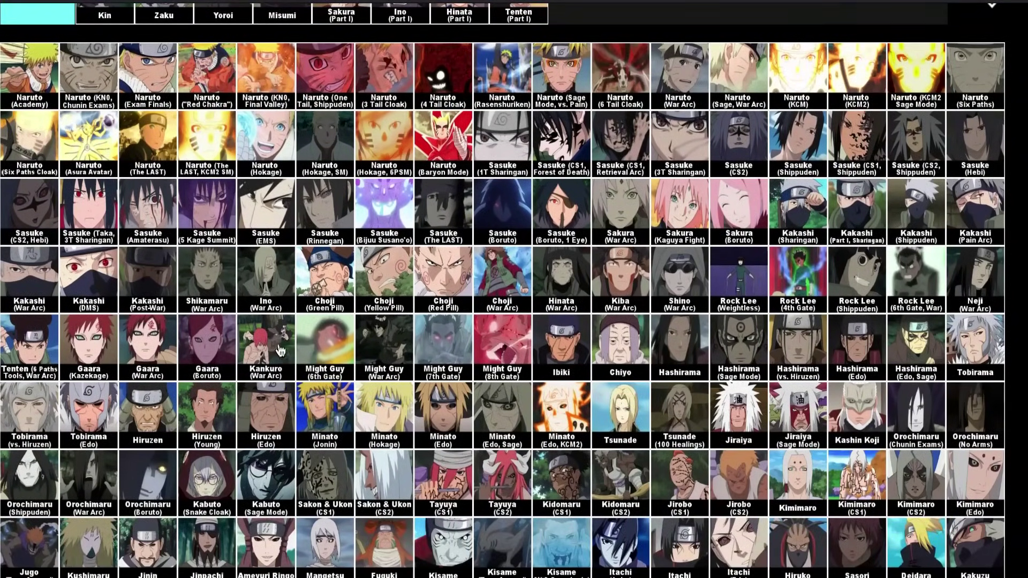
pyautogui.scroll(-14, 37, 516)
pyautogui.scroll(20, 37, 516)
pyautogui.moveTo(37, 516); pyautogui.dragTo(271, 156)
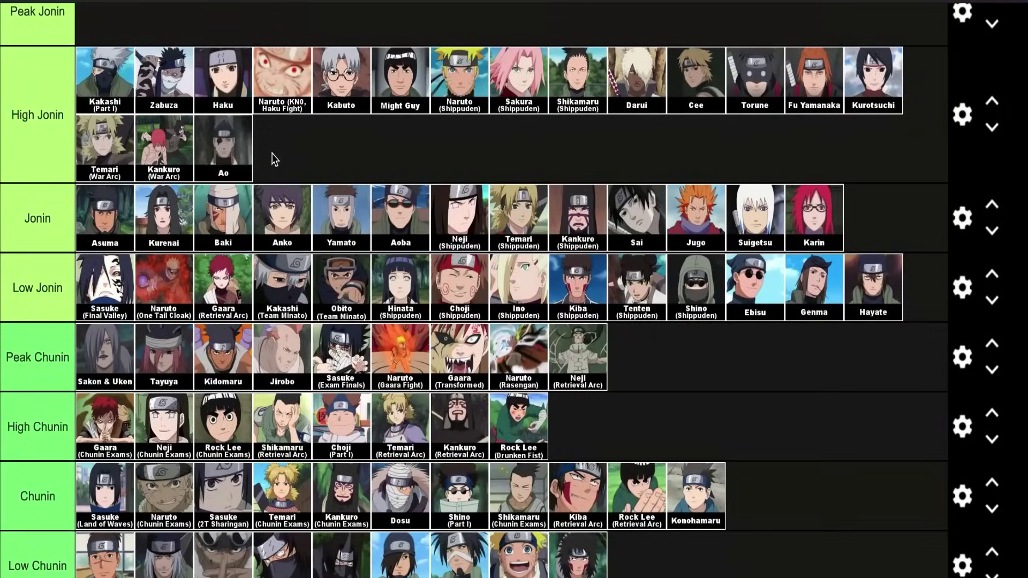
# Place the regular Chojuro version in the High Jonin tier, directly after Ao
pyautogui.scroll(-20, 271, 155)
pyautogui.scroll(-12, 274, 160)
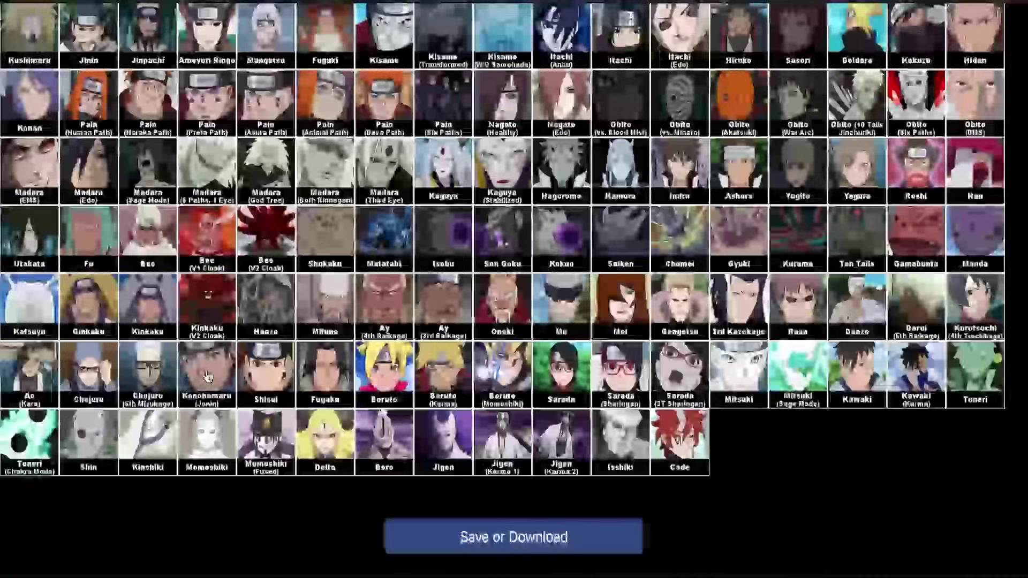
pyautogui.moveTo(88, 354); pyautogui.dragTo(387, 420)
pyautogui.scroll(20, 89, 354)
pyautogui.scroll(10, 445, 110)
# Rank Mifune from the unranked characters in the High Jonin tier, directly after Chojuro
pyautogui.scroll(-20, 388, 420)
pyautogui.scroll(-8, 388, 419)
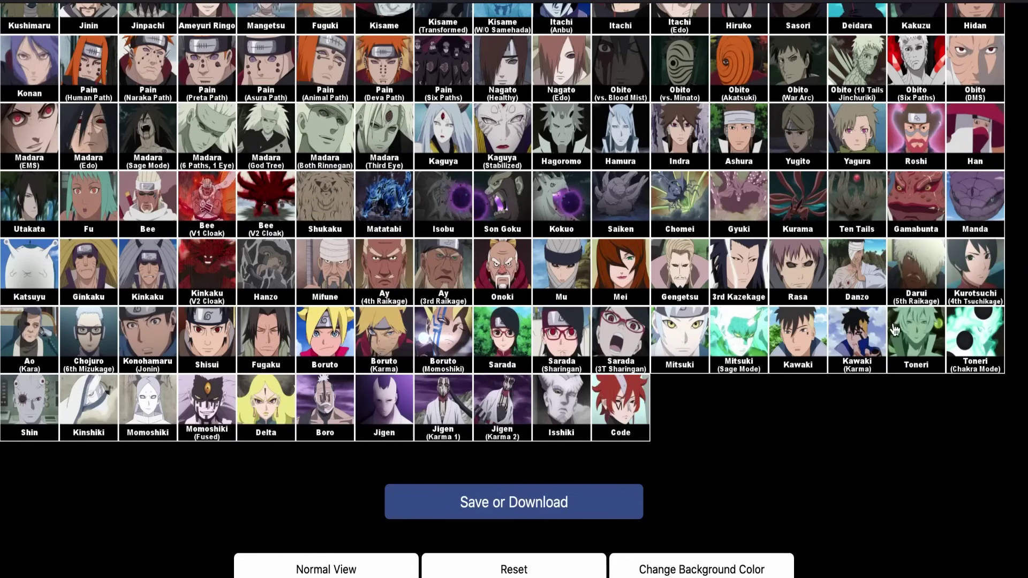
pyautogui.scroll(2, 896, 302)
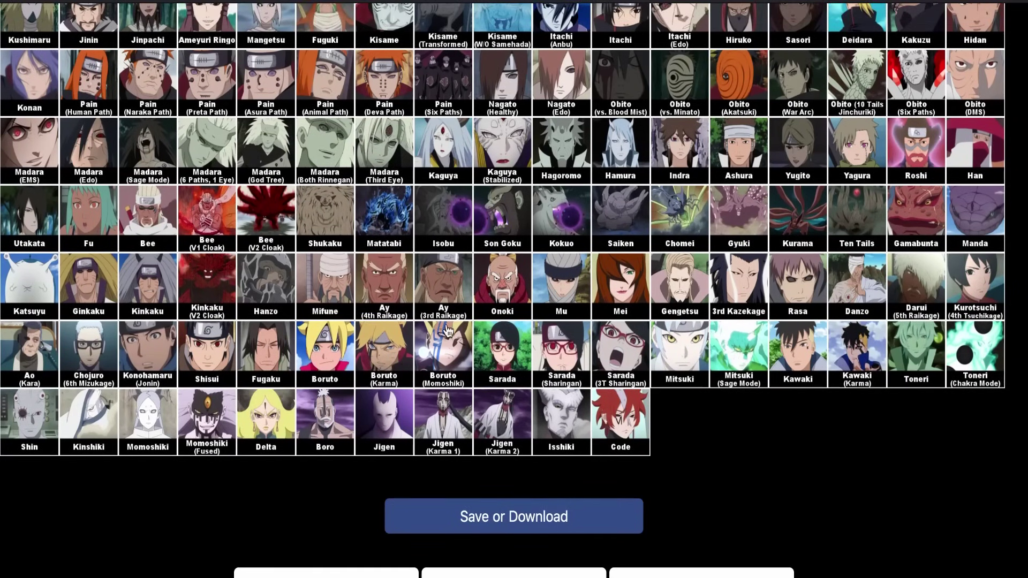
pyautogui.moveTo(334, 270); pyautogui.dragTo(455, 282)
pyautogui.scroll(20, 369, 273)
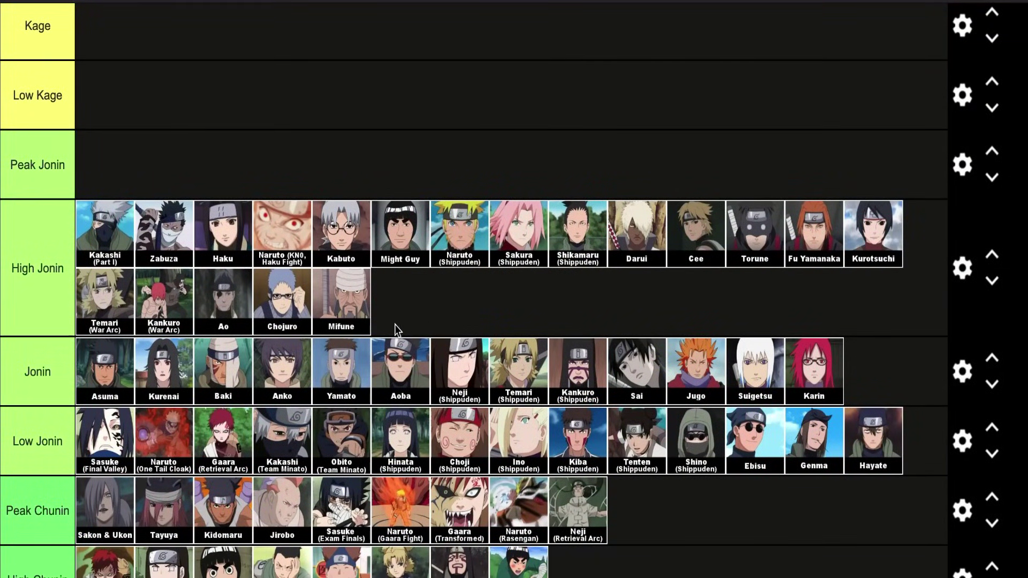
pyautogui.scroll(1, 403, 331)
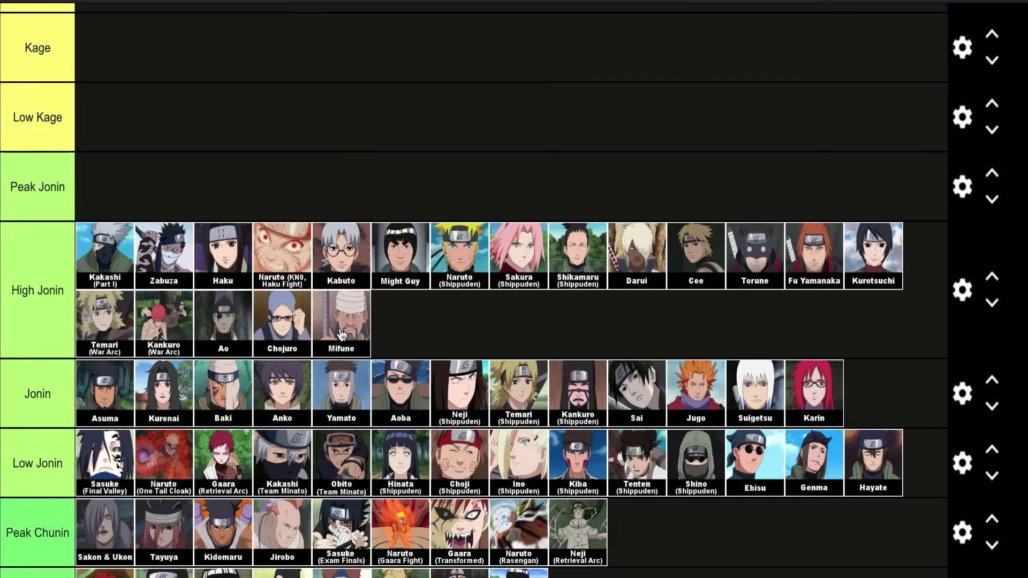
pyautogui.scroll(1, 341, 334)
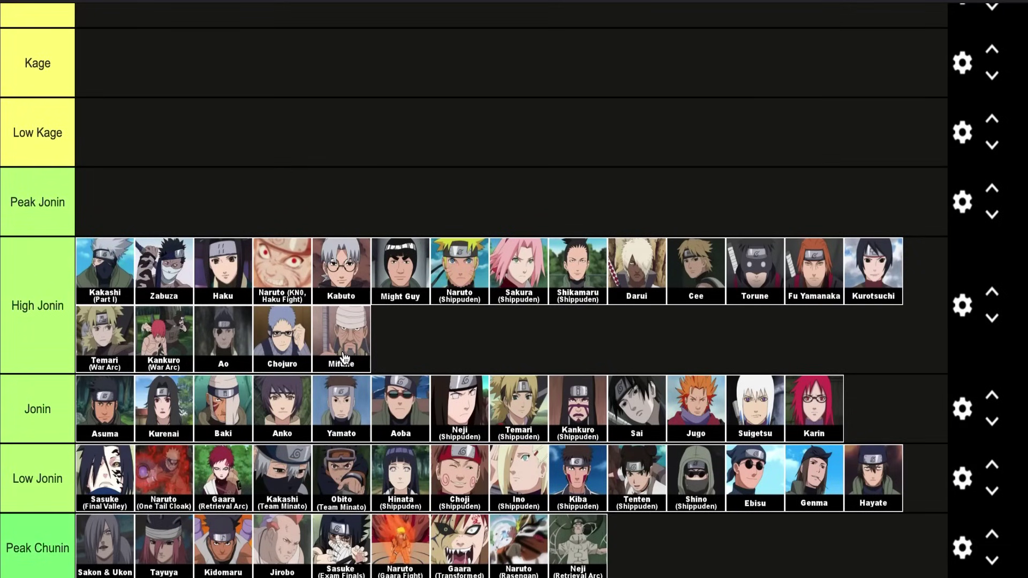
pyautogui.scroll(1, 346, 357)
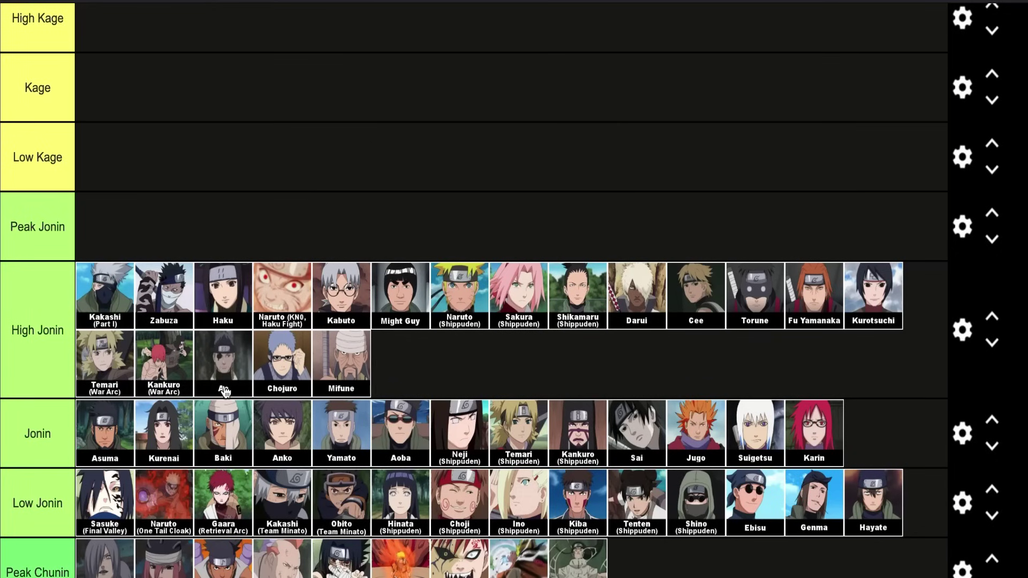
# Add Shikamaru (War Arc) and Choji (War Arc), in that order, to the High Jonin tier after Mifune
pyautogui.scroll(-4, 298, 376)
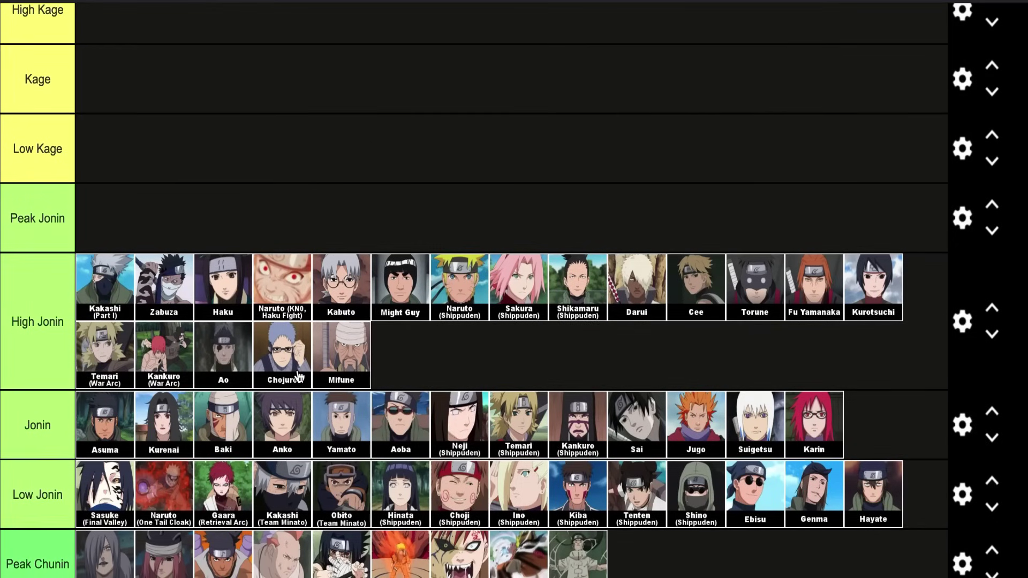
pyautogui.scroll(-12, 404, 531)
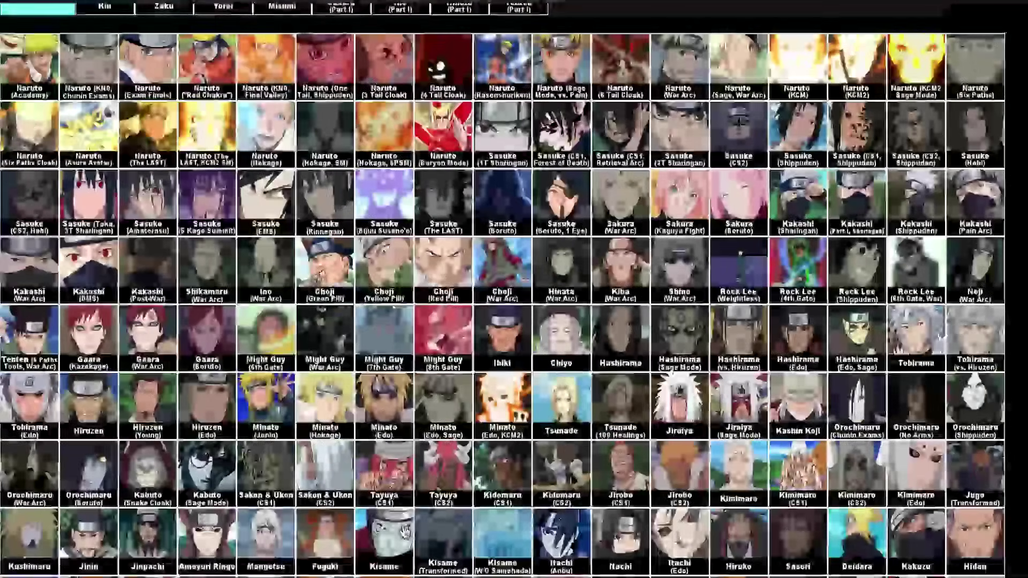
pyautogui.scroll(1, 628, 370)
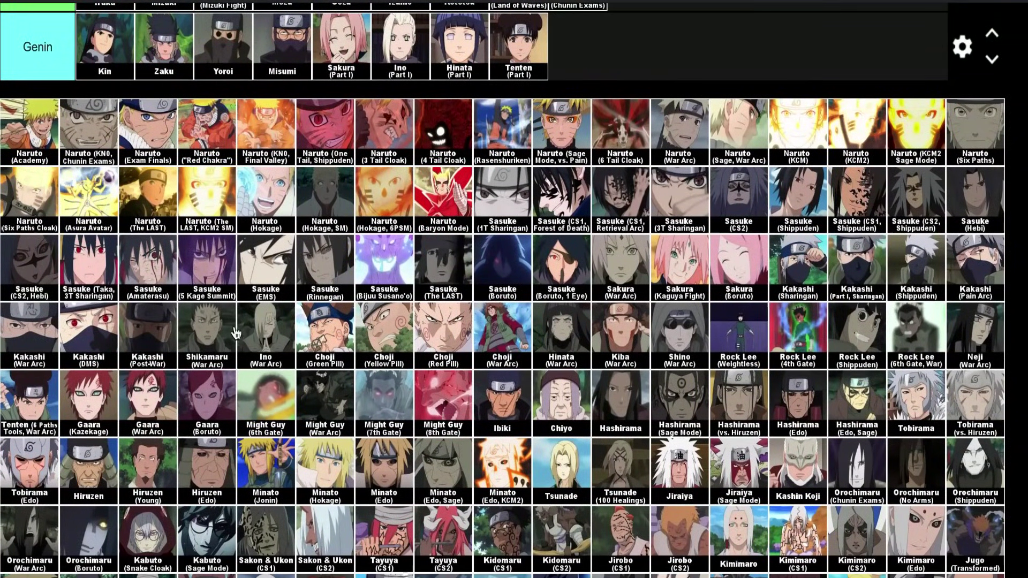
pyautogui.moveTo(210, 332); pyautogui.dragTo(554, 287)
pyautogui.scroll(15, 535, 246)
pyautogui.scroll(-13, 554, 286)
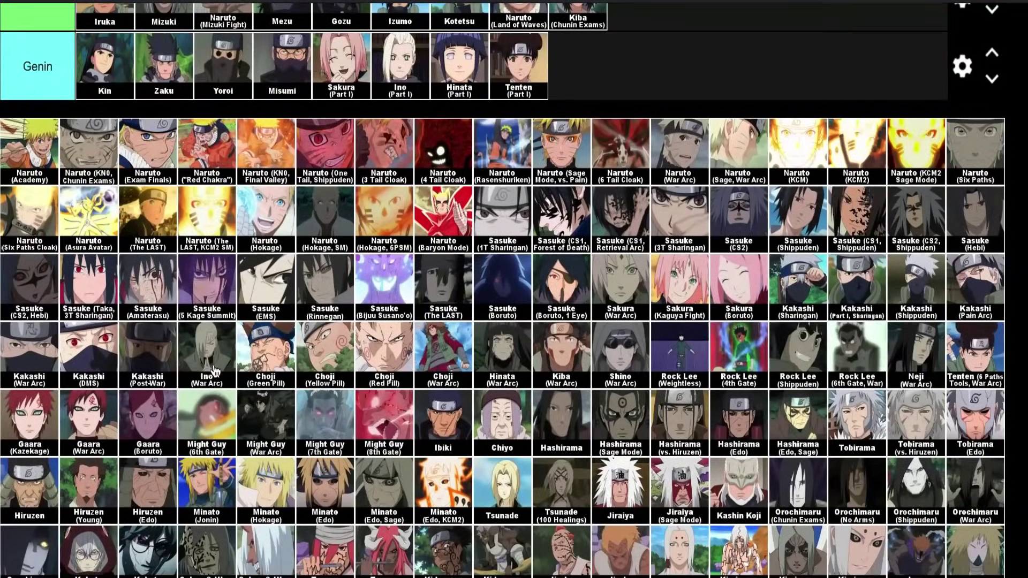
pyautogui.scroll(12, 449, 337)
pyautogui.moveTo(443, 353); pyautogui.dragTo(491, 387)
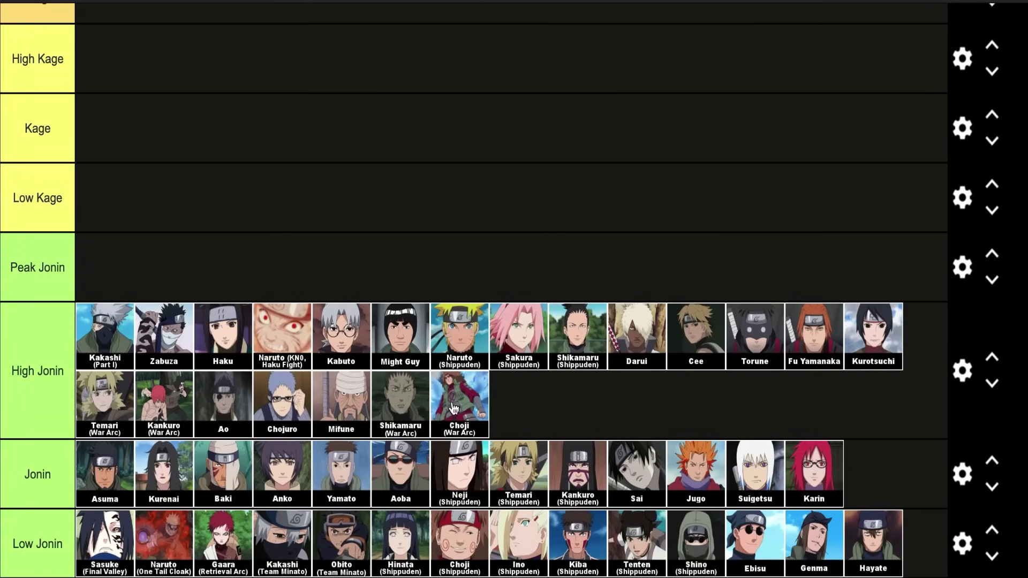
# Place Kushimaru from the unranked characters in the High Jonin tier, directly after Choji (War Arc)
pyautogui.scroll(-1, 451, 395)
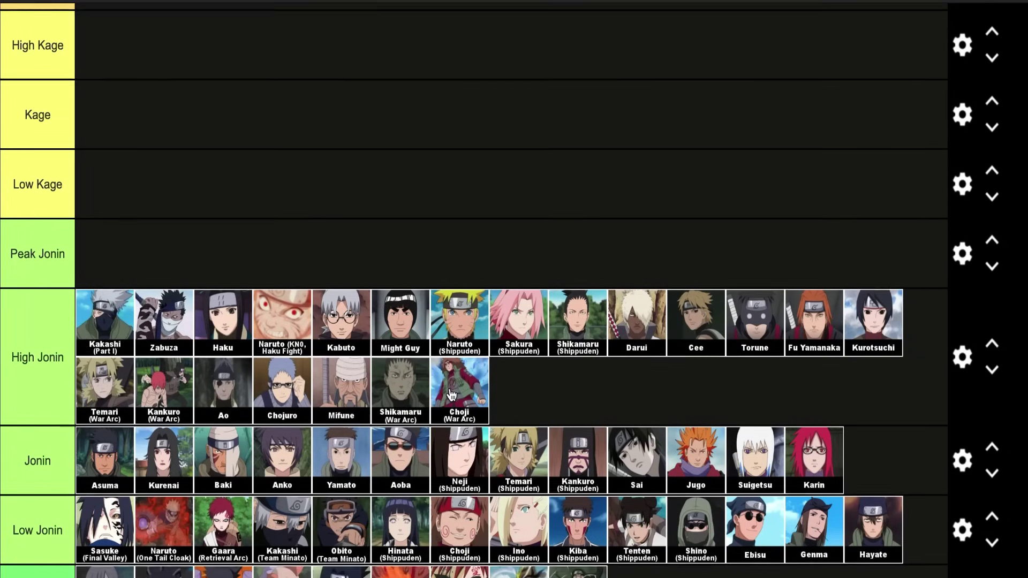
pyautogui.scroll(-7, 452, 395)
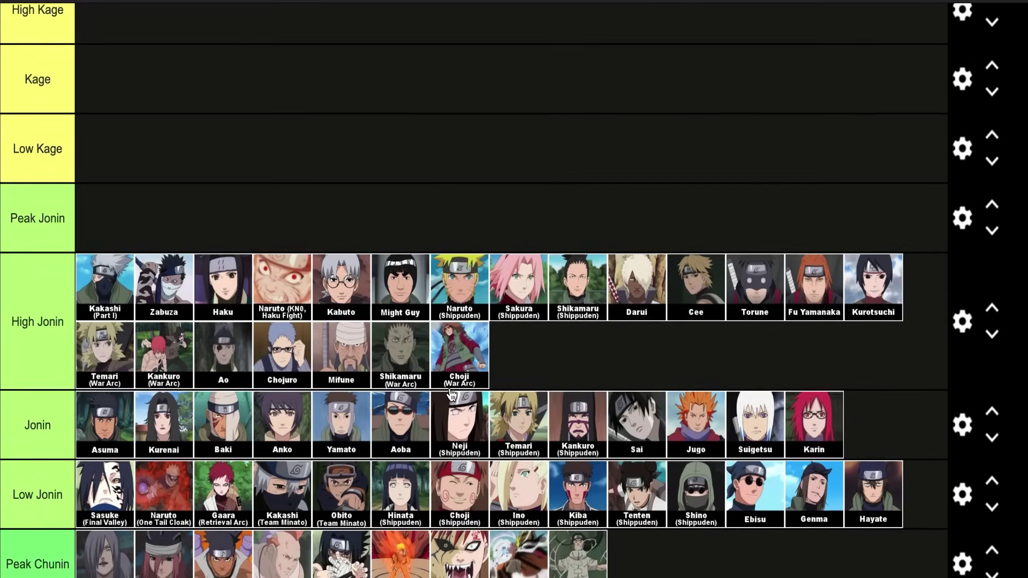
pyautogui.scroll(-5, 451, 394)
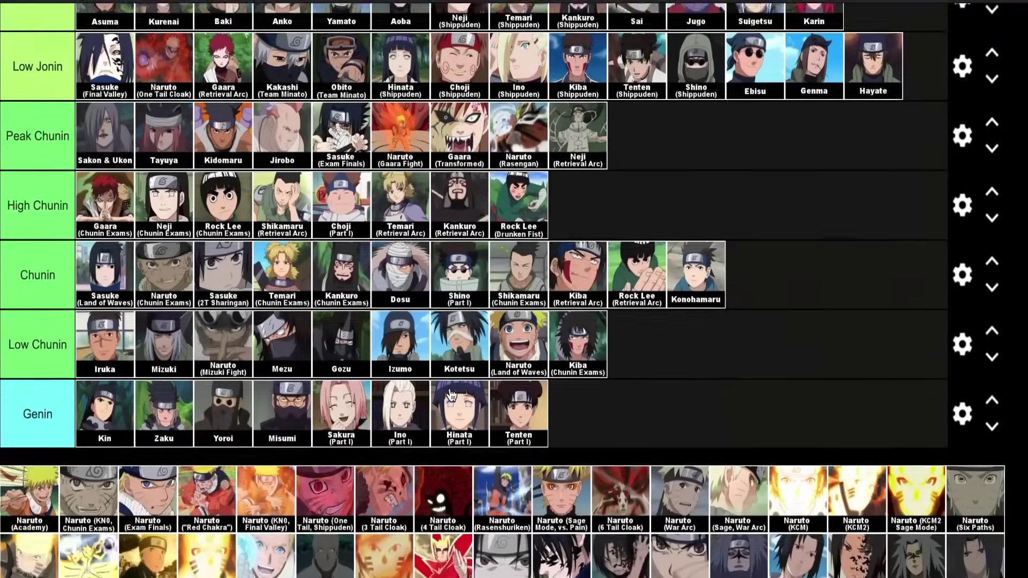
pyautogui.scroll(-7, 451, 394)
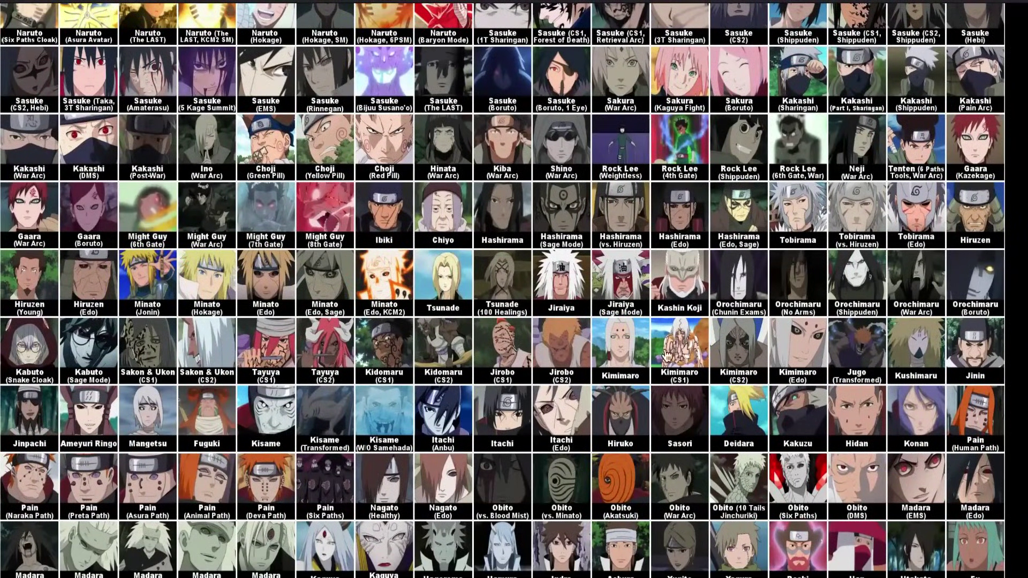
pyautogui.scroll(1, 343, 445)
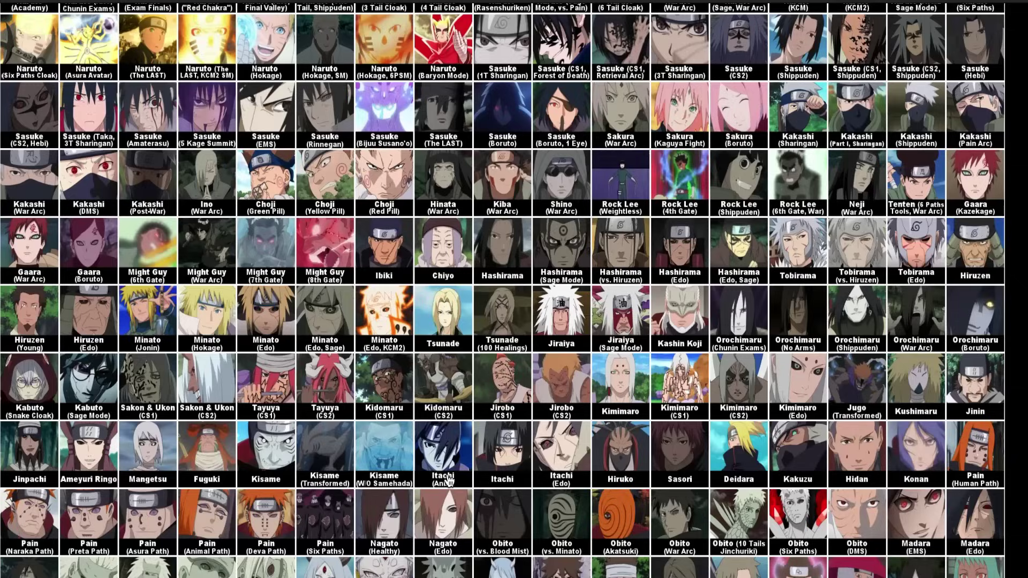
pyautogui.moveTo(914, 392); pyautogui.dragTo(677, 246)
pyautogui.scroll(15, 917, 381)
# Rank Jinin in the High Jonin tier, directly after Kushimaru
pyautogui.scroll(-2, 677, 246)
pyautogui.scroll(-15, 676, 246)
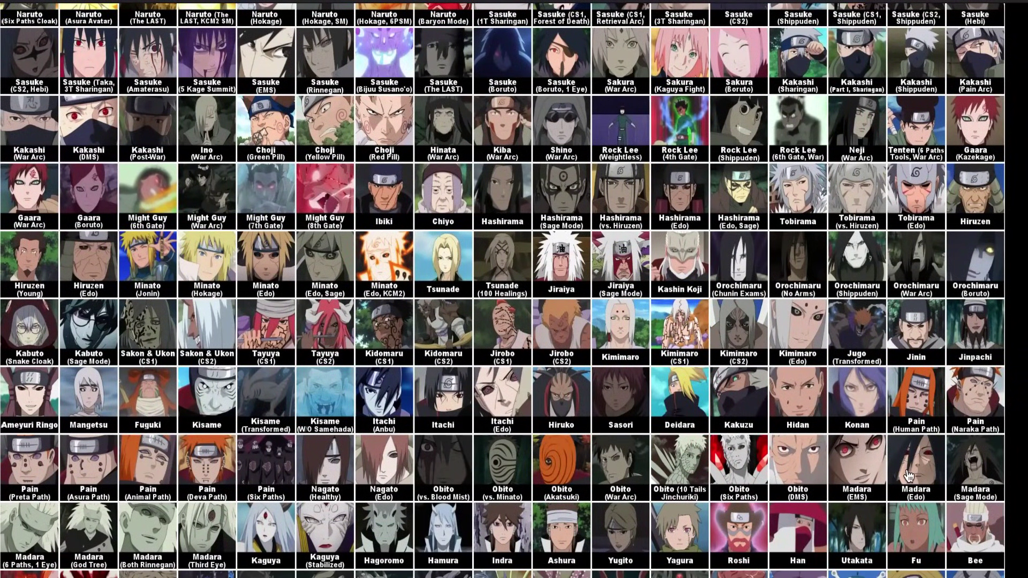
pyautogui.scroll(15, 918, 337)
pyautogui.moveTo(916, 335); pyautogui.dragTo(817, 209)
# Move Ameyuri Ringo from the unranked characters to the High Jonin tier, directly after Jinin
pyautogui.scroll(-8, 817, 209)
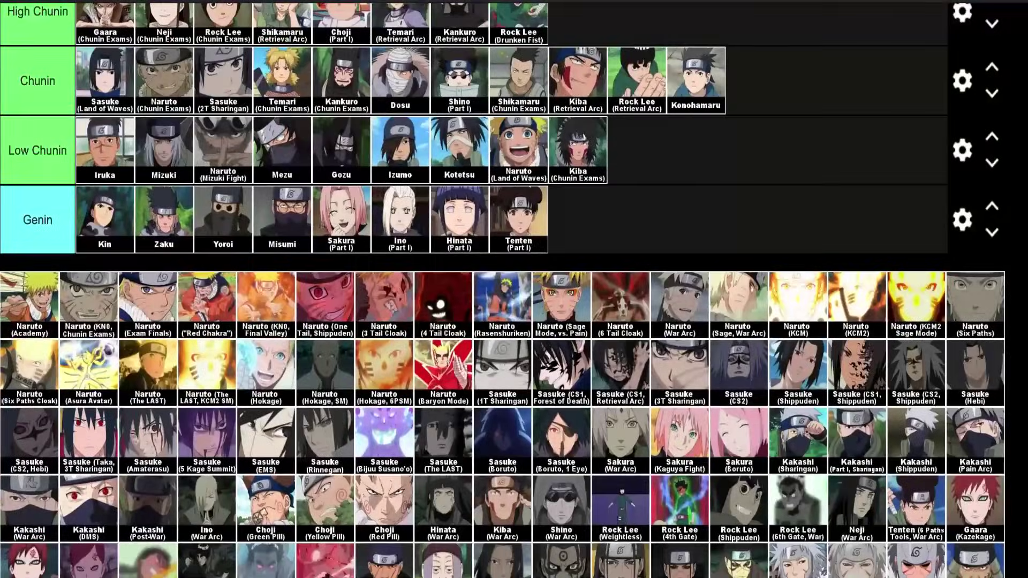
pyautogui.scroll(-3, 985, 557)
pyautogui.moveTo(985, 557); pyautogui.dragTo(749, 143)
pyautogui.scroll(8, 985, 557)
pyautogui.scroll(4, 819, 214)
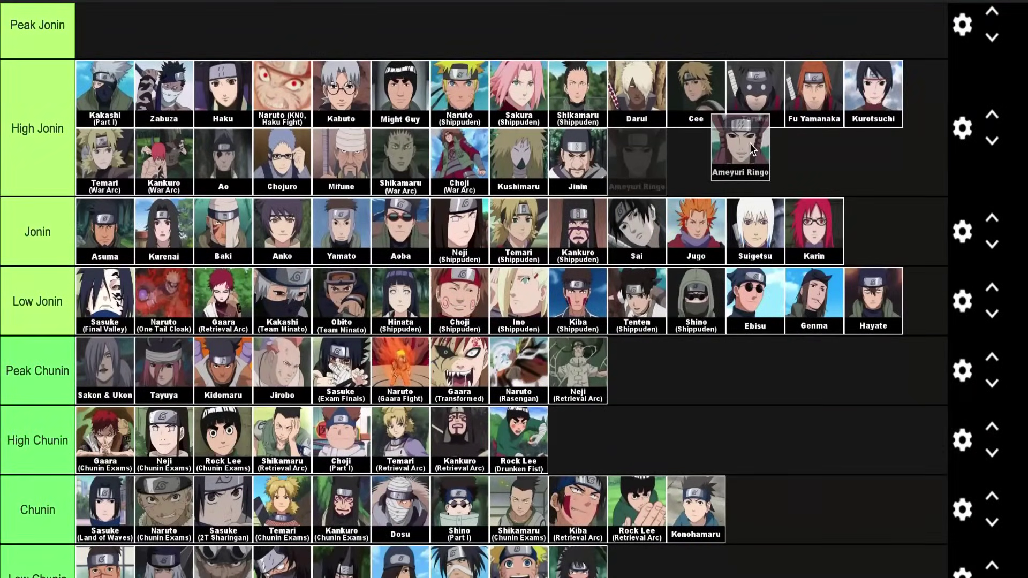
# Place Jinpachi at the end of the High Jonin tier, after Ameyuri Ringo
pyautogui.scroll(-10, 749, 143)
pyautogui.moveTo(916, 551); pyautogui.dragTo(783, 176)
pyautogui.scroll(8, 915, 552)
pyautogui.scroll(3, 783, 163)
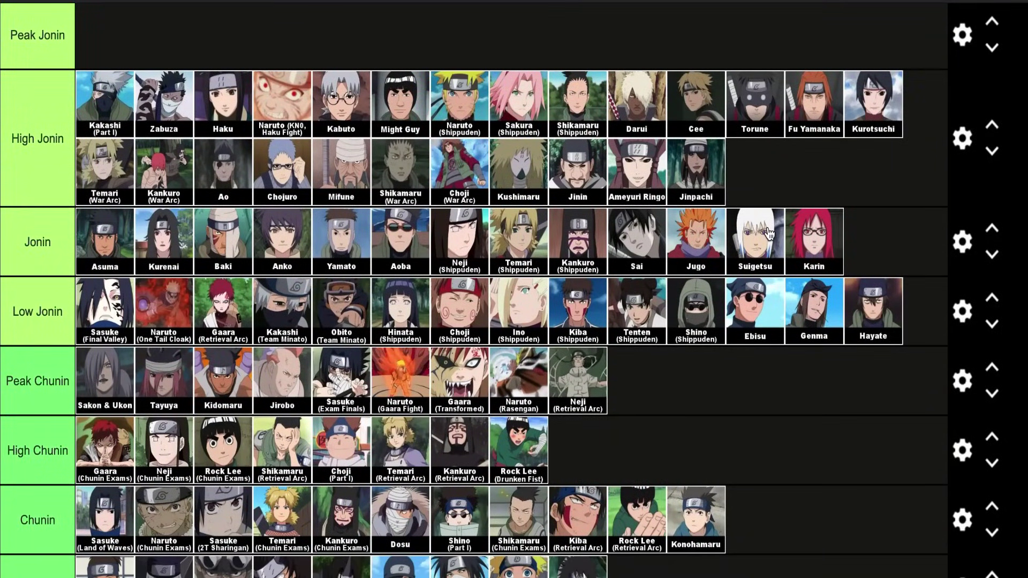
# Place Mangetsu from the unranked characters in the High Jonin tier, directly after Jinpachi
pyautogui.scroll(-15, 750, 368)
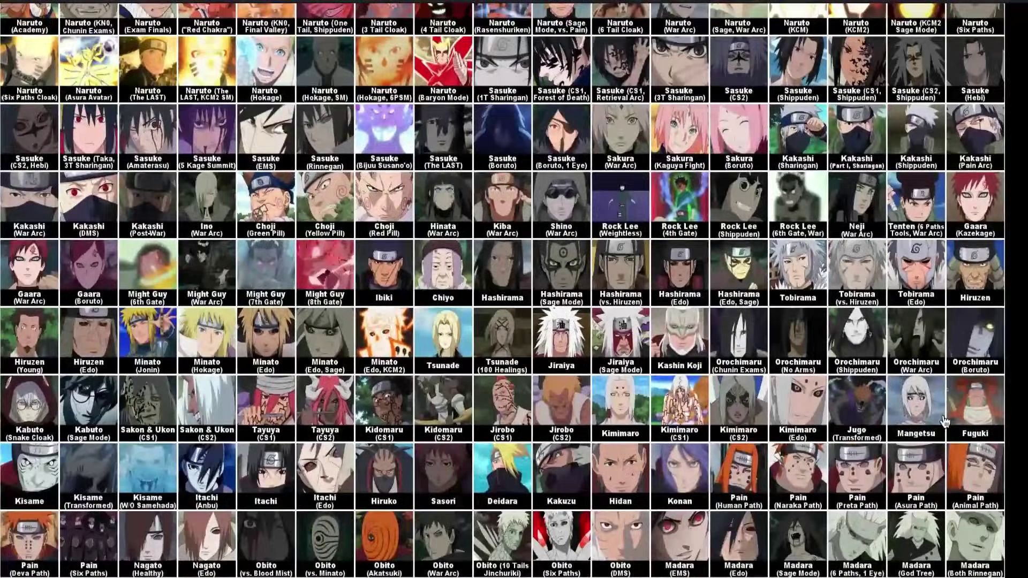
pyautogui.moveTo(926, 415); pyautogui.dragTo(857, 153)
pyautogui.scroll(10, 926, 415)
pyautogui.scroll(3, 803, 298)
# Rank Fuguki at the end of the High Jonin tier, directly after Mangetsu
pyautogui.scroll(-15, 857, 153)
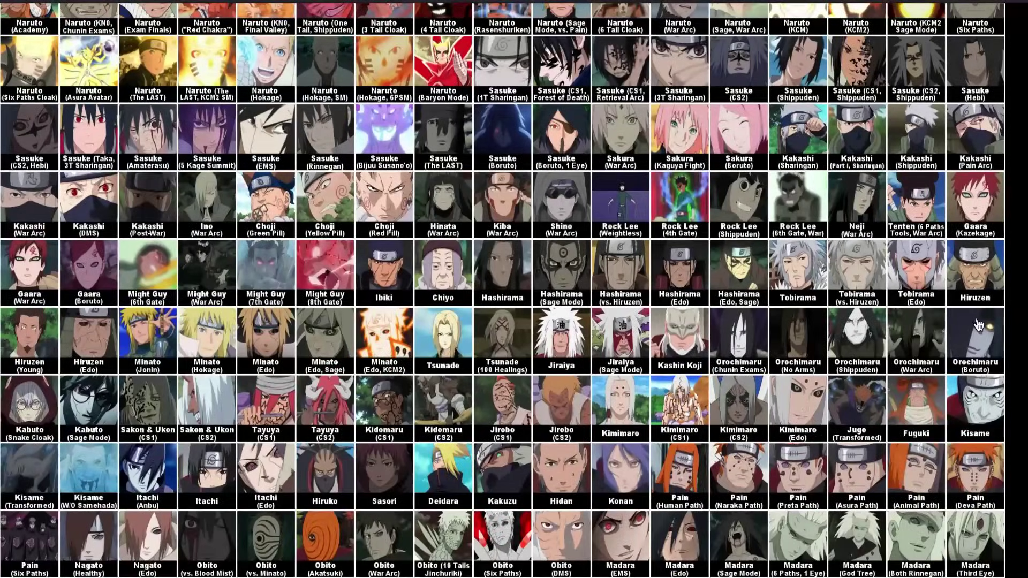
pyautogui.scroll(10, 916, 385)
pyautogui.moveTo(917, 387); pyautogui.dragTo(852, 290)
pyautogui.scroll(5, 786, 348)
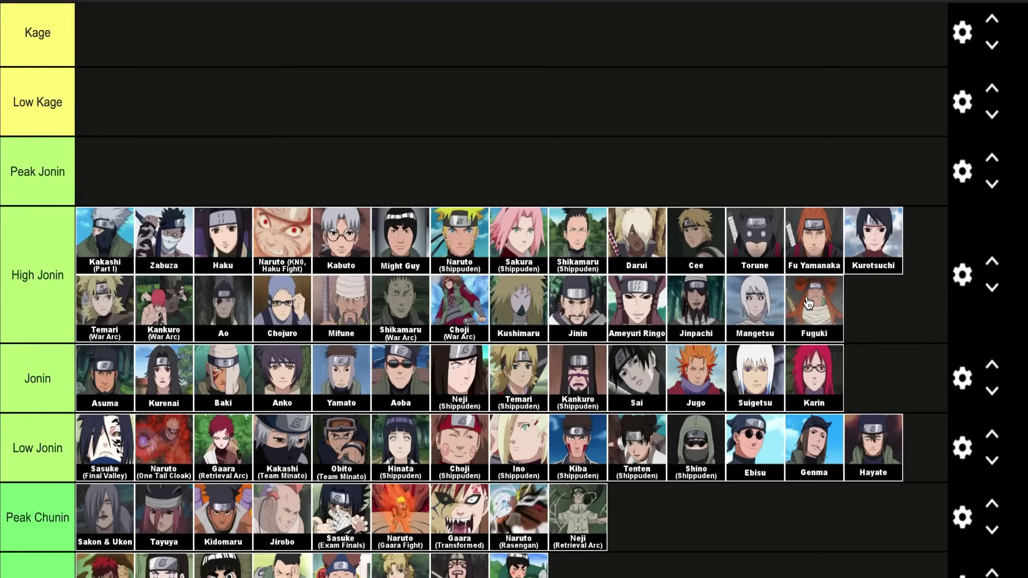
# Move Kakashi (Shippuden) from the unranked characters into the empty Peak Jonin tier
pyautogui.scroll(-3, 631, 332)
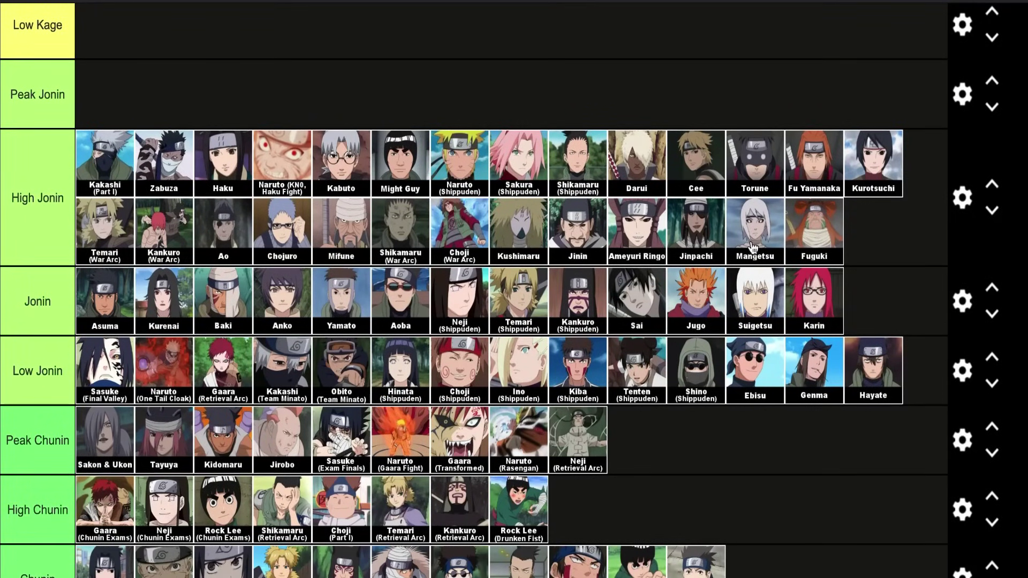
pyautogui.scroll(-2, 559, 282)
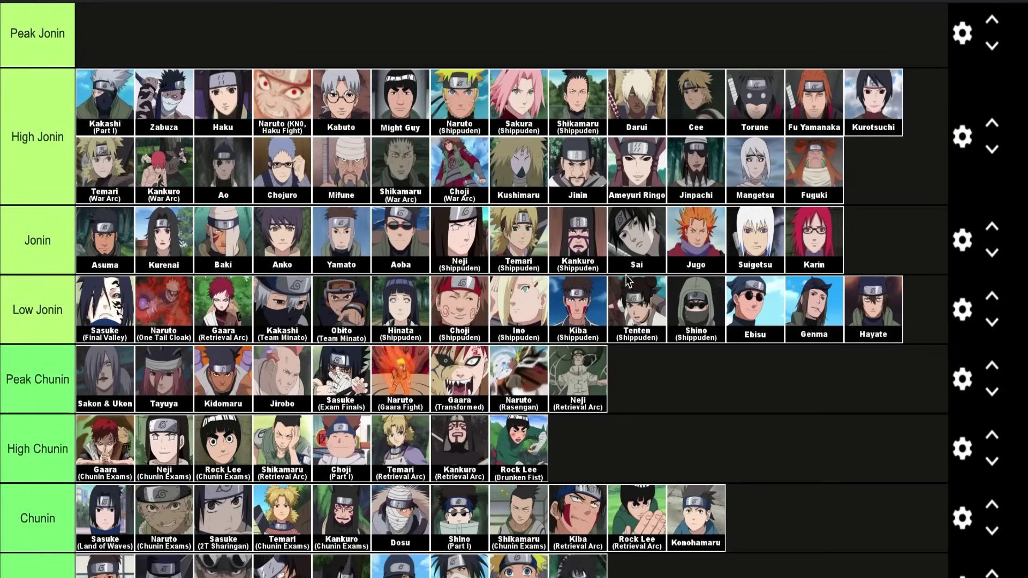
pyautogui.scroll(1, 513, 268)
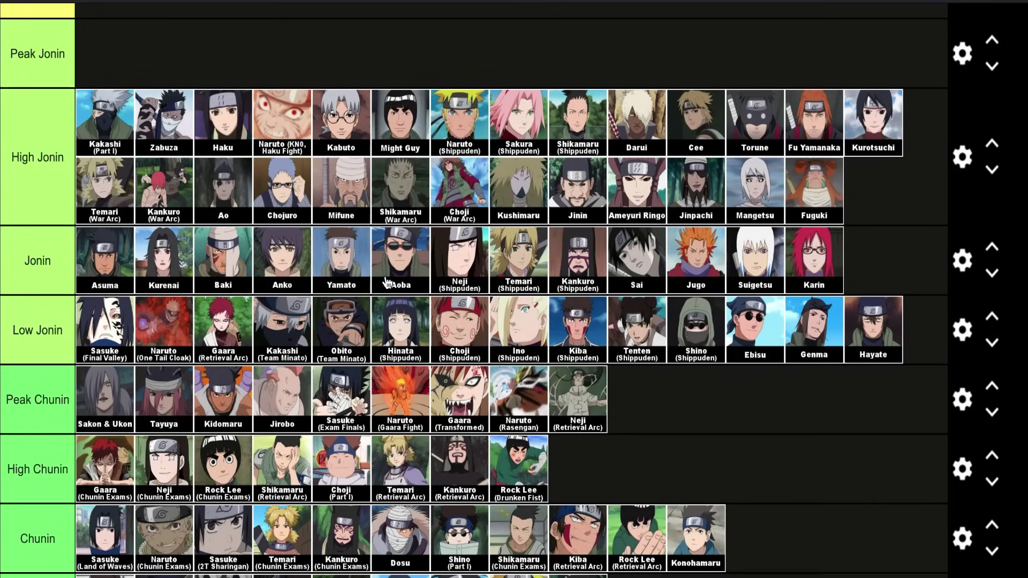
pyautogui.scroll(-5, 369, 308)
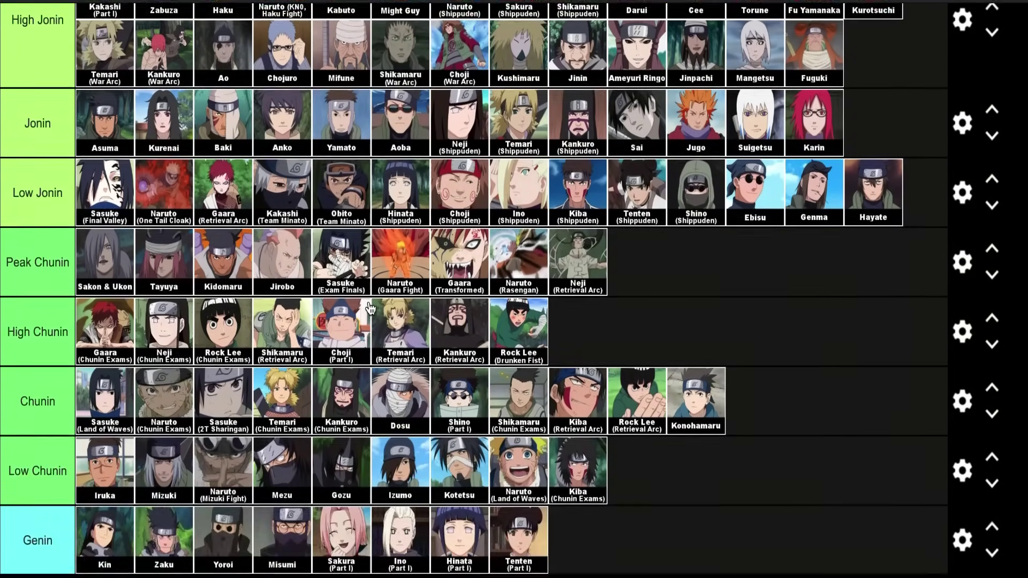
pyautogui.scroll(-7, 369, 308)
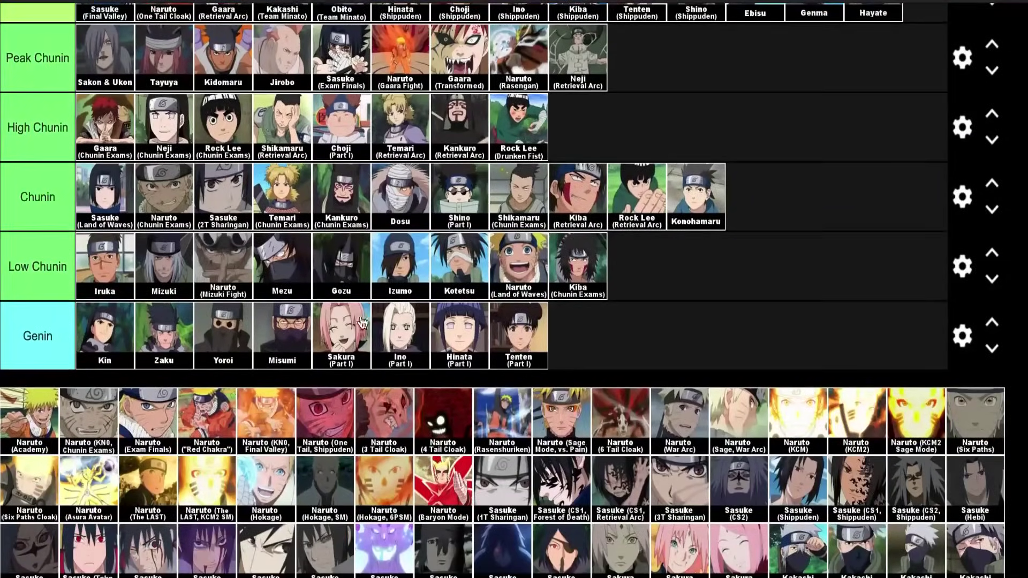
pyautogui.scroll(10, 346, 337)
pyautogui.scroll(-15, 238, 276)
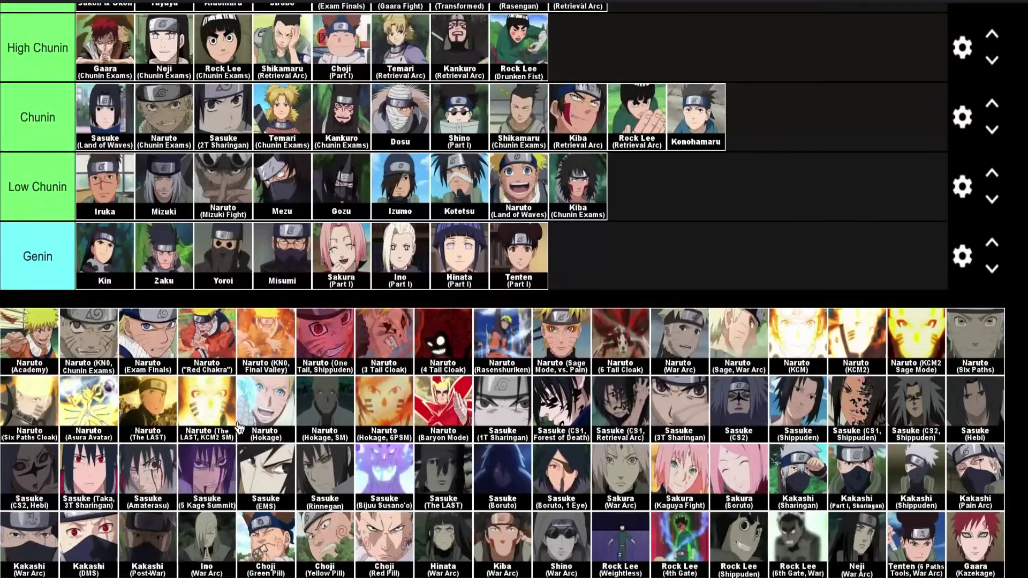
pyautogui.scroll(-3, 263, 536)
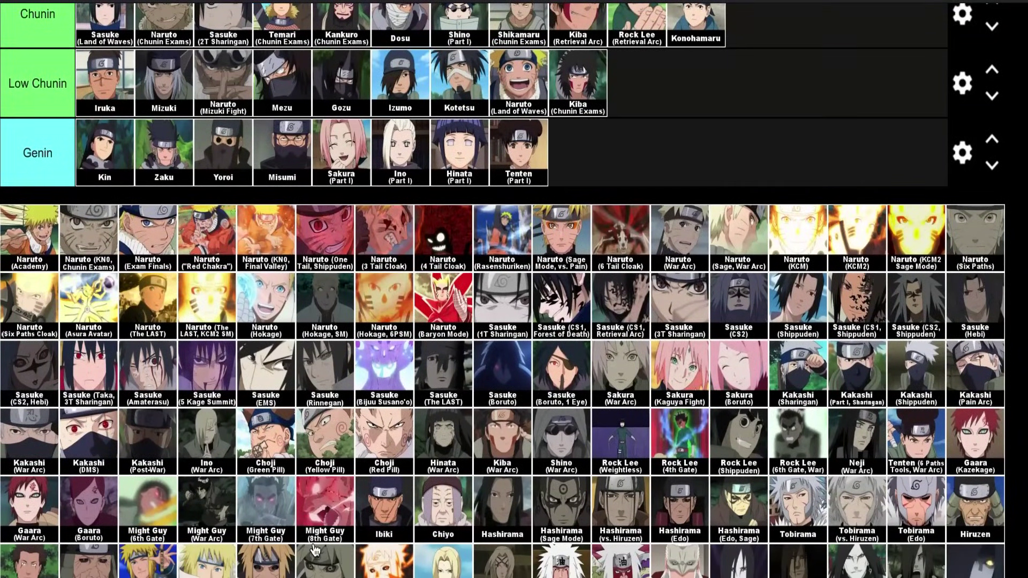
pyautogui.scroll(-3, 315, 551)
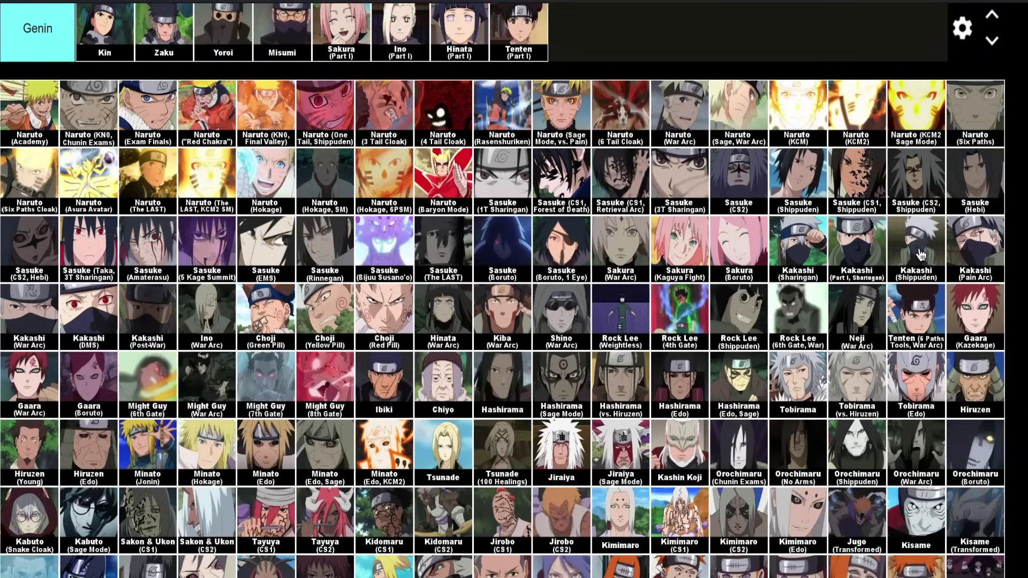
pyautogui.moveTo(921, 254); pyautogui.dragTo(352, 49)
pyautogui.scroll(15, 915, 241)
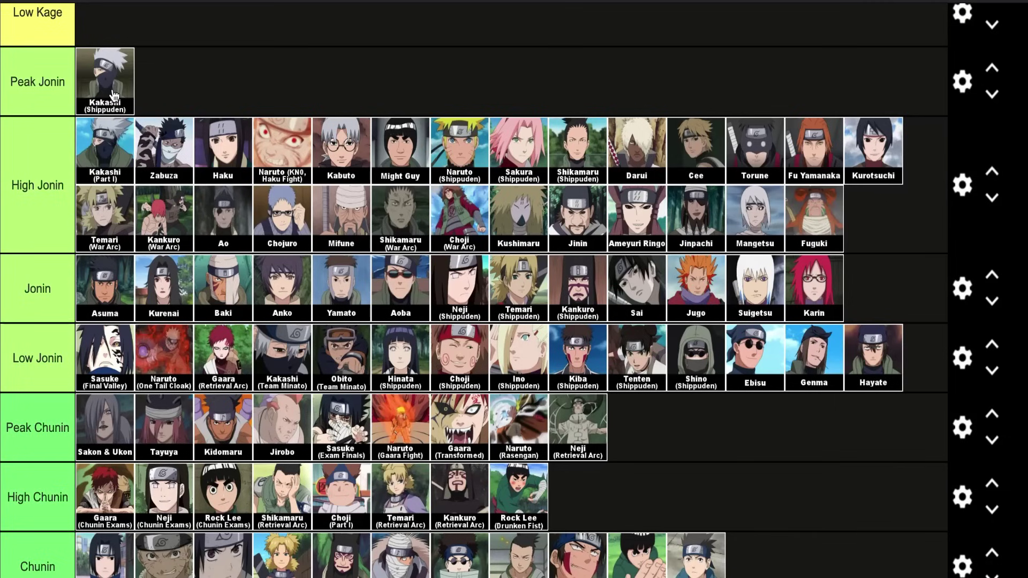
pyautogui.scroll(1, 118, 80)
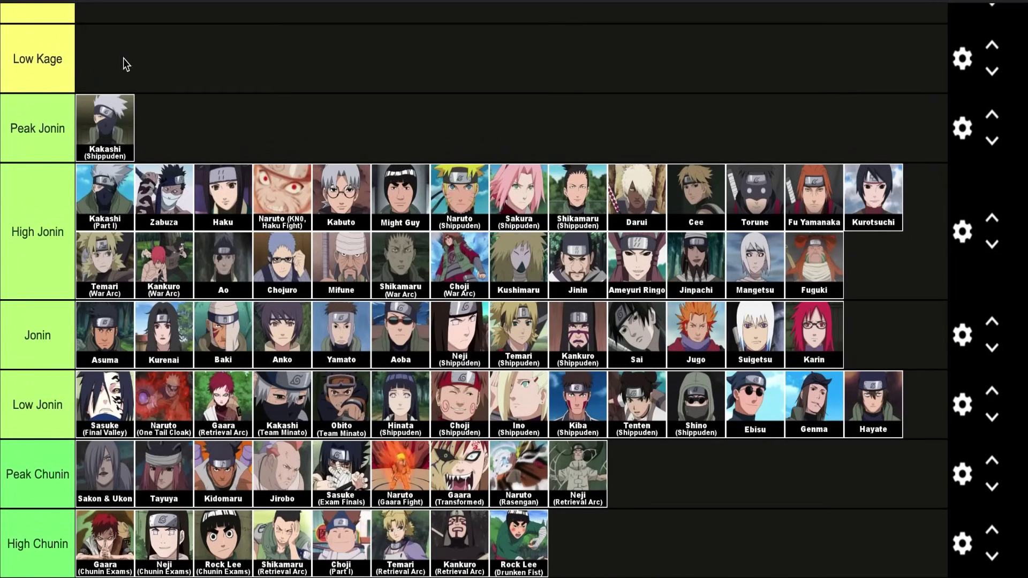
# Place Kakashi (Pain Arc) in the Peak Jonin tier, directly after Kakashi (Shippuden)
pyautogui.scroll(-1, 166, 148)
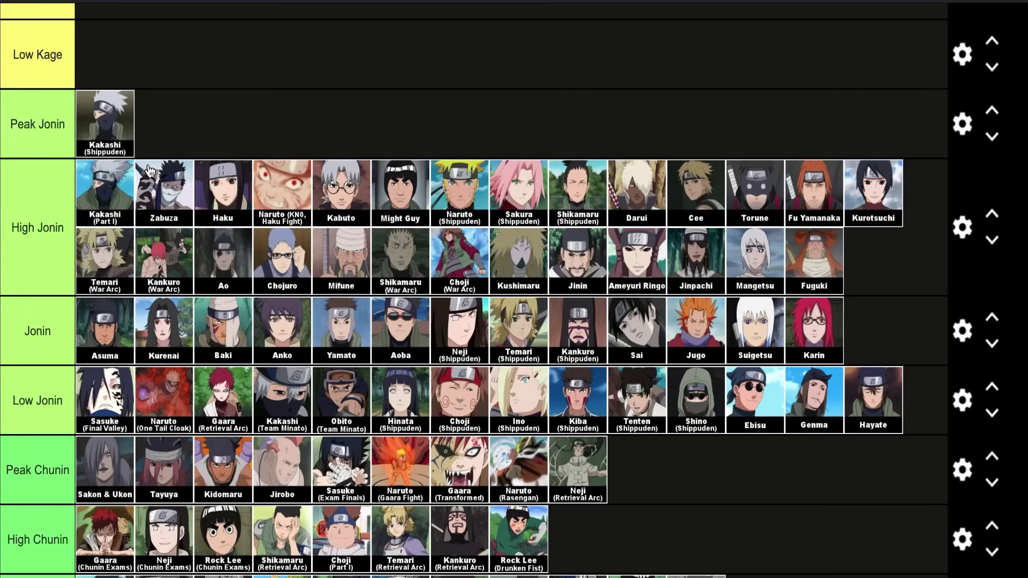
pyautogui.scroll(-8, 149, 170)
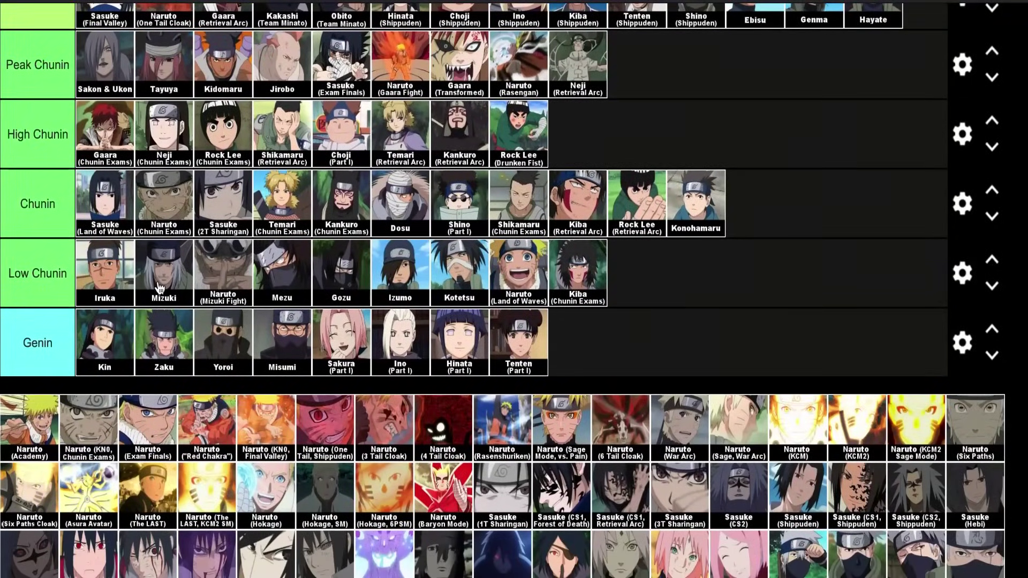
pyautogui.scroll(-3, 159, 288)
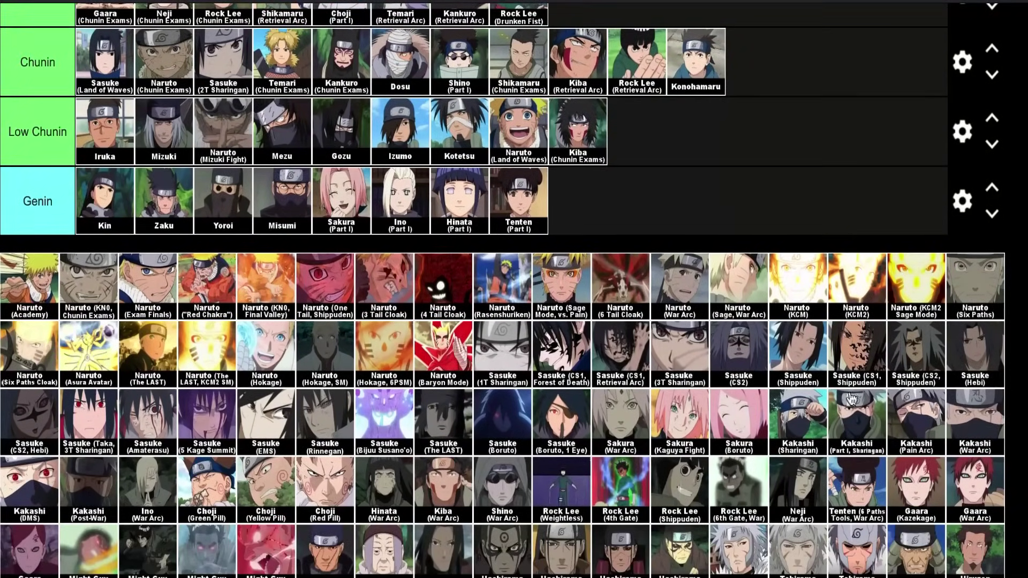
pyautogui.moveTo(932, 393); pyautogui.dragTo(589, 221)
pyautogui.scroll(9, 933, 391)
pyautogui.scroll(4, 933, 391)
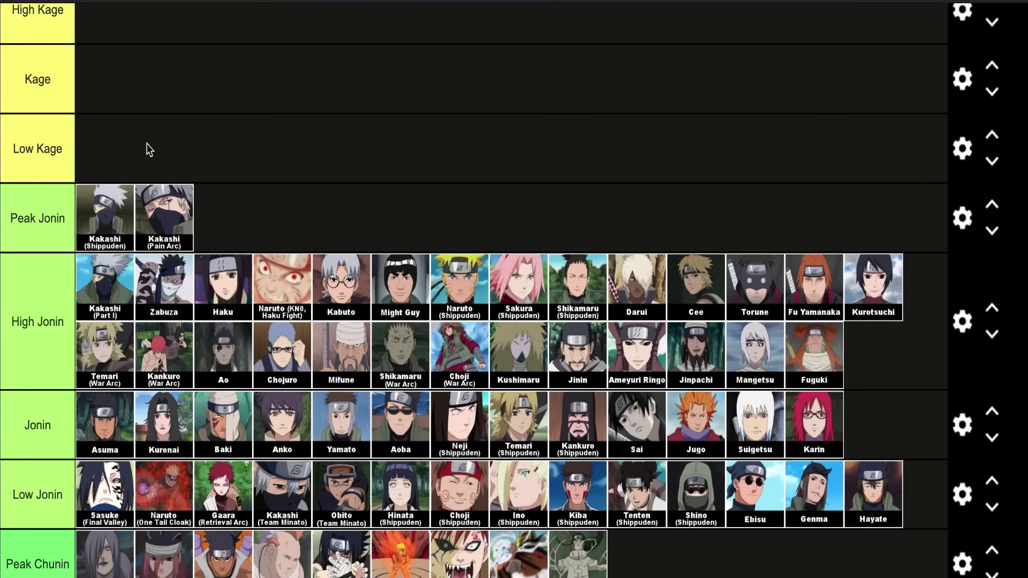
# Rank Naruto (Rasenshuriken) in the Peak Jonin tier, directly after Kakashi (Pain Arc)
pyautogui.scroll(-10, 107, 372)
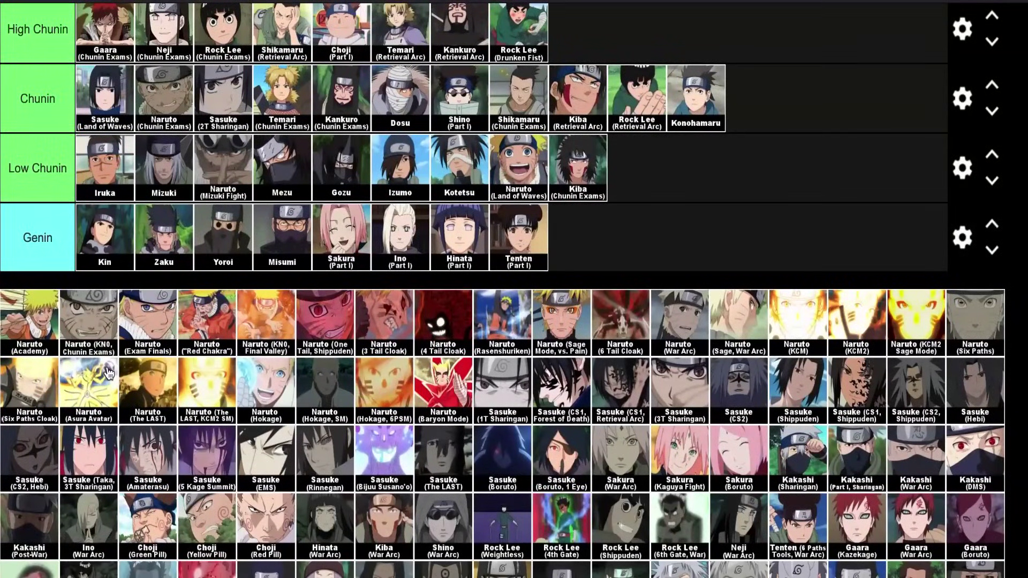
pyautogui.scroll(-1, 308, 438)
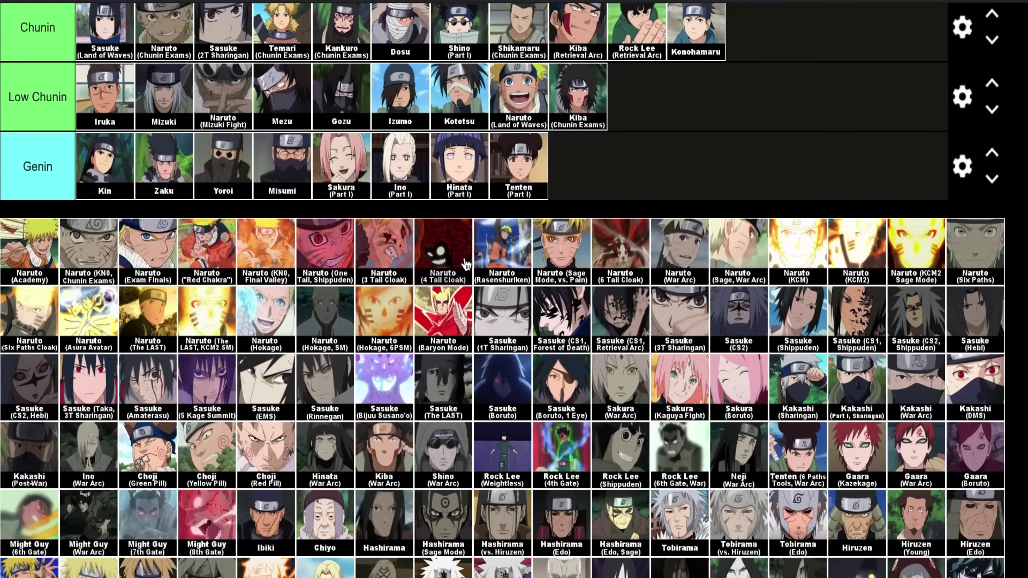
pyautogui.moveTo(462, 266); pyautogui.dragTo(393, 170)
pyautogui.scroll(1, 499, 259)
pyautogui.scroll(10, 471, 160)
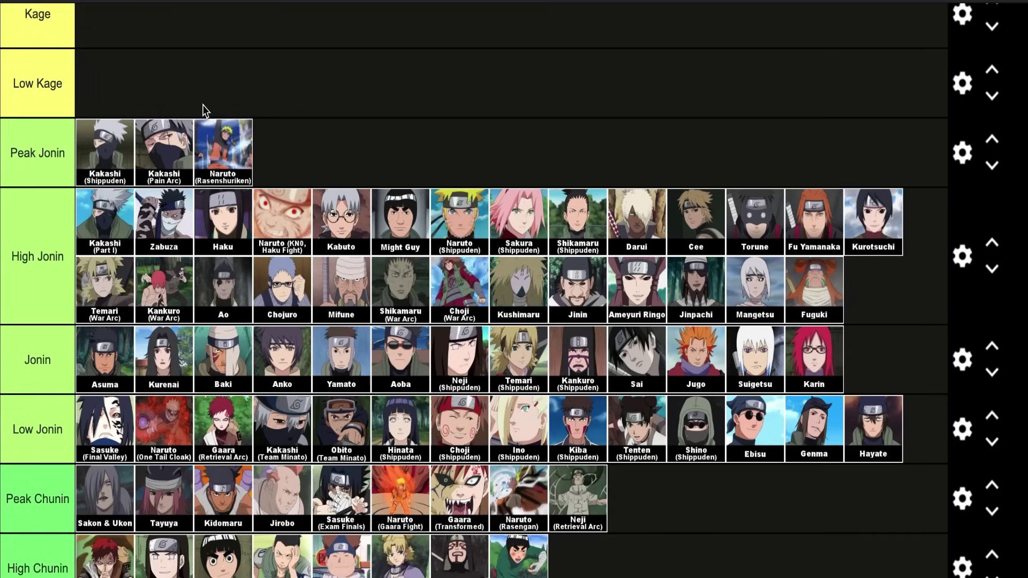
pyautogui.moveTo(231, 179); pyautogui.dragTo(252, 156)
# Review the ranked tiers and look through the remaining unranked characters for further Peak Jonin candidates
pyautogui.scroll(-2, 247, 161)
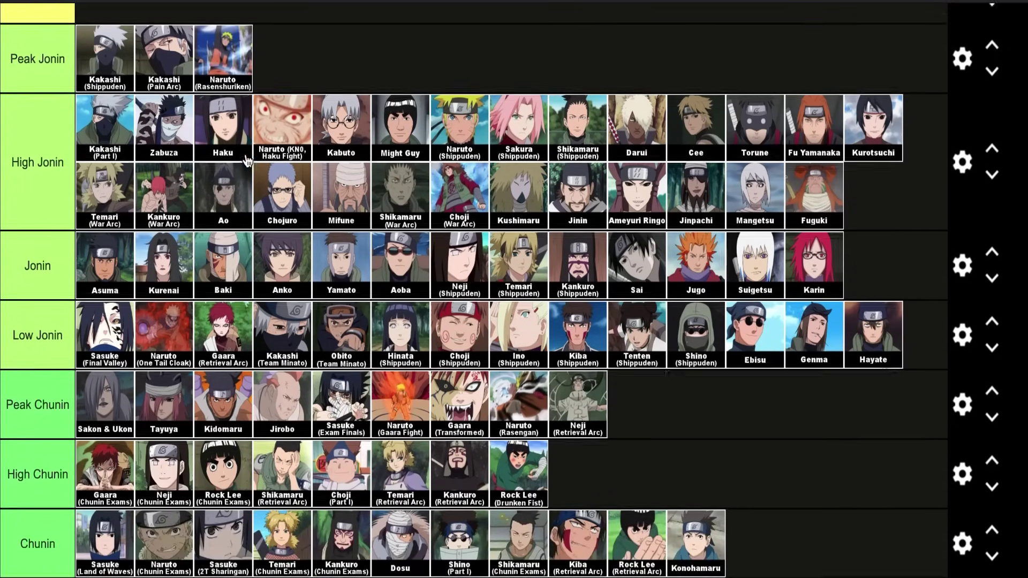
pyautogui.scroll(-2, 247, 161)
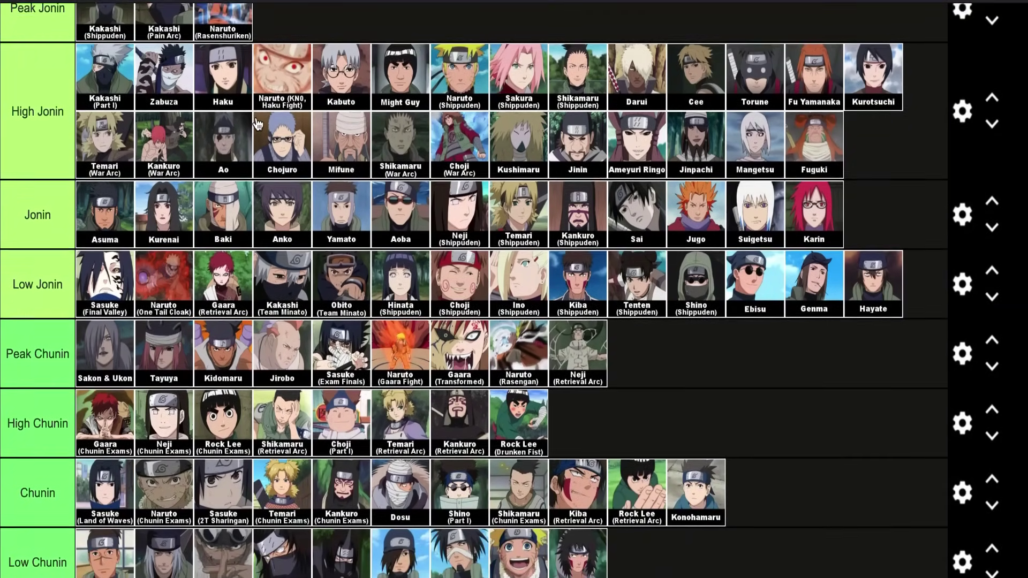
pyautogui.scroll(-2, 257, 125)
pyautogui.scroll(7, 284, 131)
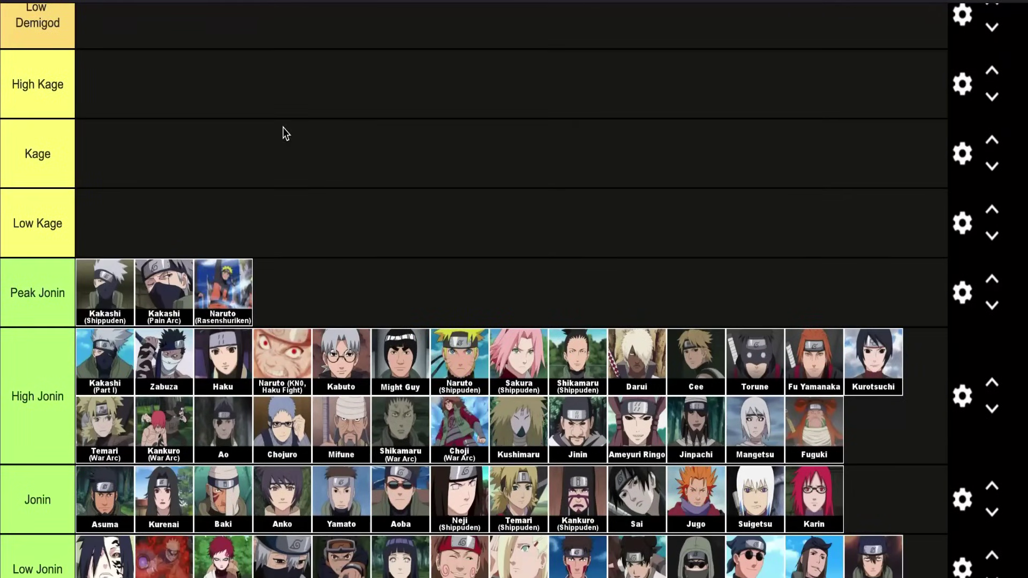
pyautogui.scroll(-6, 242, 220)
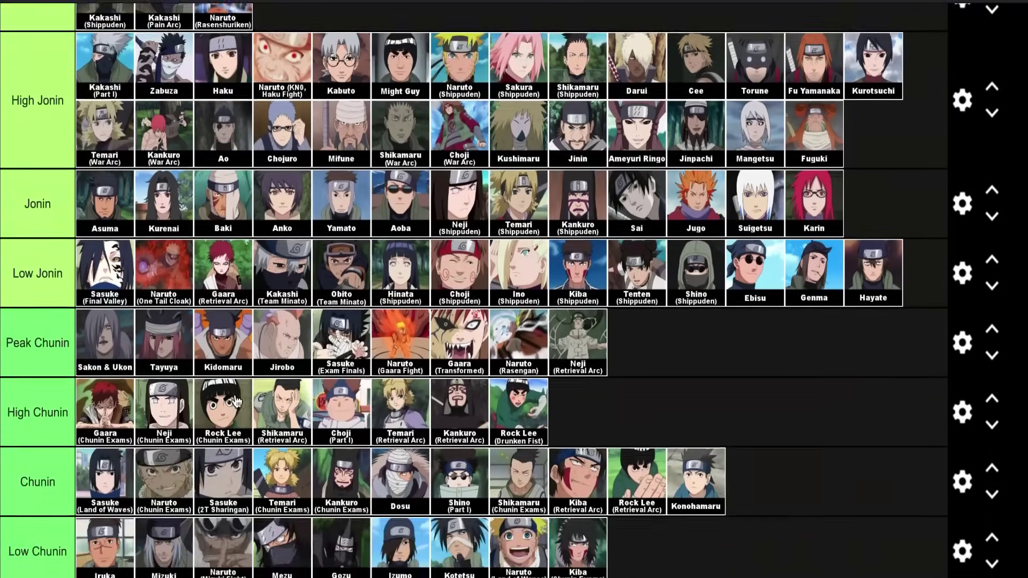
pyautogui.scroll(-8, 235, 402)
pyautogui.scroll(-1, 554, 505)
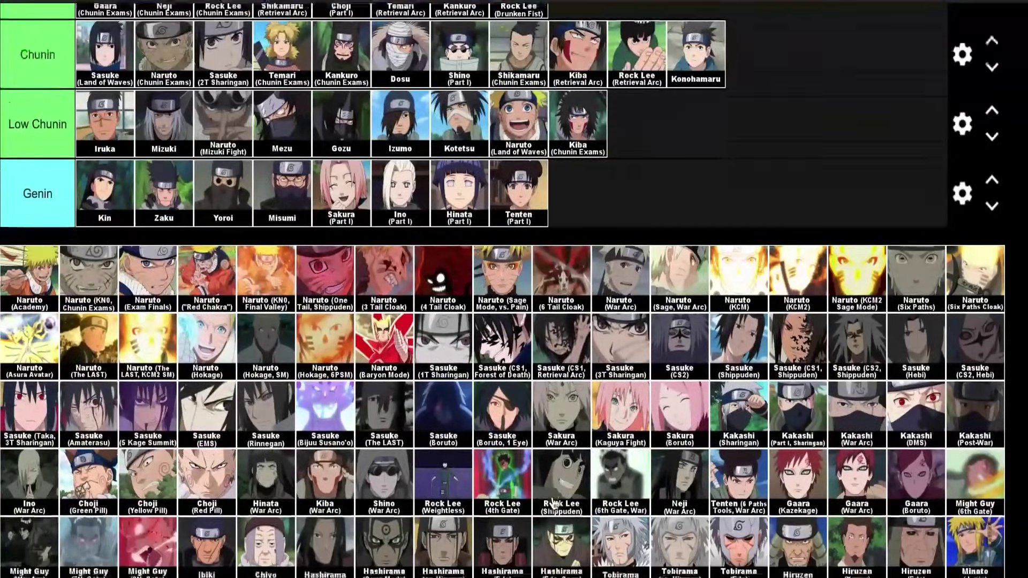
pyautogui.scroll(-2, 554, 505)
pyautogui.scroll(-5, 562, 482)
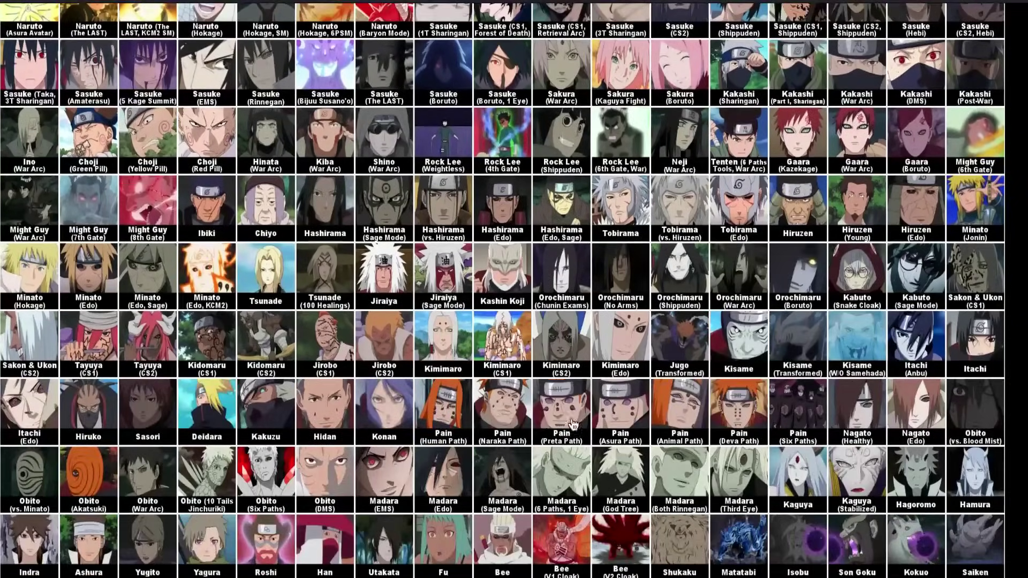
pyautogui.scroll(-4, 236, 503)
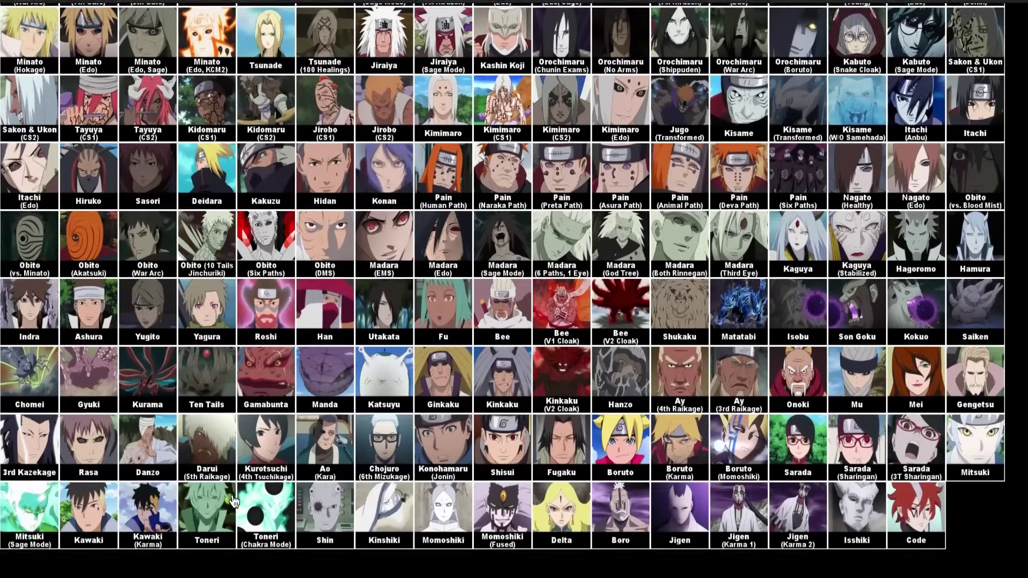
pyautogui.scroll(1, 234, 501)
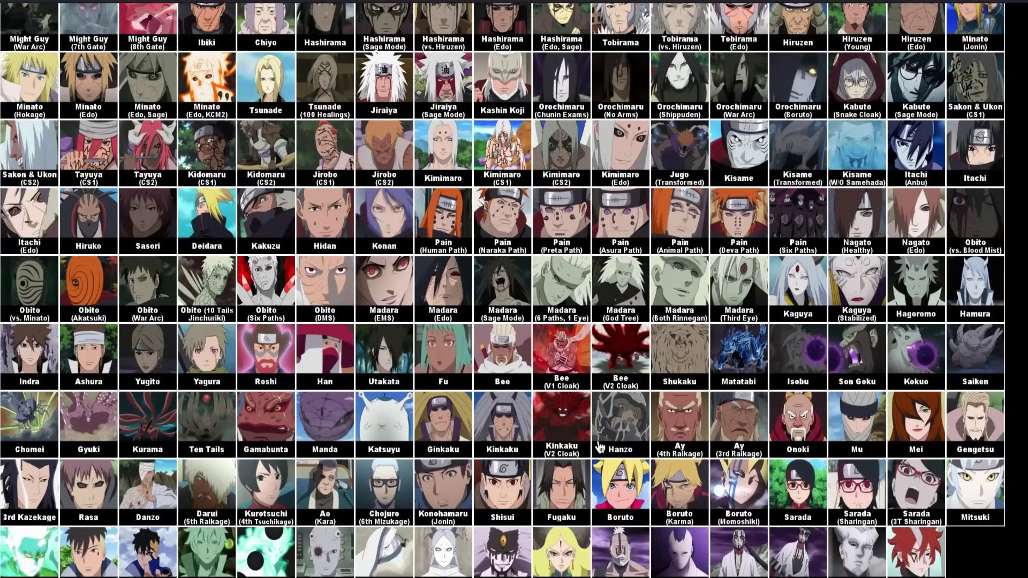
pyautogui.scroll(1, 600, 447)
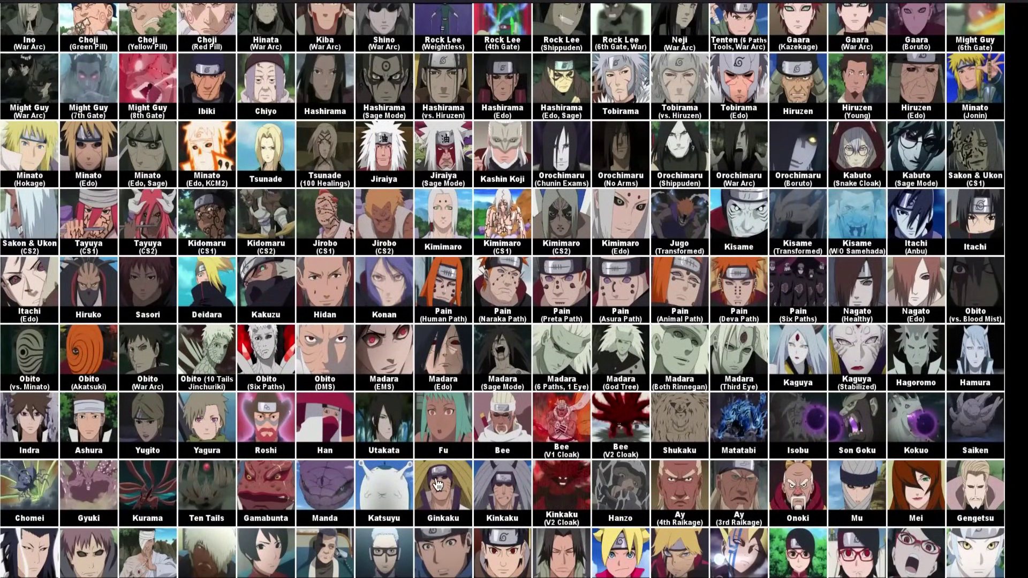
pyautogui.scroll(3, 437, 484)
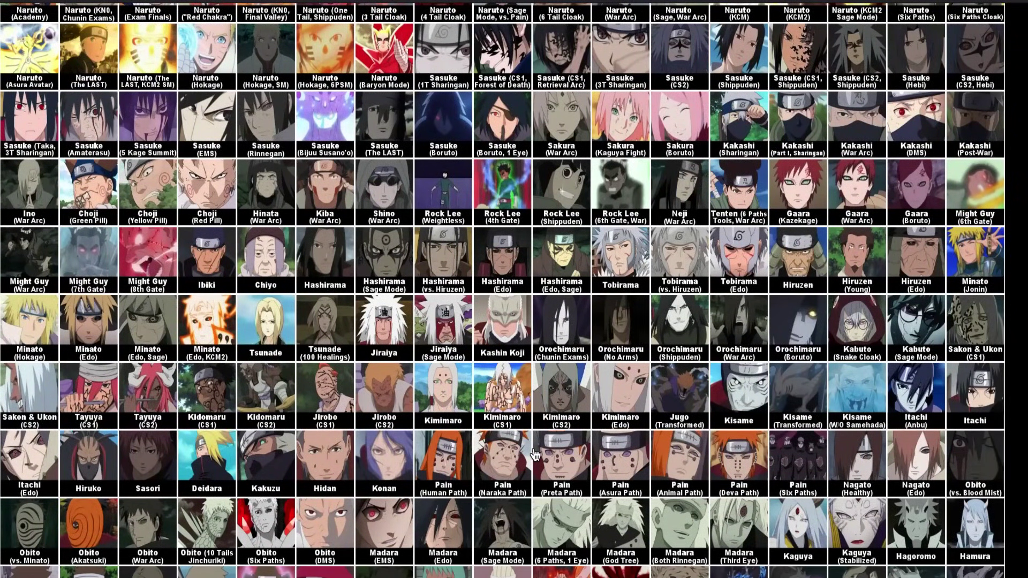
pyautogui.scroll(1, 535, 455)
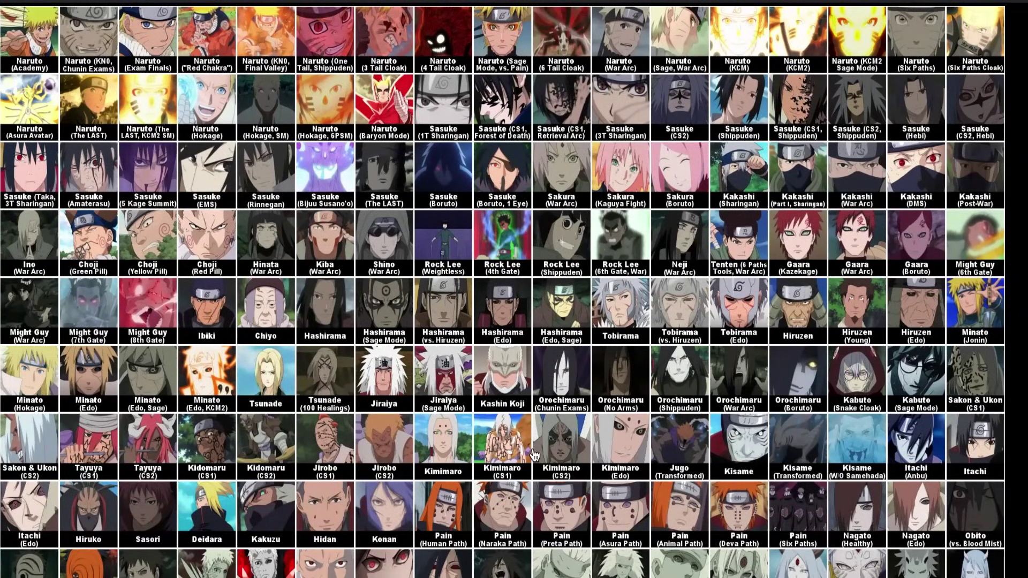
pyautogui.scroll(-4, 534, 455)
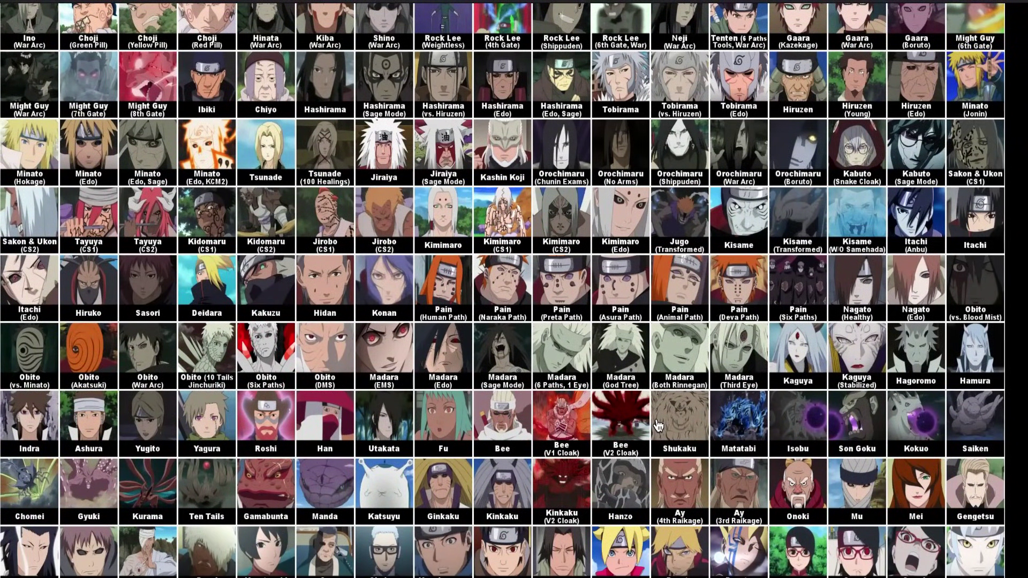
pyautogui.scroll(-1, 658, 425)
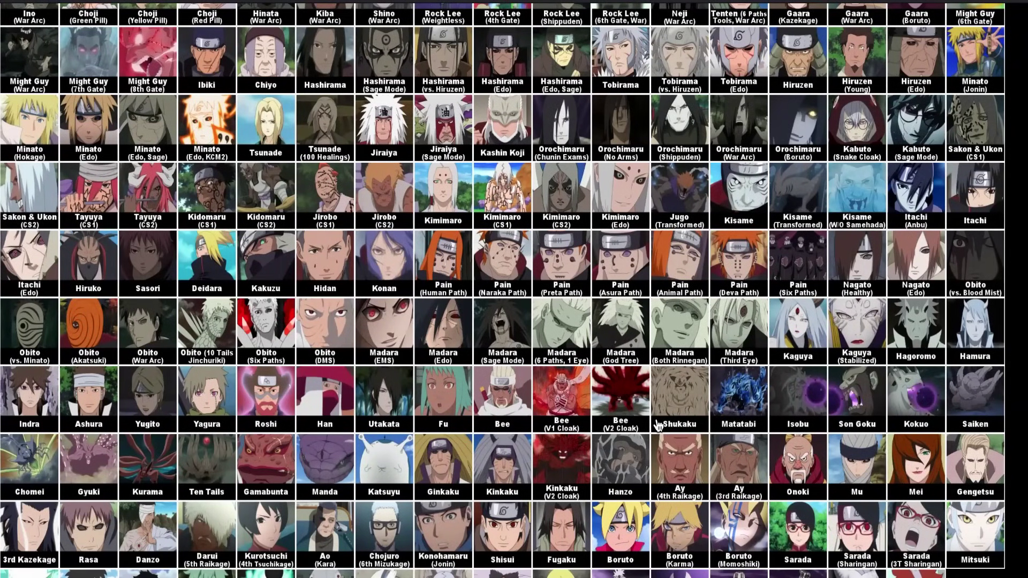
pyautogui.scroll(3, 658, 425)
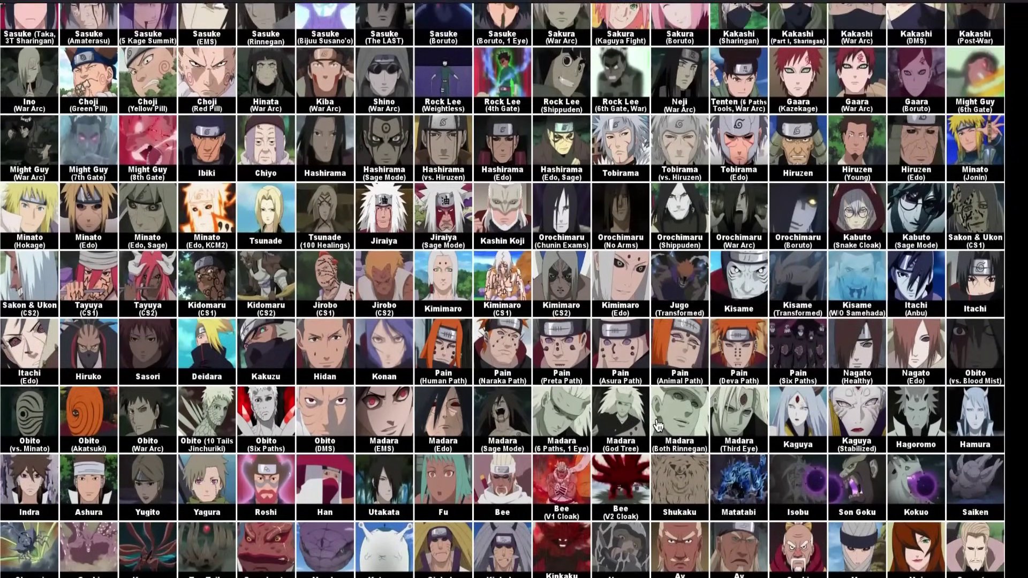
pyautogui.scroll(15, 658, 426)
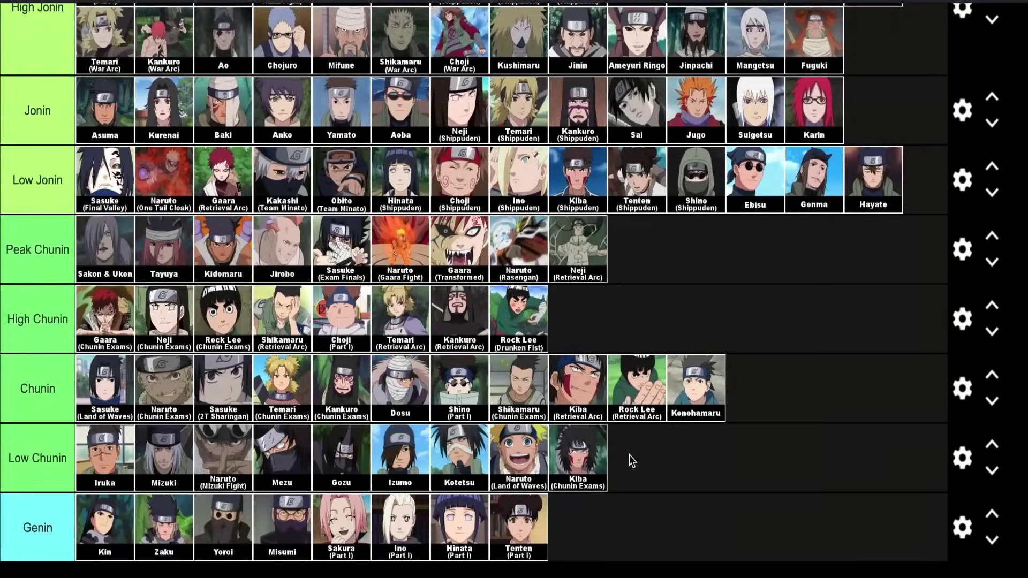
# Rank Chiyo in the Peak Jonin tier, directly after Naruto (Rasenshuriken)
pyautogui.scroll(5, 628, 454)
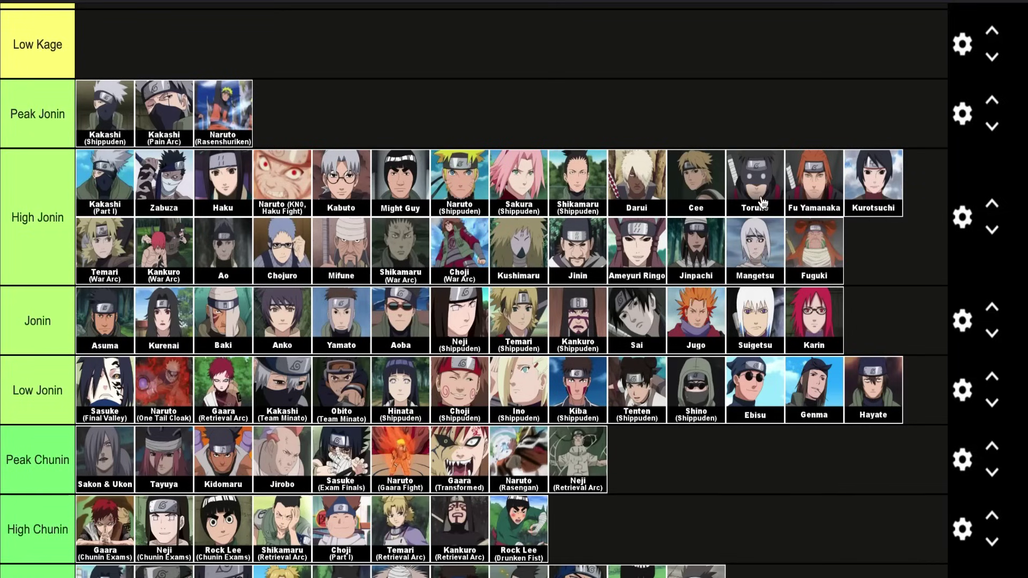
pyautogui.scroll(-8, 806, 210)
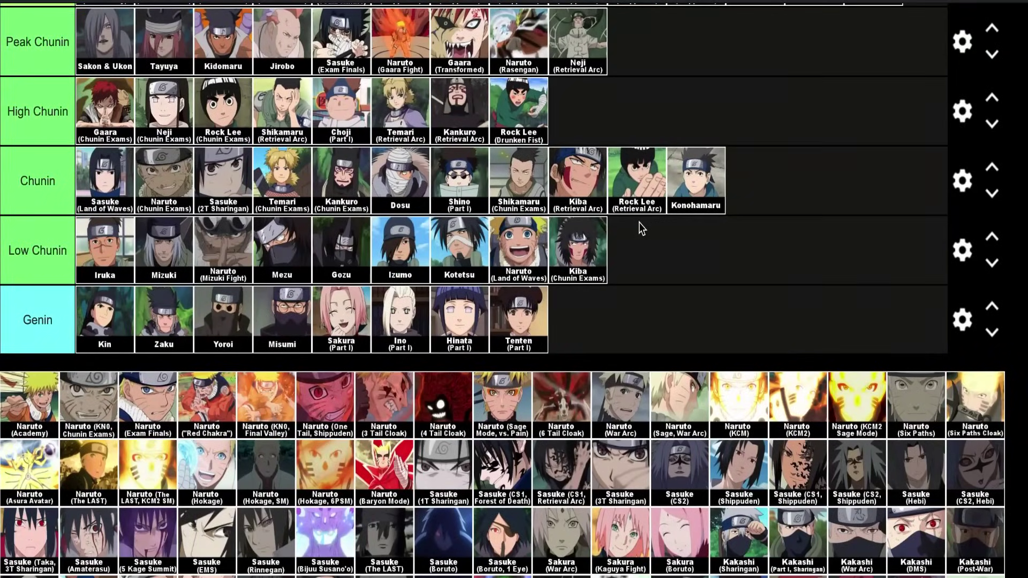
pyautogui.scroll(-6, 638, 222)
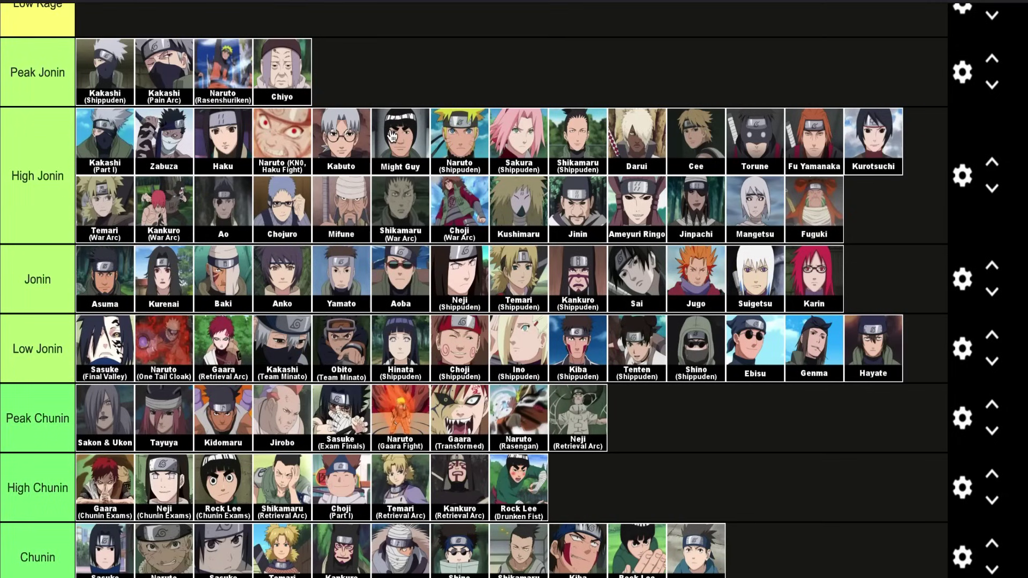
# Move Orochimaru (No Arms) from the unranked characters into the empty Low Kage tier
pyautogui.scroll(-10, 390, 136)
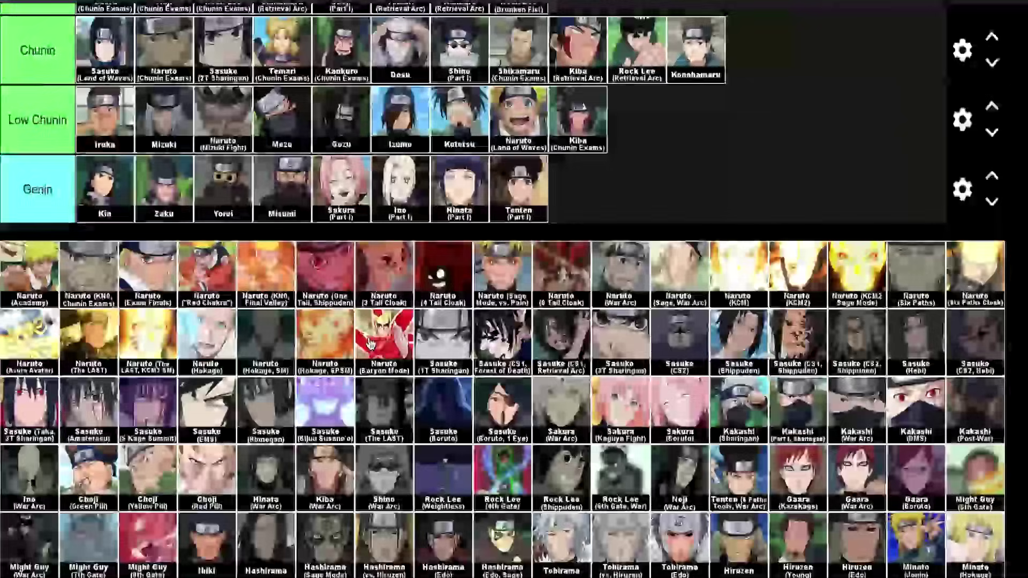
pyautogui.scroll(12, 383, 458)
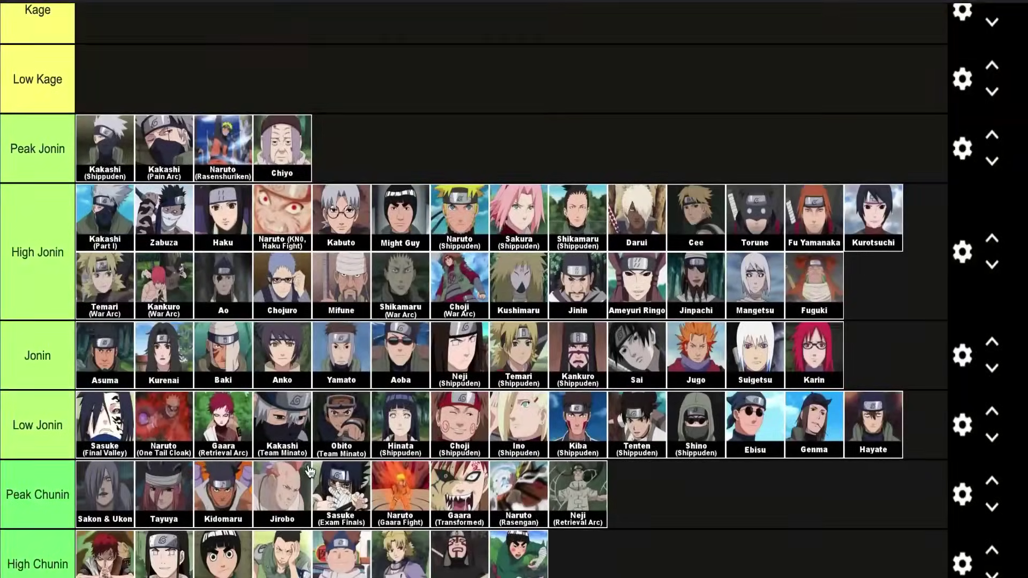
pyautogui.scroll(-6, 383, 458)
pyautogui.scroll(-10, 363, 356)
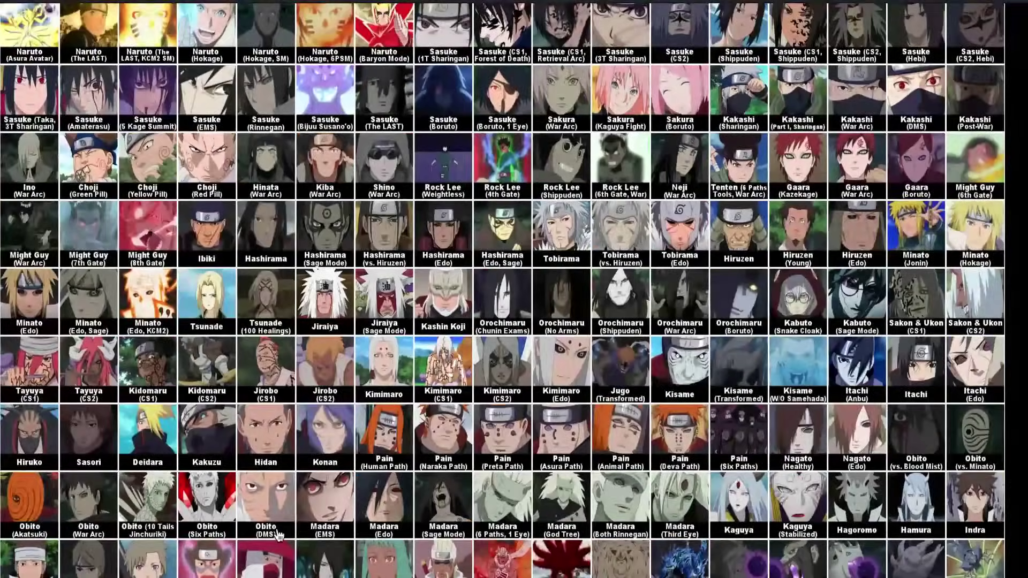
pyautogui.scroll(-1, 363, 356)
pyautogui.scroll(-5, 363, 357)
pyautogui.scroll(12, 538, 353)
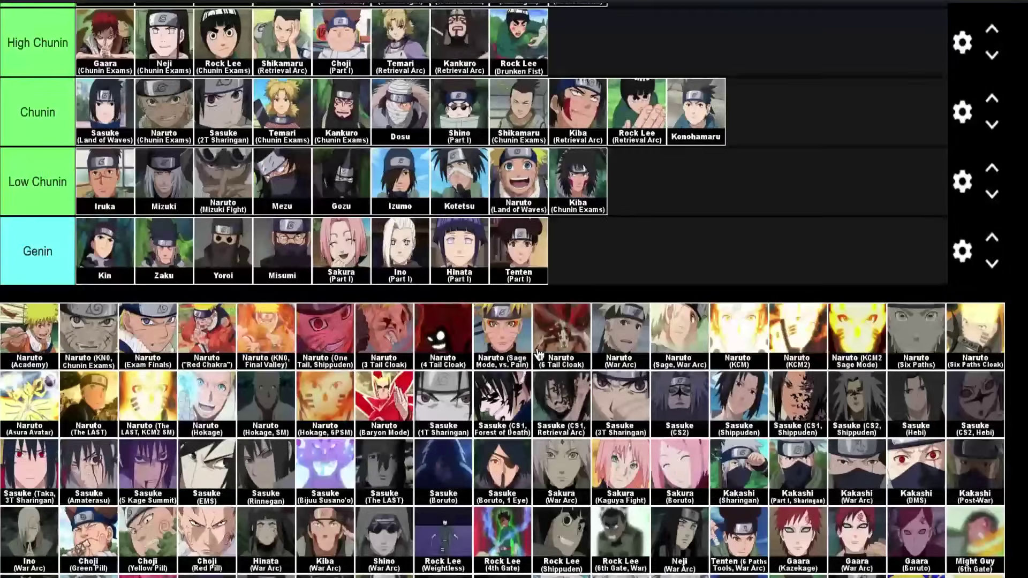
pyautogui.scroll(-2, 430, 515)
pyautogui.scroll(-3, 429, 515)
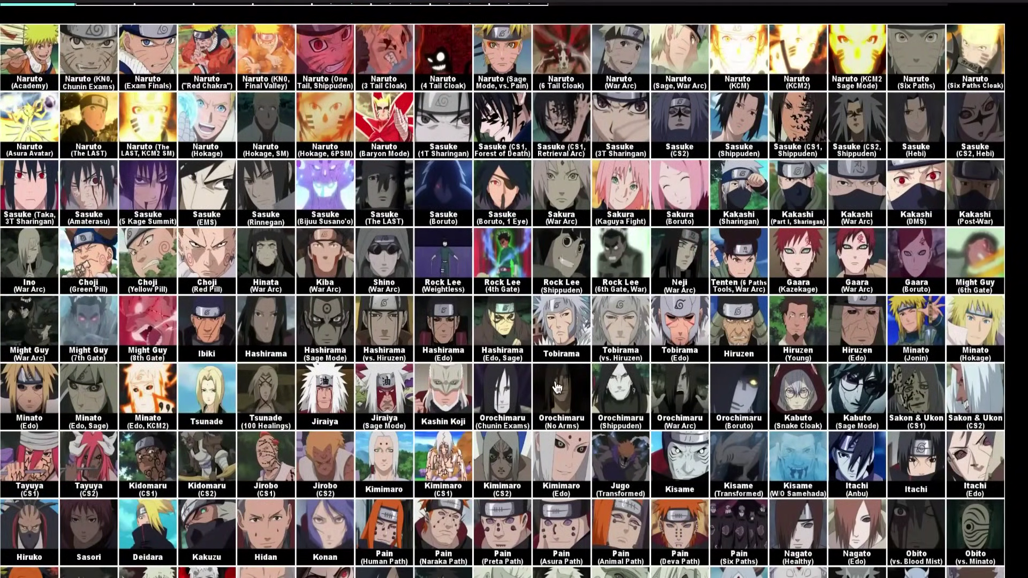
pyautogui.moveTo(557, 386); pyautogui.dragTo(365, 91)
pyautogui.scroll(15, 554, 410)
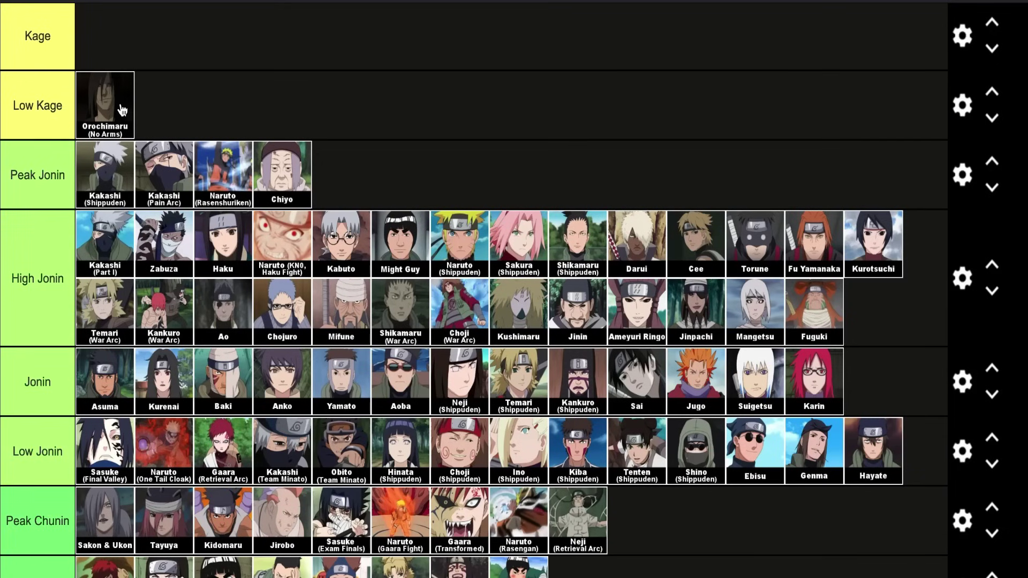
# Place the base Kimimaro in the Low Kage tier, directly after Orochimaru (No Arms)
pyautogui.scroll(-1, 99, 154)
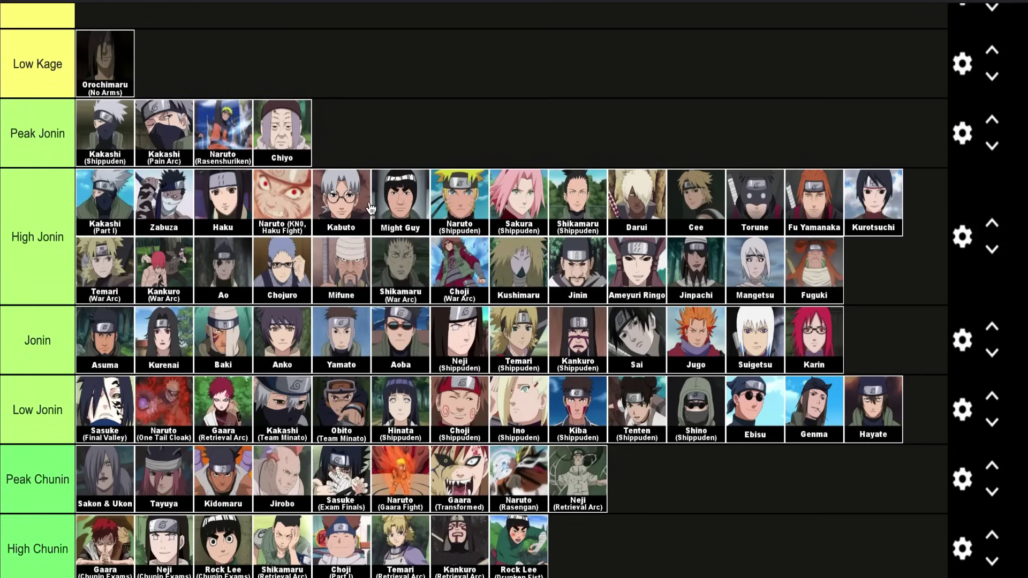
pyautogui.scroll(-10, 370, 207)
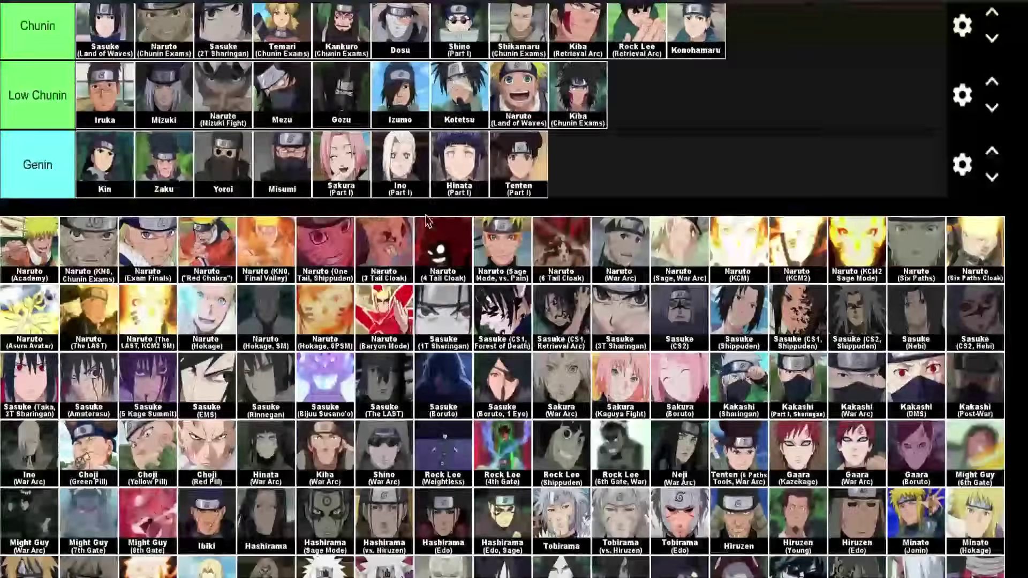
pyautogui.scroll(-8, 591, 295)
pyautogui.moveTo(325, 204); pyautogui.dragTo(281, 122)
pyautogui.scroll(18, 337, 300)
pyautogui.scroll(2, 340, 322)
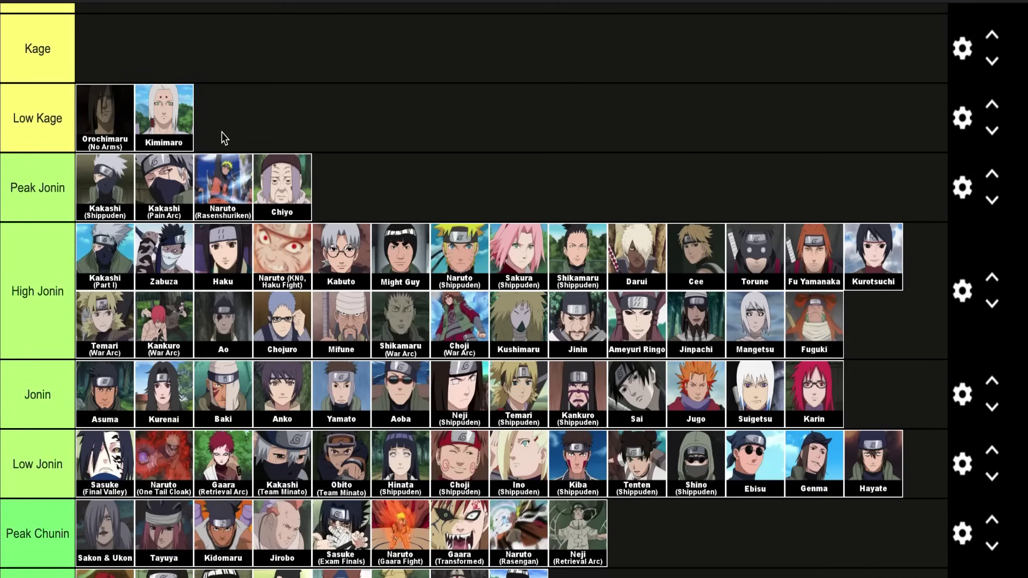
# Rank Gaara (Kazekage) in the Low Kage tier, directly after Kimimaro
pyautogui.scroll(-6, 221, 133)
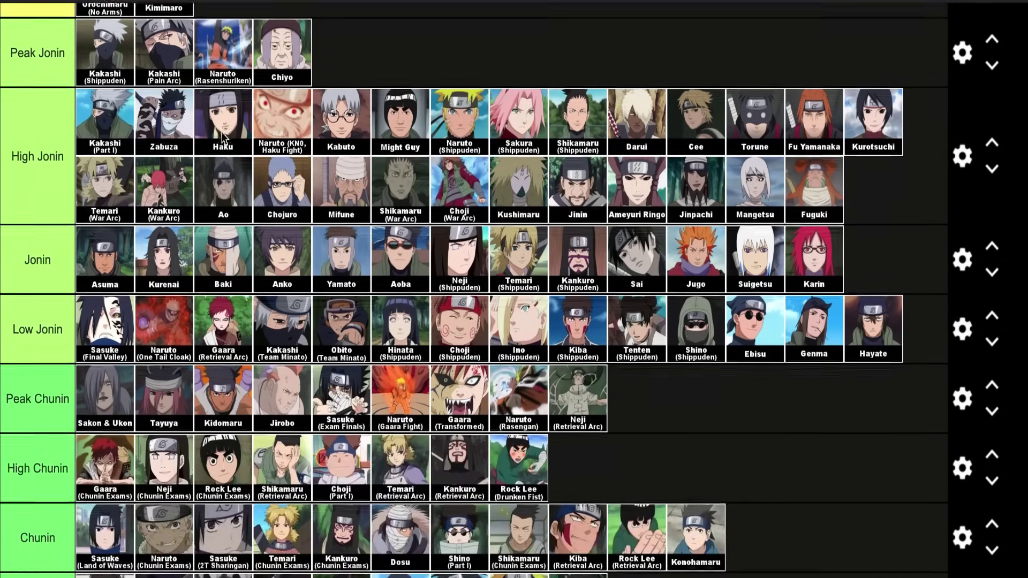
pyautogui.scroll(-12, 222, 133)
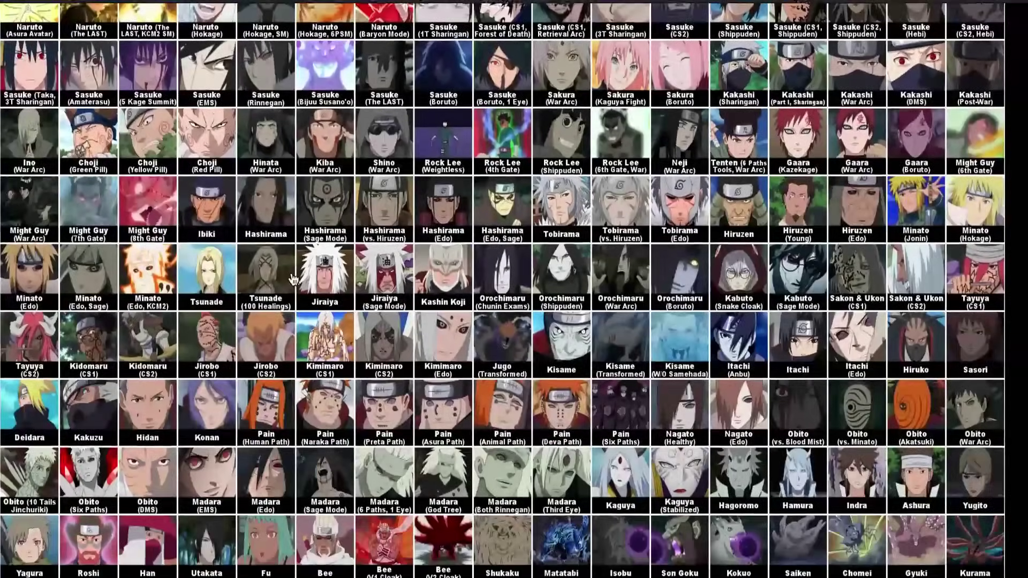
pyautogui.scroll(7, 293, 279)
pyautogui.scroll(-4, 399, 356)
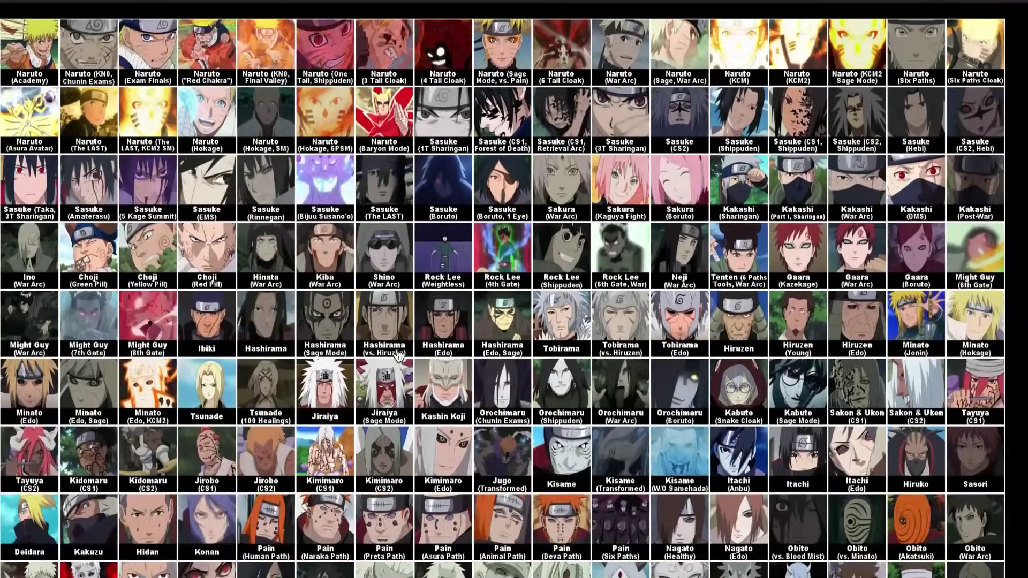
pyautogui.moveTo(784, 264); pyautogui.dragTo(582, 302)
pyautogui.scroll(15, 771, 238)
pyautogui.scroll(3, 582, 303)
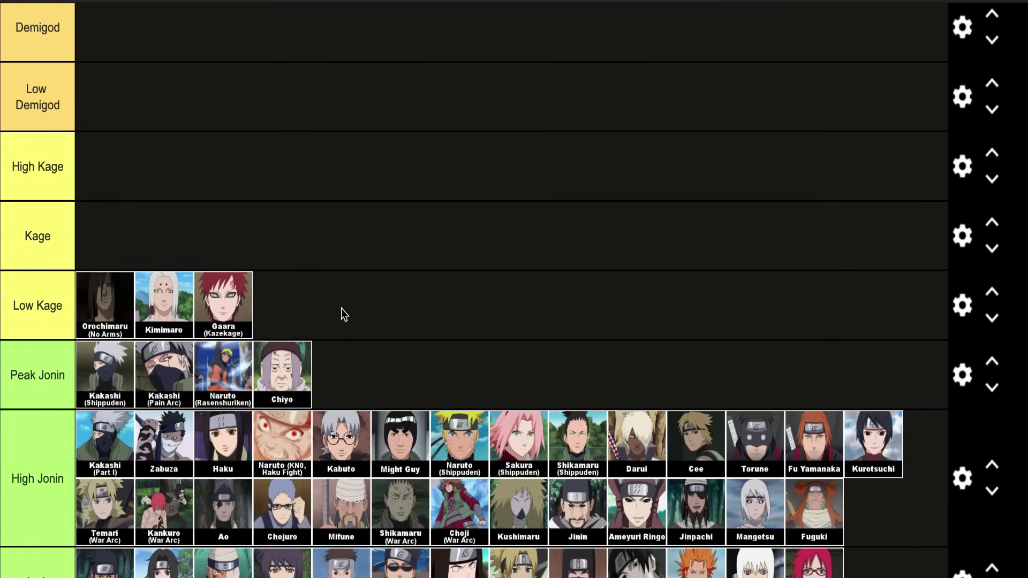
# Add Hidan from the unranked characters to the Low Kage tier, directly after Gaara (Kazekage)
pyautogui.scroll(-5, 341, 309)
pyautogui.scroll(-15, 344, 314)
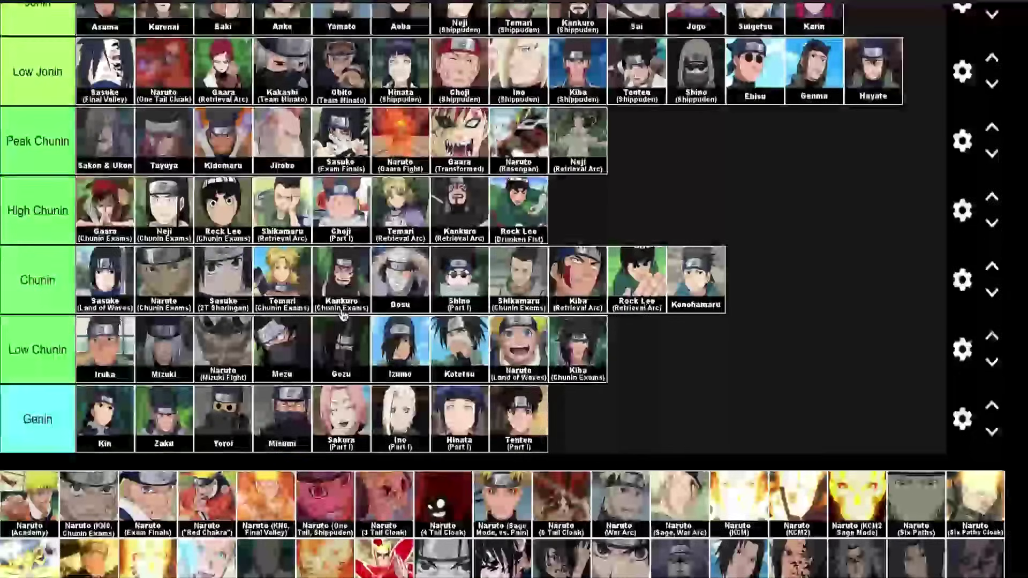
pyautogui.scroll(-3, 383, 559)
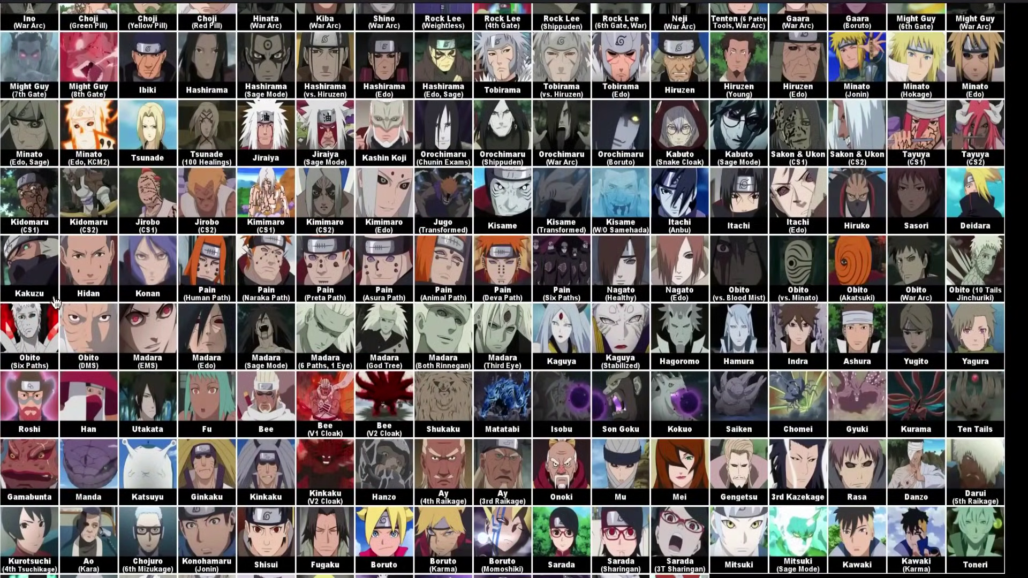
pyautogui.moveTo(88, 267); pyautogui.dragTo(436, 101)
pyautogui.scroll(15, 123, 262)
pyautogui.scroll(1, 128, 265)
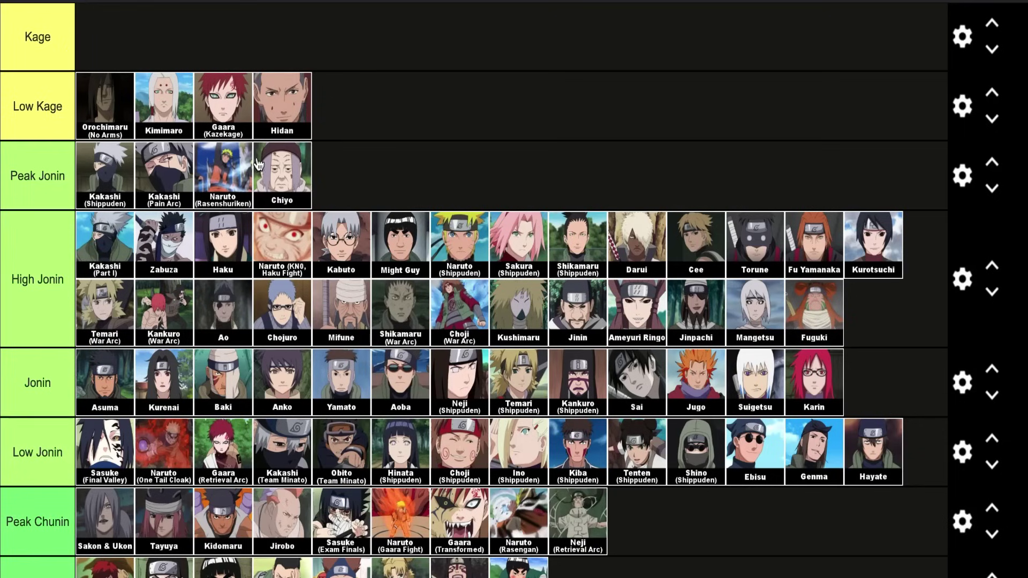
pyautogui.scroll(1, 232, 107)
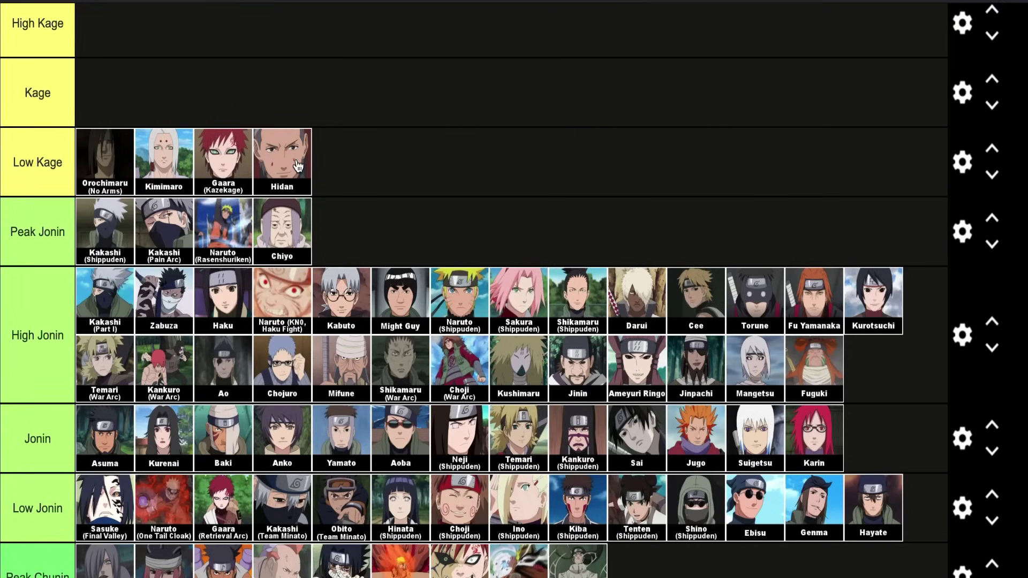
# Rank Sasuke (Hebi) in the Low Kage tier, directly after Hidan
pyautogui.scroll(-20, 298, 165)
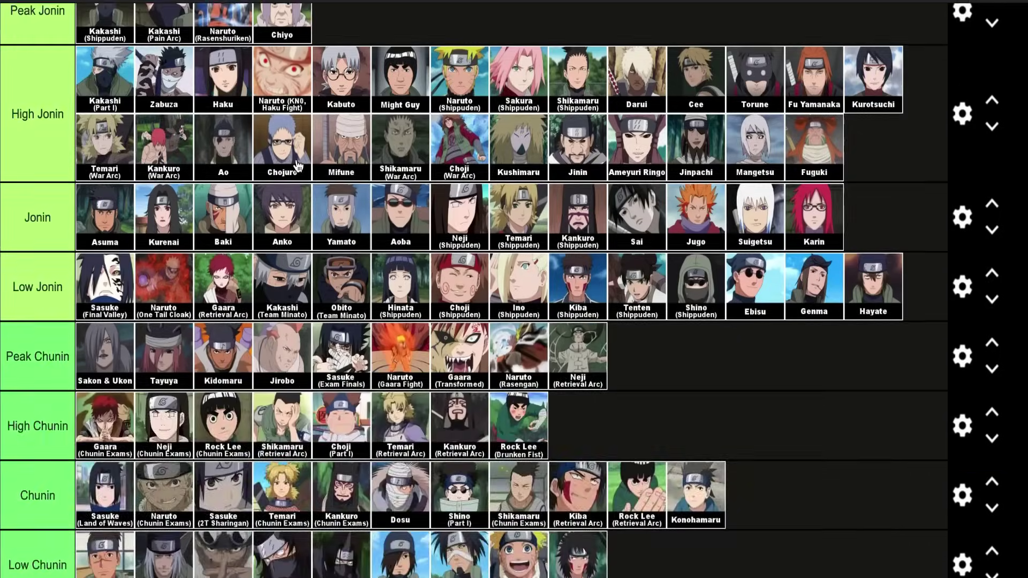
pyautogui.scroll(3, 331, 257)
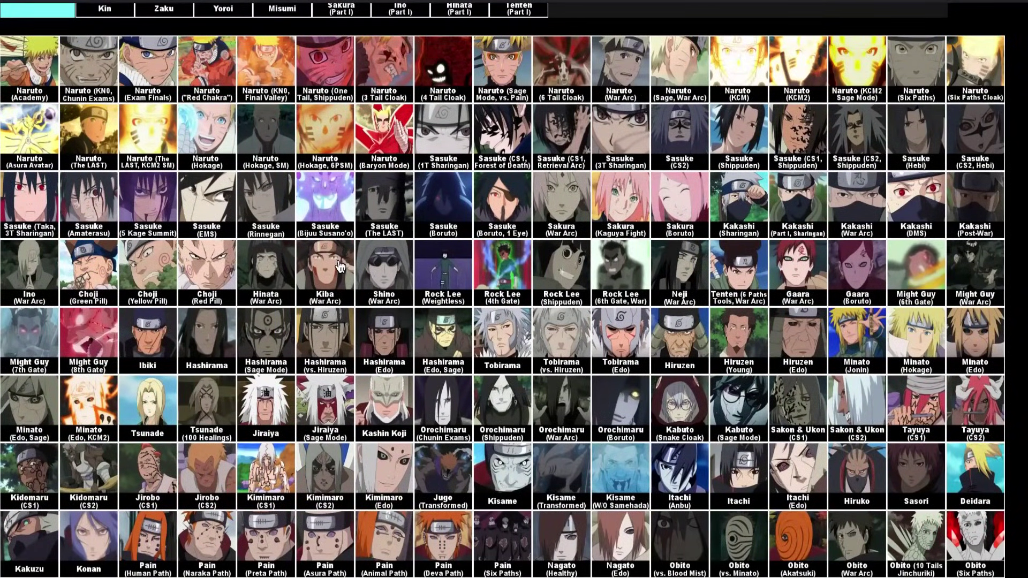
pyautogui.scroll(2, 782, 265)
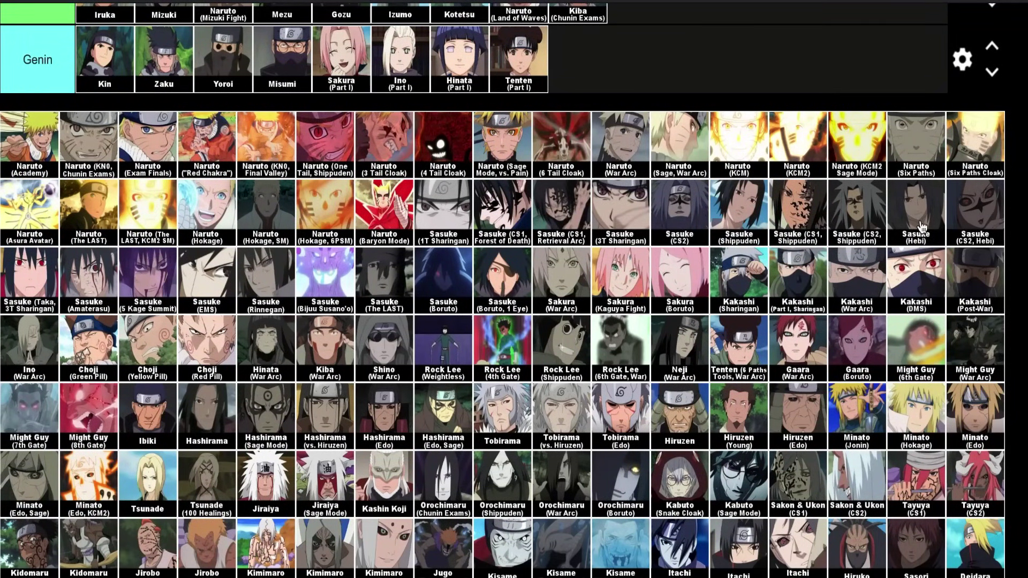
pyautogui.scroll(1, 752, 220)
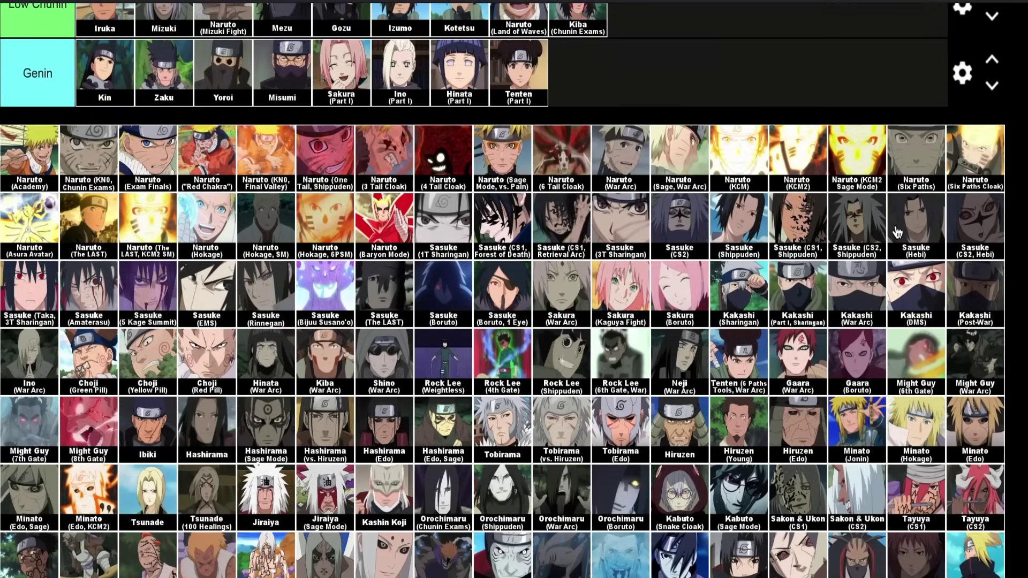
pyautogui.moveTo(915, 235); pyautogui.dragTo(763, 211)
pyautogui.scroll(10, 910, 239)
pyautogui.scroll(7, 905, 262)
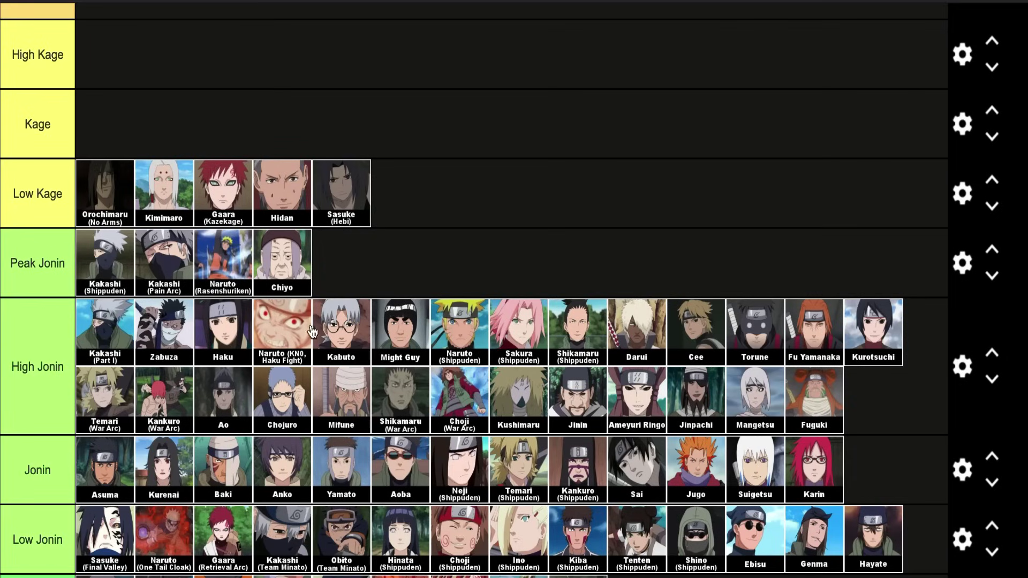
# Move Mei from the unranked characters into the Low Kage tier, directly after Sasuke (Hebi)
pyautogui.scroll(-4, 300, 348)
pyautogui.scroll(-13, 297, 362)
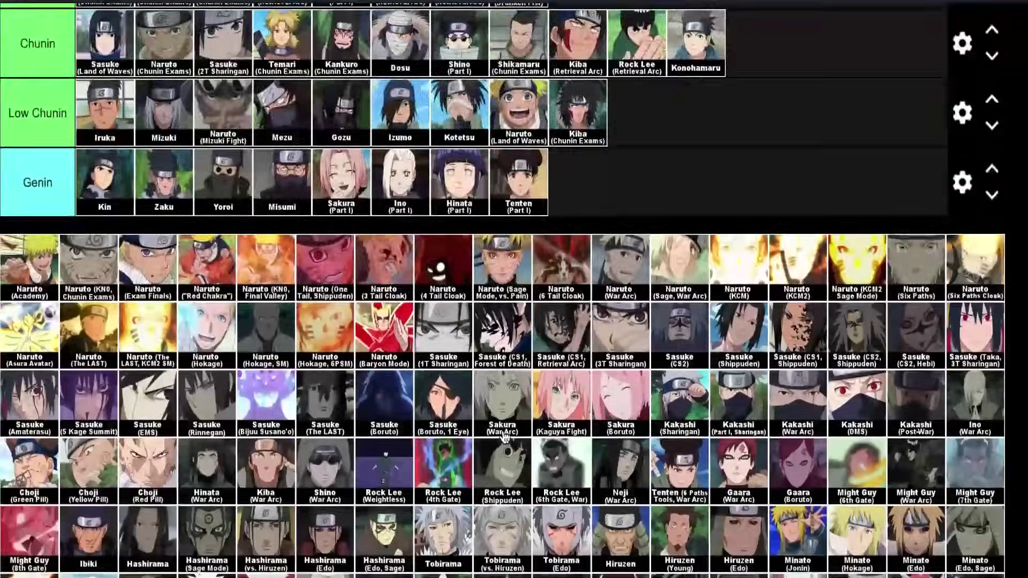
pyautogui.scroll(-6, 503, 437)
pyautogui.scroll(5, 193, 482)
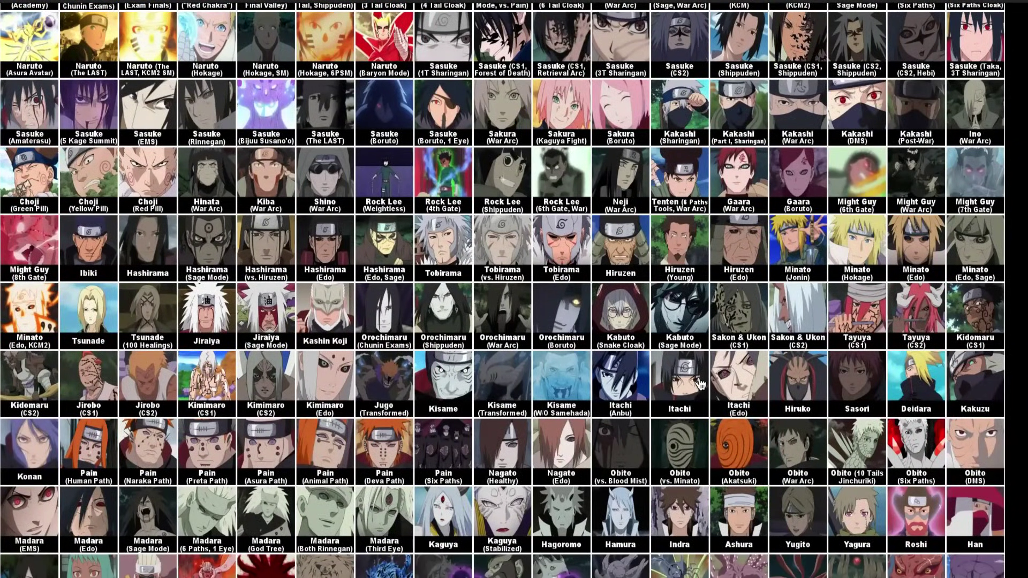
pyautogui.scroll(1, 497, 339)
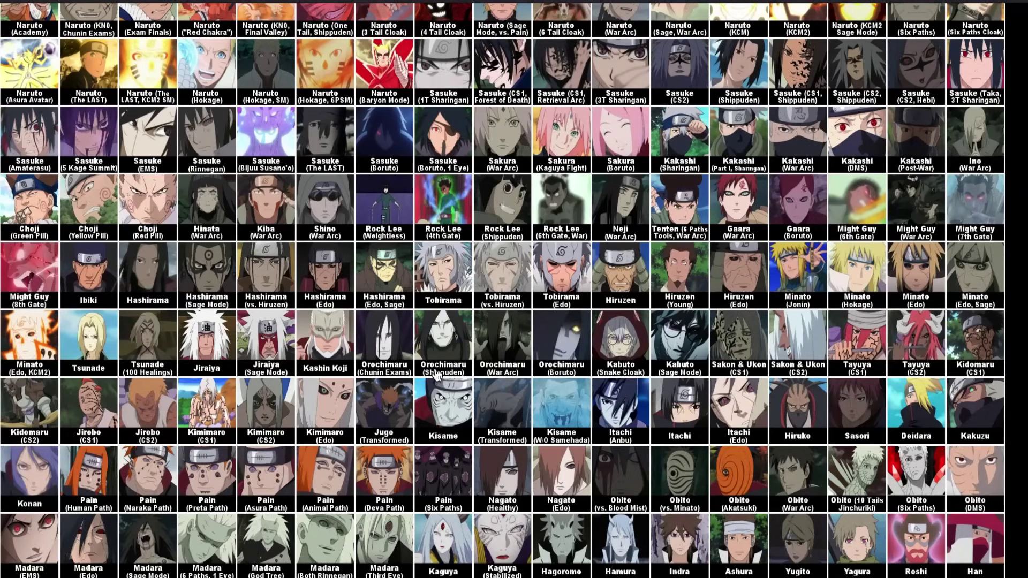
pyautogui.scroll(3, 577, 412)
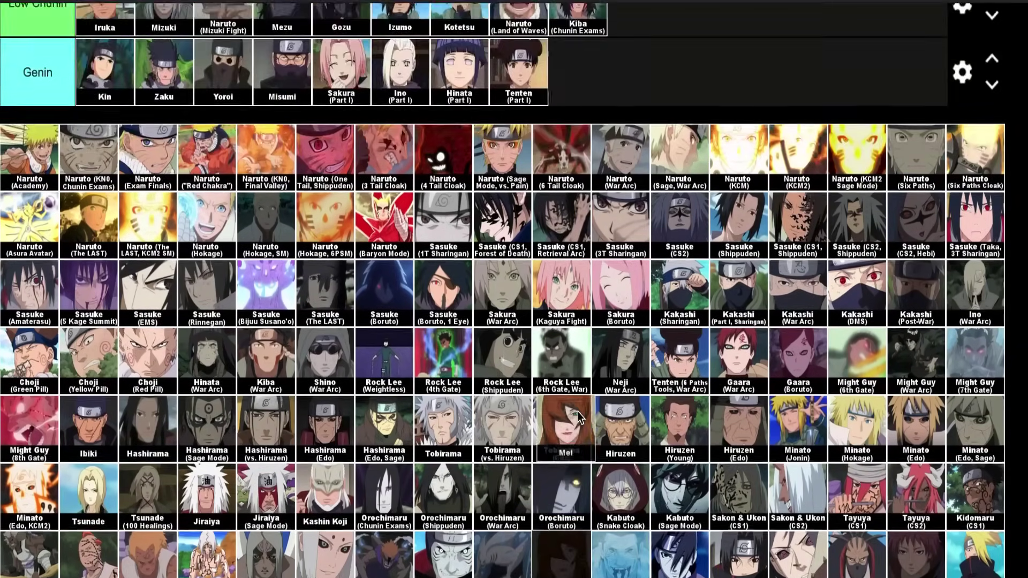
pyautogui.scroll(14, 577, 412)
pyautogui.moveTo(577, 412); pyautogui.dragTo(567, 205)
pyautogui.scroll(3, 577, 417)
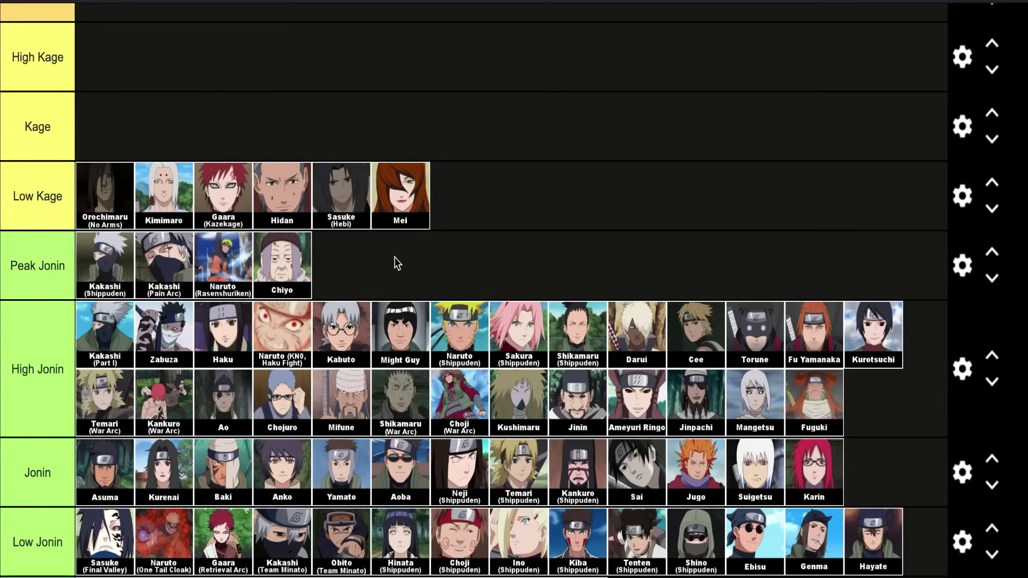
# Place Konan in the Low Kage tier, directly after Mei
pyautogui.scroll(-15, 397, 262)
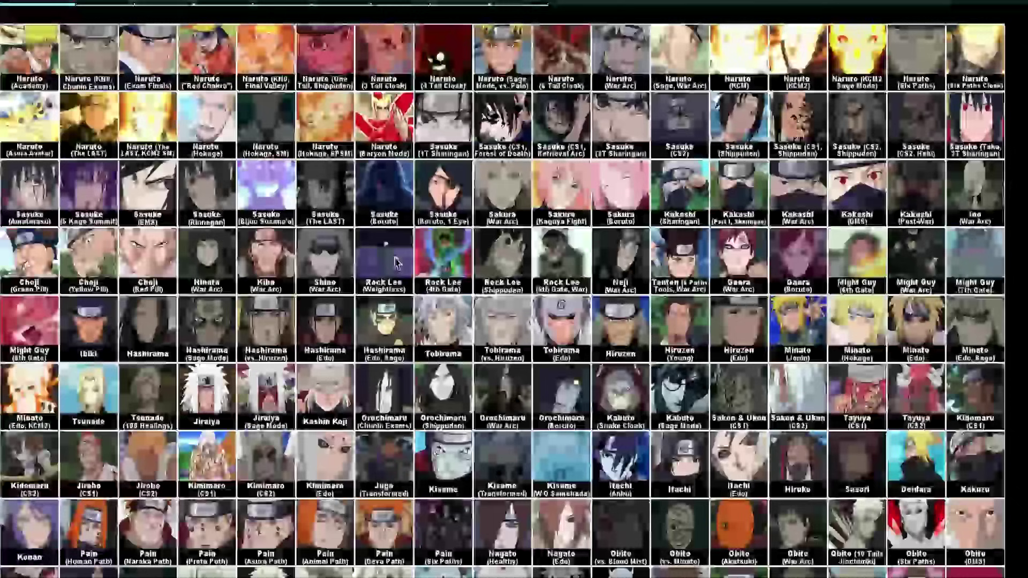
pyautogui.scroll(-1, 522, 396)
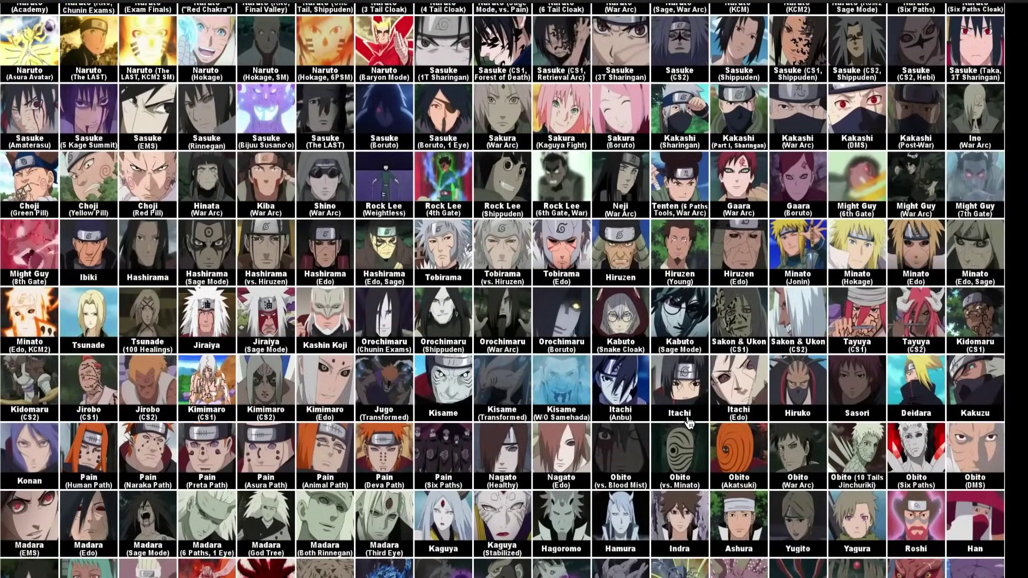
pyautogui.scroll(-3, 635, 464)
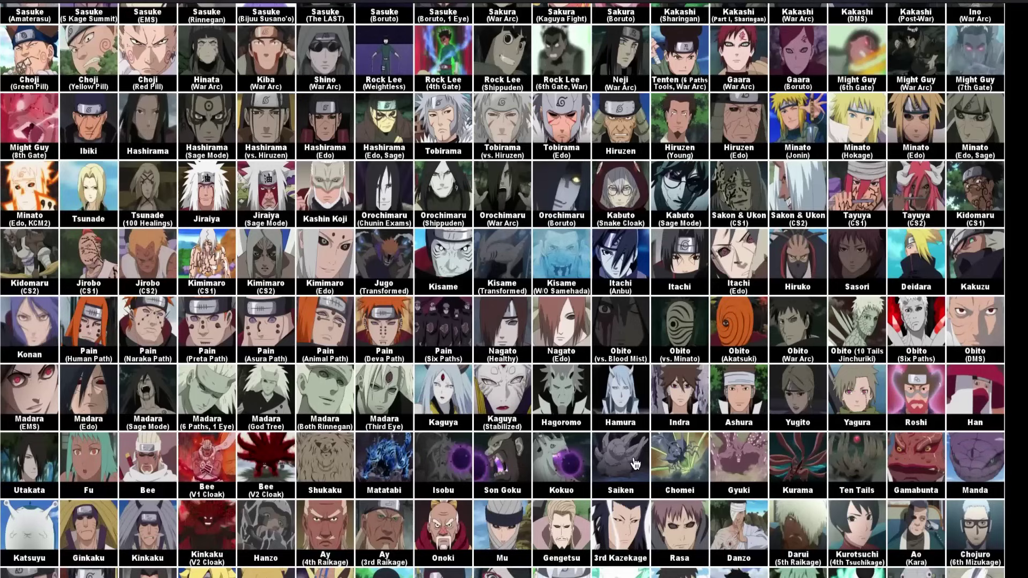
pyautogui.scroll(1, 635, 464)
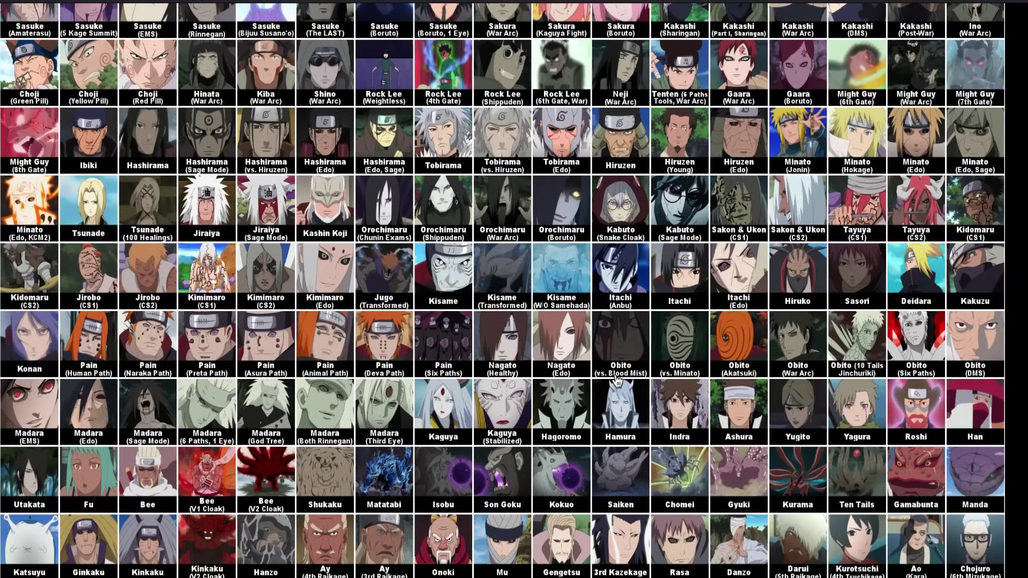
pyautogui.moveTo(30, 356); pyautogui.dragTo(551, 263)
pyautogui.scroll(5, 226, 321)
pyautogui.scroll(10, 227, 321)
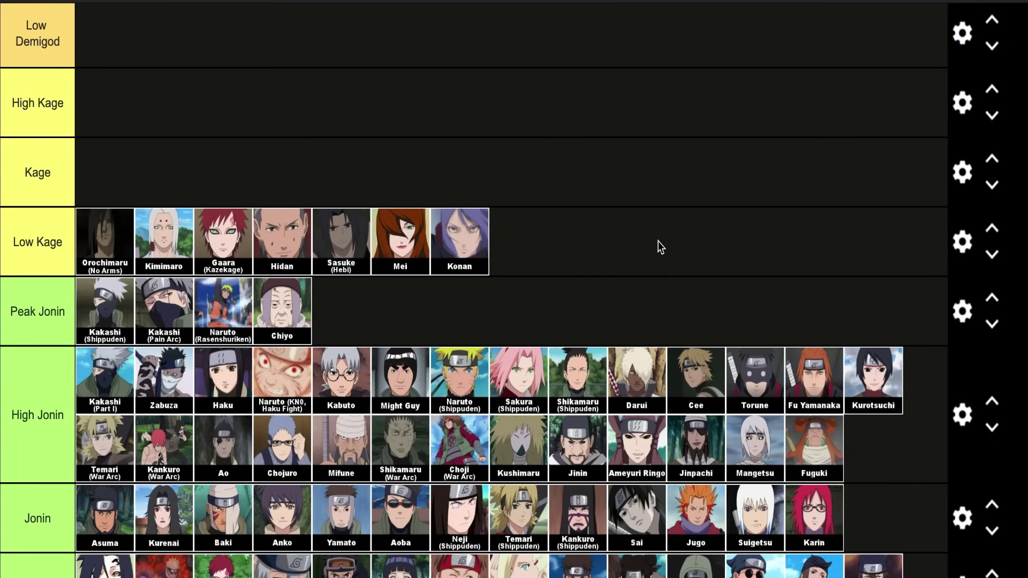
# Move Rasa from the unranked characters into the Low Kage tier, directly after Konan
pyautogui.scroll(-1, 660, 246)
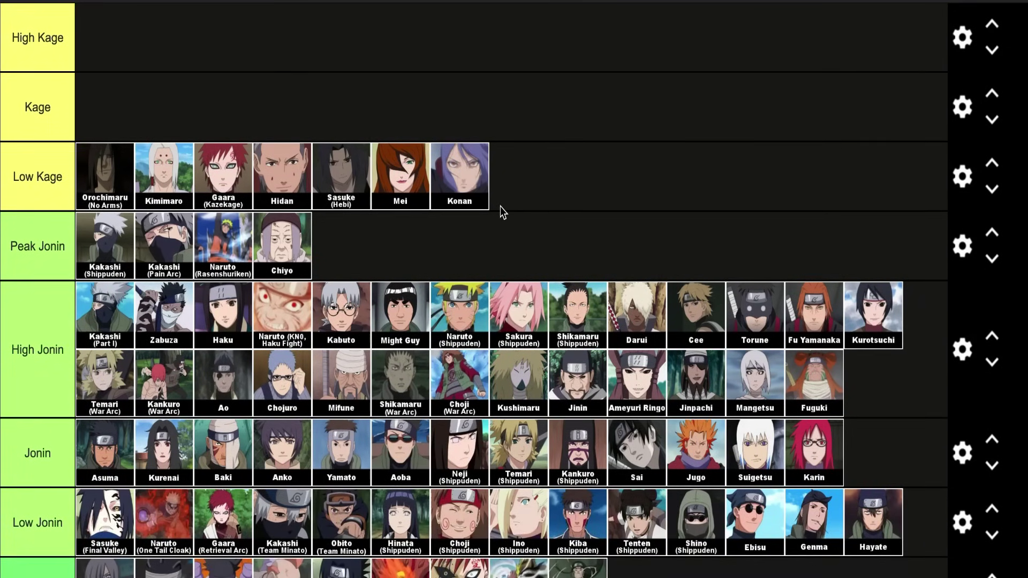
pyautogui.scroll(-8, 500, 206)
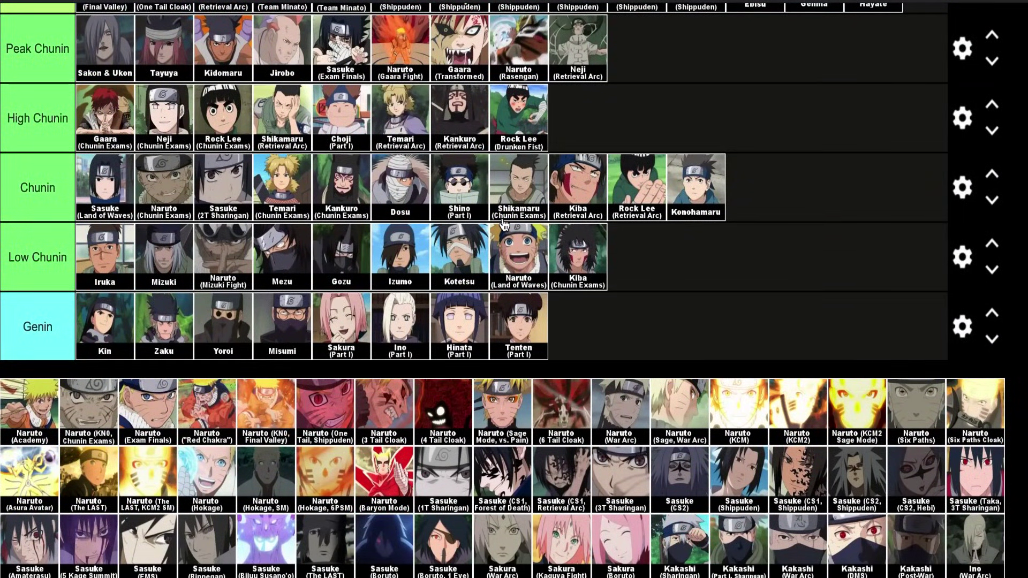
pyautogui.scroll(-8, 503, 222)
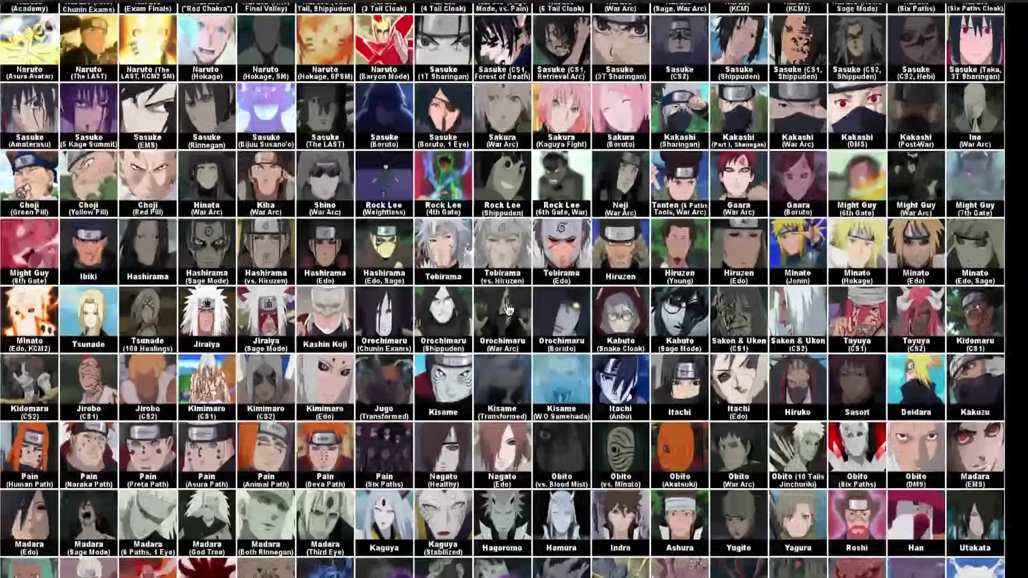
pyautogui.scroll(-1, 507, 309)
pyautogui.scroll(-4, 649, 576)
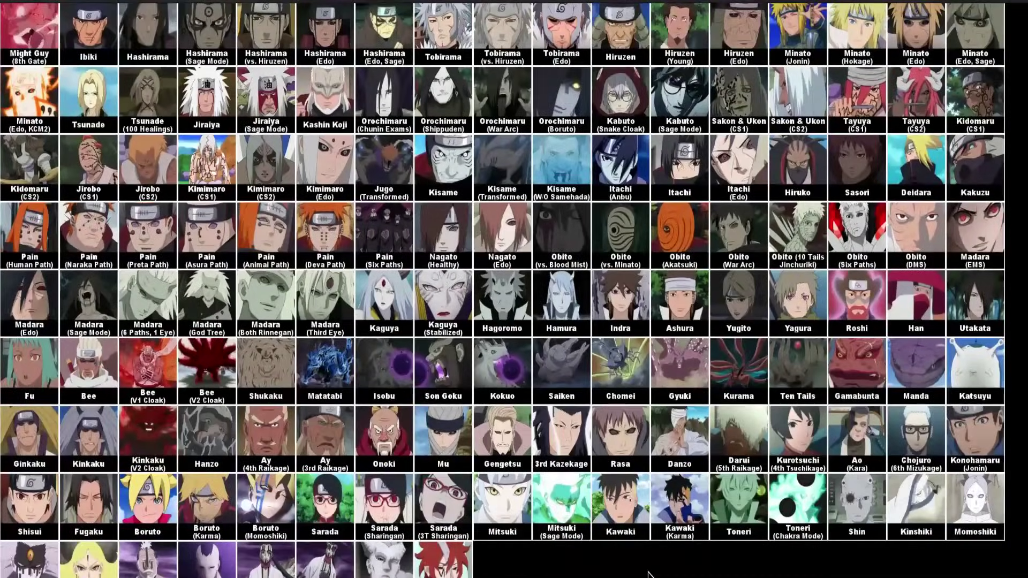
pyautogui.moveTo(621, 439); pyautogui.dragTo(715, 159)
pyautogui.scroll(10, 634, 455)
pyautogui.scroll(5, 637, 466)
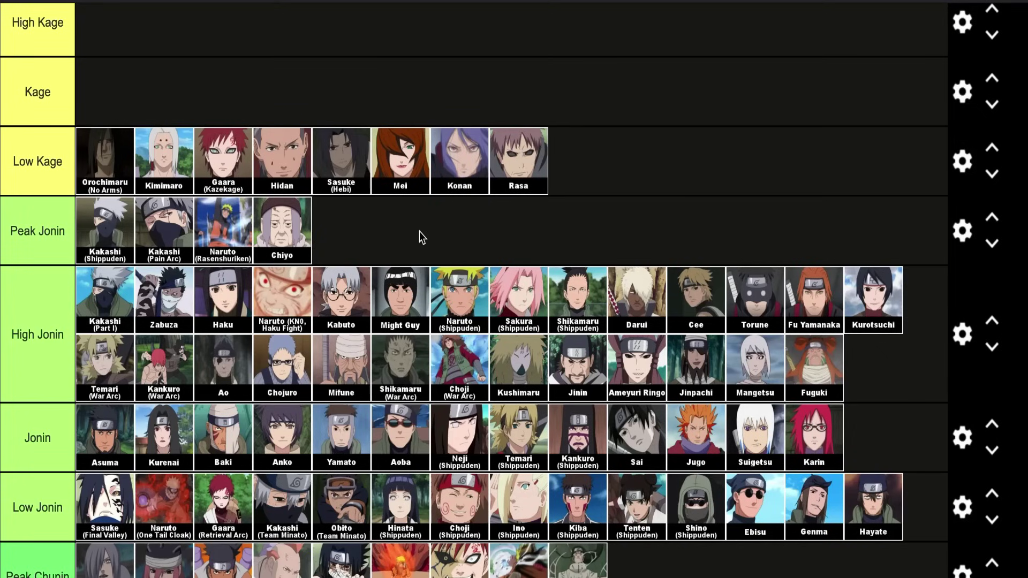
# Add Hanzo from the unranked characters to the Low Kage tier, directly after Rasa
pyautogui.scroll(-3, 419, 231)
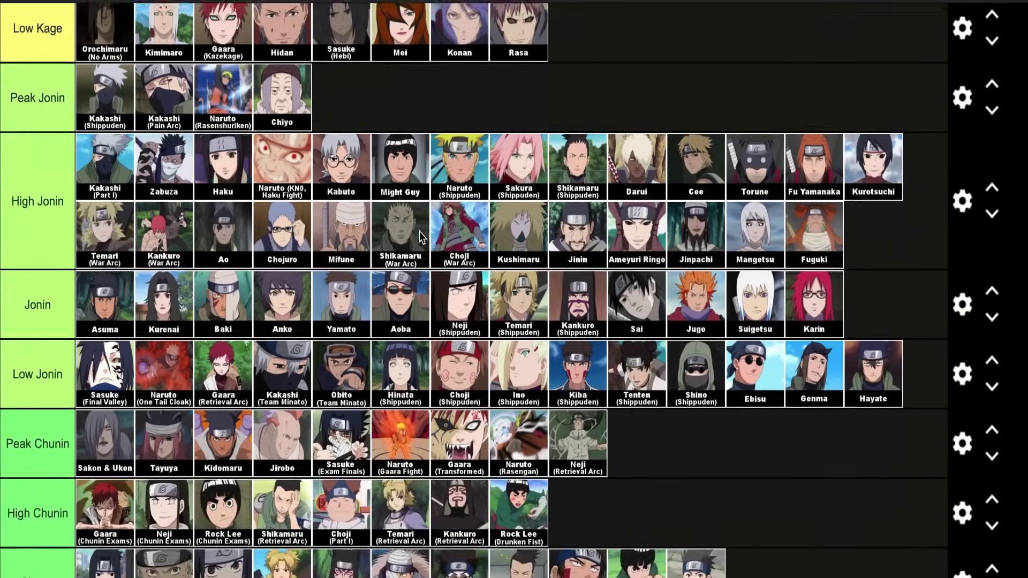
pyautogui.scroll(-20, 419, 231)
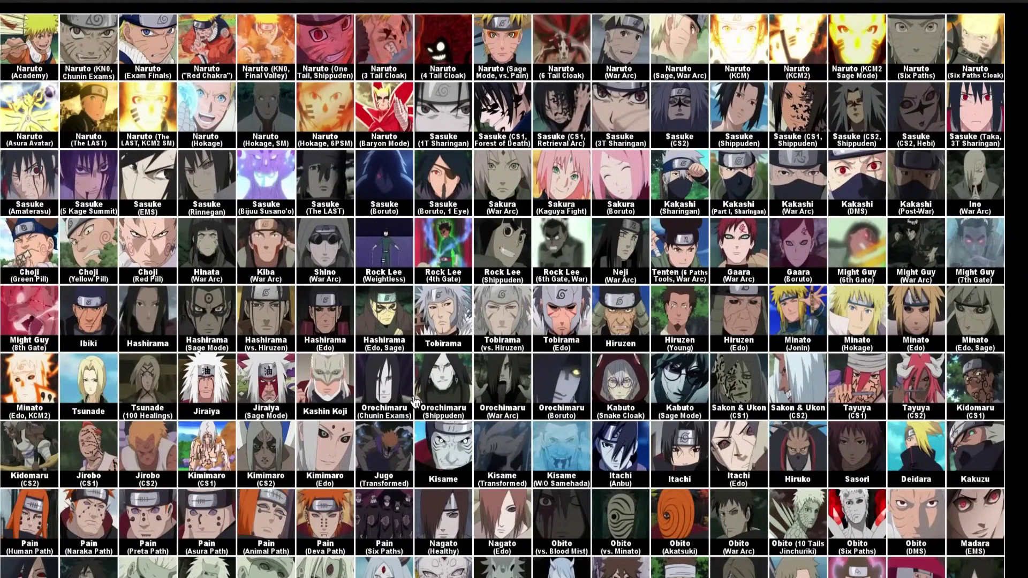
pyautogui.scroll(-3, 414, 404)
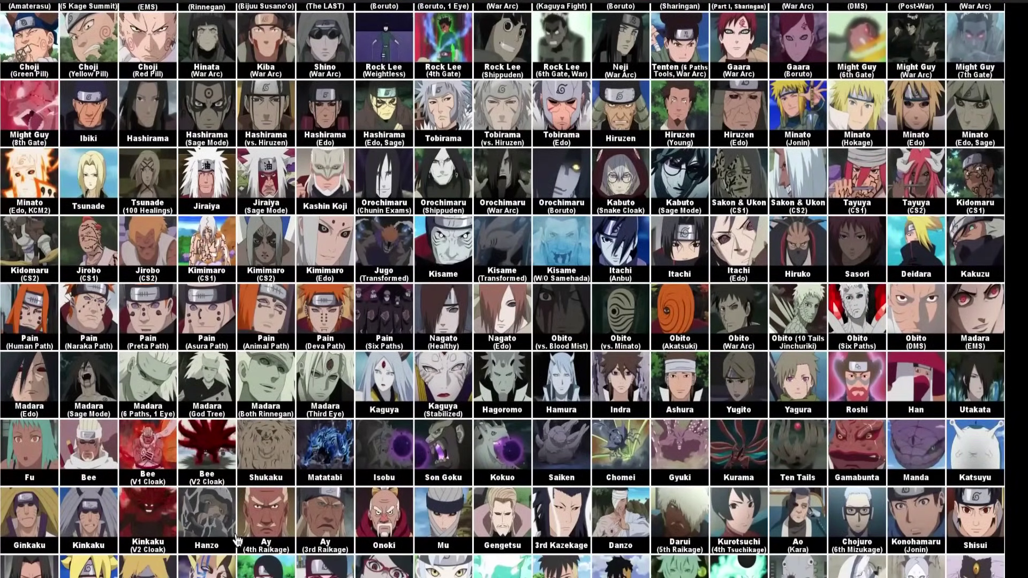
pyautogui.moveTo(235, 540); pyautogui.dragTo(691, 165)
pyautogui.scroll(20, 261, 533)
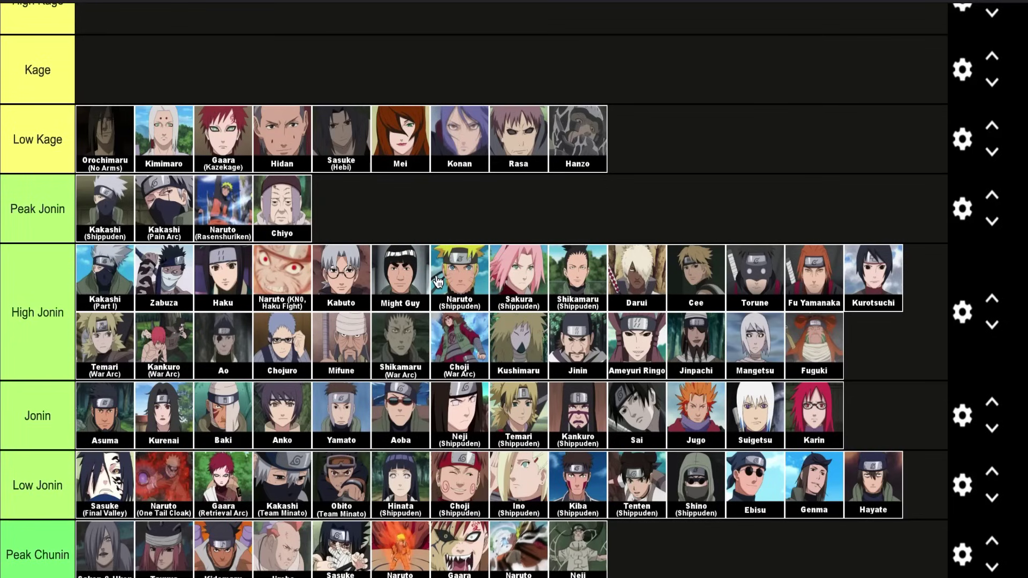
pyautogui.scroll(1, 643, 107)
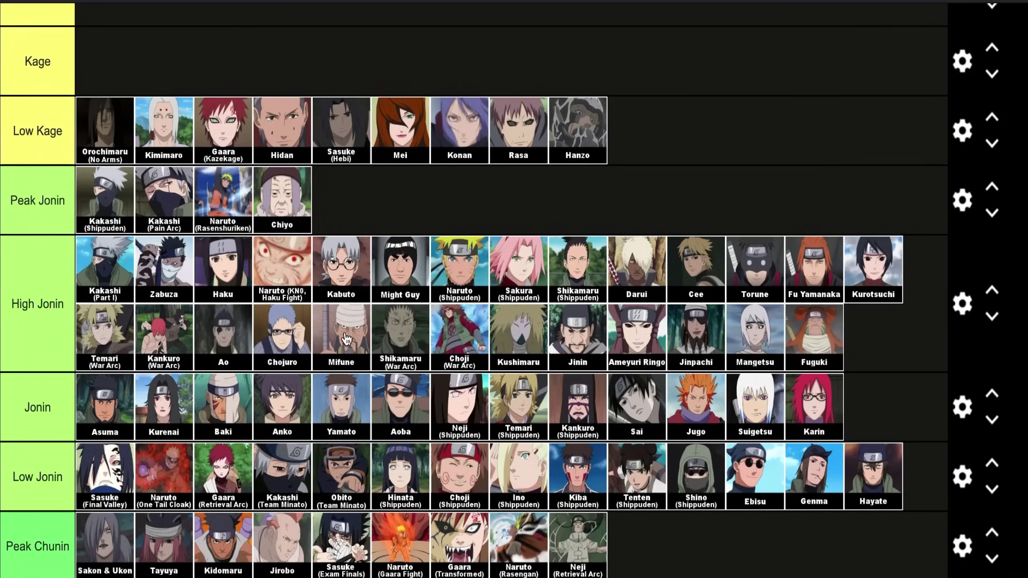
# Rank Roshi in the Low Kage tier, directly after Hanzo
pyautogui.scroll(-2, 346, 339)
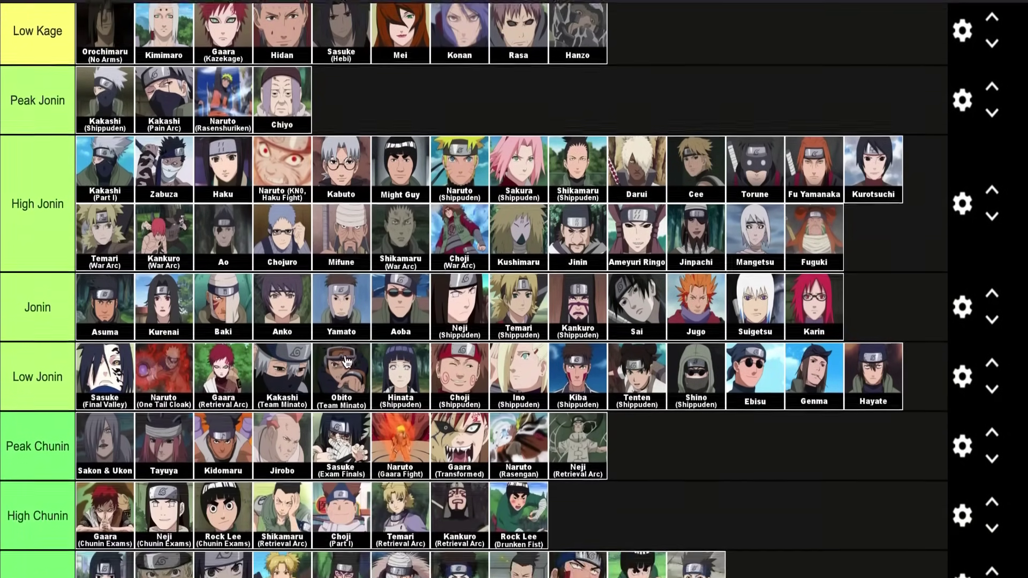
pyautogui.scroll(-10, 347, 363)
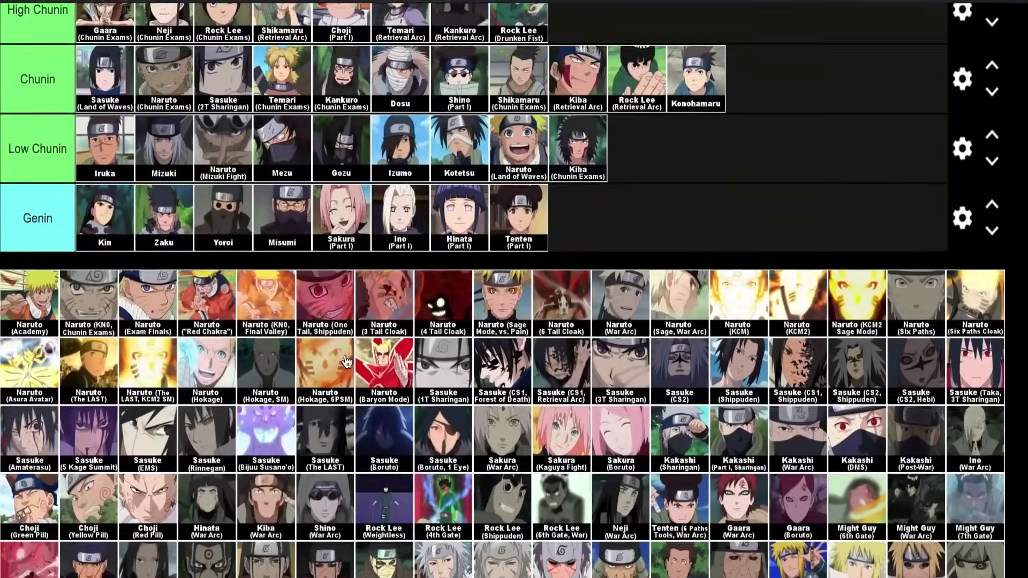
pyautogui.scroll(-6, 346, 363)
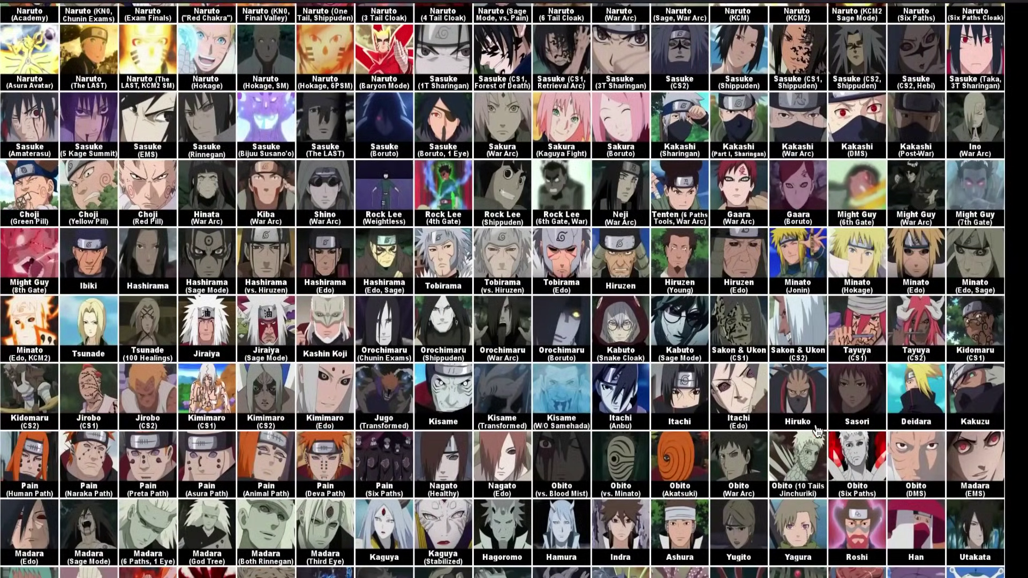
pyautogui.scroll(-4, 816, 431)
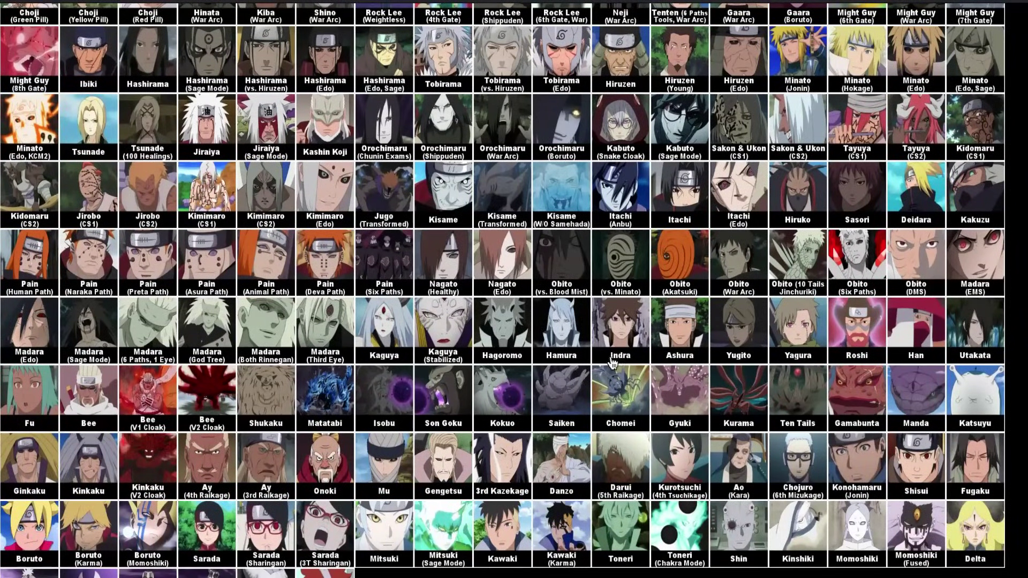
pyautogui.moveTo(833, 340); pyautogui.dragTo(814, 110)
pyautogui.scroll(12, 867, 326)
# Place Han from the unranked characters in the Low Kage tier, directly after Roshi
pyautogui.scroll(-16, 814, 110)
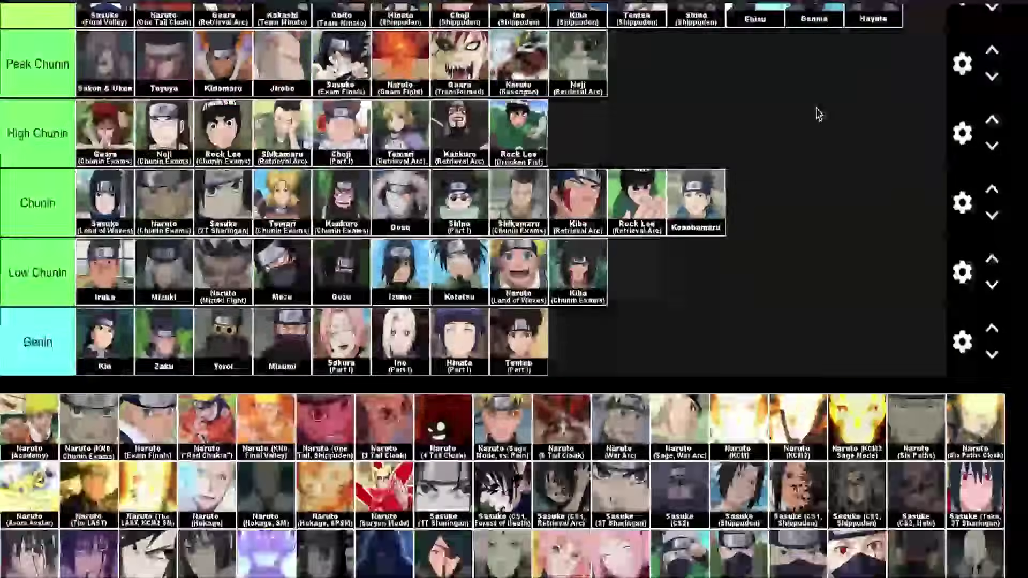
pyautogui.scroll(-4, 843, 461)
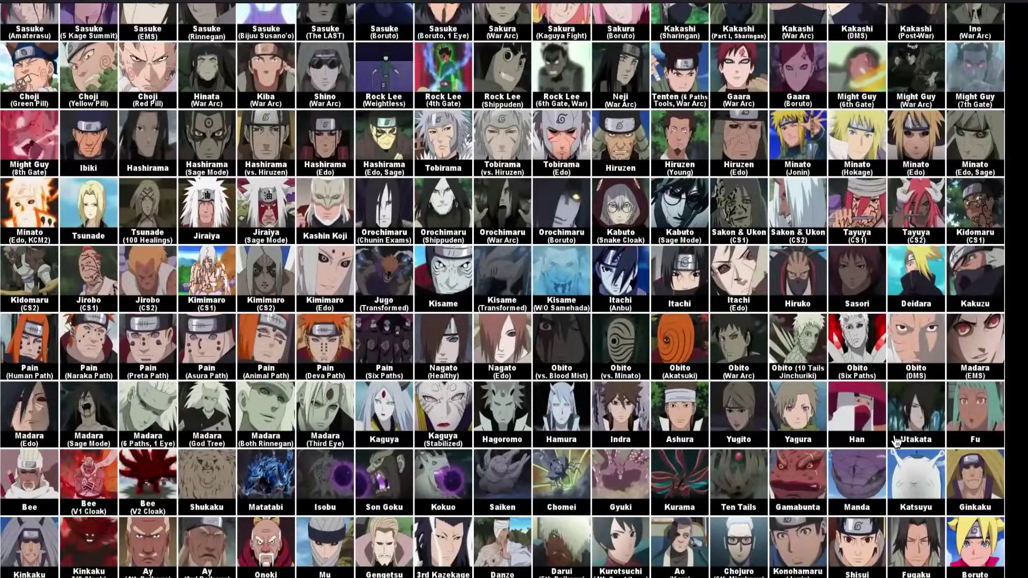
pyautogui.moveTo(866, 426); pyautogui.dragTo(869, 231)
pyautogui.scroll(20, 867, 356)
# Move Utakata into the Low Kage tier, directly after Han
pyautogui.scroll(-15, 869, 230)
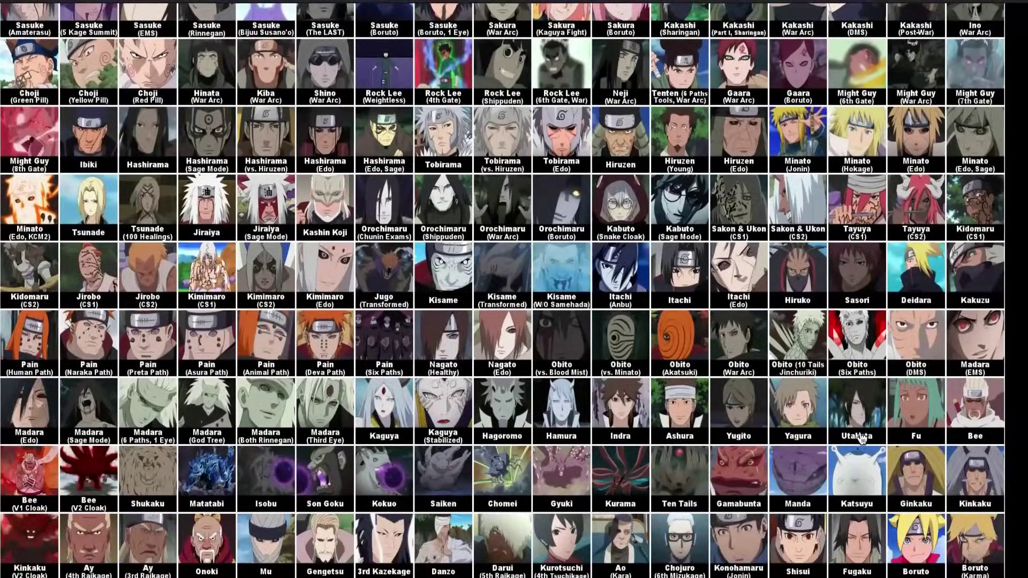
pyautogui.moveTo(863, 438); pyautogui.dragTo(853, 468)
pyautogui.scroll(6, 861, 419)
pyautogui.scroll(12, 865, 437)
# Add Fu from the unranked characters to the Low Kage tier, directly after Utakata
pyautogui.scroll(-15, 853, 468)
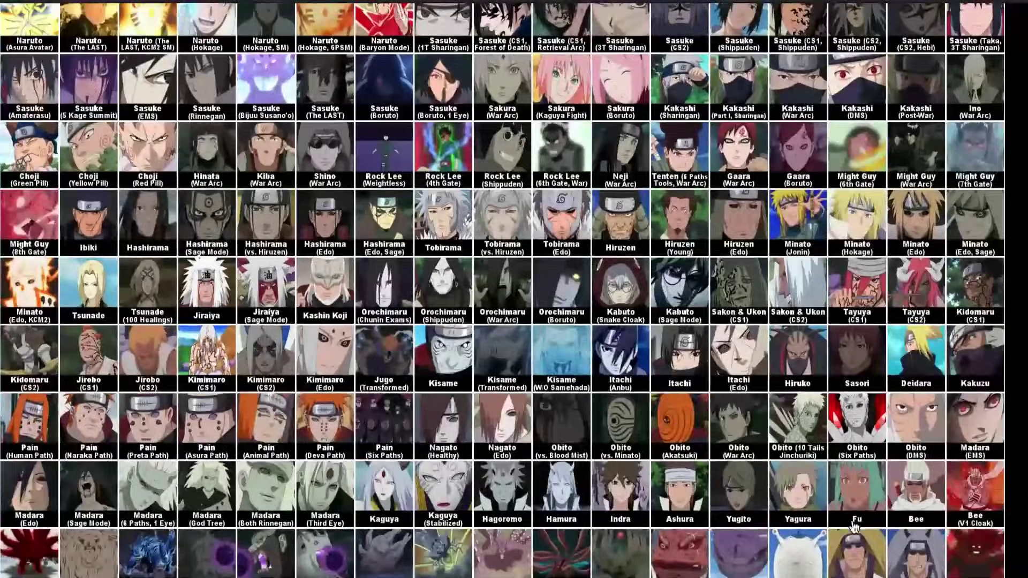
pyautogui.scroll(10, 860, 484)
pyautogui.moveTo(862, 504); pyautogui.dragTo(879, 311)
pyautogui.scroll(6, 861, 478)
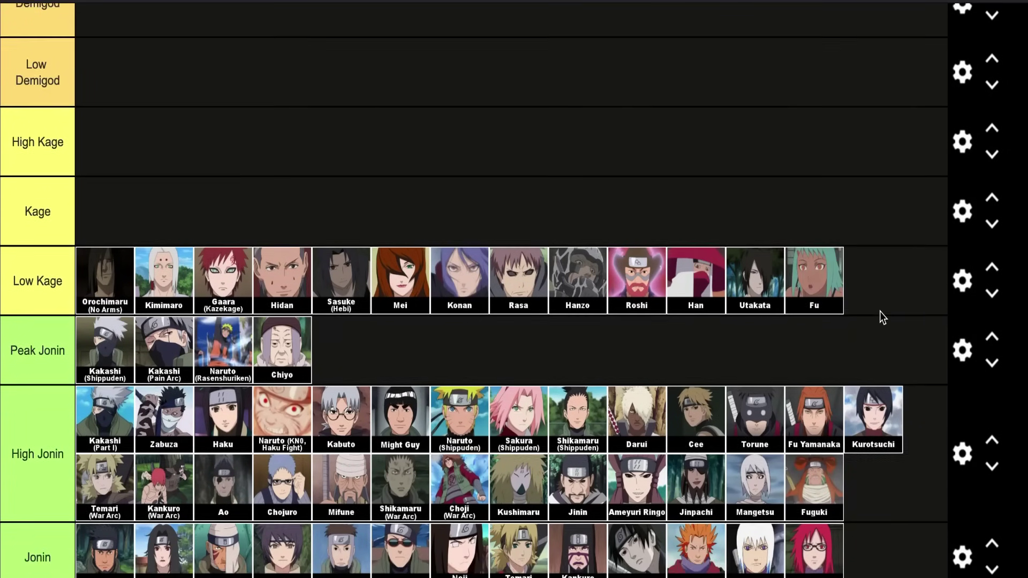
# Rank Yagura in the Low Kage tier, directly after Fu
pyautogui.scroll(-15, 879, 312)
pyautogui.scroll(-3, 805, 445)
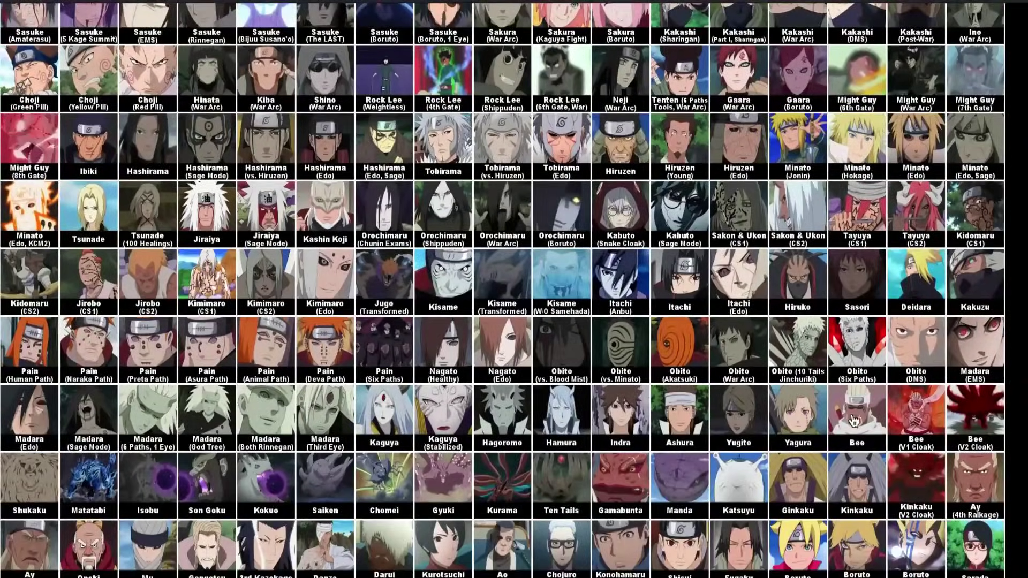
pyautogui.moveTo(811, 428); pyautogui.dragTo(873, 388)
pyautogui.scroll(20, 808, 383)
pyautogui.scroll(8, 824, 390)
# Place Yugito from the unranked characters at the end of the Low Kage tier, after Yagura
pyautogui.scroll(-20, 803, 428)
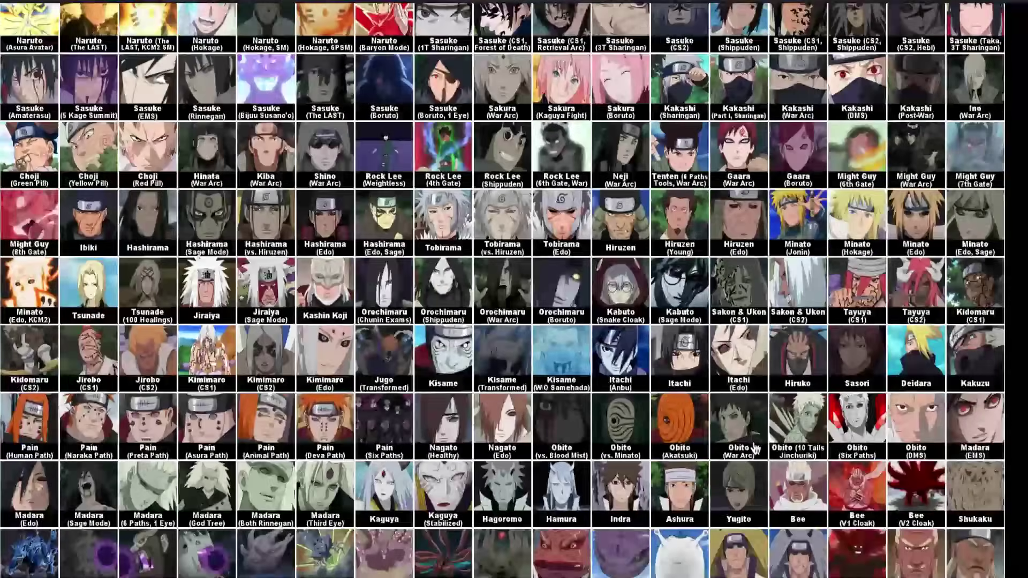
pyautogui.scroll(-3, 723, 508)
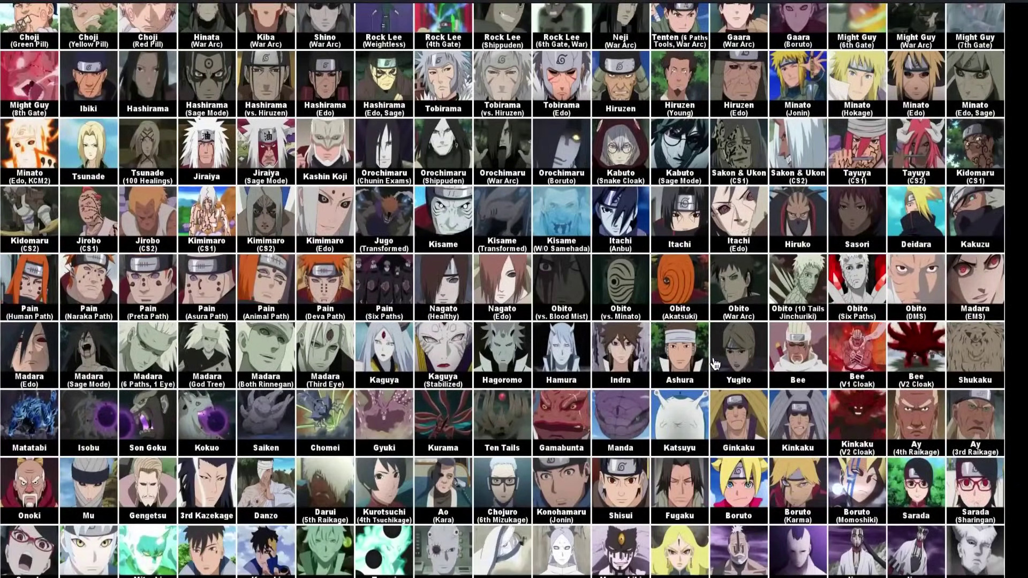
pyautogui.moveTo(767, 345); pyautogui.dragTo(931, 298)
pyautogui.scroll(20, 771, 342)
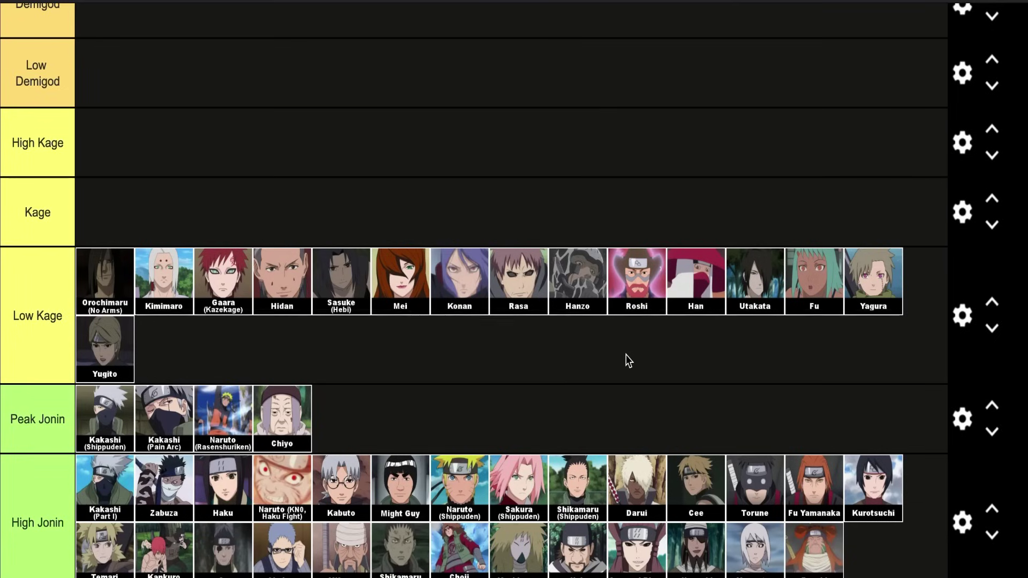
# Move Tsunade from the unranked characters into the empty Kage tier as its first entry
pyautogui.scroll(-3, 628, 361)
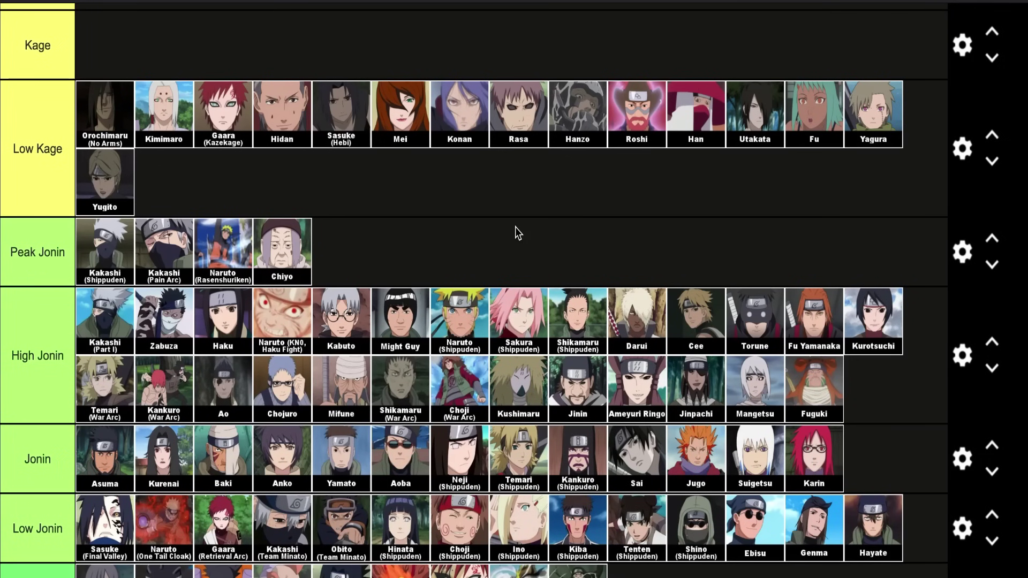
pyautogui.scroll(-12, 515, 227)
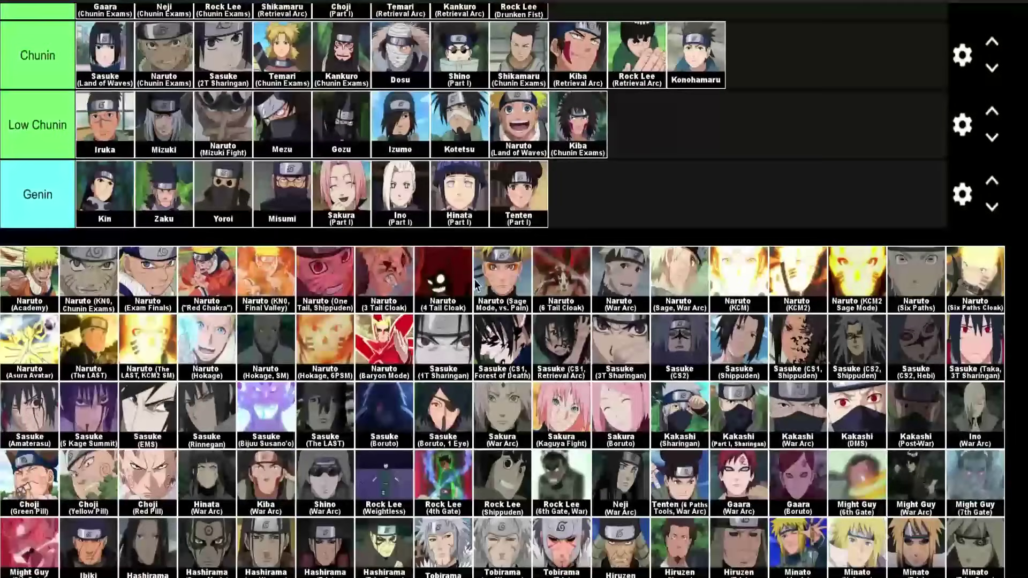
pyautogui.scroll(-6, 323, 568)
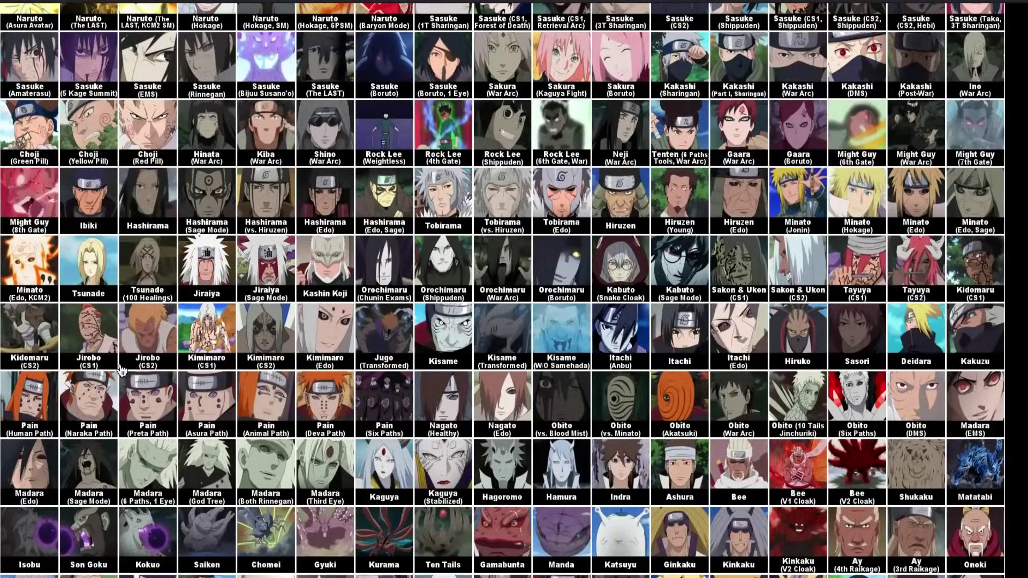
pyautogui.moveTo(96, 267); pyautogui.dragTo(179, 71)
pyautogui.scroll(15, 99, 270)
pyautogui.scroll(5, 107, 273)
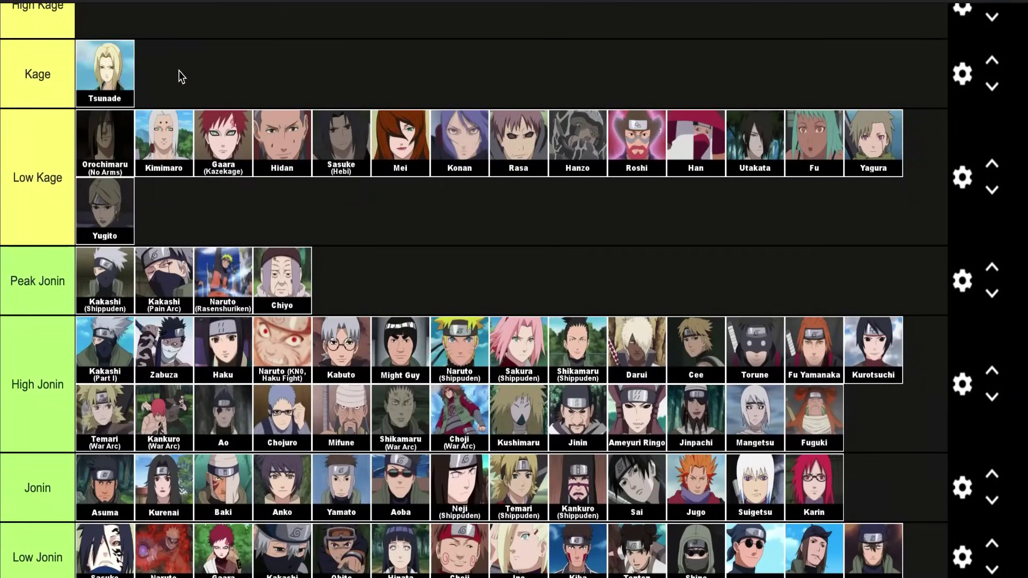
pyautogui.scroll(1, 105, 79)
# Add the base version of Jiraiya from the unranked characters to the Kage tier, directly after Tsunade
pyautogui.scroll(-20, 130, 240)
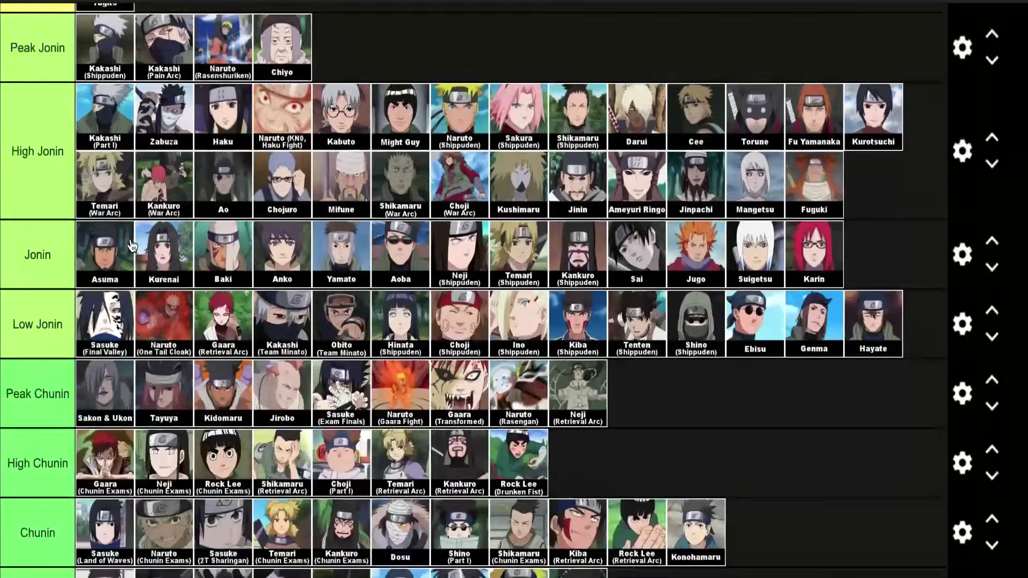
pyautogui.scroll(-1, 182, 130)
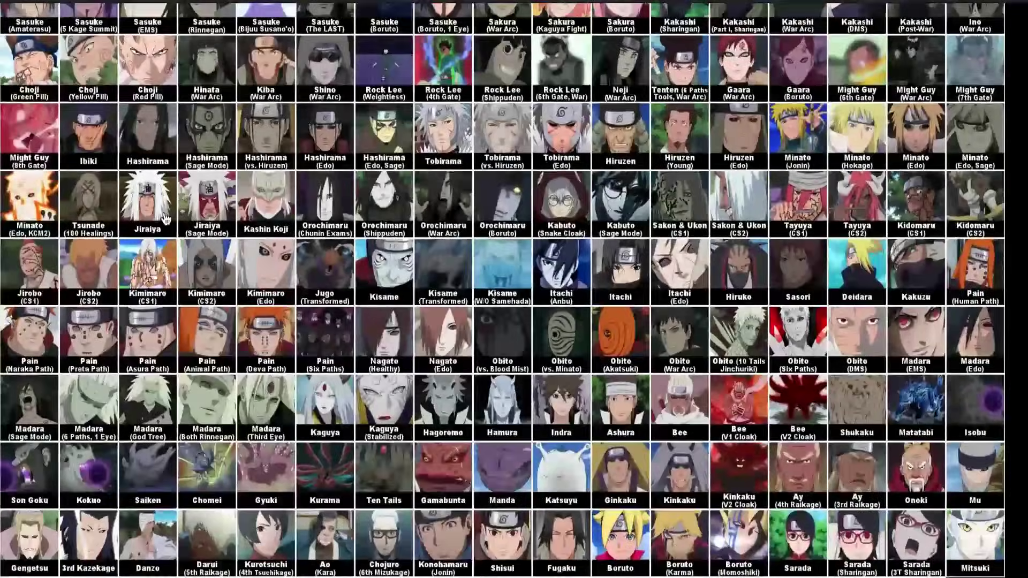
pyautogui.scroll(20, 164, 216)
pyautogui.moveTo(164, 215)
pyautogui.mouseDown()
pyautogui.moveTo(169, 195)
pyautogui.moveTo(173, 202)
pyautogui.mouseUp()
pyautogui.scroll(-20, 170, 196)
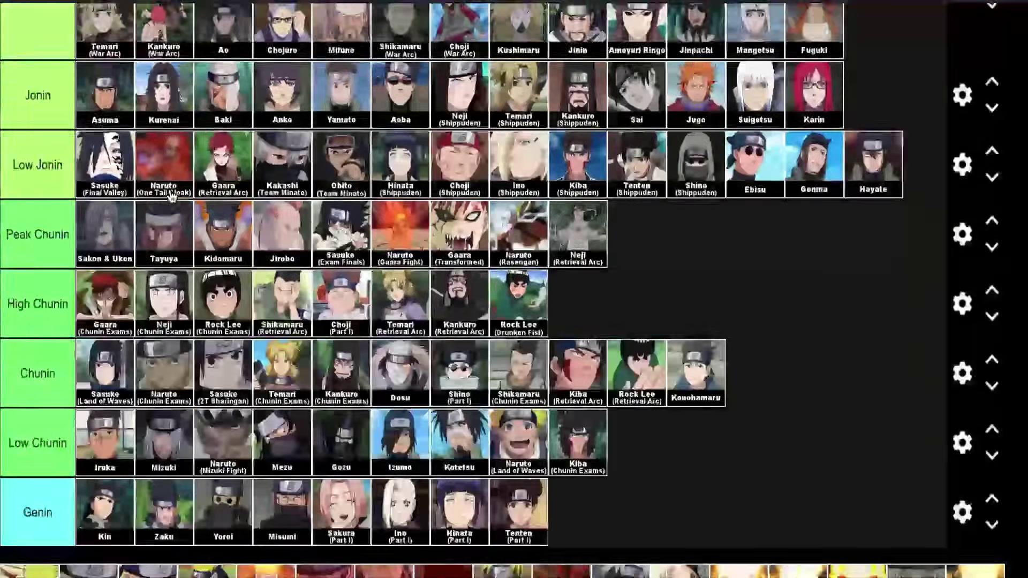
pyautogui.scroll(15, 155, 322)
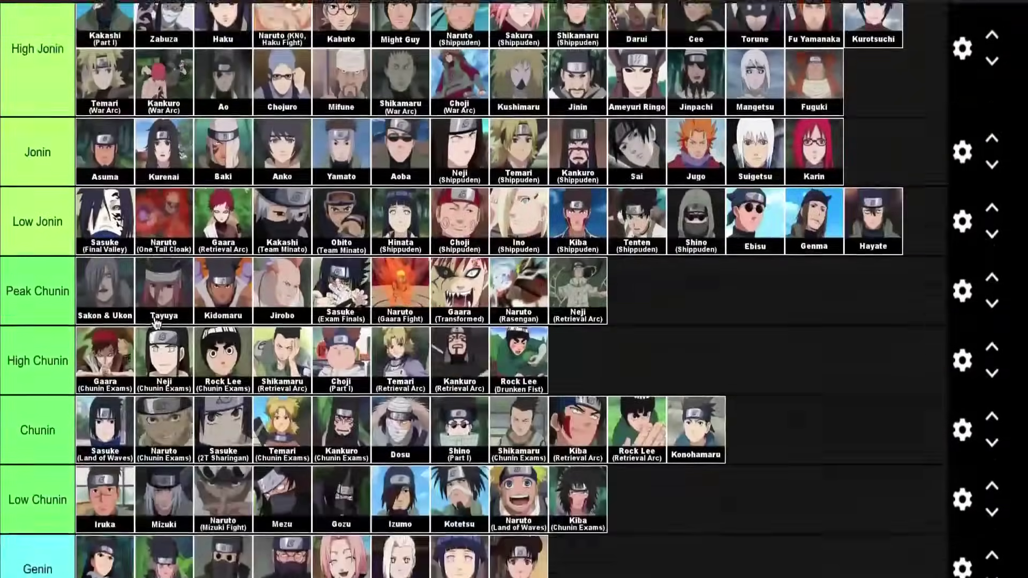
pyautogui.scroll(5, 186, 166)
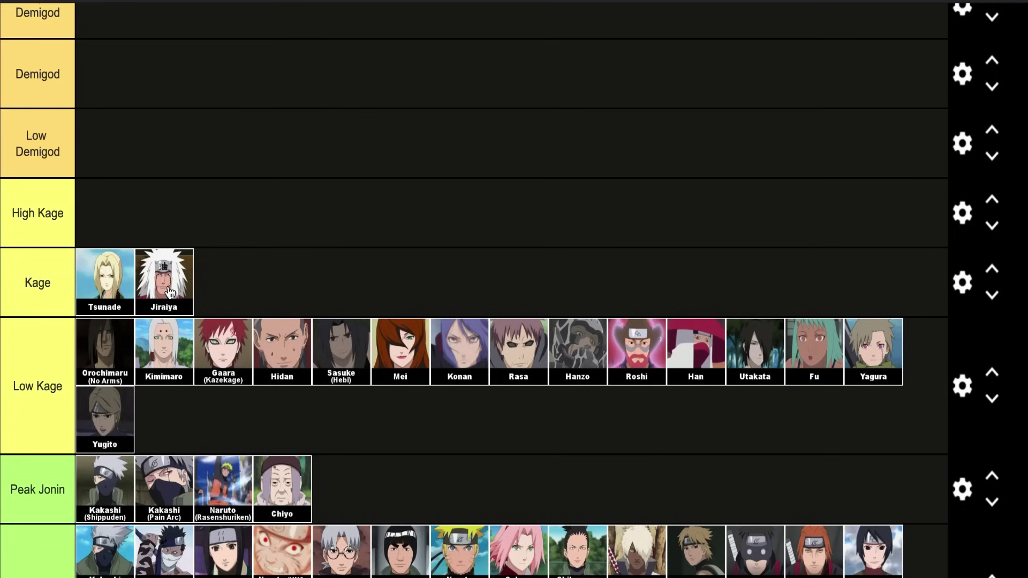
pyautogui.scroll(1, 325, 323)
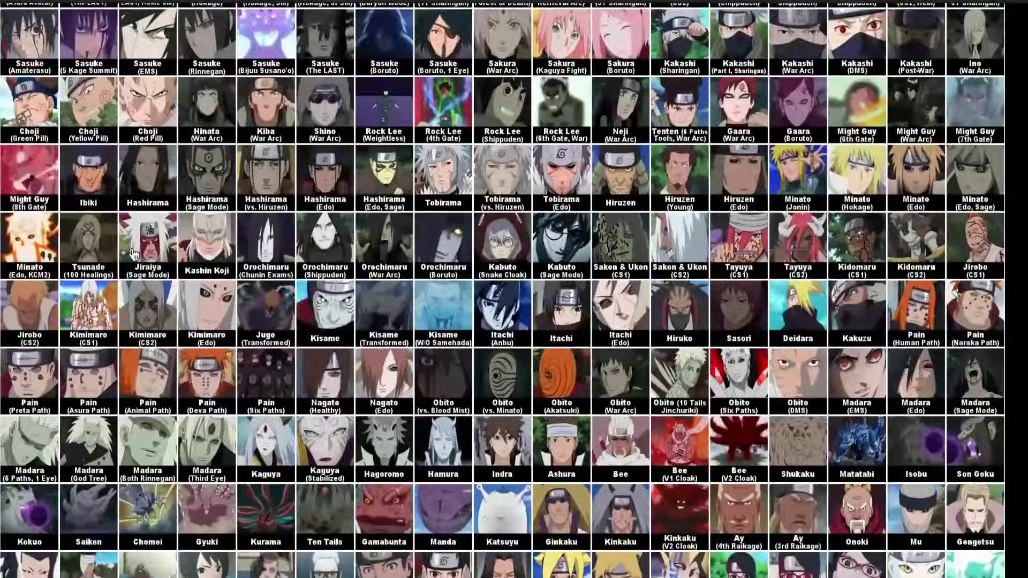
pyautogui.scroll(20, 134, 253)
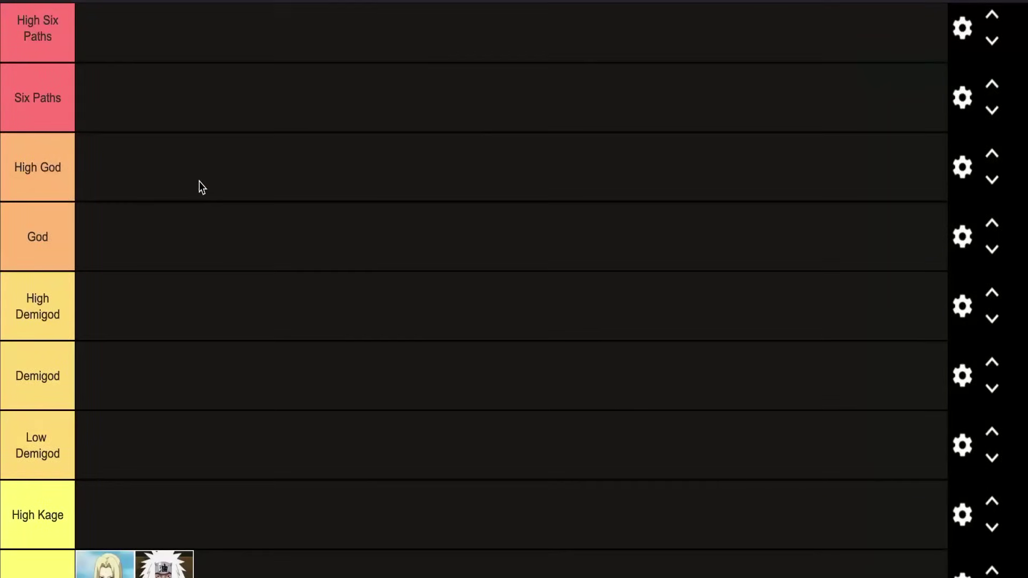
pyautogui.scroll(-3, 201, 188)
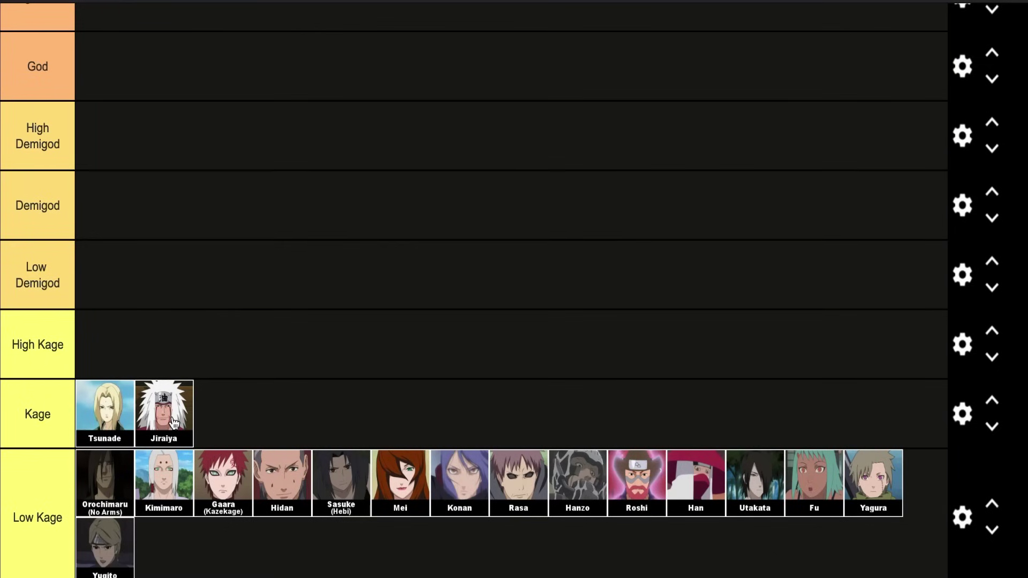
# Add Hashirama (vs. Hiruzen) from the unranked characters to the Kage tier, directly after Jiraiya
pyautogui.scroll(-13, 252, 429)
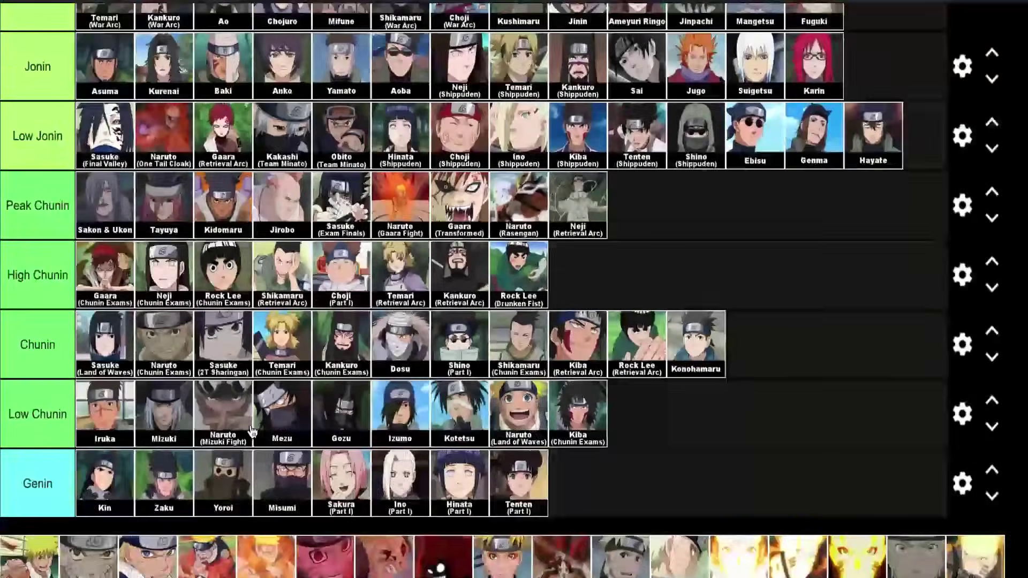
pyautogui.scroll(-10, 252, 429)
pyautogui.scroll(2, 231, 519)
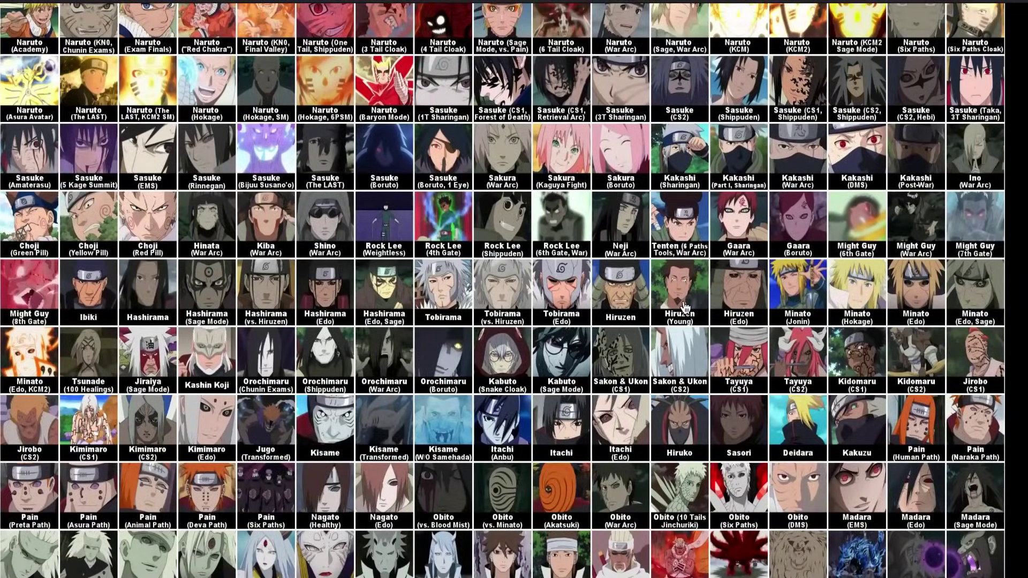
pyautogui.scroll(2, 685, 307)
pyautogui.scroll(-1, 517, 358)
pyautogui.scroll(-2, 516, 357)
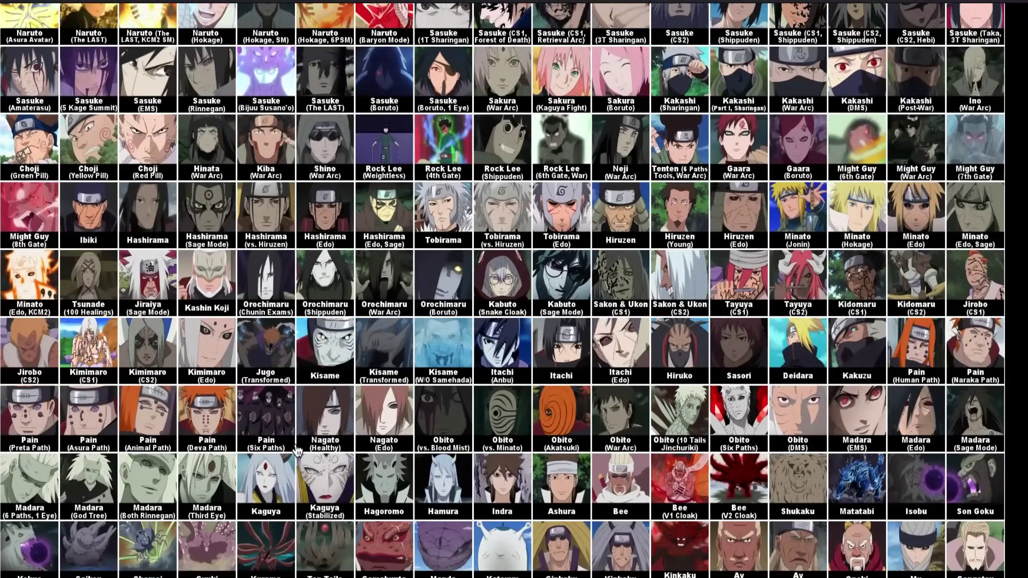
pyautogui.scroll(-6, 295, 447)
pyautogui.scroll(5, 295, 447)
pyautogui.scroll(3, 296, 446)
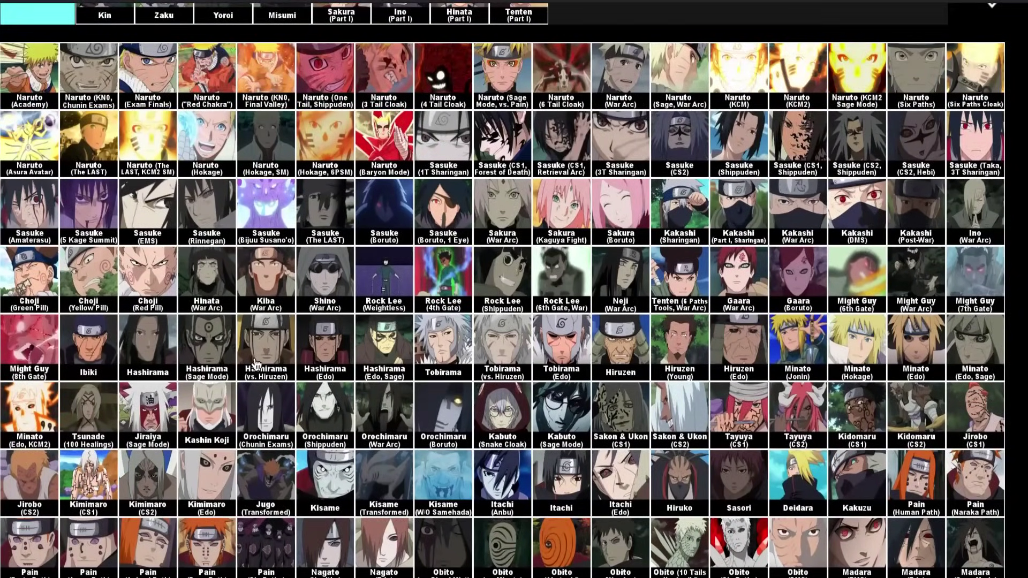
pyautogui.moveTo(257, 364); pyautogui.dragTo(359, 178)
pyautogui.scroll(15, 272, 357)
# Place Tobirama (vs. Hiruzen) from the unranked characters in the Kage tier, following Hashirama (vs. Hiruzen)
pyautogui.scroll(-20, 359, 178)
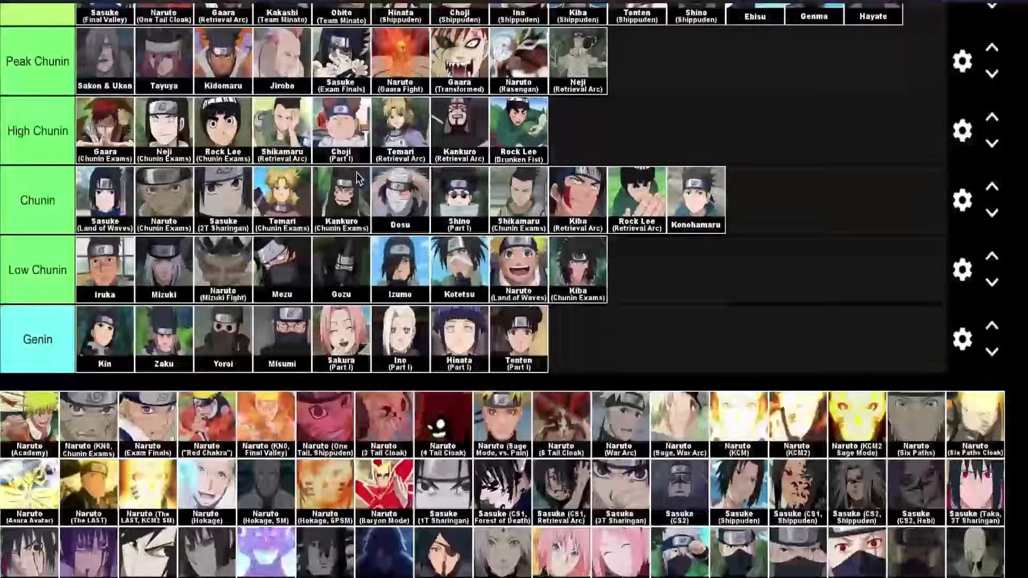
pyautogui.scroll(4, 428, 292)
pyautogui.moveTo(428, 292); pyautogui.dragTo(419, 206)
pyautogui.scroll(15, 427, 283)
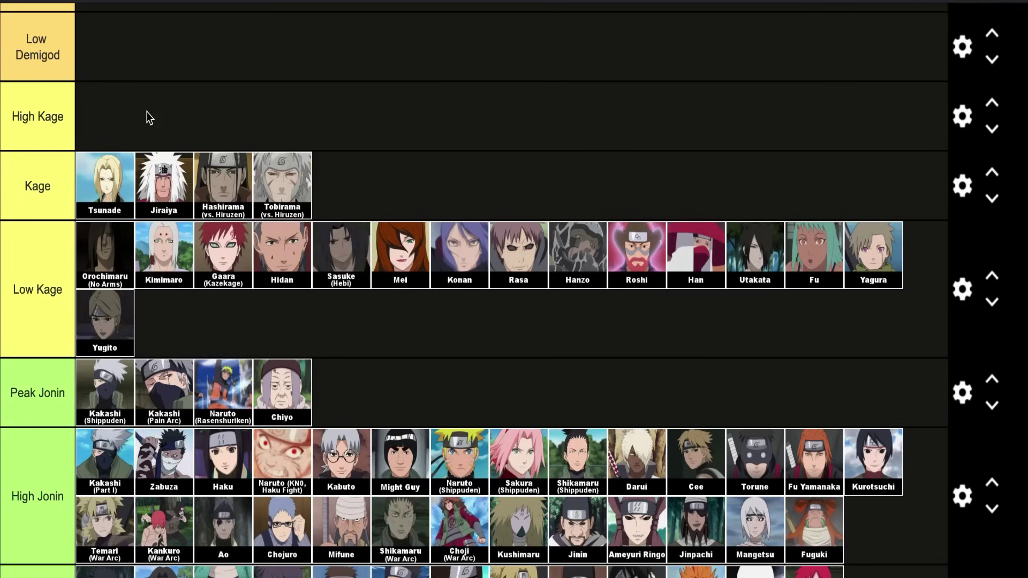
# Move Sasori from the unranked characters to the end of the Kage tier, after Tobirama (vs. Hiruzen)
pyautogui.scroll(-10, 133, 289)
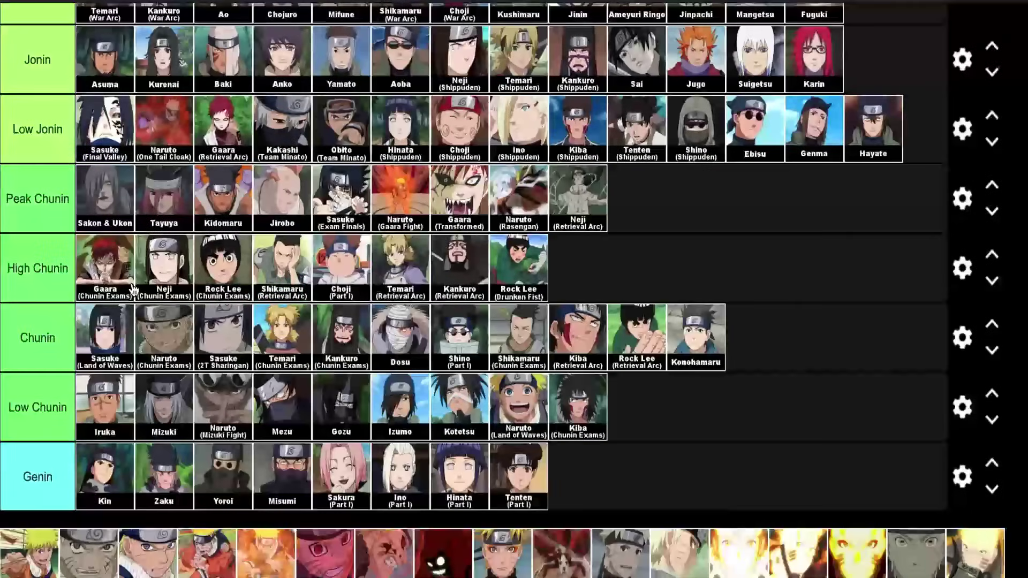
pyautogui.scroll(-8, 133, 289)
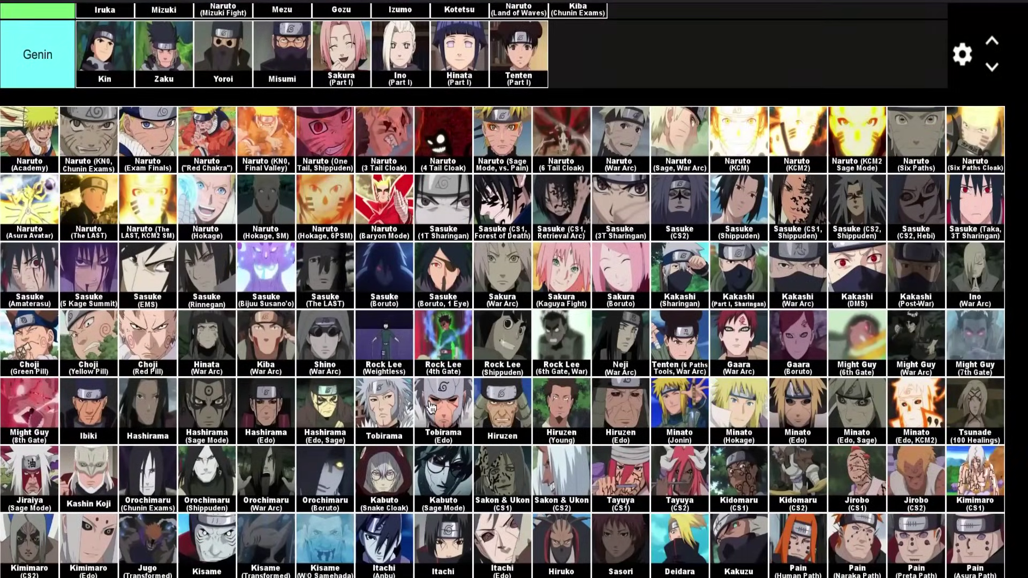
pyautogui.scroll(-1, 525, 426)
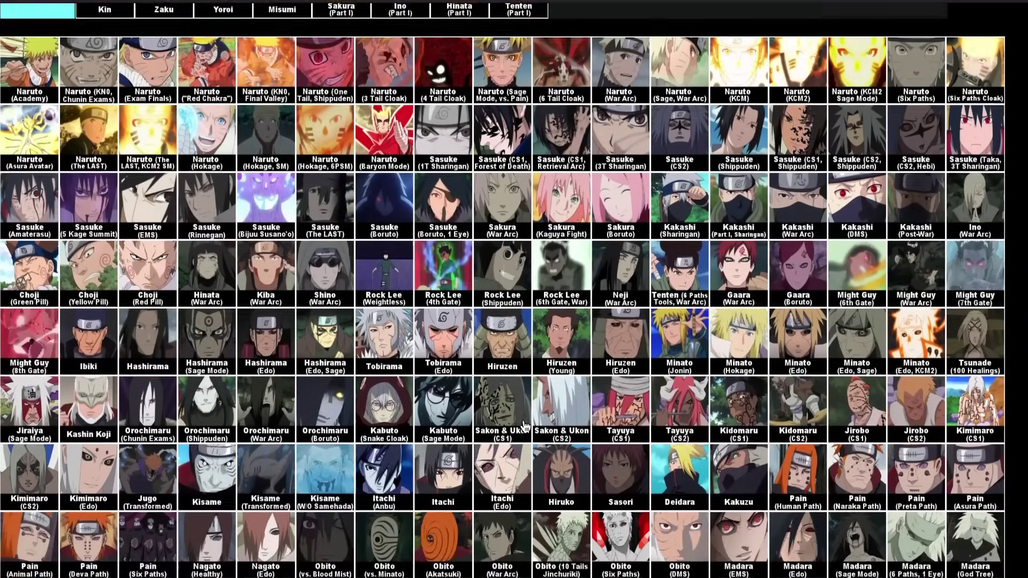
pyautogui.scroll(-1, 238, 542)
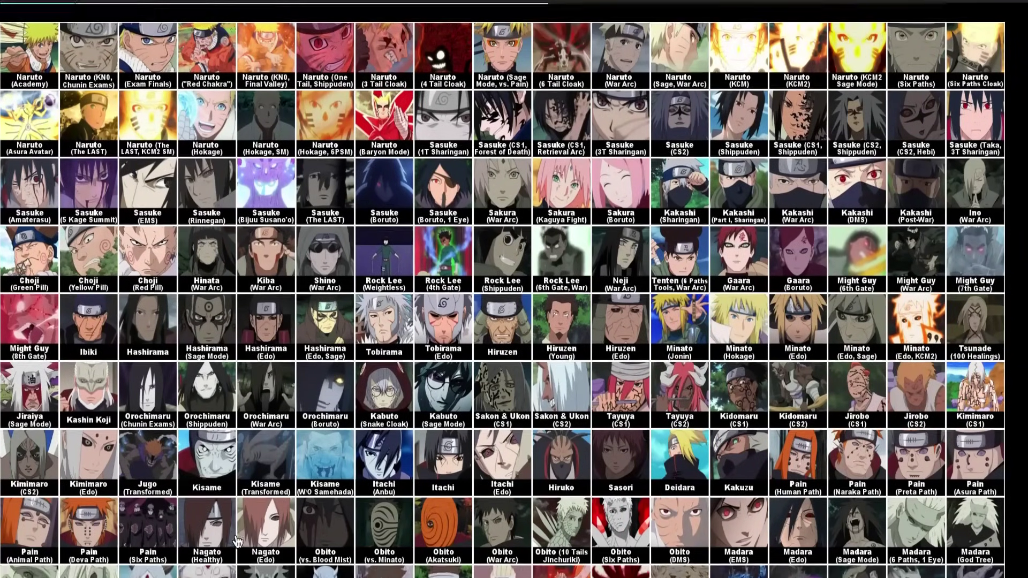
pyautogui.moveTo(625, 486); pyautogui.dragTo(468, 137)
pyautogui.scroll(4, 629, 452)
pyautogui.scroll(10, 629, 451)
# Rank Deidara from the unranked characters in the Kage tier, directly after Sasori
pyautogui.scroll(-11, 468, 137)
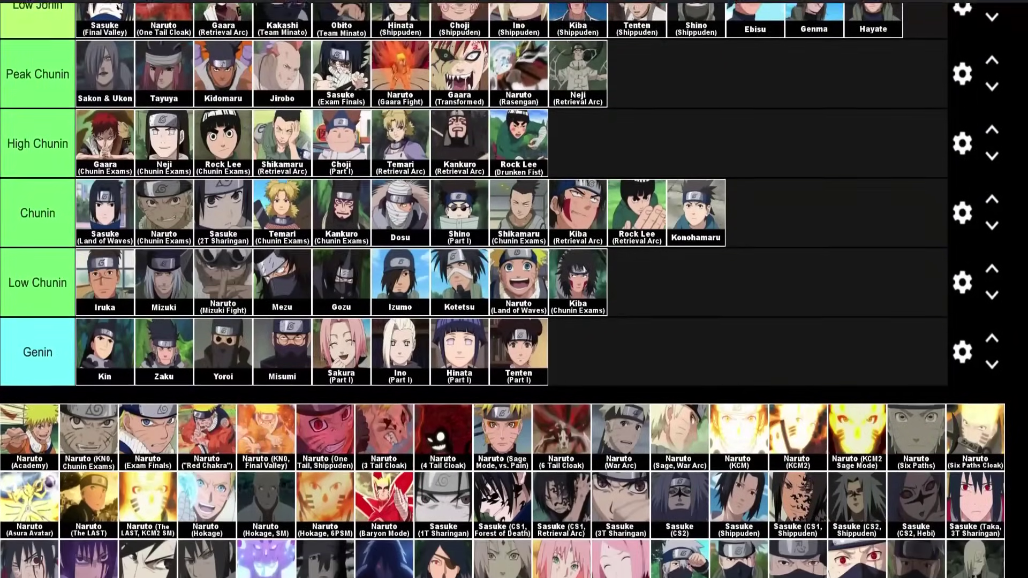
pyautogui.scroll(-2, 503, 289)
pyautogui.scroll(-3, 594, 498)
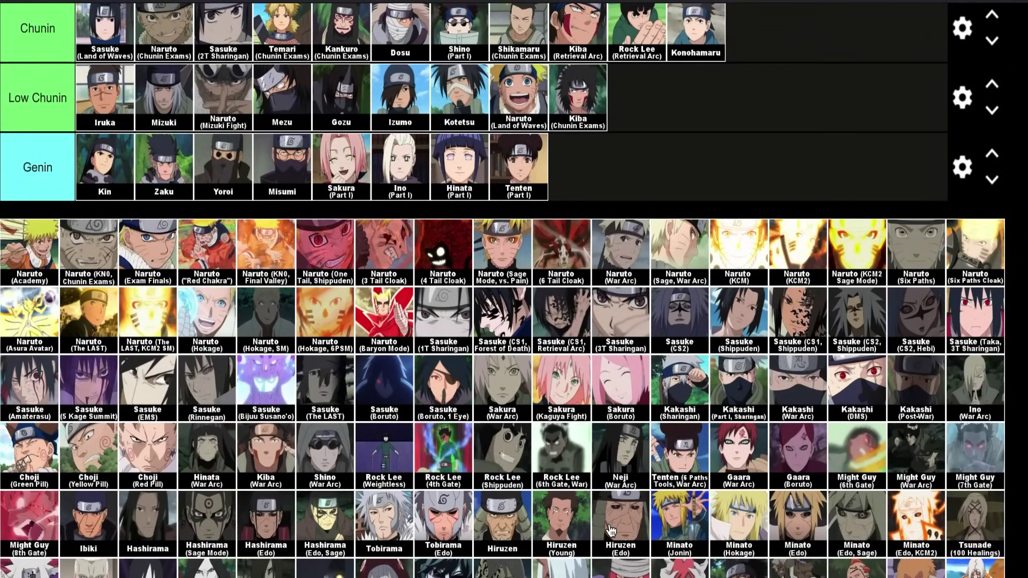
pyautogui.scroll(-3, 611, 530)
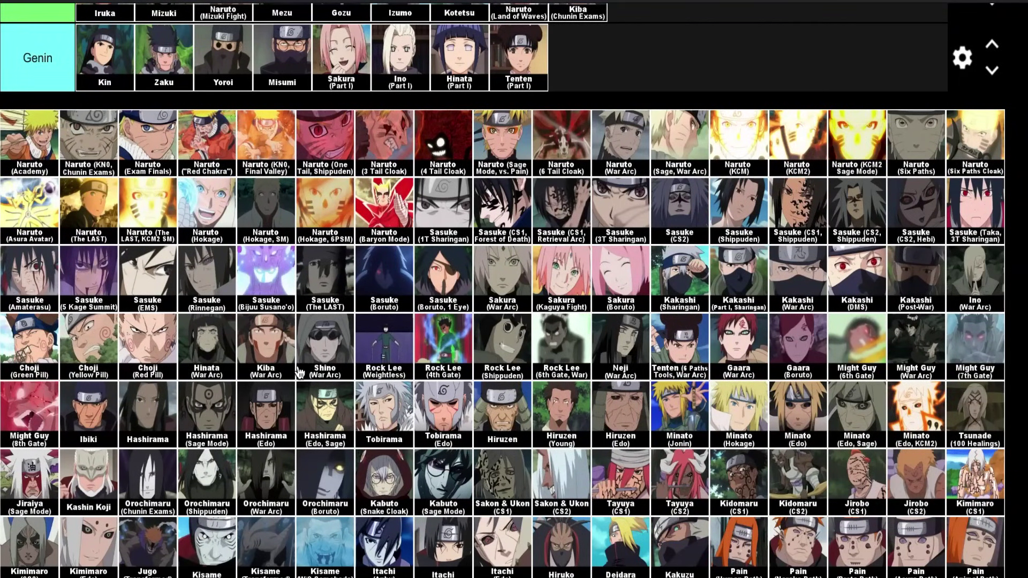
pyautogui.scroll(-2, 544, 416)
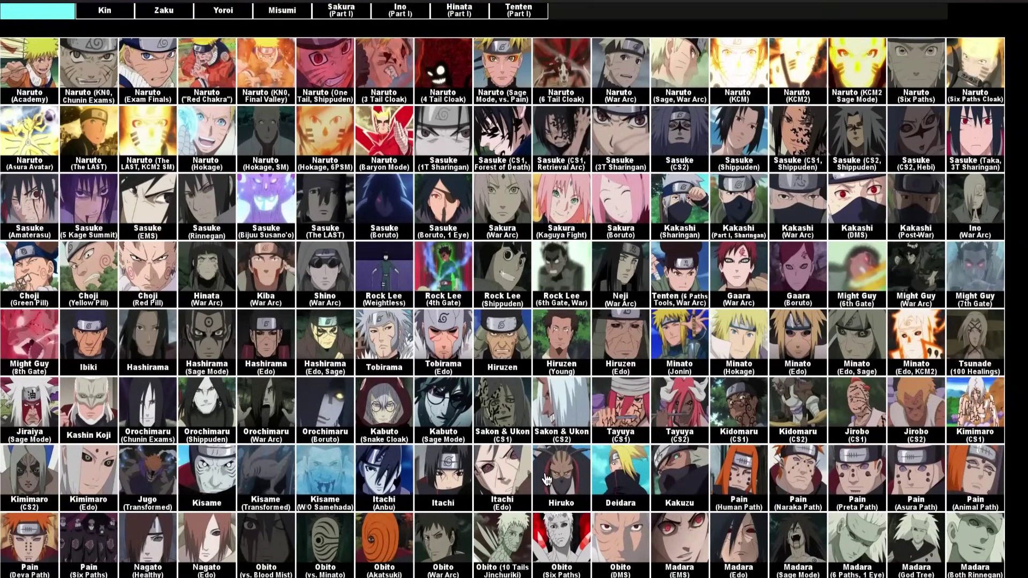
pyautogui.scroll(10, 634, 479)
pyautogui.moveTo(637, 481); pyautogui.dragTo(607, 255)
pyautogui.scroll(3, 610, 244)
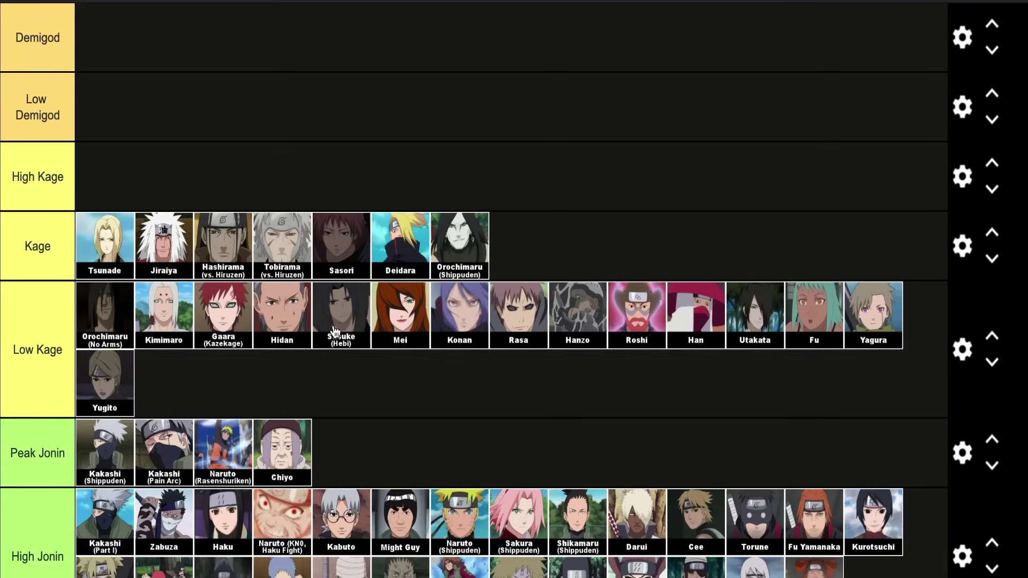
# Add Kakuzu from the unranked characters to the Kage tier, directly after Orochimaru (Shippuden)
pyautogui.scroll(-4, 335, 332)
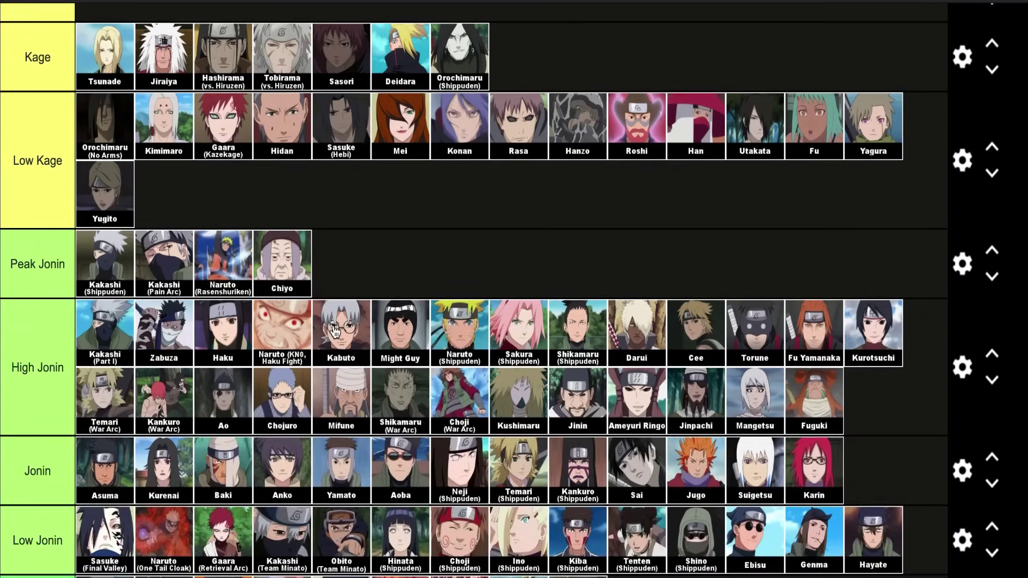
pyautogui.scroll(-20, 334, 331)
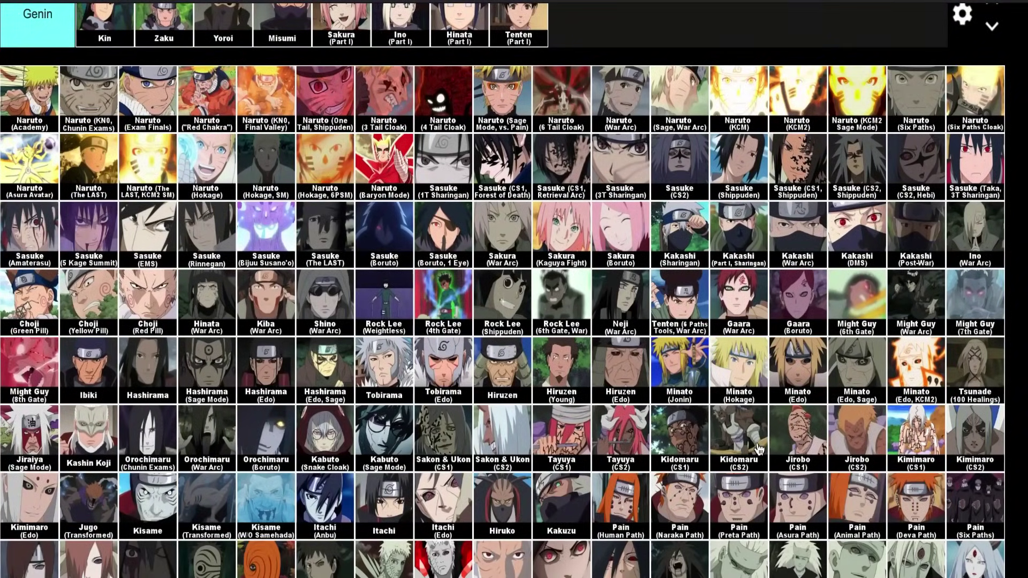
pyautogui.scroll(-2, 758, 448)
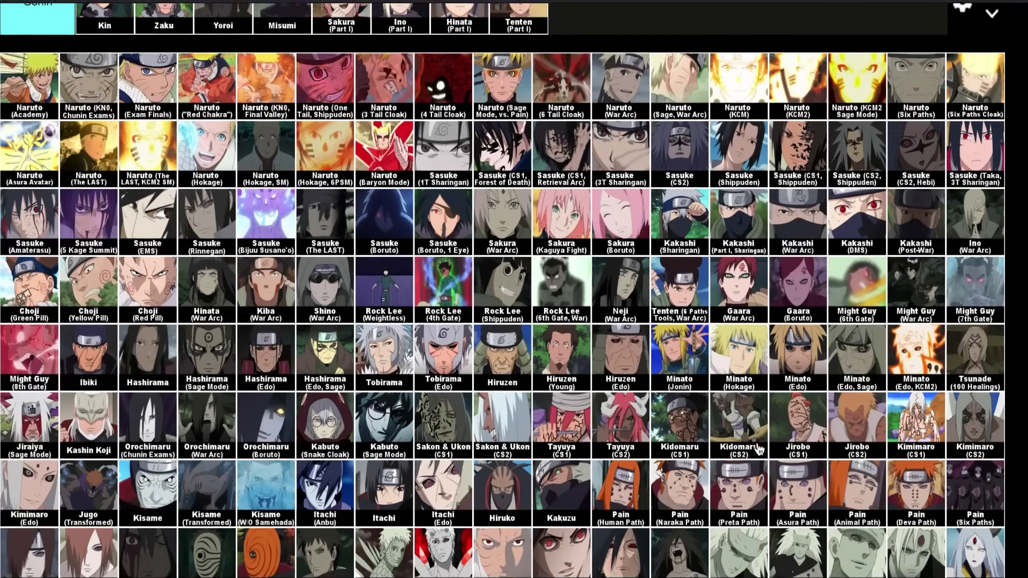
pyautogui.moveTo(562, 453); pyautogui.dragTo(586, 270)
pyautogui.scroll(15, 579, 375)
pyautogui.scroll(1, 586, 271)
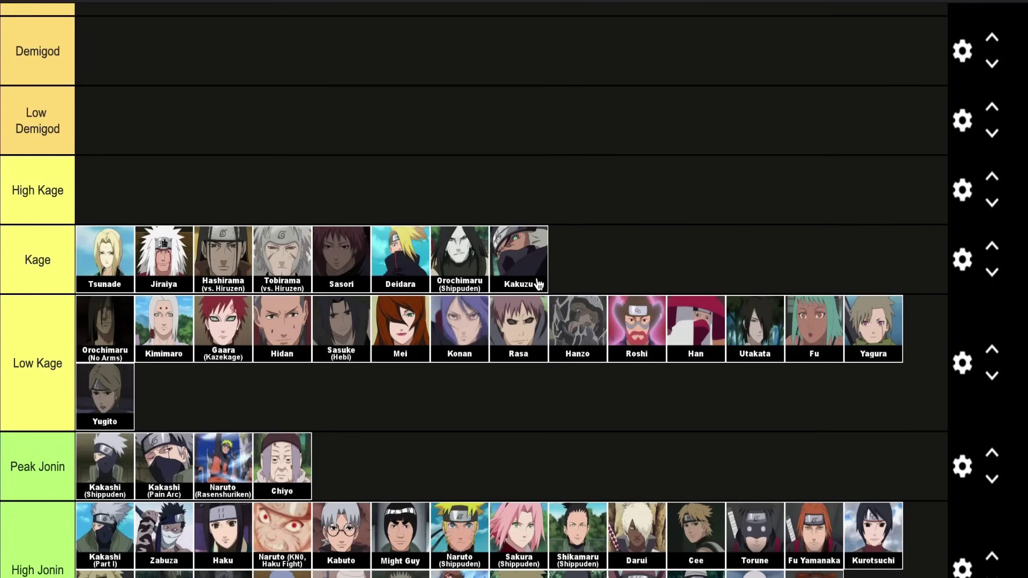
# Place the Amaterasu version of Sasuke from the unranked characters in the Kage tier, after Kakuzu
pyautogui.scroll(-1, 538, 283)
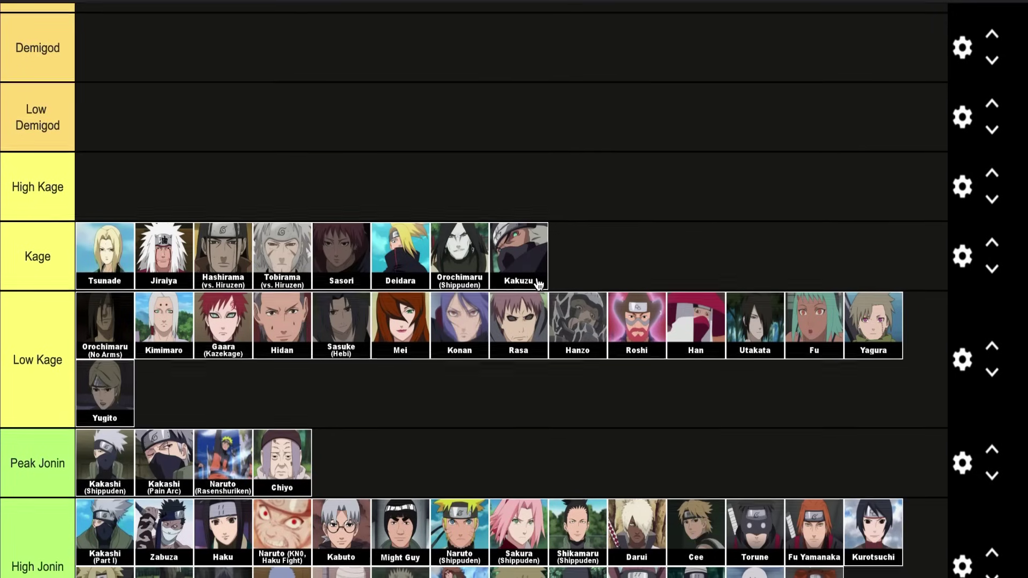
pyautogui.scroll(-18, 538, 284)
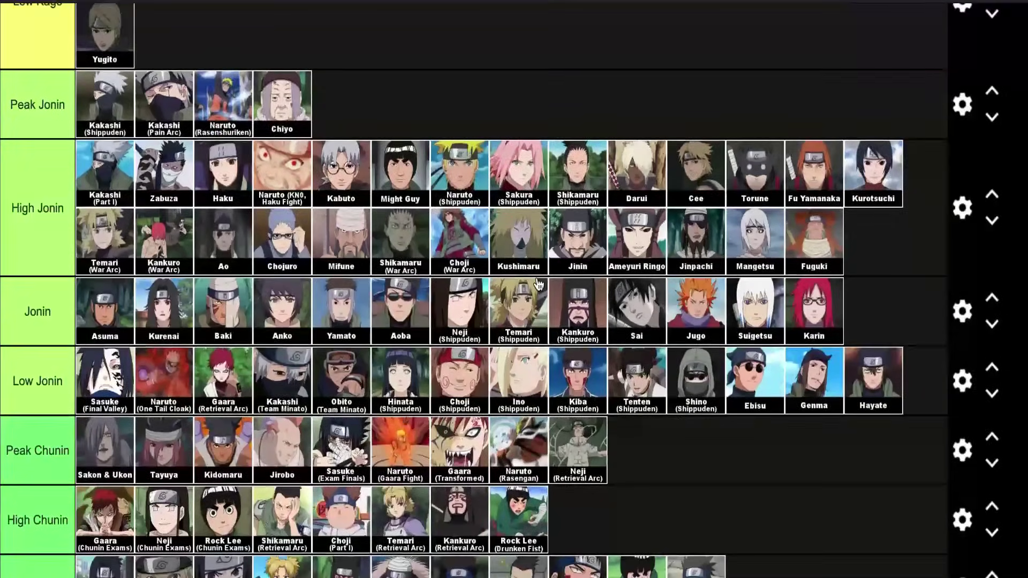
pyautogui.scroll(-4, 448, 570)
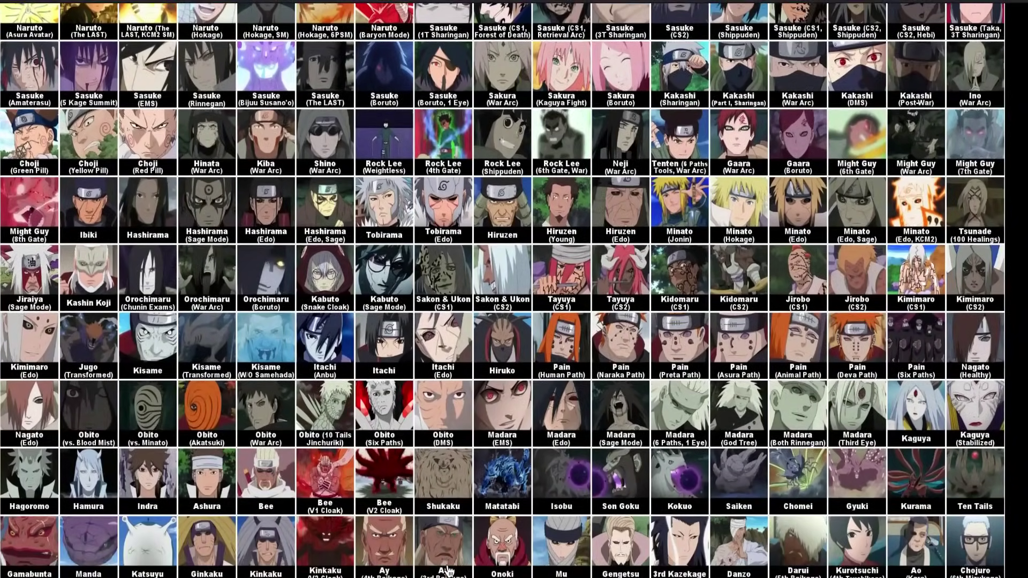
pyautogui.scroll(5, 449, 570)
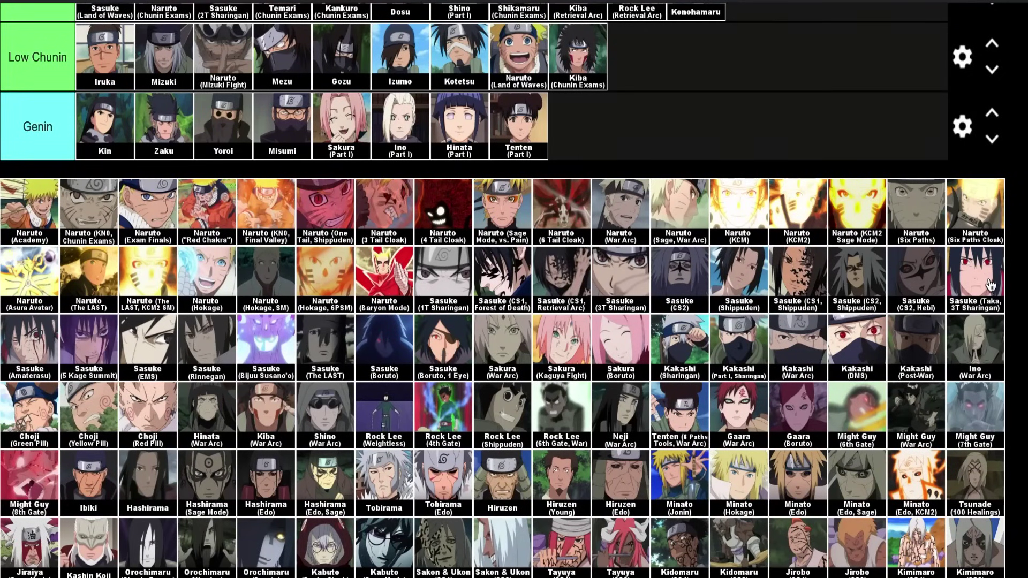
pyautogui.moveTo(51, 351); pyautogui.dragTo(697, 252)
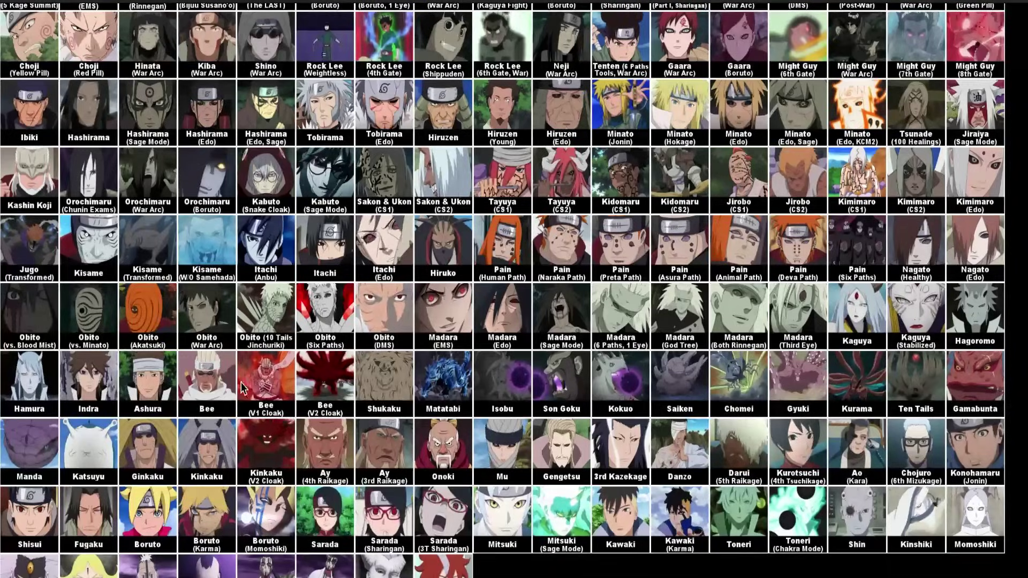
# Move the base version of Bee from the unranked characters to the Kage tier, after Sasuke (Amaterasu)
pyautogui.moveTo(216, 393); pyautogui.dragTo(748, 334)
pyautogui.scroll(2, 240, 437)
pyautogui.scroll(15, 240, 437)
pyautogui.scroll(8, 407, 298)
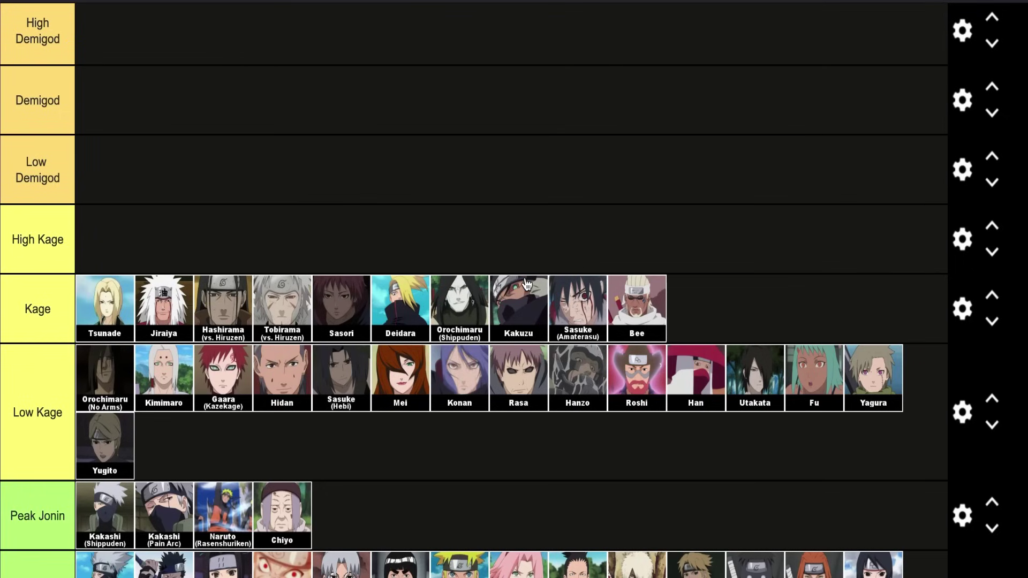
pyautogui.scroll(1, 526, 284)
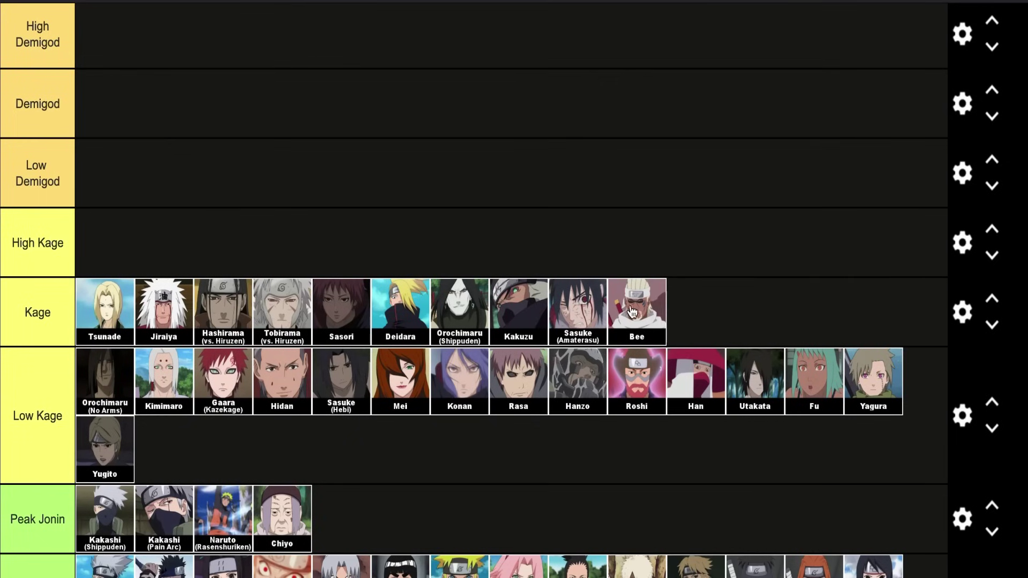
# Rank Ay (4th Raikage) from the unranked characters in the Kage tier, directly after Bee
pyautogui.scroll(-20, 633, 315)
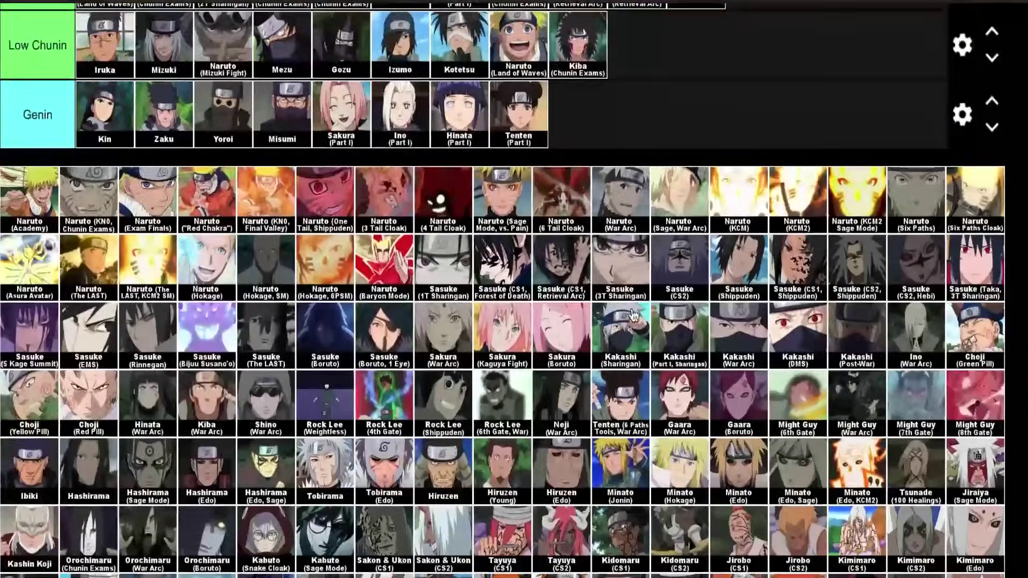
pyautogui.scroll(2, 620, 328)
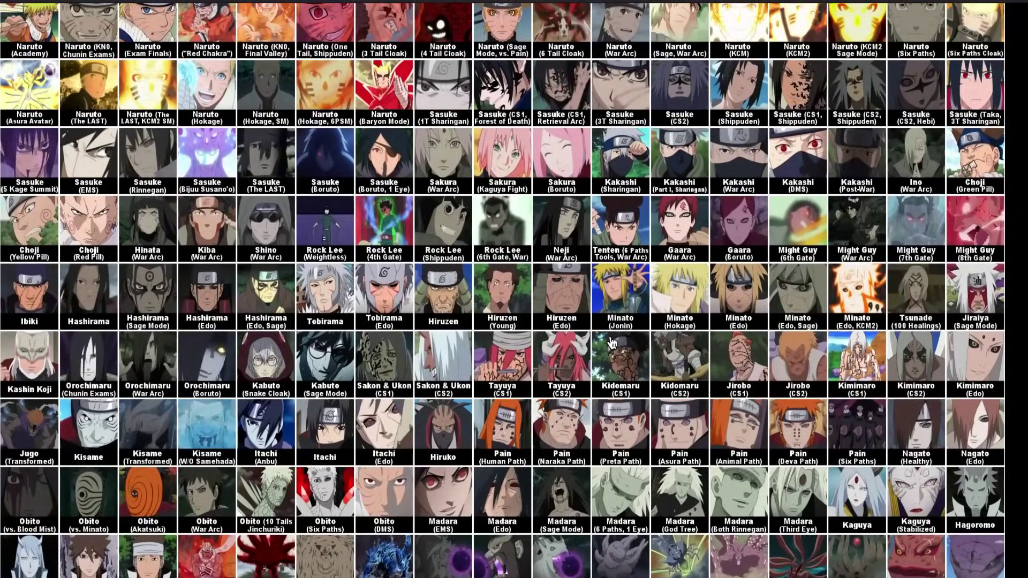
pyautogui.scroll(-3, 458, 407)
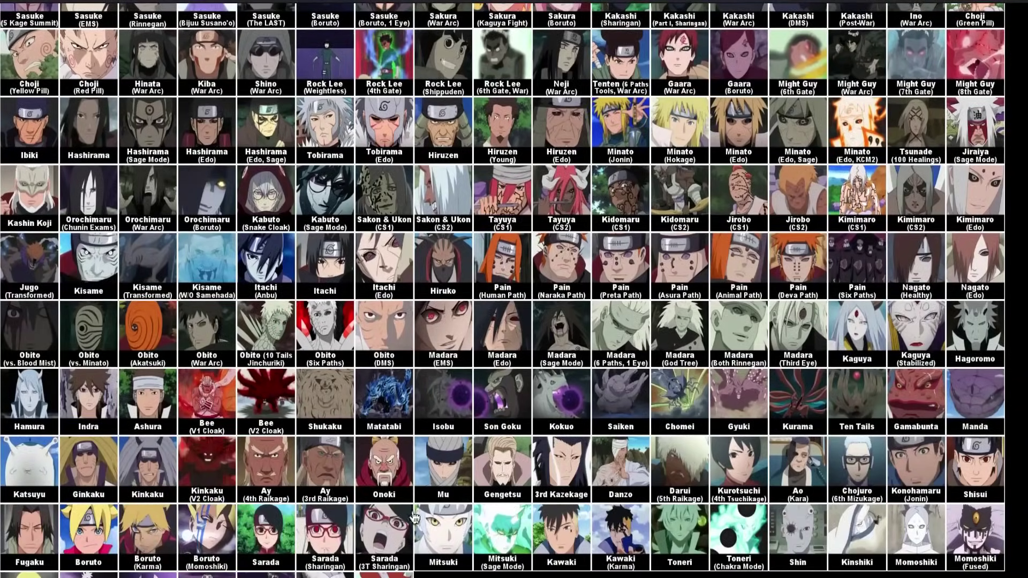
pyautogui.scroll(10, 300, 460)
pyautogui.moveTo(278, 481); pyautogui.dragTo(811, 326)
pyautogui.scroll(6, 812, 344)
# Add Ay (3rd Raikage) from the unranked characters to the Kage tier, right after Ay (4th Raikage)
pyautogui.scroll(-15, 812, 325)
pyautogui.scroll(-3, 811, 325)
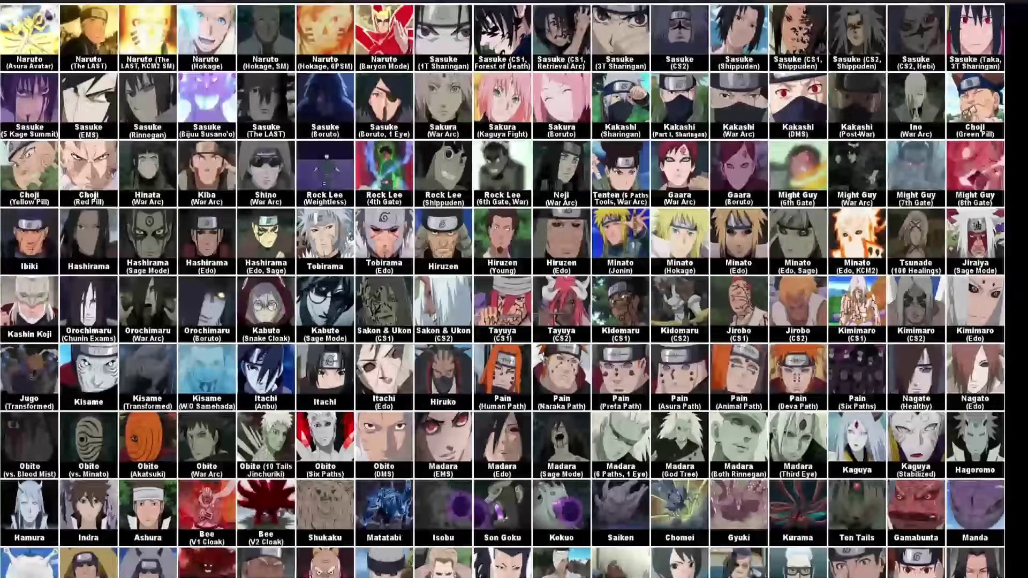
pyautogui.scroll(-3, 321, 562)
pyautogui.moveTo(267, 420); pyautogui.dragTo(798, 221)
pyautogui.scroll(15, 330, 410)
pyautogui.scroll(7, 662, 328)
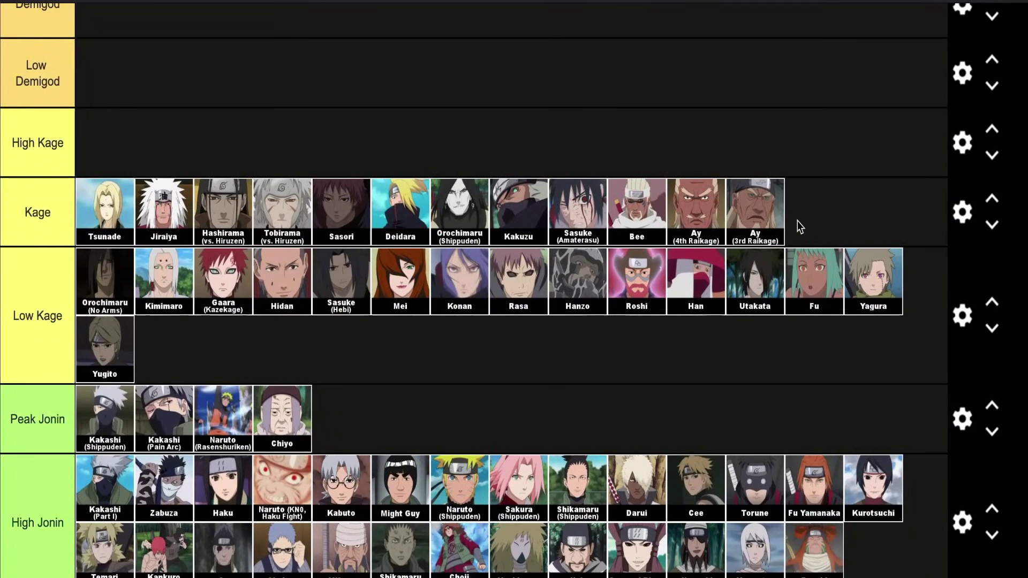
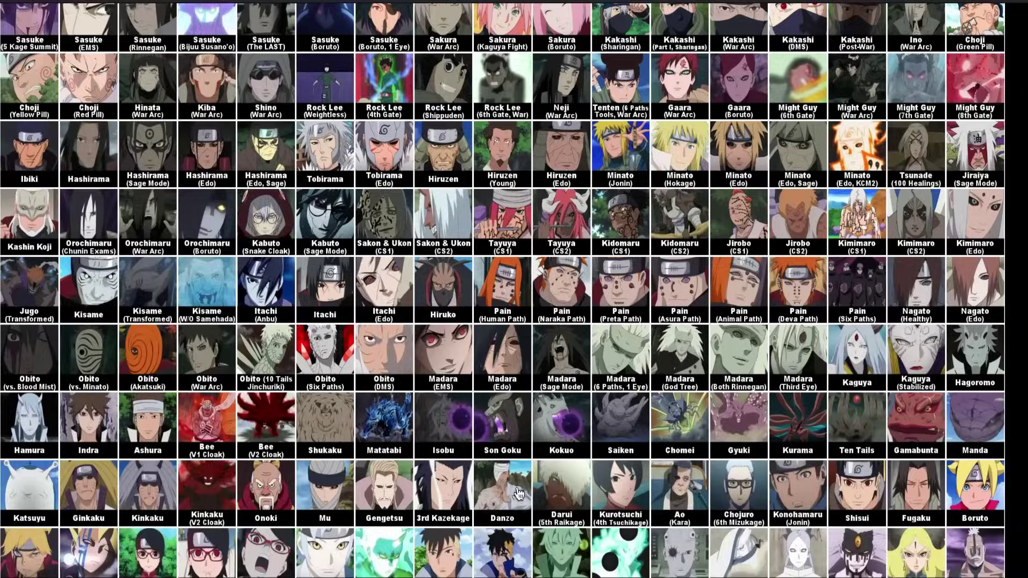
# Place Danzo from the unranked characters at the end of the Kage tier, after Ay (3rd Raikage)
pyautogui.moveTo(515, 498); pyautogui.dragTo(861, 251)
pyautogui.scroll(20, 518, 492)
pyautogui.scroll(3, 518, 492)
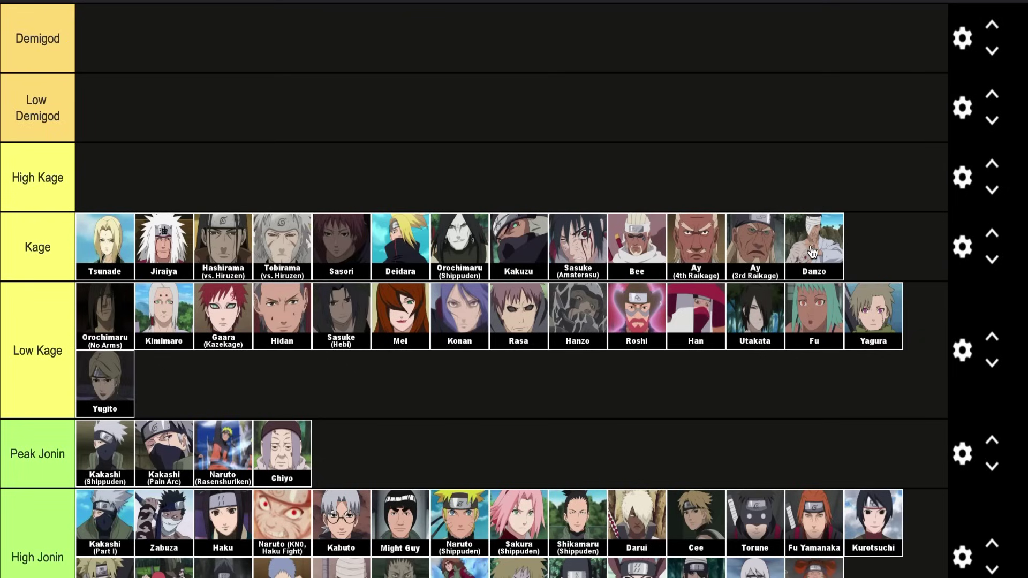
# Add Ginkaku from the unranked characters to the Kage tier, directly after Danzo
pyautogui.scroll(-8, 813, 251)
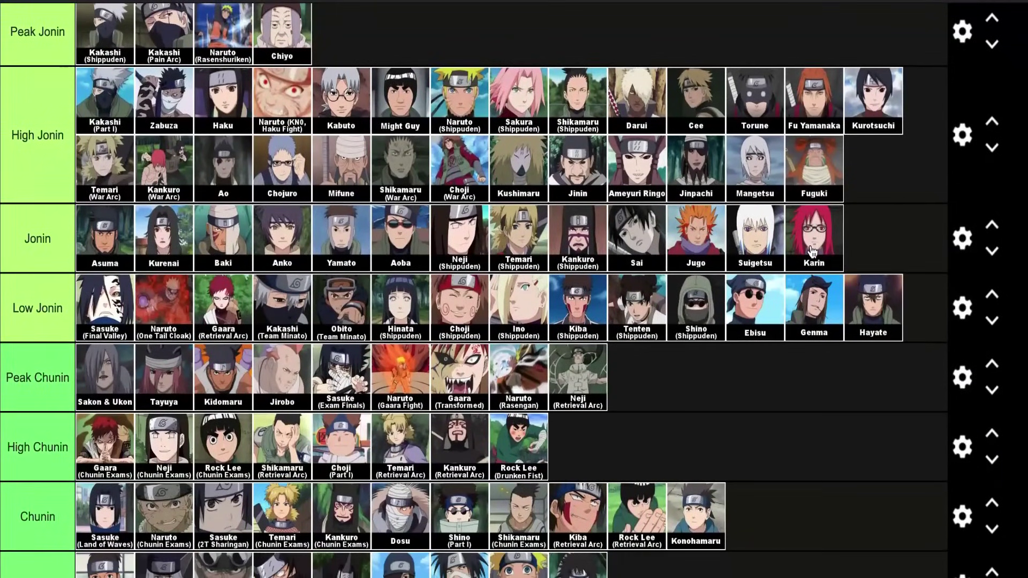
pyautogui.scroll(-2, 652, 438)
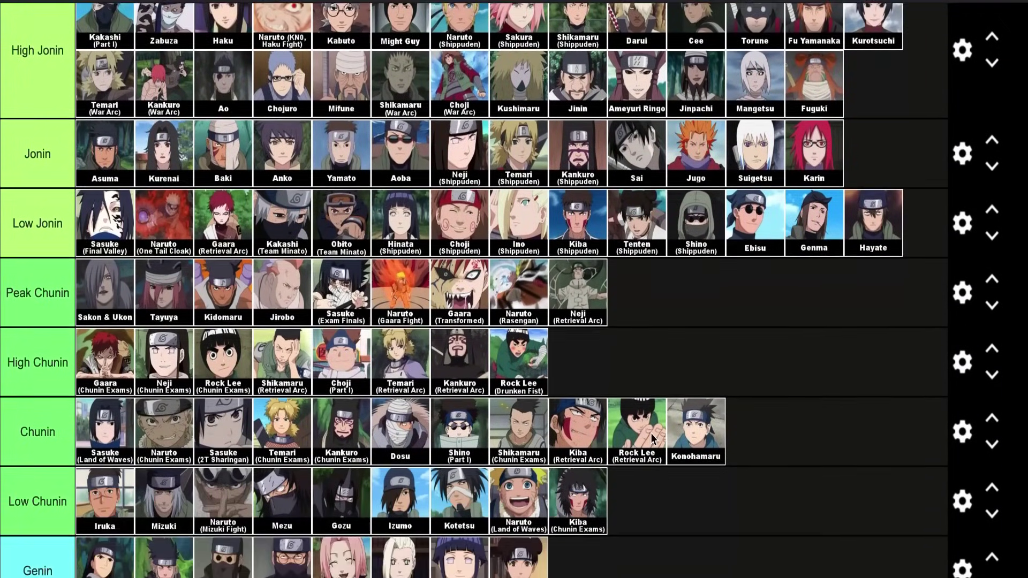
pyautogui.scroll(-10, 650, 432)
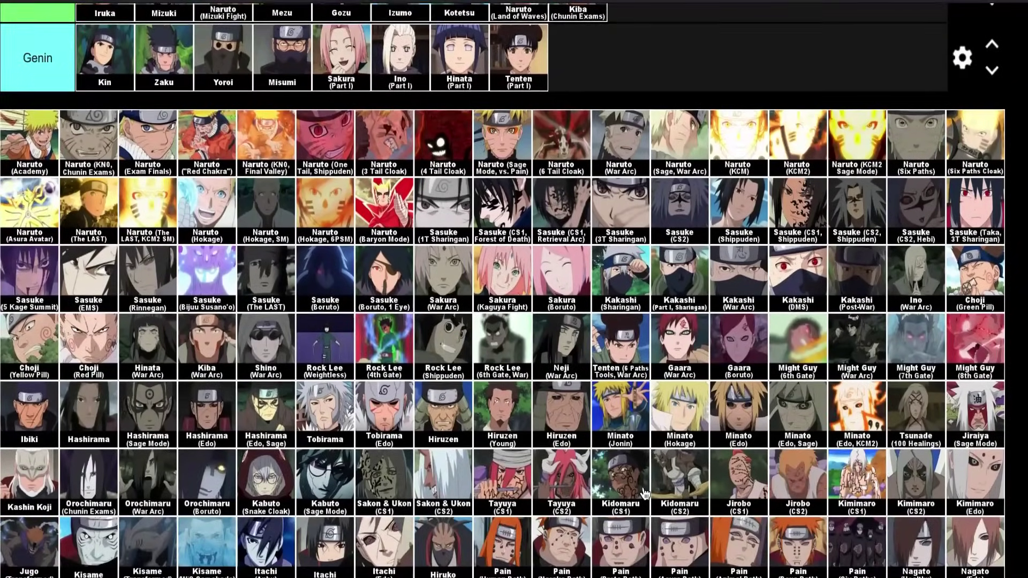
pyautogui.scroll(-5, 645, 494)
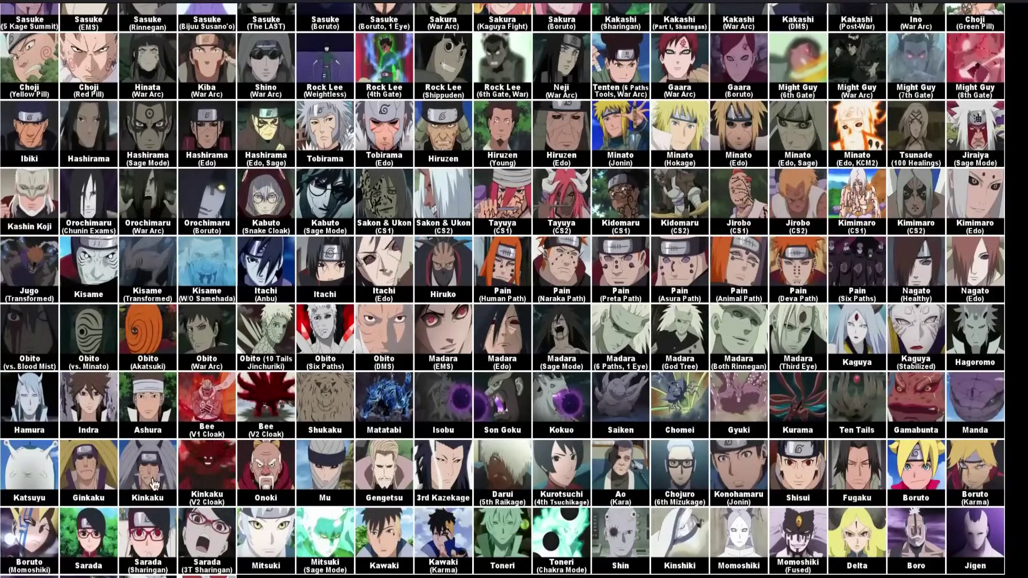
pyautogui.moveTo(106, 490); pyautogui.dragTo(127, 478)
pyautogui.scroll(15, 129, 477)
pyautogui.moveTo(127, 478); pyautogui.dragTo(888, 252)
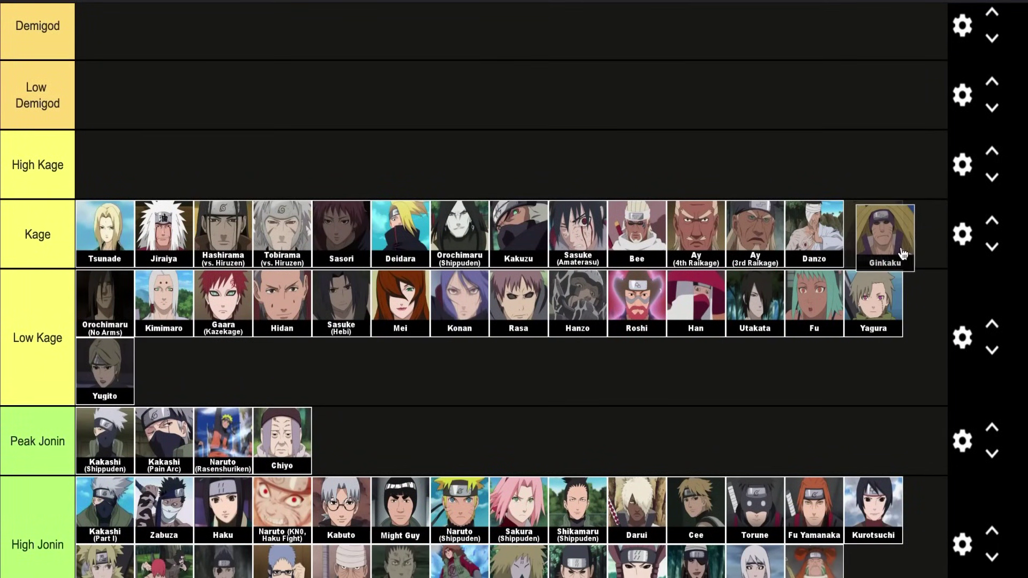
# Place Kinkaku from the unranked characters after Ginkaku in the Kage tier, and move Danzo to the end of that tier
pyautogui.scroll(-20, 889, 252)
pyautogui.scroll(-4, 144, 543)
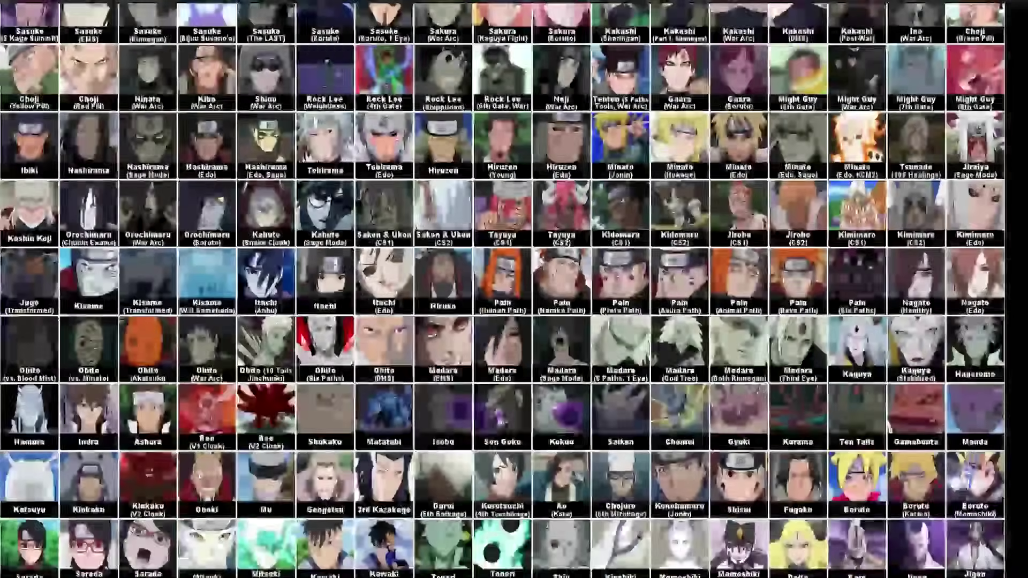
pyautogui.scroll(15, 137, 501)
pyautogui.moveTo(89, 496); pyautogui.dragTo(736, 372)
pyautogui.scroll(9, 653, 351)
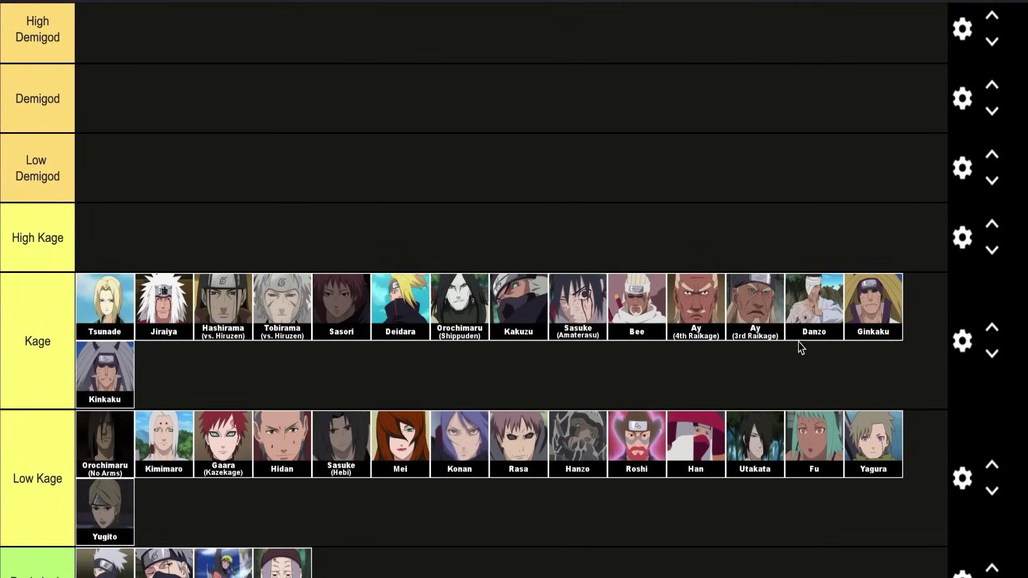
pyautogui.moveTo(814, 325); pyautogui.dragTo(787, 337)
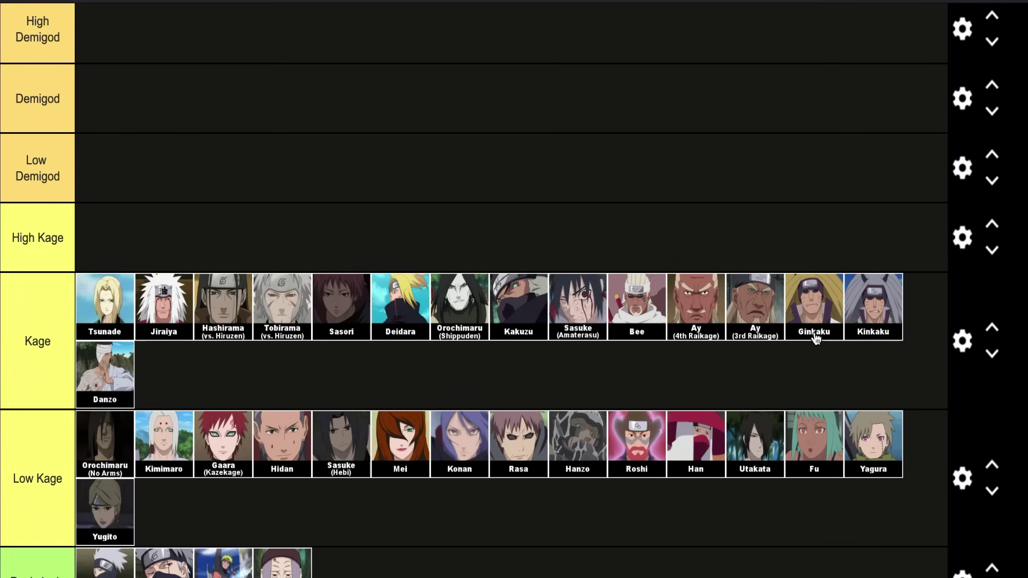
# Review the characters already ranked in the Kage tier and the tiers below it
pyautogui.scroll(-3, 815, 337)
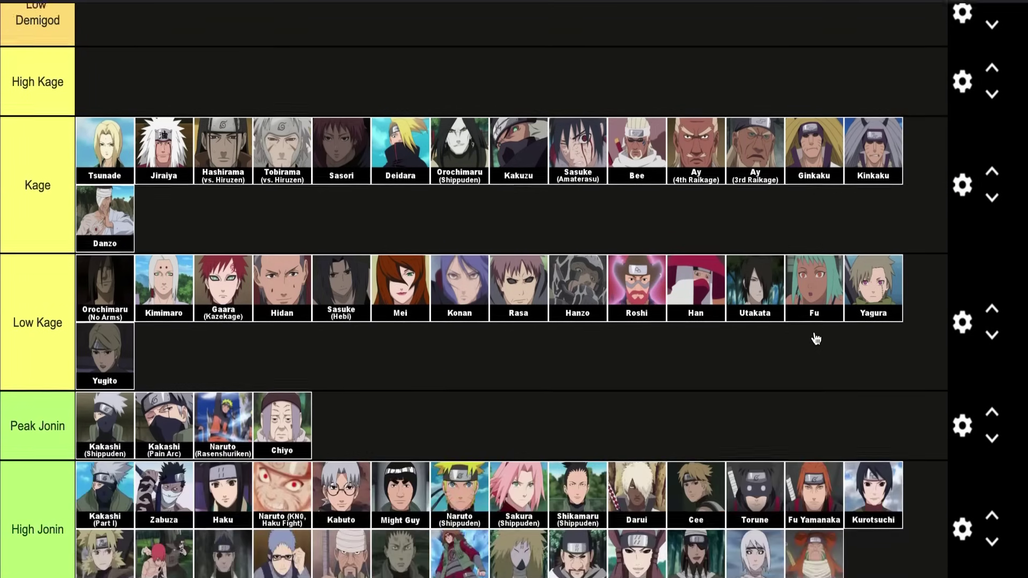
pyautogui.scroll(1, 506, 198)
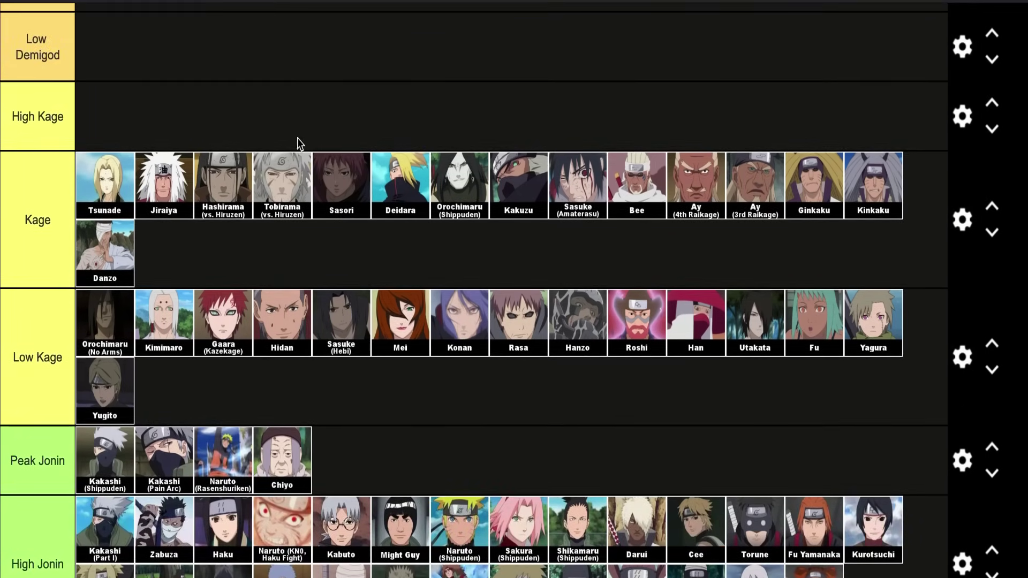
pyautogui.scroll(-4, 301, 202)
pyautogui.scroll(-9, 301, 198)
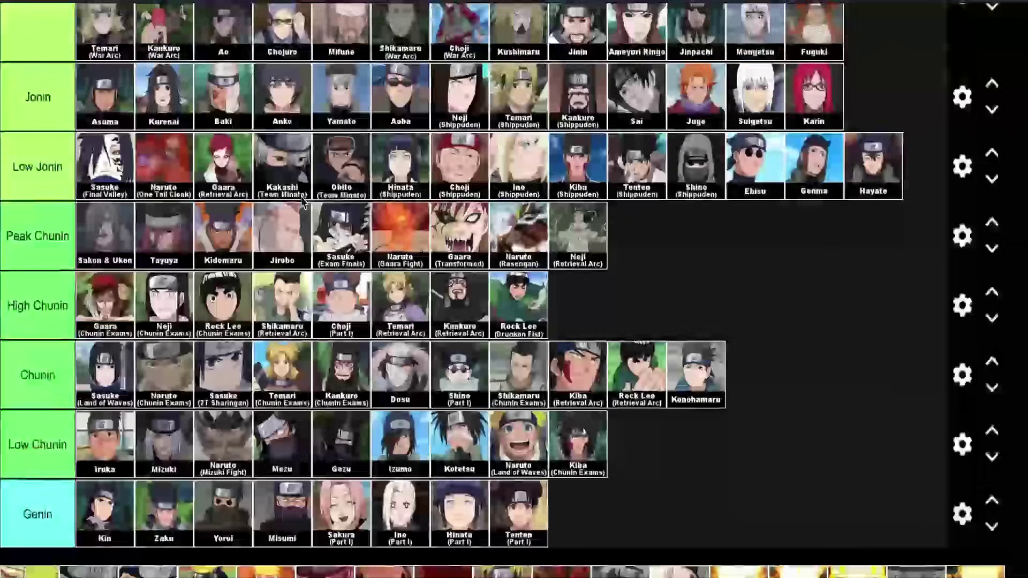
pyautogui.scroll(10, 300, 198)
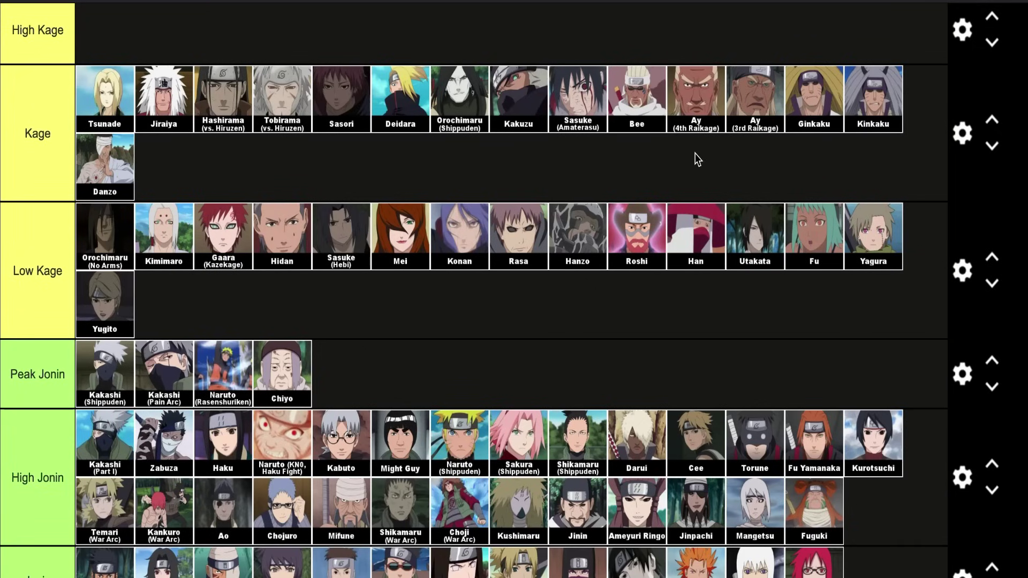
pyautogui.scroll(1, 588, 168)
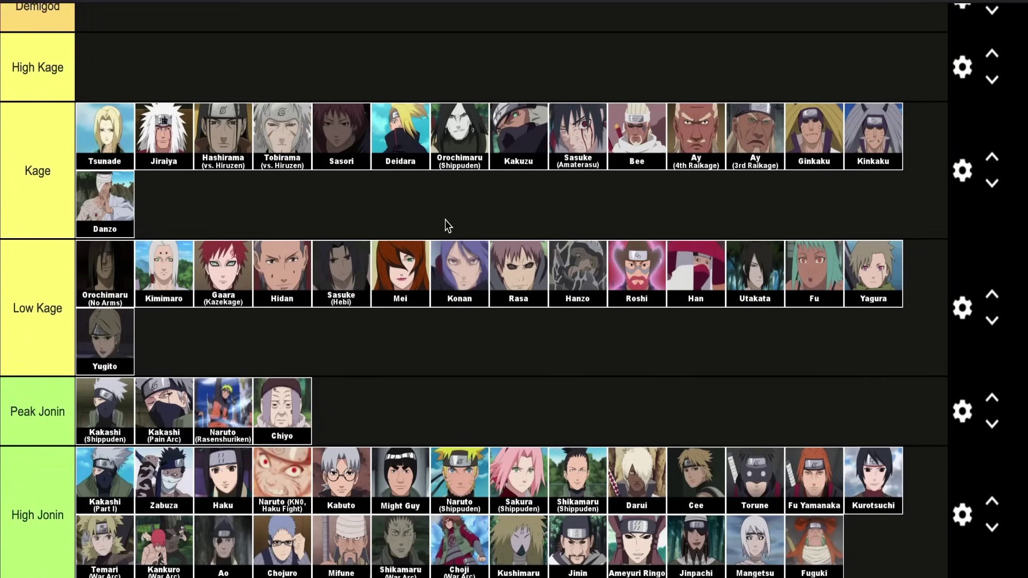
pyautogui.scroll(-1, 445, 220)
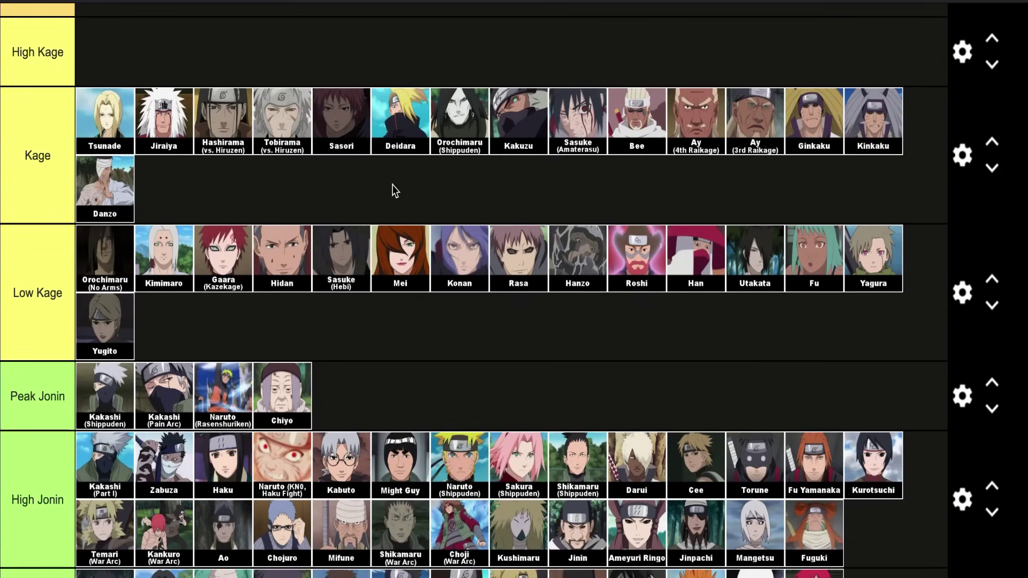
# Rank Gaara (War Arc) from the unranked characters in the Kage tier, right after Danzo
pyautogui.scroll(-15, 394, 191)
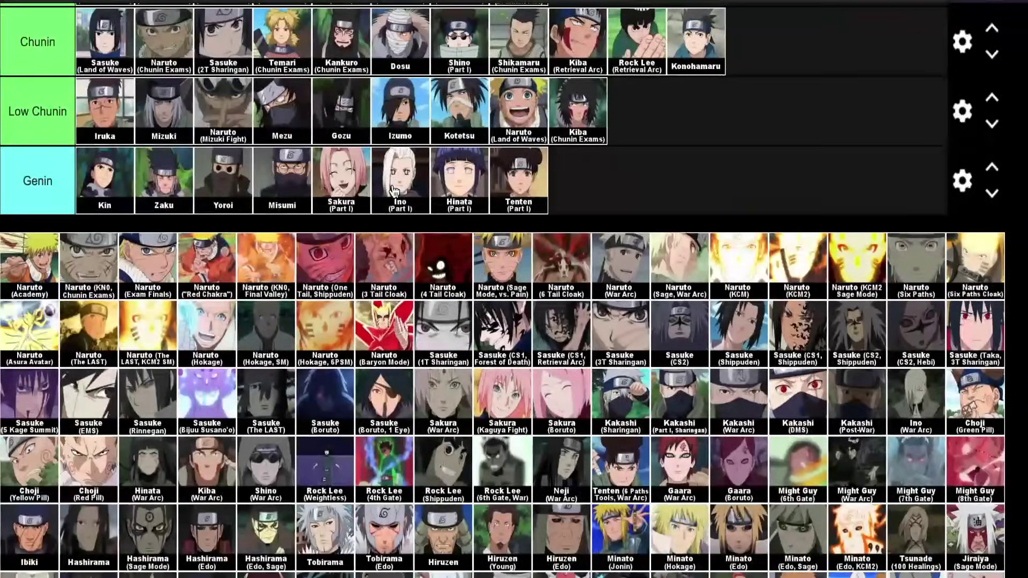
pyautogui.scroll(-1, 393, 191)
pyautogui.scroll(-1, 388, 320)
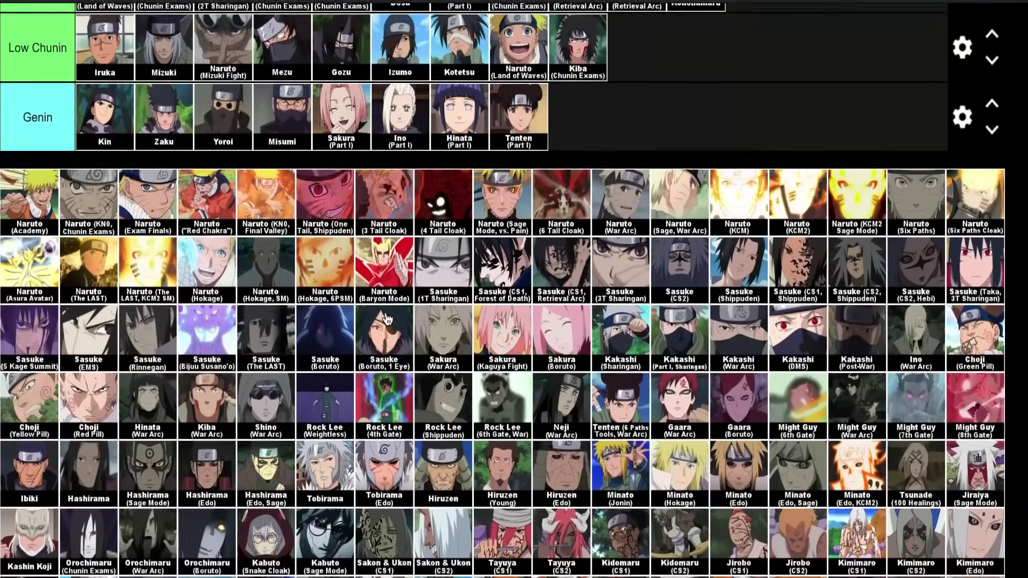
pyautogui.scroll(-3, 388, 320)
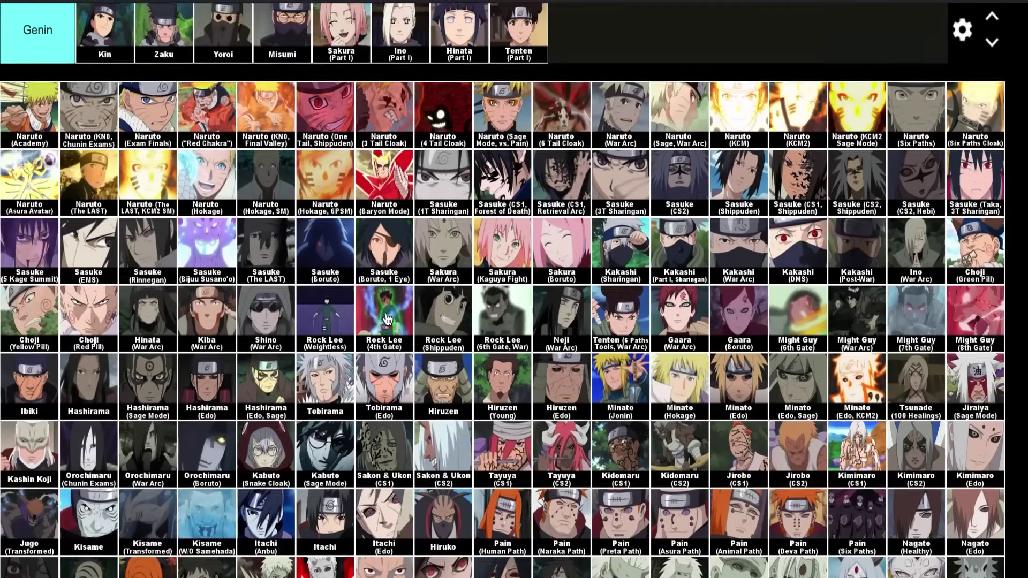
pyautogui.scroll(-3, 387, 319)
pyautogui.scroll(3, 492, 365)
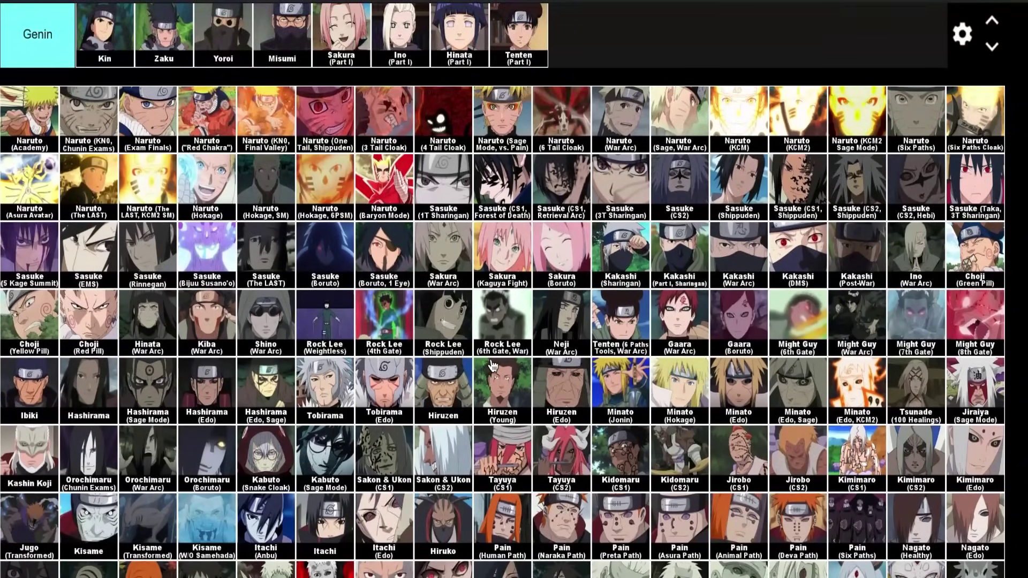
pyautogui.scroll(-12, 444, 455)
pyautogui.scroll(10, 443, 440)
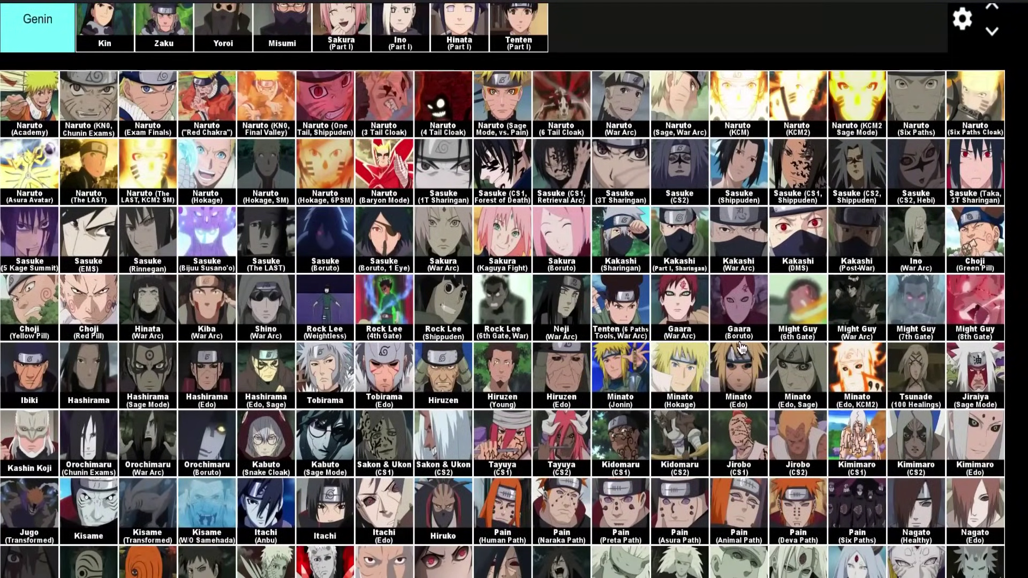
pyautogui.moveTo(670, 325); pyautogui.dragTo(569, 252)
pyautogui.scroll(15, 674, 306)
pyautogui.scroll(2, 631, 289)
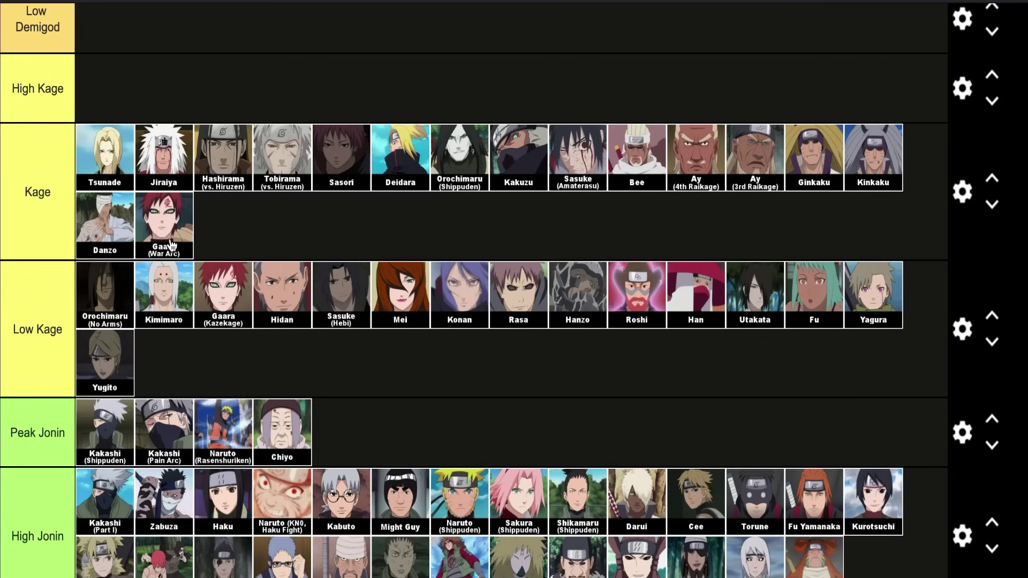
# Move the 3rd Kazekage from the unranked characters to the end of the Kage tier, after Gaara (War Arc)
pyautogui.scroll(-1, 171, 245)
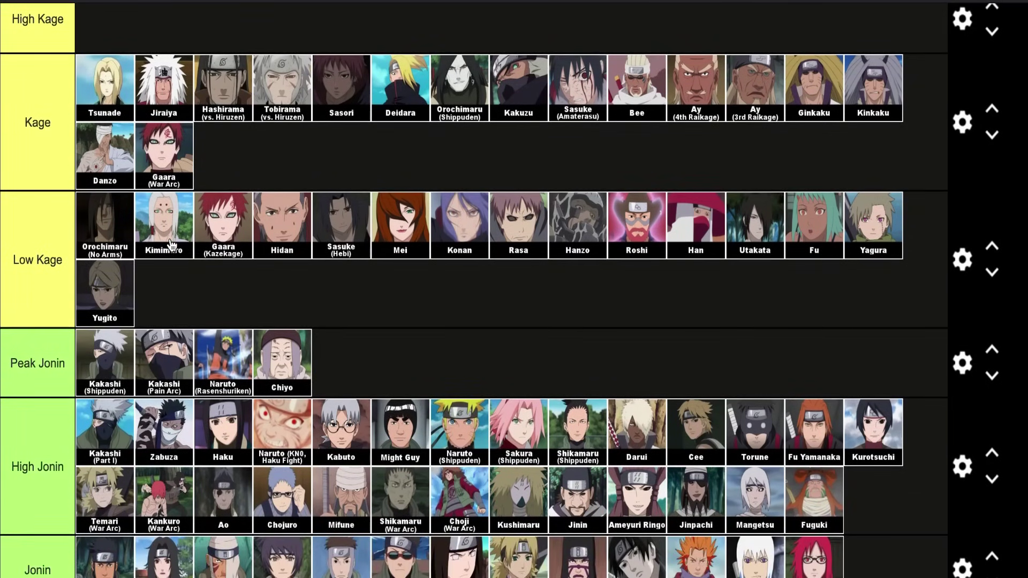
pyautogui.scroll(-15, 171, 245)
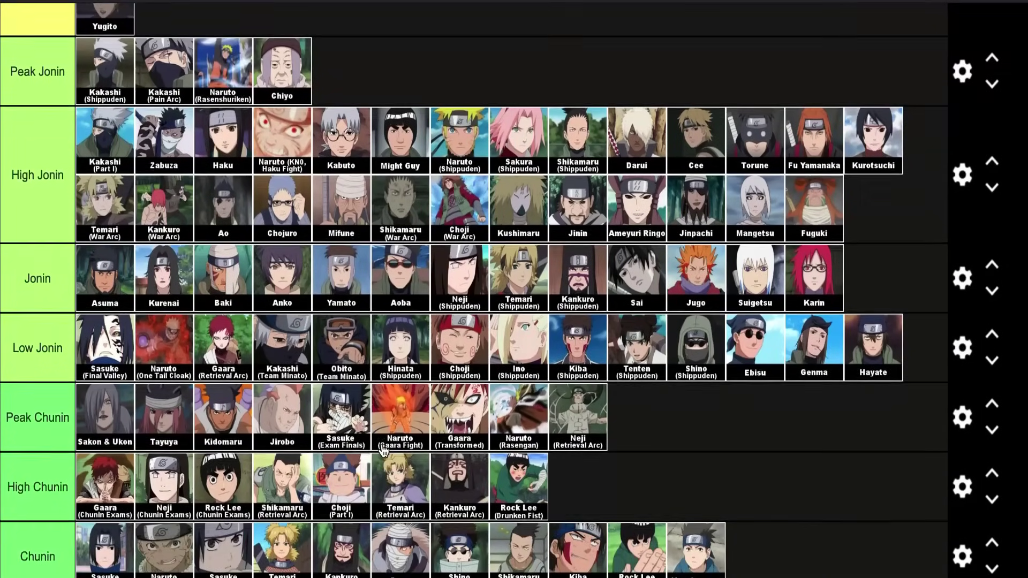
pyautogui.scroll(-4, 453, 451)
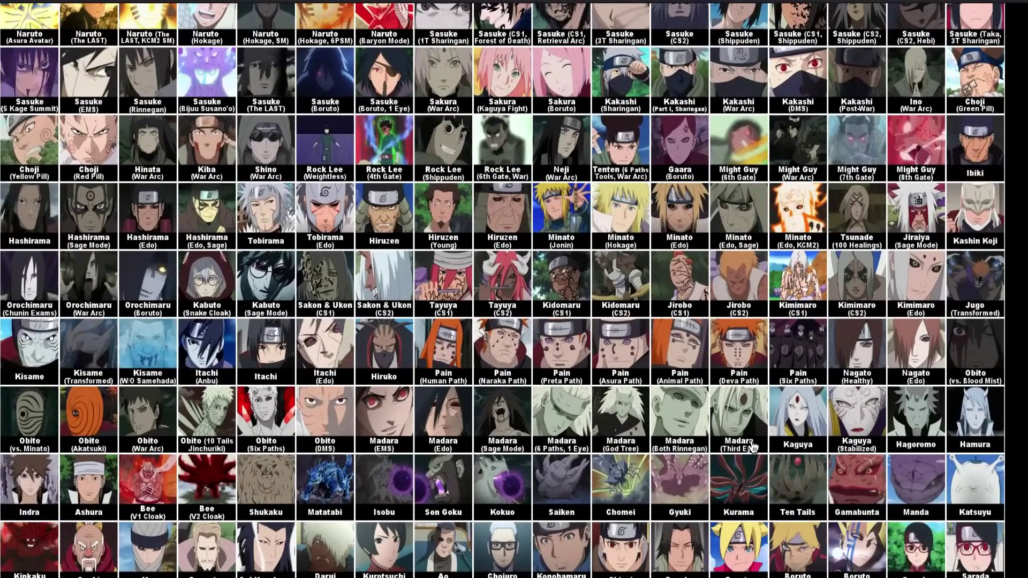
pyautogui.scroll(4, 648, 441)
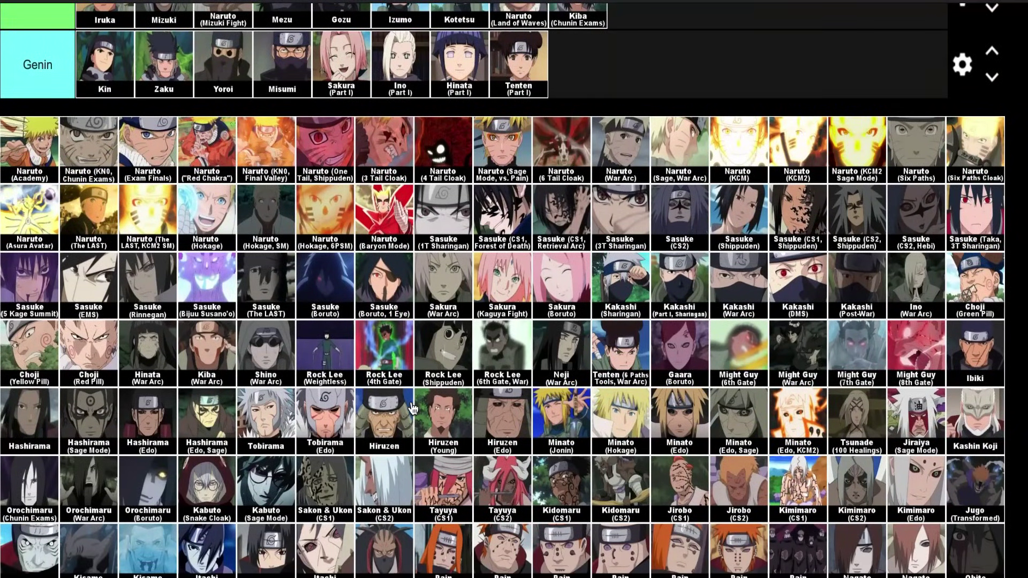
pyautogui.scroll(-1, 412, 410)
pyautogui.scroll(-3, 189, 454)
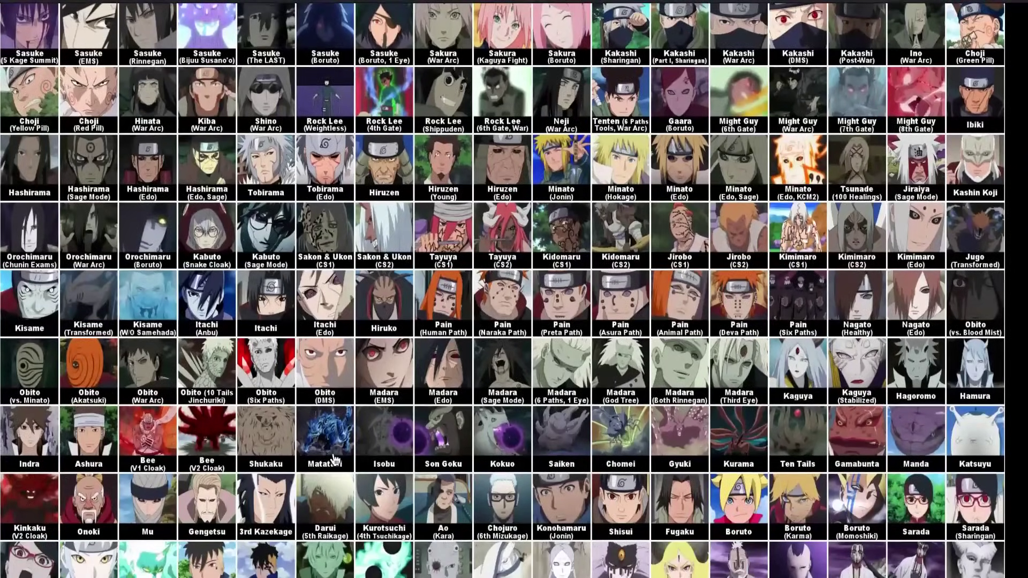
pyautogui.scroll(2, 334, 459)
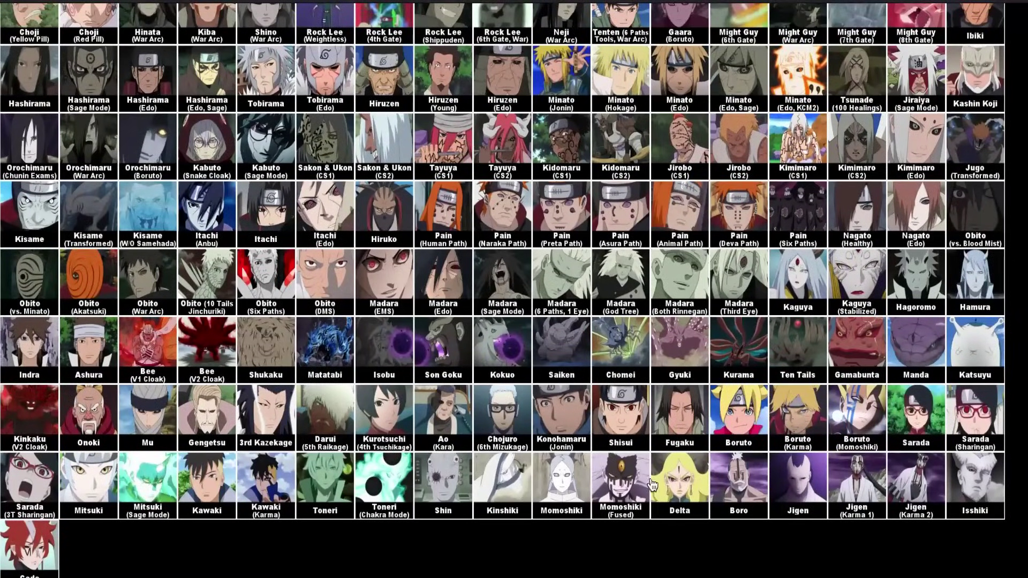
pyautogui.scroll(5, 278, 466)
pyautogui.moveTo(280, 422); pyautogui.dragTo(383, 231)
pyautogui.scroll(15, 268, 493)
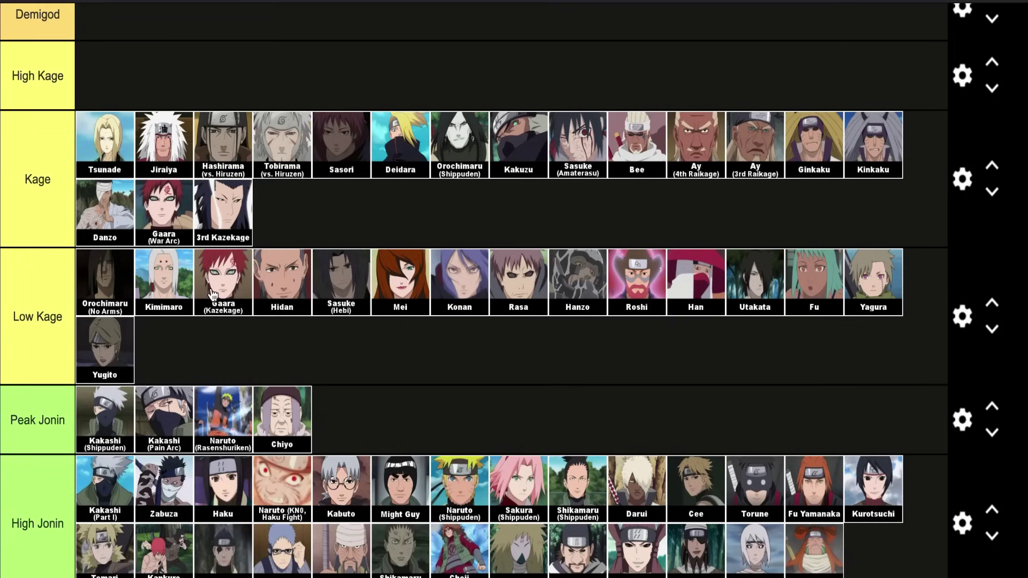
# Look through the full pool of unranked characters for more candidates for the Kage-level tiers
pyautogui.scroll(-20, 212, 294)
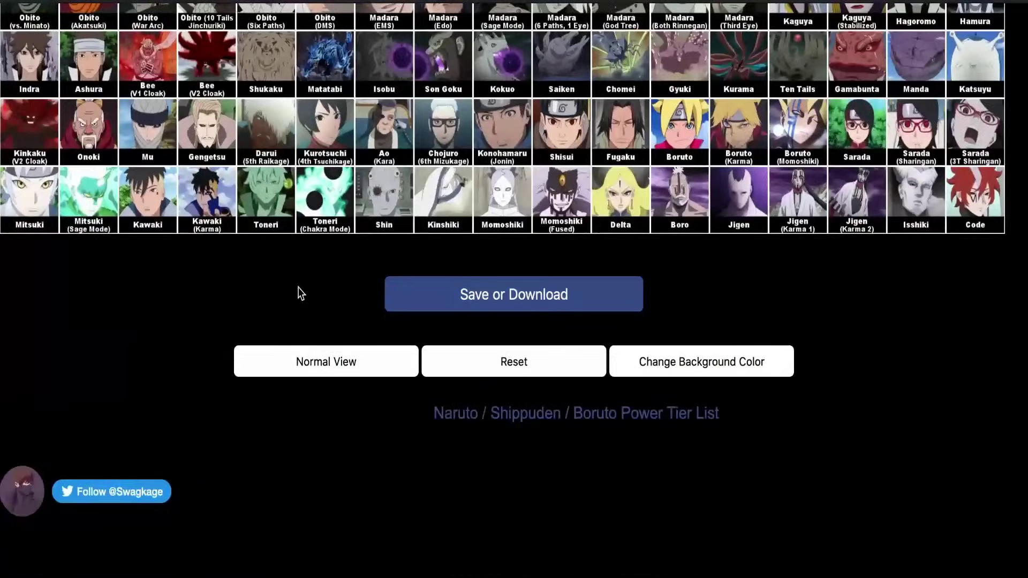
pyautogui.scroll(10, 299, 293)
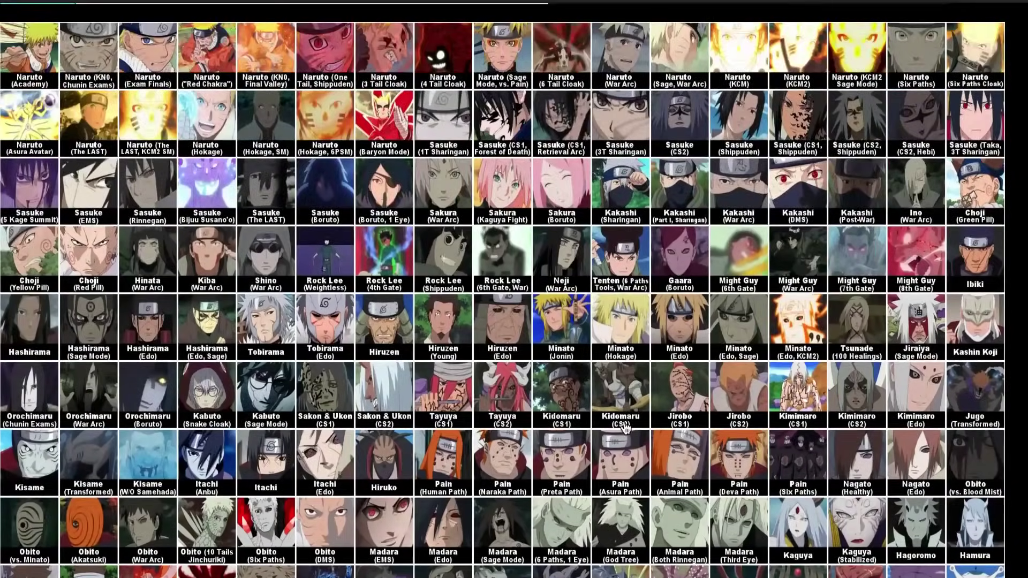
pyautogui.scroll(-5, 625, 455)
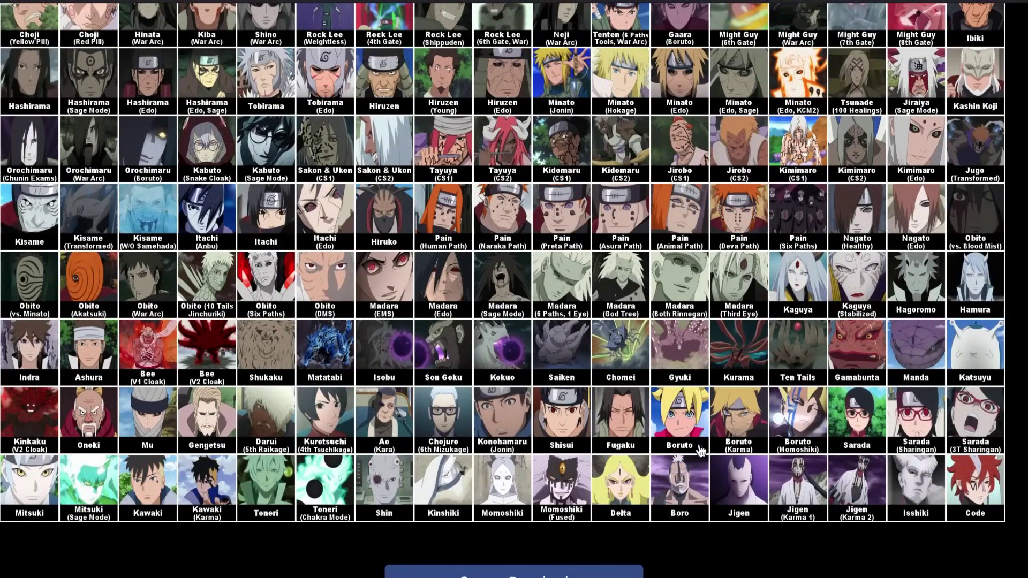
pyautogui.scroll(1, 754, 447)
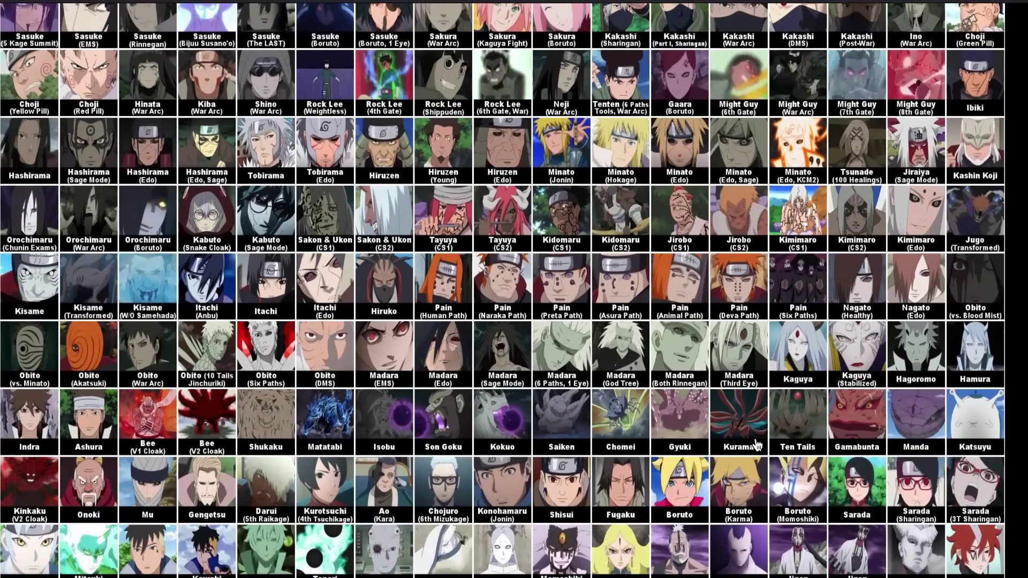
pyautogui.scroll(3, 756, 445)
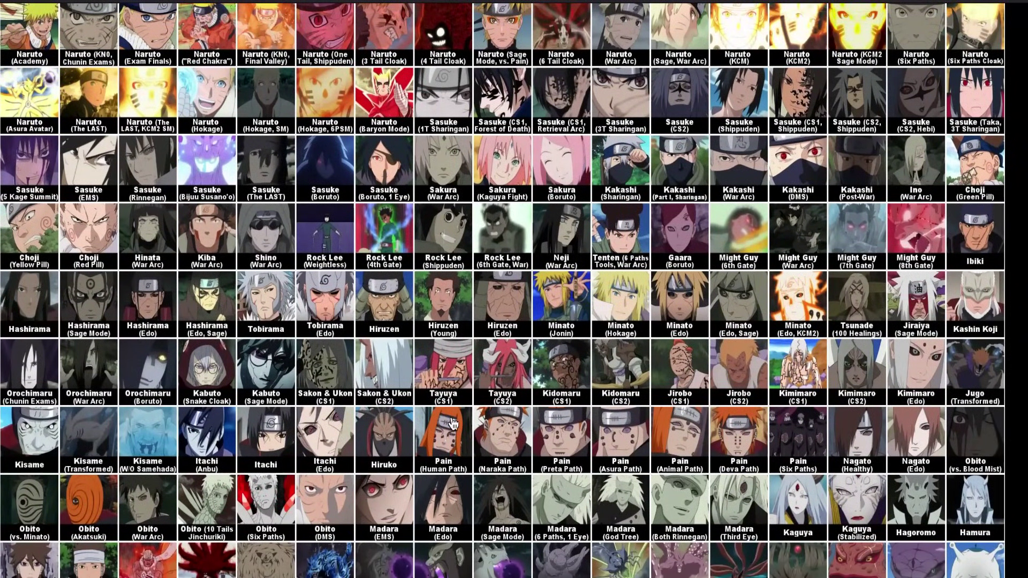
pyautogui.scroll(-4, 623, 378)
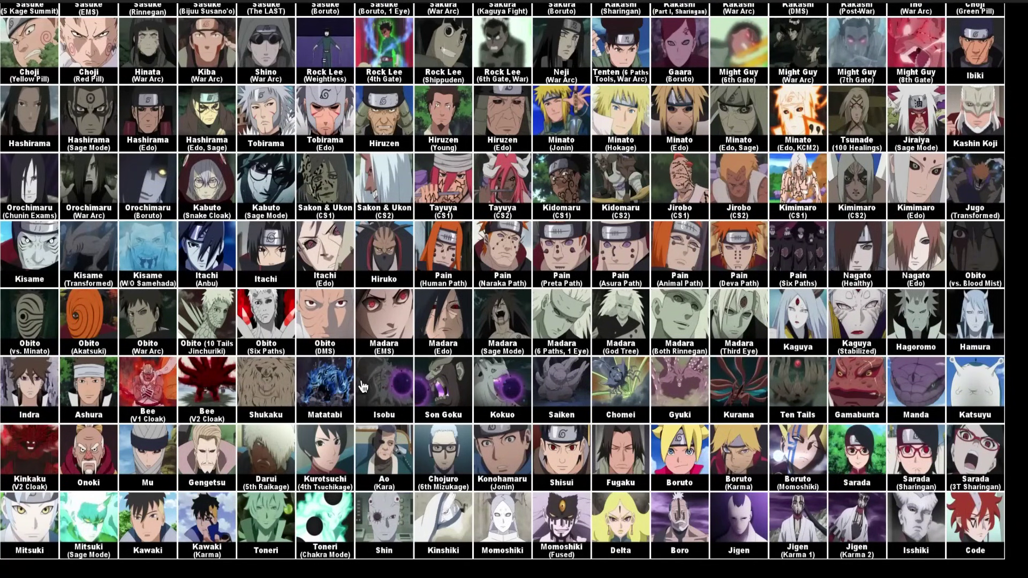
pyautogui.scroll(6, 363, 387)
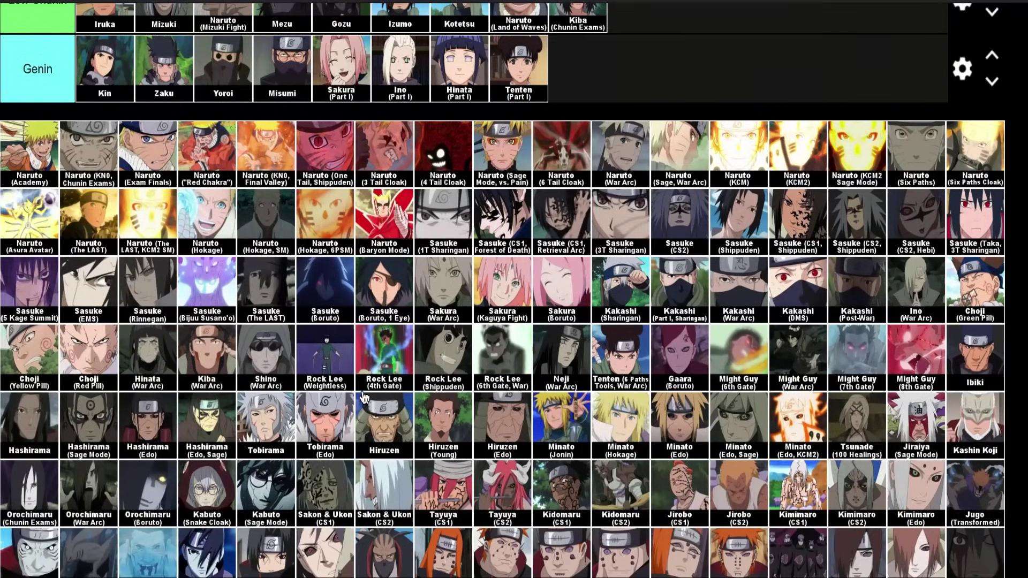
pyautogui.scroll(-2, 352, 476)
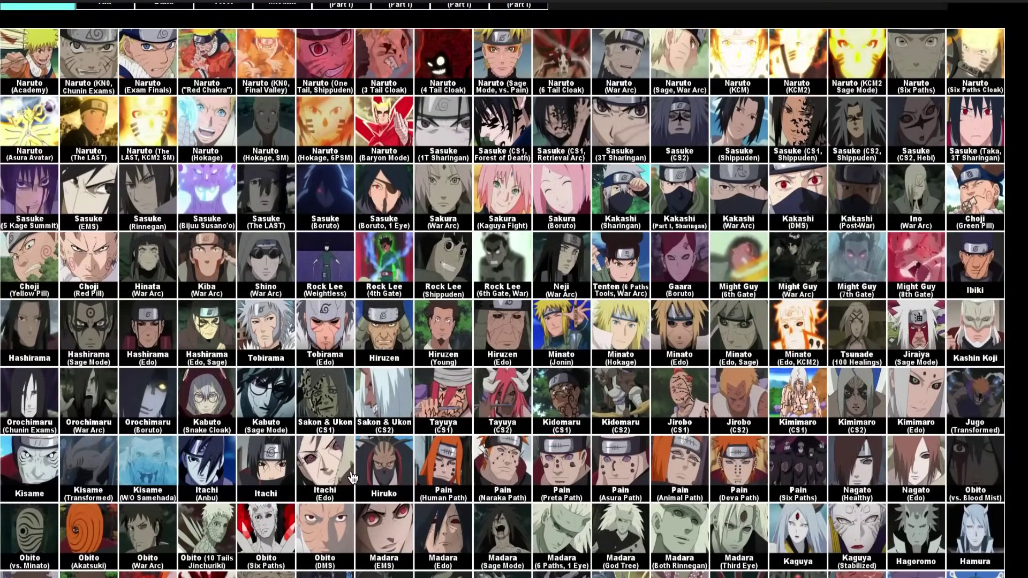
pyautogui.scroll(-1, 352, 476)
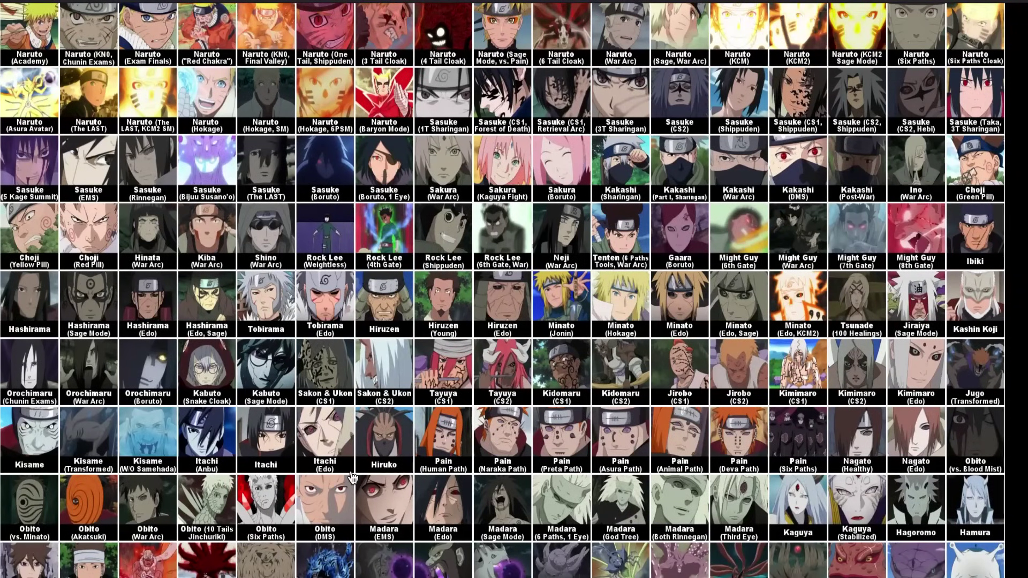
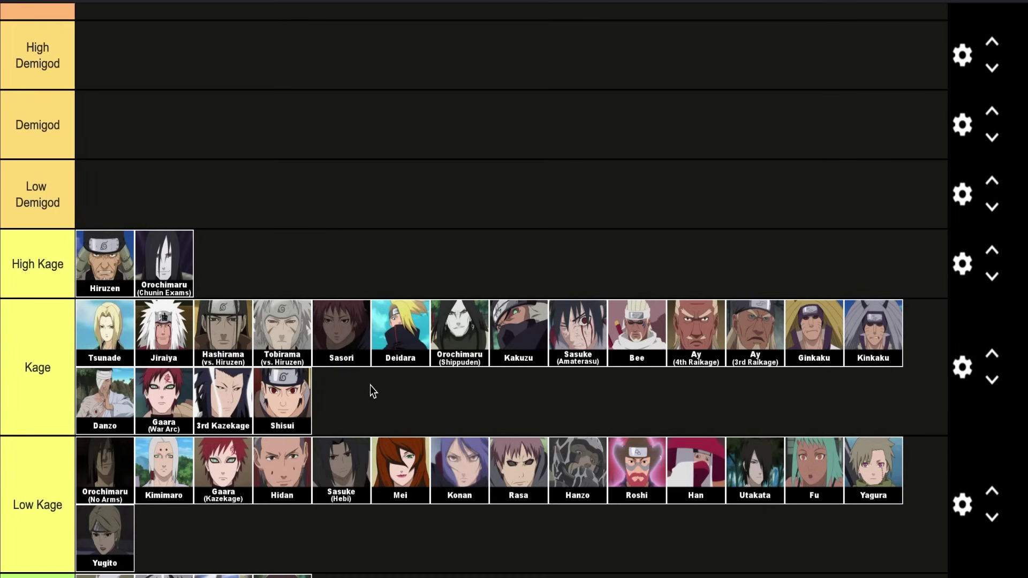
# Place Naruto (4 Tail Cloak) from the unranked characters in the Kage tier, between Orochimaru (Shippuden) and Kakuzu
pyautogui.scroll(1, 370, 384)
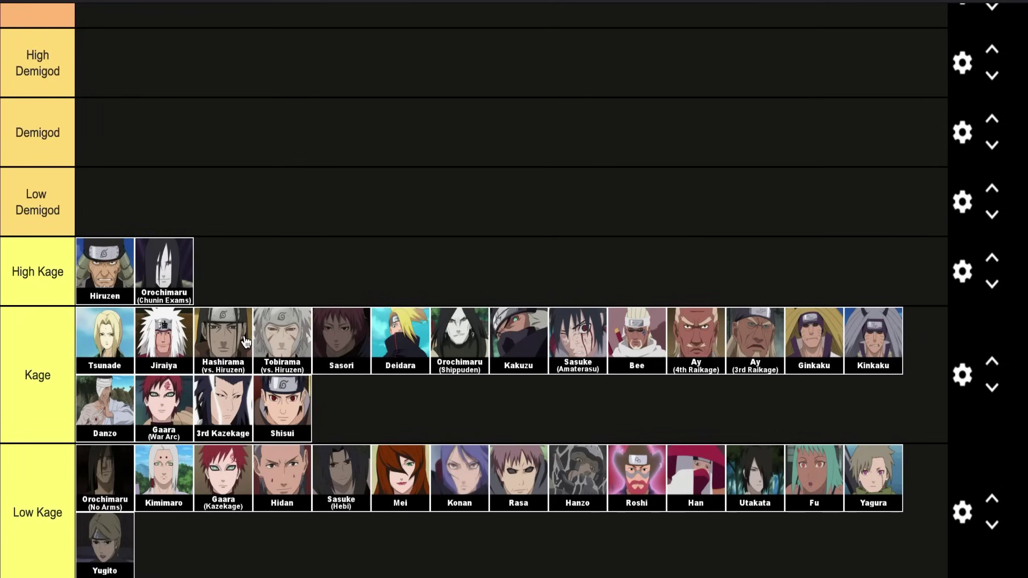
pyautogui.scroll(-12, 246, 342)
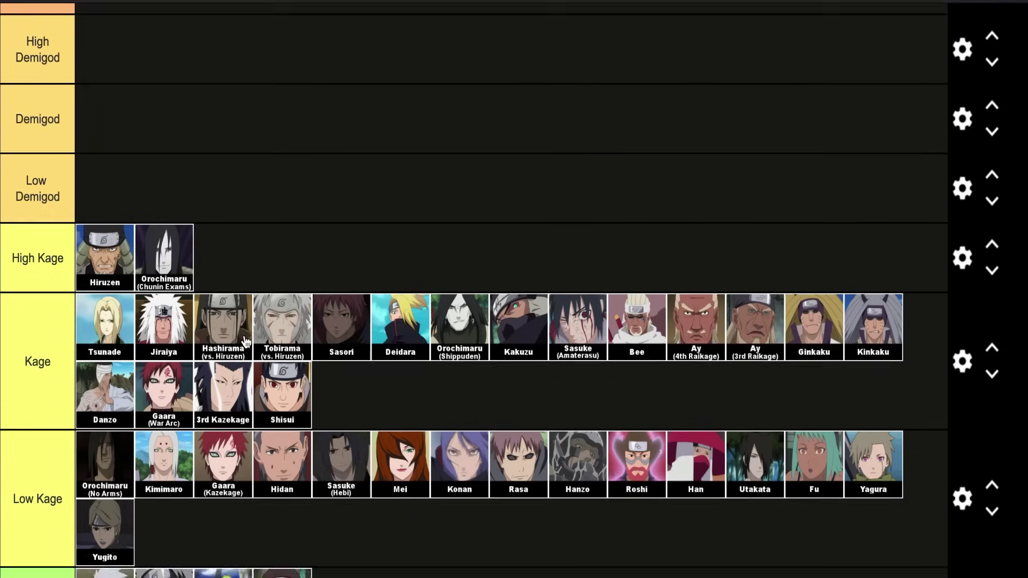
pyautogui.scroll(-6, 480, 373)
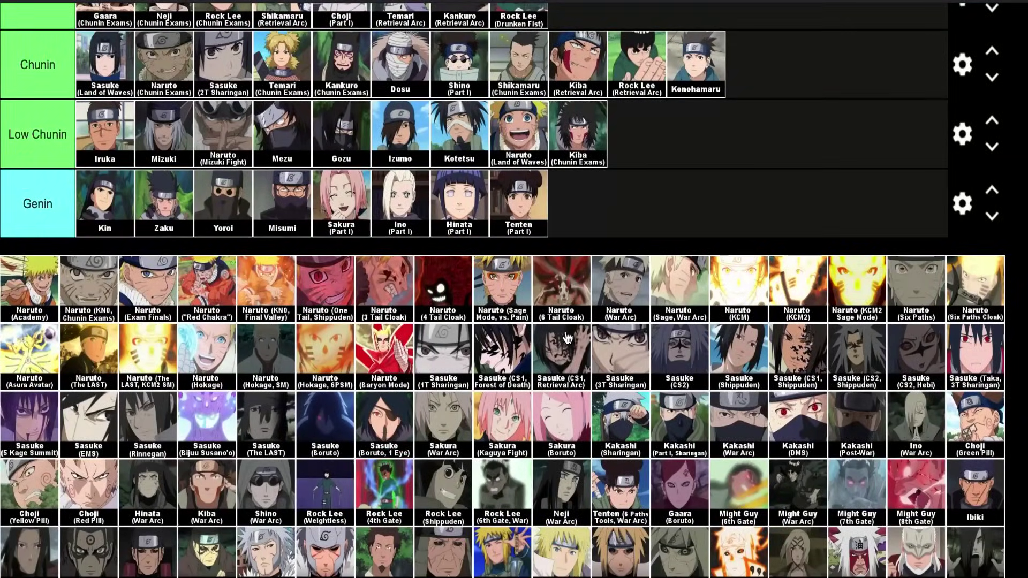
pyautogui.moveTo(450, 297); pyautogui.dragTo(484, 202)
pyautogui.scroll(1, 464, 289)
pyautogui.scroll(20, 463, 289)
pyautogui.scroll(1, 463, 289)
pyautogui.scroll(1, 401, 284)
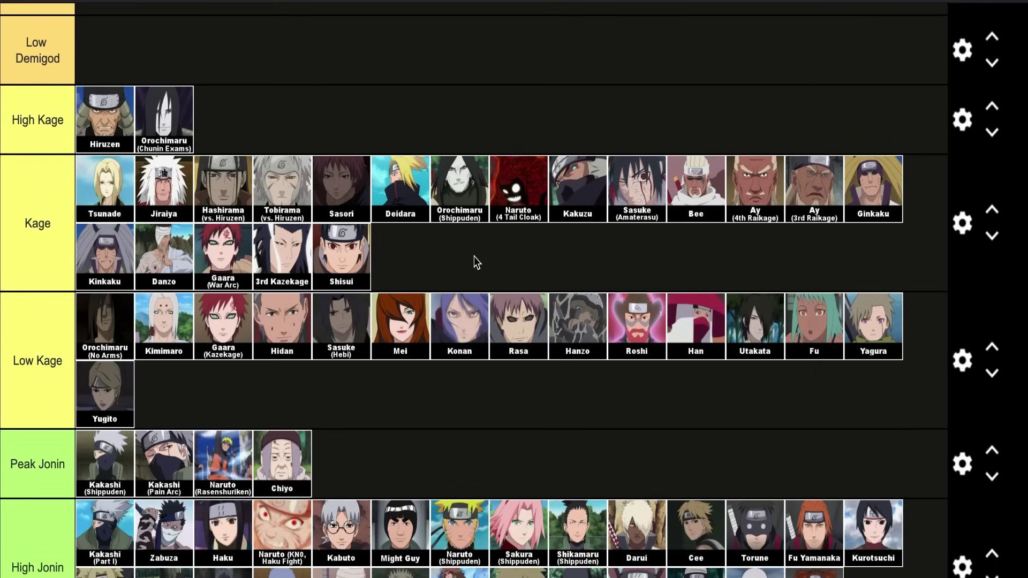
# Rank Naruto (Sage Mode, vs. Pain) from the unranked characters in the High Kage tier, right after Orochimaru (Chunin Exams)
pyautogui.scroll(-20, 476, 263)
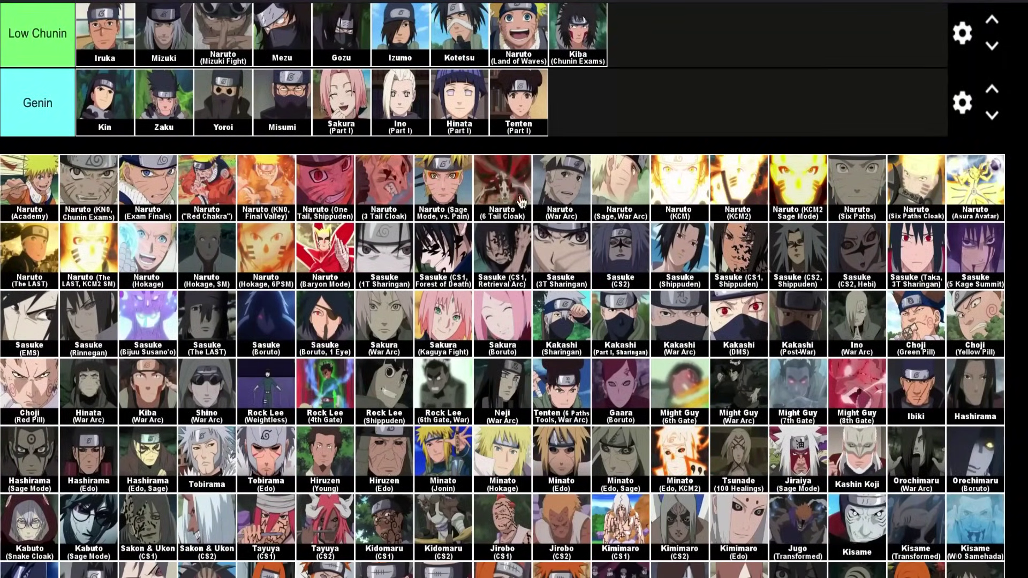
pyautogui.scroll(3, 517, 320)
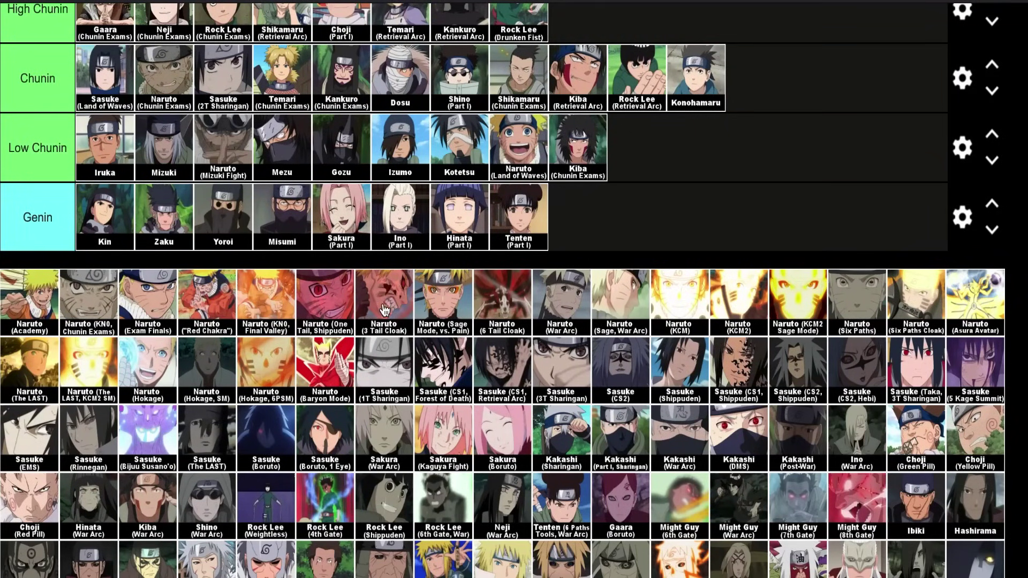
pyautogui.scroll(1, 369, 311)
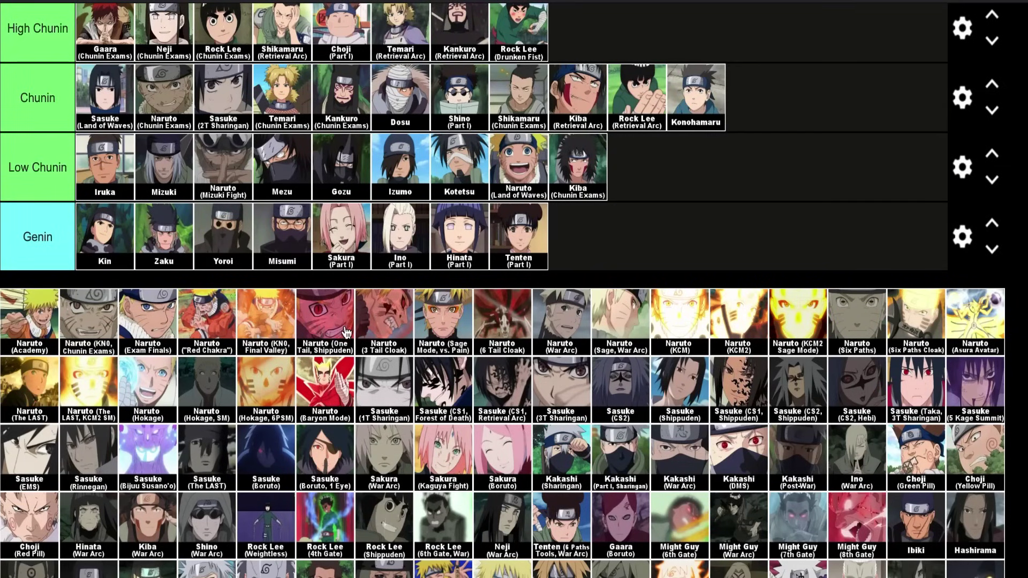
pyautogui.scroll(5, 453, 326)
pyautogui.moveTo(453, 328); pyautogui.dragTo(435, 192)
pyautogui.scroll(10, 453, 325)
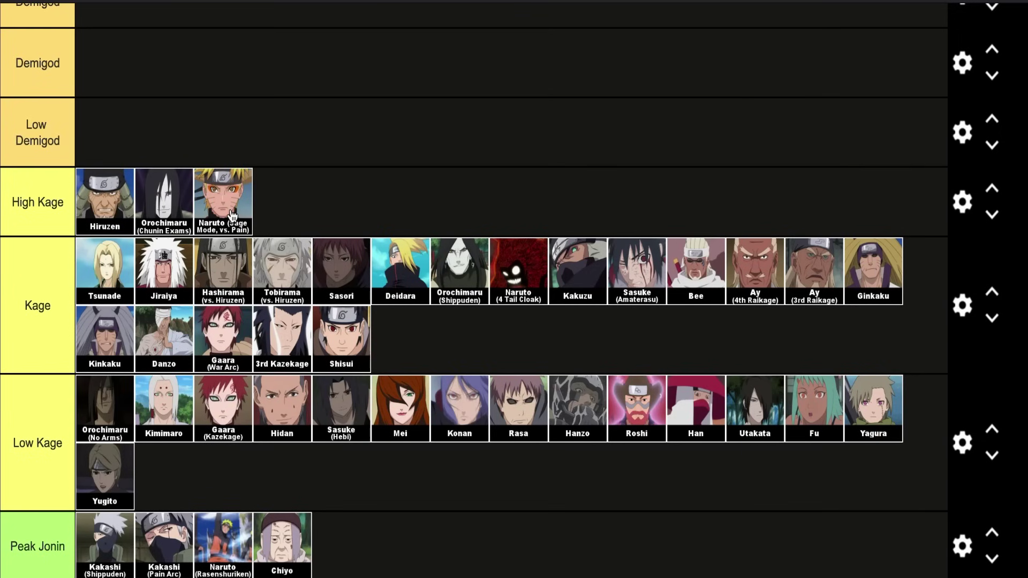
# Move Sasuke (5 Kage Summit) from the unranked characters to the end of the High Kage tier, after Naruto (Sage Mode, vs. Pain)
pyautogui.scroll(-2, 441, 234)
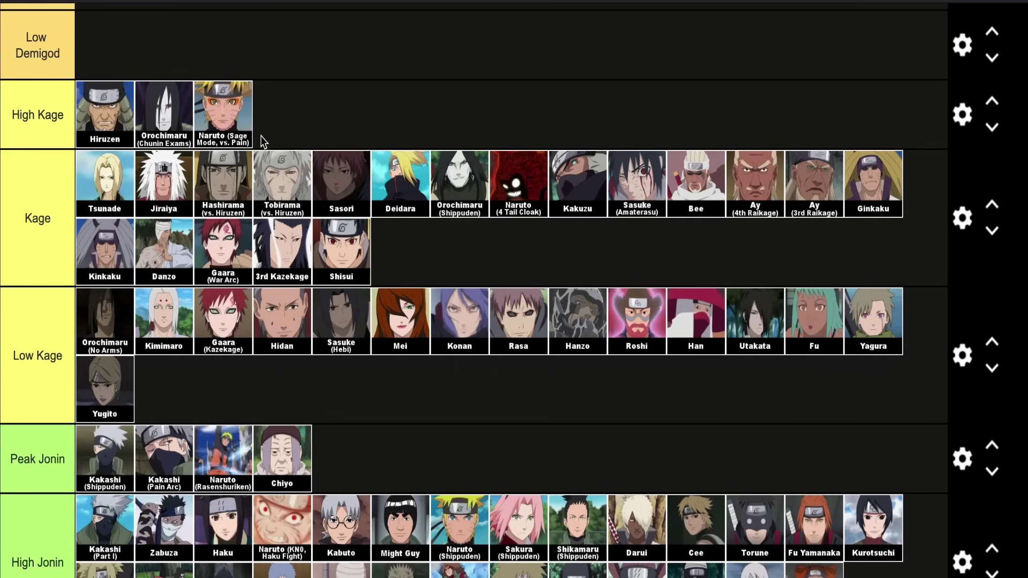
pyautogui.scroll(-20, 261, 137)
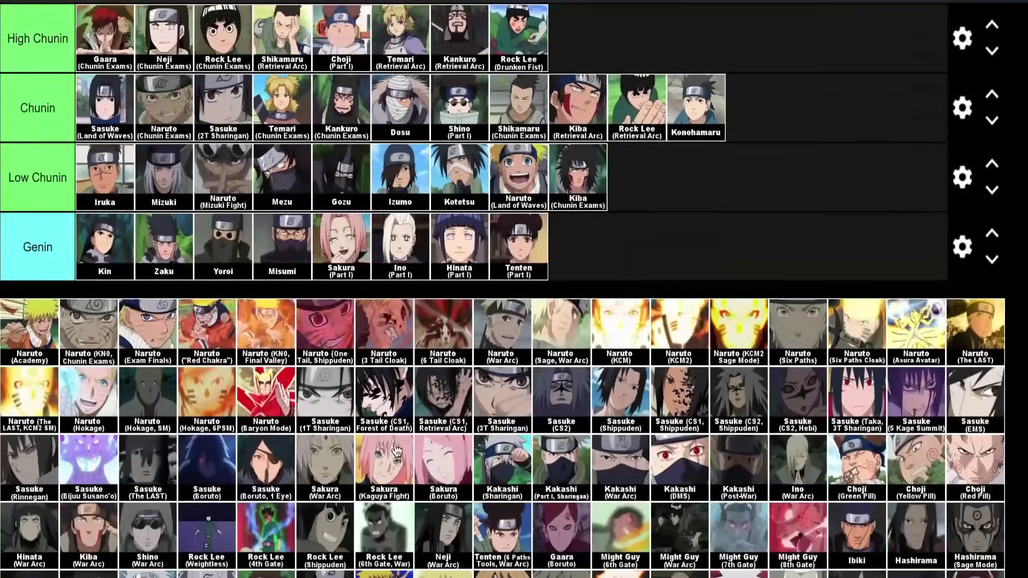
pyautogui.moveTo(890, 415); pyautogui.dragTo(491, 204)
pyautogui.scroll(8, 910, 401)
pyautogui.scroll(10, 910, 402)
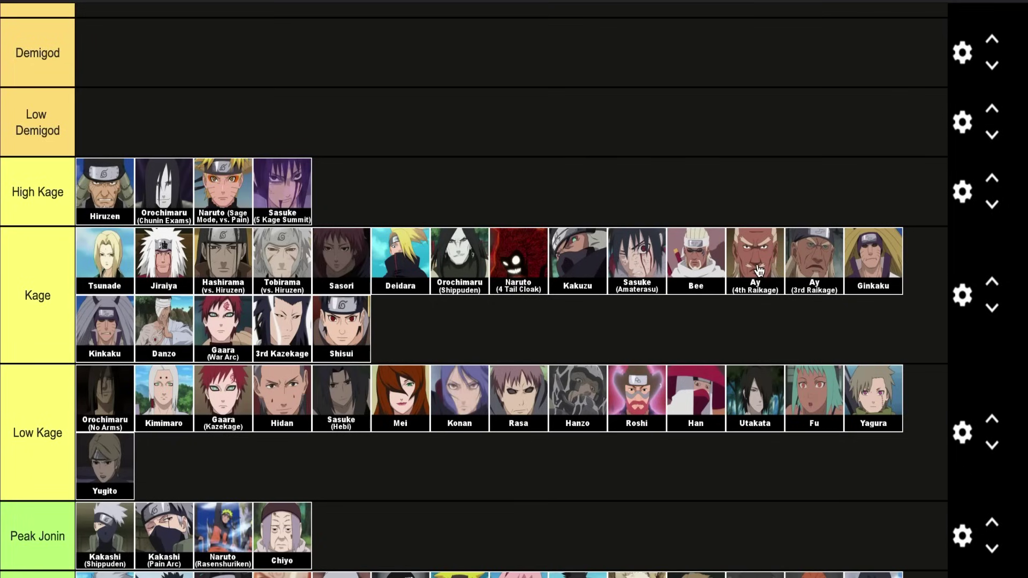
# Add Kisame from the unranked characters to the High Kage tier, following Sasuke (5 Kage Summit)
pyautogui.scroll(-20, 759, 269)
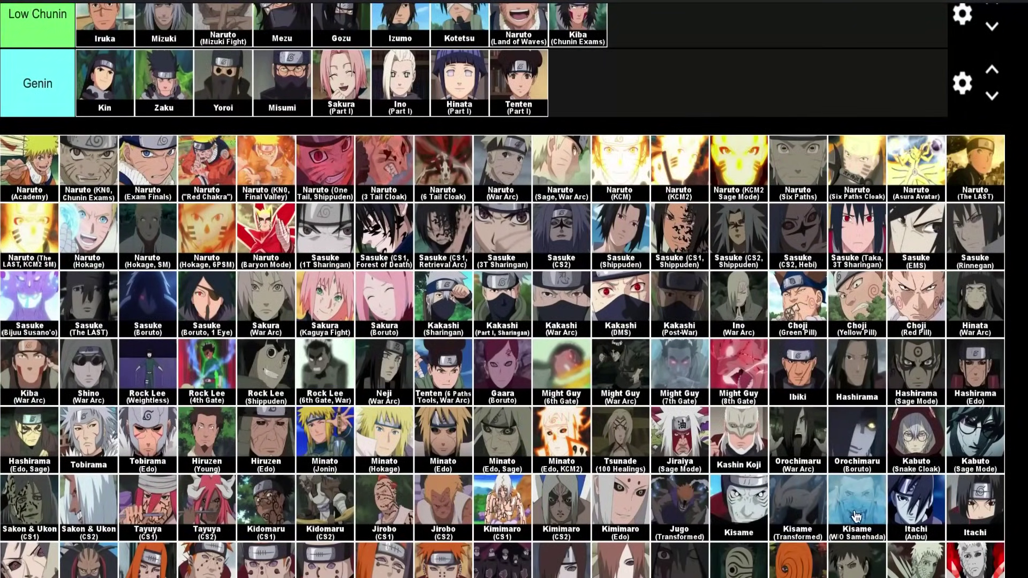
pyautogui.moveTo(746, 517); pyautogui.dragTo(521, 301)
pyautogui.scroll(4, 754, 500)
pyautogui.scroll(10, 883, 498)
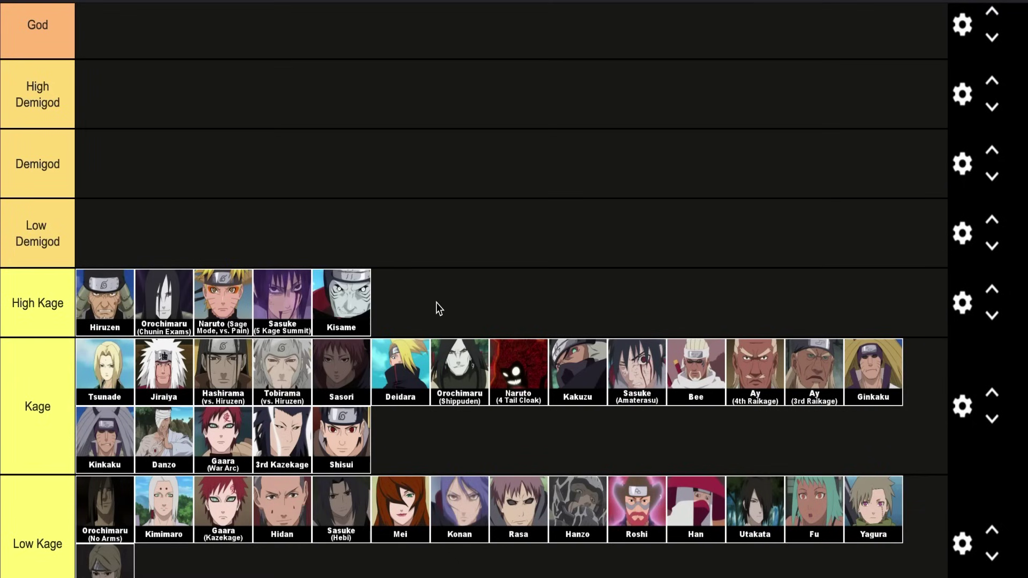
# Place Onoki from the unranked characters in the High Kage tier, directly after Kisame
pyautogui.scroll(-20, 437, 305)
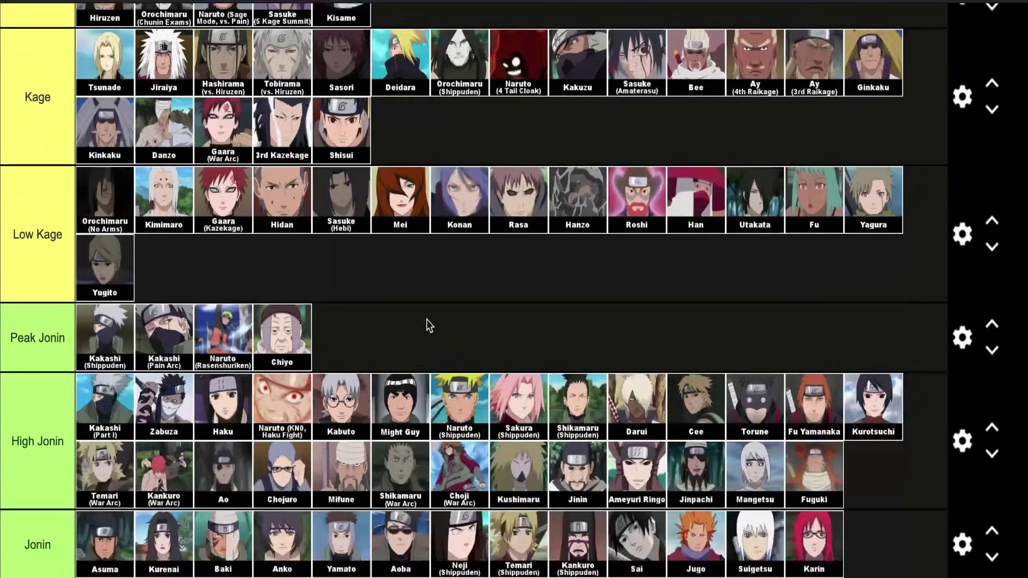
pyautogui.scroll(-5, 615, 386)
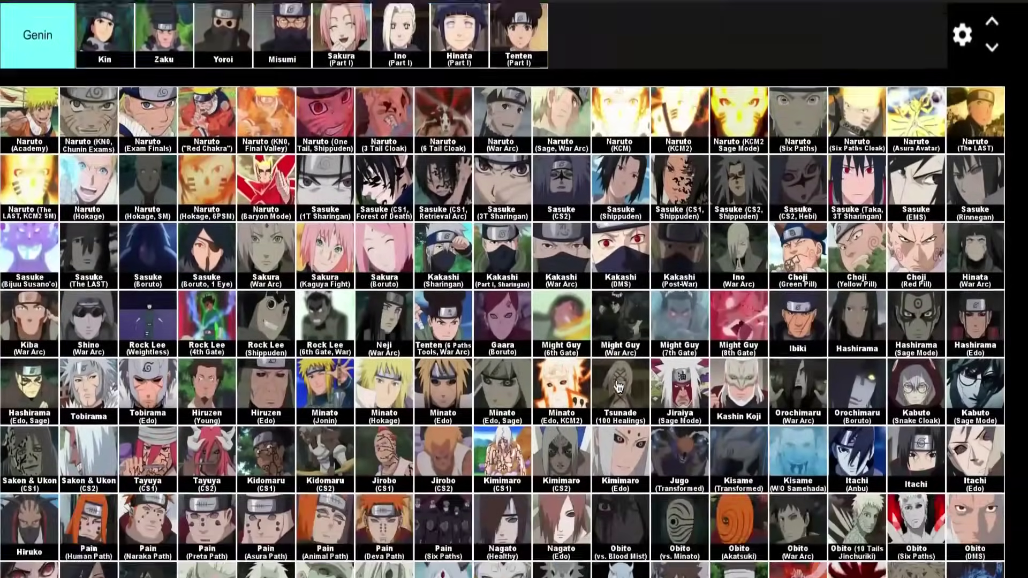
pyautogui.scroll(20, 741, 518)
pyautogui.moveTo(739, 455); pyautogui.dragTo(558, 163)
pyautogui.scroll(4, 741, 518)
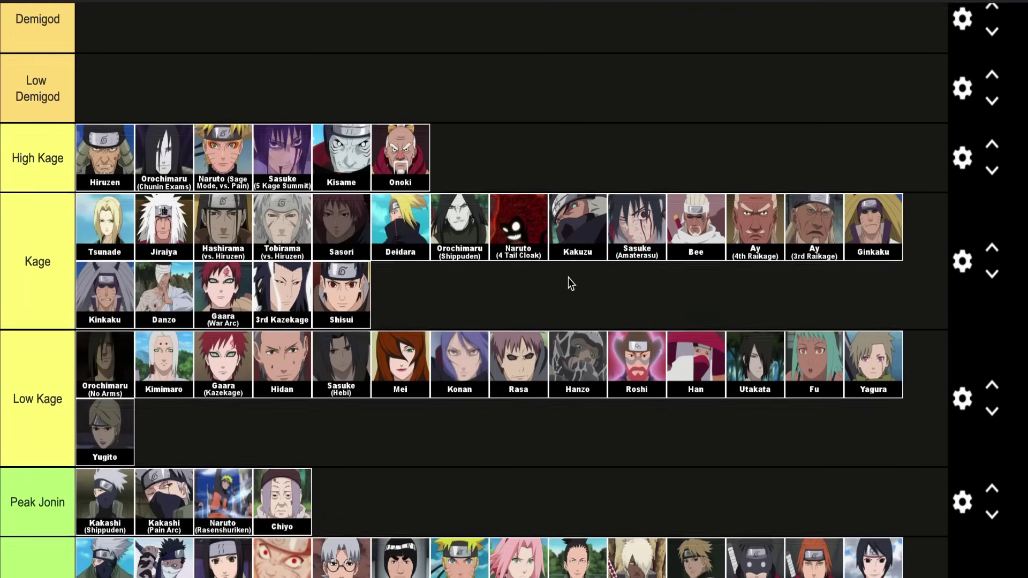
pyautogui.scroll(-1, 568, 284)
pyautogui.scroll(2, 569, 284)
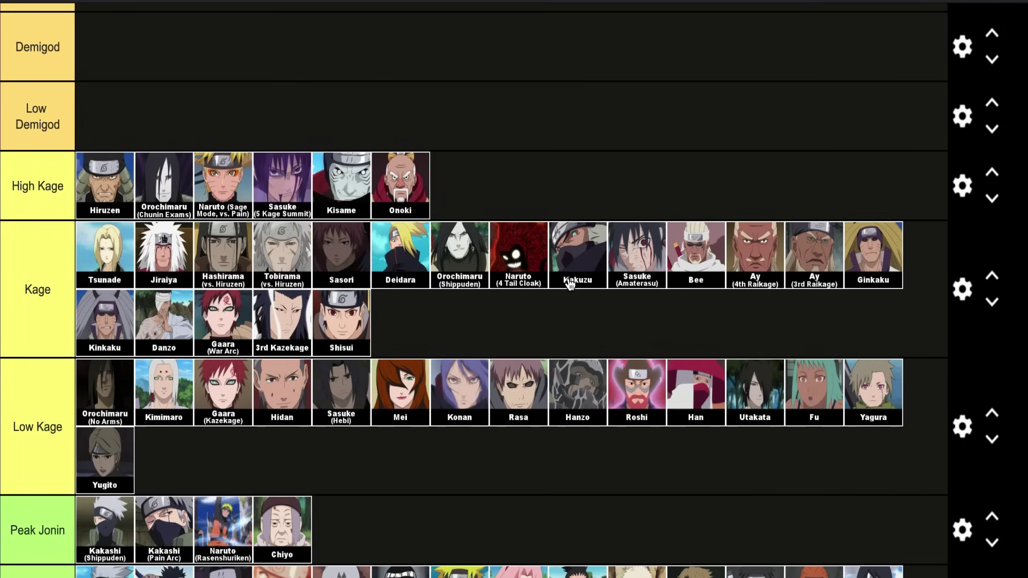
# Rank Mu from the unranked characters at the end of the High Kage tier, after Onoki
pyautogui.scroll(-1, 569, 284)
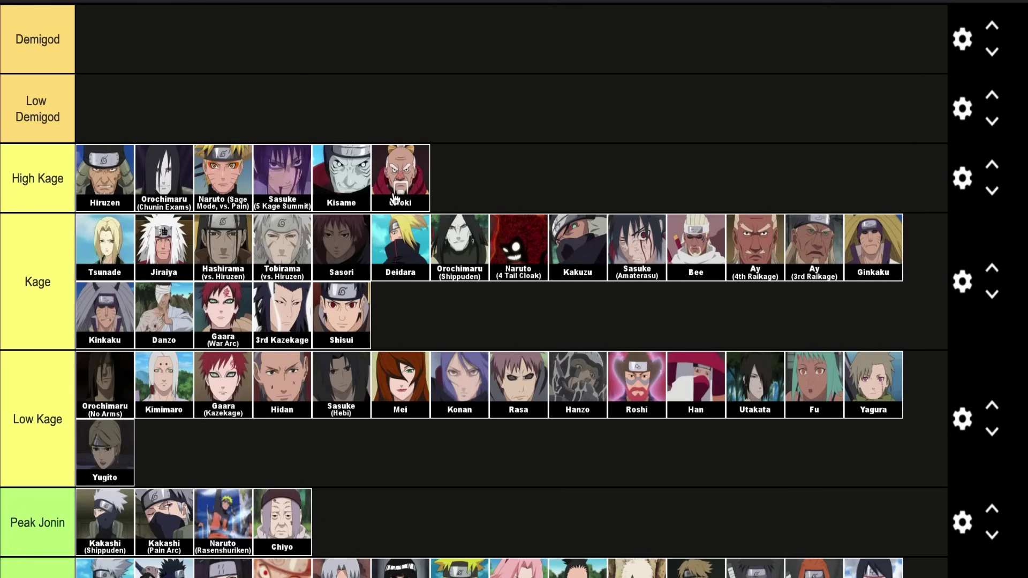
pyautogui.scroll(-2, 322, 442)
pyautogui.scroll(-2, 321, 438)
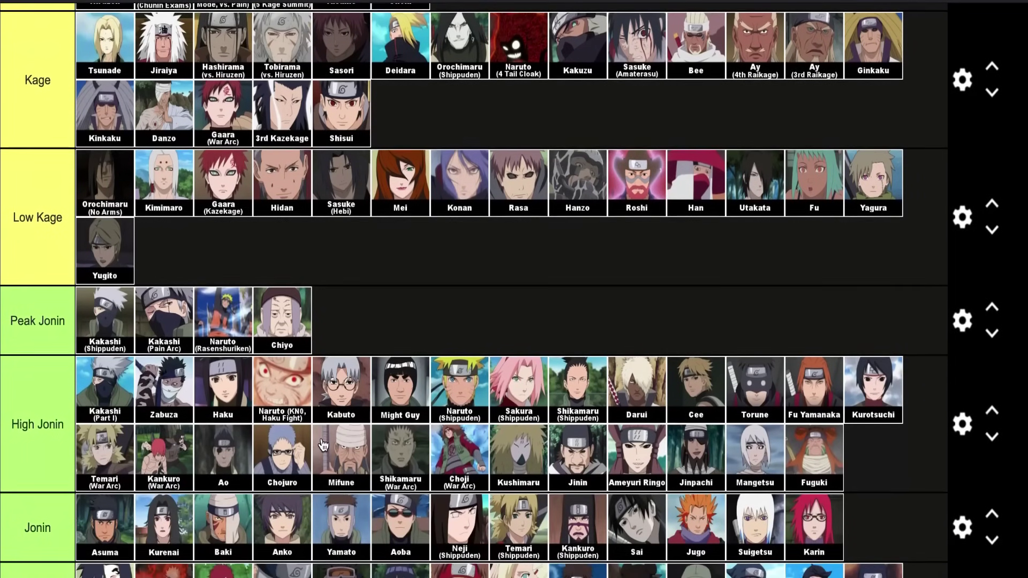
pyautogui.scroll(-3, 323, 445)
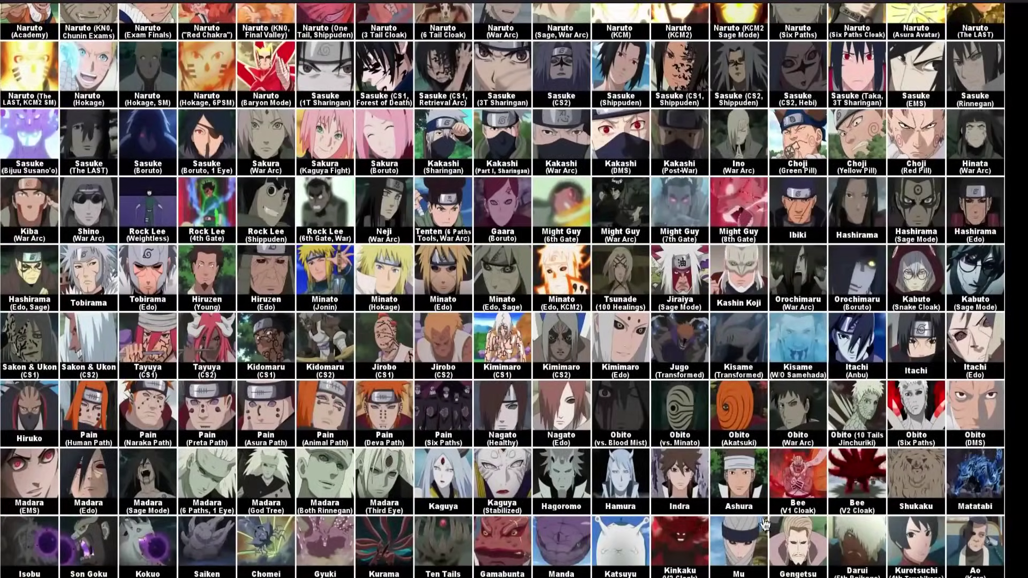
pyautogui.moveTo(739, 543); pyautogui.dragTo(756, 383)
pyautogui.scroll(15, 744, 536)
pyautogui.scroll(7, 749, 391)
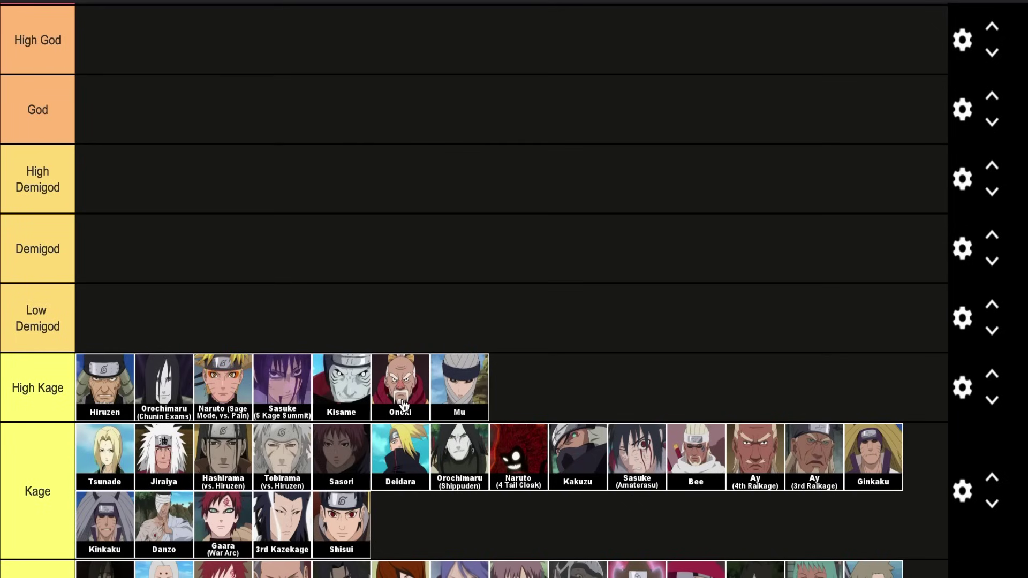
# Look through the remaining unranked characters for the next High Kage candidate
pyautogui.scroll(-15, 402, 406)
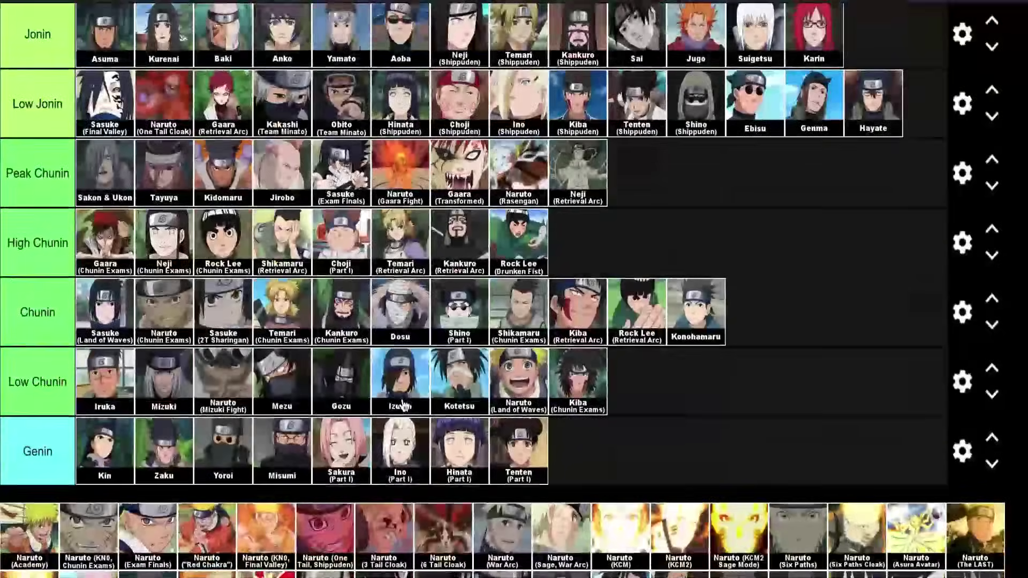
pyautogui.scroll(-15, 403, 405)
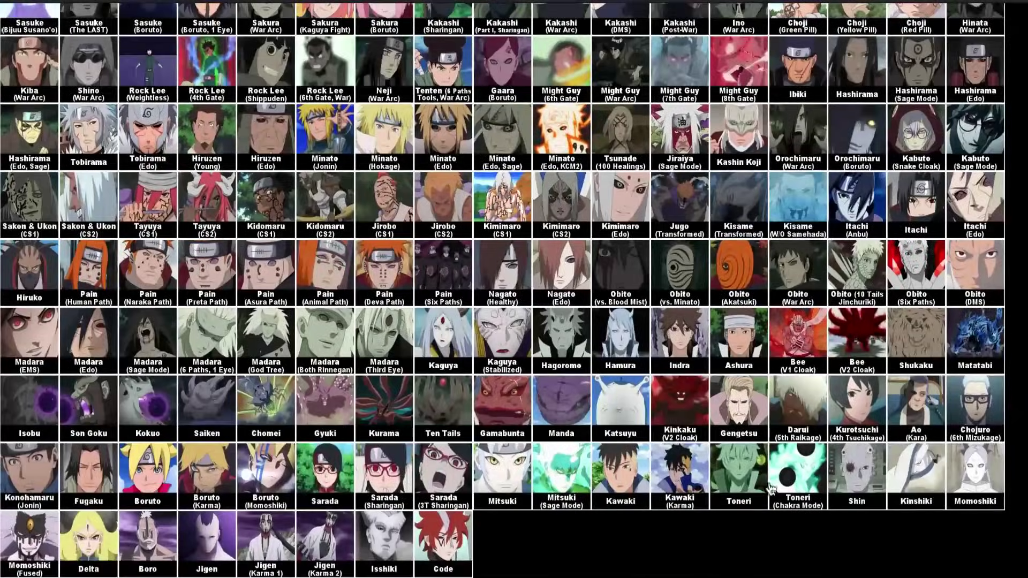
# Place Gengetsu from the unranked pool at the end of the High Kage tier, after Mu
pyautogui.moveTo(742, 435); pyautogui.dragTo(544, 275)
pyautogui.scroll(20, 760, 382)
pyautogui.scroll(3, 766, 375)
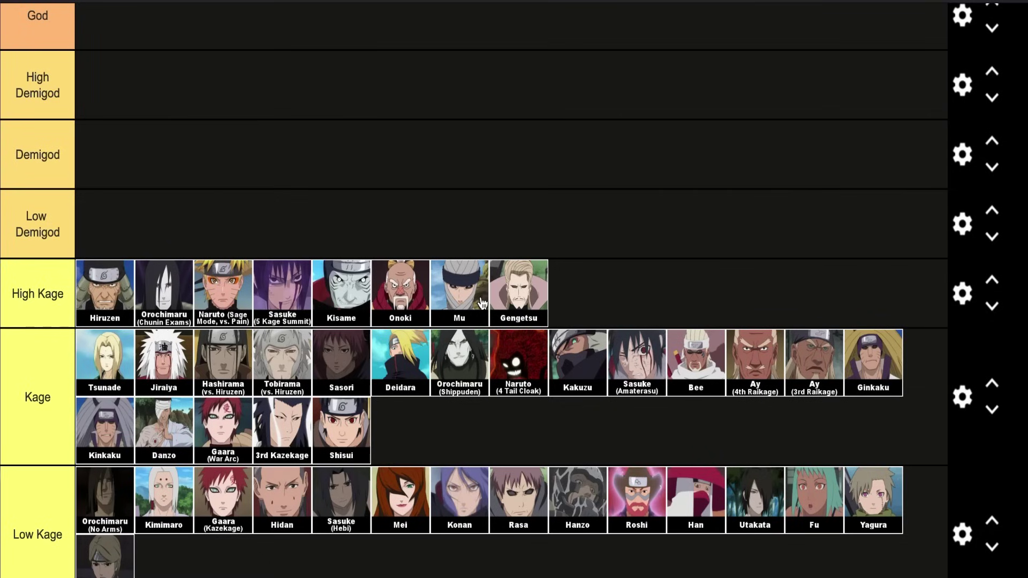
# Look through the lower tiers and the pool of unranked characters for remaining High Kage candidates
pyautogui.scroll(-15, 482, 303)
pyautogui.scroll(5, 589, 347)
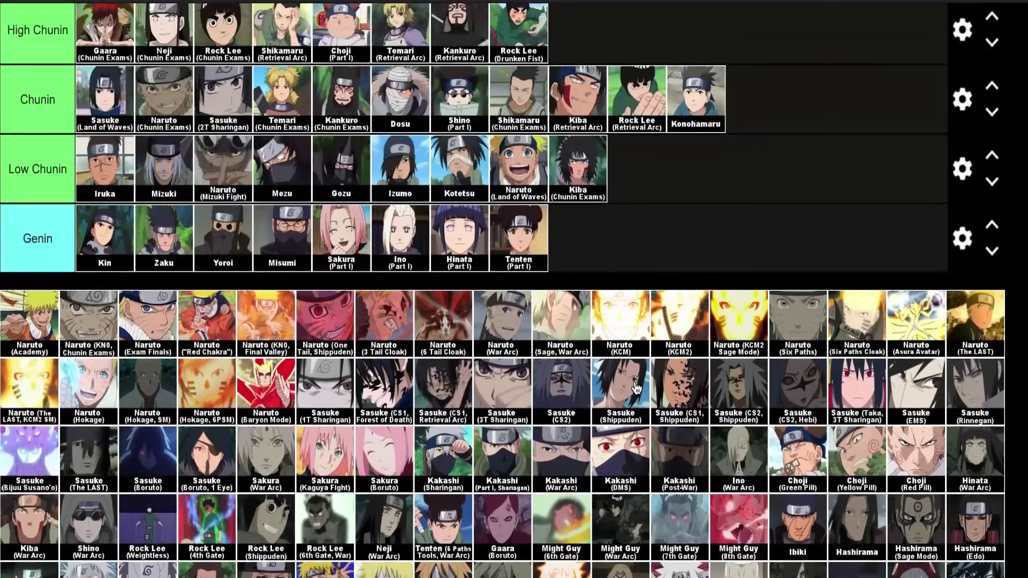
pyautogui.scroll(1, 636, 387)
pyautogui.scroll(-2, 454, 520)
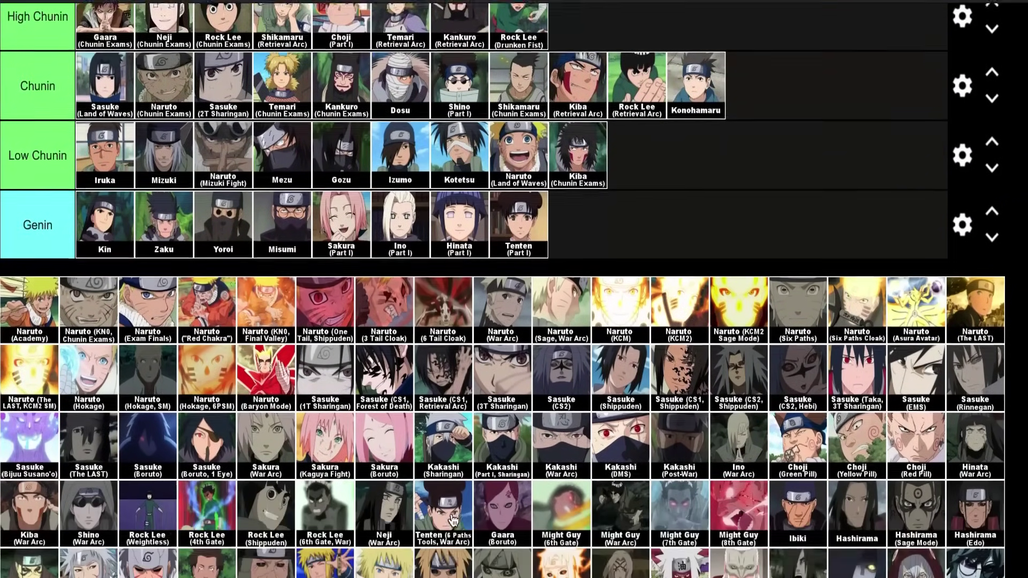
pyautogui.scroll(-7, 550, 452)
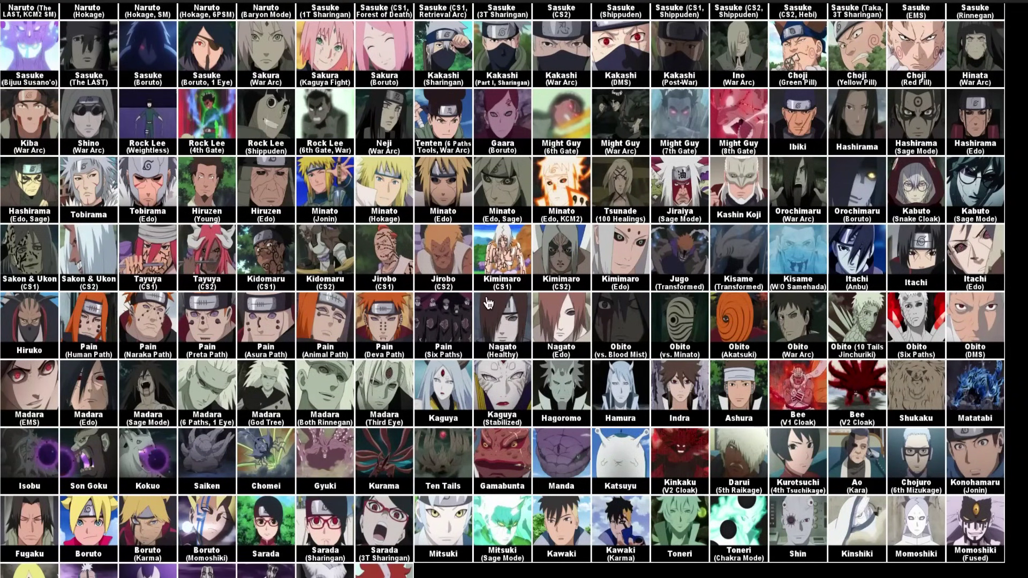
pyautogui.scroll(-1, 458, 320)
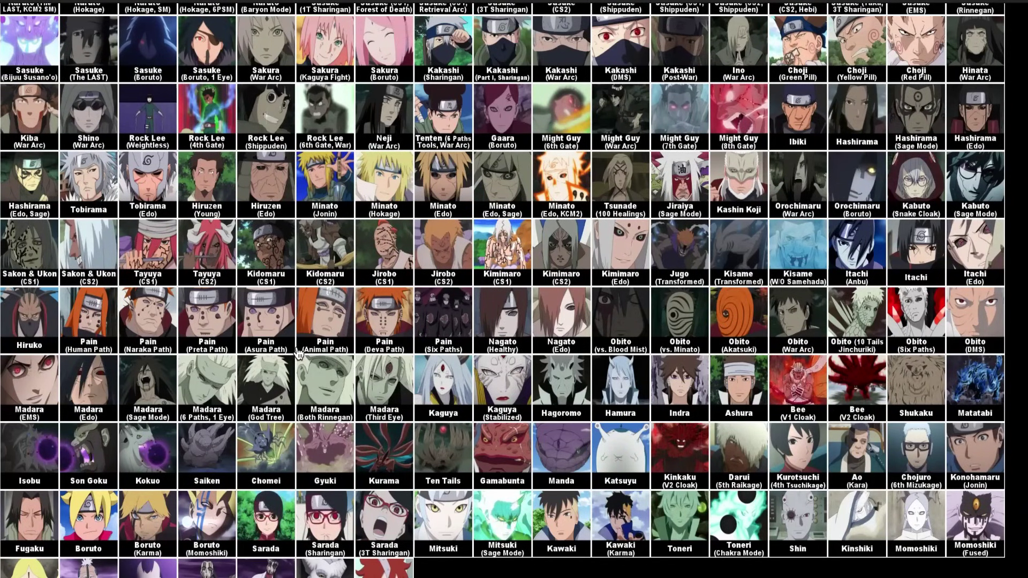
pyautogui.scroll(1, 524, 312)
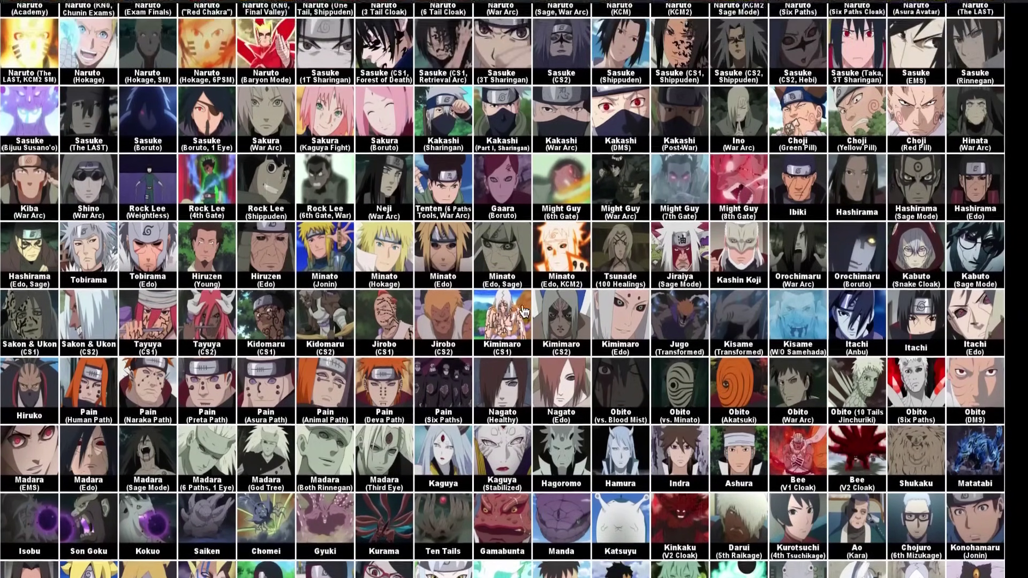
pyautogui.scroll(3, 523, 312)
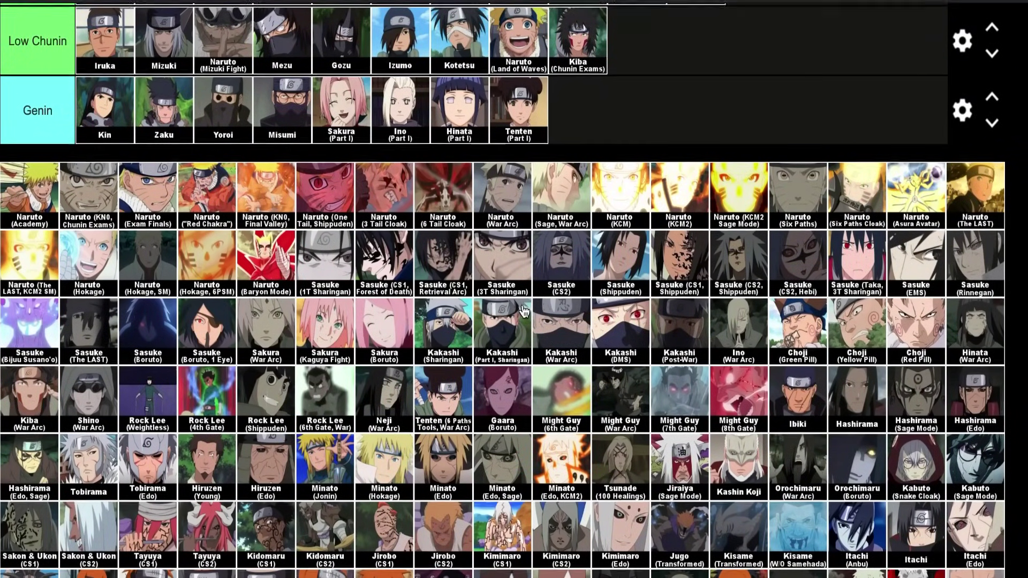
pyautogui.scroll(-3, 523, 312)
pyautogui.scroll(-2, 458, 462)
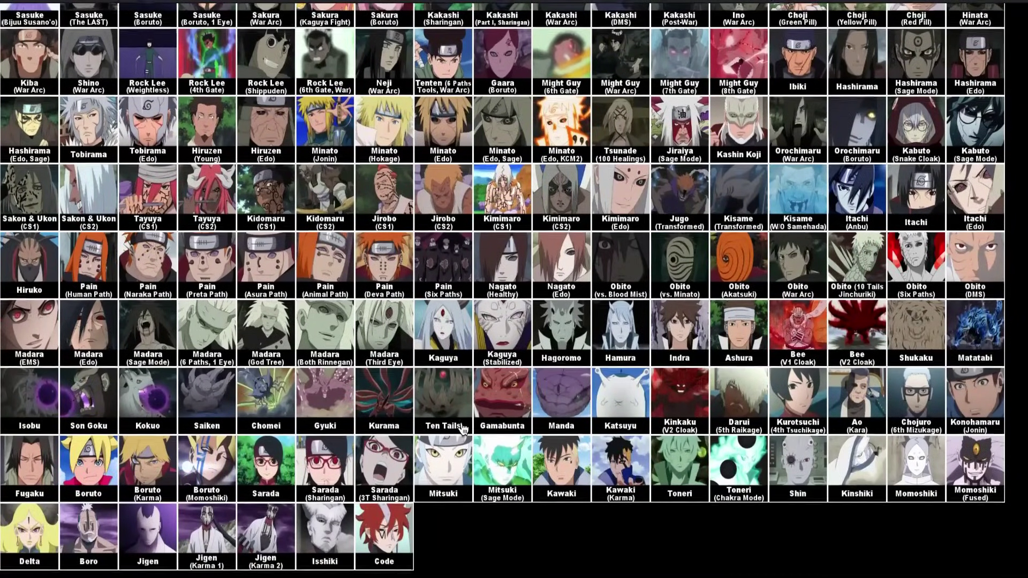
# Add Might Guy (7th Gate) from the unranked pool to the end of the High Kage tier, after Gengetsu
pyautogui.scroll(2, 458, 457)
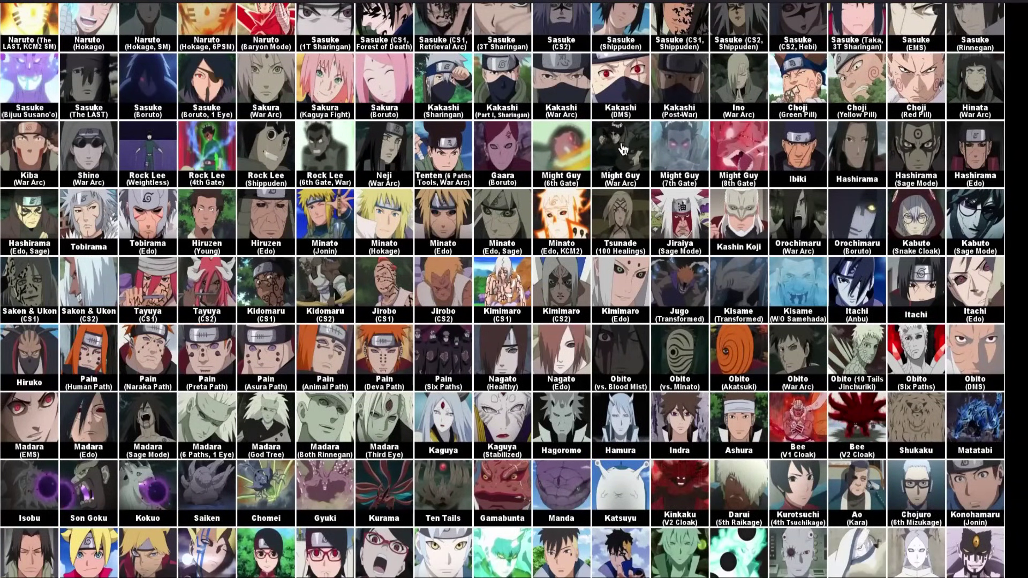
pyautogui.moveTo(677, 156); pyautogui.dragTo(674, 124)
pyautogui.scroll(4, 679, 154)
pyautogui.scroll(15, 679, 150)
pyautogui.scroll(-6, 587, 179)
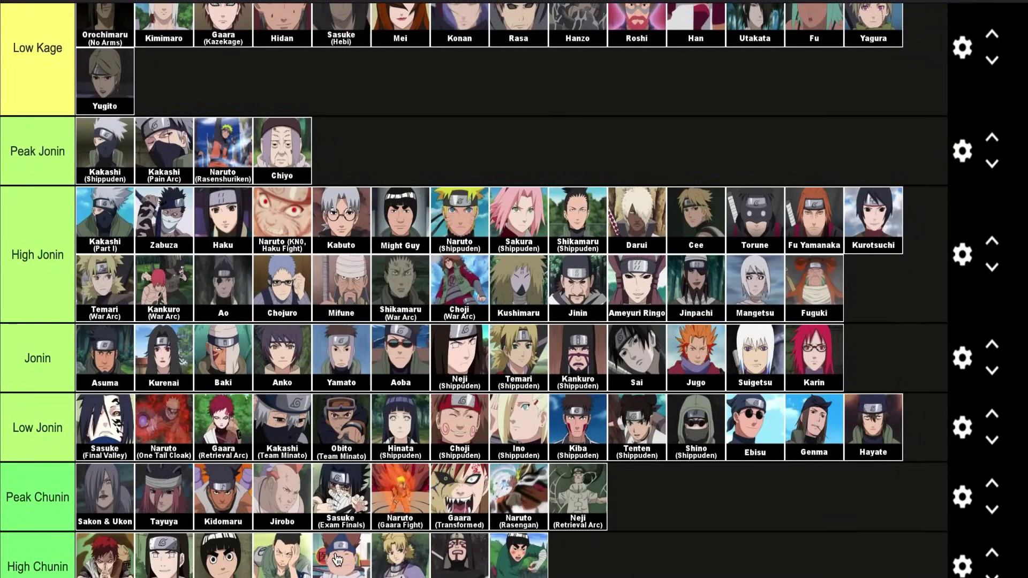
pyautogui.scroll(11, 336, 559)
pyautogui.scroll(-5, 343, 551)
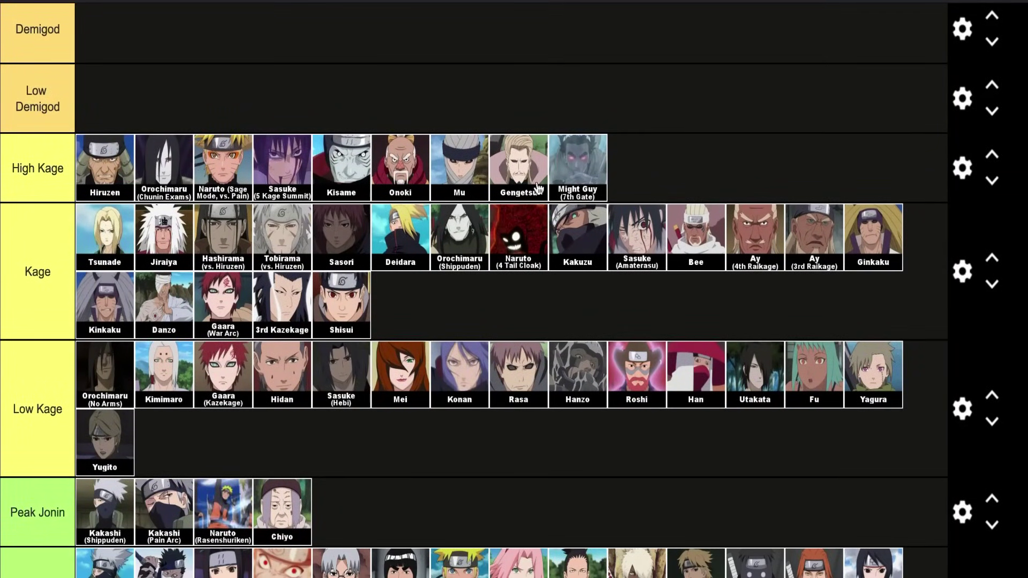
# Review the whole tier list from High Six Paths to Genin, comparing the empty upper tiers with the filled lower ones
pyautogui.scroll(5, 600, 443)
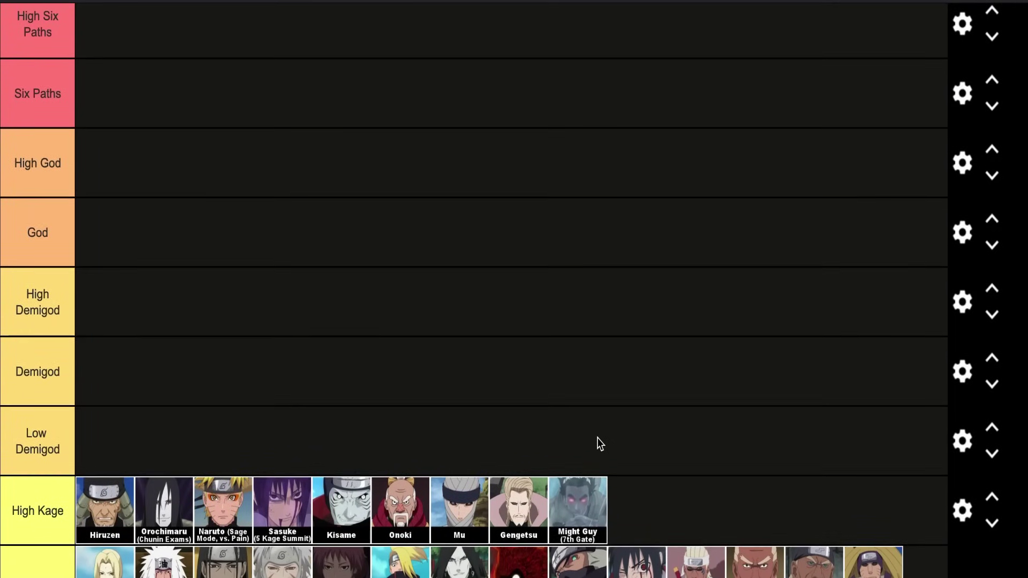
pyautogui.scroll(1, 599, 444)
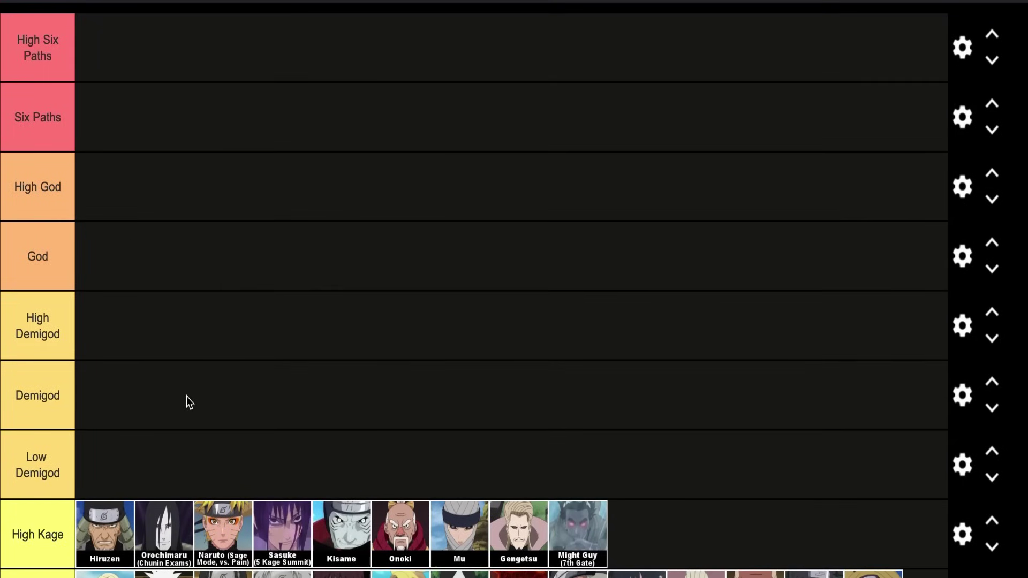
pyautogui.scroll(-1, 186, 396)
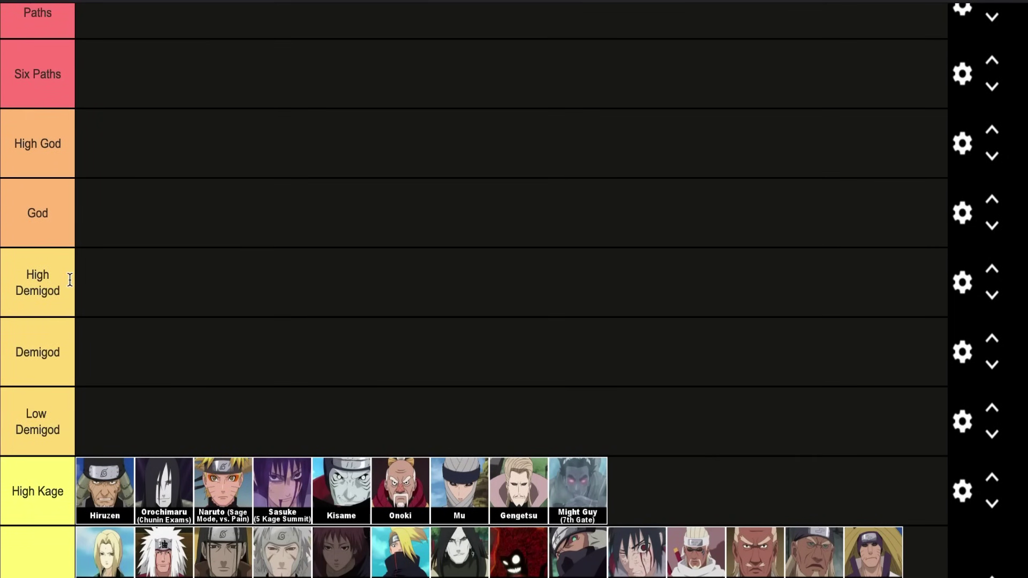
pyautogui.scroll(-10, 65, 426)
pyautogui.scroll(-5, 66, 427)
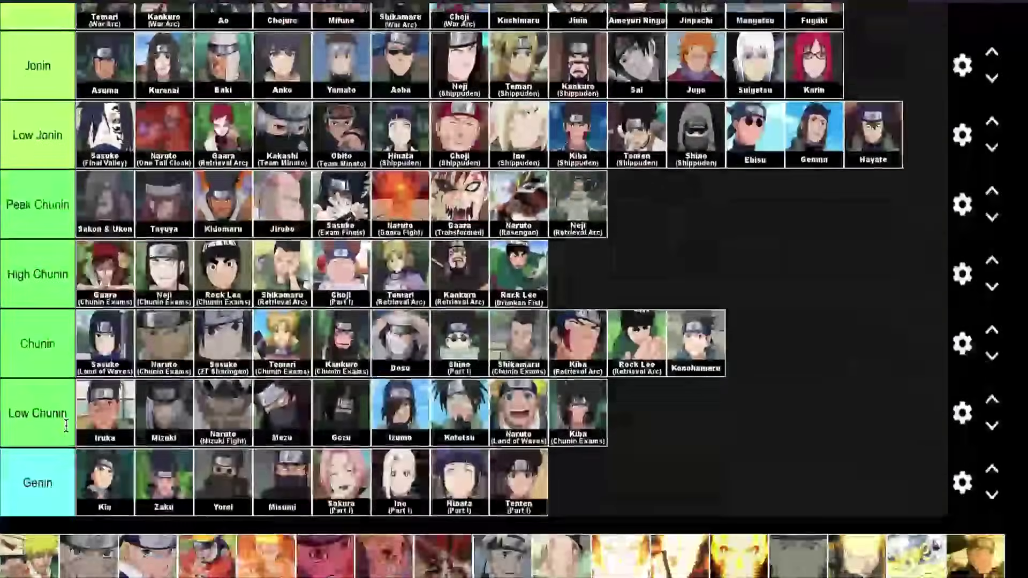
pyautogui.scroll(20, 88, 300)
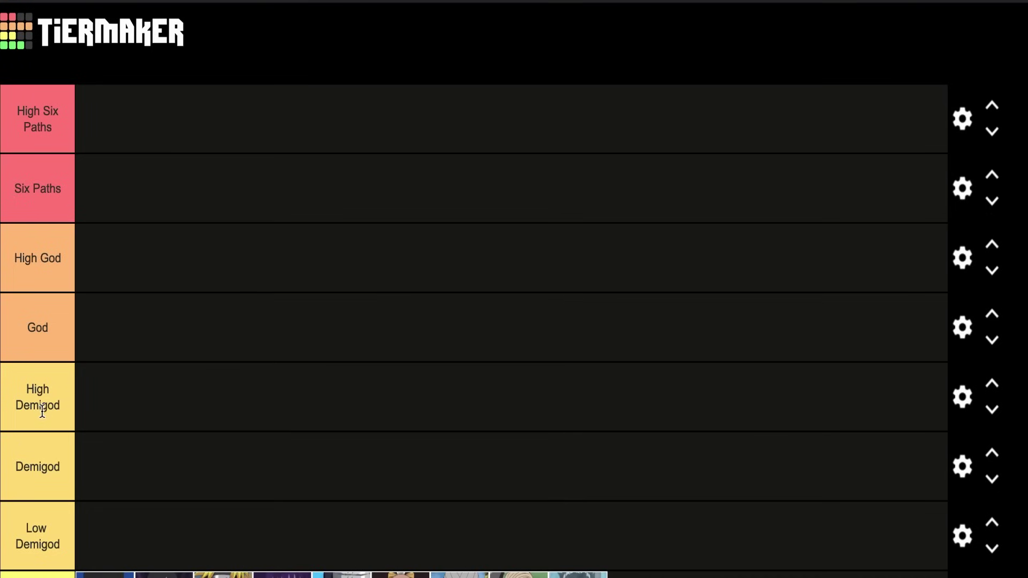
pyautogui.scroll(-3, 43, 411)
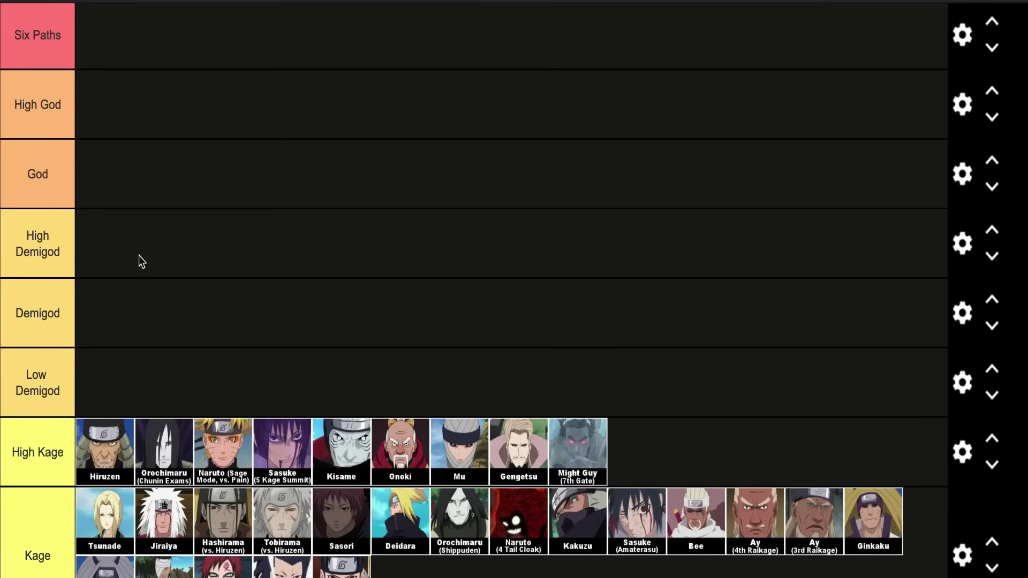
pyautogui.scroll(-2, 130, 296)
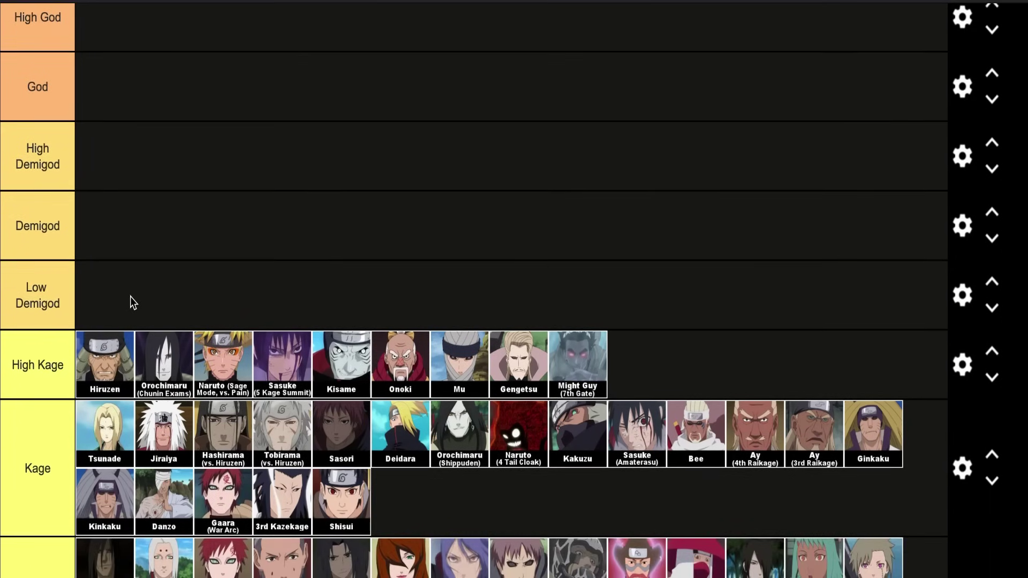
pyautogui.scroll(-10, 130, 297)
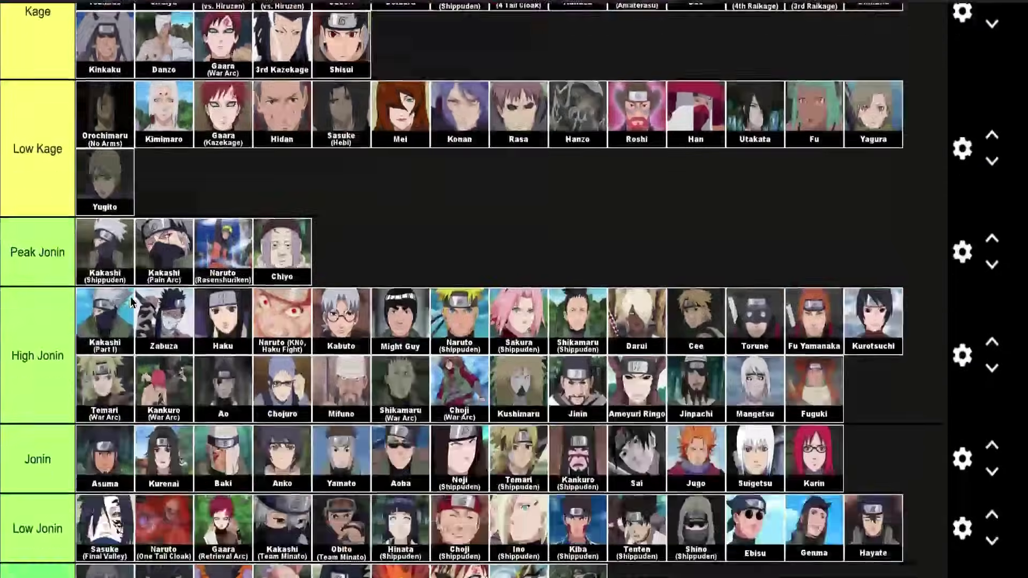
pyautogui.scroll(11, 174, 310)
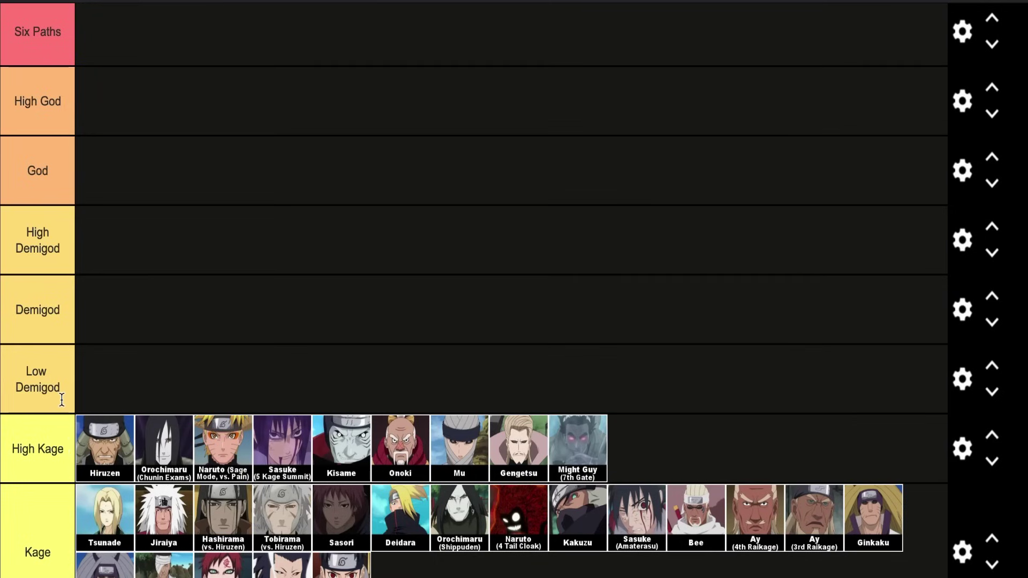
pyautogui.scroll(1, 61, 396)
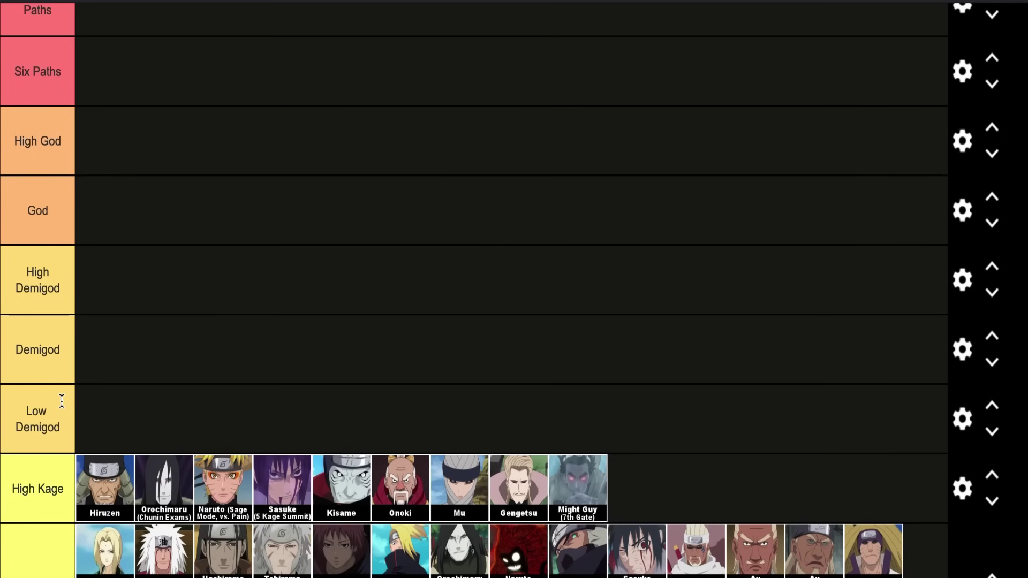
pyautogui.scroll(-20, 58, 458)
pyautogui.scroll(15, 58, 462)
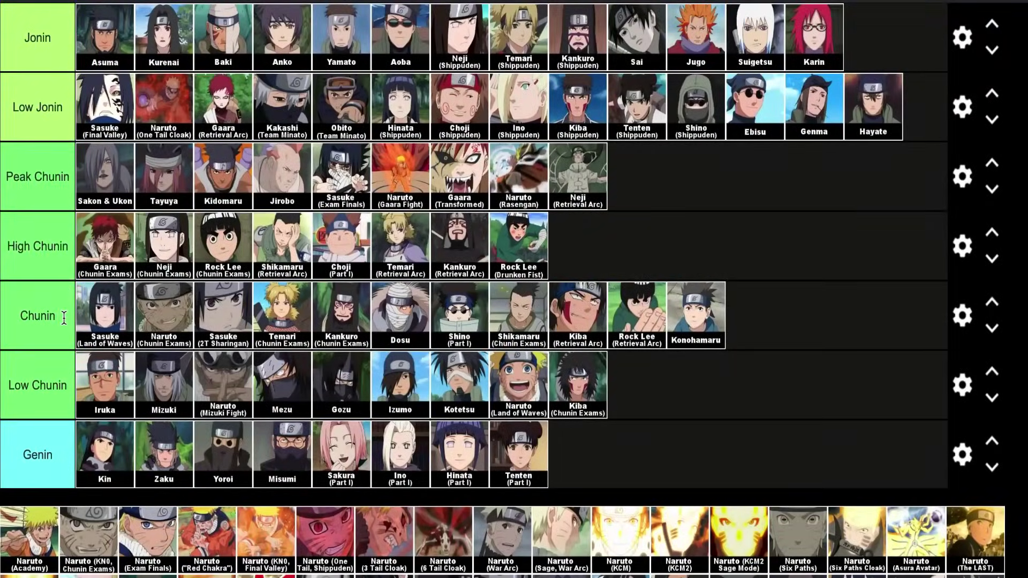
pyautogui.scroll(15, 63, 318)
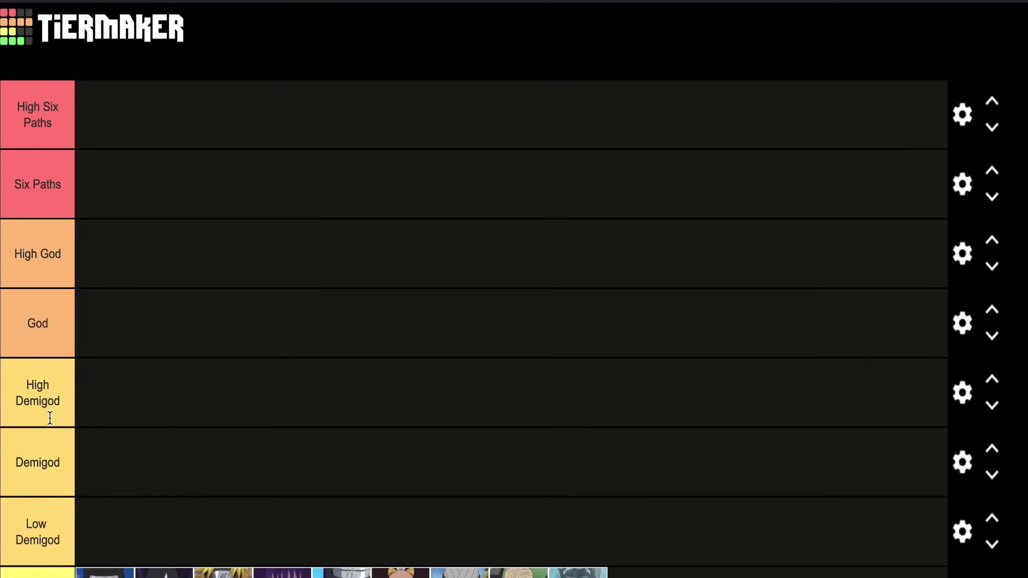
pyautogui.scroll(-3, 72, 384)
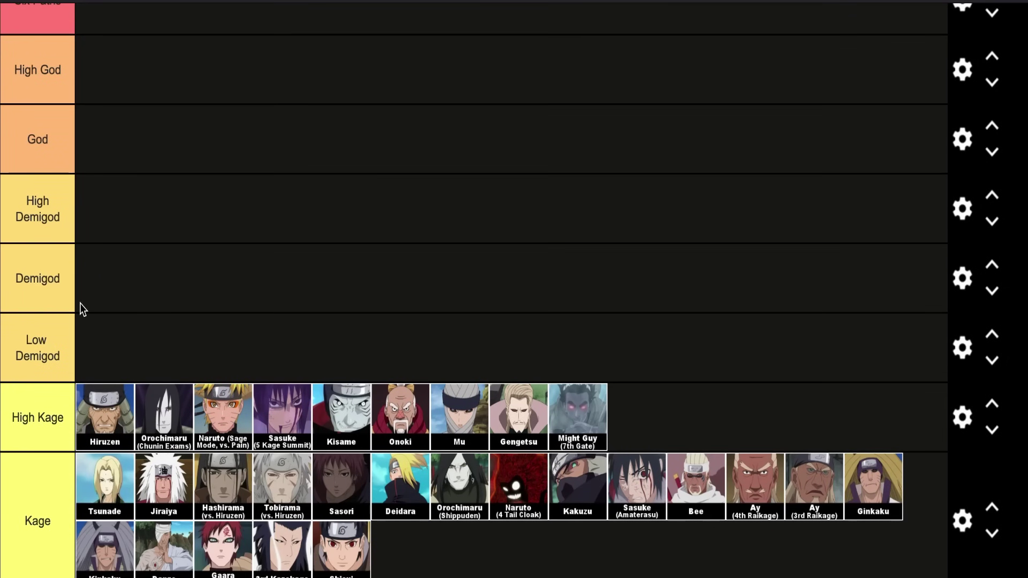
# Place the base Itachi card from the unranked pool as the first entry in the Low Demigod tier
pyautogui.scroll(-5, 77, 307)
pyautogui.scroll(-10, 77, 307)
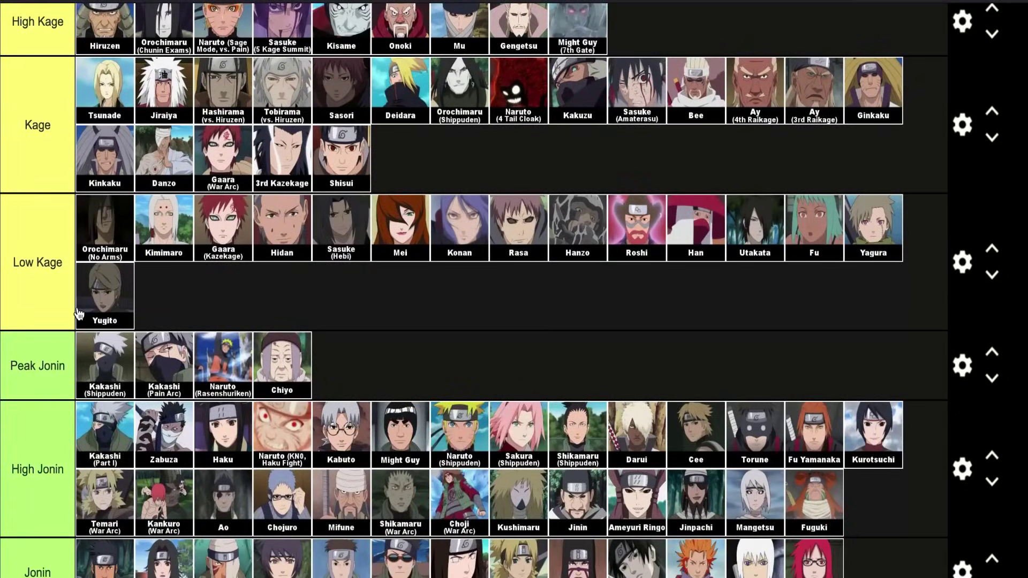
pyautogui.scroll(-4, 78, 314)
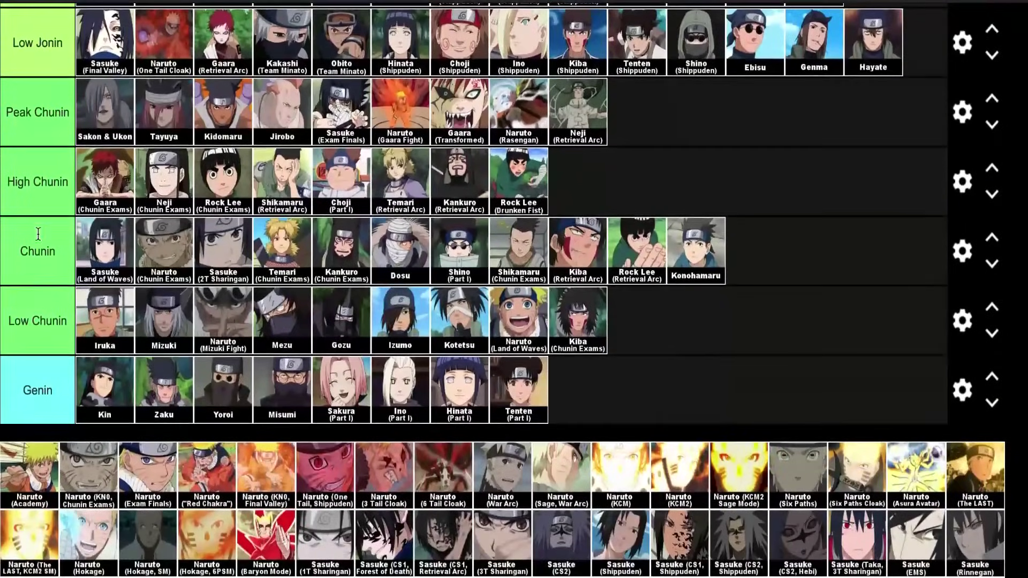
pyautogui.scroll(-3, 73, 390)
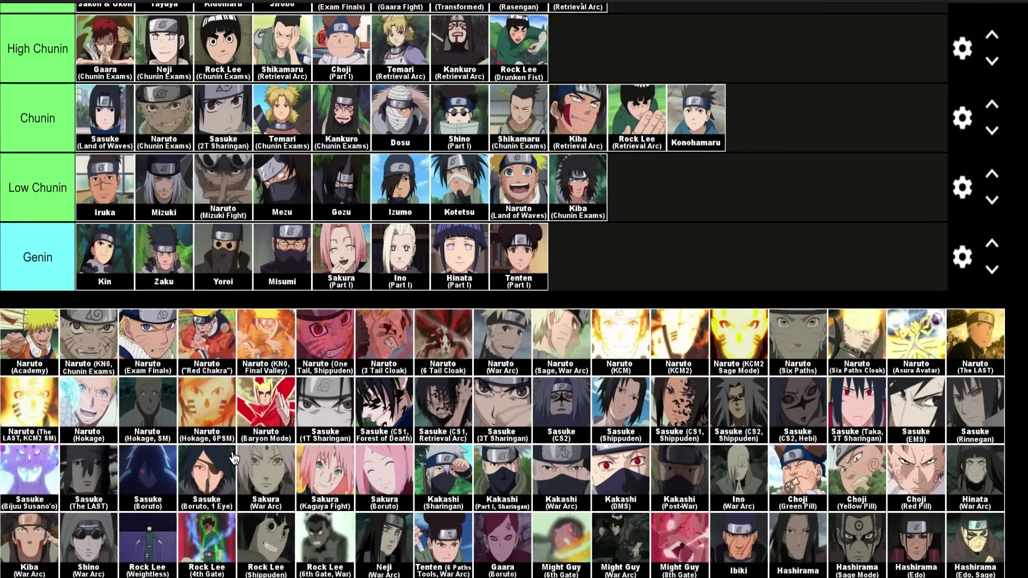
pyautogui.scroll(-2, 234, 458)
pyautogui.scroll(-4, 235, 459)
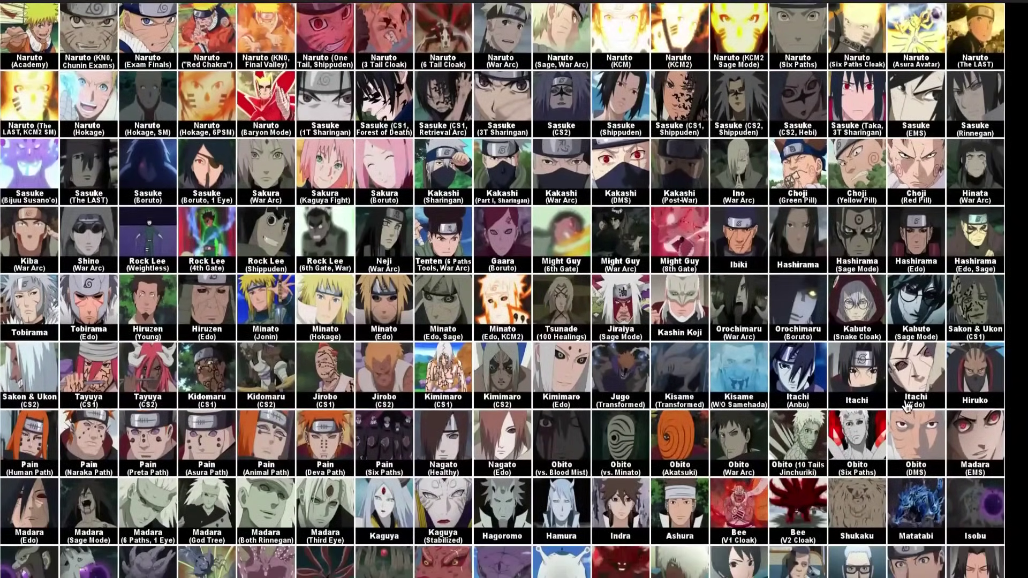
pyautogui.moveTo(857, 380); pyautogui.dragTo(339, 413)
pyautogui.scroll(9, 865, 340)
pyautogui.scroll(15, 866, 341)
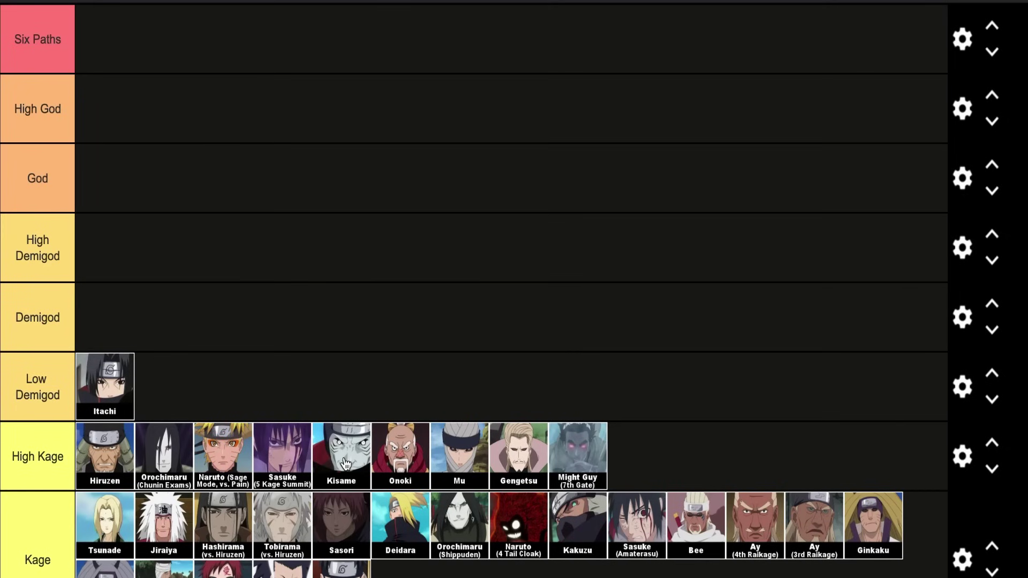
# Add Pain (Six Paths) from the unranked pool to the Low Demigod tier, directly after Itachi
pyautogui.scroll(-1, 346, 463)
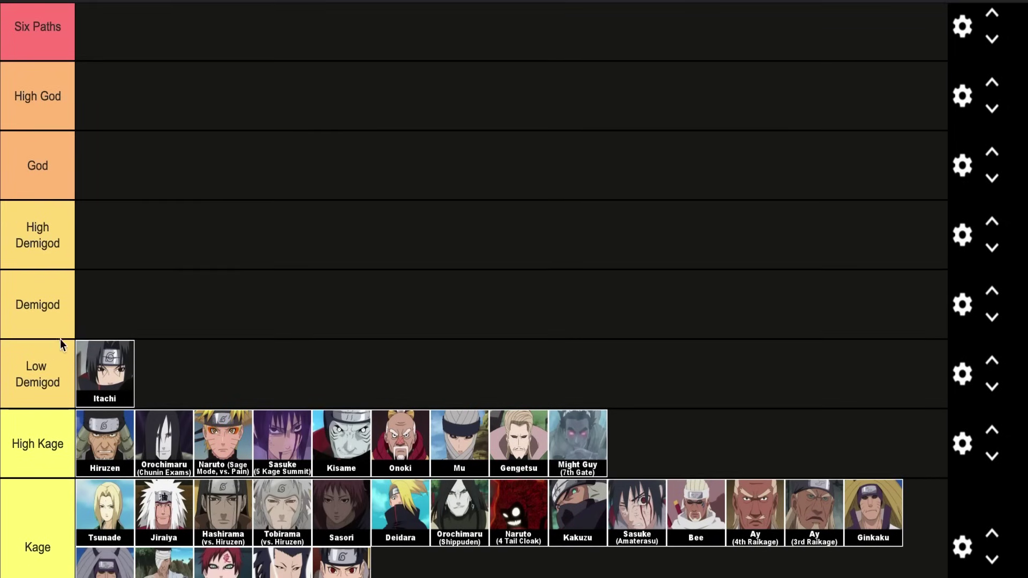
pyautogui.scroll(-20, 179, 390)
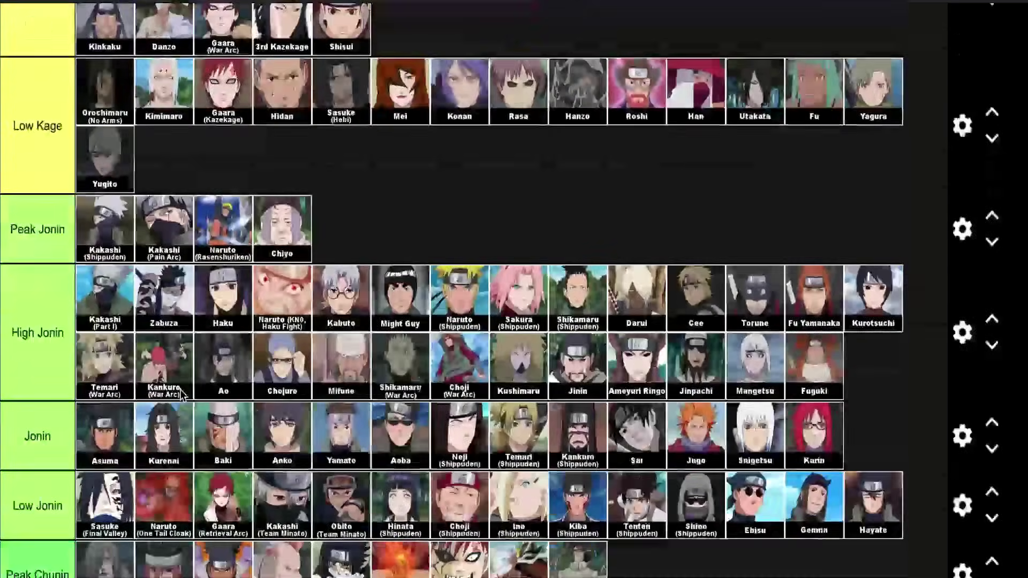
pyautogui.scroll(-4, 351, 455)
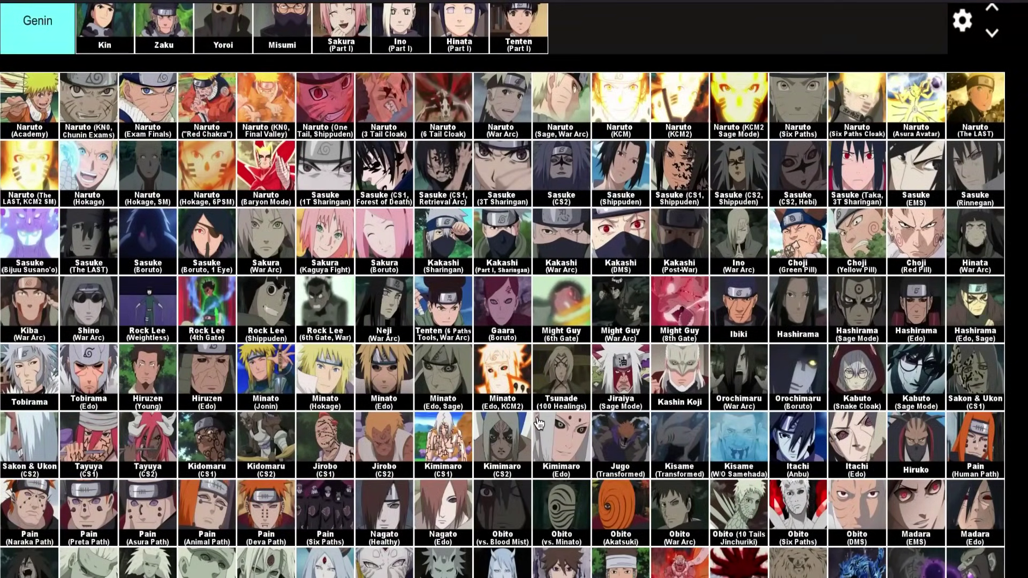
pyautogui.scroll(-1, 538, 424)
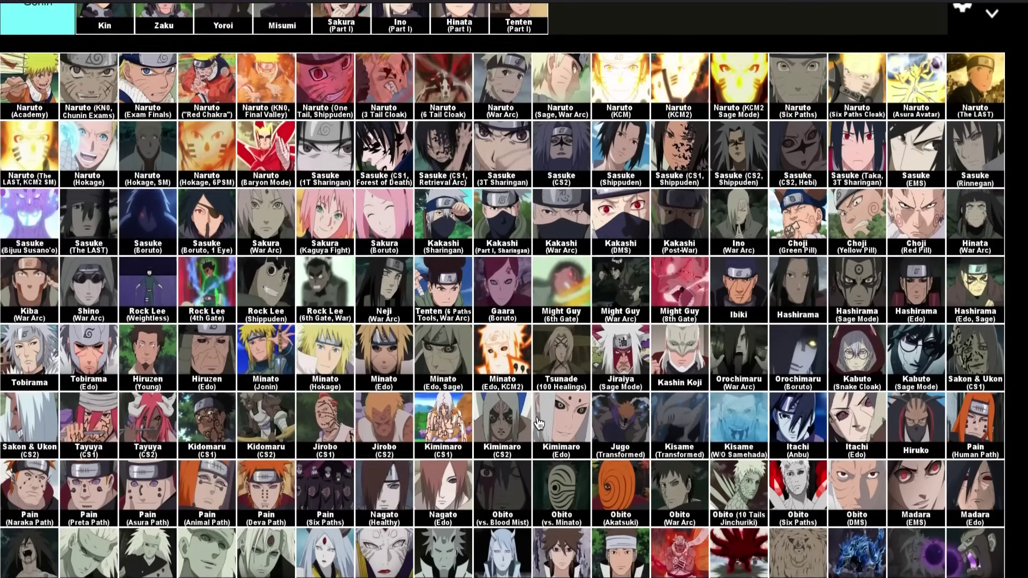
pyautogui.scroll(-1, 538, 424)
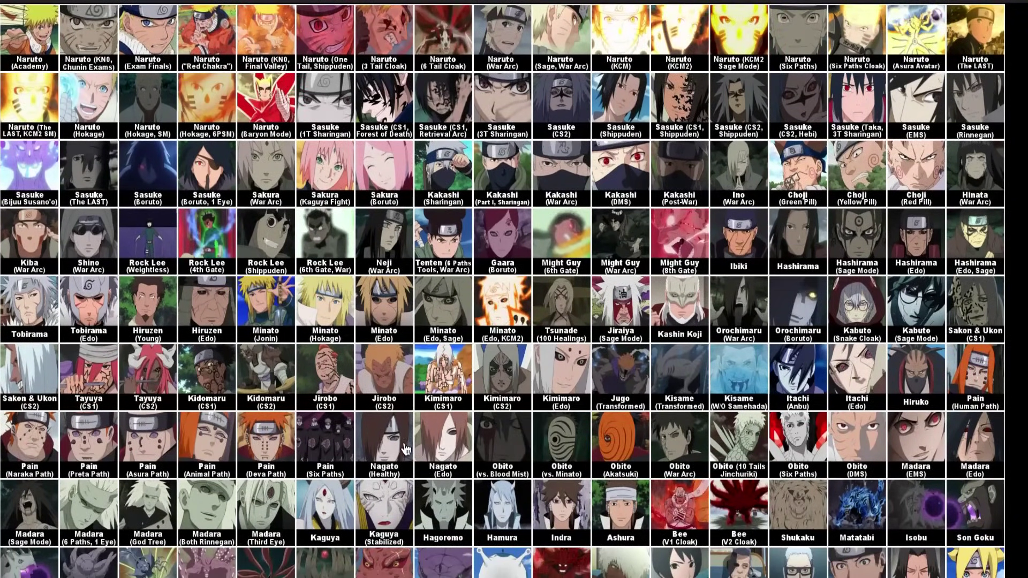
pyautogui.moveTo(325, 458); pyautogui.dragTo(326, 354)
pyautogui.scroll(15, 327, 454)
pyautogui.scroll(12, 328, 440)
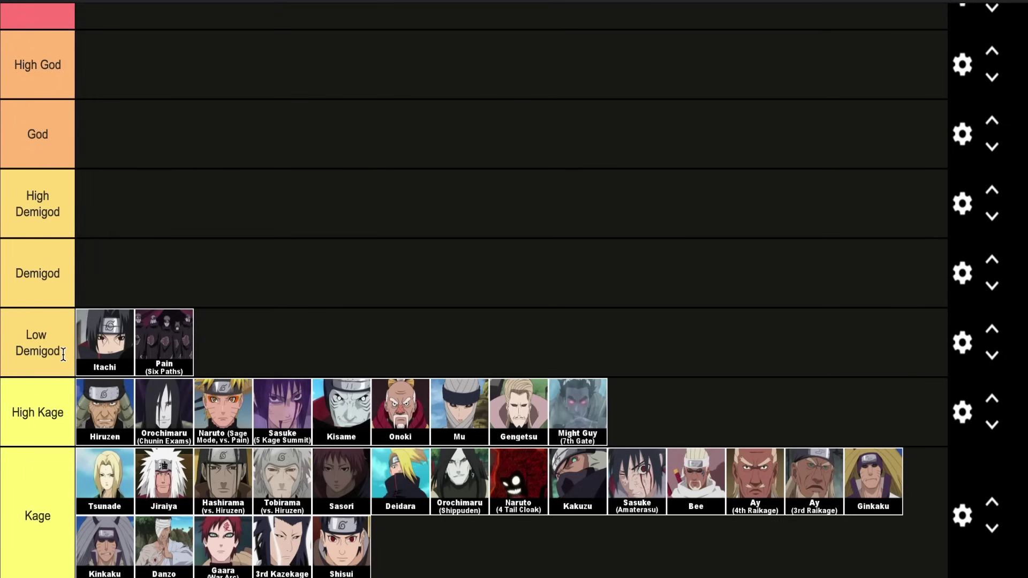
# Add Obito (vs. Minato) from the unranked pool to the Low Demigod tier, directly after Pain (Six Paths)
pyautogui.scroll(-15, 252, 400)
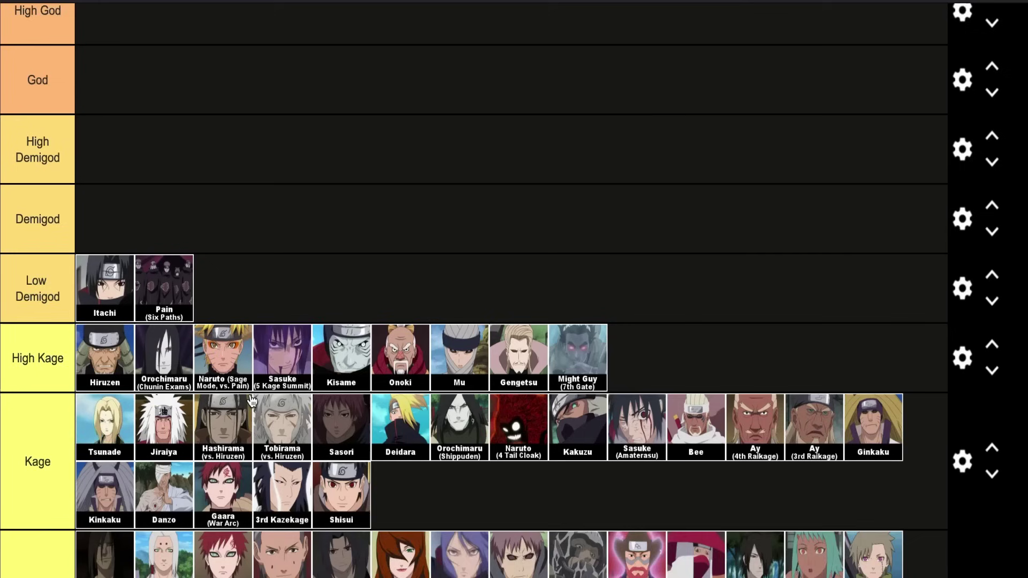
pyautogui.scroll(-20, 252, 400)
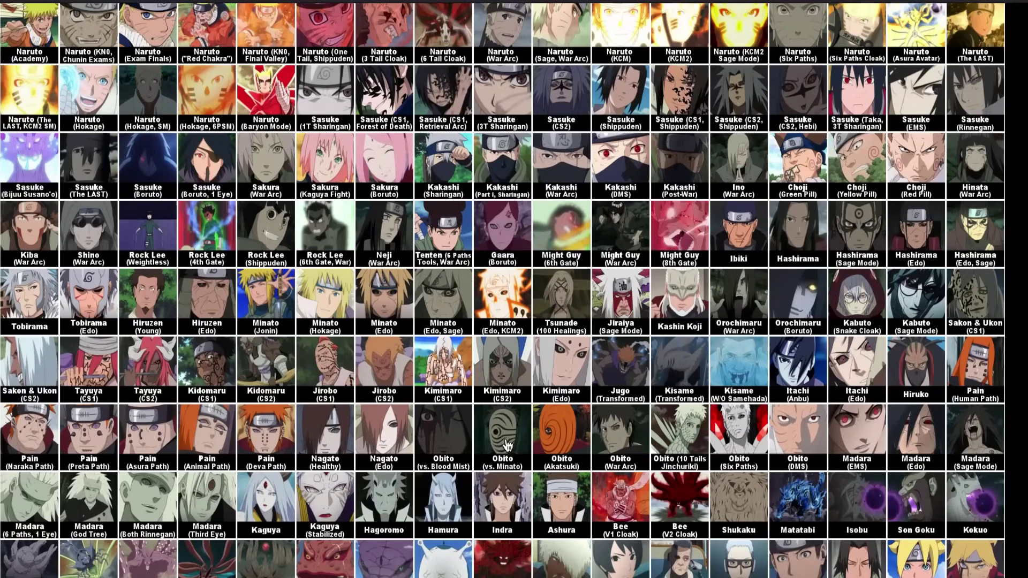
pyautogui.moveTo(509, 446); pyautogui.dragTo(257, 239)
pyautogui.scroll(15, 517, 435)
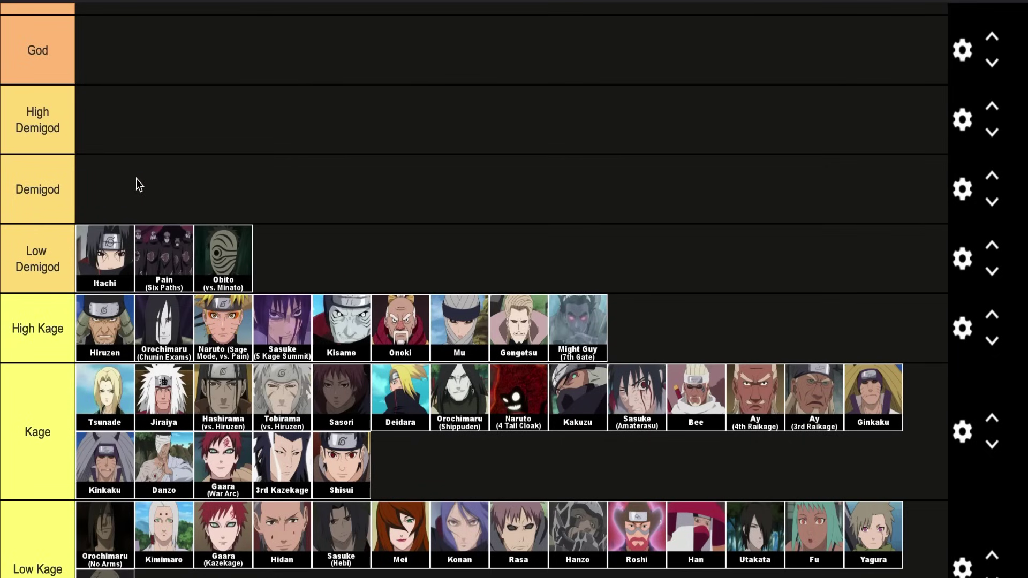
# Add Naruto (KCM) from the unranked pool to the Low Demigod tier, after Obito (vs. Minato)
pyautogui.scroll(-15, 124, 257)
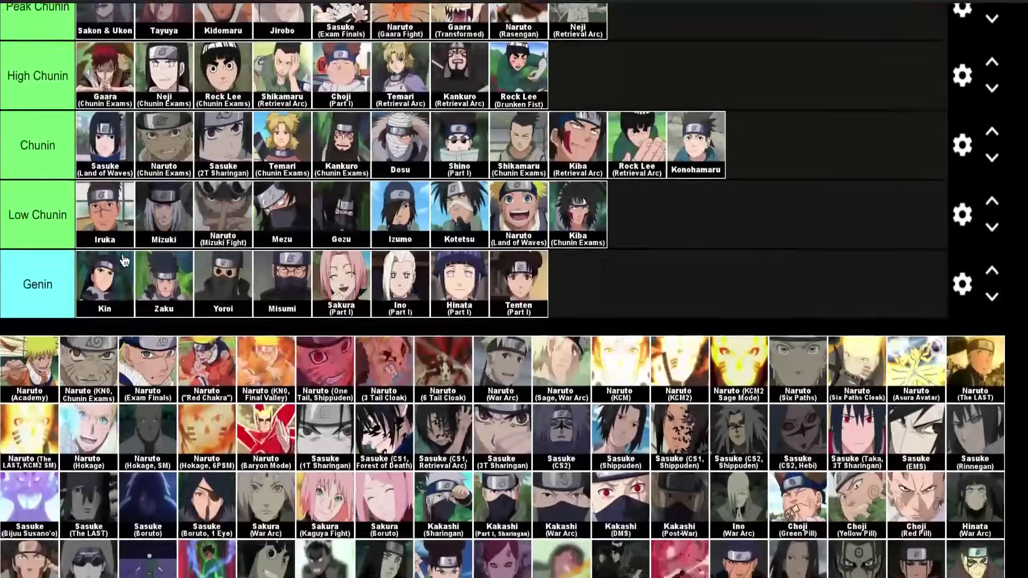
pyautogui.moveTo(615, 364); pyautogui.dragTo(275, 385)
pyautogui.scroll(5, 619, 348)
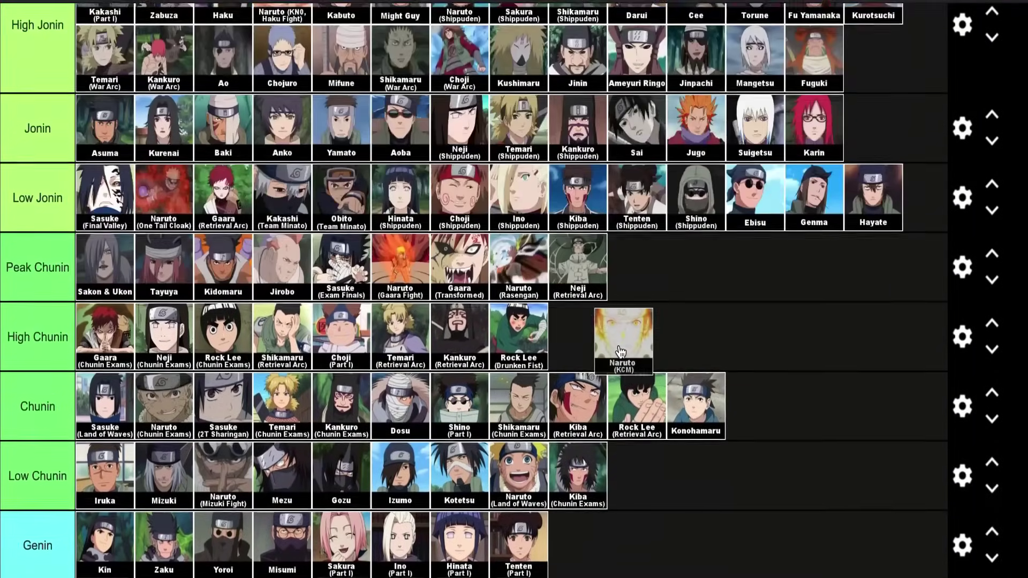
pyautogui.scroll(10, 621, 348)
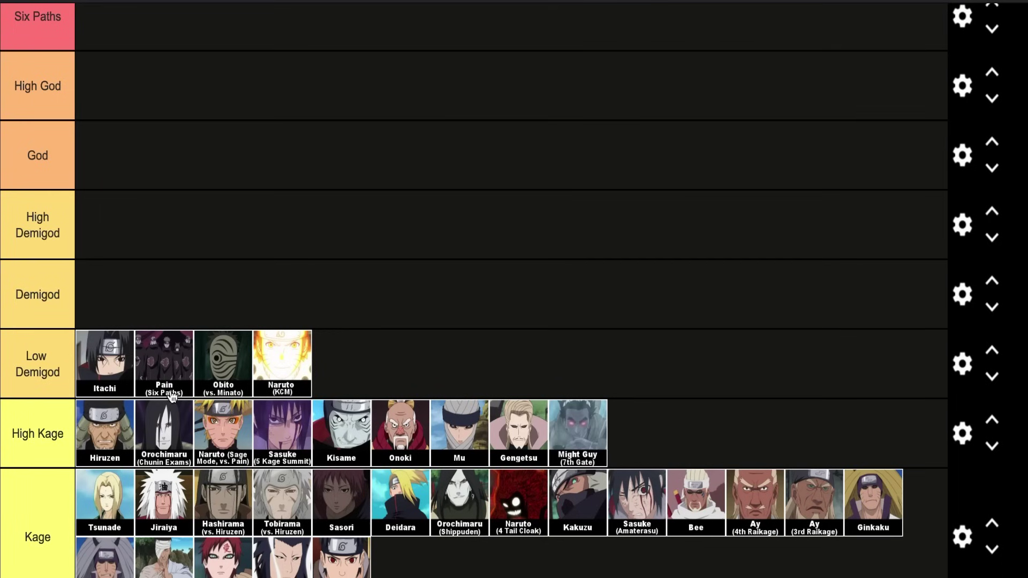
# Add Kabuto (Sage Mode) from the unranked pool to the end of the Low Demigod tier, after Naruto (KCM)
pyautogui.scroll(-1, 158, 429)
pyautogui.scroll(-10, 158, 429)
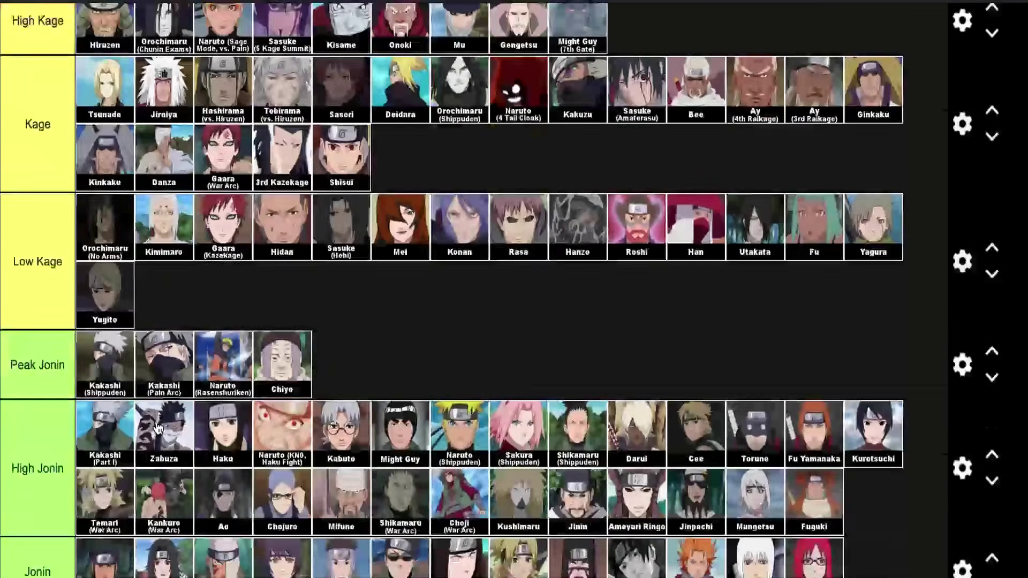
pyautogui.scroll(-15, 448, 380)
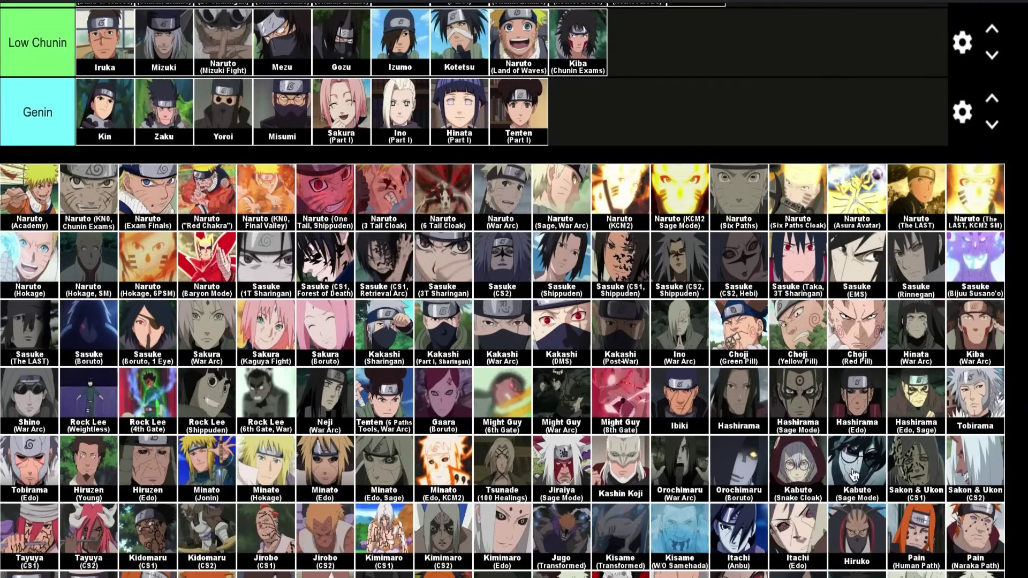
pyautogui.moveTo(855, 472); pyautogui.dragTo(584, 170)
pyautogui.scroll(8, 854, 467)
pyautogui.scroll(10, 855, 465)
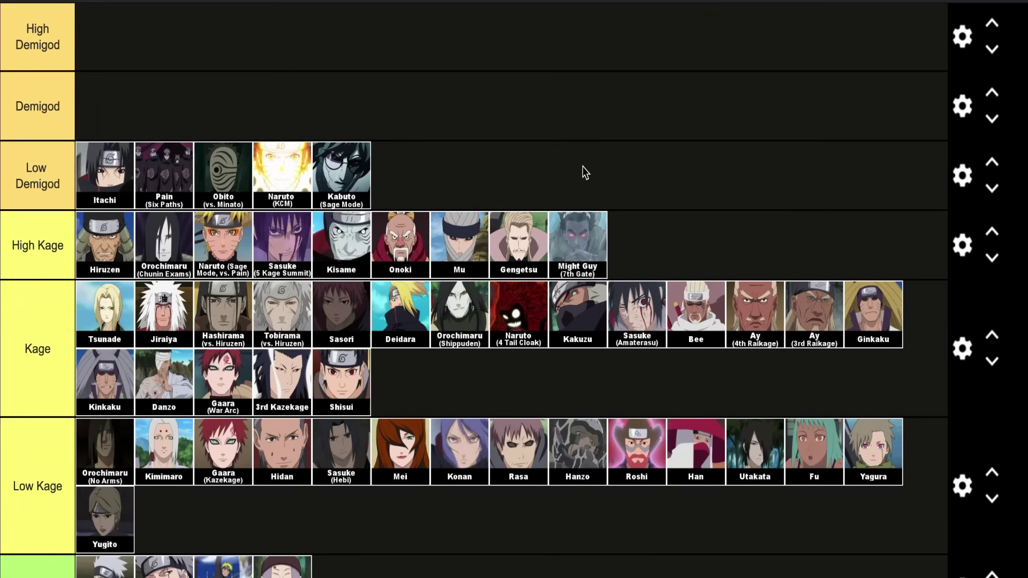
pyautogui.scroll(2, 418, 209)
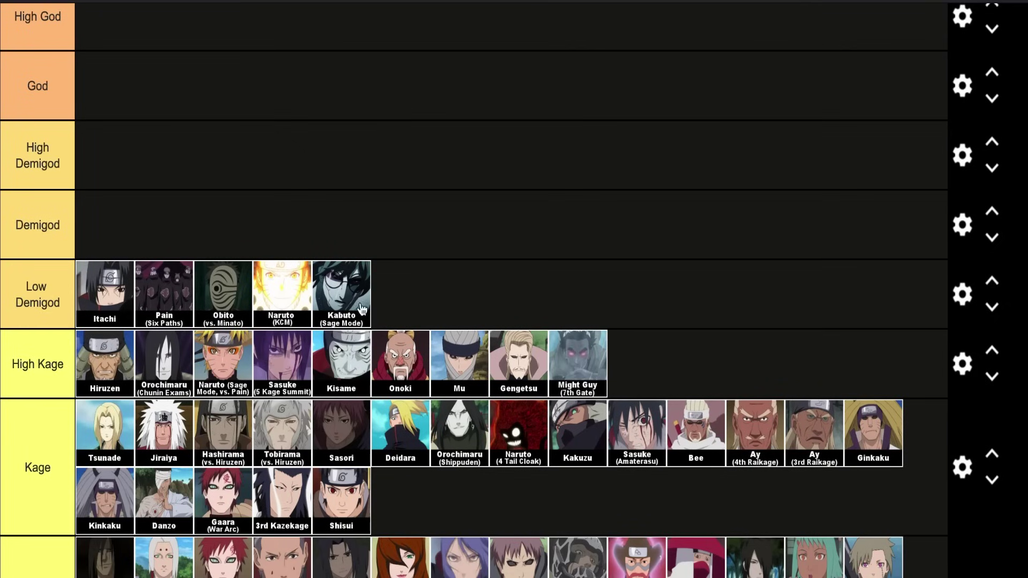
# Place Obito (Akatsuki) from the unranked pool as the first entry in the Demigod tier
pyautogui.scroll(-1, 368, 304)
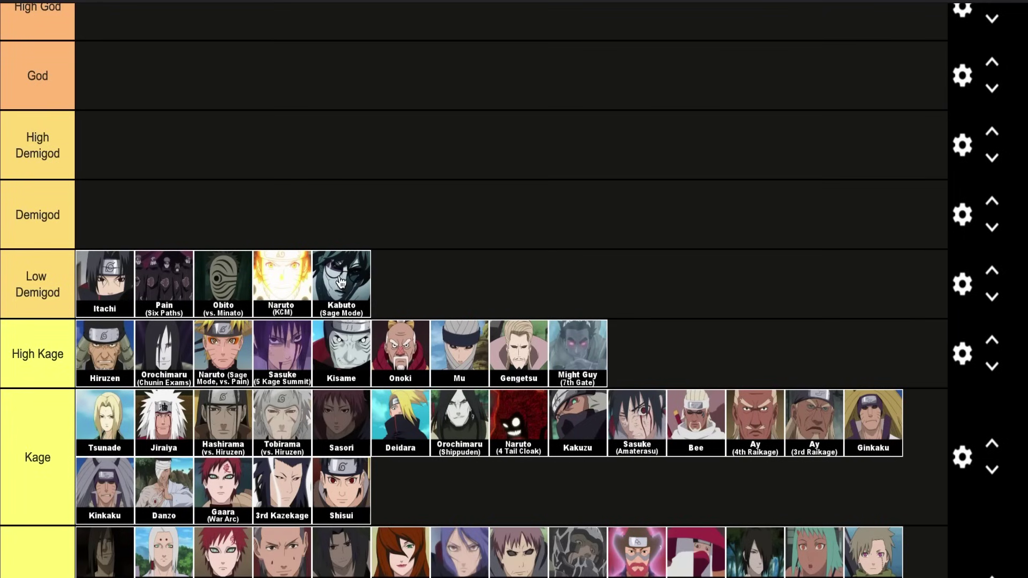
pyautogui.scroll(-5, 341, 282)
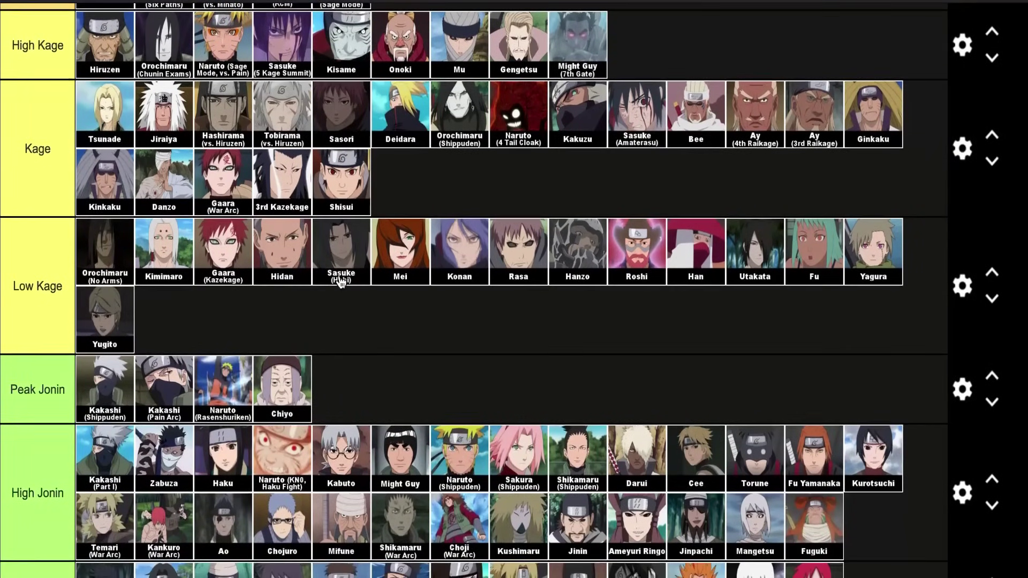
pyautogui.scroll(-12, 340, 282)
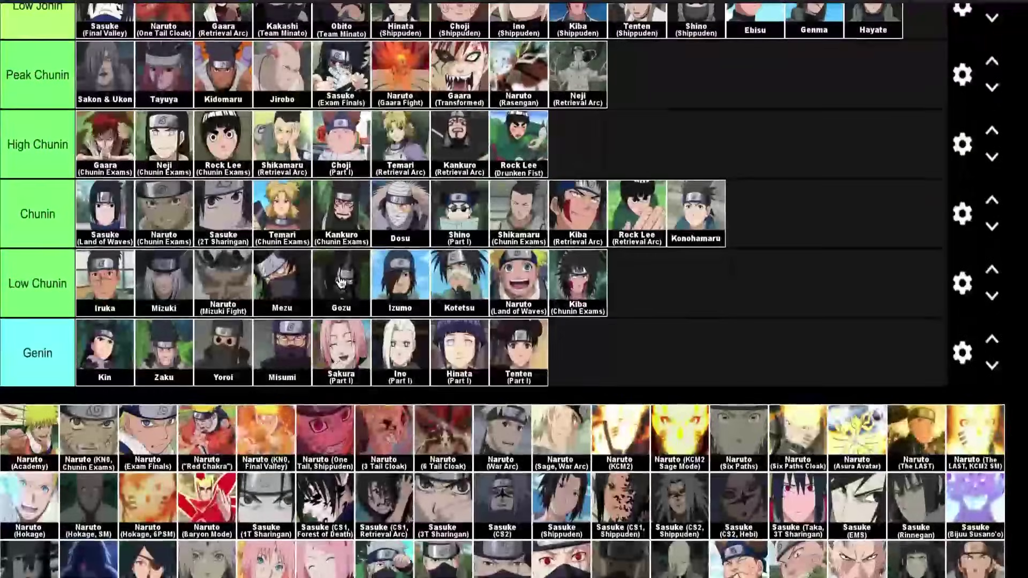
pyautogui.scroll(-8, 341, 282)
pyautogui.scroll(2, 319, 434)
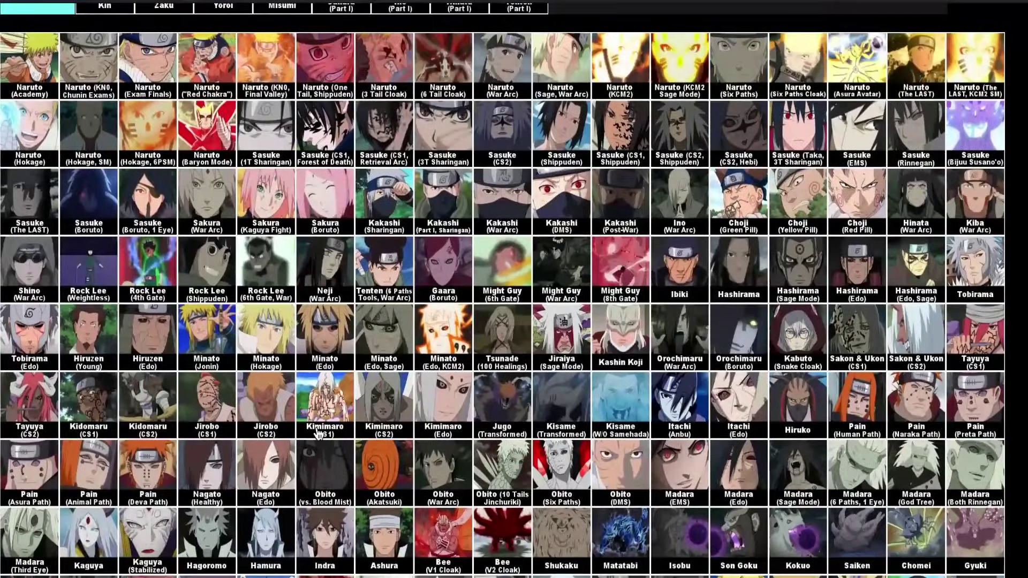
pyautogui.moveTo(389, 475); pyautogui.dragTo(286, 216)
pyautogui.scroll(12, 392, 470)
pyautogui.scroll(10, 392, 470)
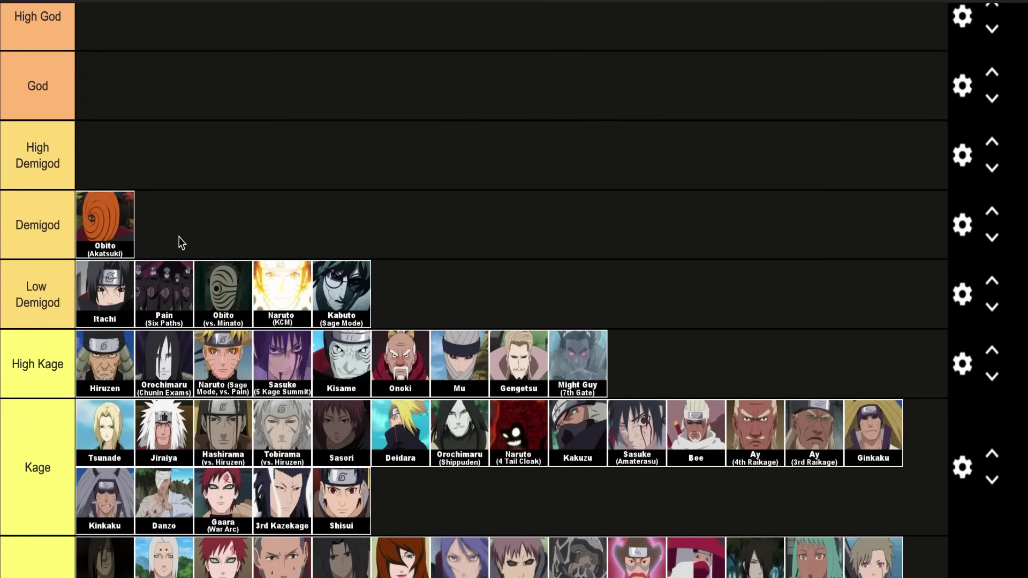
# Add Minato (Hokage) from the unranked pool to the Demigod tier, directly after Obito (Akatsuki)
pyautogui.scroll(-20, 291, 525)
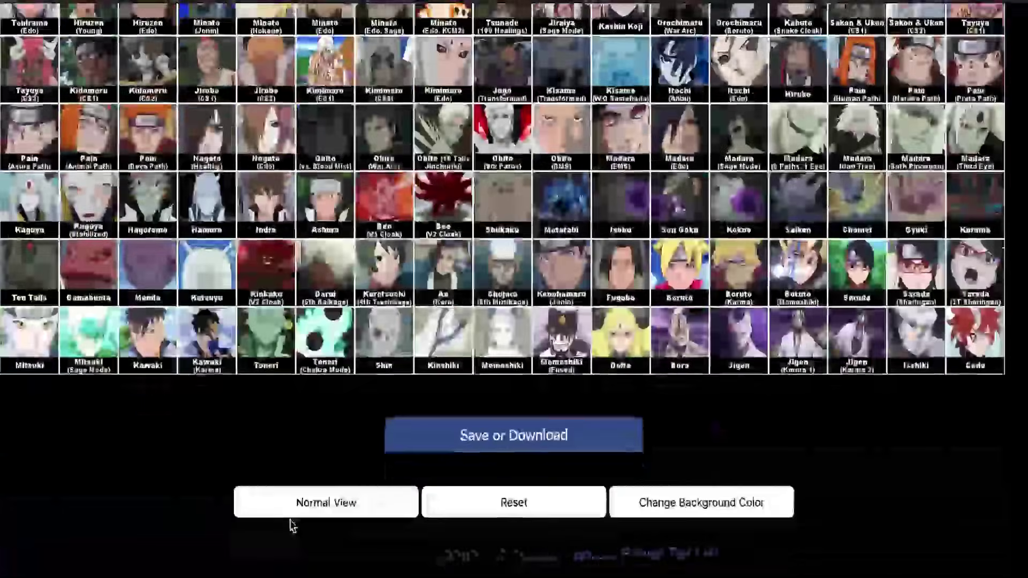
pyautogui.scroll(5, 292, 526)
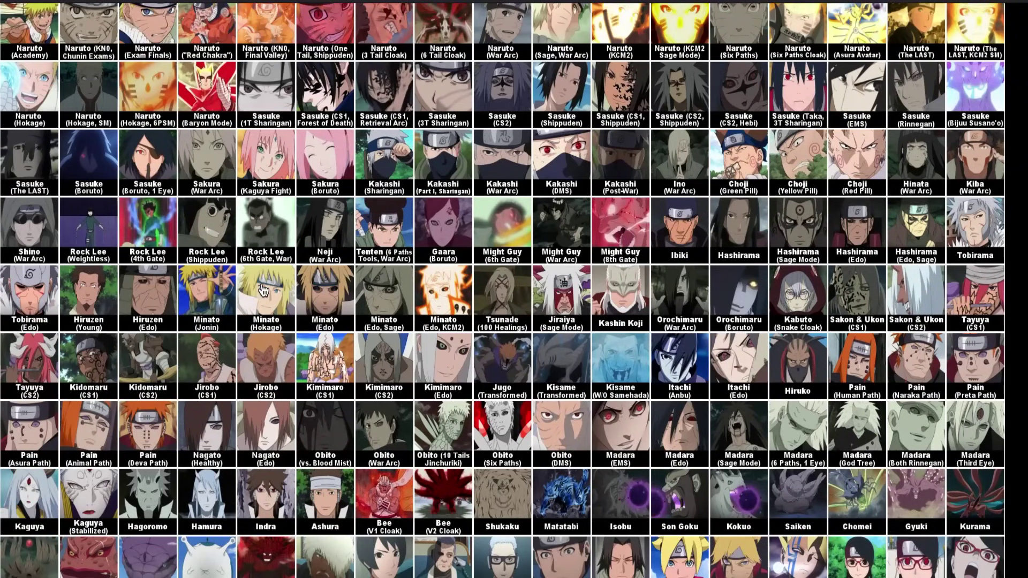
pyautogui.moveTo(262, 290); pyautogui.dragTo(274, 198)
pyautogui.scroll(10, 268, 288)
pyautogui.scroll(9, 295, 283)
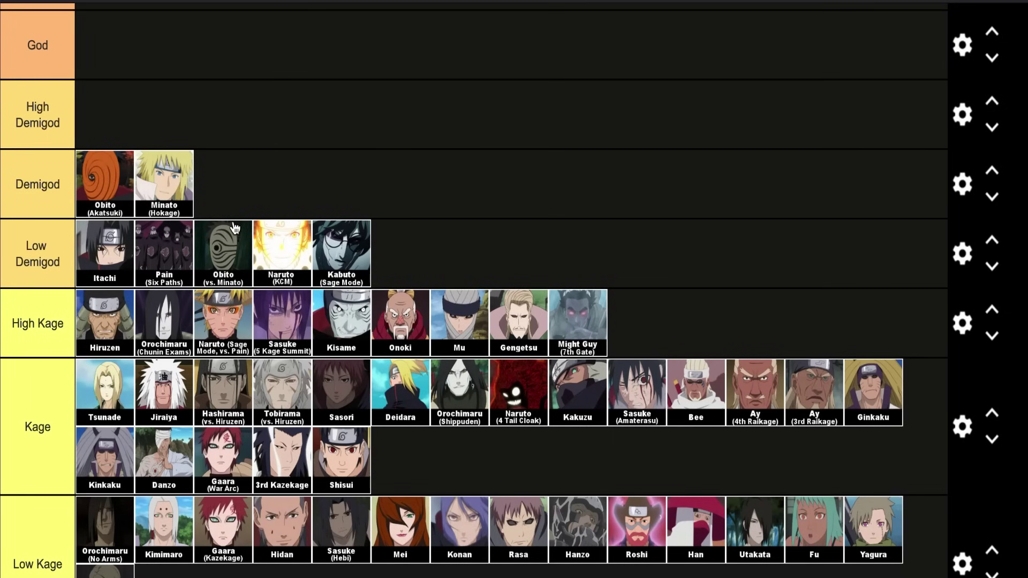
pyautogui.scroll(1, 173, 199)
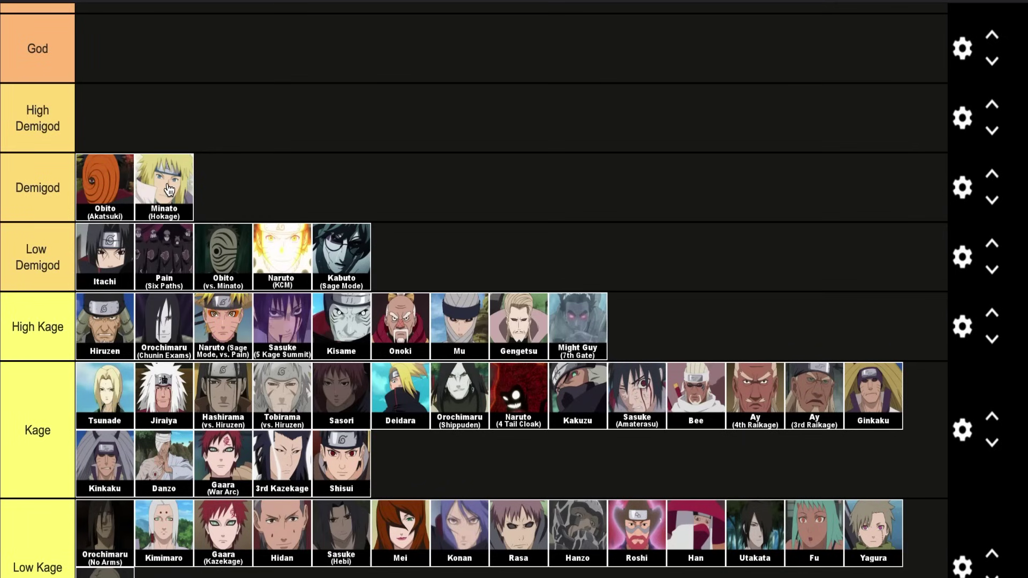
# Add Itachi (Edo) from the unranked pool to the Demigod tier, after Minato (Hokage)
pyautogui.scroll(-3, 170, 190)
pyautogui.scroll(3, 182, 195)
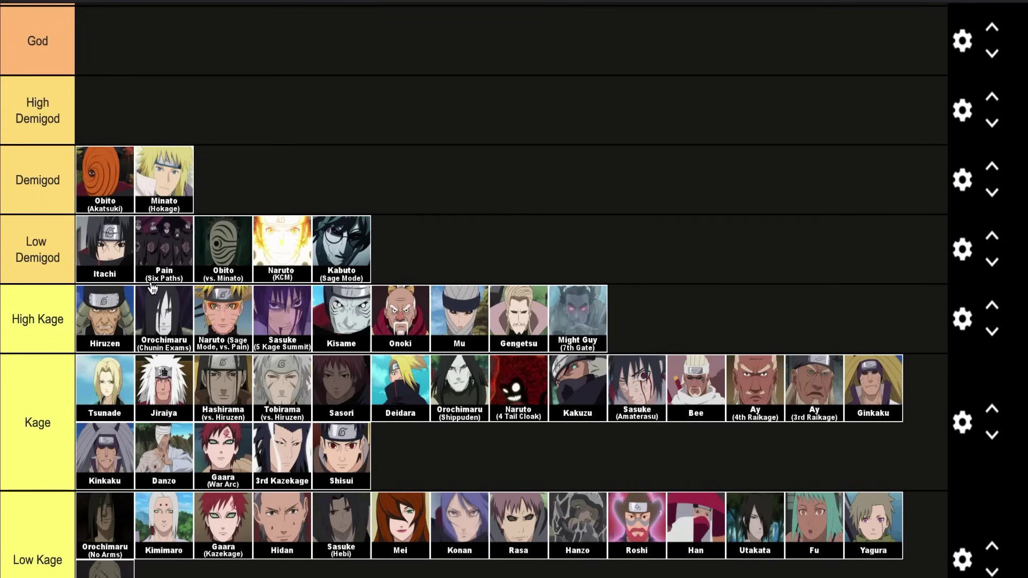
pyautogui.scroll(-10, 152, 288)
pyautogui.scroll(-1, 152, 288)
pyautogui.scroll(-10, 152, 288)
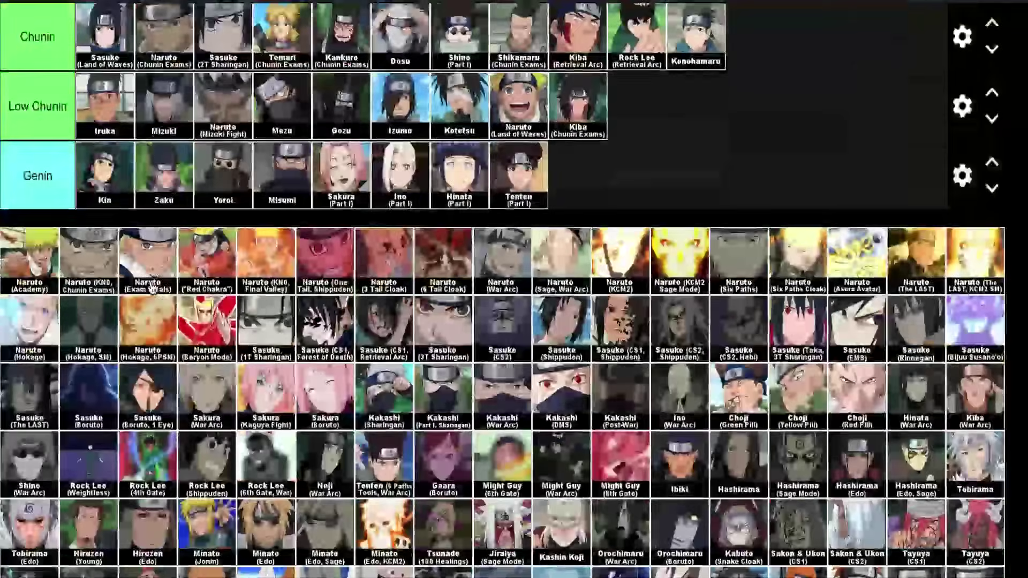
pyautogui.scroll(-6, 465, 485)
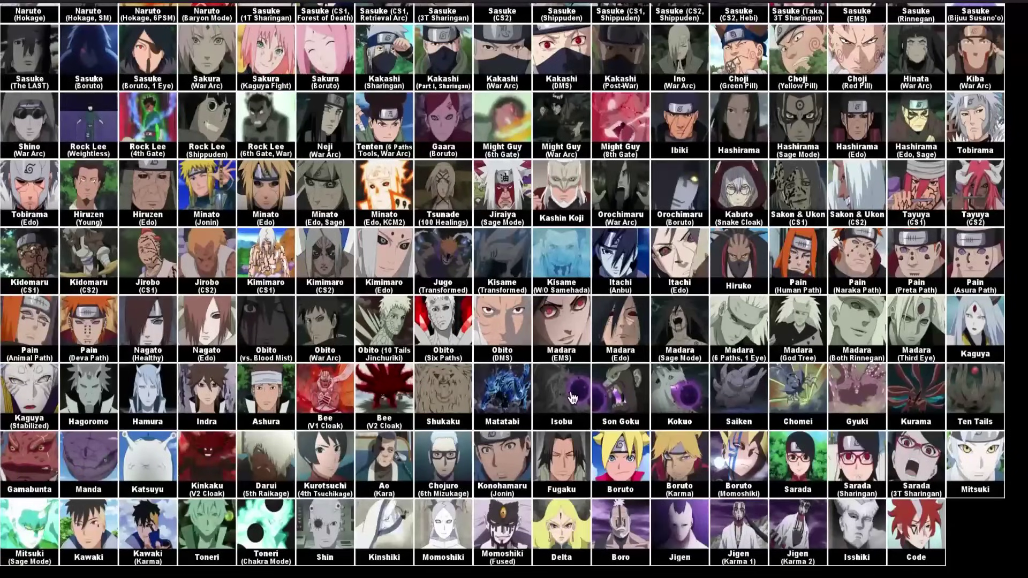
pyautogui.scroll(1, 824, 333)
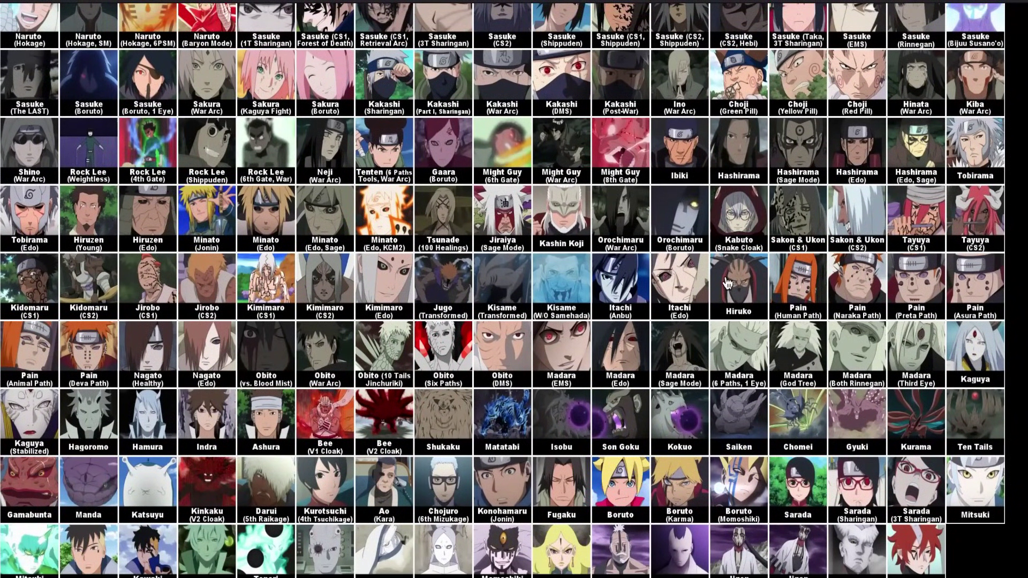
pyautogui.scroll(10, 686, 227)
pyautogui.moveTo(677, 289); pyautogui.dragTo(641, 193)
pyautogui.scroll(20, 685, 227)
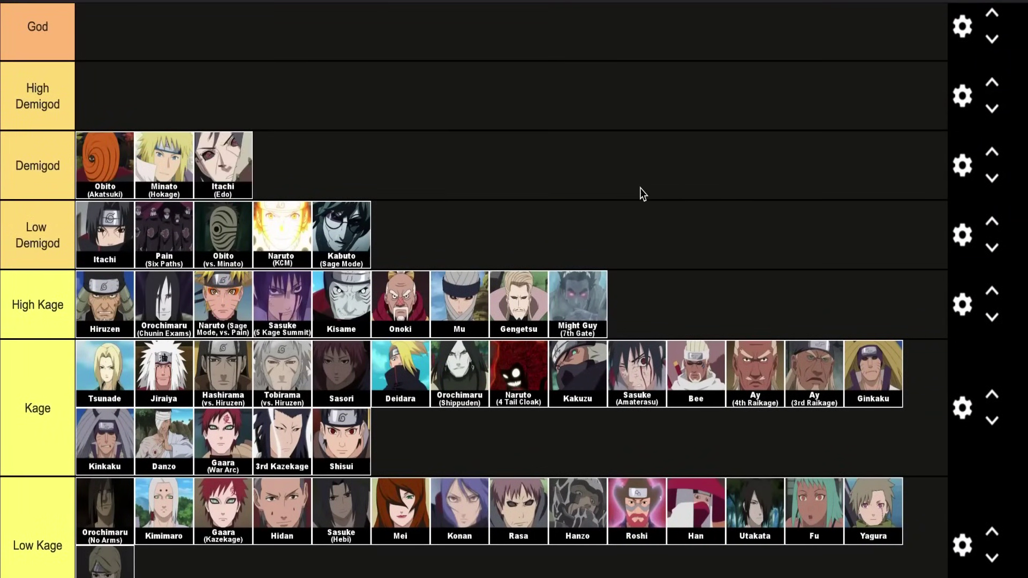
# Add Nagato (Edo) from the unranked pool to the Demigod tier, after Itachi (Edo)
pyautogui.scroll(-20, 641, 193)
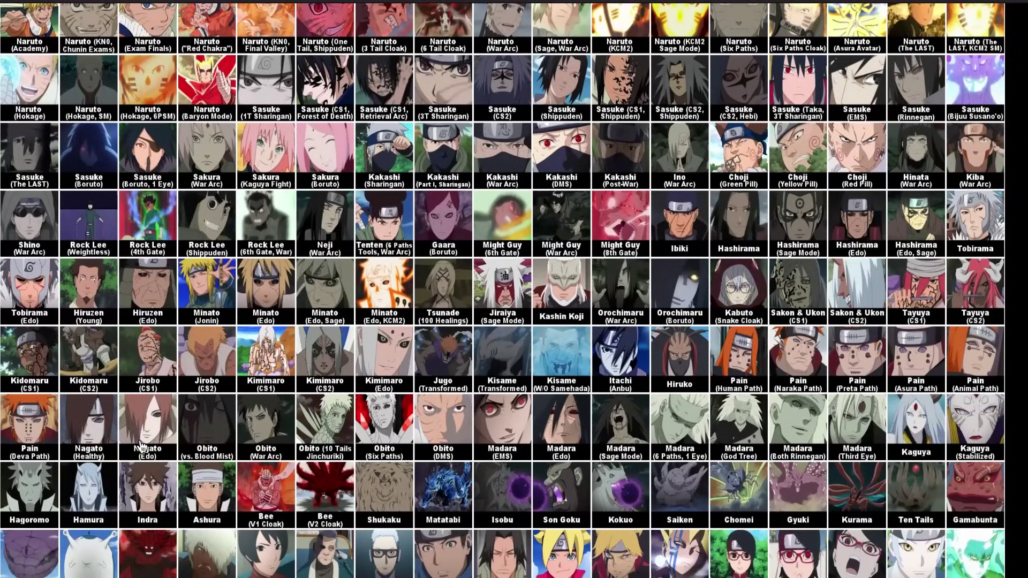
pyautogui.moveTo(142, 447)
pyautogui.mouseDown()
pyautogui.moveTo(115, 489)
pyautogui.moveTo(94, 500)
pyautogui.moveTo(138, 490)
pyautogui.moveTo(142, 412)
pyautogui.moveTo(161, 434)
pyautogui.moveTo(136, 450)
pyautogui.moveTo(348, 294)
pyautogui.moveTo(428, 190)
pyautogui.moveTo(377, 269)
pyautogui.mouseUp()
pyautogui.scroll(1, 140, 447)
pyautogui.scroll(8, 133, 488)
pyautogui.scroll(15, 142, 412)
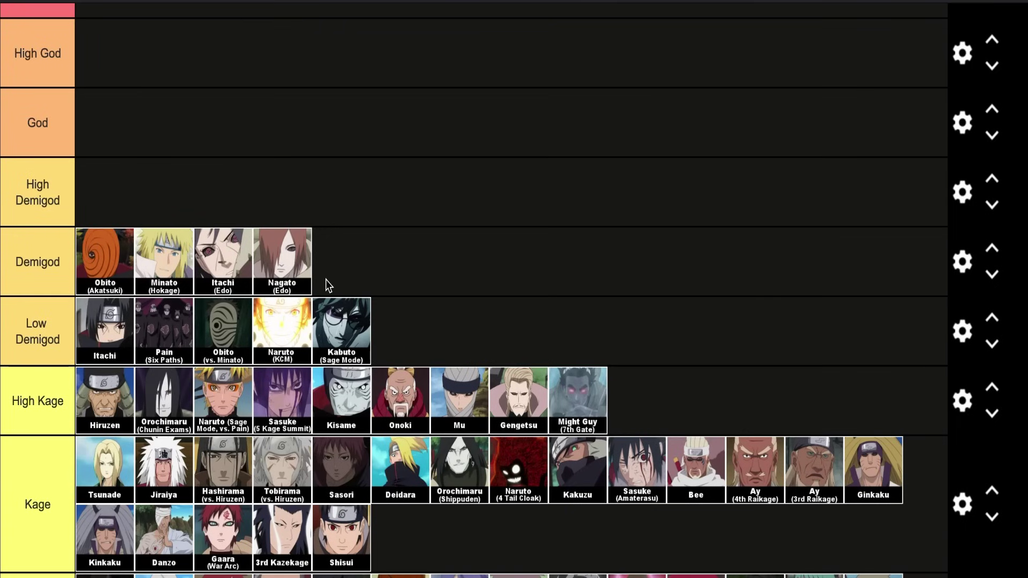
# Add Obito (DMS) from the unranked pool to the end of the Demigod tier, after Nagato (Edo)
pyautogui.scroll(-1, 332, 286)
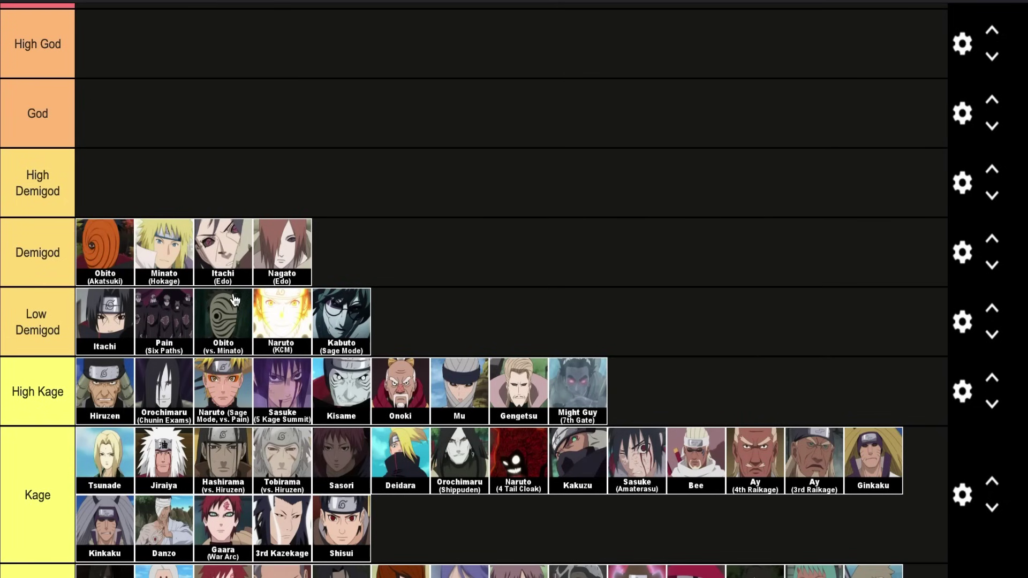
pyautogui.scroll(-3, 234, 298)
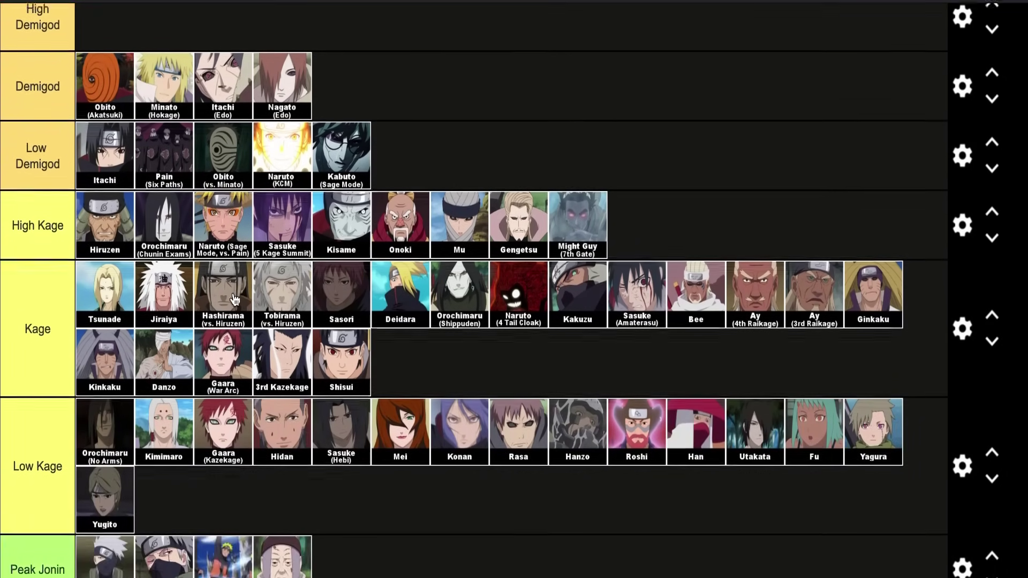
pyautogui.scroll(-15, 234, 298)
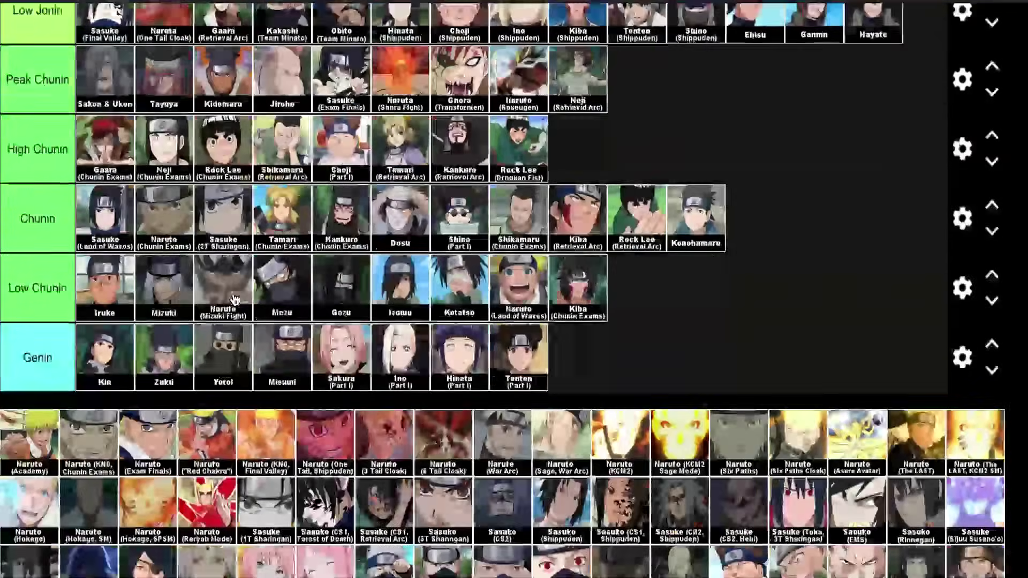
pyautogui.scroll(-8, 234, 299)
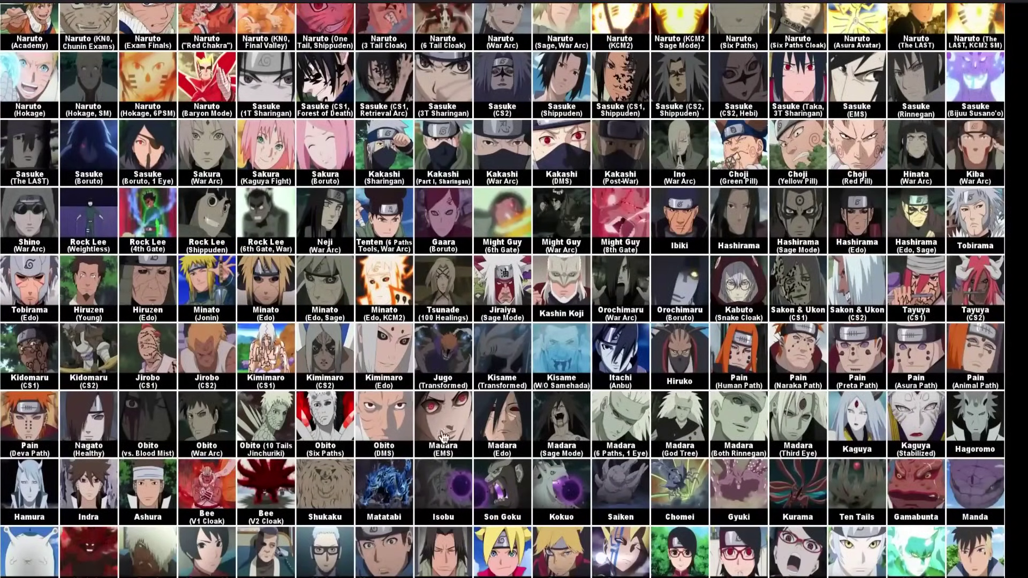
pyautogui.moveTo(391, 426); pyautogui.dragTo(481, 223)
pyautogui.scroll(20, 392, 428)
pyautogui.scroll(1, 395, 451)
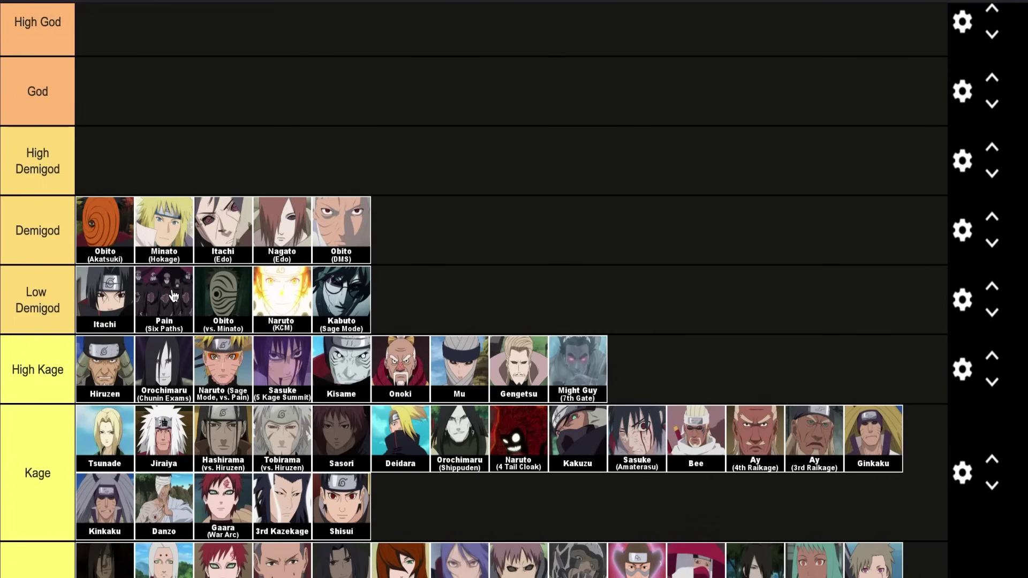
# Add Naruto (6 Tail Cloak) from the unranked pool to the Low Demigod tier, between Pain (Six Paths) and Obito (vs. Minato)
pyautogui.scroll(-15, 174, 296)
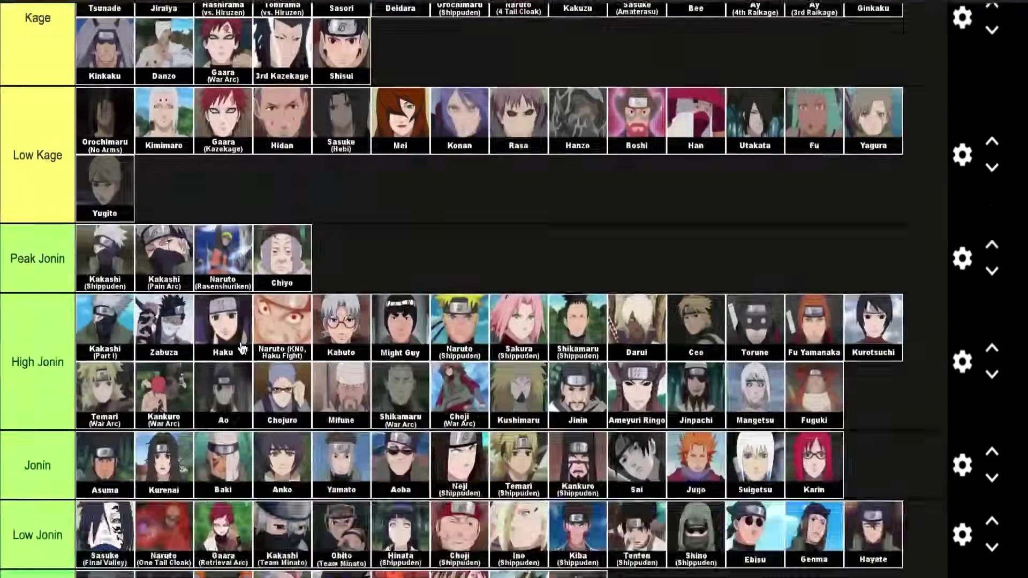
pyautogui.scroll(-8, 242, 349)
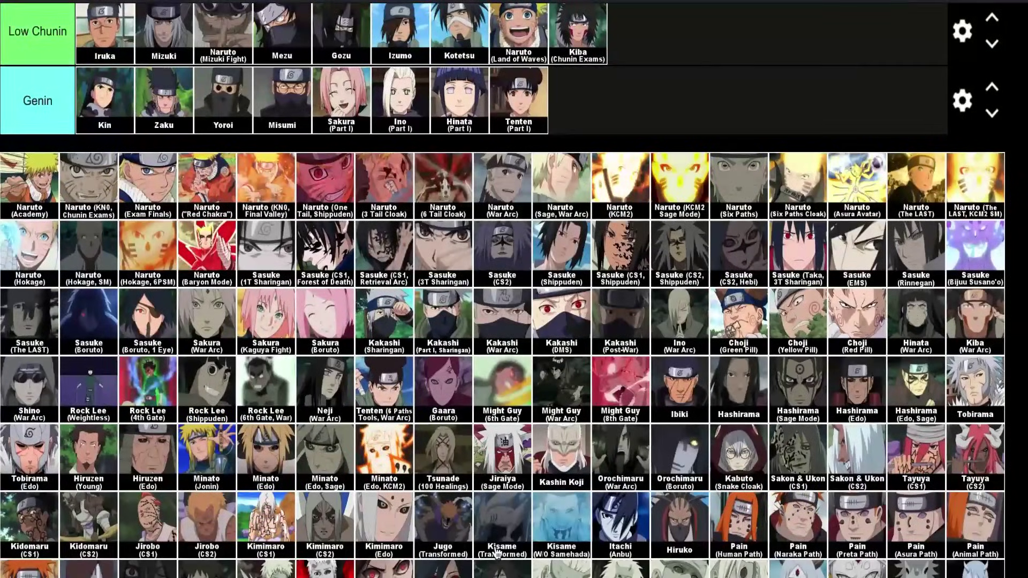
pyautogui.scroll(-1, 497, 553)
pyautogui.scroll(-2, 497, 552)
pyautogui.scroll(1, 470, 289)
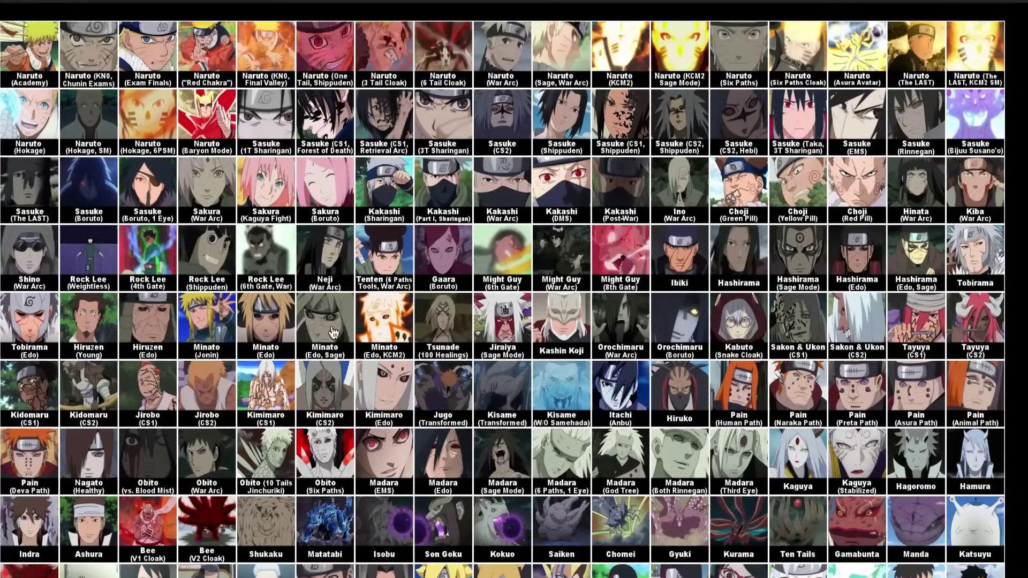
pyautogui.scroll(2, 471, 236)
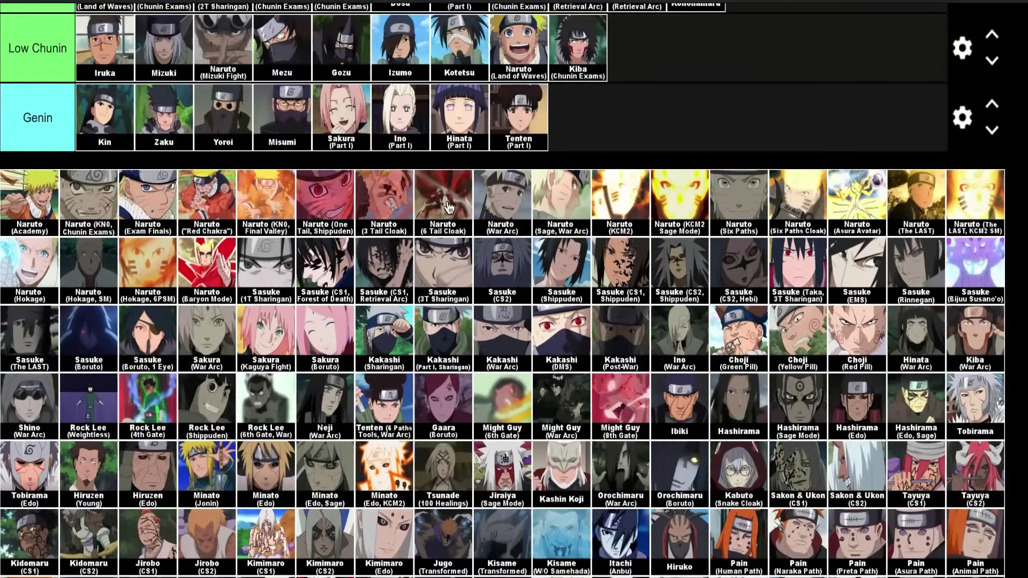
pyautogui.scroll(2, 463, 195)
pyautogui.moveTo(471, 231); pyautogui.dragTo(215, 361)
pyautogui.scroll(15, 464, 195)
pyautogui.scroll(1, 463, 195)
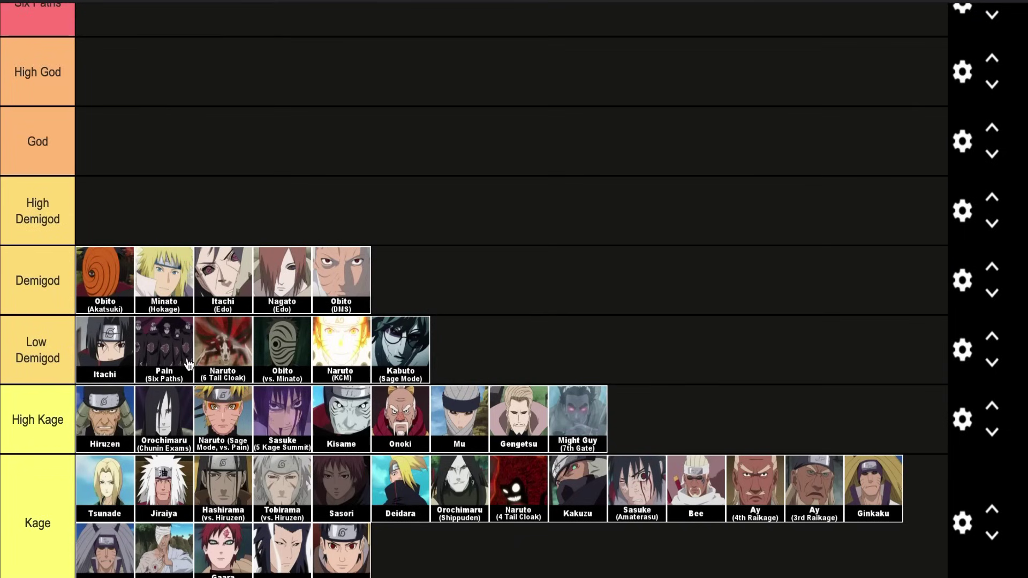
# Add Obito (War Arc) from the unranked pool to the High Demigod tier as its first character
pyautogui.scroll(-20, 187, 375)
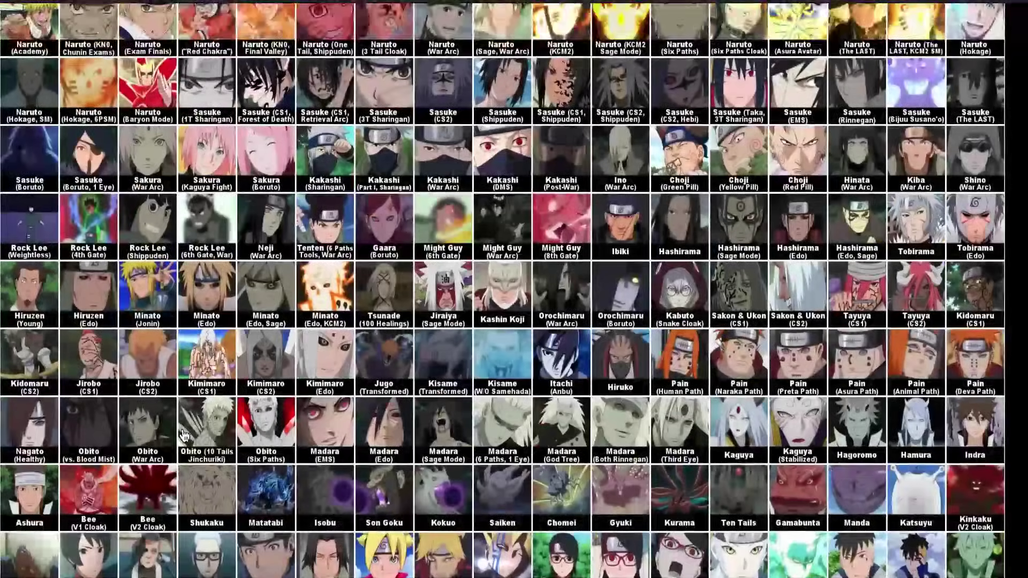
pyautogui.scroll(3, 183, 436)
pyautogui.scroll(-4, 467, 191)
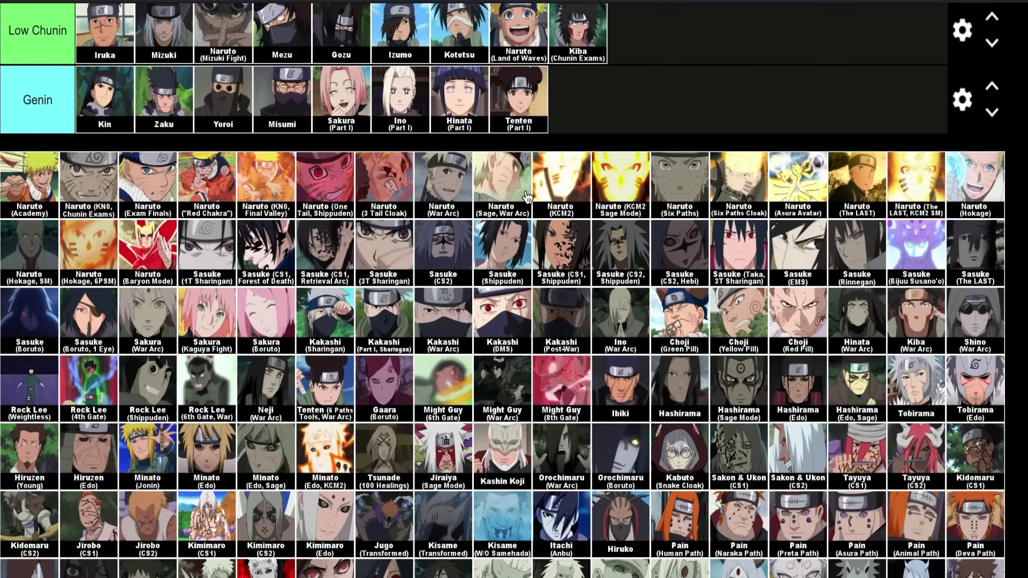
pyautogui.scroll(20, 516, 192)
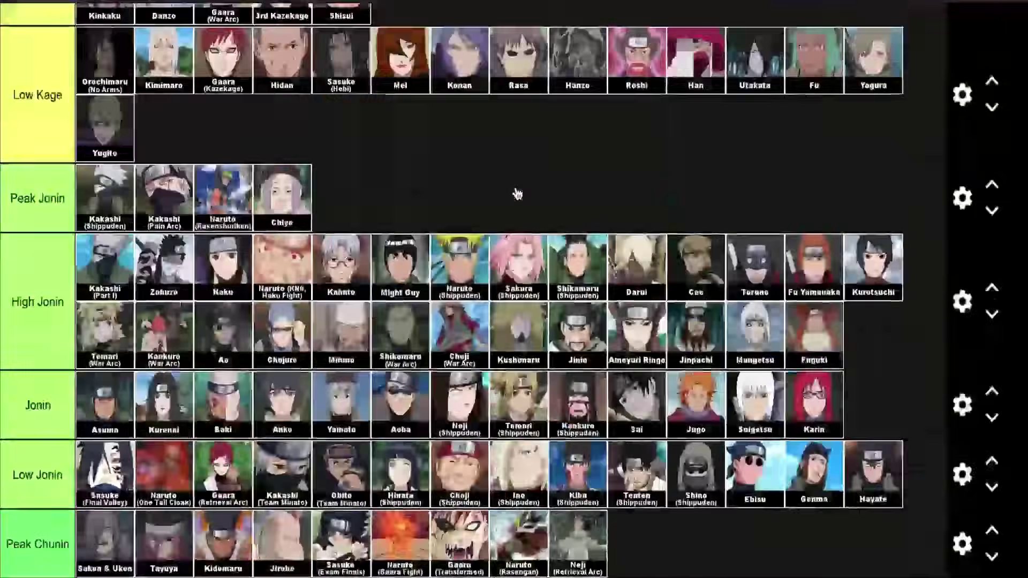
pyautogui.scroll(3, 516, 193)
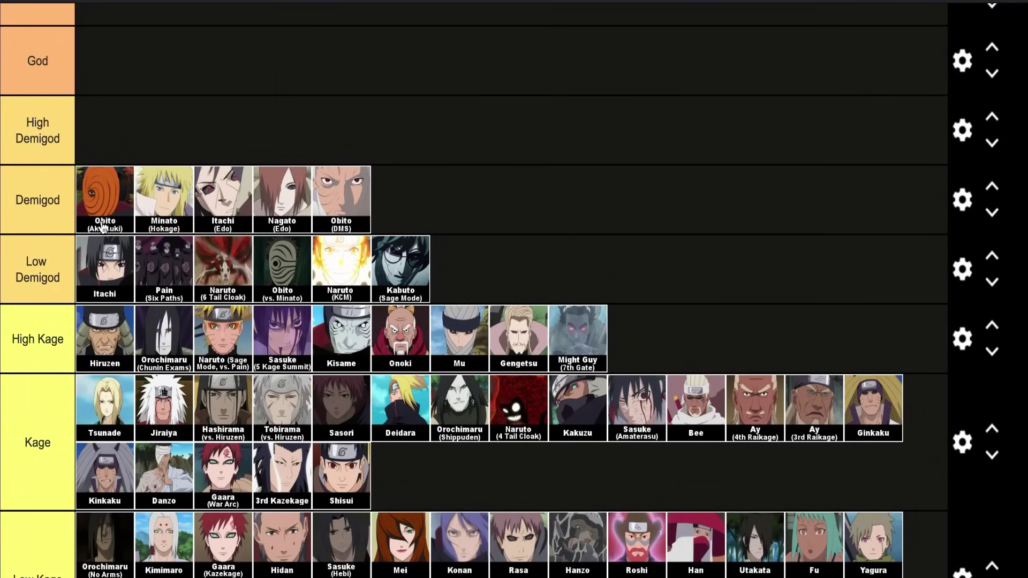
pyautogui.scroll(-20, 103, 228)
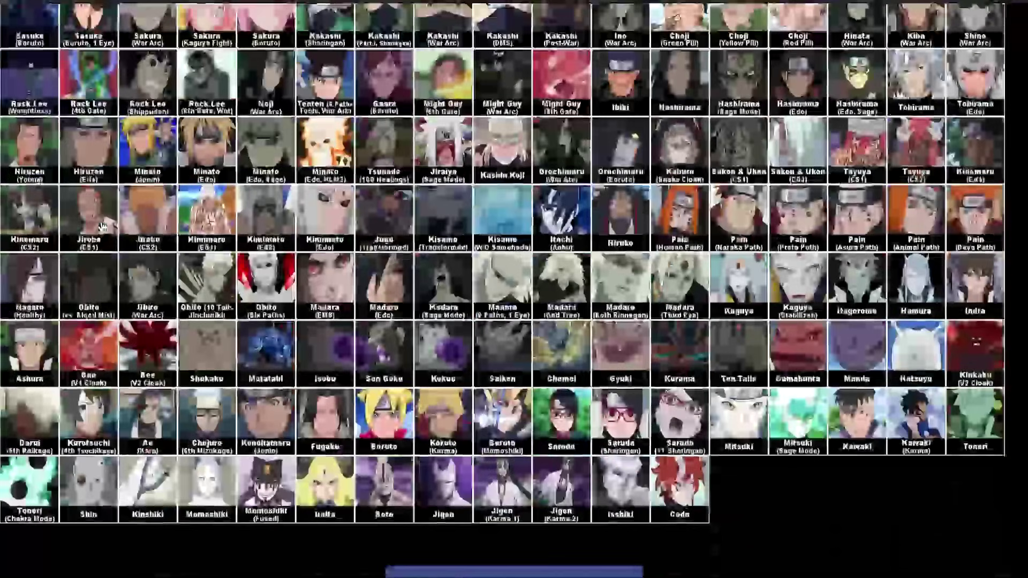
pyautogui.scroll(1, 354, 353)
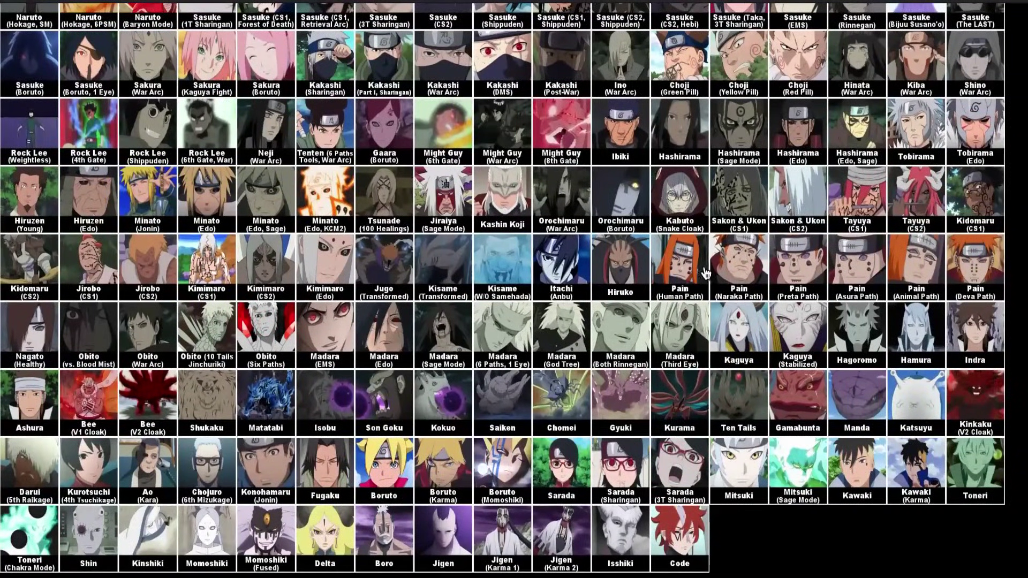
pyautogui.scroll(1, 684, 278)
pyautogui.scroll(1, 684, 278)
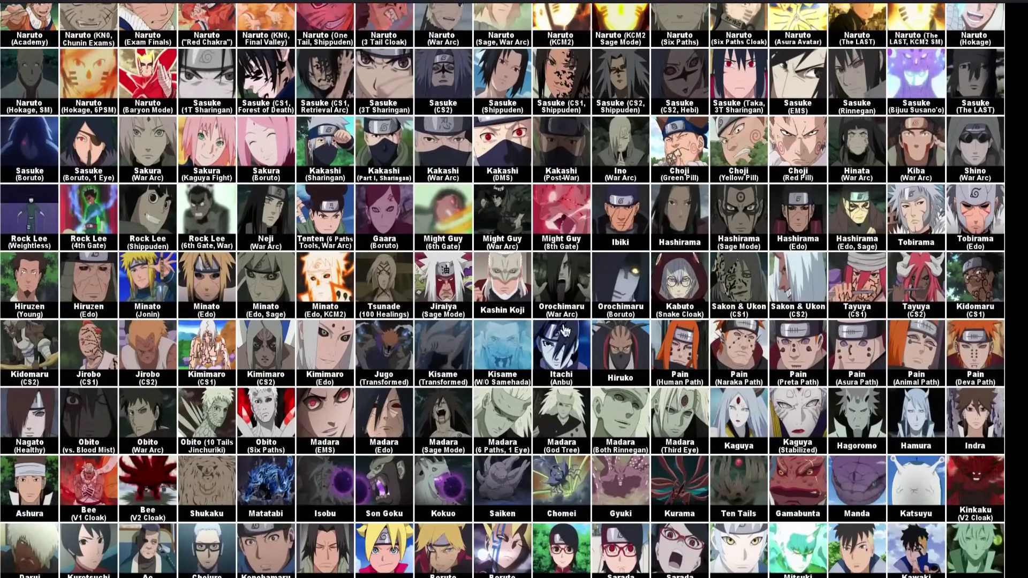
pyautogui.scroll(15, 148, 424)
pyautogui.moveTo(148, 426); pyautogui.dragTo(225, 159)
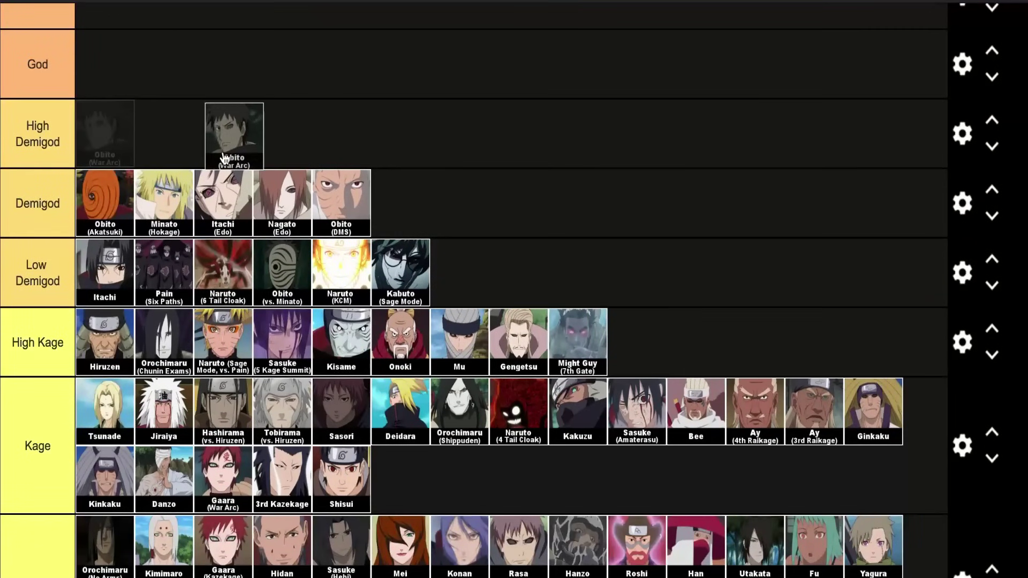
# Add Naruto (KCM2) from the unranked pool to the High Demigod tier, after Obito (War Arc)
pyautogui.scroll(-15, 228, 152)
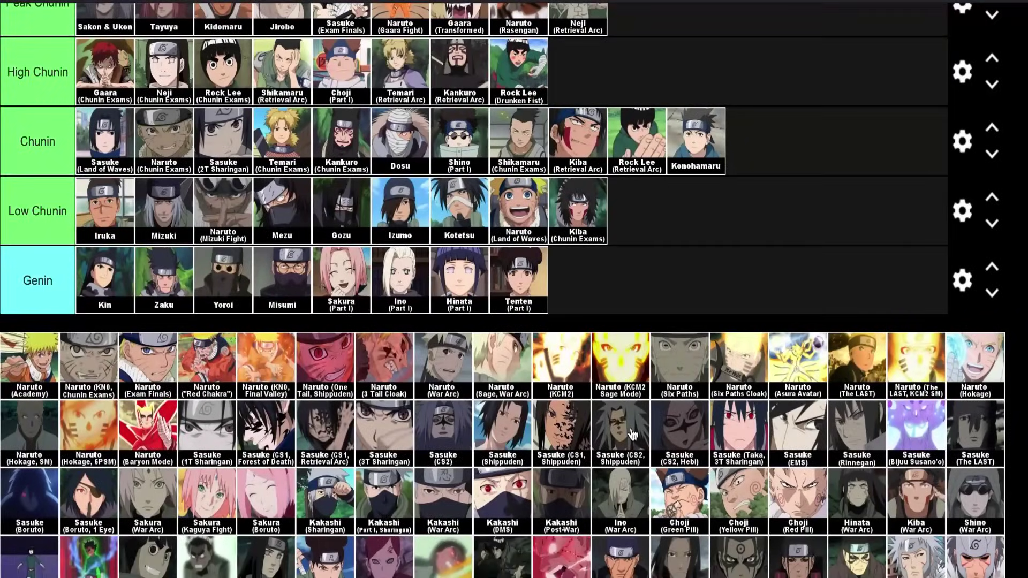
pyautogui.moveTo(568, 392); pyautogui.dragTo(450, 142)
pyautogui.scroll(2, 569, 369)
pyautogui.scroll(20, 535, 300)
# Add Minato (Edo, KCM2) from the unranked pool to the High Demigod tier, after Naruto (KCM2)
pyautogui.scroll(-20, 450, 142)
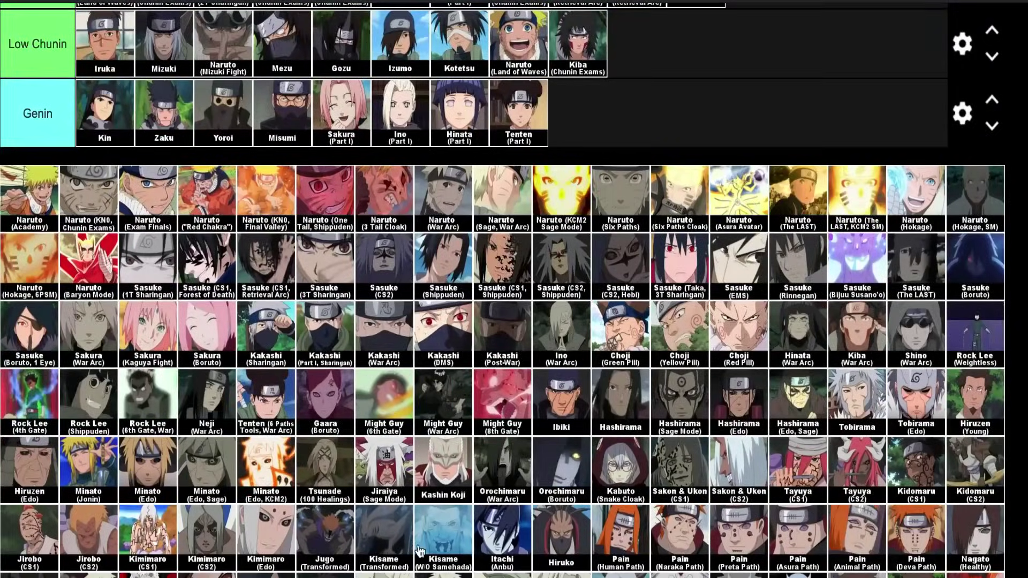
pyautogui.scroll(-2, 420, 551)
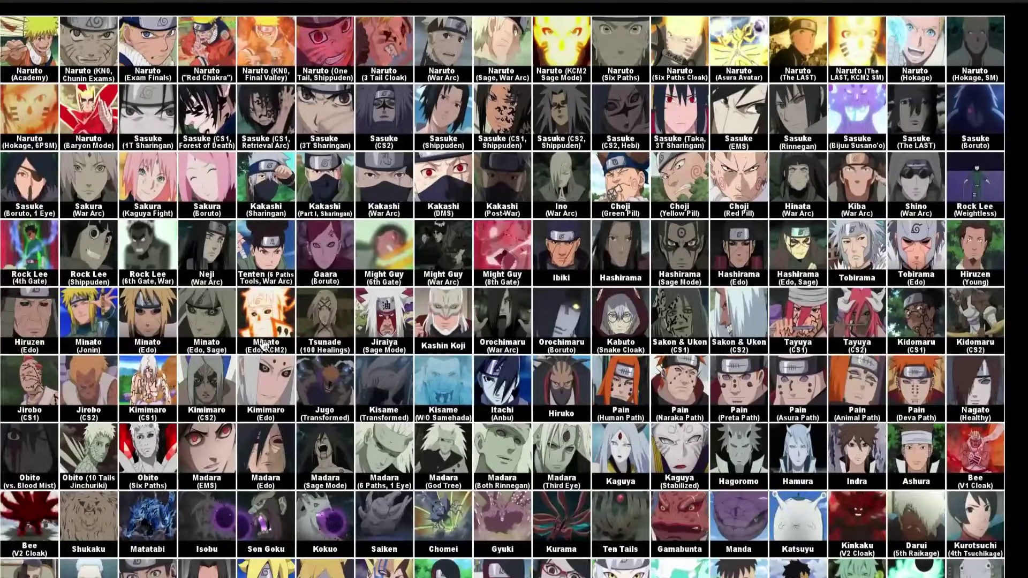
pyautogui.moveTo(271, 331); pyautogui.dragTo(394, 132)
pyautogui.scroll(20, 298, 316)
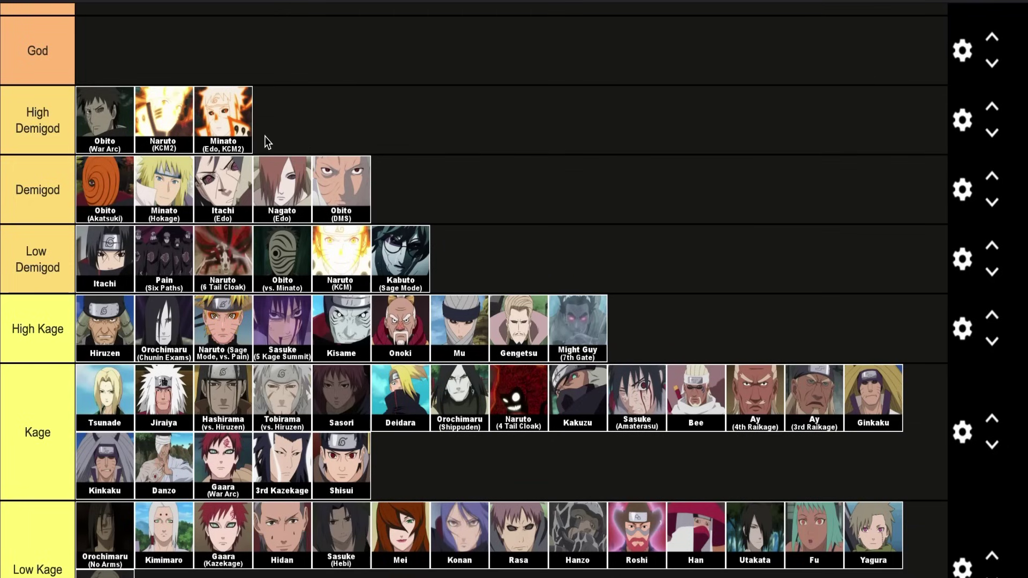
# Review the placements in the High Demigod tier and the tiers below it, along with the empty tiers above
pyautogui.scroll(-1, 183, 142)
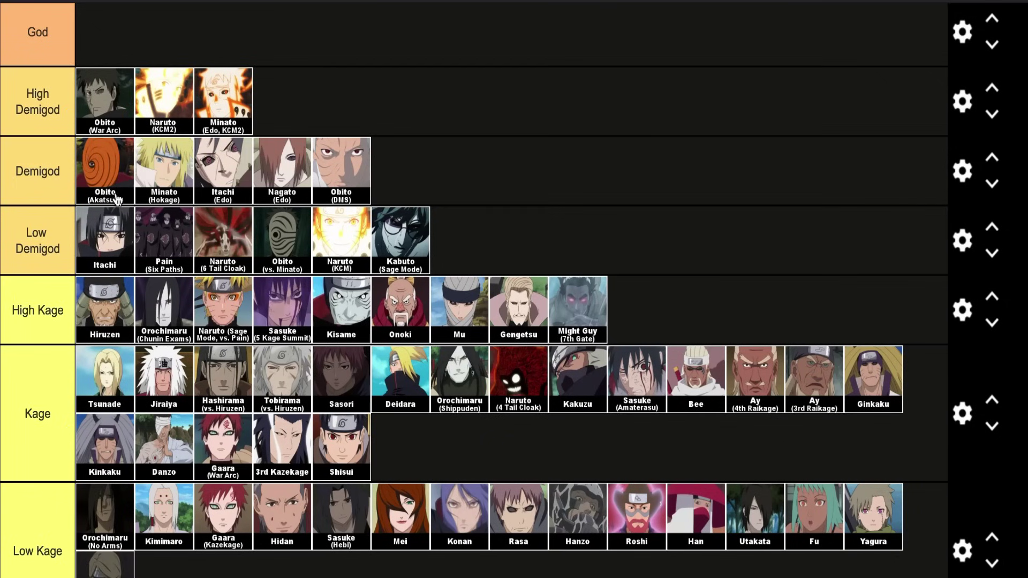
pyautogui.scroll(1, 300, 204)
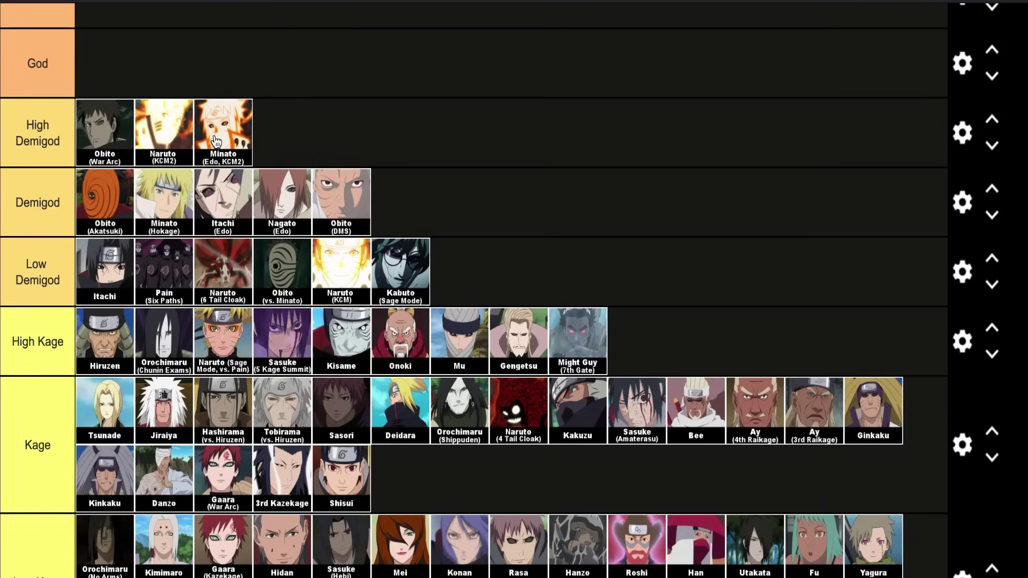
pyautogui.scroll(-1, 638, 266)
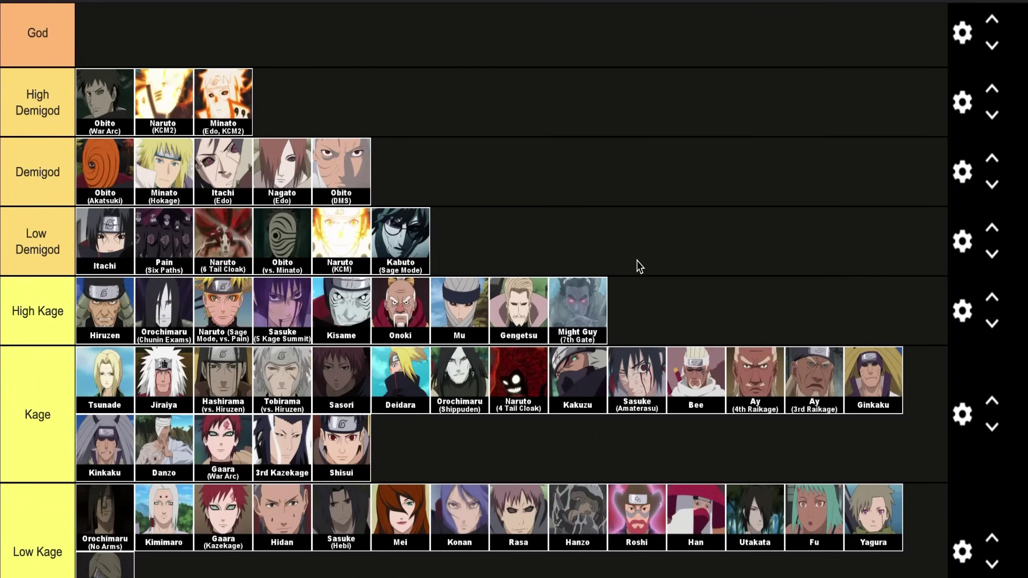
pyautogui.scroll(-1, 637, 261)
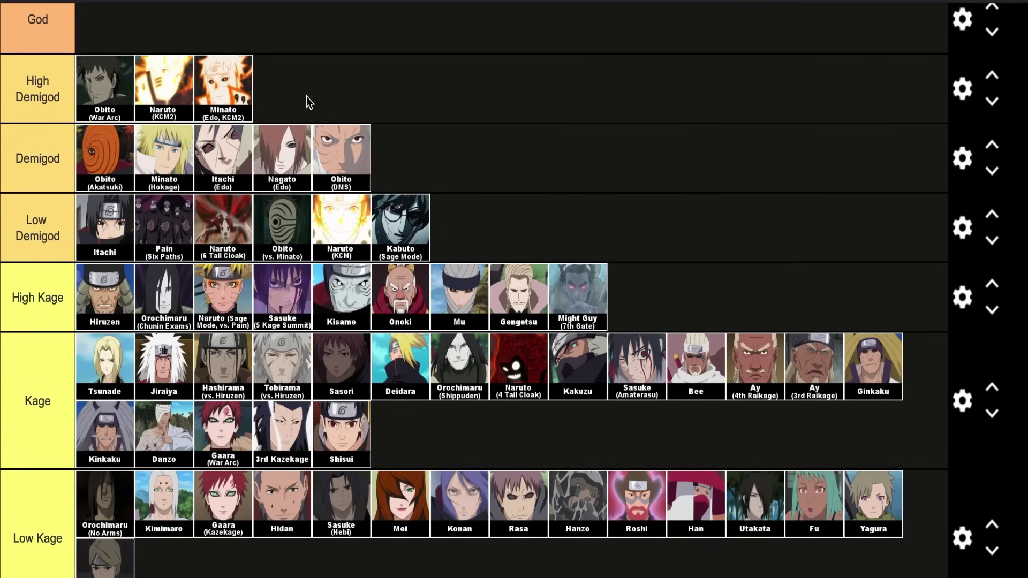
pyautogui.scroll(5, 411, 273)
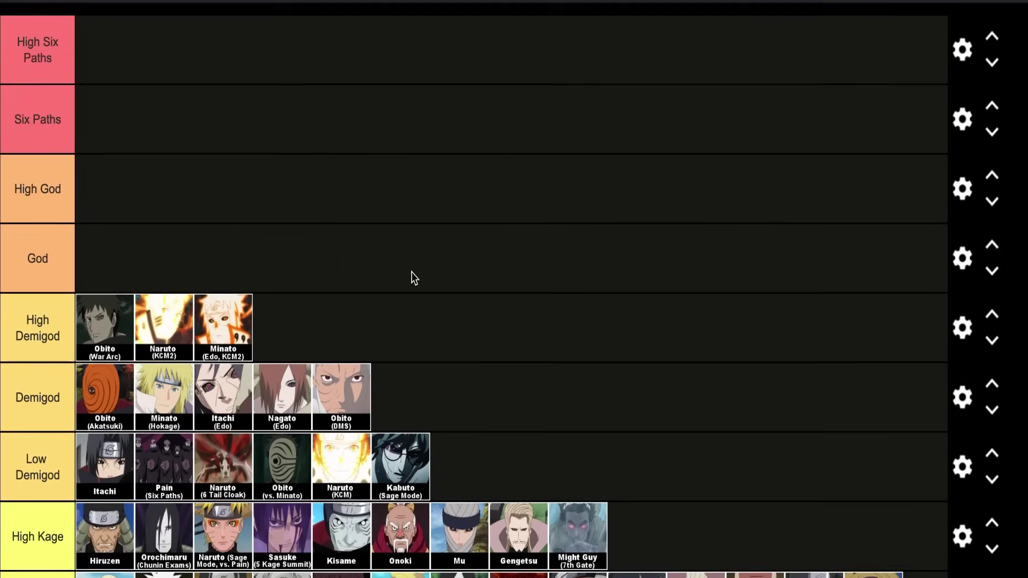
pyautogui.scroll(1, 329, 213)
pyautogui.scroll(-8, 329, 213)
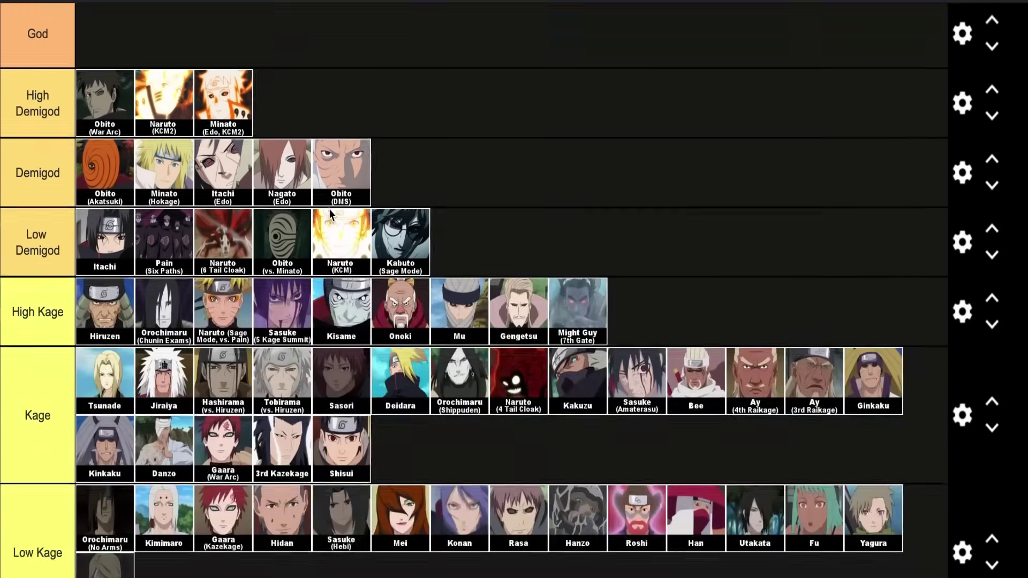
pyautogui.scroll(2, 330, 215)
# Look through the remaining unranked characters and compare them with the Kage and Demigod placements
pyautogui.scroll(-12, 363, 501)
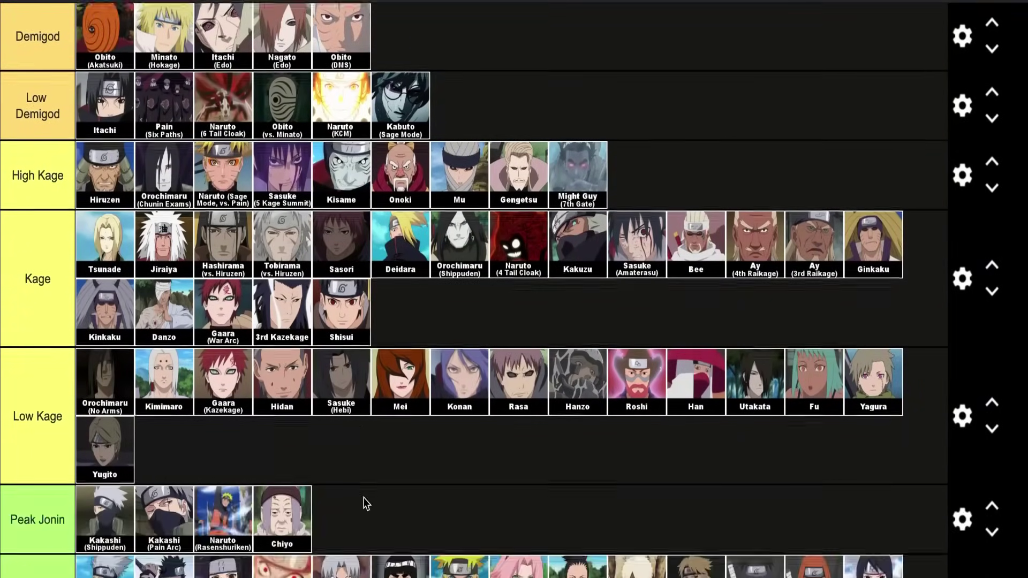
pyautogui.scroll(-9, 364, 504)
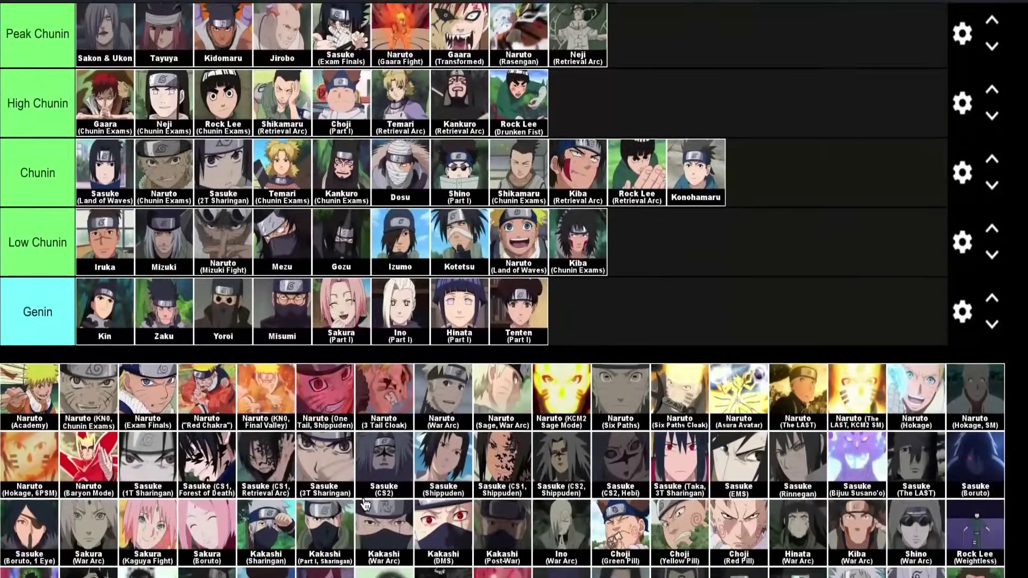
pyautogui.scroll(-1, 365, 504)
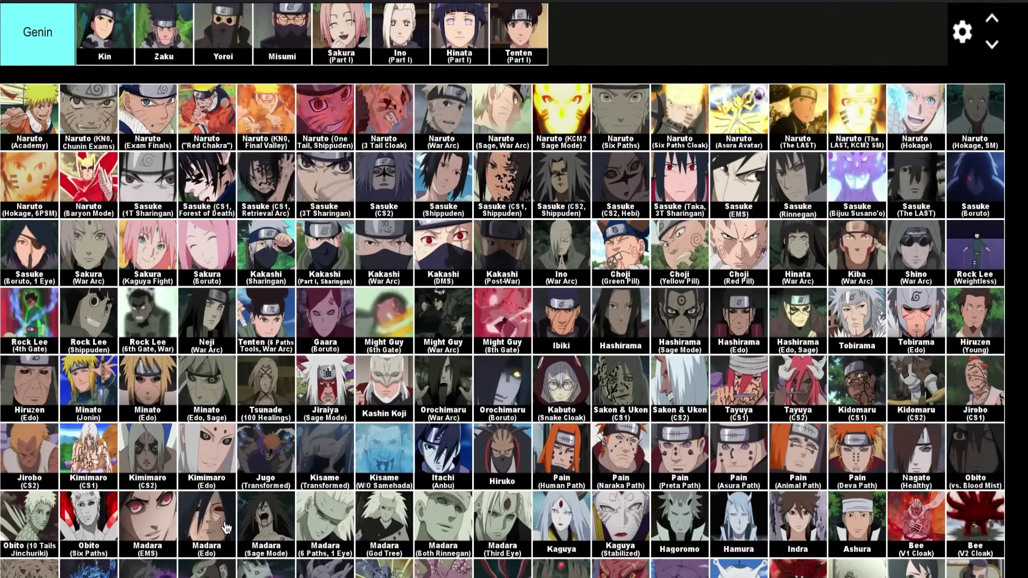
pyautogui.scroll(-5, 226, 528)
pyautogui.scroll(3, 501, 399)
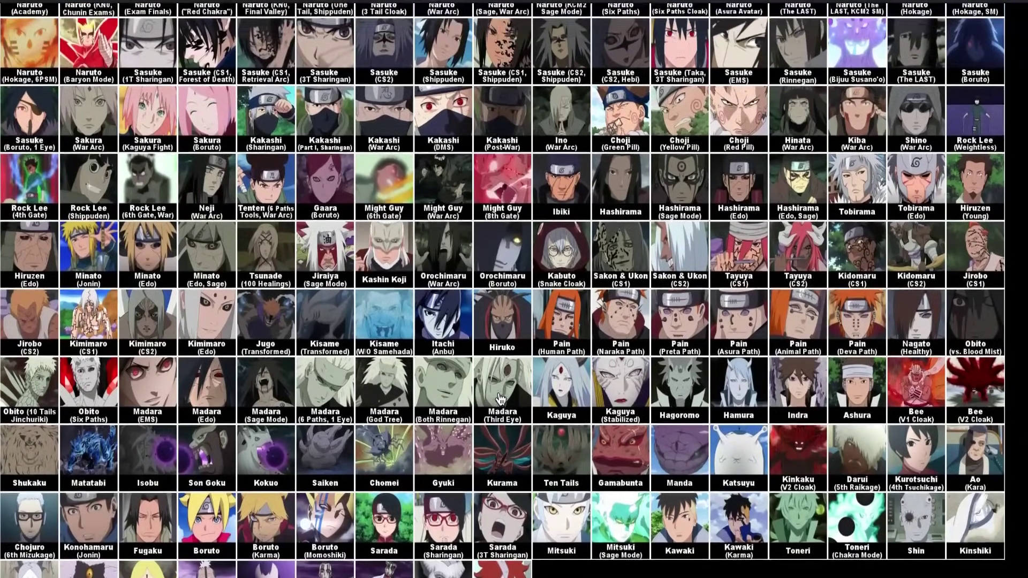
pyautogui.scroll(10, 500, 399)
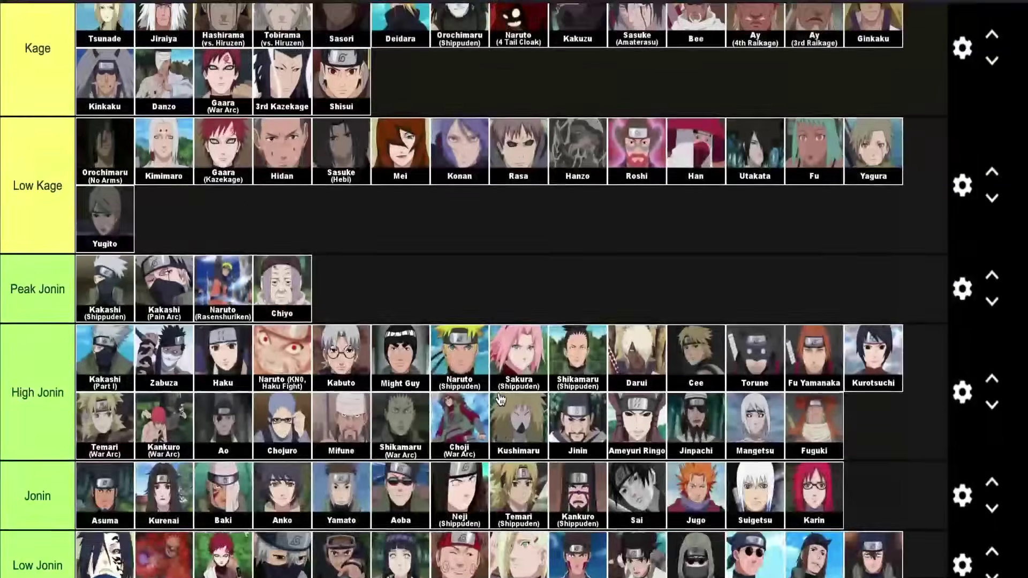
pyautogui.scroll(5, 499, 399)
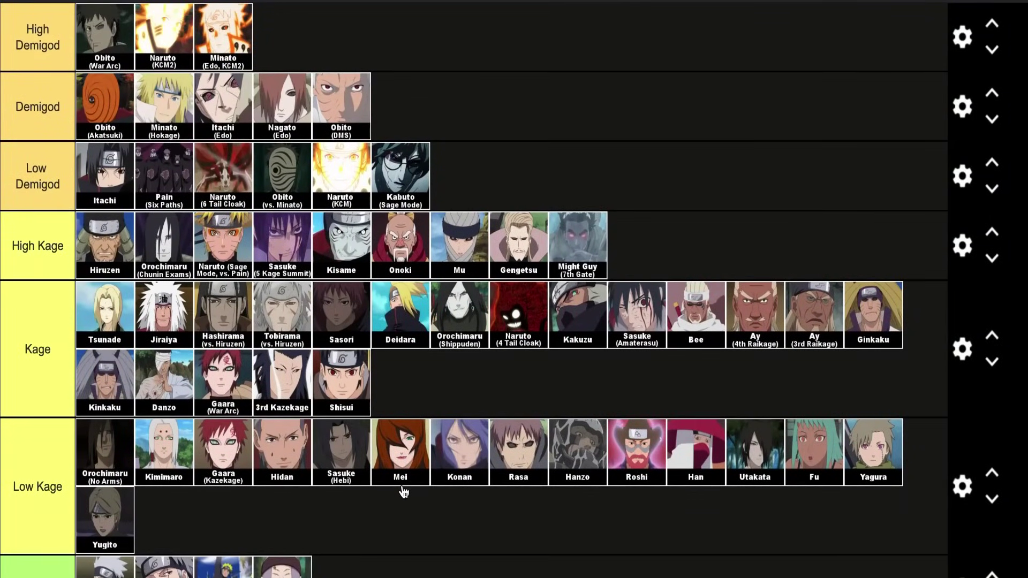
pyautogui.scroll(-1, 403, 492)
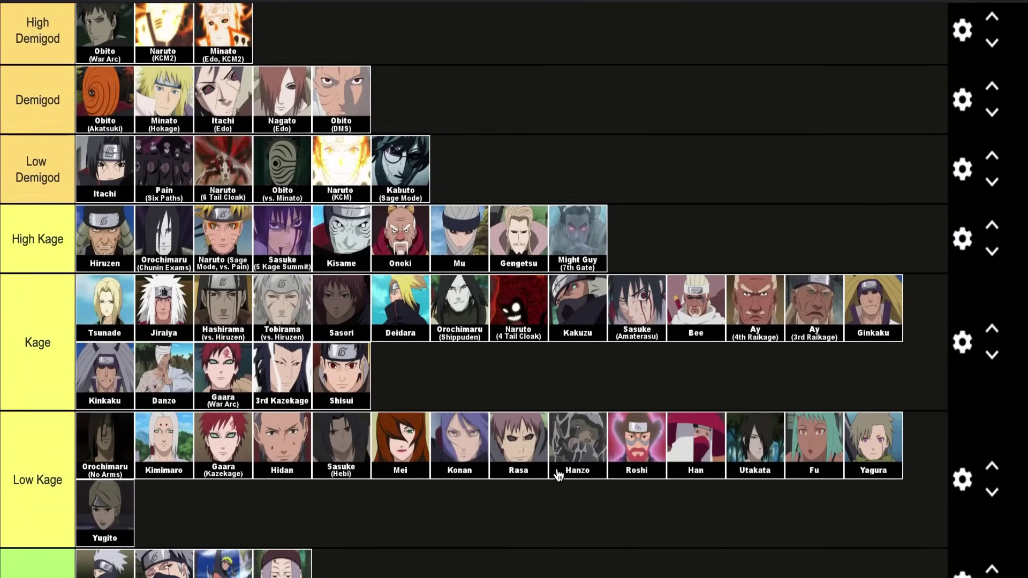
pyautogui.scroll(7, 589, 268)
# Add Sakura (War Arc) from the unranked pool to the end of the Kage tier, after Shisui
pyautogui.scroll(-15, 420, 487)
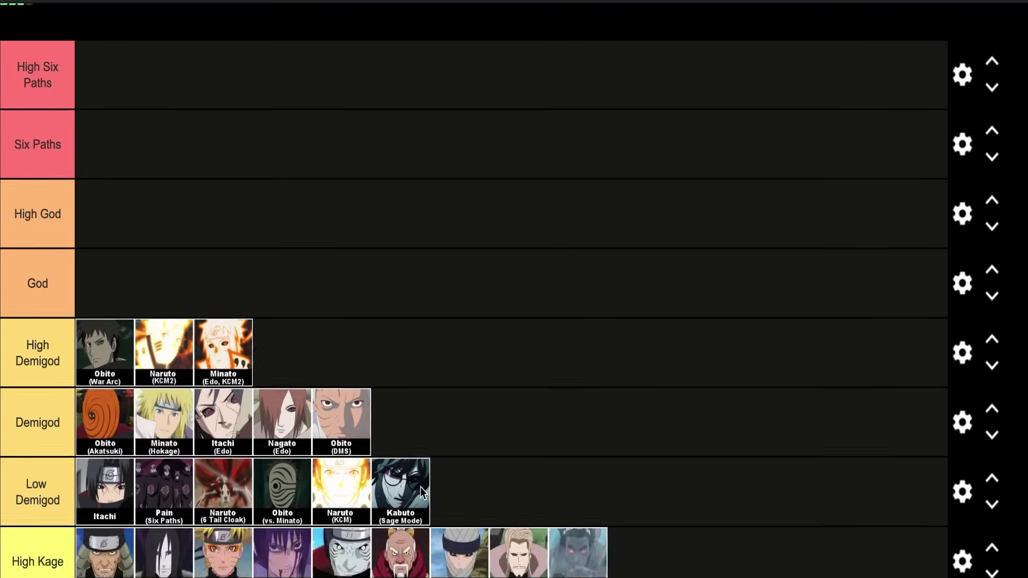
pyautogui.scroll(-7, 422, 493)
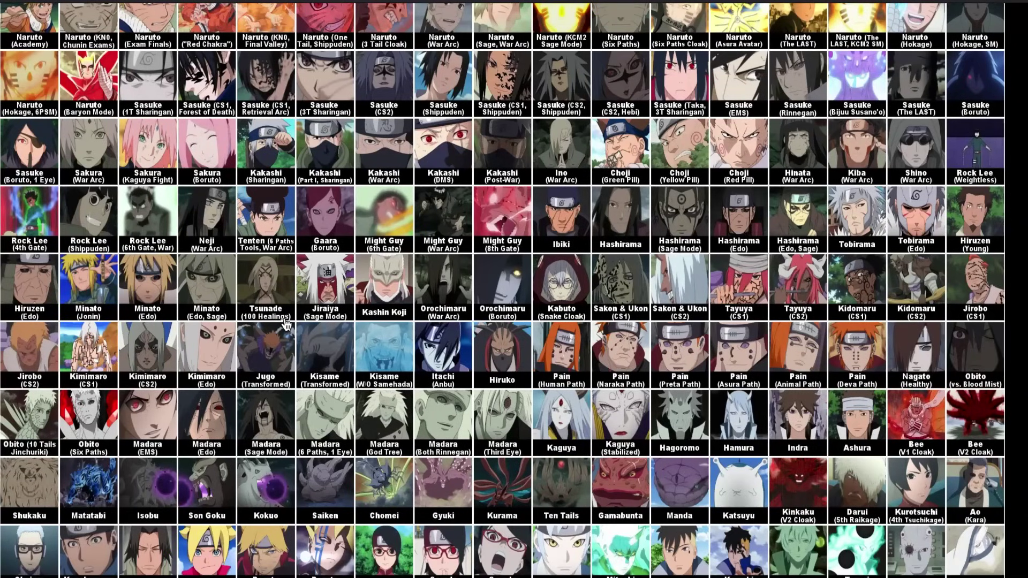
pyautogui.scroll(2, 295, 460)
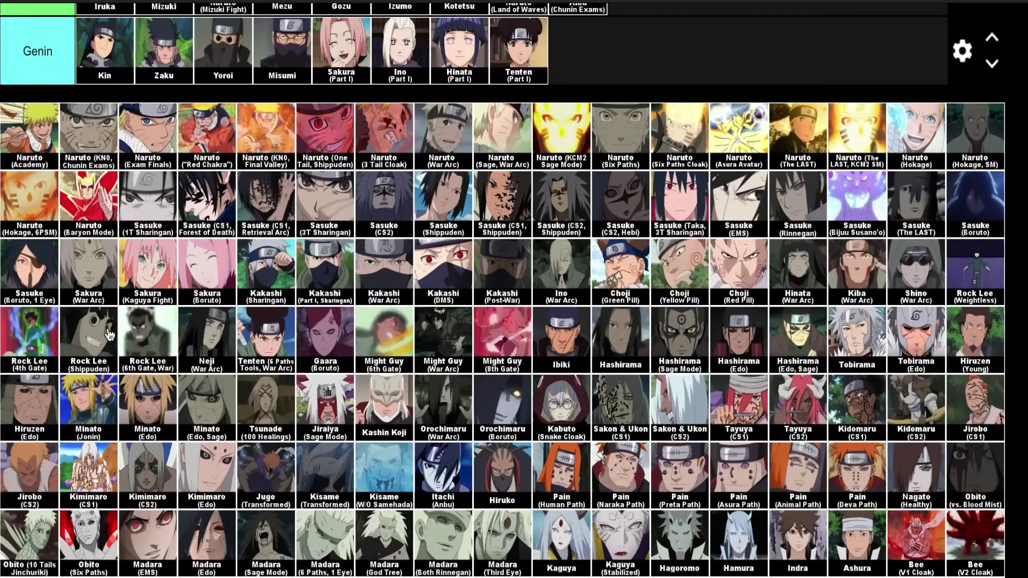
pyautogui.moveTo(91, 277); pyautogui.dragTo(423, 327)
pyautogui.scroll(9, 97, 278)
pyautogui.scroll(15, 112, 327)
pyautogui.scroll(-6, 179, 465)
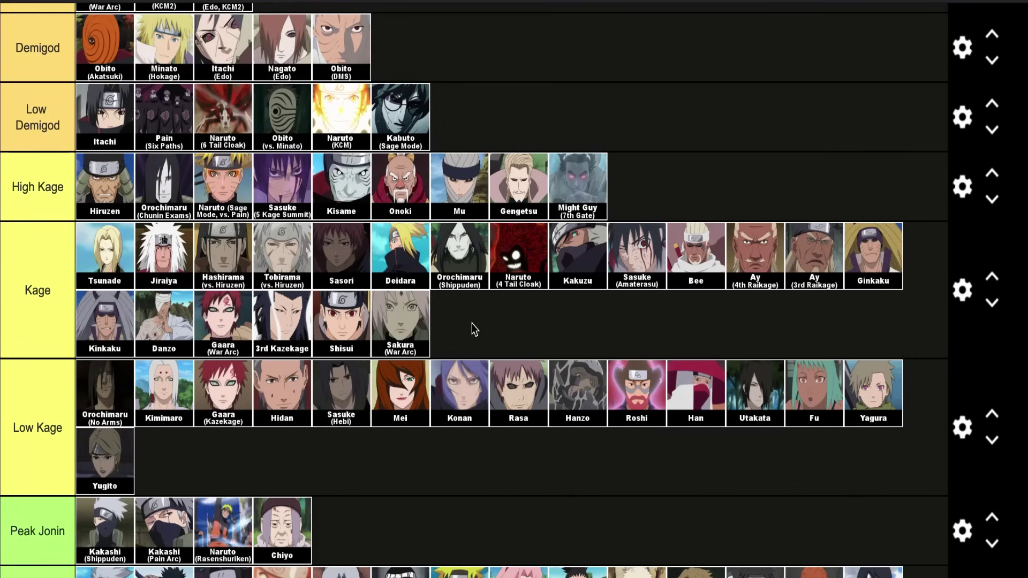
pyautogui.scroll(8, 471, 324)
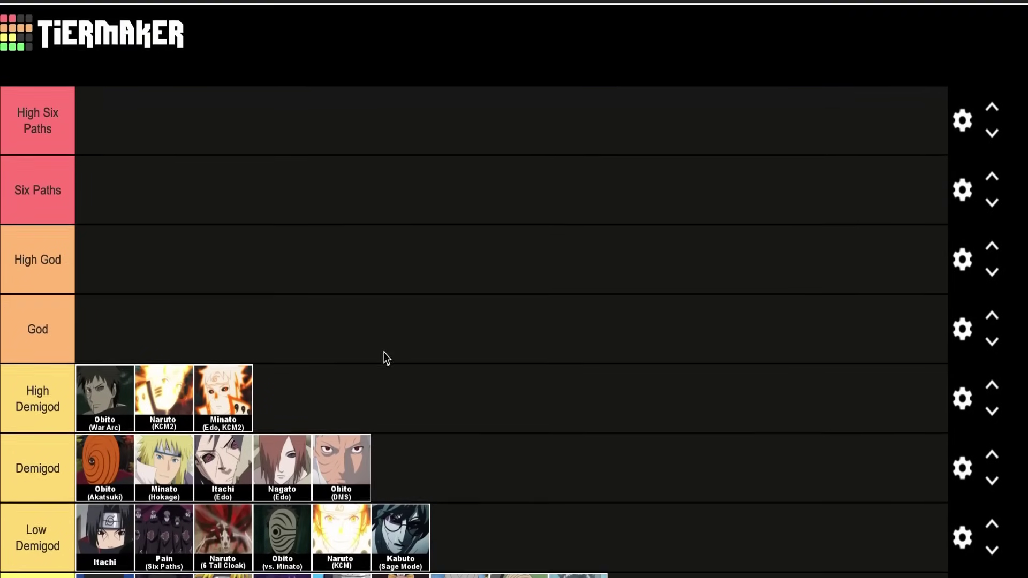
# Review the Kage tier placements, including Sakura (War Arc), against the Demigod tiers above and the Low Kage and Jonin tiers below
pyautogui.scroll(-6, 179, 330)
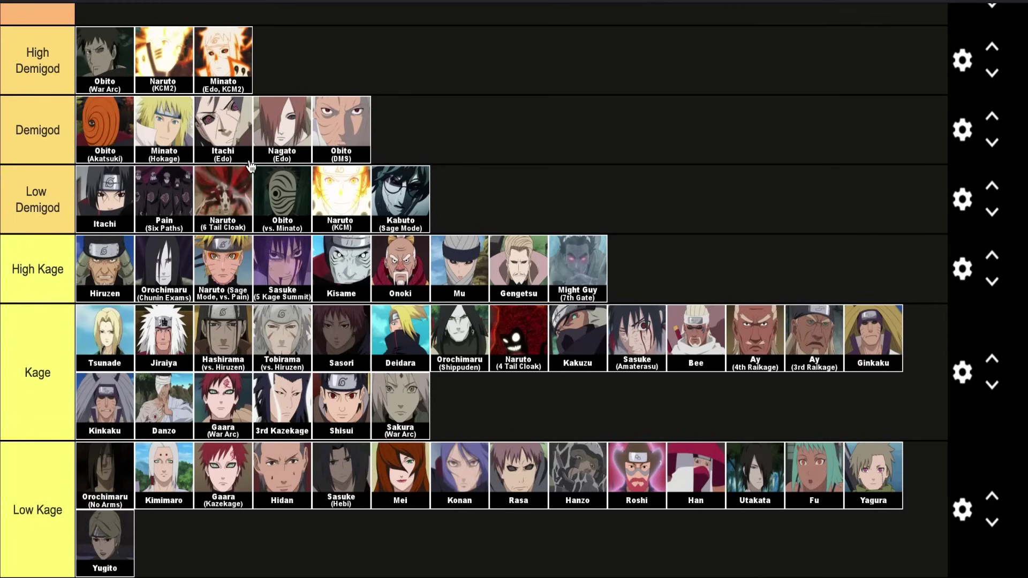
pyautogui.scroll(3, 250, 167)
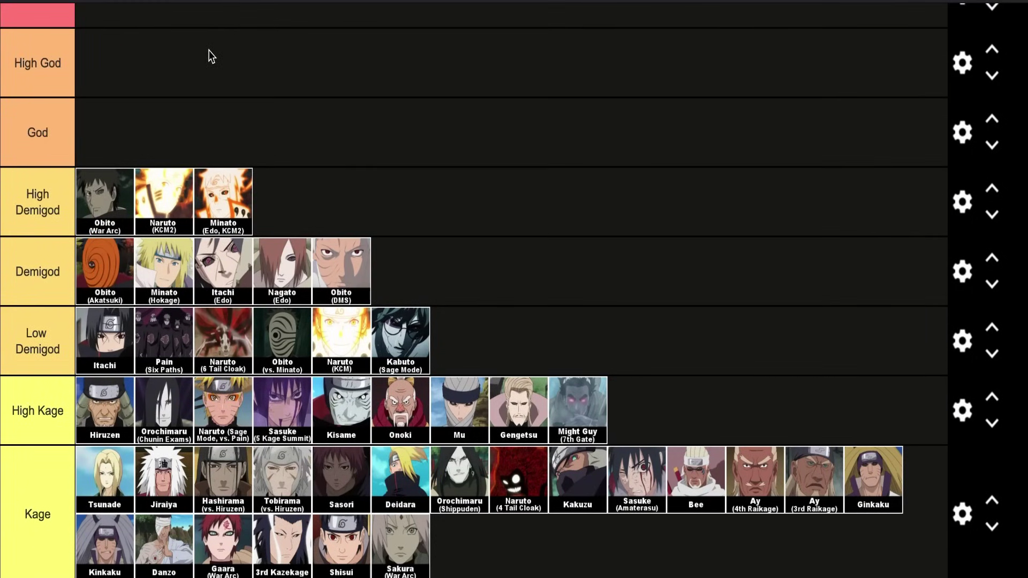
pyautogui.scroll(-3, 211, 53)
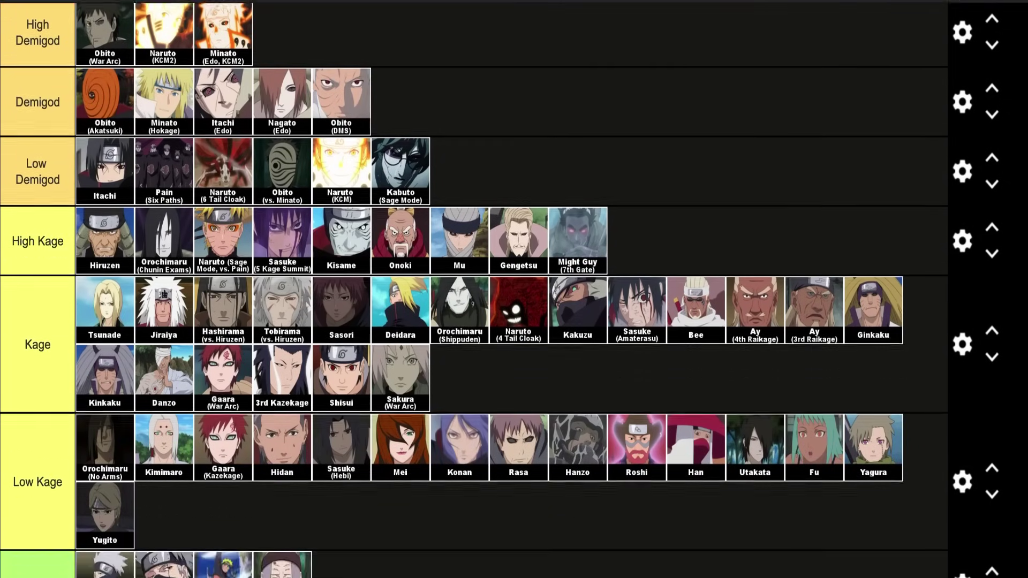
pyautogui.scroll(-4, 230, 316)
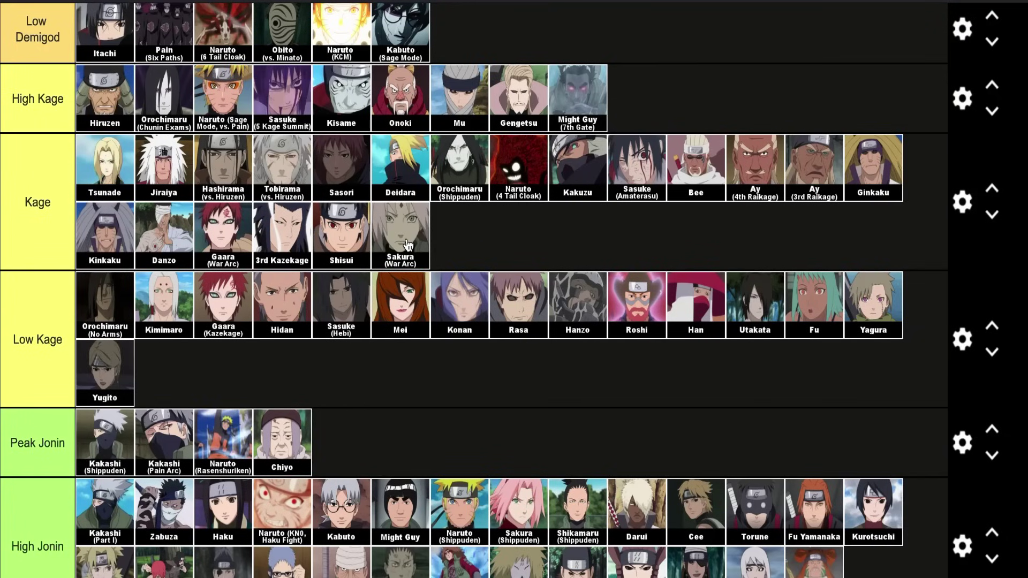
pyautogui.scroll(2, 408, 244)
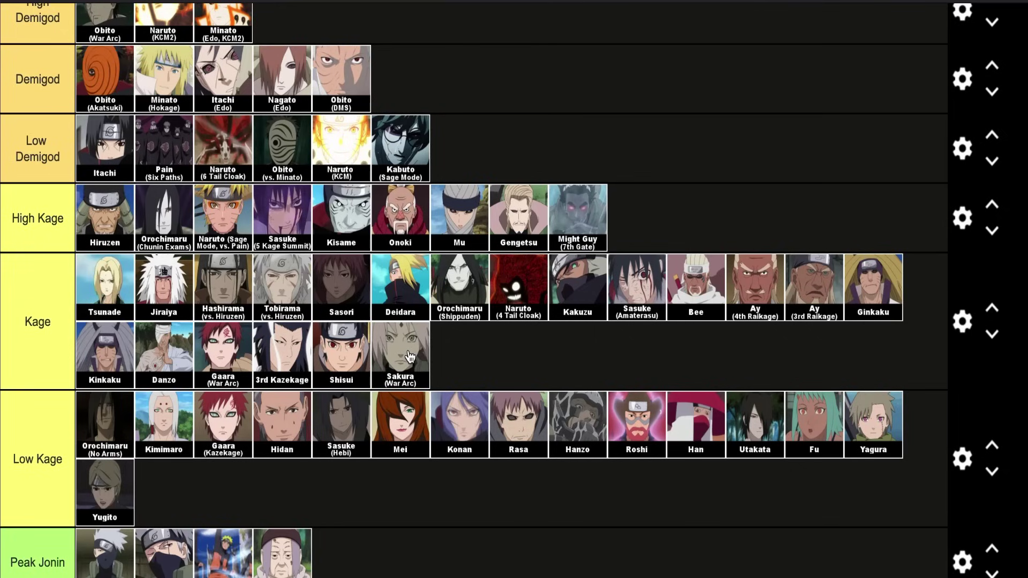
pyautogui.scroll(5, 410, 357)
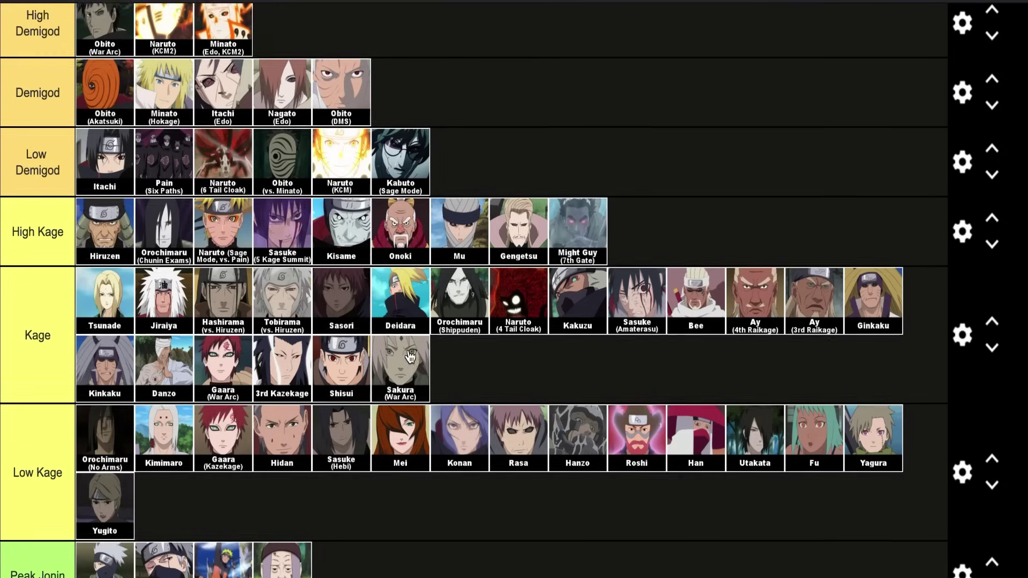
pyautogui.scroll(-6, 241, 507)
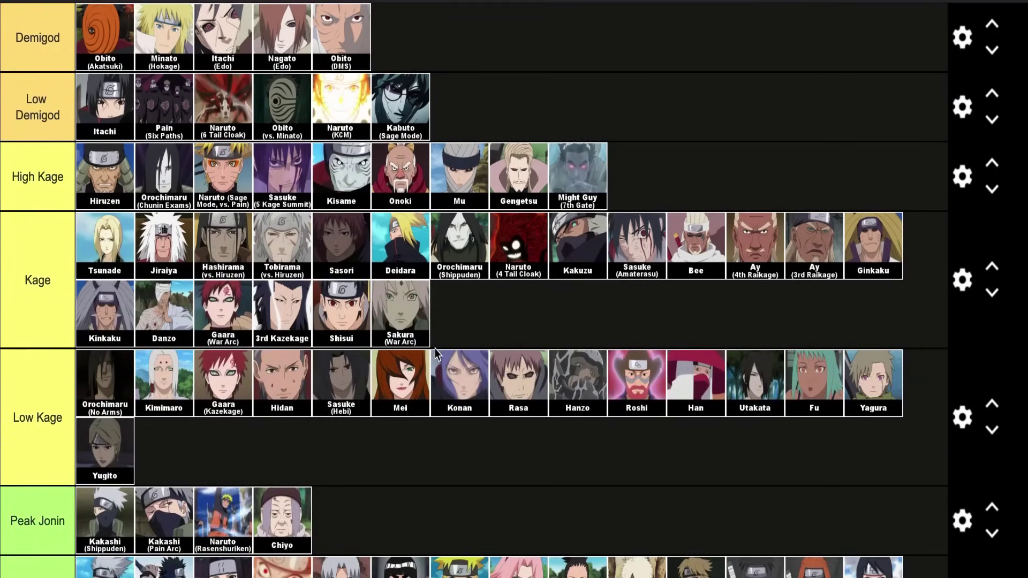
pyautogui.scroll(-5, 434, 348)
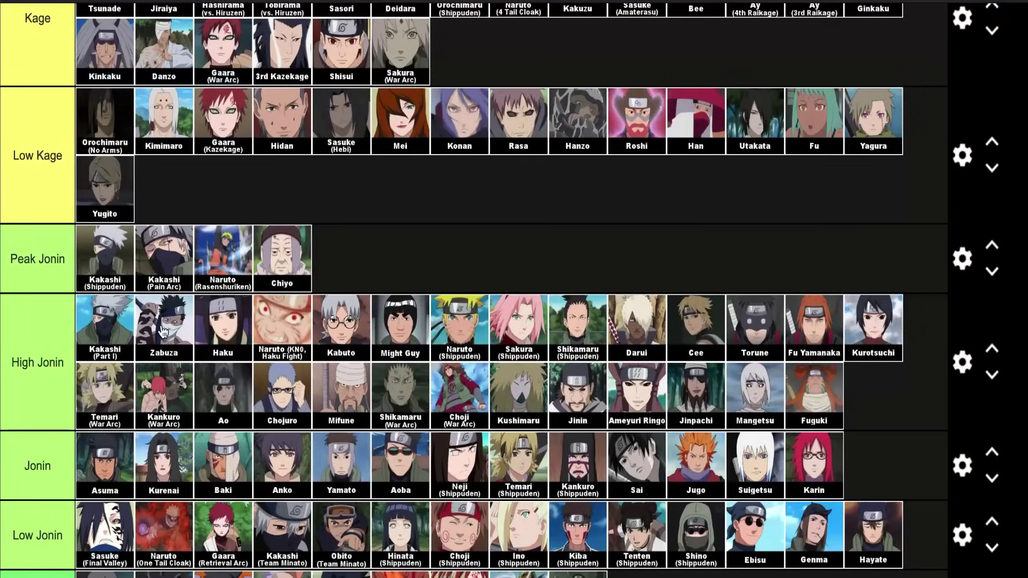
pyautogui.scroll(2, 174, 281)
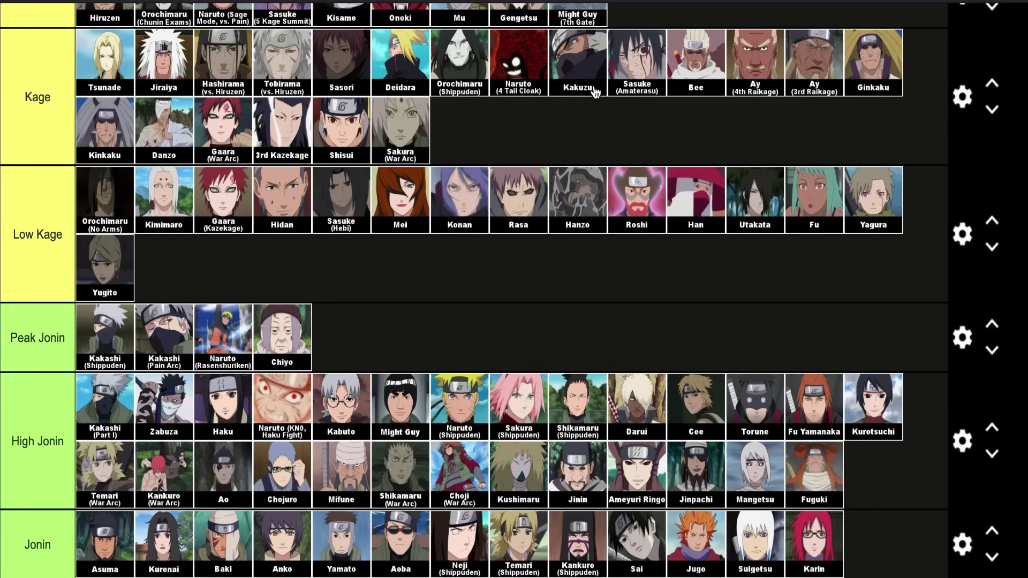
pyautogui.scroll(5, 594, 92)
pyautogui.scroll(2, 594, 92)
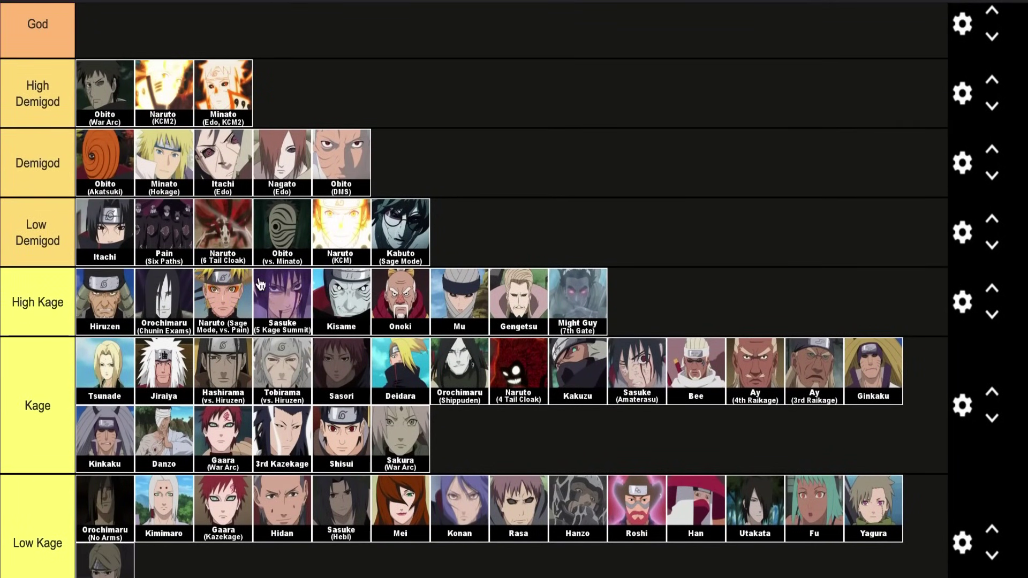
pyautogui.scroll(-7, 260, 283)
pyautogui.scroll(3, 260, 283)
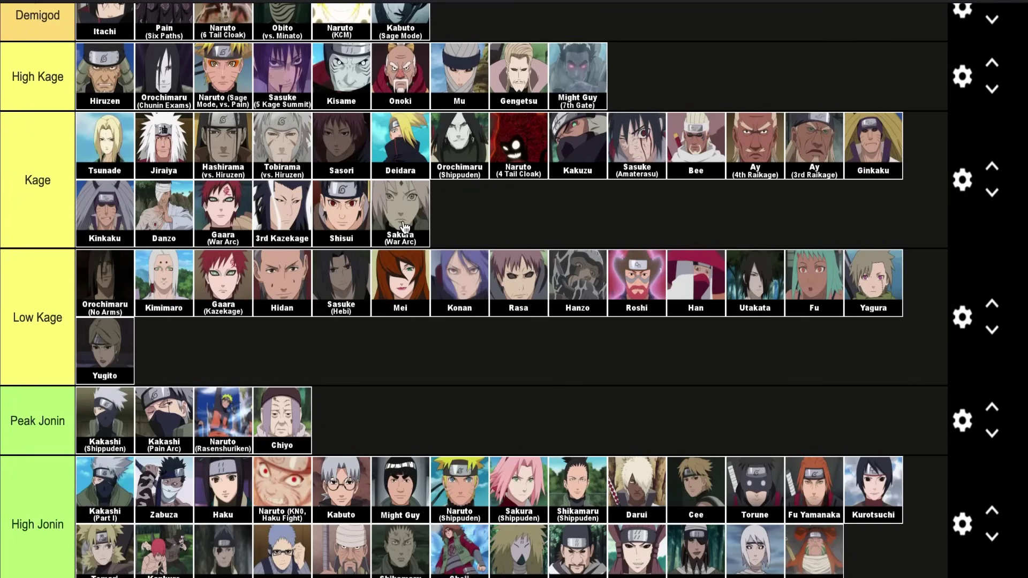
pyautogui.scroll(3, 405, 227)
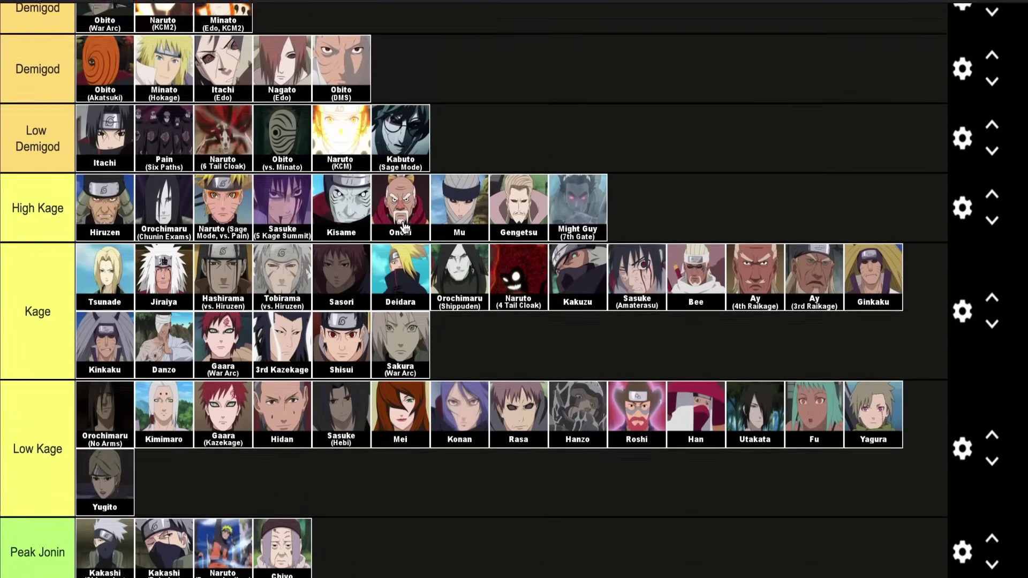
pyautogui.scroll(-2, 443, 191)
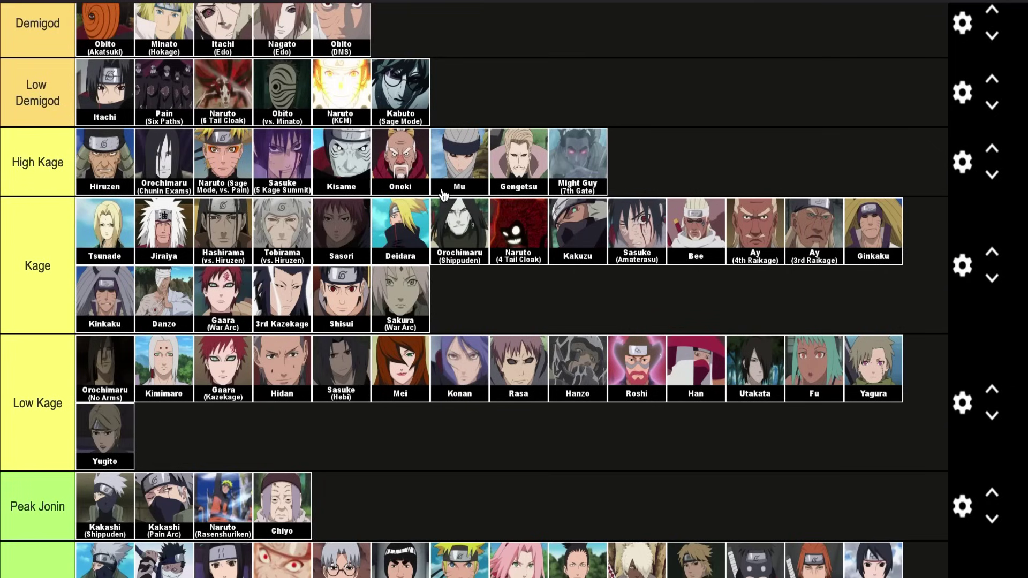
# Add Kakashi (War Arc) from the unranked pool to the end of the Kage tier, after Sakura (War Arc)
pyautogui.scroll(-20, 561, 358)
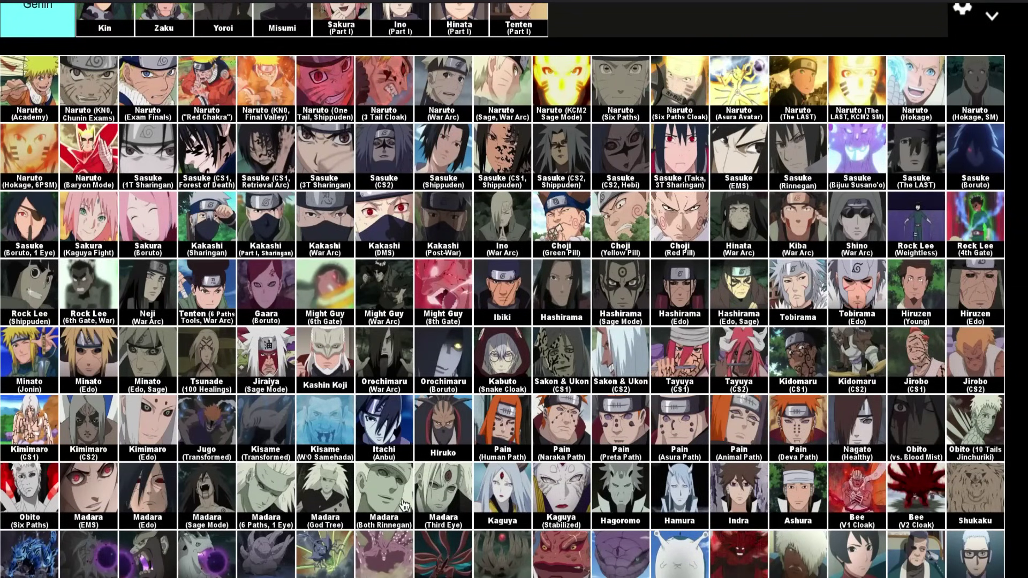
pyautogui.moveTo(349, 246); pyautogui.dragTo(565, 268)
pyautogui.scroll(10, 354, 241)
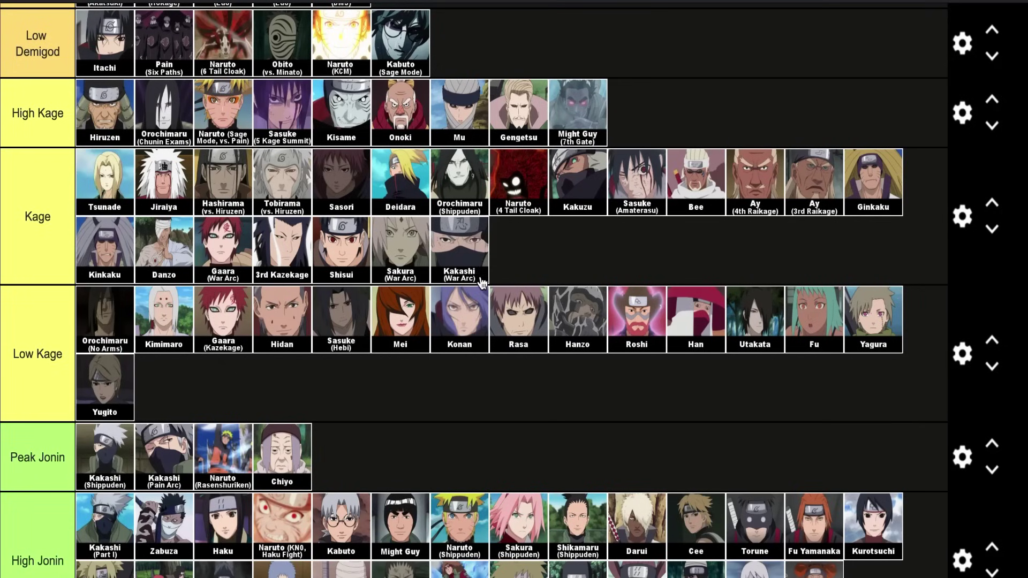
# Compare Kakashi (War Arc) in the Kage tier with the characters in the High Kage, Demigod, Low Kage and Peak Jonin tiers
pyautogui.scroll(2, 516, 264)
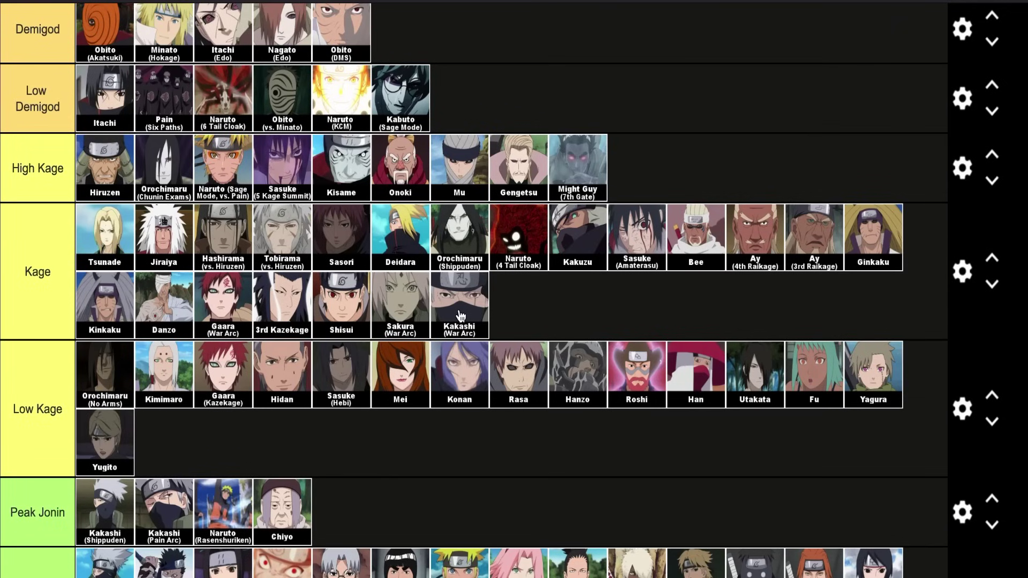
pyautogui.scroll(-1, 174, 573)
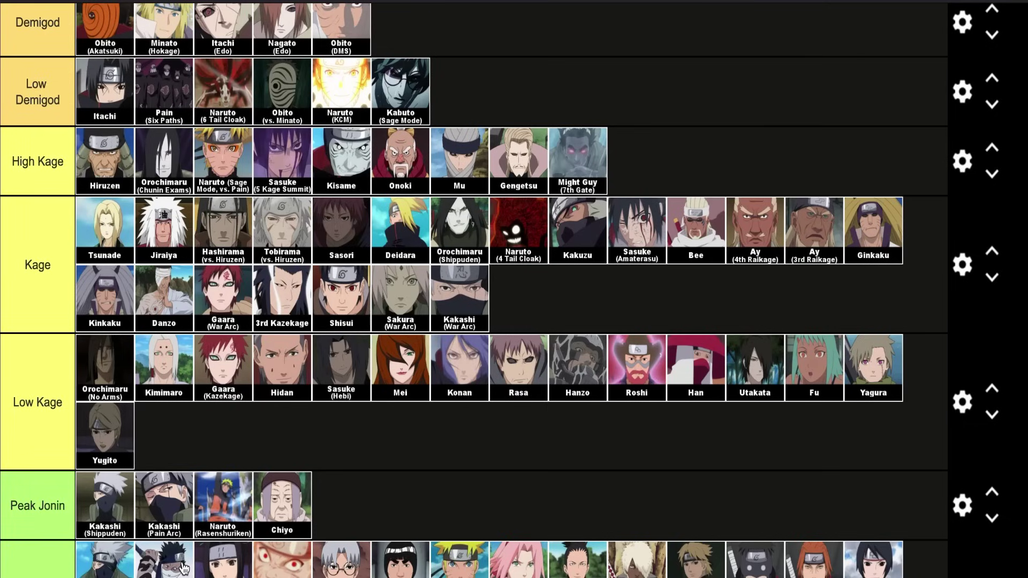
pyautogui.scroll(5, 182, 568)
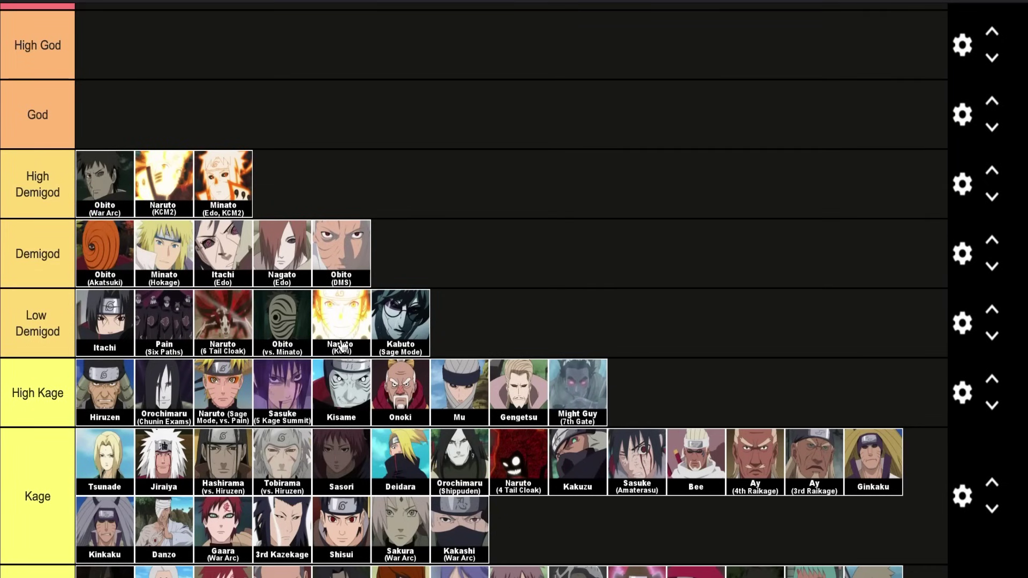
pyautogui.scroll(-3, 476, 365)
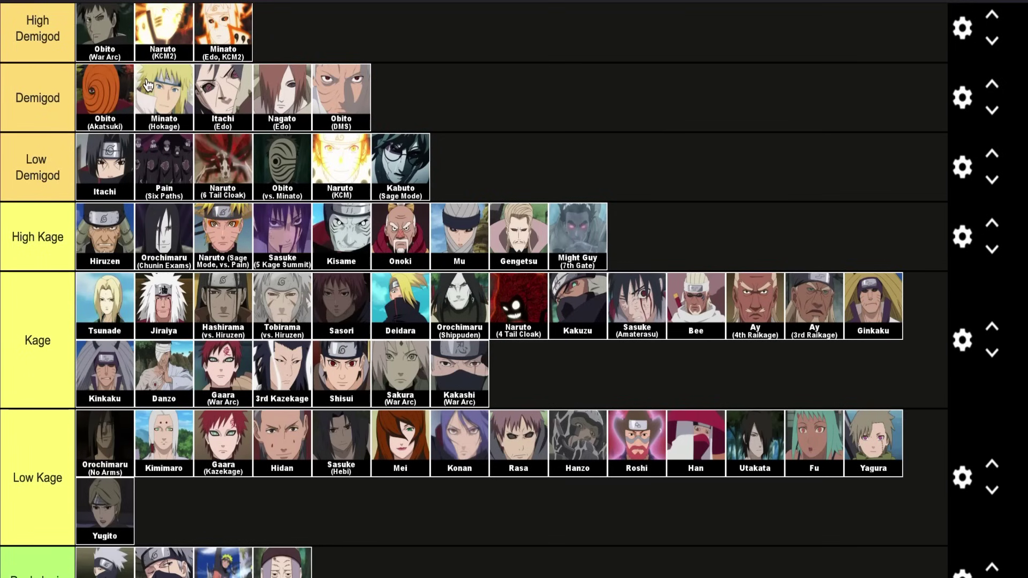
pyautogui.scroll(1, 148, 85)
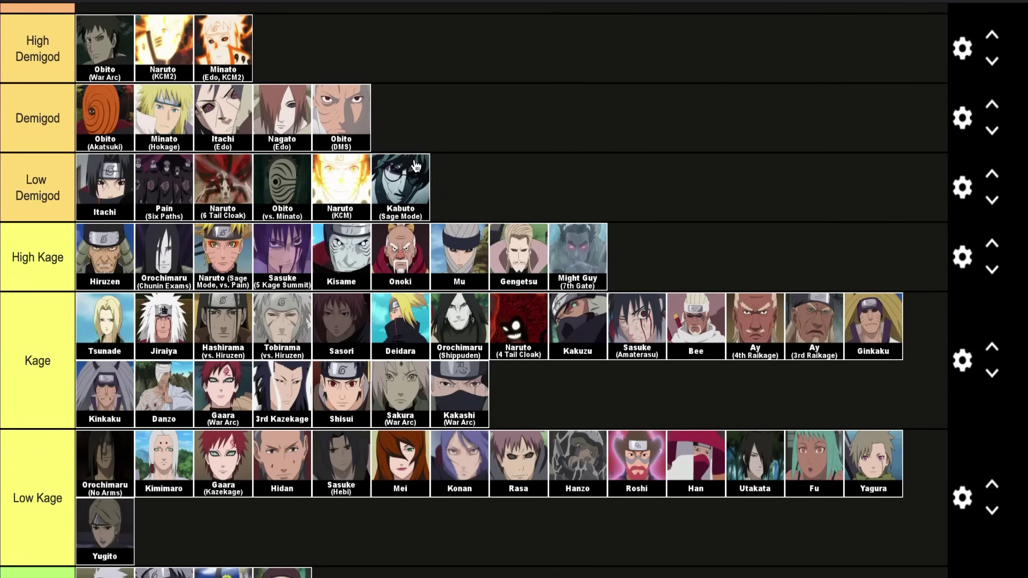
pyautogui.scroll(1, 193, 150)
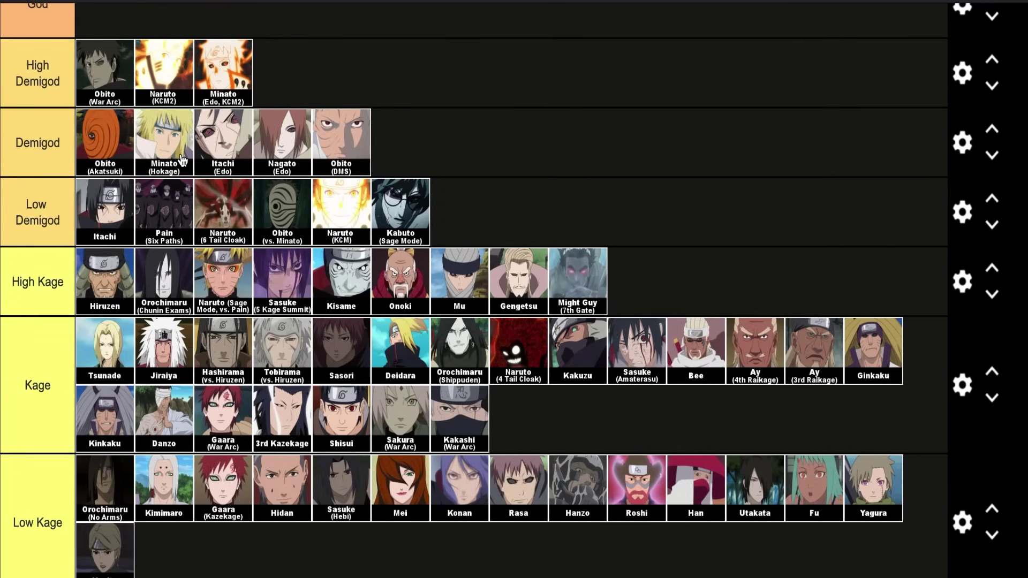
pyautogui.scroll(-2, 190, 254)
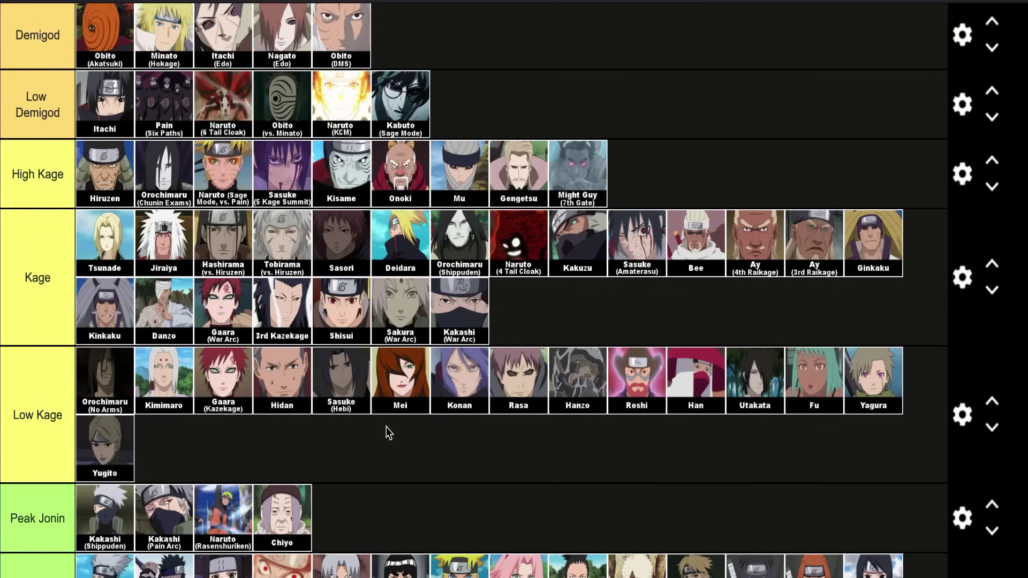
pyautogui.scroll(7, 386, 426)
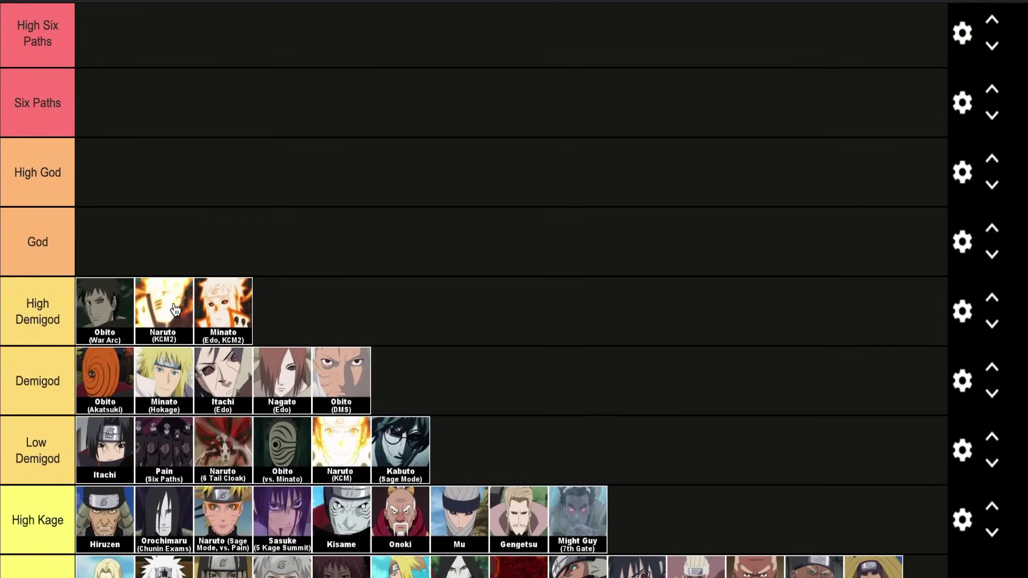
pyautogui.scroll(-2, 327, 417)
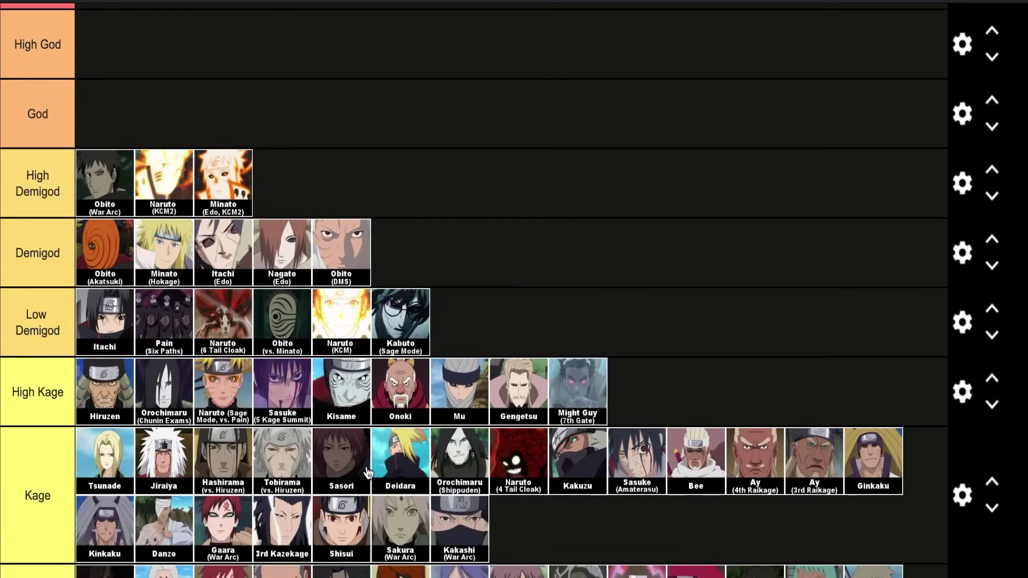
pyautogui.scroll(-3, 368, 471)
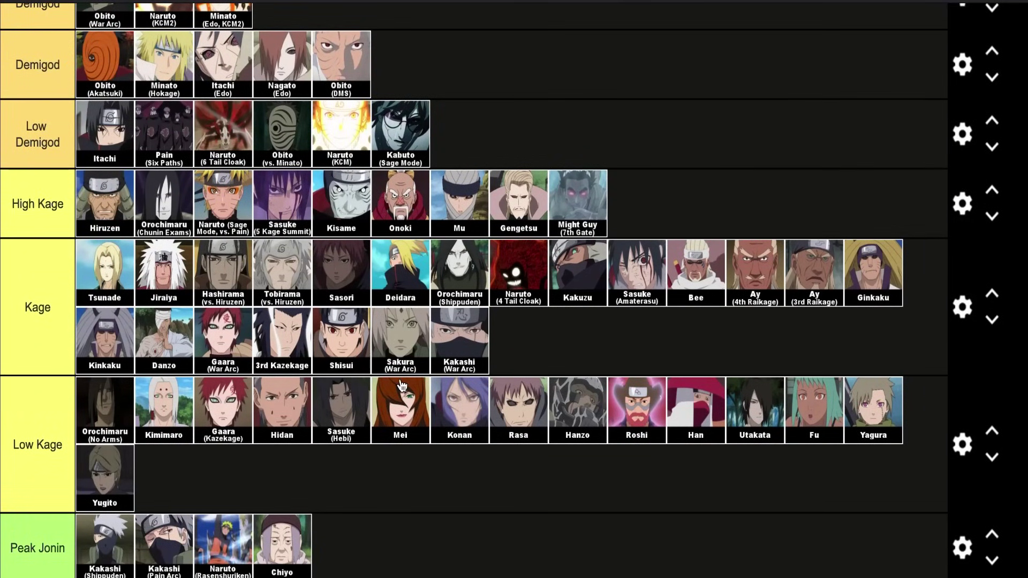
pyautogui.scroll(-2, 321, 293)
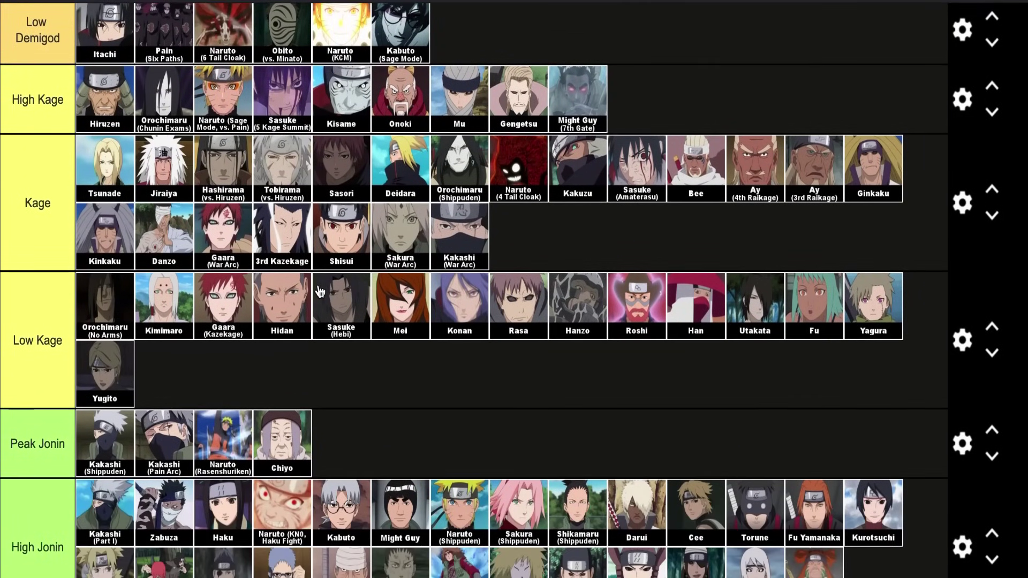
pyautogui.scroll(-2, 251, 496)
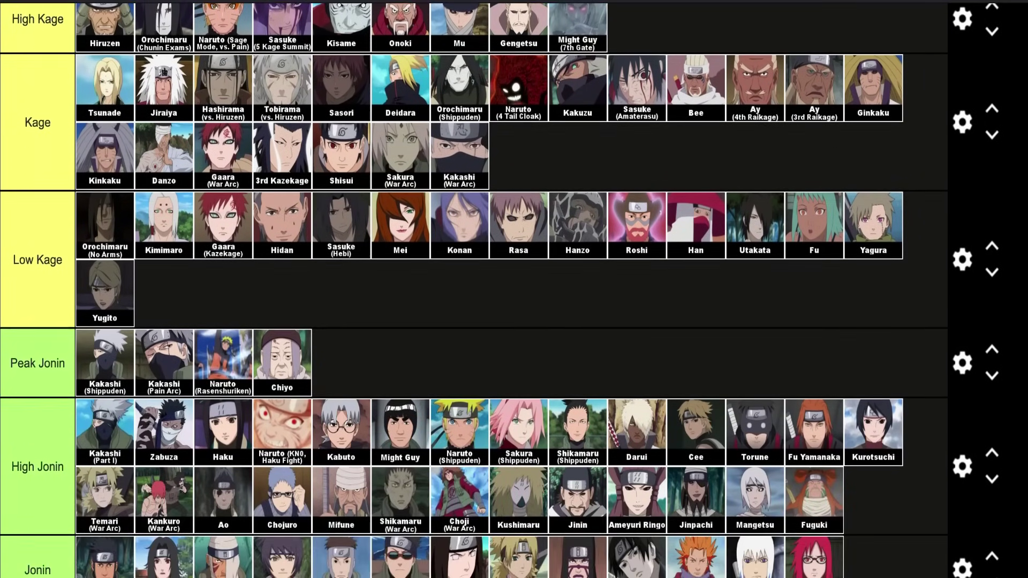
pyautogui.scroll(3, 473, 290)
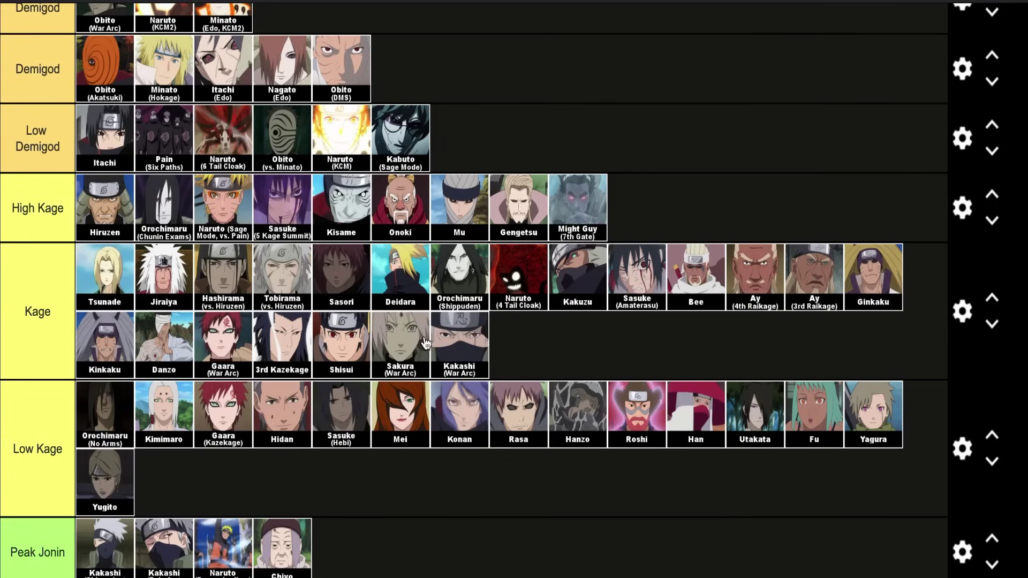
pyautogui.scroll(3, 364, 321)
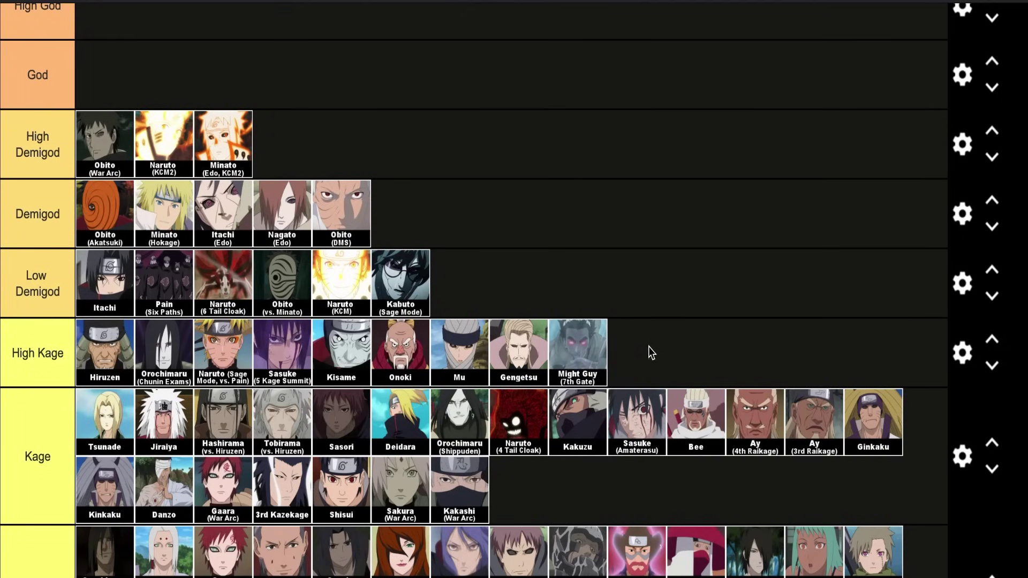
# Add the standard Tobirama from the unranked pool to the end of the High Kage tier, after Might Guy (7th Gate)
pyautogui.scroll(-1, 546, 496)
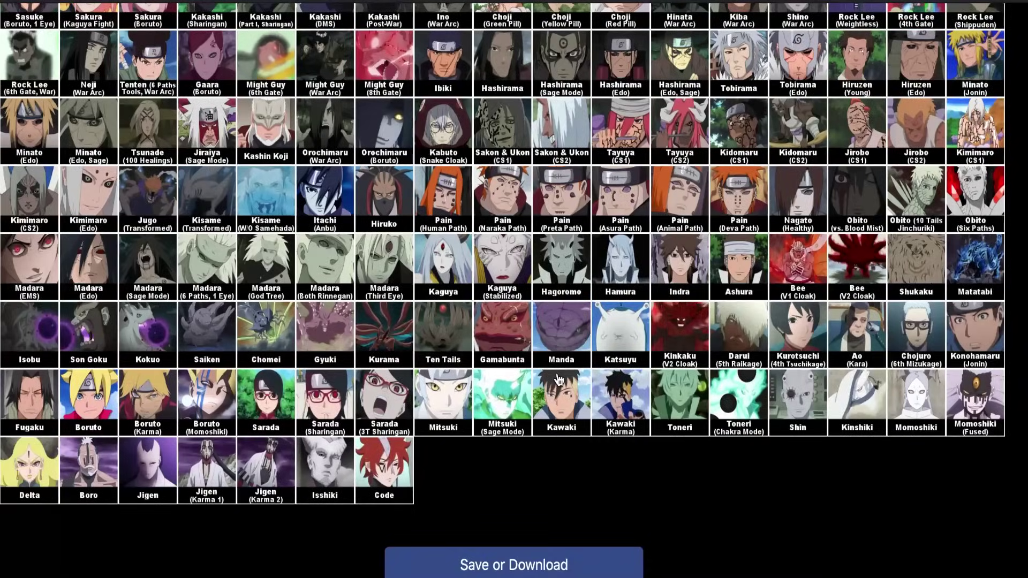
pyautogui.scroll(15, 558, 379)
pyautogui.scroll(-10, 558, 379)
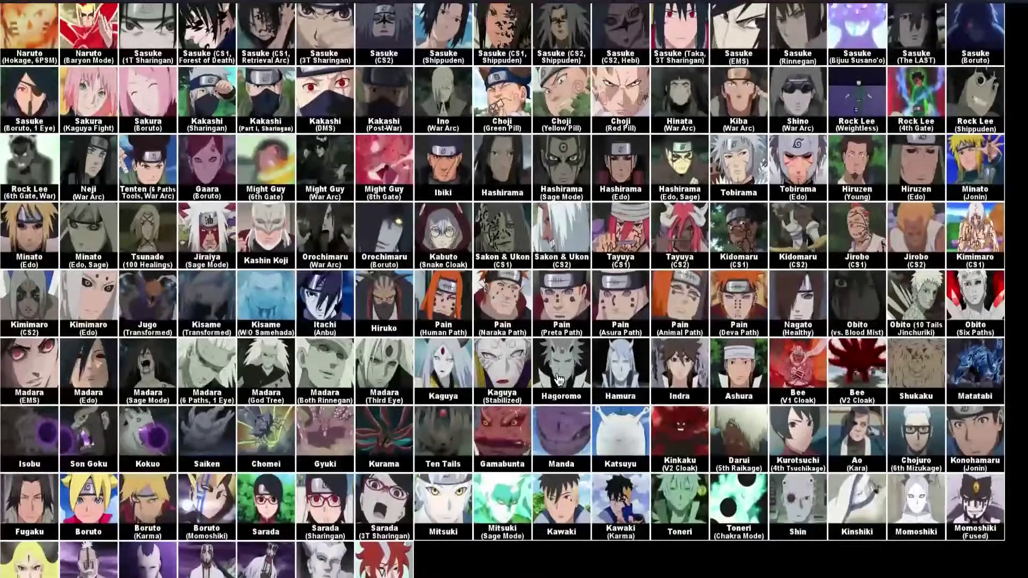
pyautogui.scroll(-3, 558, 379)
pyautogui.scroll(4, 749, 218)
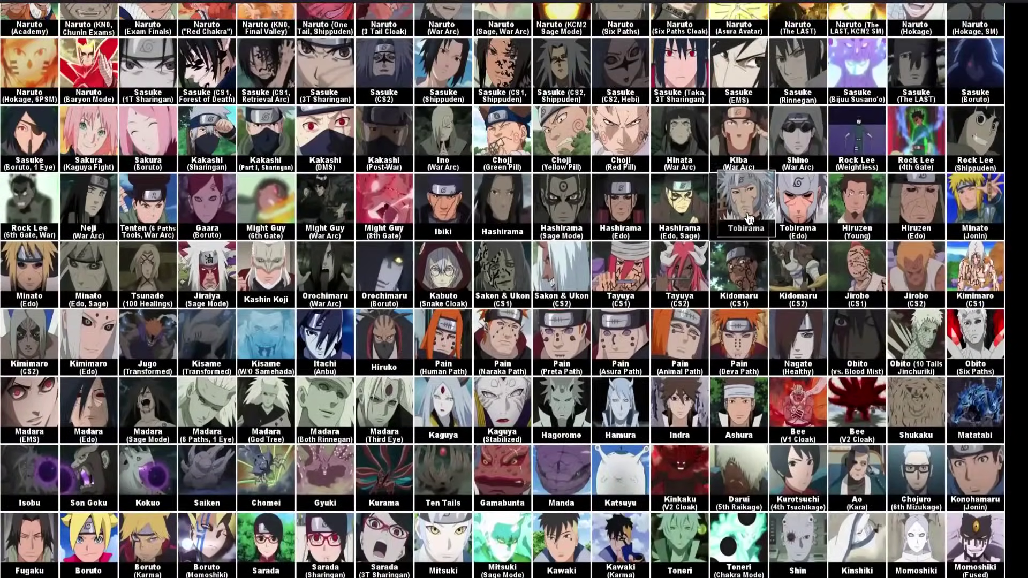
pyautogui.scroll(20, 748, 219)
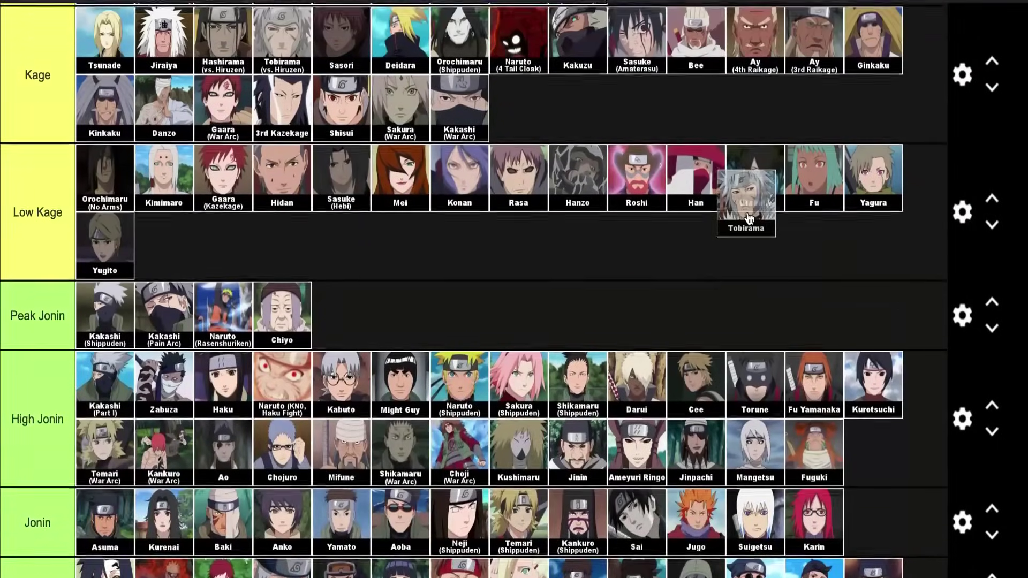
pyautogui.scroll(5, 748, 219)
pyautogui.moveTo(749, 218)
pyautogui.mouseDown()
pyautogui.moveTo(733, 206)
pyautogui.moveTo(763, 213)
pyautogui.mouseUp()
pyautogui.scroll(-2, 763, 213)
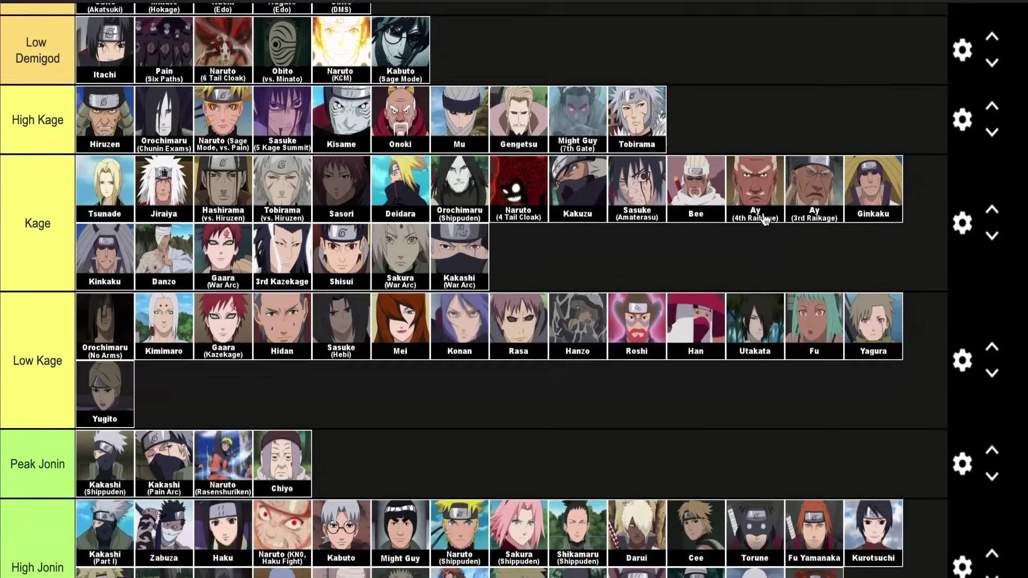
pyautogui.scroll(-15, 765, 219)
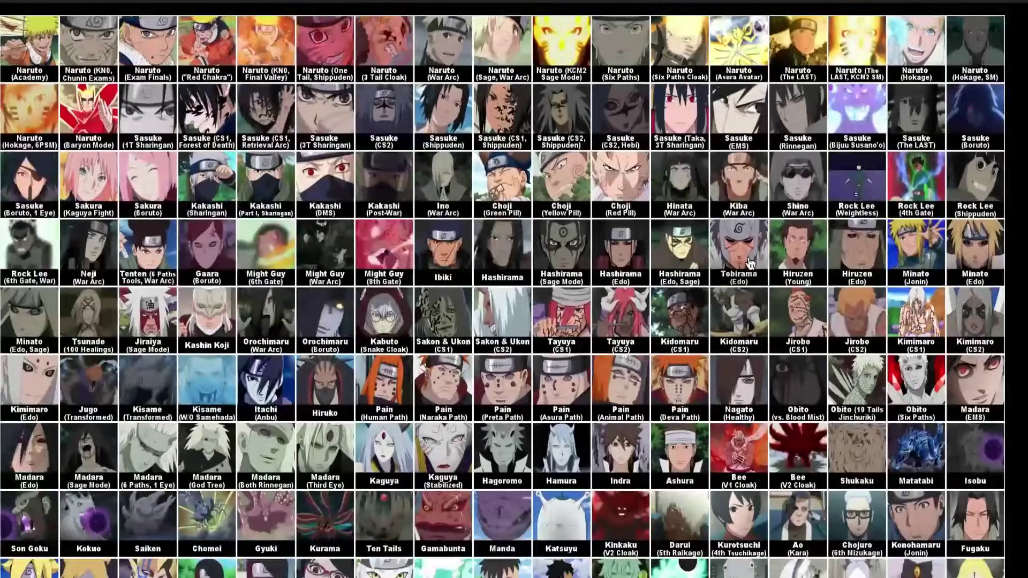
# Add Tobirama (Edo) from the unranked pool to the end of the High Kage tier, after the standard Tobirama
pyautogui.moveTo(749, 262); pyautogui.dragTo(749, 282)
pyautogui.scroll(15, 749, 265)
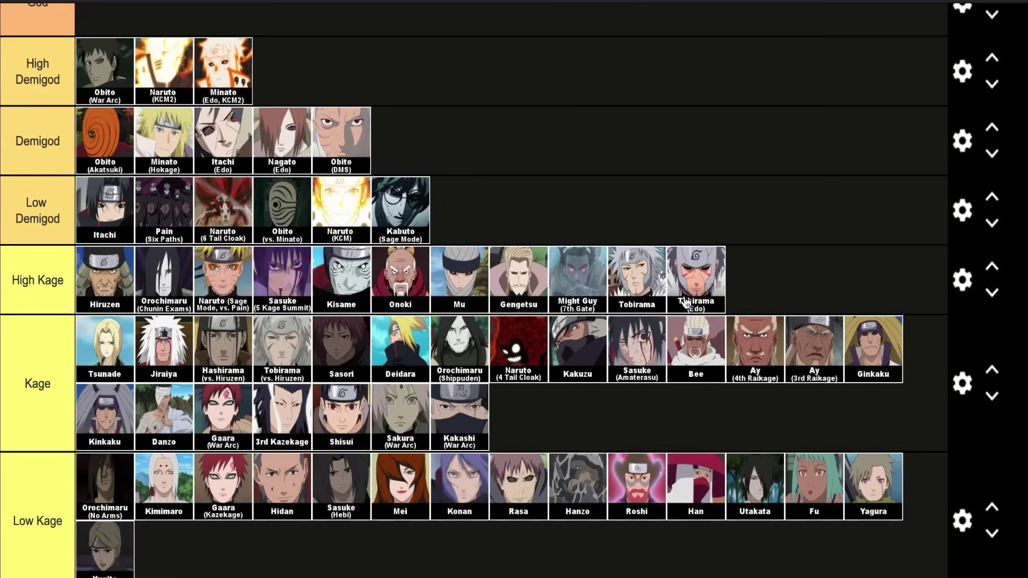
pyautogui.moveTo(696, 289)
pyautogui.mouseDown()
pyautogui.moveTo(696, 226)
pyautogui.moveTo(700, 290)
pyautogui.mouseUp()
pyautogui.scroll(1, 459, 201)
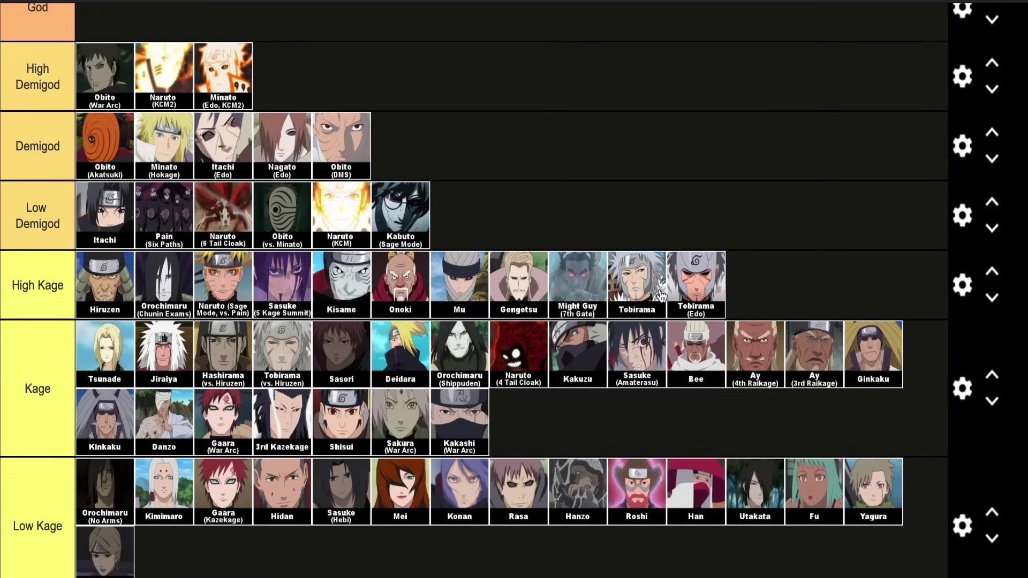
# Compare the High Kage and Kage placements with the Demigod tiers and the God and Six Paths tiers above them
pyautogui.scroll(1, 374, 375)
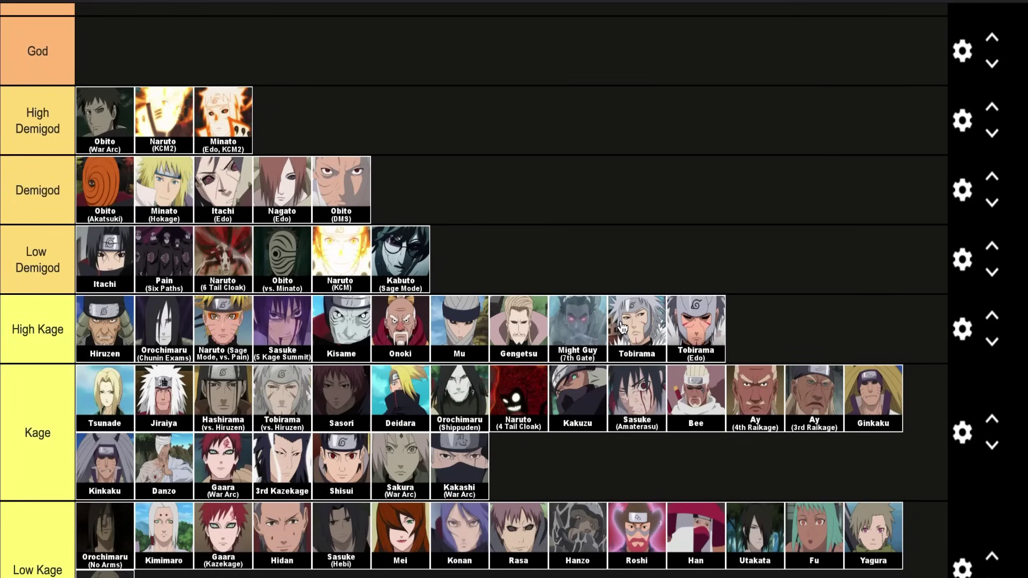
pyautogui.scroll(1, 542, 255)
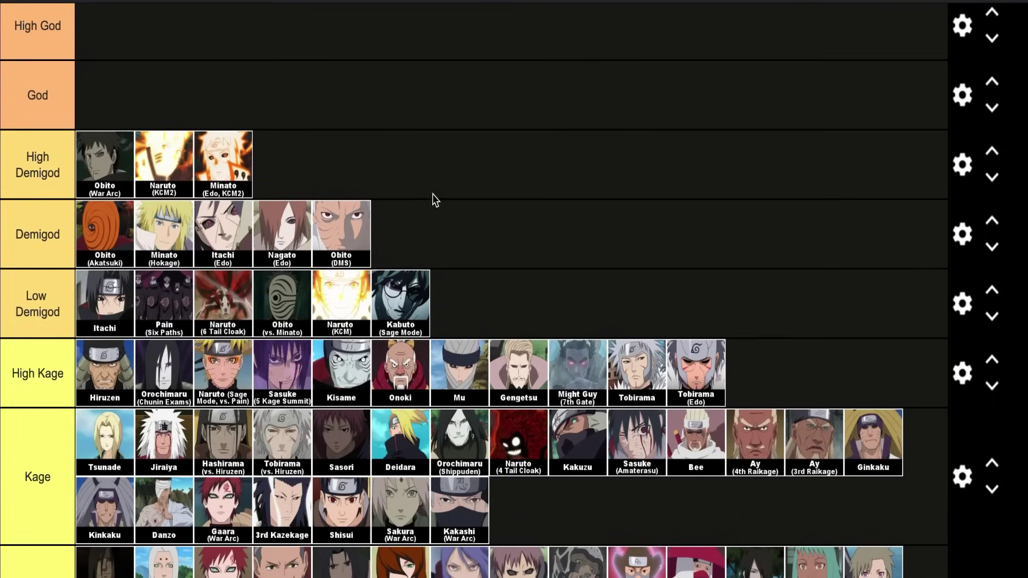
pyautogui.scroll(5, 401, 229)
pyautogui.scroll(-3, 392, 250)
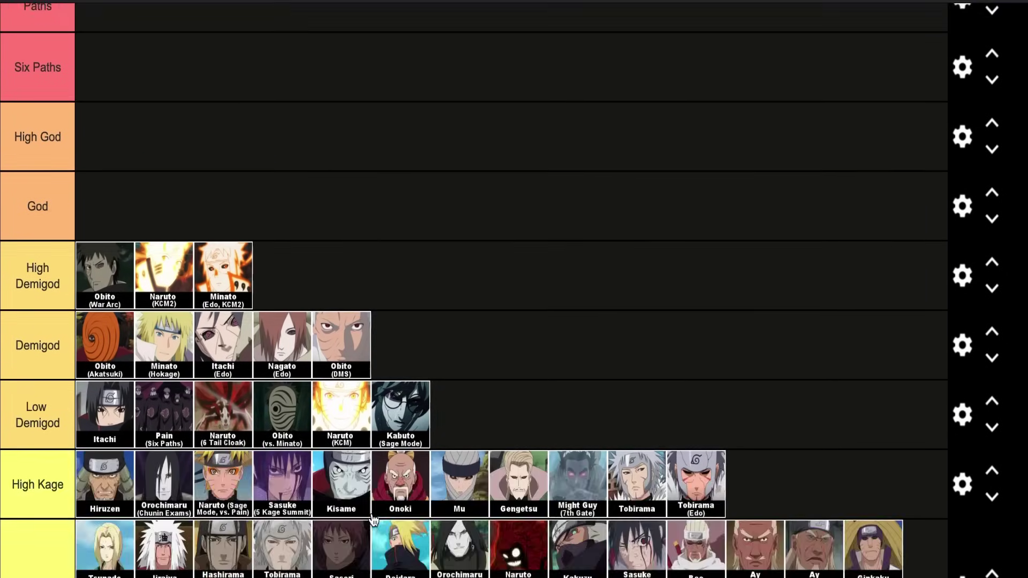
pyautogui.scroll(-8, 373, 519)
pyautogui.scroll(8, 372, 513)
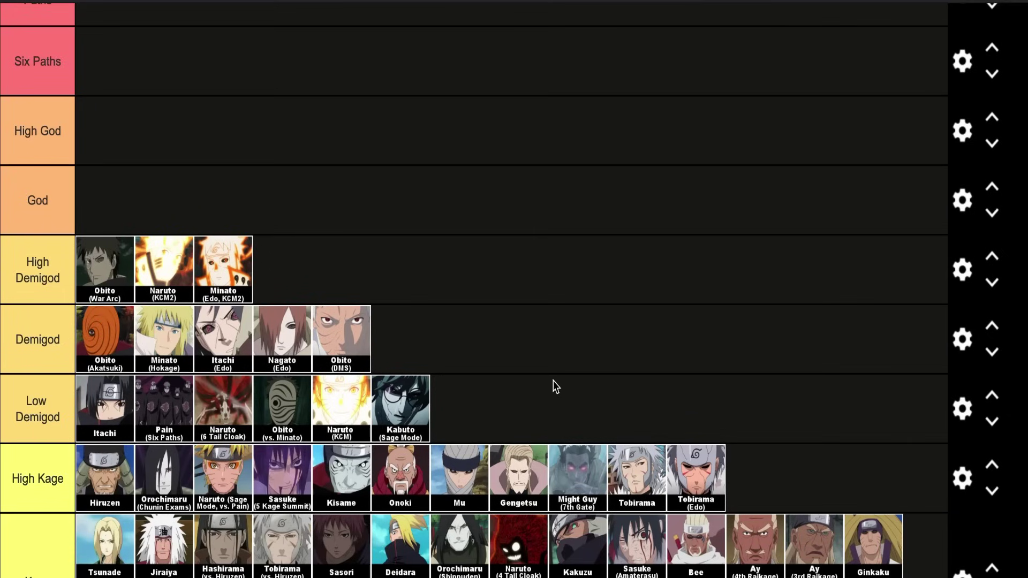
pyautogui.scroll(3, 555, 386)
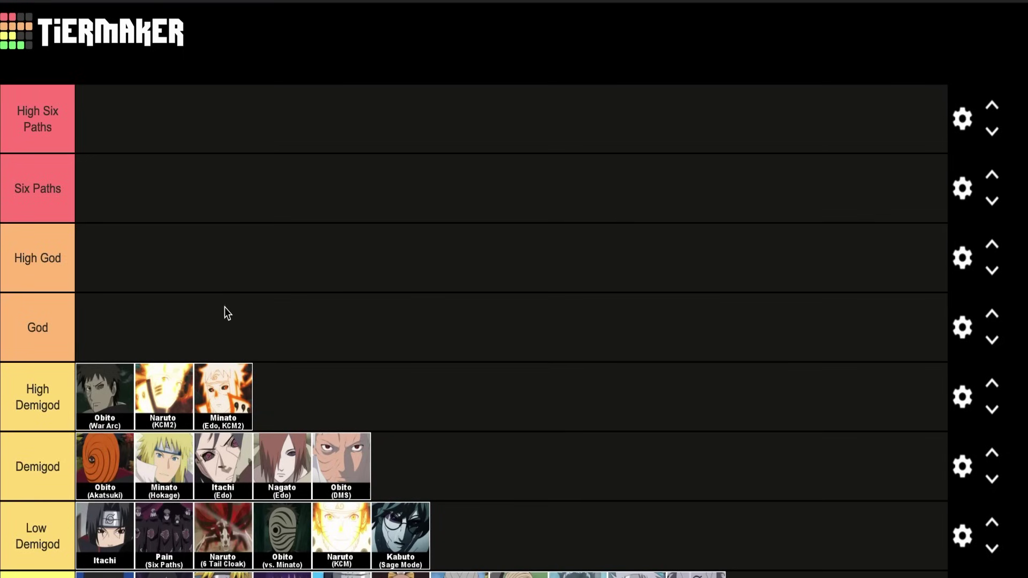
# Add Naruto (KCM2 Sage Mode) from the unranked pool to the God tier as its first entry
pyautogui.scroll(-20, 227, 307)
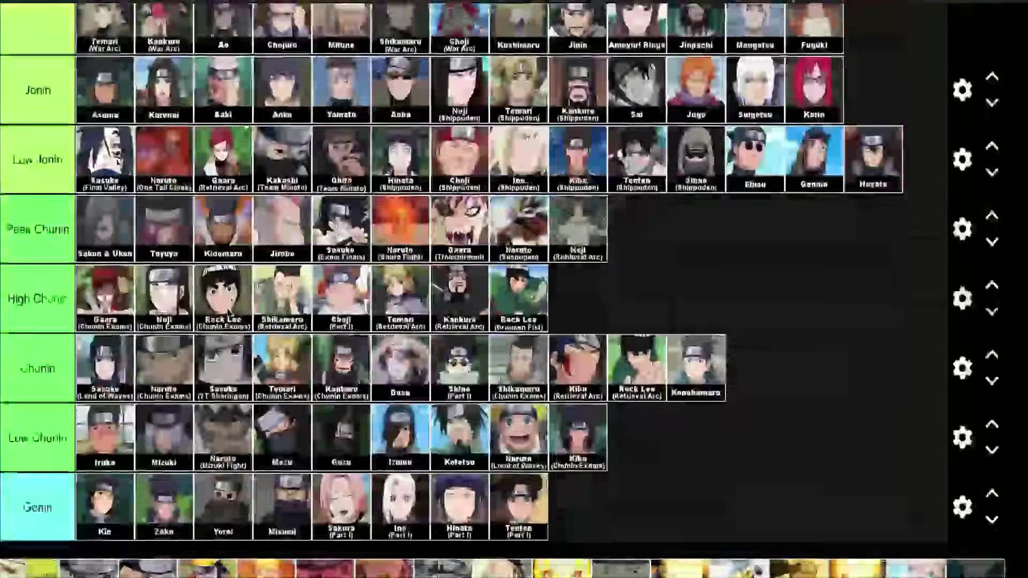
pyautogui.scroll(-15, 226, 307)
pyautogui.scroll(13, 236, 399)
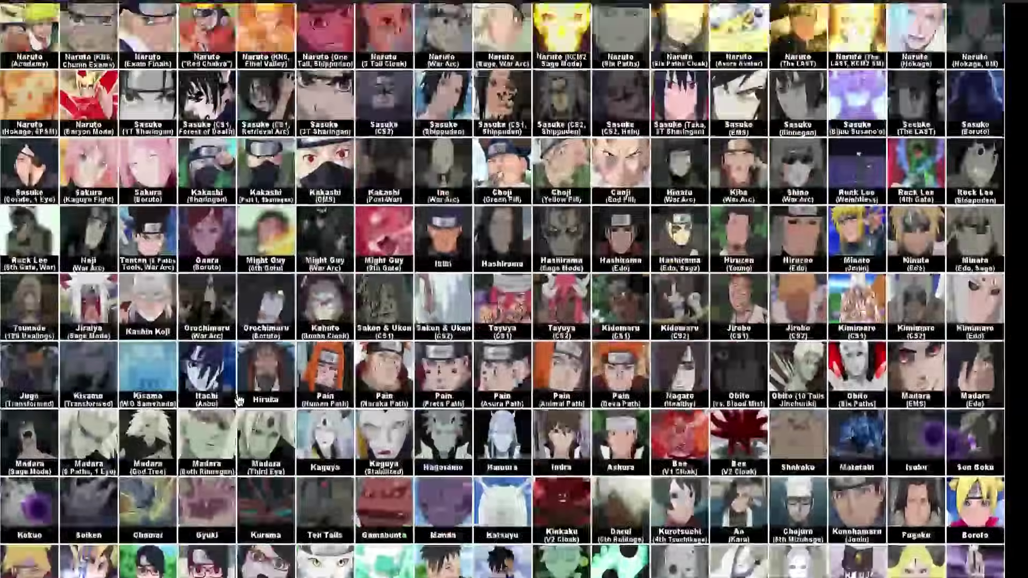
pyautogui.scroll(1, 239, 399)
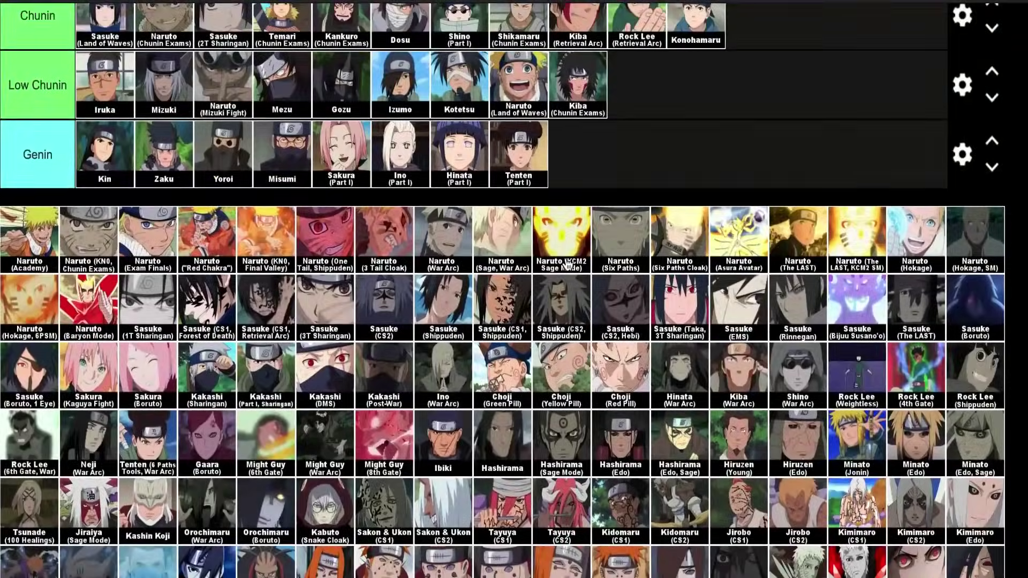
pyautogui.moveTo(568, 265); pyautogui.dragTo(143, 317)
pyautogui.scroll(20, 573, 255)
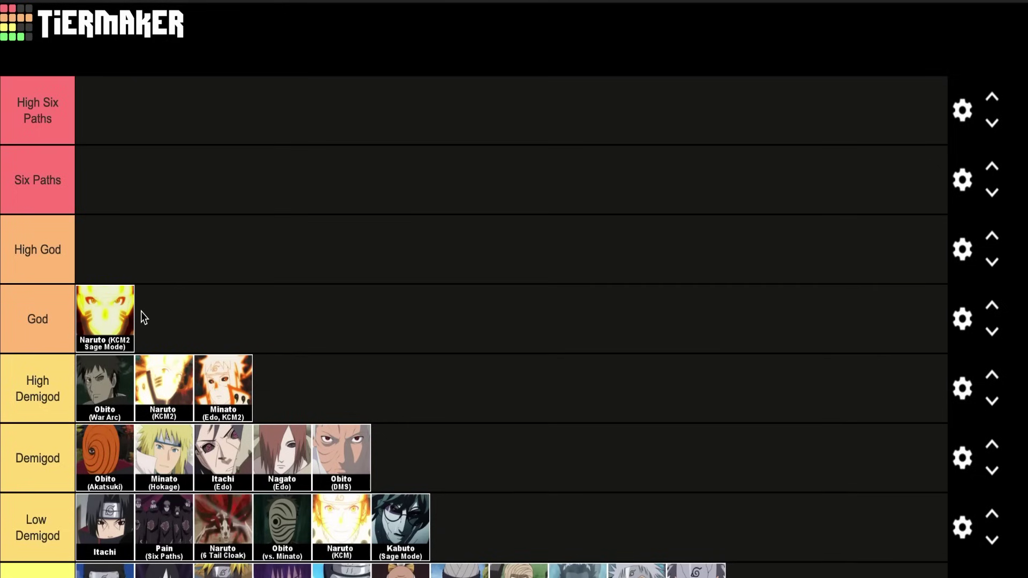
# Add Sasuke (EMS) from the unranked pool to the God tier, after Naruto (KCM2 Sage Mode)
pyautogui.scroll(-20, 140, 312)
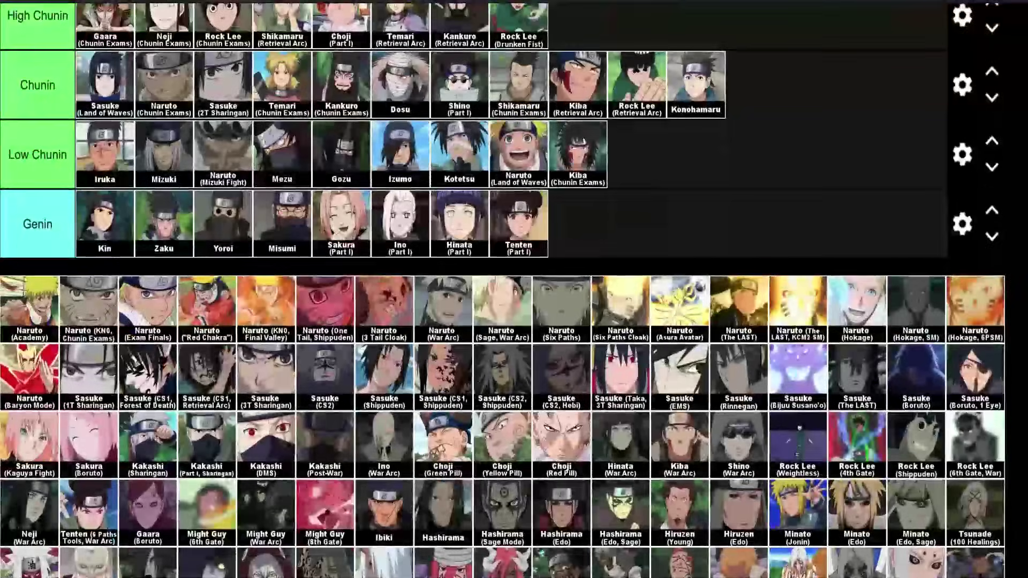
pyautogui.scroll(-1, 851, 435)
pyautogui.moveTo(693, 334); pyautogui.dragTo(527, 248)
pyautogui.scroll(20, 670, 348)
pyautogui.scroll(1, 571, 333)
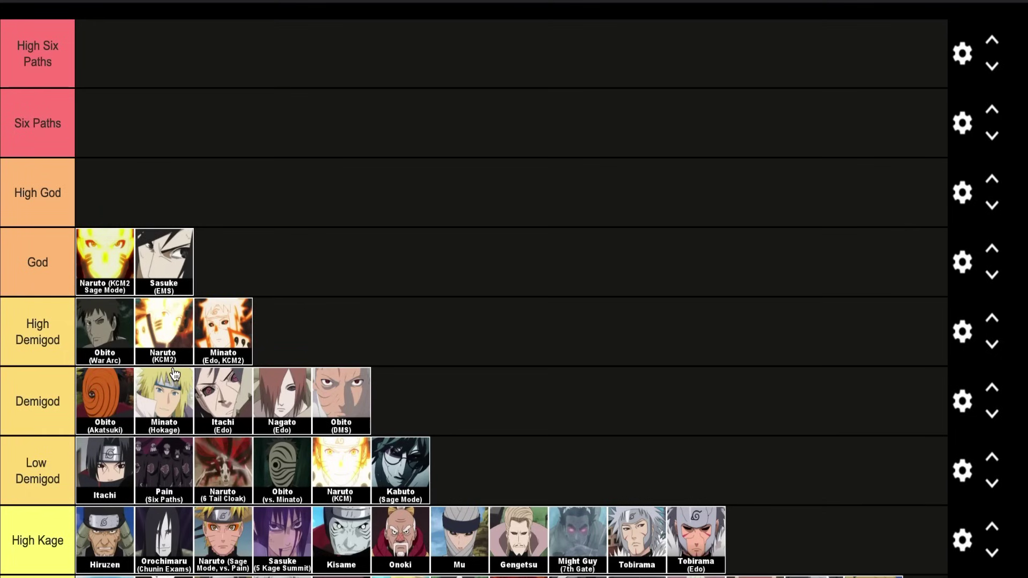
# Add Madara (Edo) from the unranked pool to the God tier, after Sasuke (EMS)
pyautogui.scroll(-18, 174, 373)
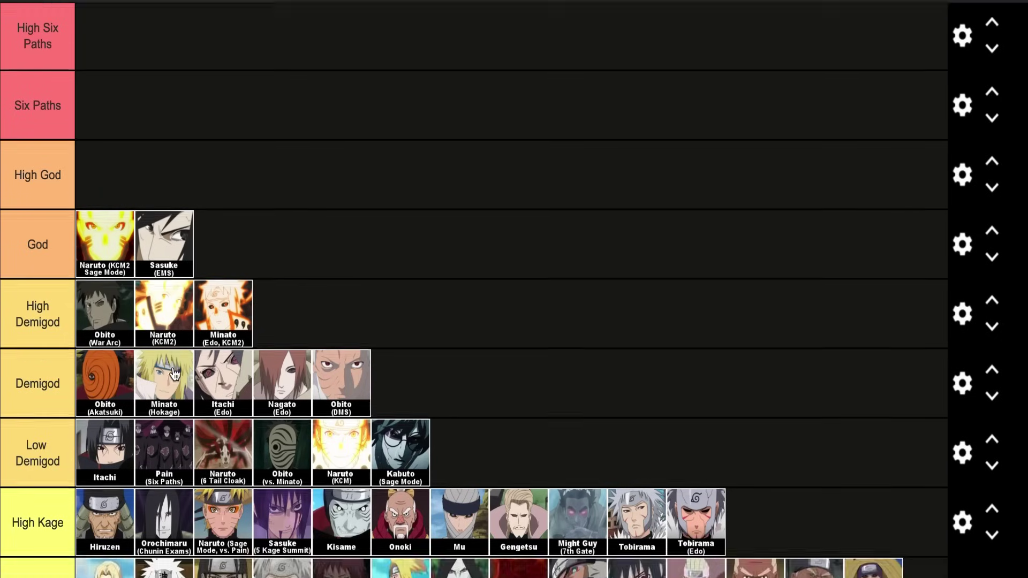
pyautogui.scroll(-4, 174, 373)
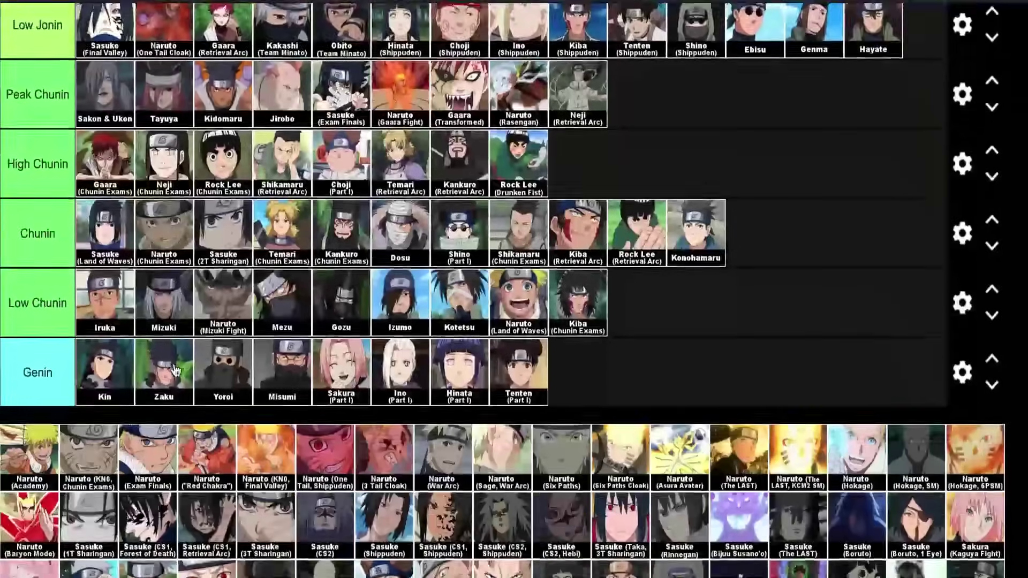
pyautogui.scroll(-4, 176, 370)
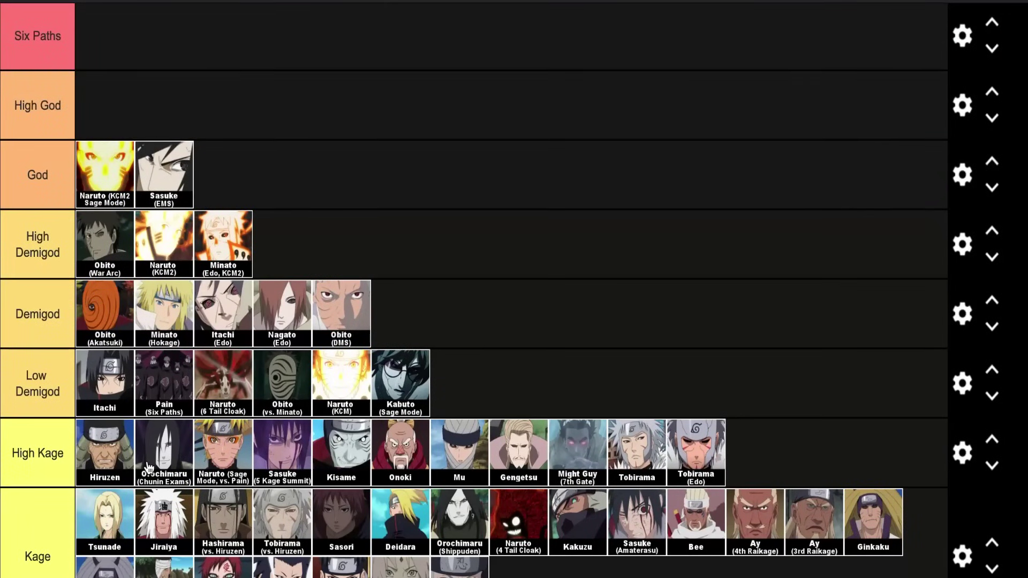
pyautogui.scroll(-20, 149, 467)
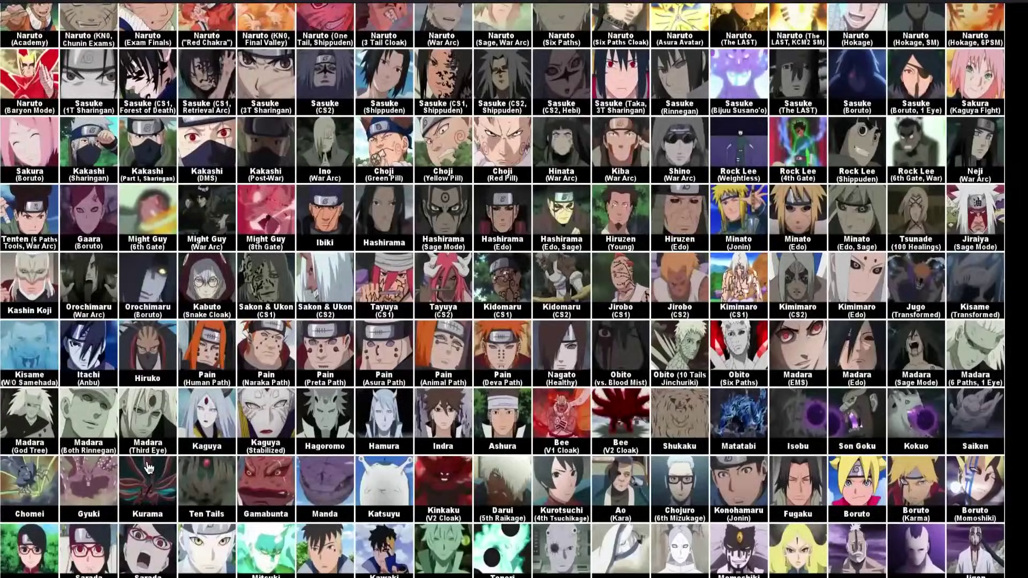
pyautogui.scroll(2, 287, 471)
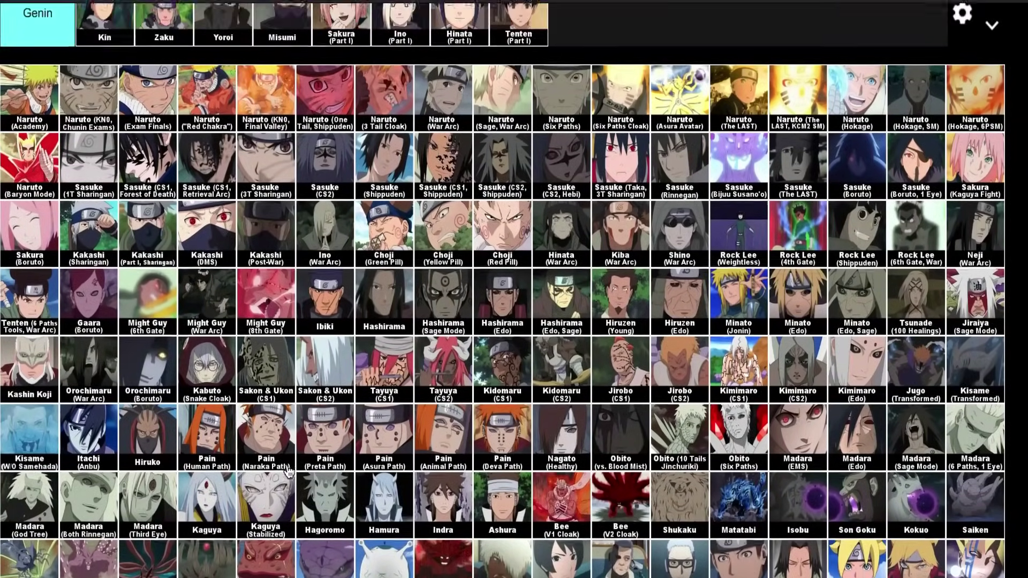
pyautogui.scroll(-1, 227, 515)
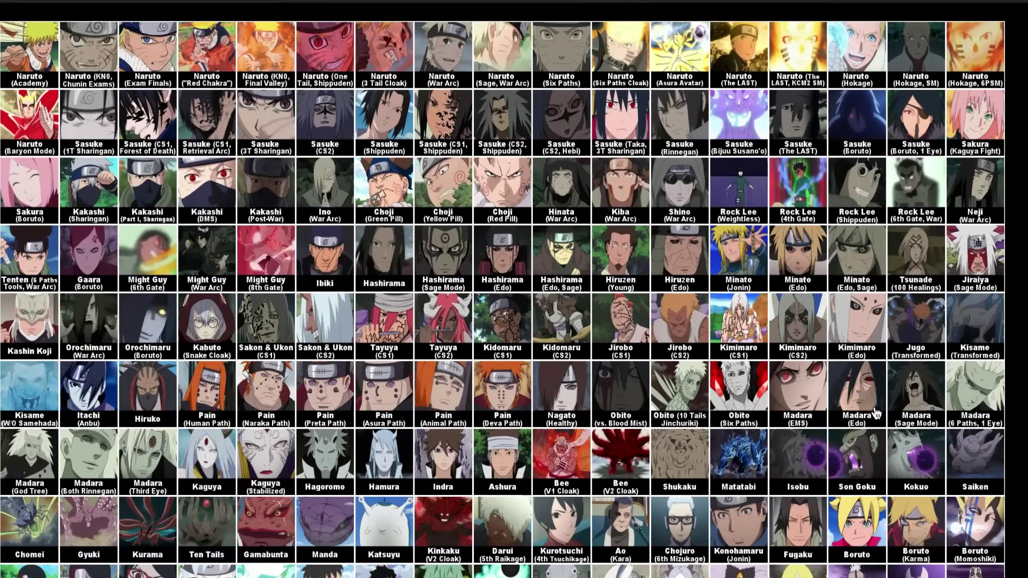
pyautogui.moveTo(875, 414); pyautogui.dragTo(703, 70)
pyautogui.scroll(5, 874, 391)
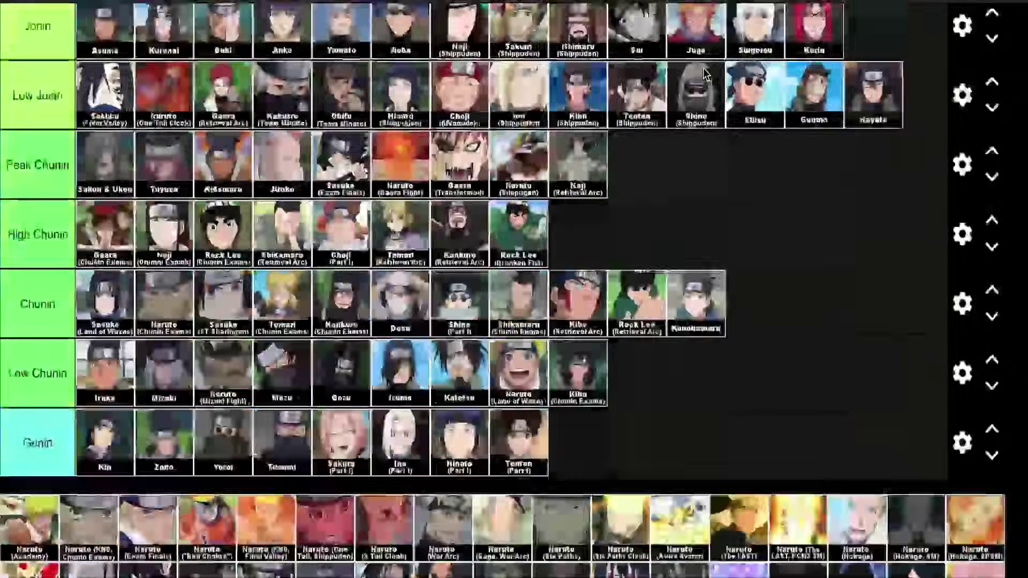
# Add Hashirama (Edo) from the unranked pool to the end of the God tier, after Madara (Edo)
pyautogui.scroll(-7, 705, 75)
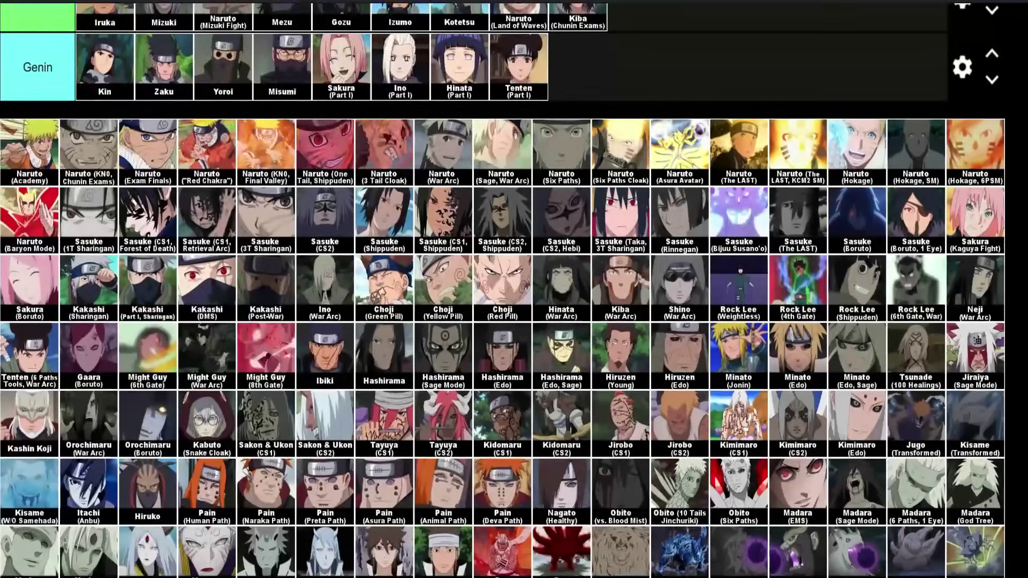
pyautogui.scroll(-2, 781, 325)
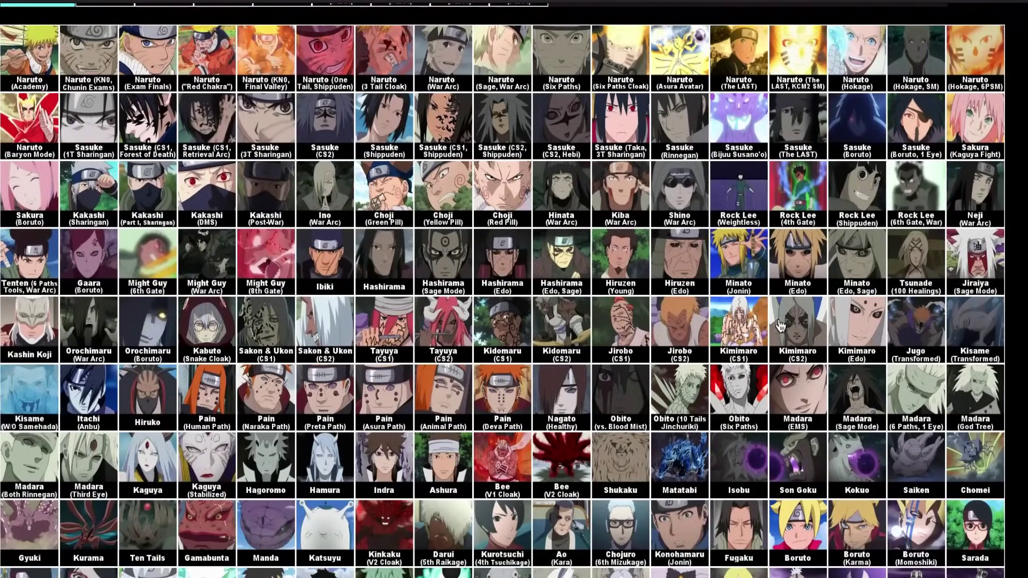
pyautogui.scroll(-1, 827, 412)
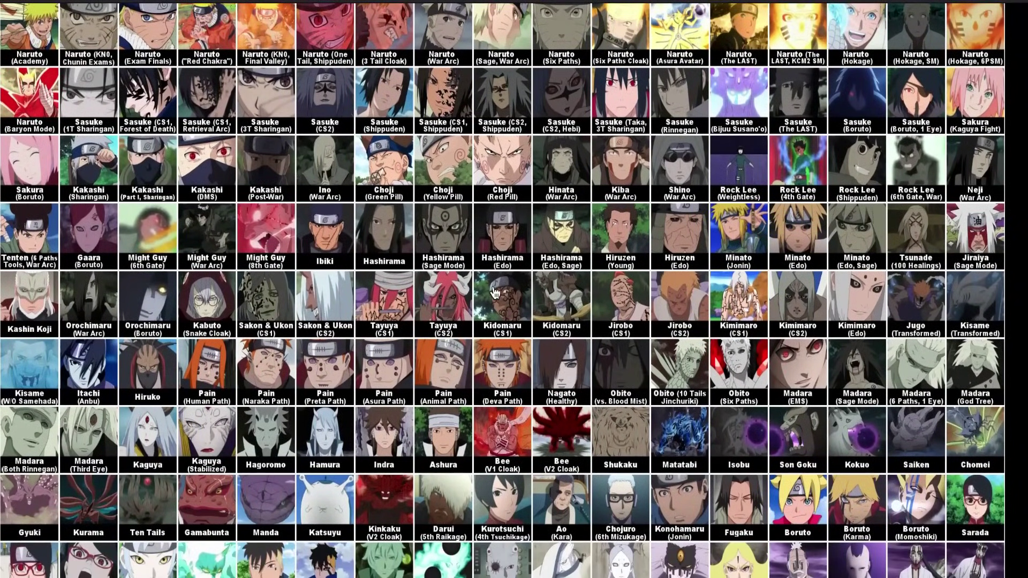
pyautogui.moveTo(507, 262)
pyautogui.mouseDown()
pyautogui.moveTo(526, 245)
pyautogui.moveTo(511, 277)
pyautogui.mouseUp()
pyautogui.scroll(8, 516, 252)
pyautogui.scroll(19, 526, 245)
pyautogui.scroll(5, 526, 246)
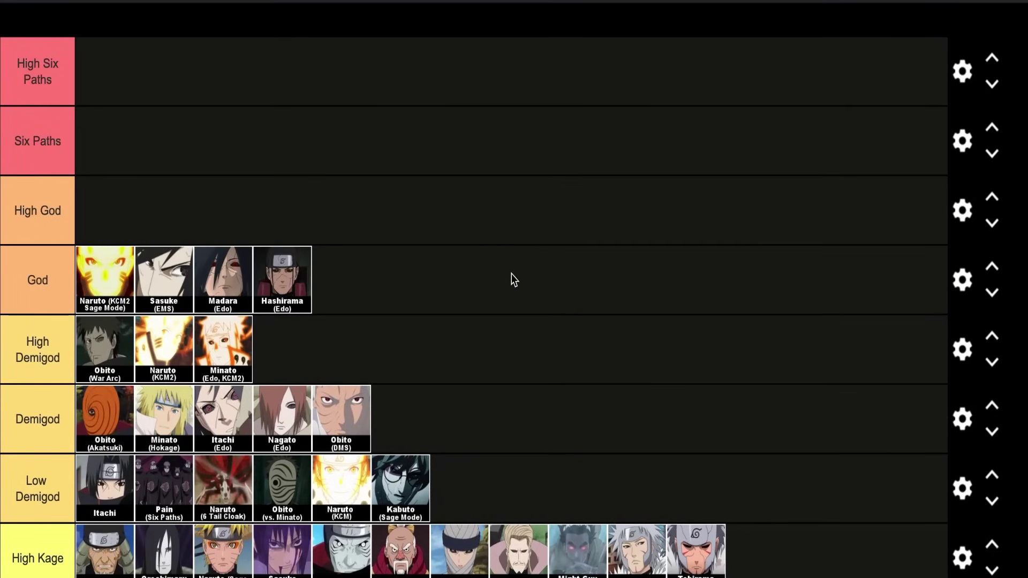
pyautogui.moveTo(304, 291); pyautogui.dragTo(345, 283)
# Add the standard Hashirama from the unranked pool to the High God tier as its first entry
pyautogui.scroll(-10, 135, 297)
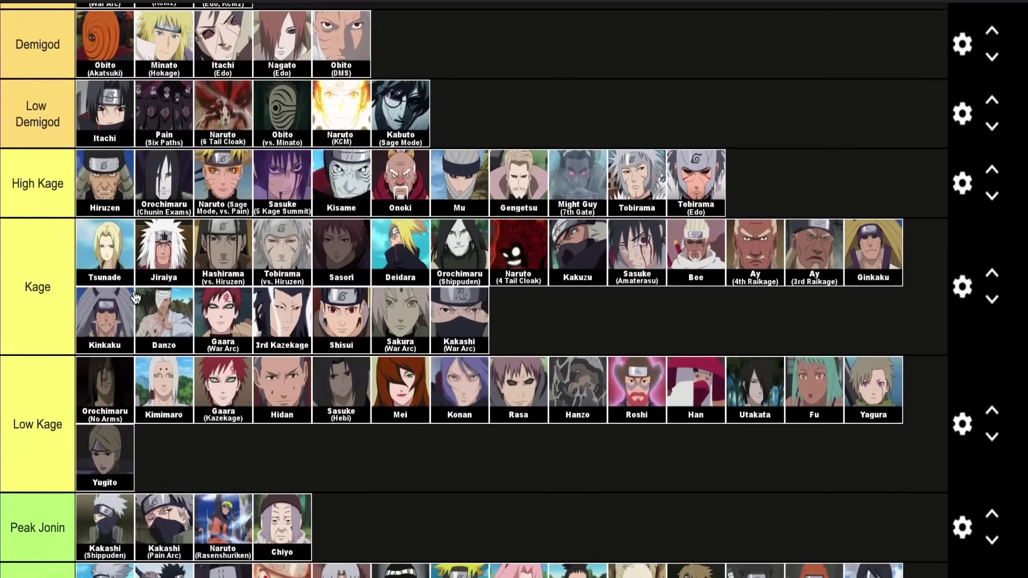
pyautogui.scroll(-20, 135, 297)
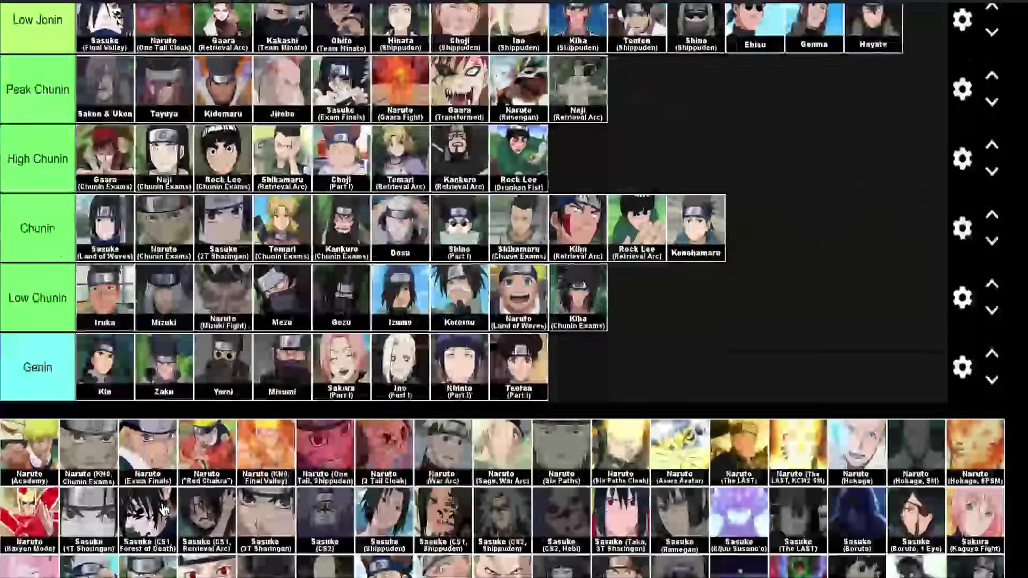
pyautogui.scroll(-1, 432, 387)
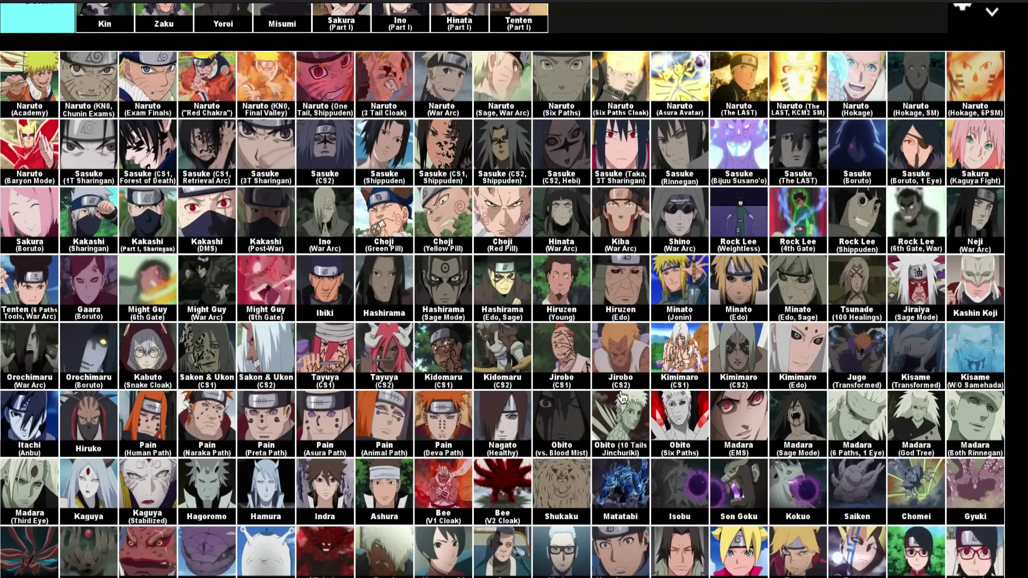
pyautogui.moveTo(369, 294); pyautogui.dragTo(379, 220)
pyautogui.scroll(15, 397, 276)
pyautogui.scroll(10, 397, 275)
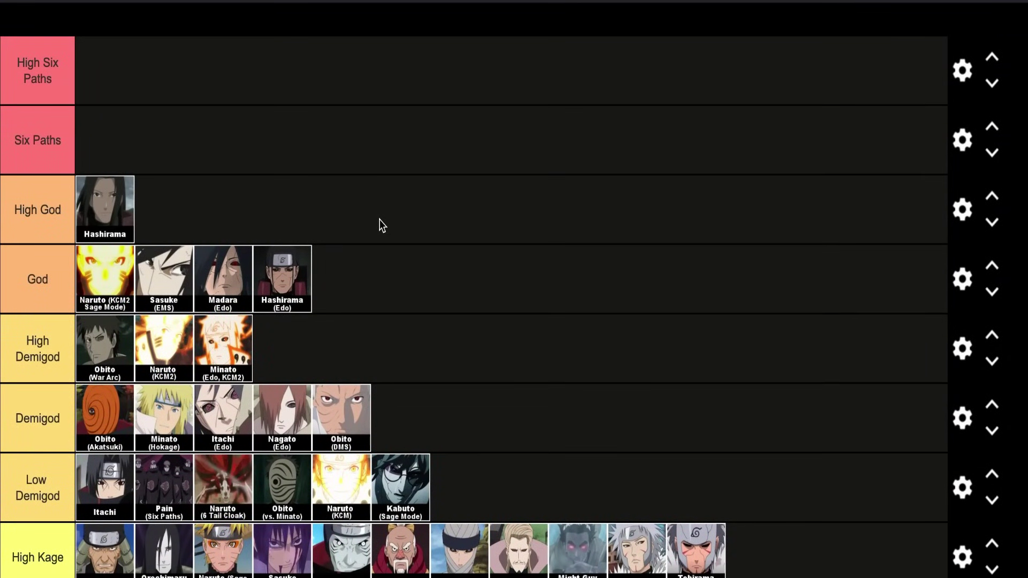
# Add Madara (EMS) from the unranked pool to the High God tier, after Hashirama
pyautogui.scroll(-20, 379, 220)
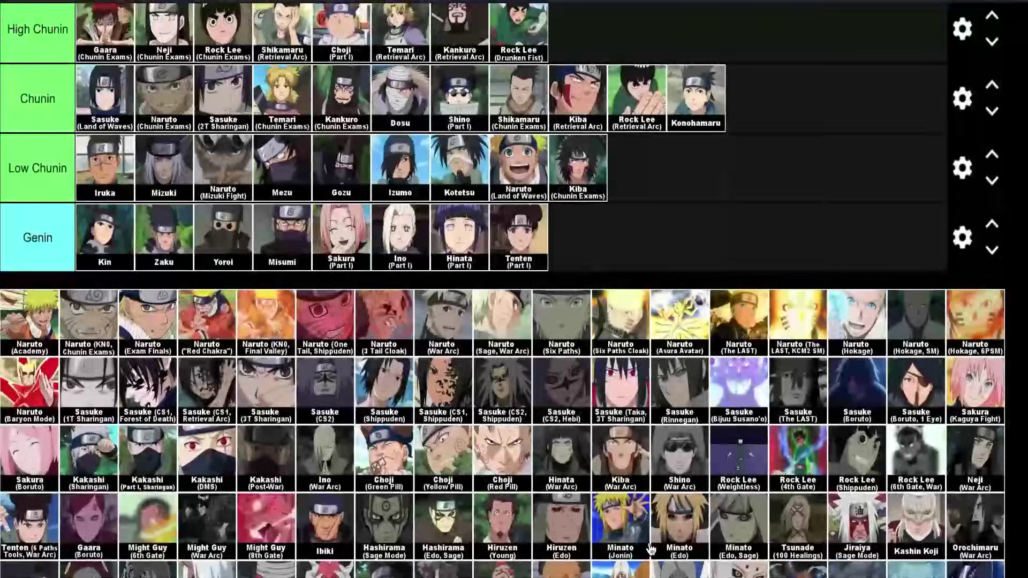
pyautogui.scroll(-8, 651, 549)
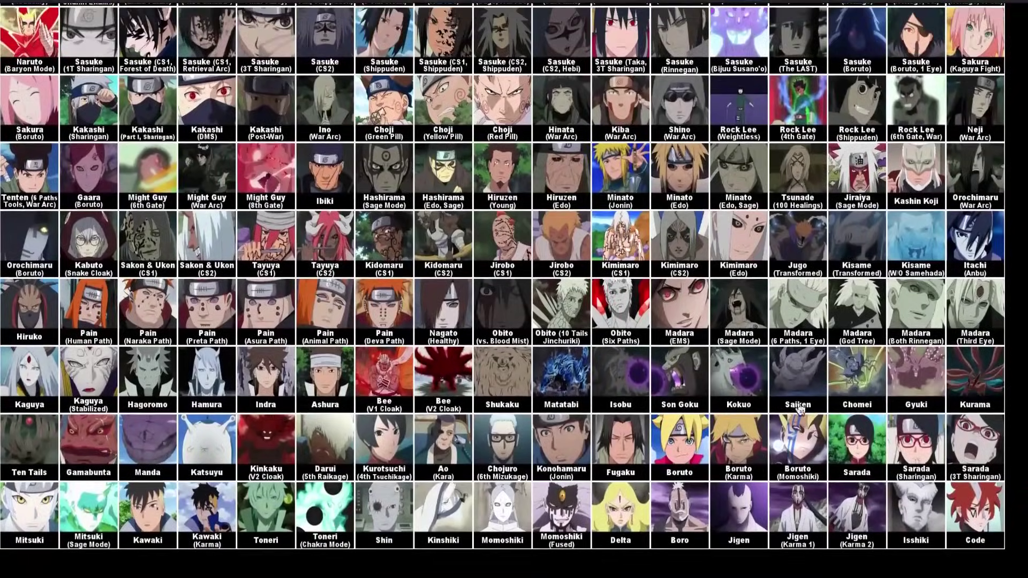
pyautogui.moveTo(678, 324); pyautogui.dragTo(562, 271)
pyautogui.scroll(20, 677, 322)
pyautogui.scroll(10, 677, 323)
# Add Madara (Sage Mode) from the unranked pool to the end of the High God tier, after Madara (EMS)
pyautogui.scroll(-15, 562, 271)
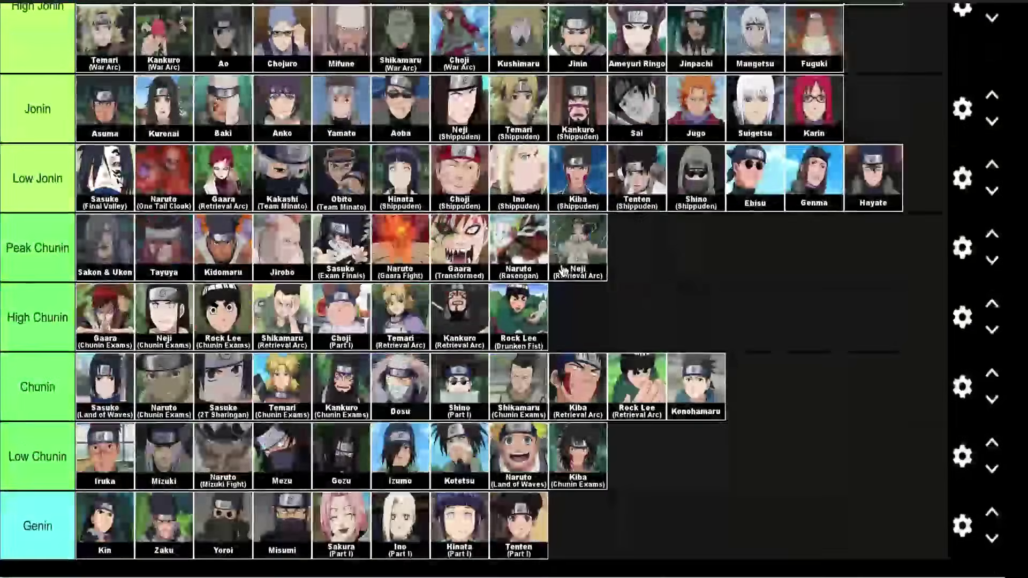
pyautogui.scroll(-10, 564, 270)
pyautogui.moveTo(688, 320); pyautogui.dragTo(592, 243)
pyautogui.scroll(20, 715, 289)
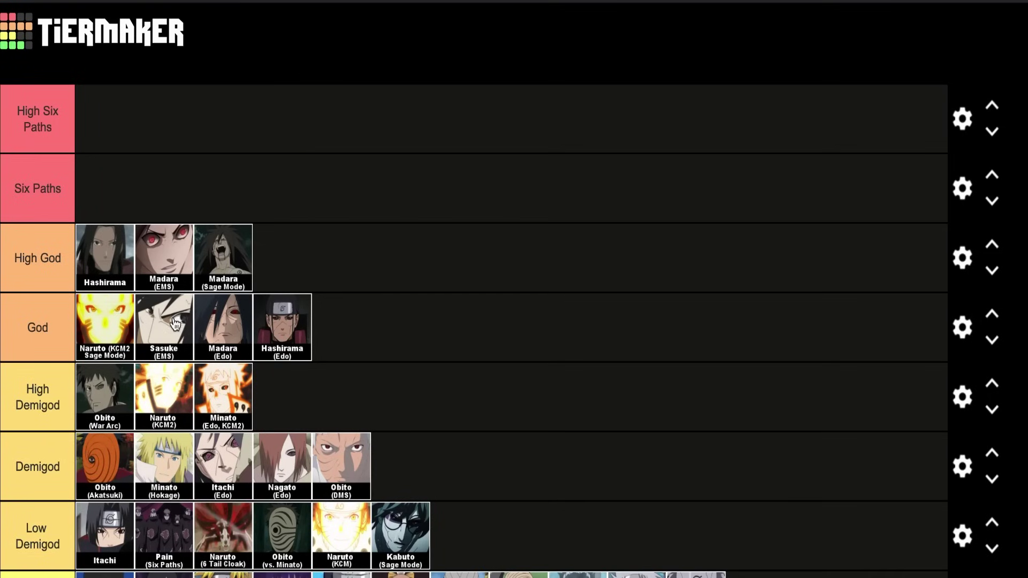
# Add Obito (Six Paths) from the unranked pool to the Six Paths tier as its first entry
pyautogui.scroll(-20, 234, 328)
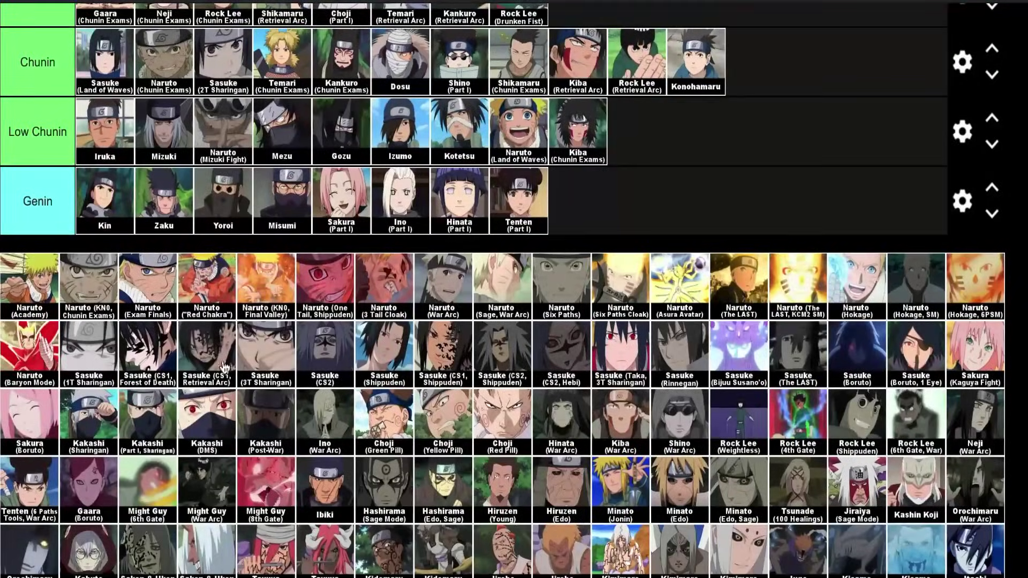
pyautogui.scroll(-1, 184, 492)
pyautogui.scroll(-5, 184, 492)
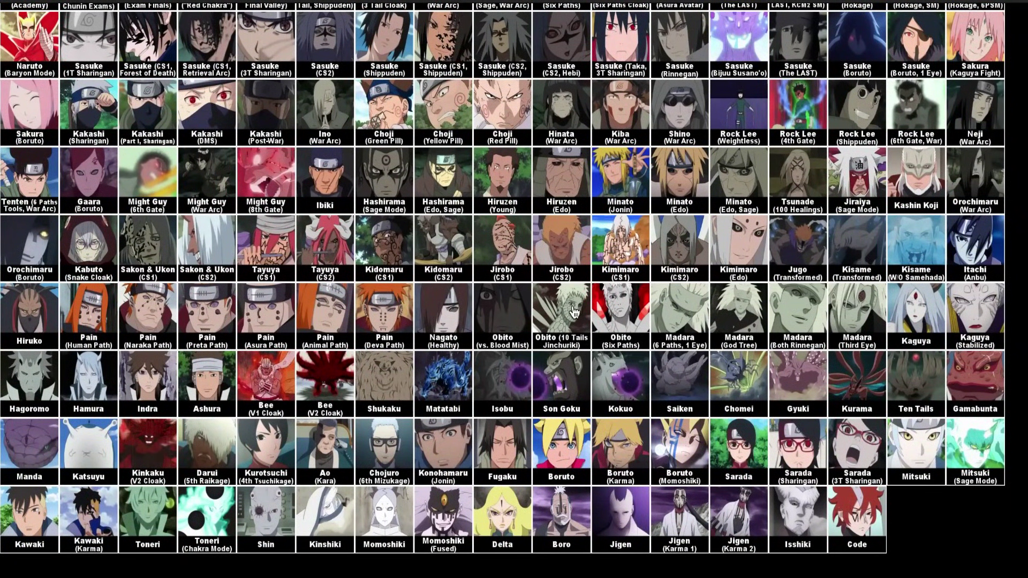
pyautogui.moveTo(573, 313); pyautogui.dragTo(572, 327)
pyautogui.moveTo(621, 327); pyautogui.dragTo(336, 55)
pyautogui.scroll(15, 621, 316)
pyautogui.scroll(15, 621, 305)
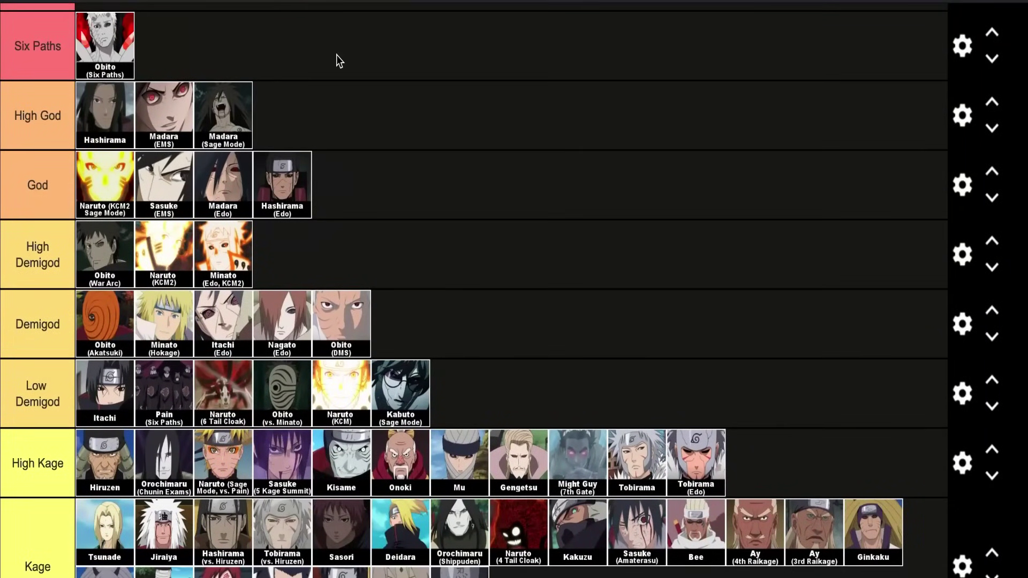
# Compare the unranked pool with the characters already ranked to choose the next Six Paths candidate
pyautogui.scroll(-20, 336, 55)
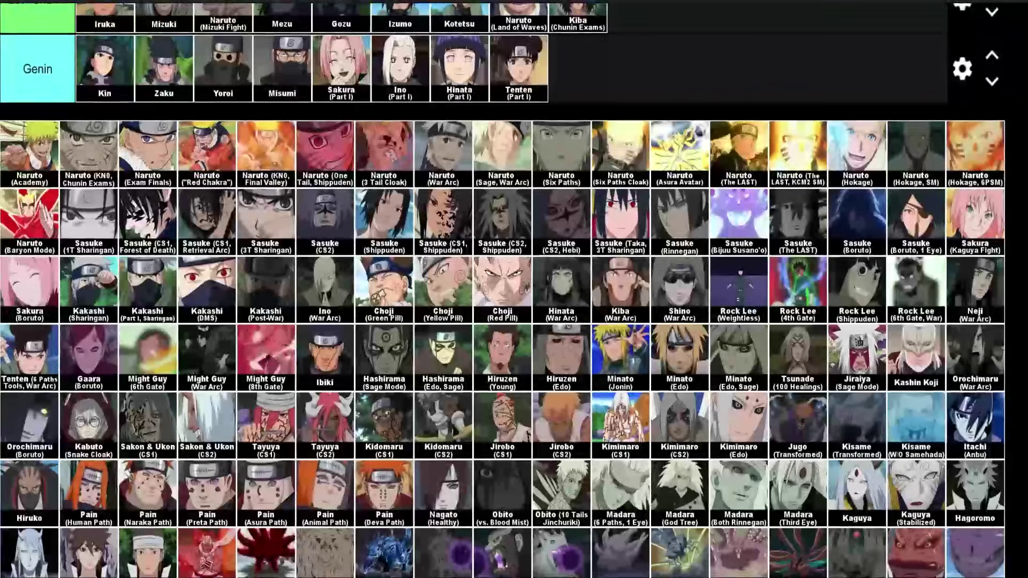
pyautogui.scroll(-2, 609, 455)
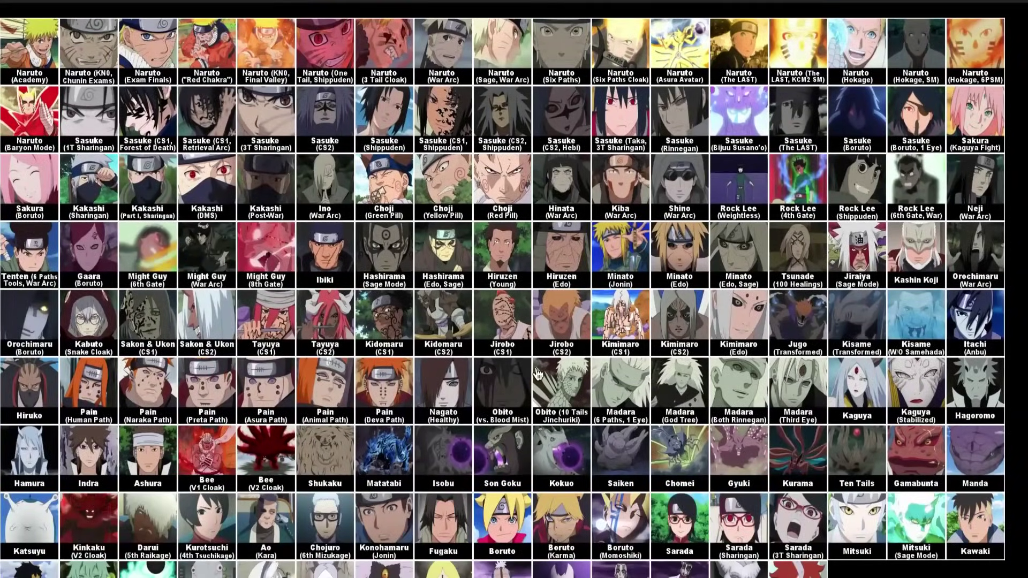
pyautogui.scroll(15, 569, 411)
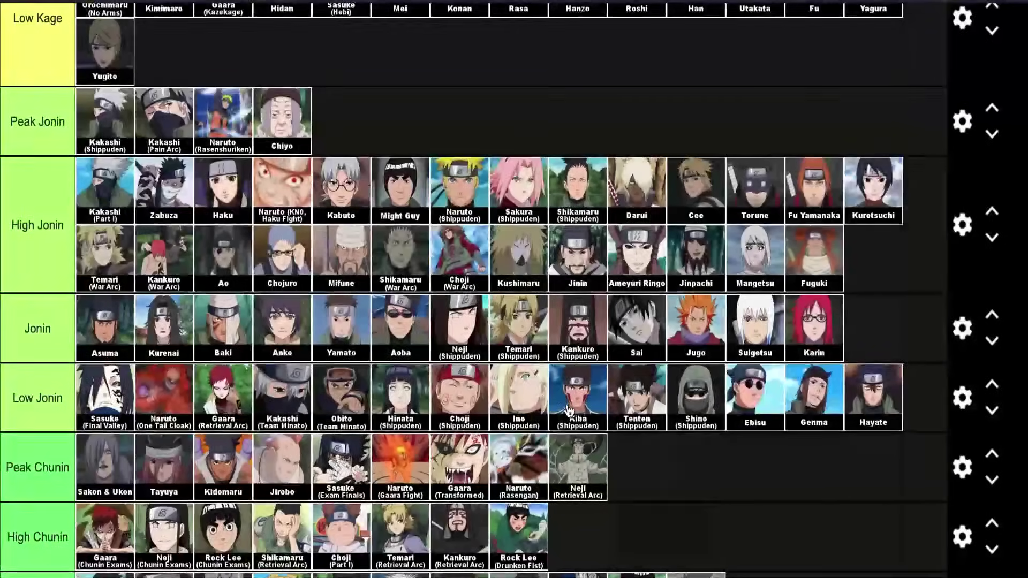
pyautogui.scroll(10, 567, 412)
pyautogui.scroll(2, 280, 265)
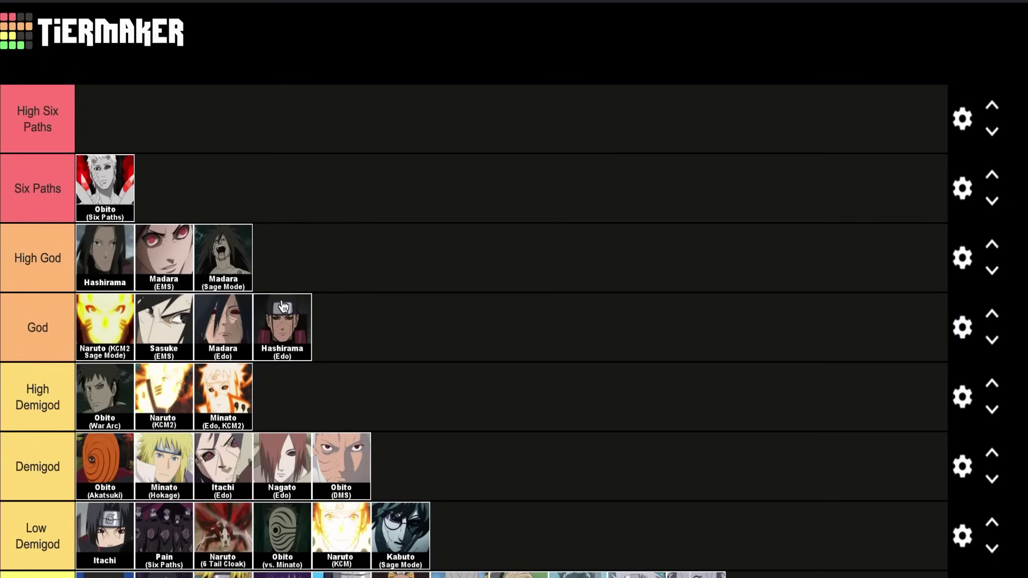
pyautogui.scroll(-1, 274, 345)
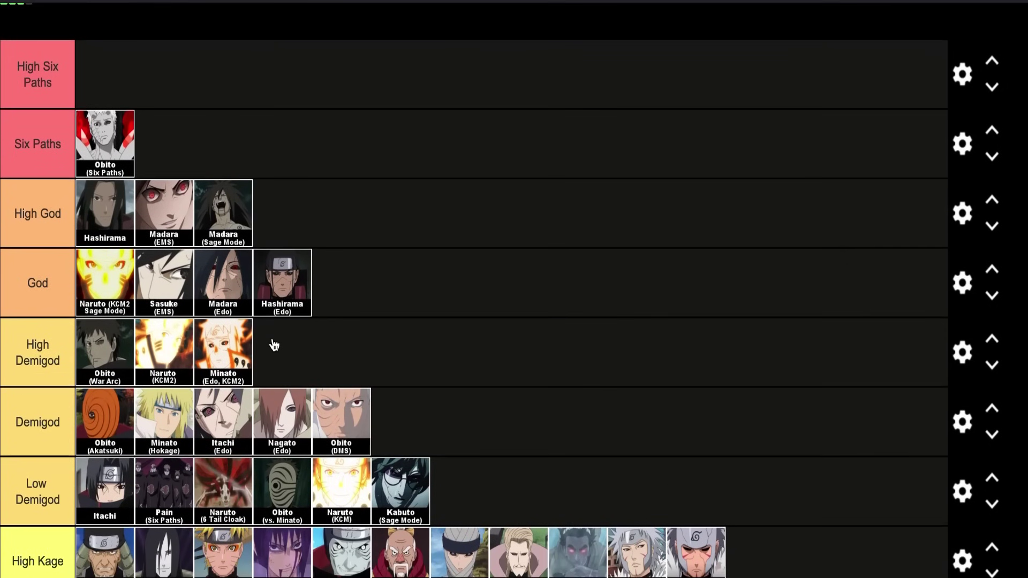
pyautogui.scroll(-7, 341, 462)
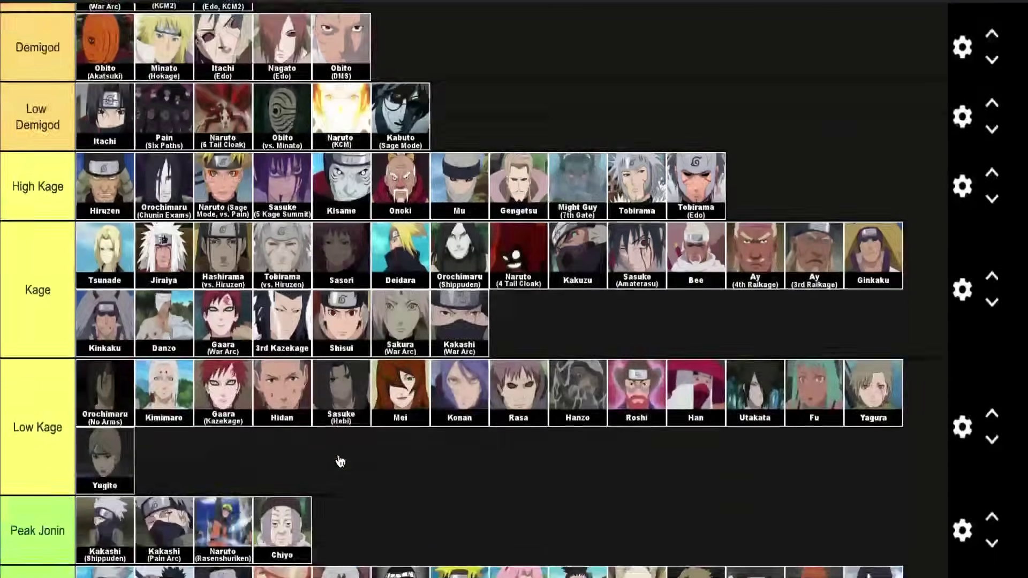
pyautogui.scroll(-14, 341, 462)
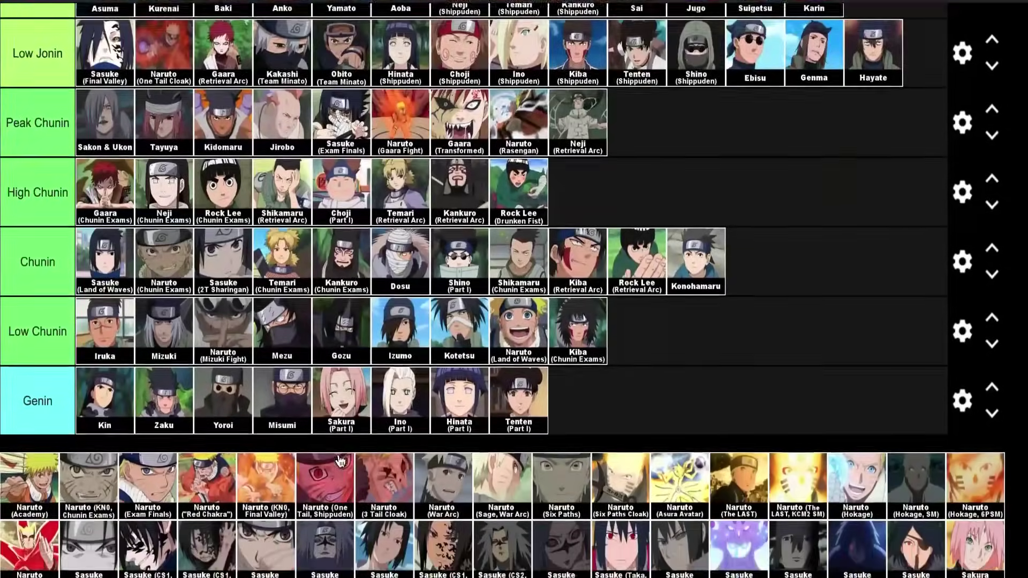
pyautogui.scroll(-6, 339, 461)
pyautogui.scroll(20, 156, 245)
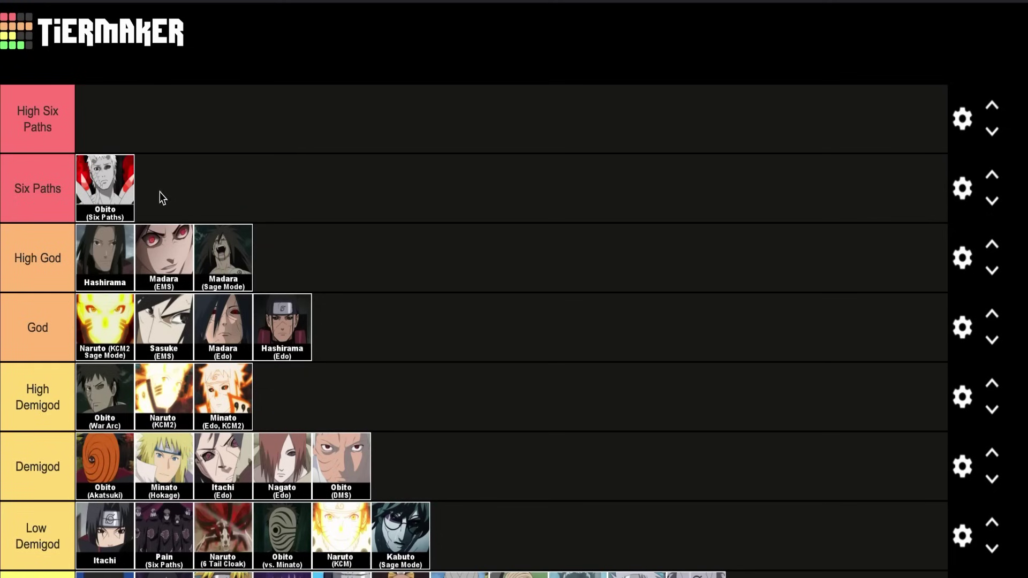
# Add Might Guy (8th Gate) from the unranked pool to the Six Paths tier, after Obito (Six Paths)
pyautogui.scroll(-20, 201, 368)
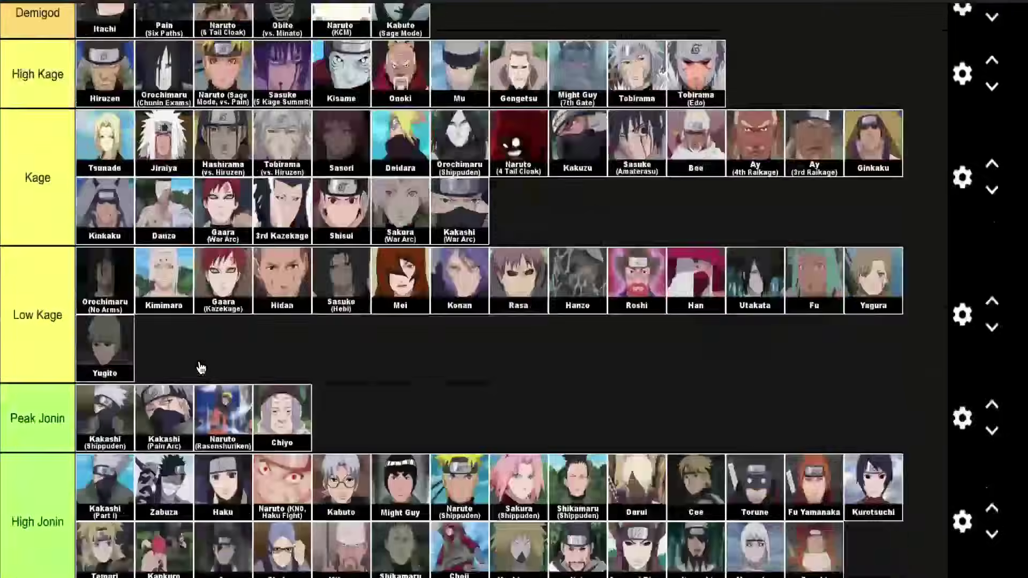
pyautogui.scroll(-6, 201, 367)
pyautogui.scroll(3, 201, 368)
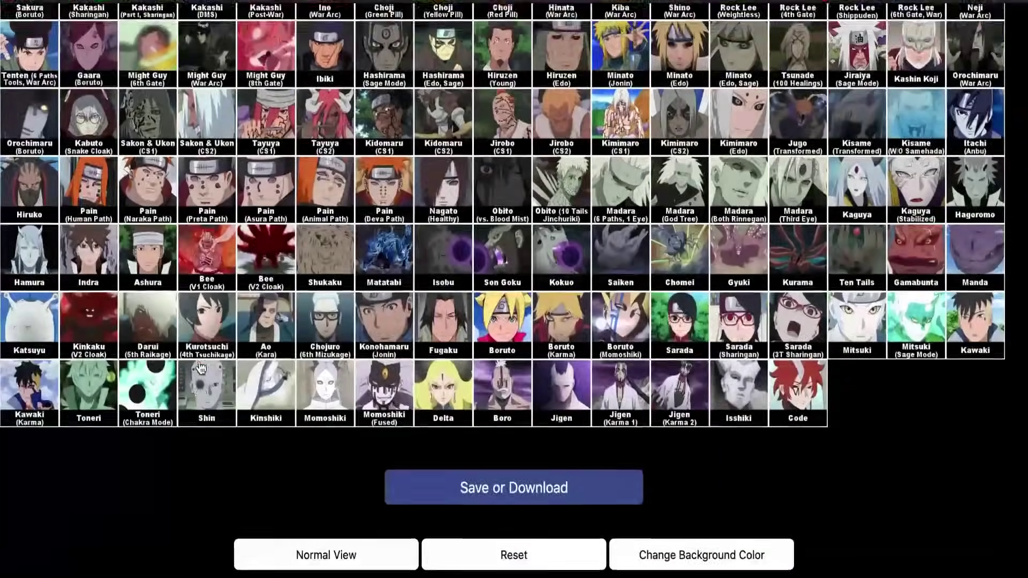
pyautogui.scroll(2, 468, 388)
pyautogui.scroll(2, 469, 388)
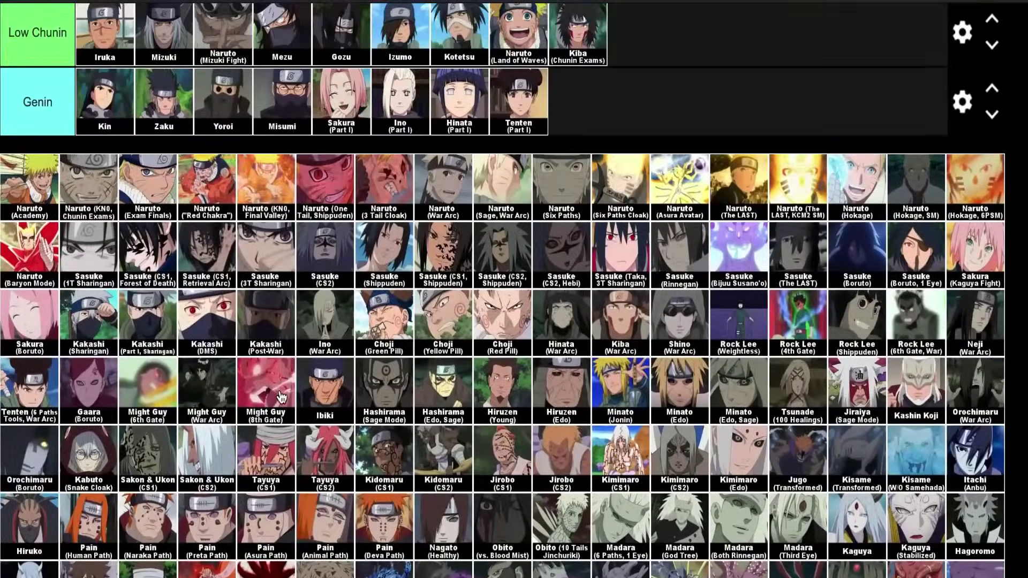
pyautogui.moveTo(284, 399); pyautogui.dragTo(336, 182)
pyautogui.scroll(10, 301, 382)
pyautogui.scroll(15, 302, 382)
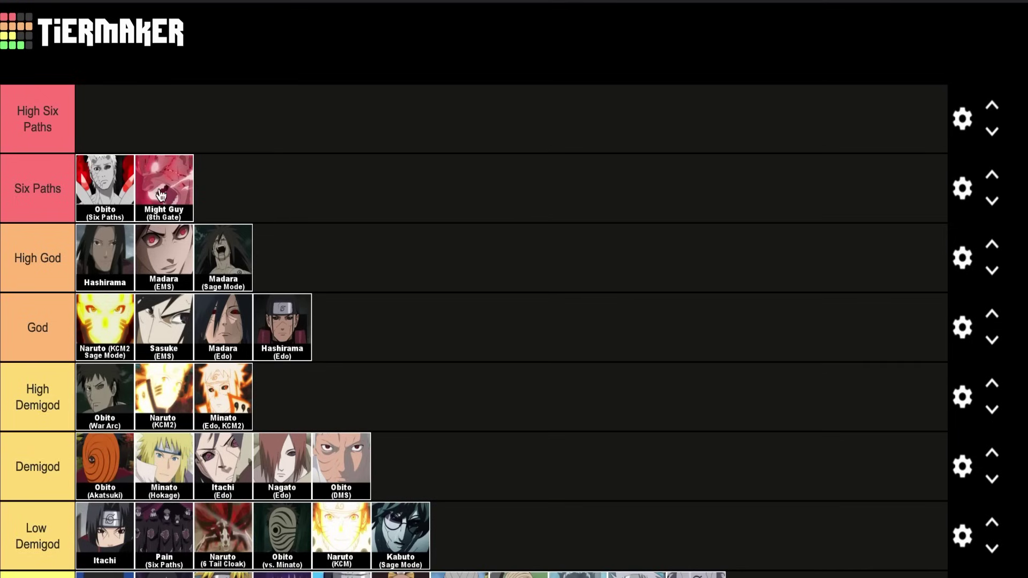
# Add Kakashi (DMS) from the unranked pool to the Six Paths tier, after Might Guy (8th Gate)
pyautogui.scroll(-10, 114, 237)
pyautogui.scroll(-6, 114, 237)
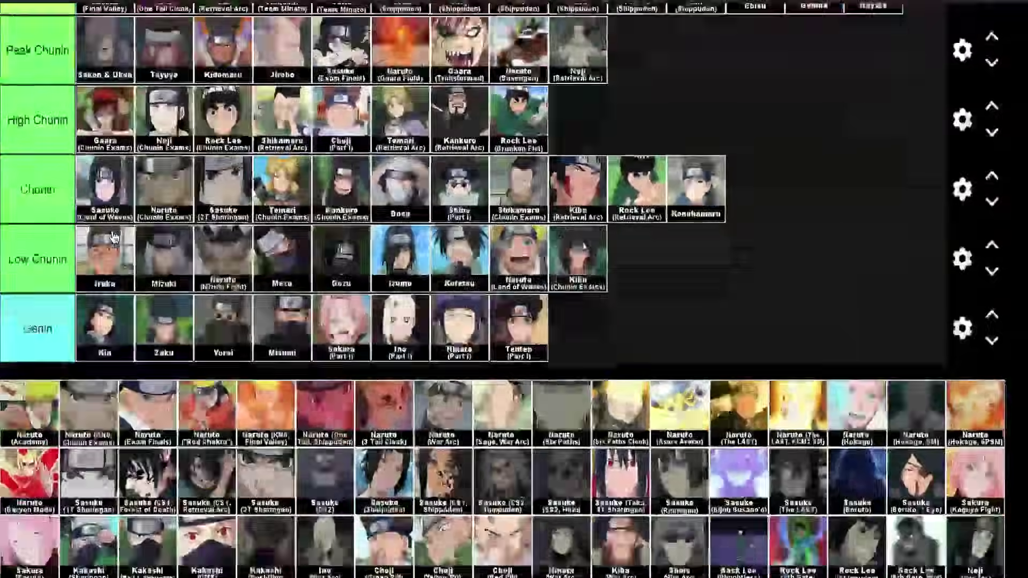
pyautogui.scroll(20, 113, 236)
pyautogui.scroll(-7, 111, 234)
pyautogui.scroll(-12, 110, 234)
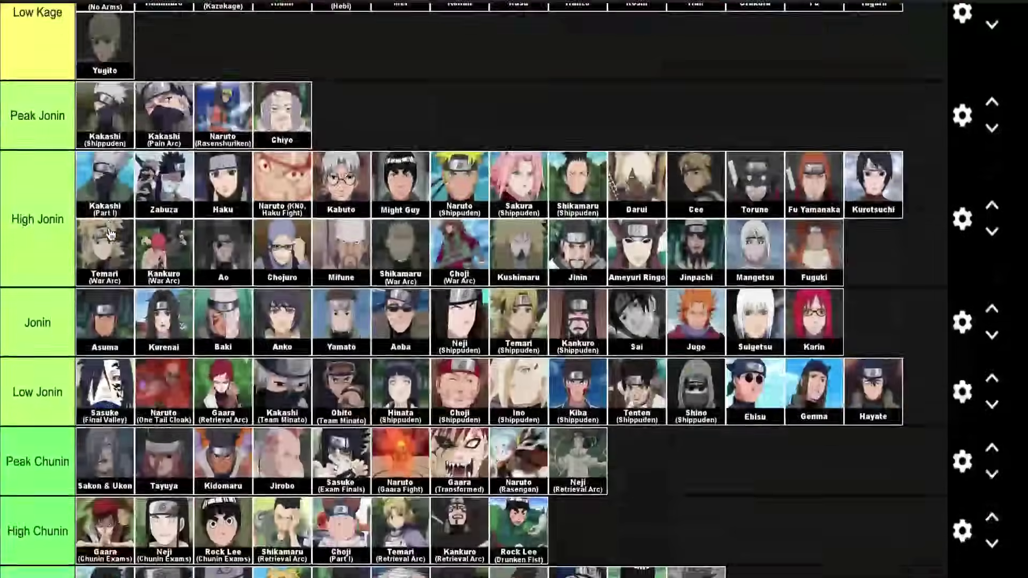
pyautogui.scroll(1, 136, 410)
pyautogui.scroll(2, 136, 409)
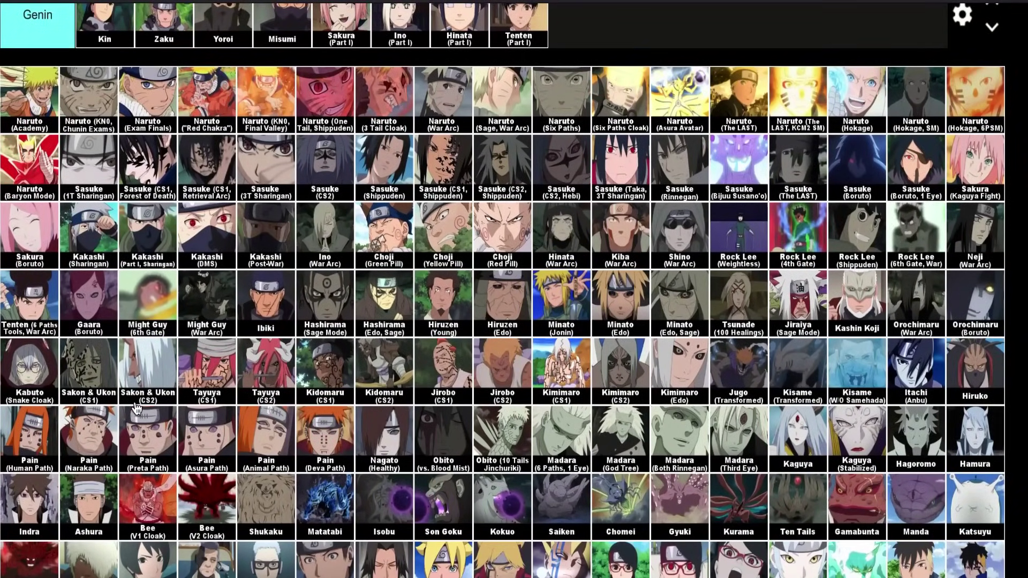
pyautogui.scroll(1, 136, 410)
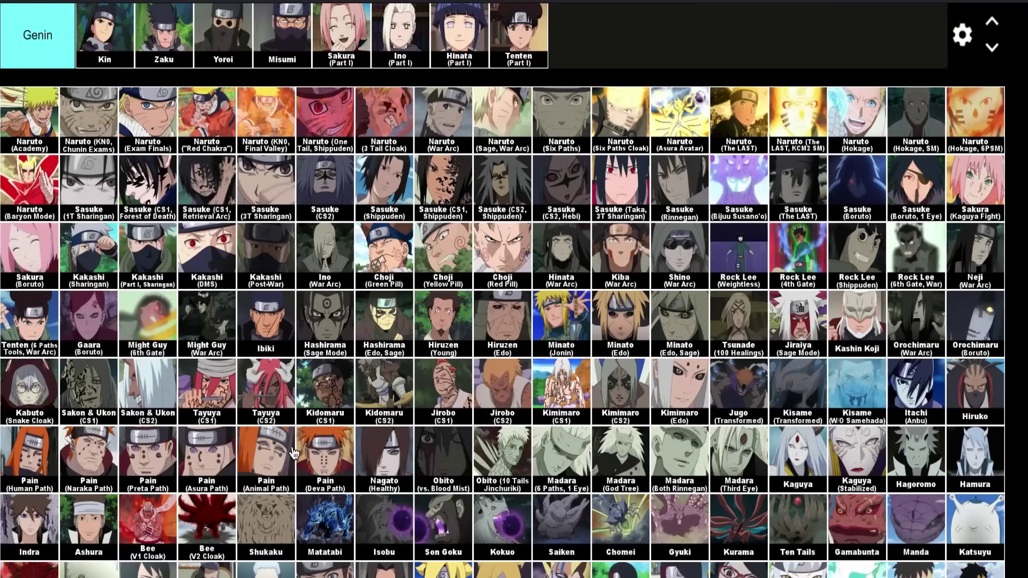
pyautogui.scroll(2, 293, 453)
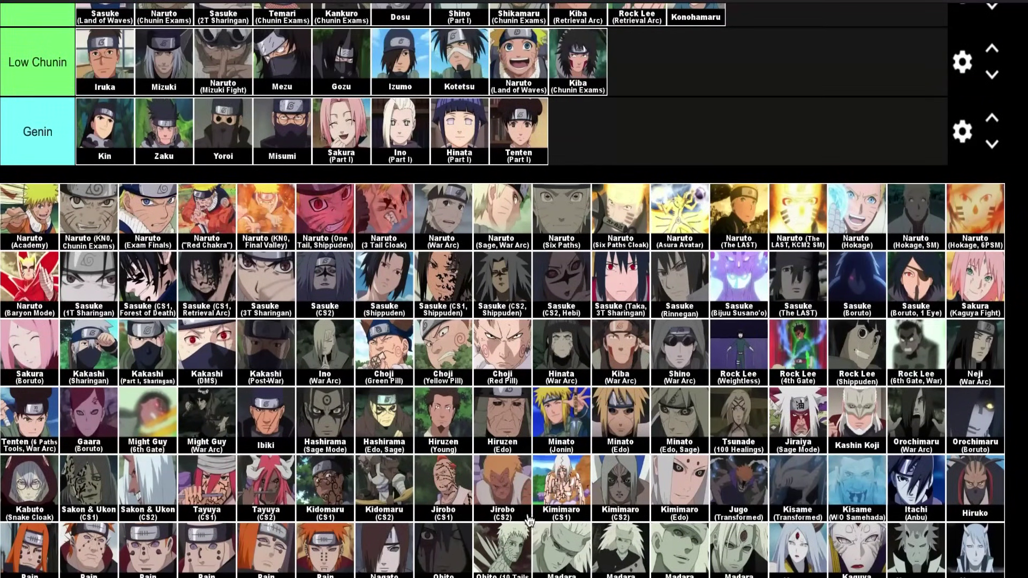
pyautogui.scroll(-4, 649, 498)
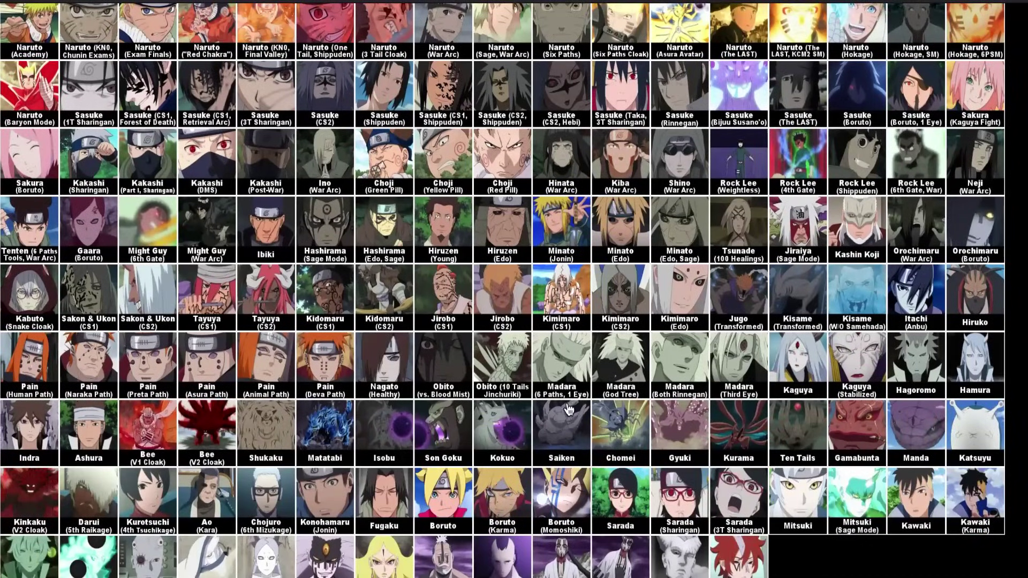
pyautogui.scroll(1, 515, 386)
pyautogui.scroll(1, 516, 387)
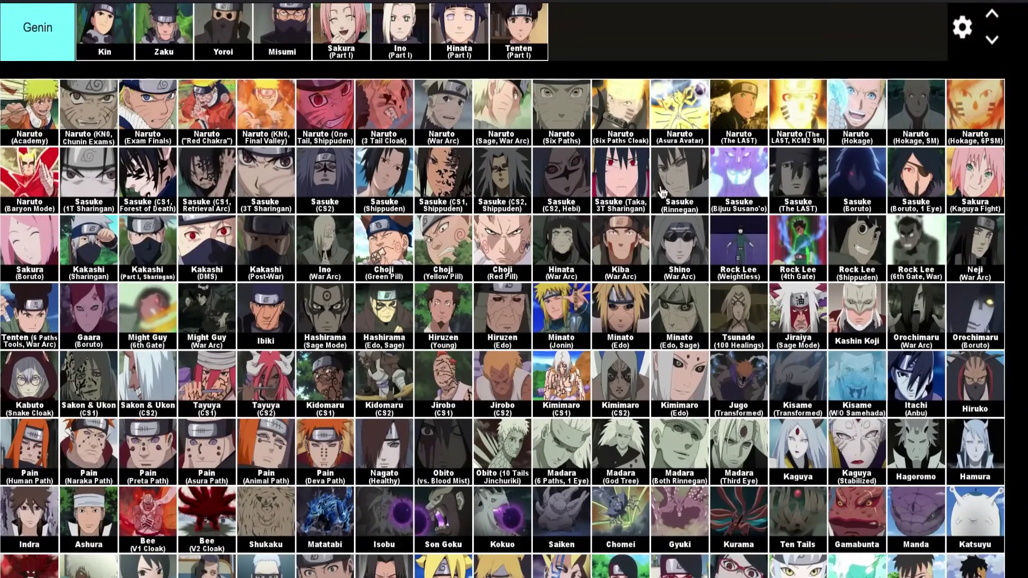
pyautogui.moveTo(207, 260); pyautogui.dragTo(330, 204)
pyautogui.scroll(2, 278, 253)
pyautogui.scroll(15, 294, 230)
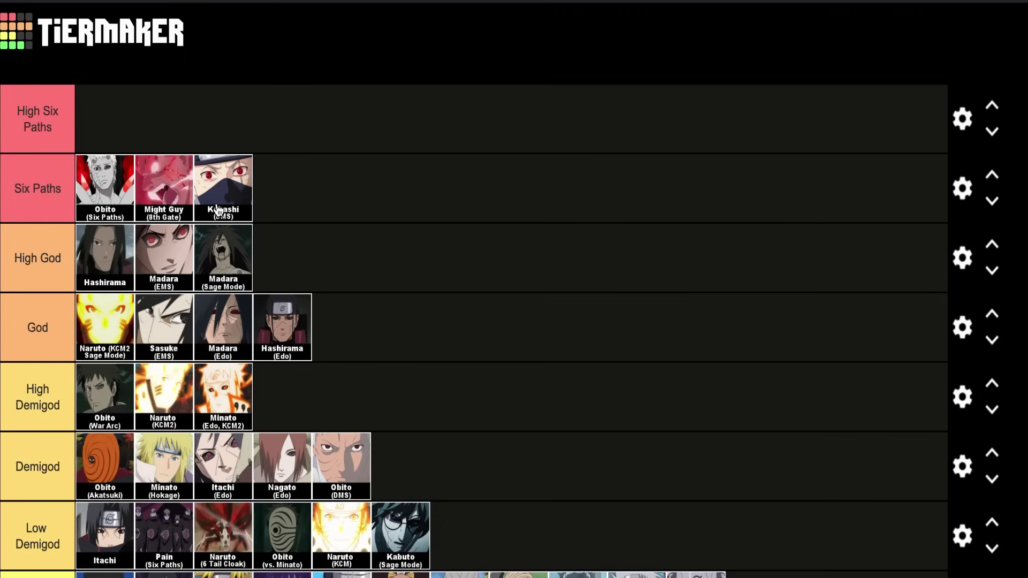
# Add Hamura from the unranked pool to the end of the Six Paths tier, after Kakashi (DMS)
pyautogui.scroll(-1, 216, 211)
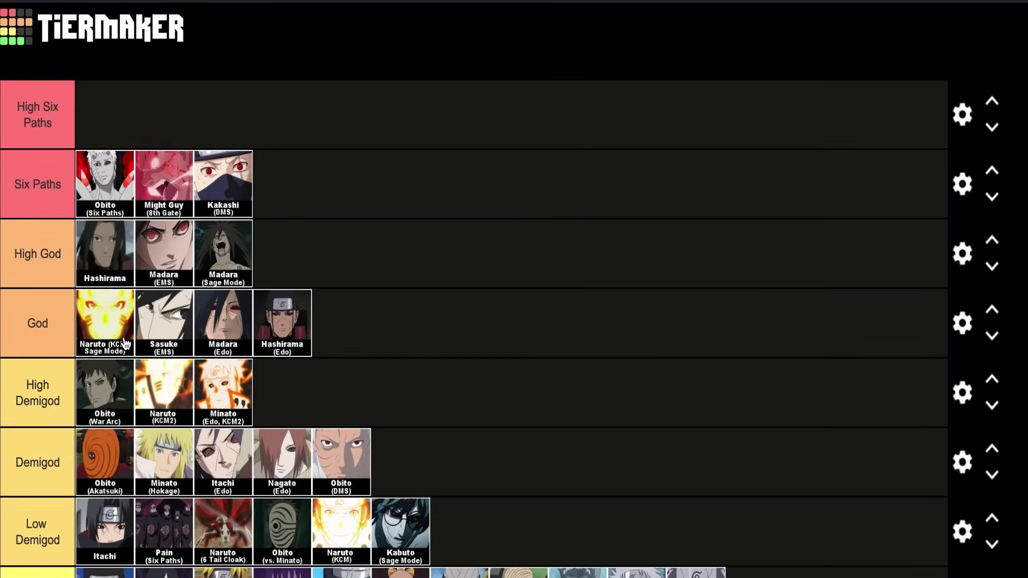
pyautogui.scroll(-20, 124, 343)
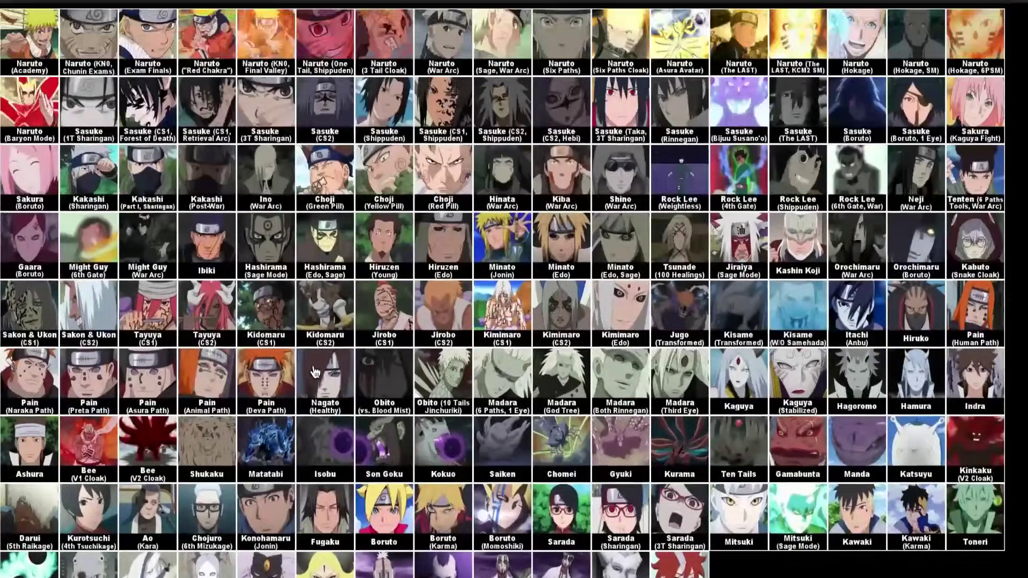
pyautogui.scroll(5, 314, 372)
pyautogui.scroll(-4, 482, 530)
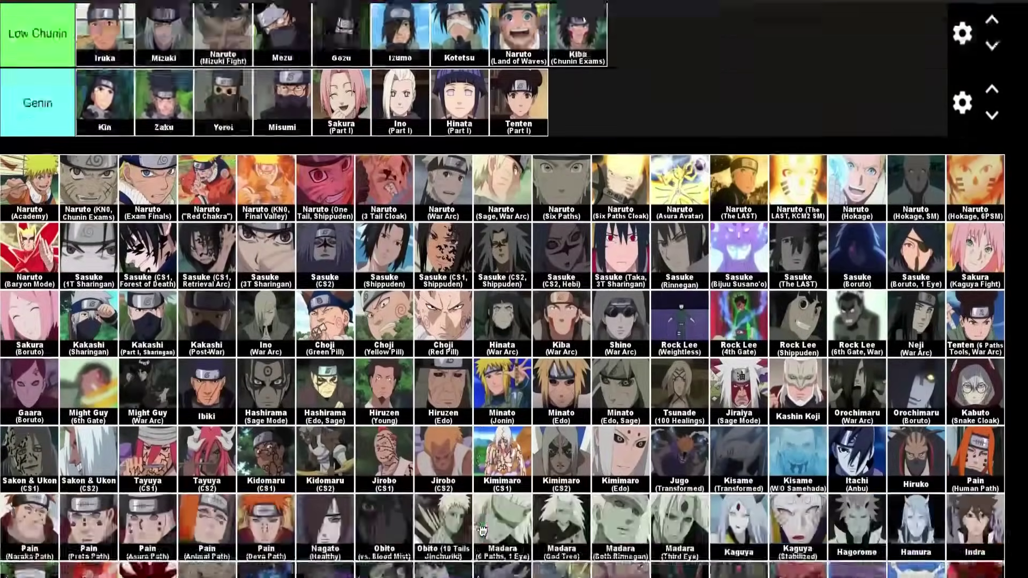
pyautogui.scroll(-3, 481, 530)
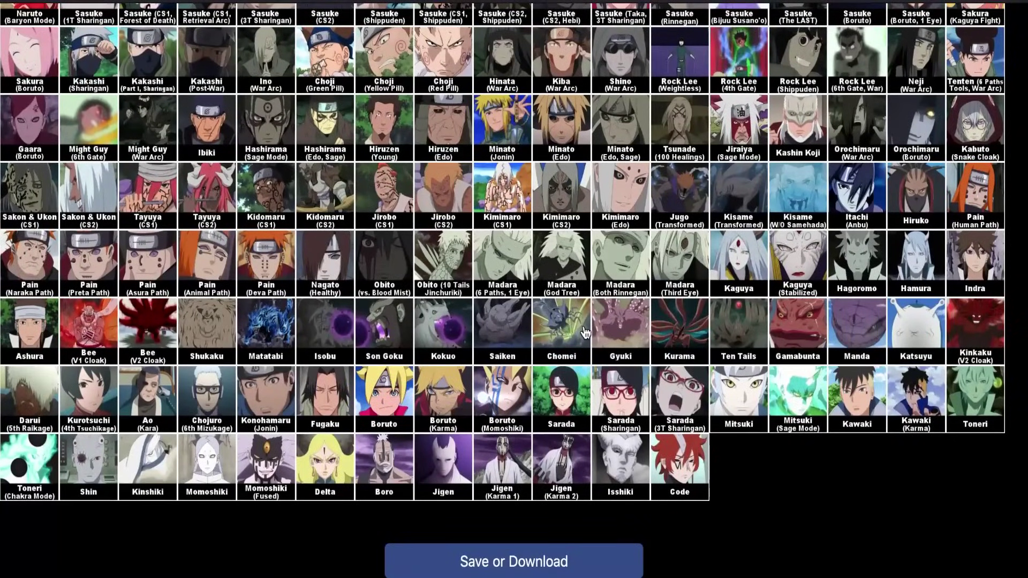
pyautogui.moveTo(924, 284); pyautogui.dragTo(825, 216)
pyautogui.scroll(15, 922, 277)
pyautogui.scroll(10, 913, 265)
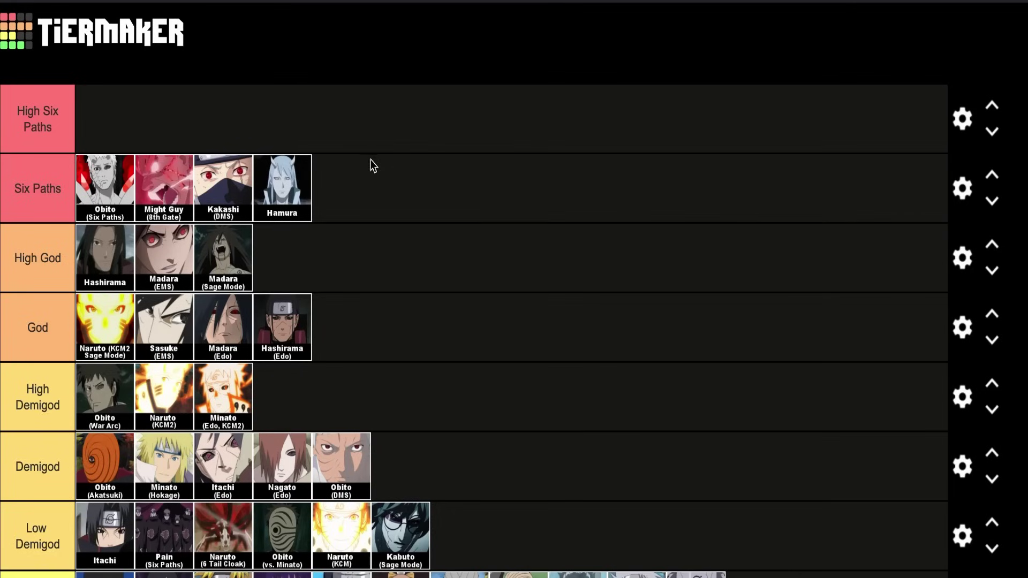
# Add Madara (Third Eye) from the unranked pool to the High Six Paths tier as its first entry
pyautogui.scroll(-15, 343, 250)
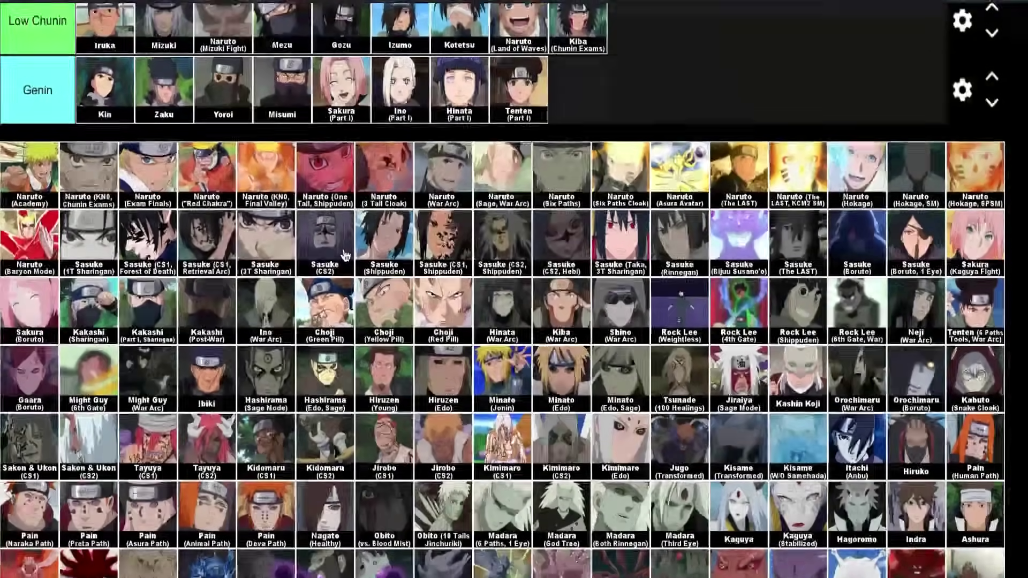
pyautogui.scroll(-5, 344, 255)
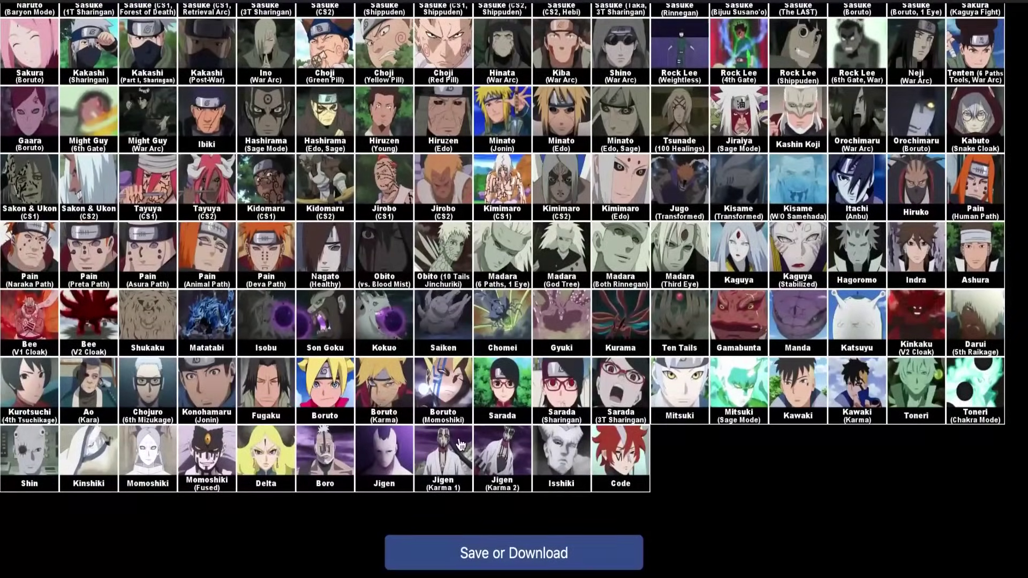
pyautogui.scroll(4, 530, 412)
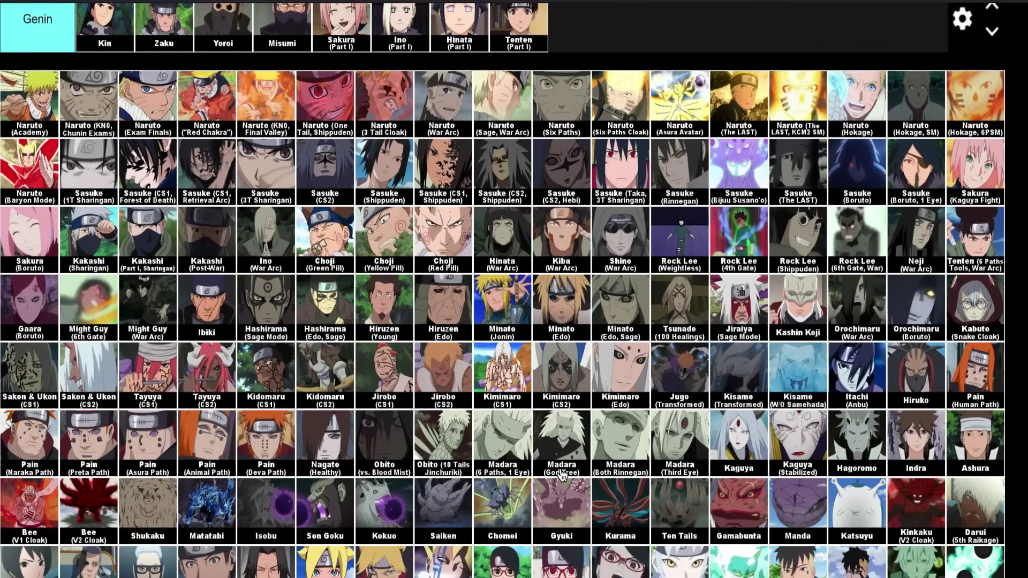
pyautogui.moveTo(681, 458); pyautogui.dragTo(521, 131)
pyautogui.scroll(20, 690, 434)
pyautogui.scroll(4, 691, 434)
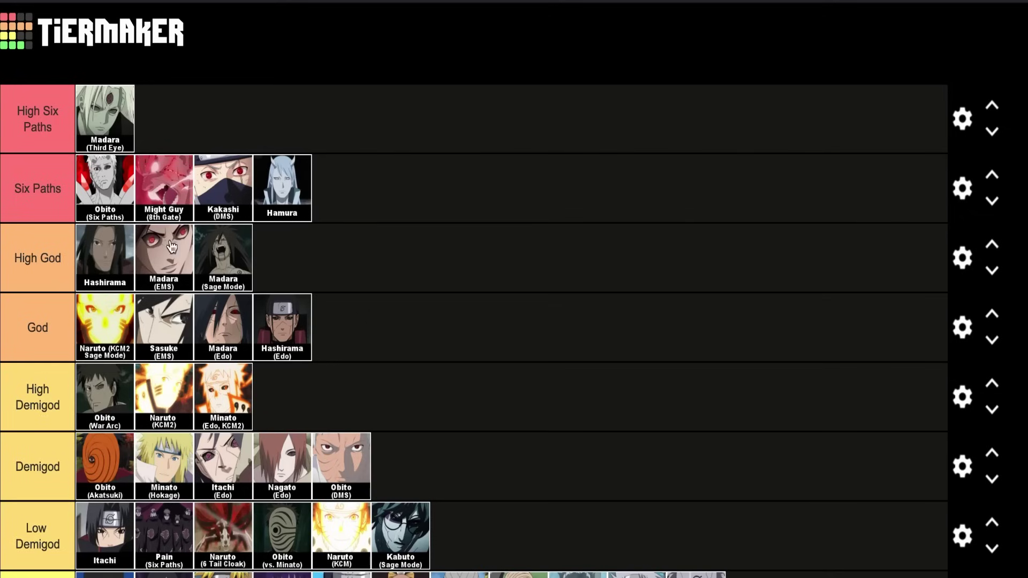
# Add Sasuke (Rinnegan) from the unranked pool to the High Six Paths tier, after Madara (Third Eye)
pyautogui.scroll(-1, 173, 233)
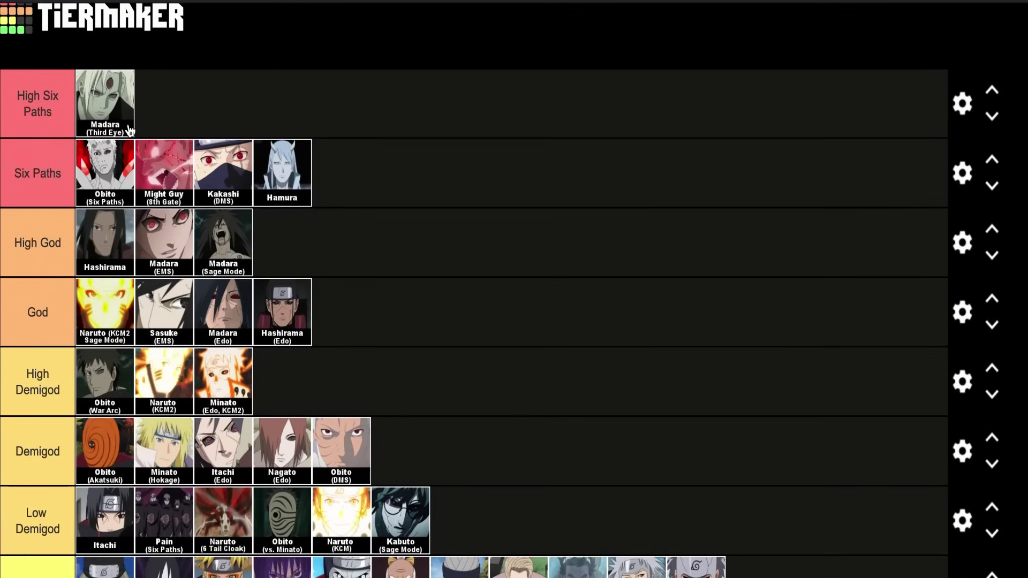
pyautogui.scroll(-20, 173, 120)
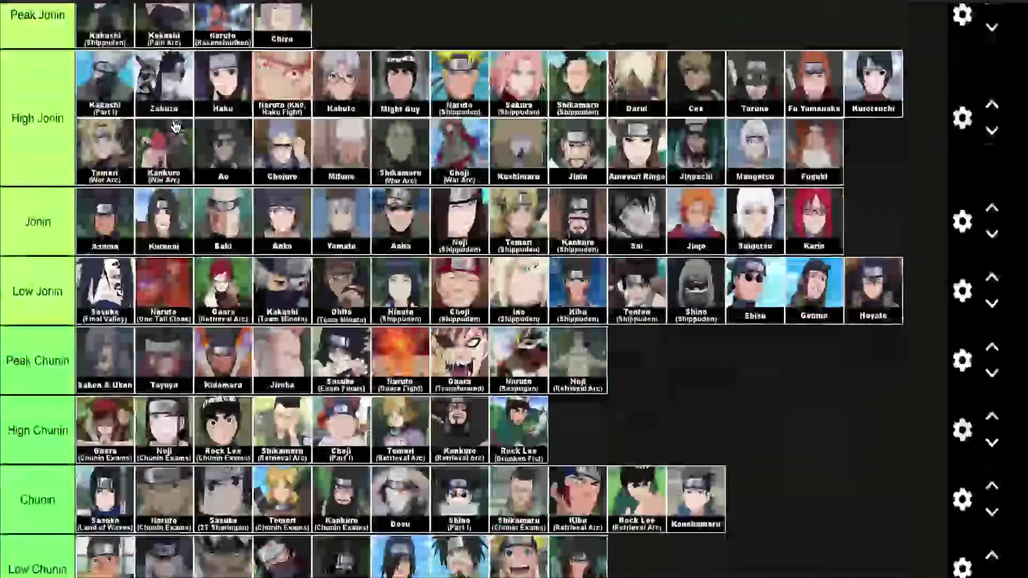
pyautogui.scroll(-5, 173, 126)
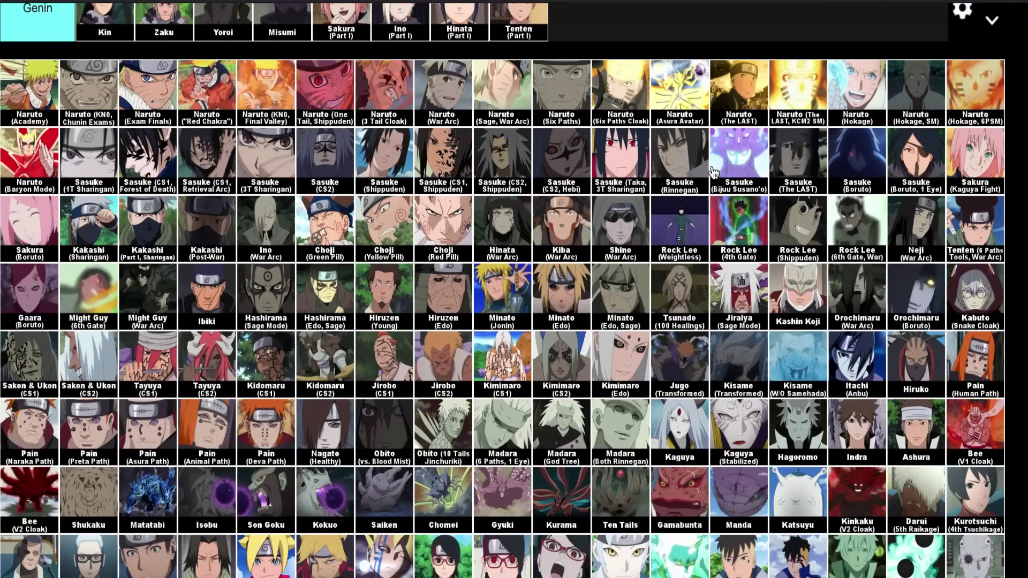
pyautogui.moveTo(696, 179); pyautogui.dragTo(672, 134)
pyautogui.scroll(15, 698, 174)
pyautogui.scroll(6, 700, 173)
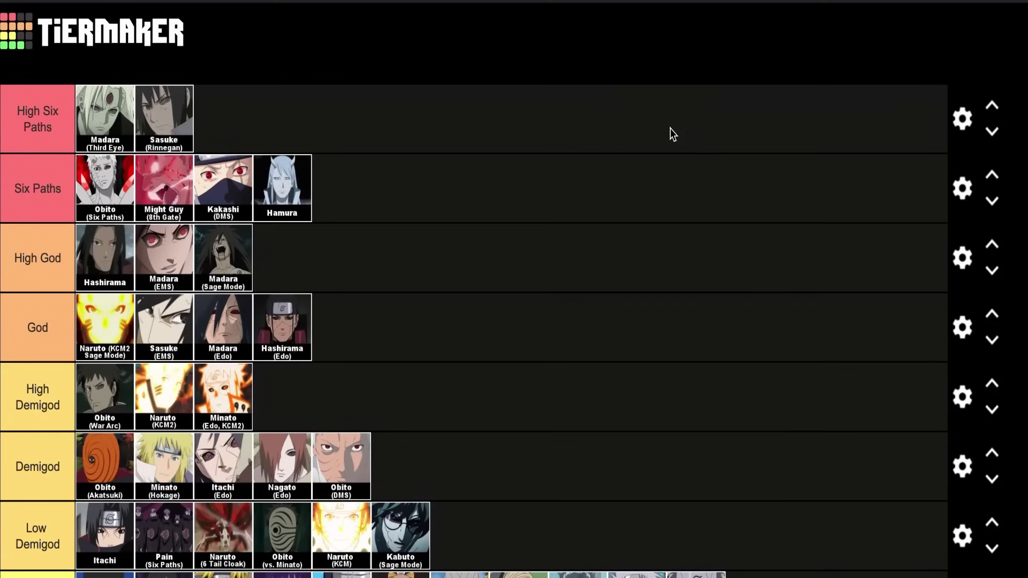
# Add Naruto (Six Paths Cloak) from the unranked pool to the High Six Paths tier, after Sasuke (Rinnegan)
pyautogui.scroll(-20, 666, 144)
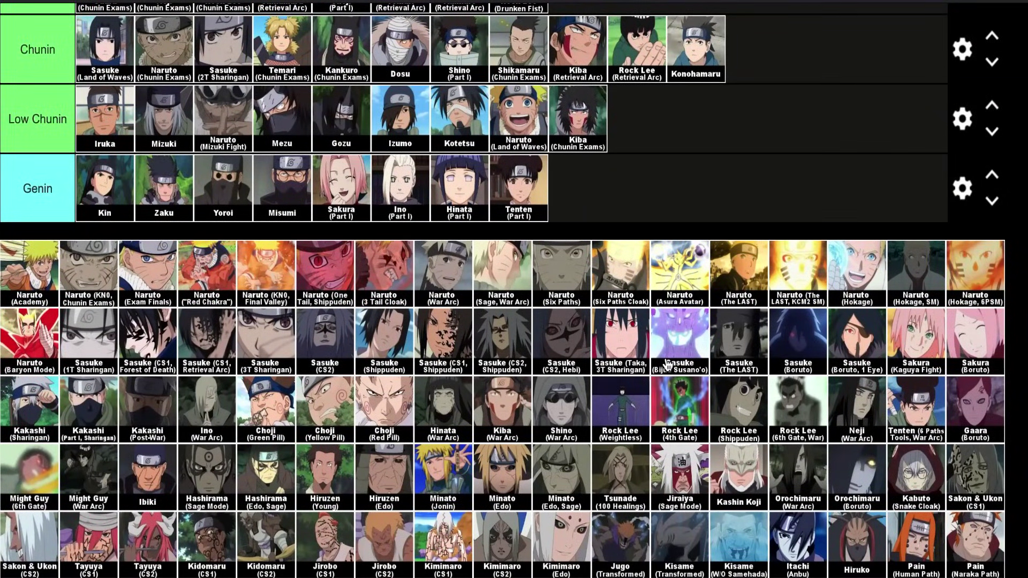
pyautogui.scroll(-2, 666, 364)
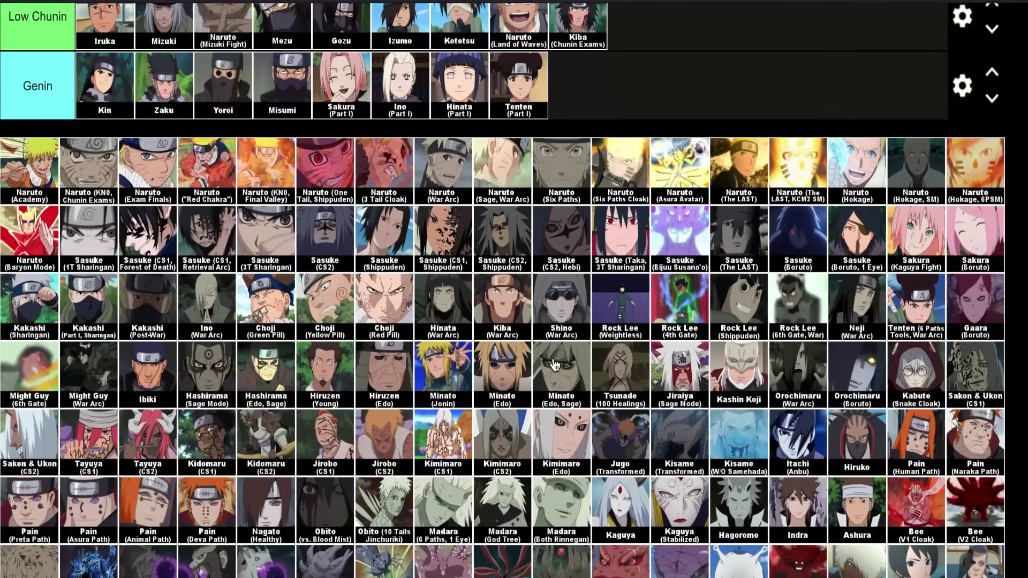
pyautogui.scroll(-3, 446, 368)
pyautogui.scroll(2, 757, 161)
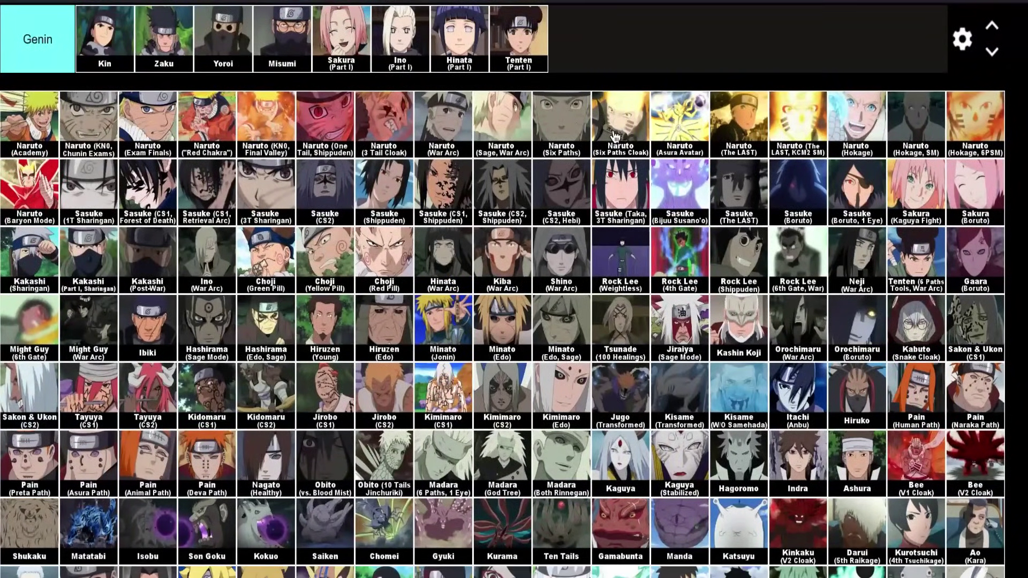
pyautogui.moveTo(615, 136); pyautogui.dragTo(530, 120)
pyautogui.scroll(1, 625, 131)
pyautogui.scroll(15, 622, 125)
pyautogui.scroll(4, 619, 122)
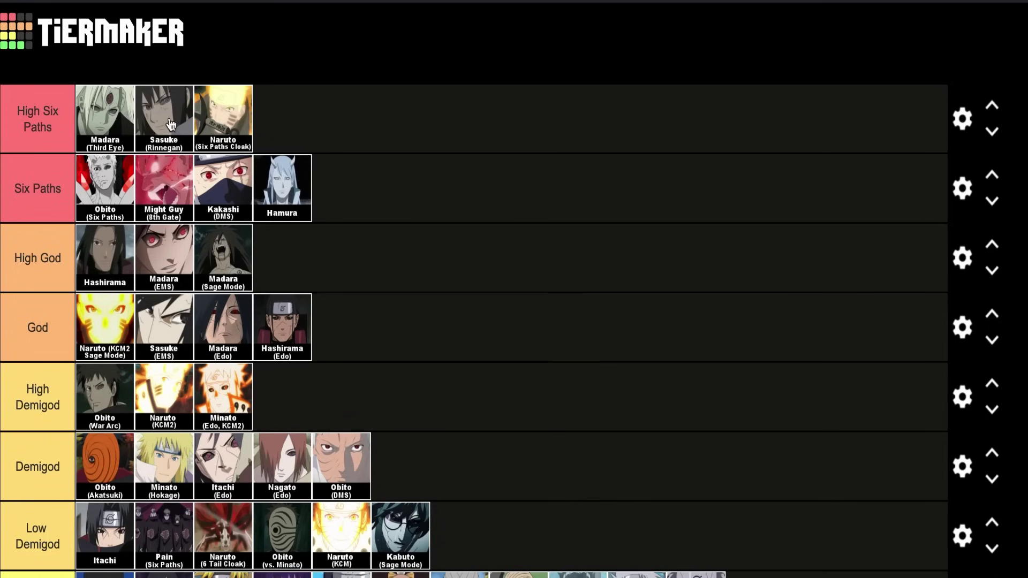
pyautogui.scroll(-1, 242, 151)
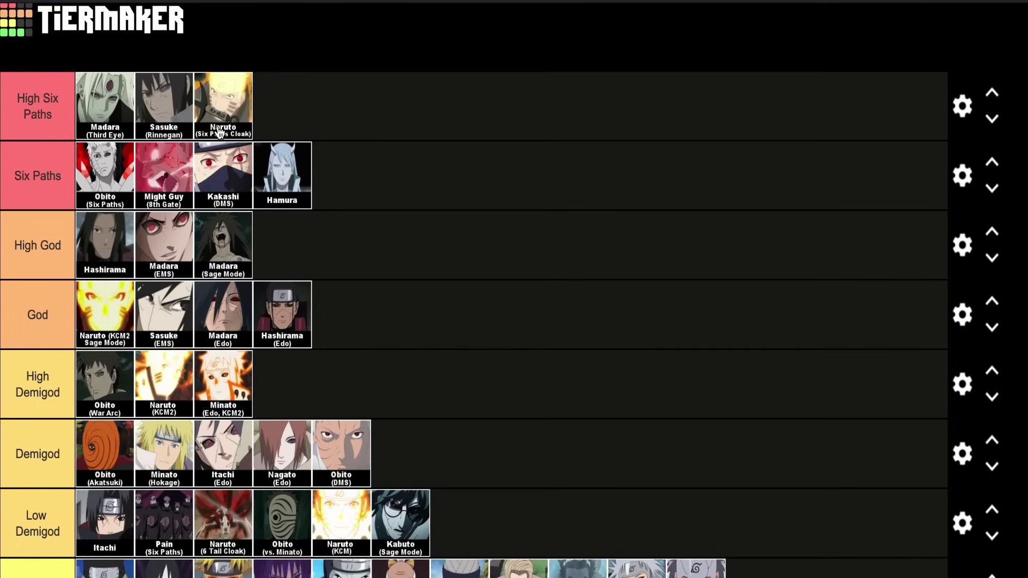
pyautogui.scroll(-1, 232, 185)
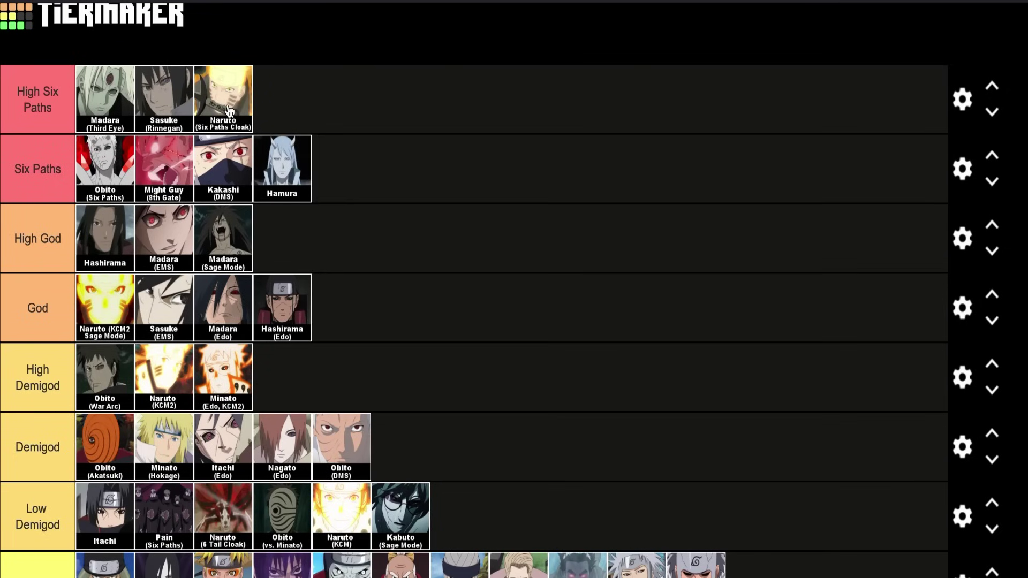
pyautogui.scroll(-5, 228, 111)
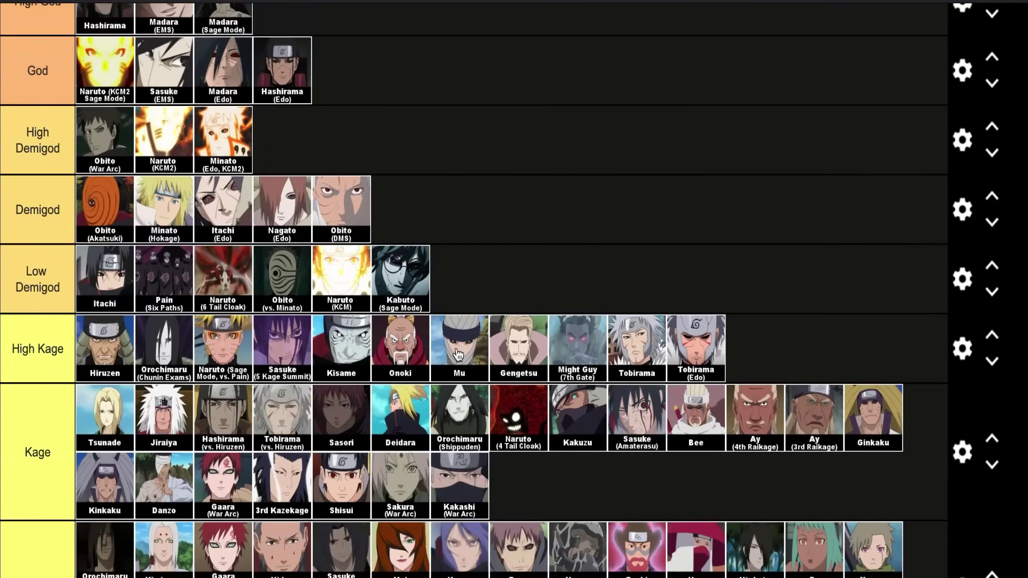
pyautogui.scroll(-1, 493, 489)
pyautogui.scroll(-8, 495, 494)
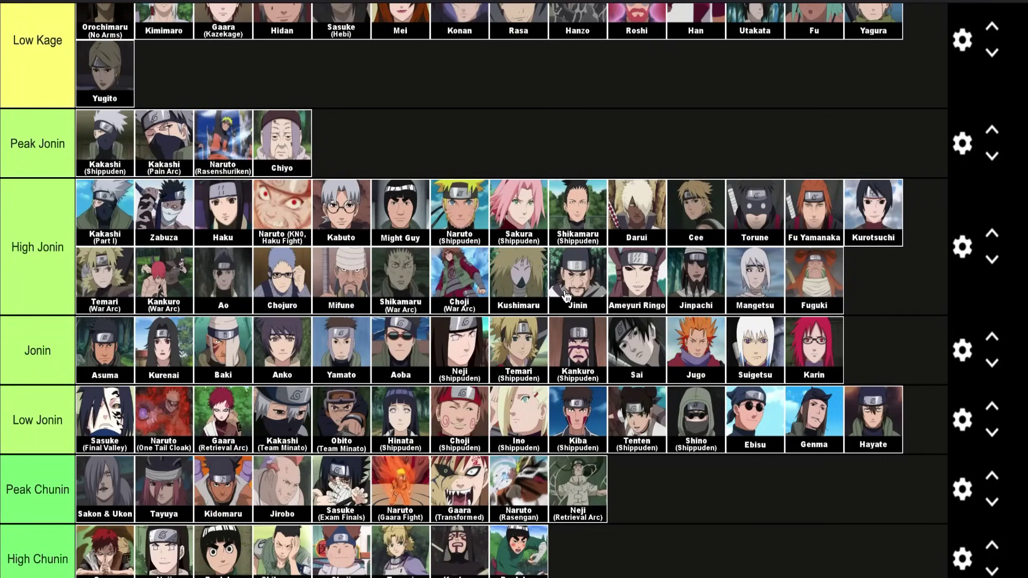
pyautogui.scroll(17, 566, 295)
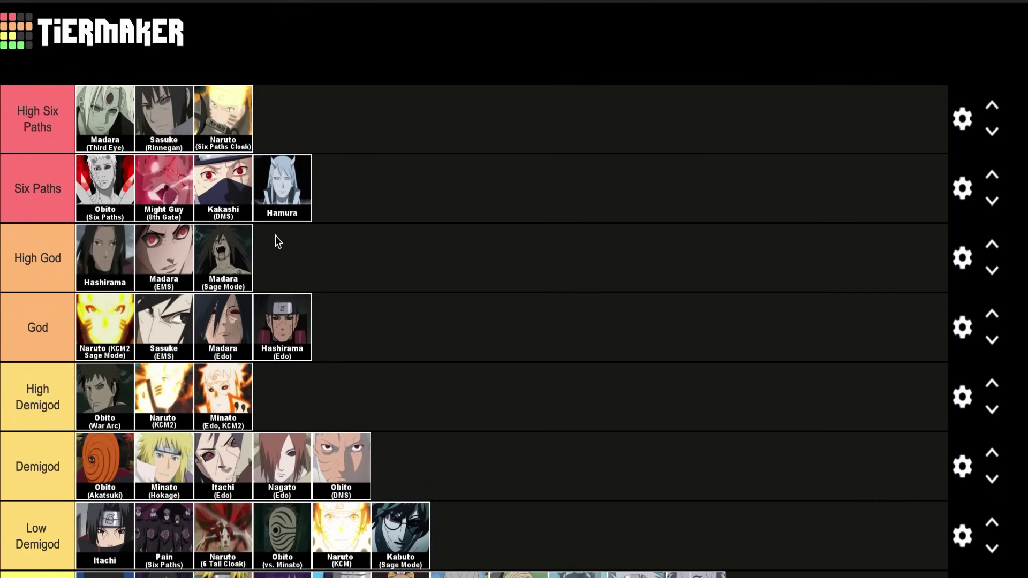
# Add Kaguya from the unranked pool to the Six Paths tier and move her up to the end of the High Six Paths tier
pyautogui.scroll(-15, 275, 239)
pyautogui.scroll(-2, 277, 242)
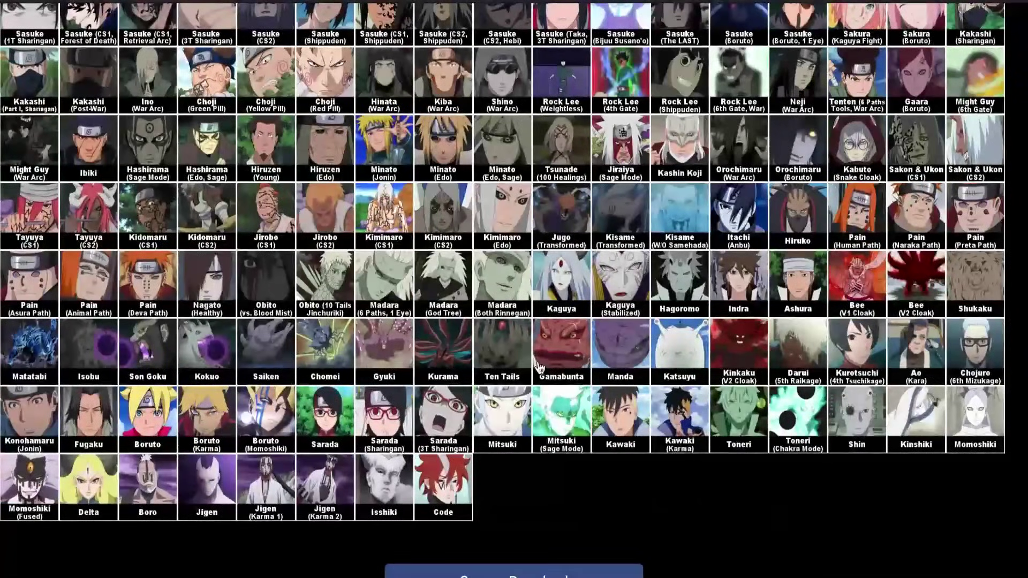
pyautogui.scroll(1, 589, 423)
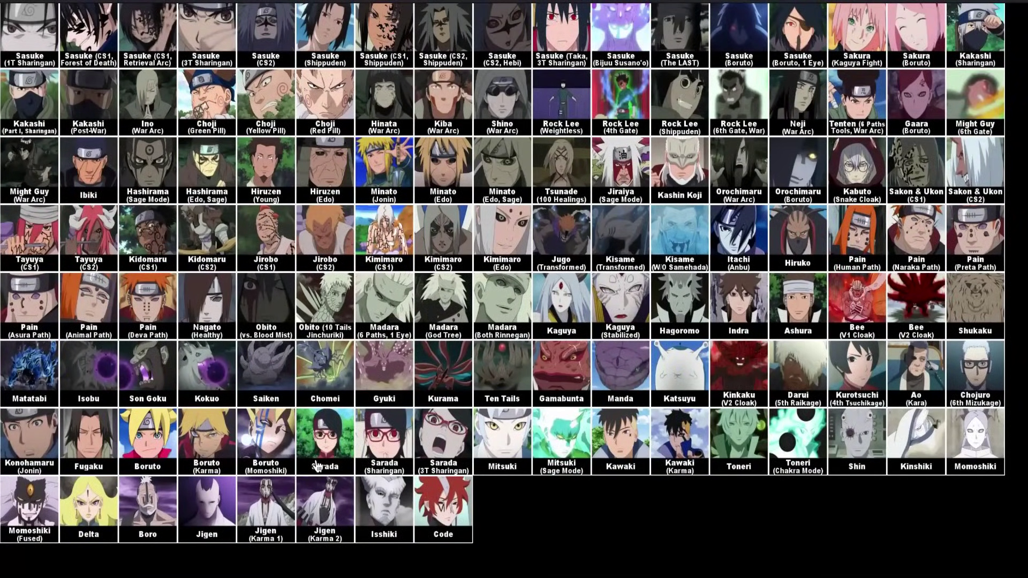
pyautogui.scroll(5, 316, 466)
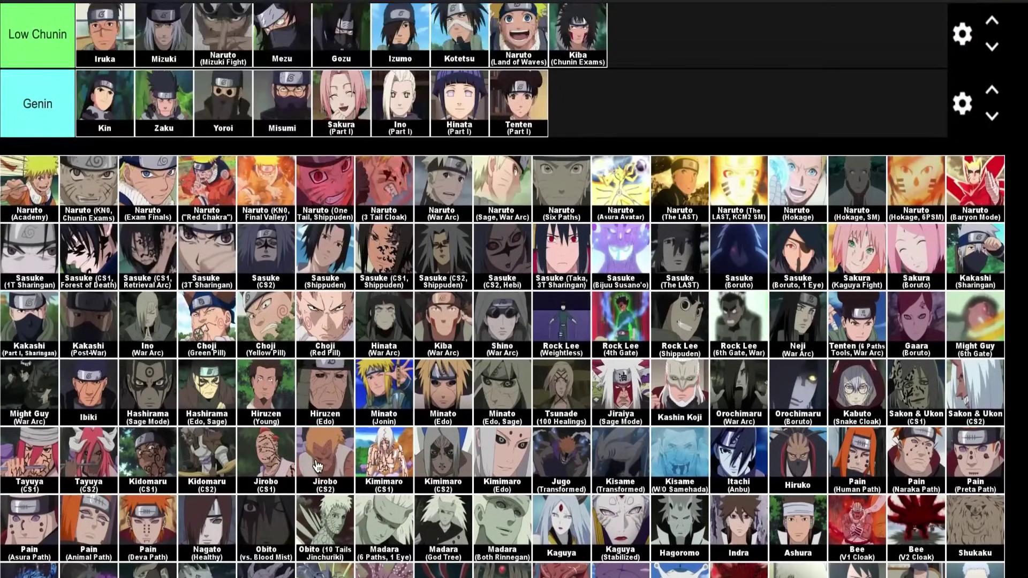
pyautogui.scroll(-4, 498, 429)
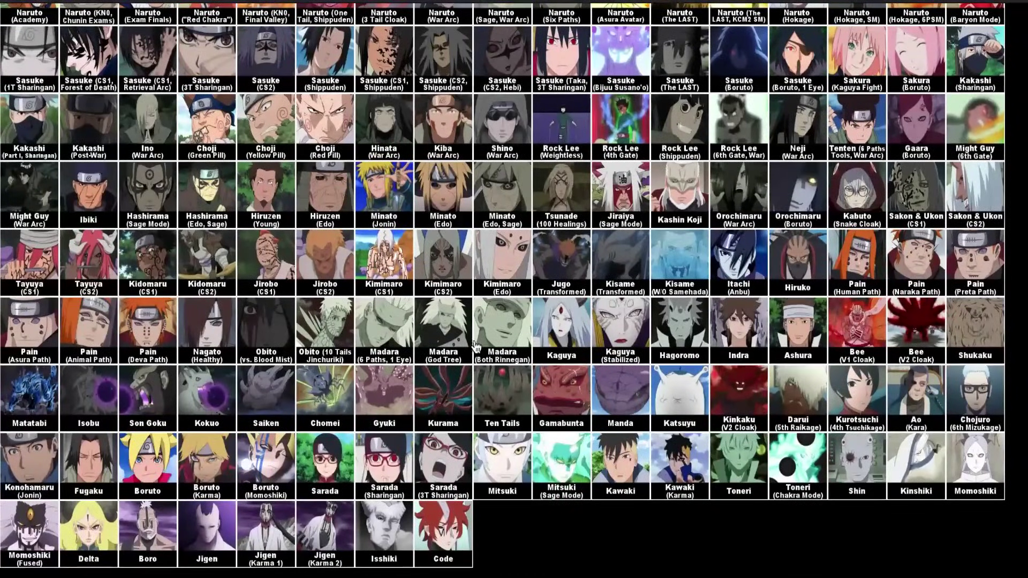
pyautogui.moveTo(568, 348); pyautogui.dragTo(540, 46)
pyautogui.scroll(20, 569, 321)
pyautogui.scroll(3, 460, 161)
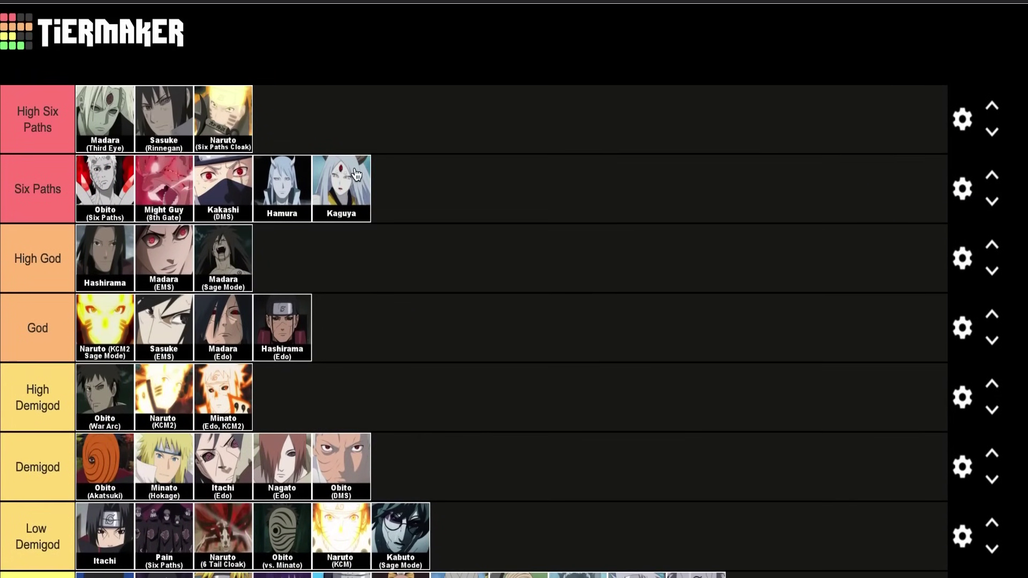
pyautogui.moveTo(341, 190); pyautogui.dragTo(376, 123)
# Add Hagoromo from the unranked pool to the High Six Paths tier, between Madara (Third Eye) and Sasuke (Rinnegan)
pyautogui.scroll(-20, 377, 123)
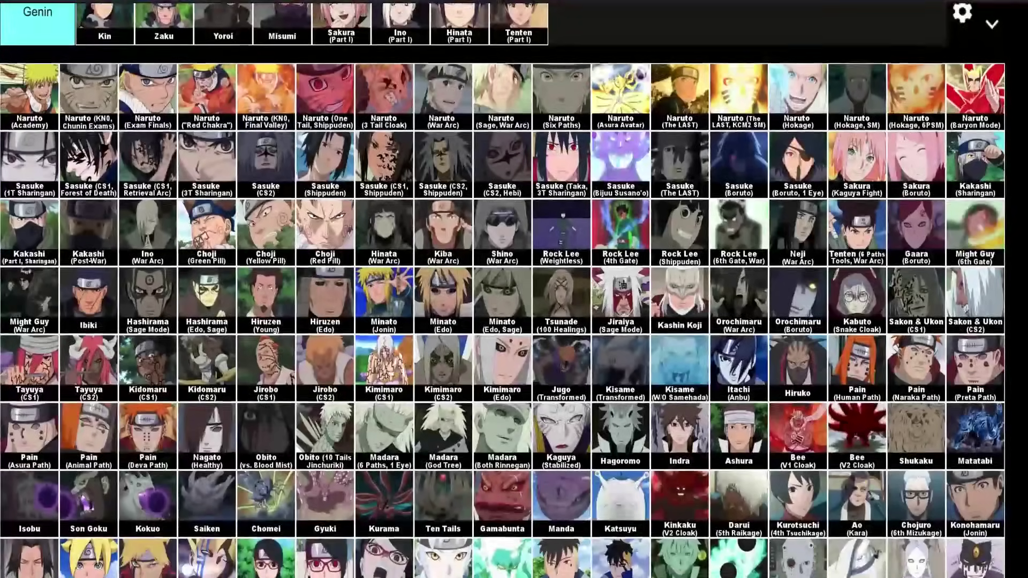
pyautogui.scroll(-1, 562, 439)
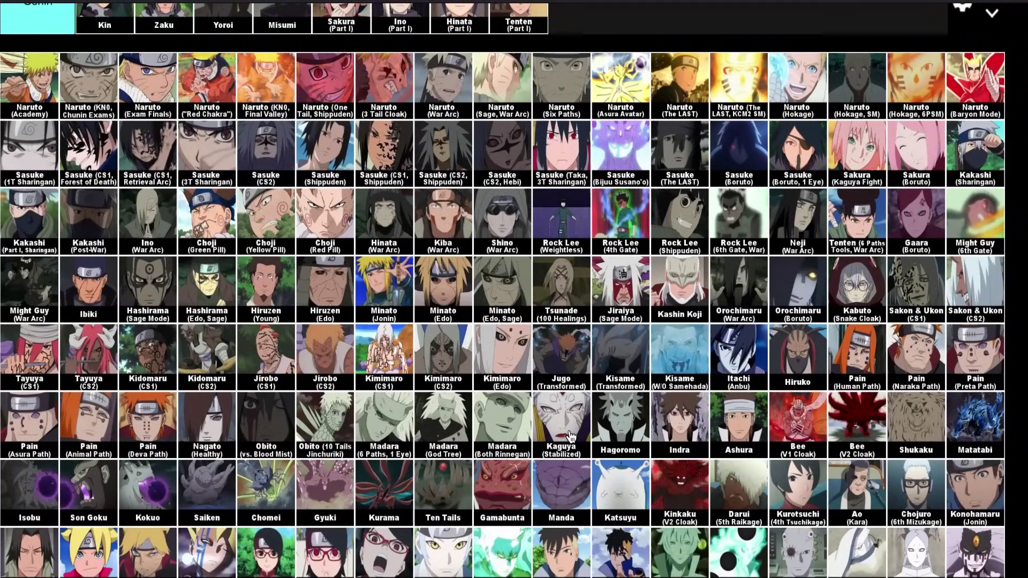
pyautogui.moveTo(623, 425); pyautogui.dragTo(159, 122)
pyautogui.scroll(15, 616, 348)
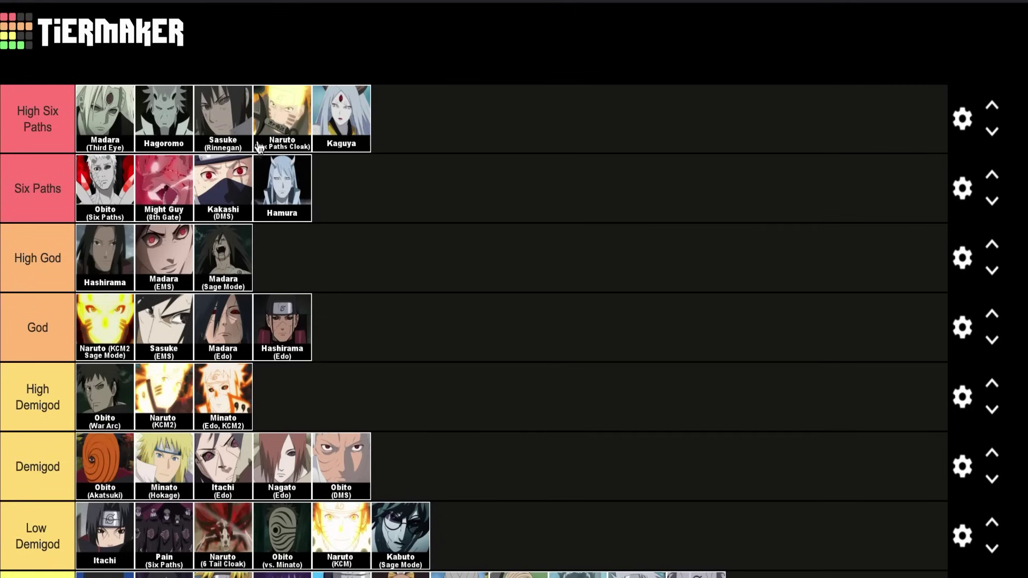
# Add Hinata (War Arc) from the unranked pool to the end of the Jonin tier, after Karin
pyautogui.scroll(-20, 234, 343)
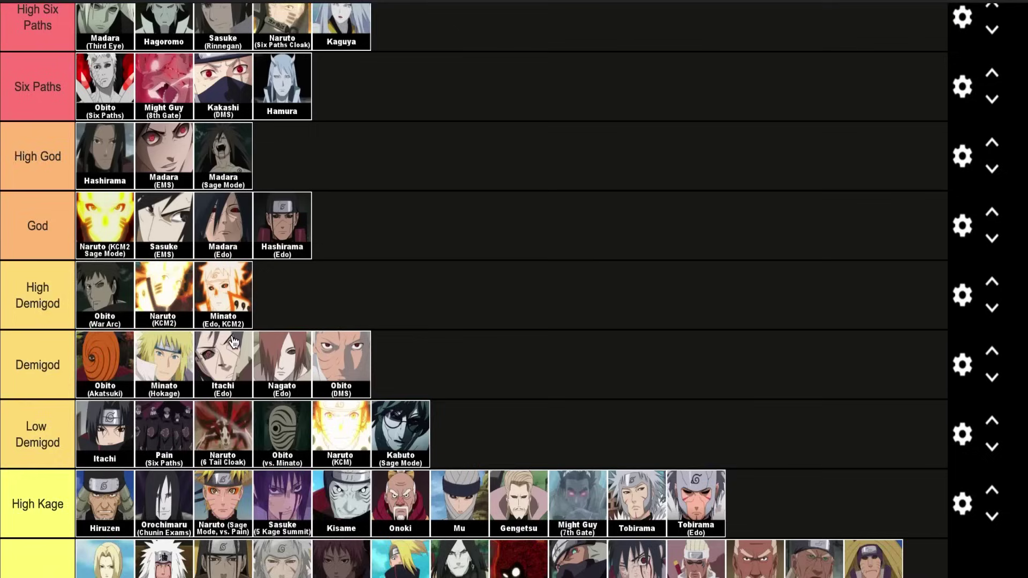
pyautogui.scroll(4, 234, 343)
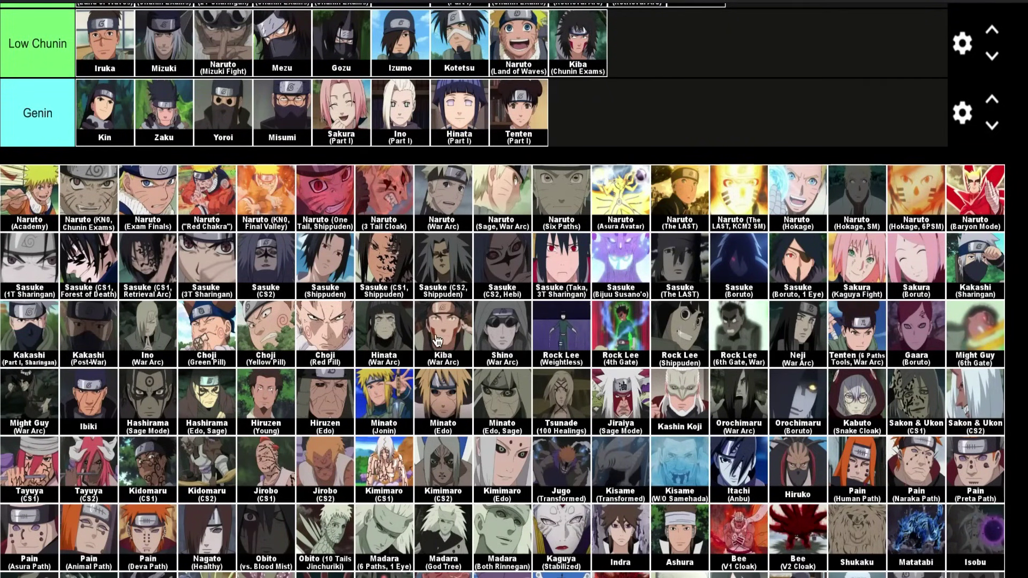
pyautogui.moveTo(394, 357); pyautogui.dragTo(344, 375)
pyautogui.scroll(4, 397, 369)
pyautogui.scroll(20, 406, 368)
pyautogui.scroll(-6, 712, 573)
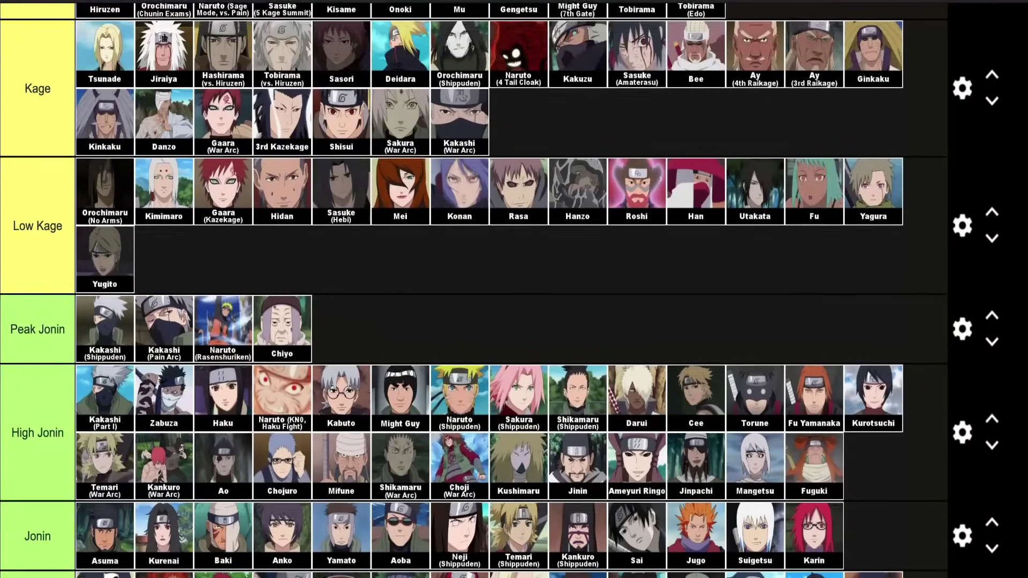
pyautogui.scroll(-4, 716, 571)
pyautogui.moveTo(715, 571); pyautogui.dragTo(904, 361)
pyautogui.scroll(1, 715, 569)
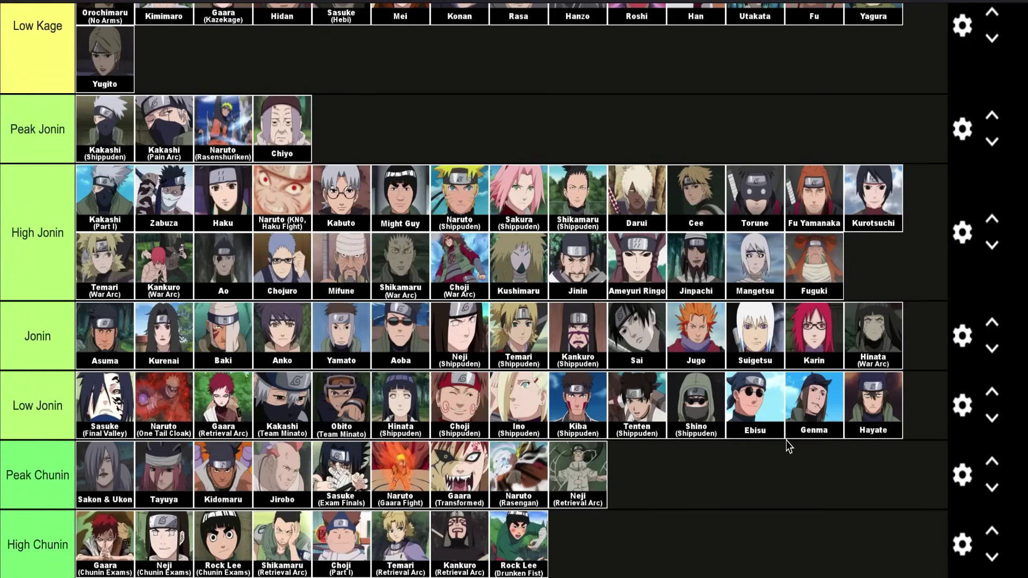
# Add Kiba (War Arc) from the unranked pool to the Jonin tier, after Hinata (War Arc)
pyautogui.scroll(-10, 786, 440)
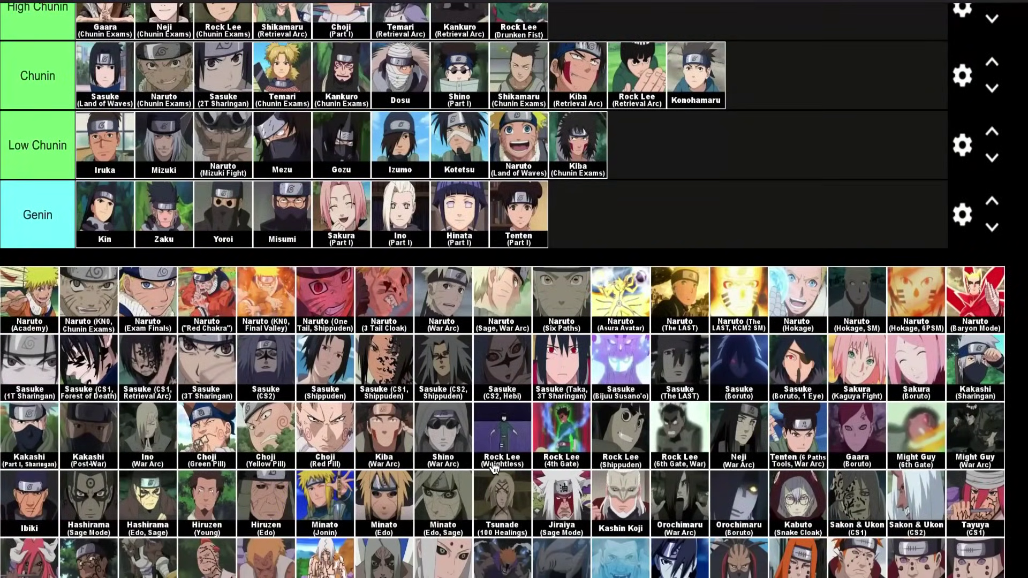
pyautogui.scroll(15, 586, 412)
pyautogui.moveTo(423, 431); pyautogui.dragTo(466, 557)
pyautogui.scroll(-7, 586, 412)
pyautogui.scroll(-2, 568, 471)
# Add Shino (War Arc) from the unranked pool to the Jonin tier, after Kiba (War Arc)
pyautogui.scroll(-20, 466, 556)
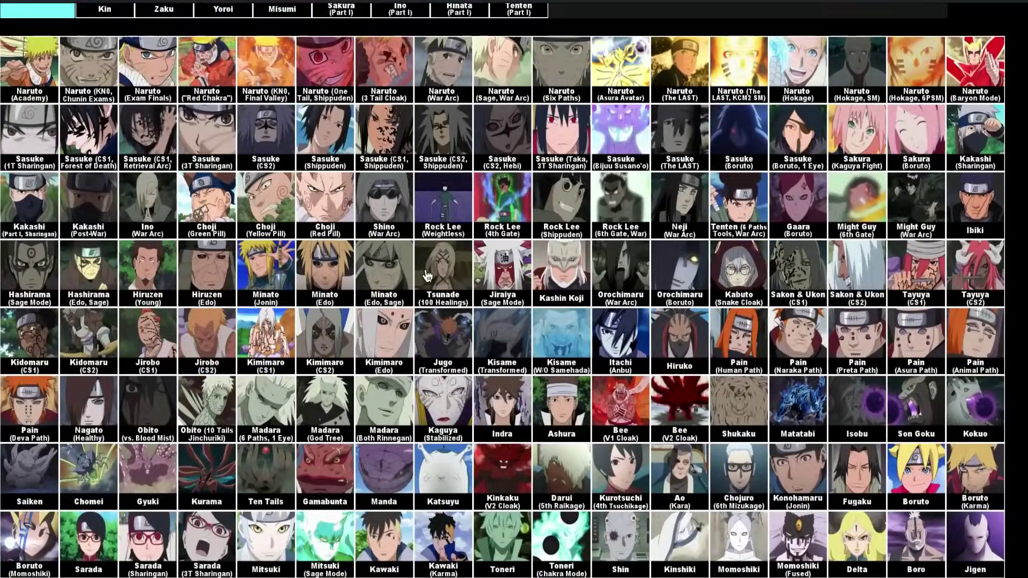
pyautogui.scroll(1, 408, 226)
pyautogui.moveTo(394, 233); pyautogui.dragTo(369, 482)
pyautogui.scroll(20, 407, 230)
pyautogui.scroll(-15, 369, 481)
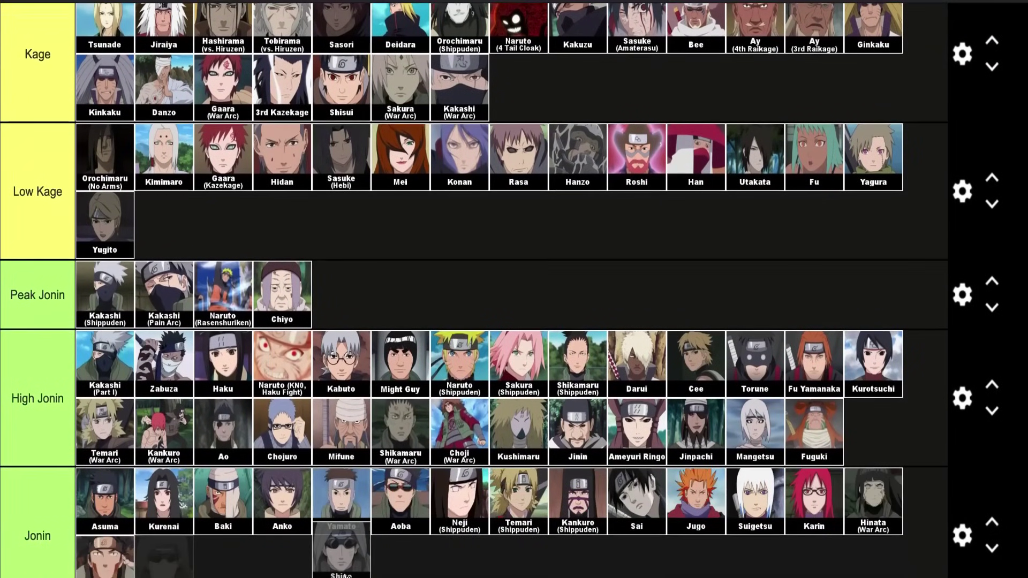
# Add Neji (War Arc) from the unranked pool to the Jonin tier, after Shino (War Arc)
pyautogui.scroll(-12, 345, 572)
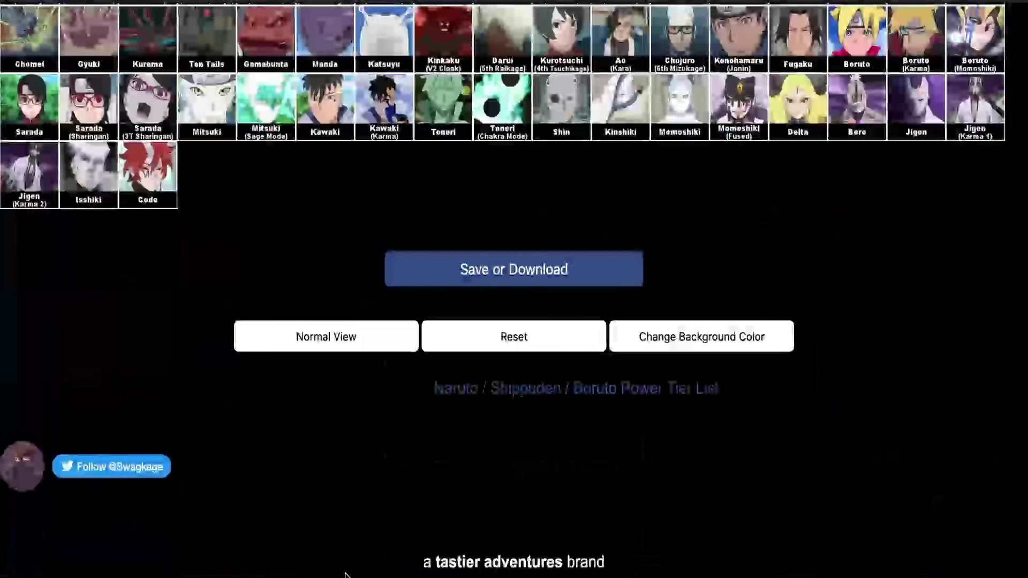
pyautogui.scroll(6, 345, 573)
pyautogui.scroll(3, 345, 574)
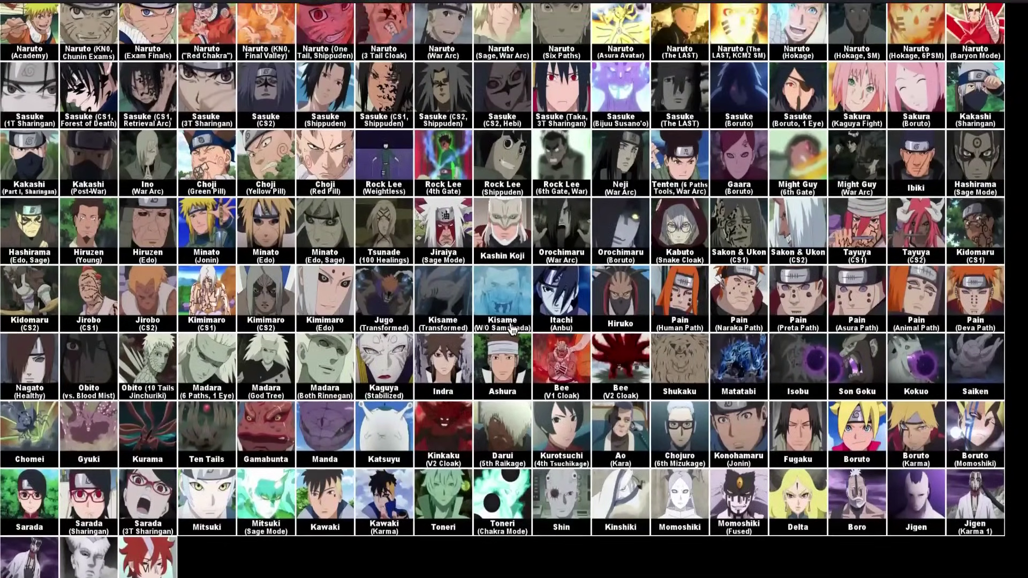
pyautogui.moveTo(617, 174); pyautogui.dragTo(415, 534)
pyautogui.scroll(15, 614, 170)
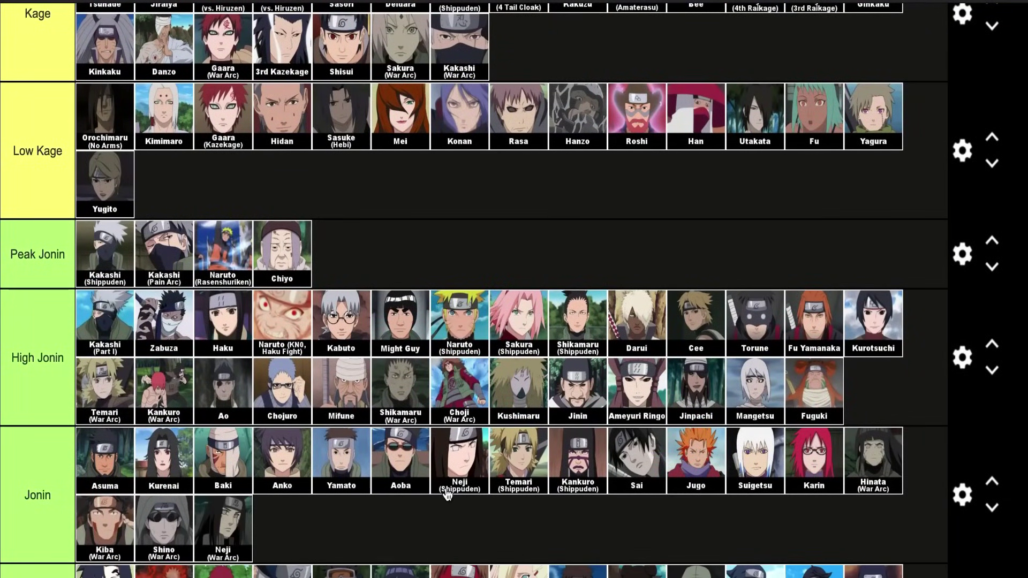
# Add Rock Lee (Shippuden) from the unranked pool to the end of the Jonin tier, after Neji (War Arc)
pyautogui.scroll(-20, 220, 572)
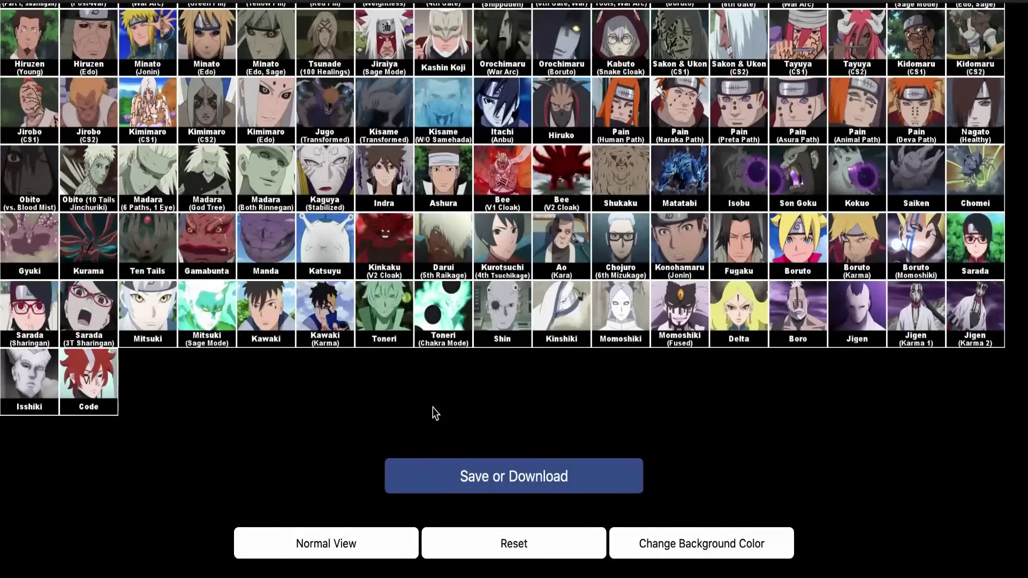
pyautogui.scroll(2, 435, 407)
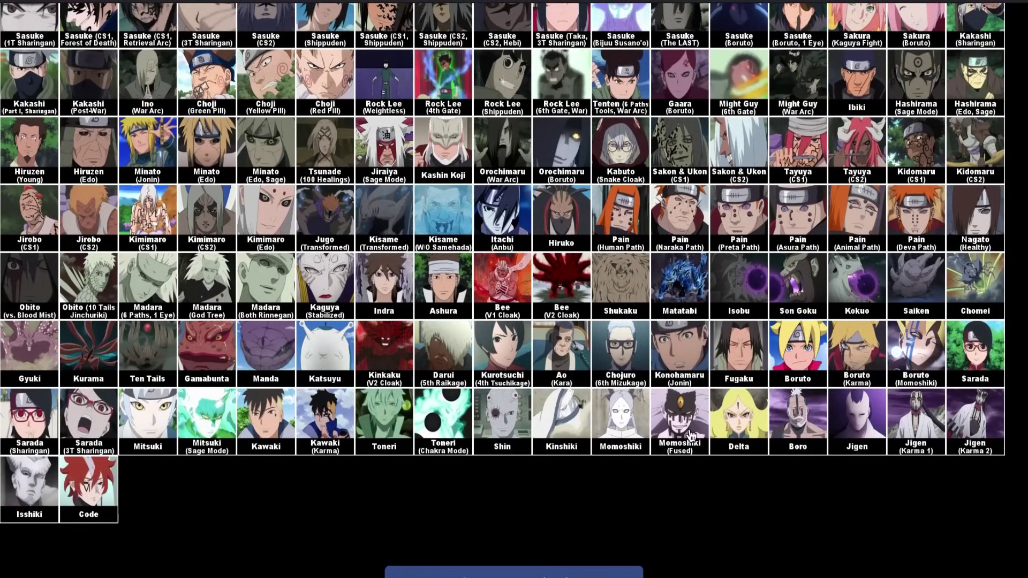
pyautogui.scroll(3, 675, 451)
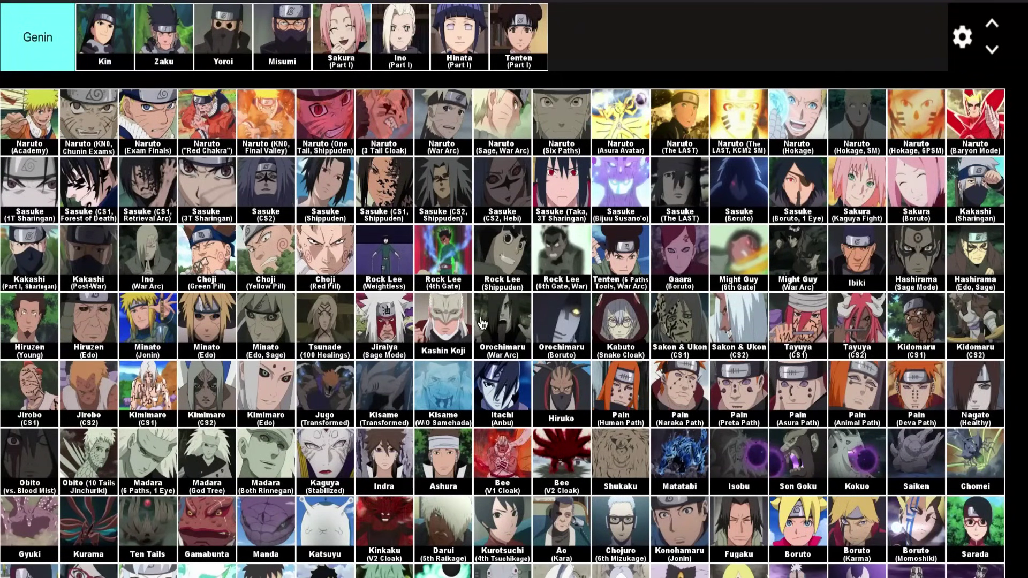
pyautogui.moveTo(497, 267); pyautogui.dragTo(472, 488)
pyautogui.scroll(10, 506, 273)
pyautogui.scroll(8, 516, 276)
pyautogui.scroll(-5, 509, 275)
pyautogui.scroll(-1, 476, 477)
pyautogui.scroll(-5, 415, 431)
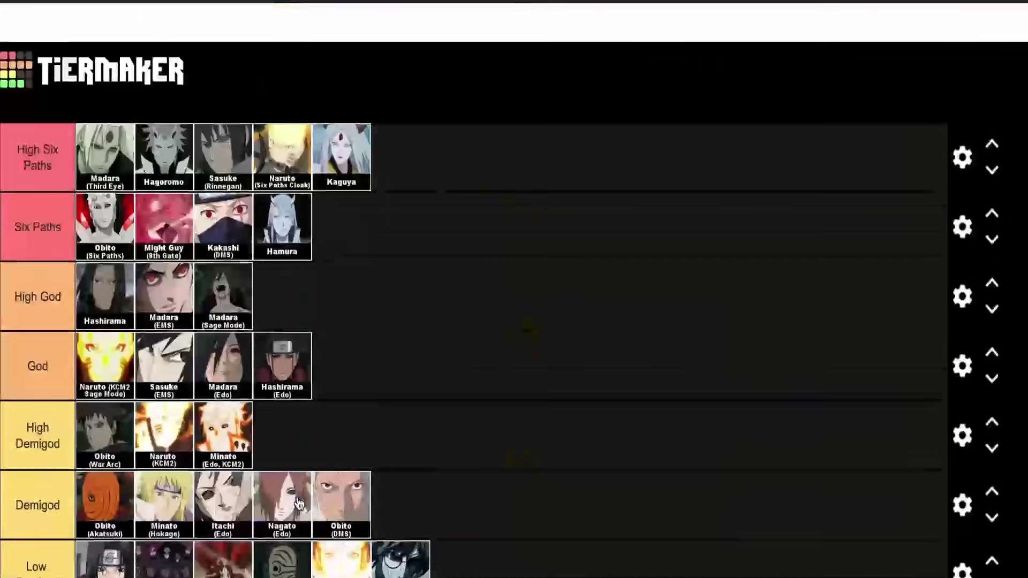
pyautogui.scroll(-1, 316, 195)
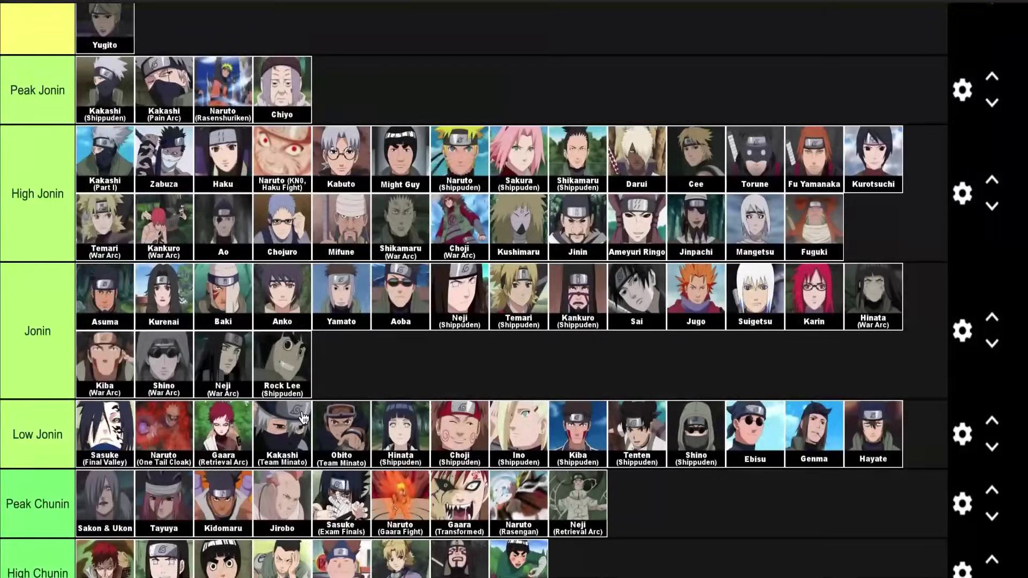
pyautogui.scroll(-1, 303, 417)
pyautogui.scroll(-1, 303, 418)
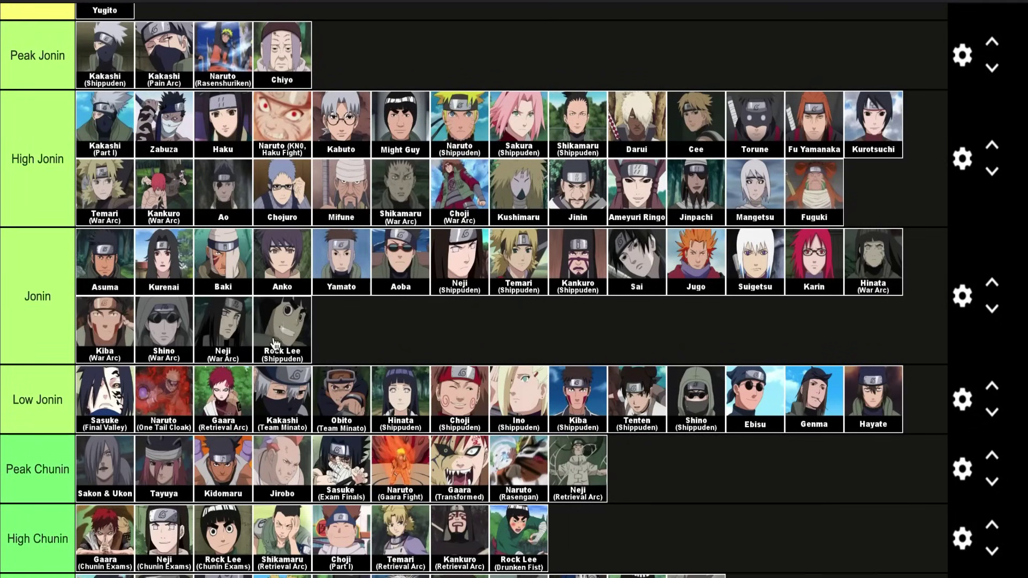
pyautogui.scroll(-5, 282, 339)
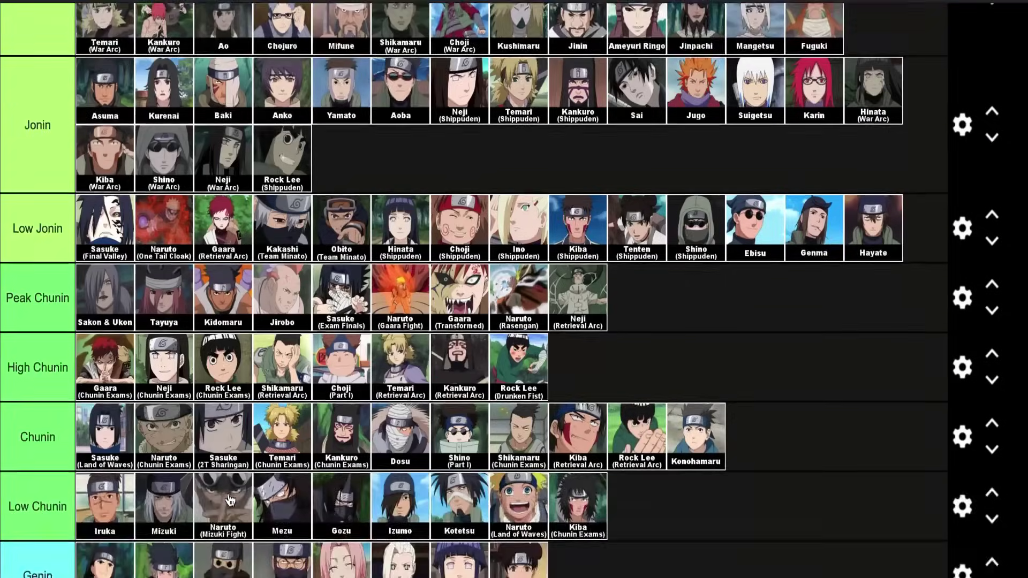
pyautogui.scroll(4, 219, 431)
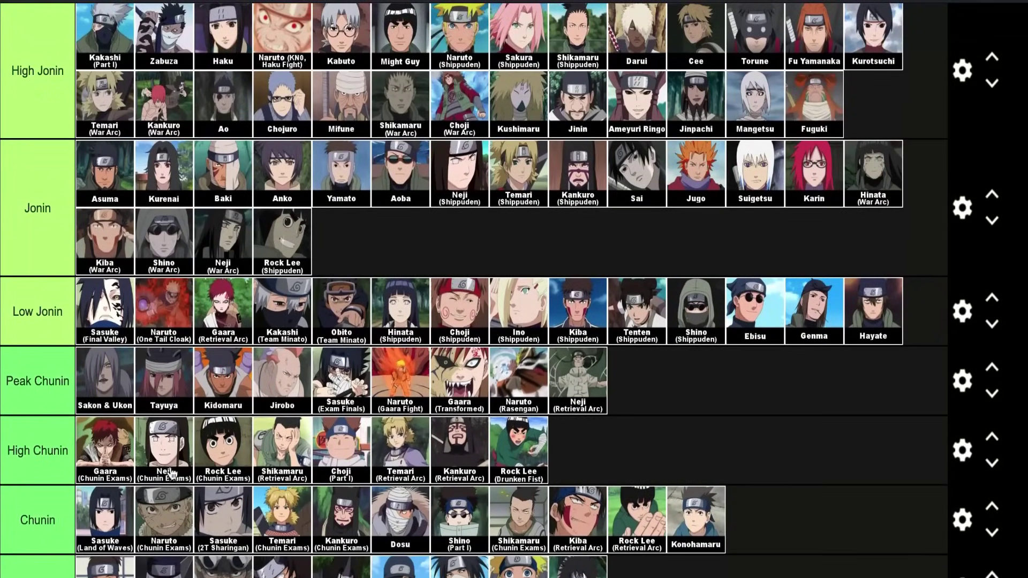
# Add Tenten (6 Paths Tools, War Arc) from the unranked pool to the end of the Jonin tier, after Rock Lee (Shippuden)
pyautogui.scroll(5, 224, 455)
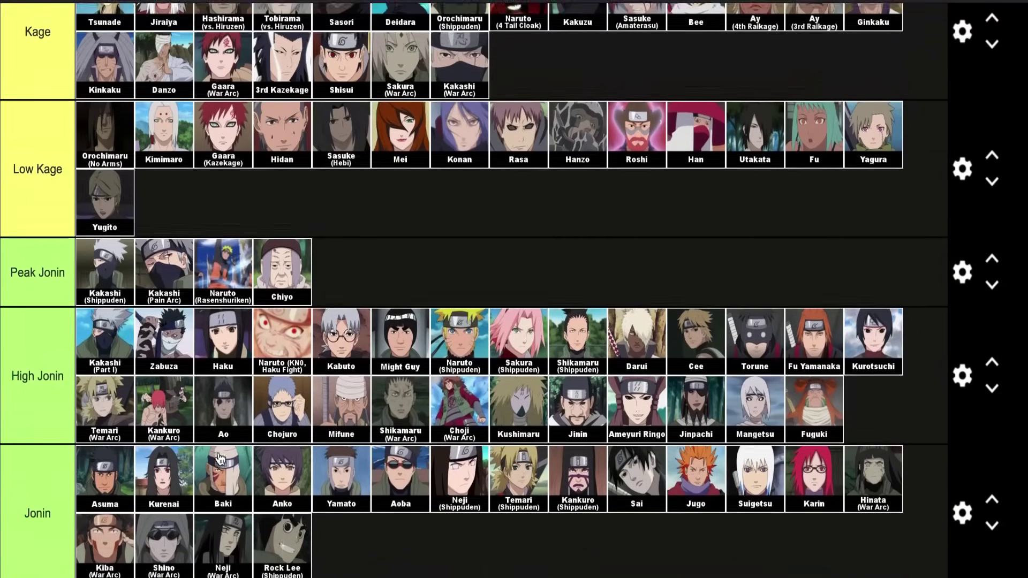
pyautogui.scroll(-2, 237, 473)
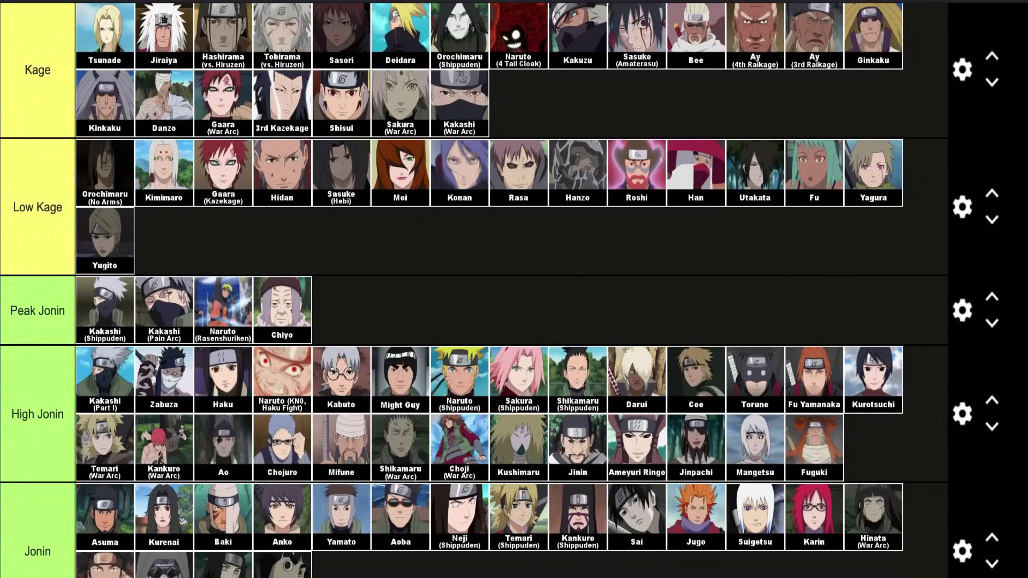
pyautogui.scroll(-2, 270, 554)
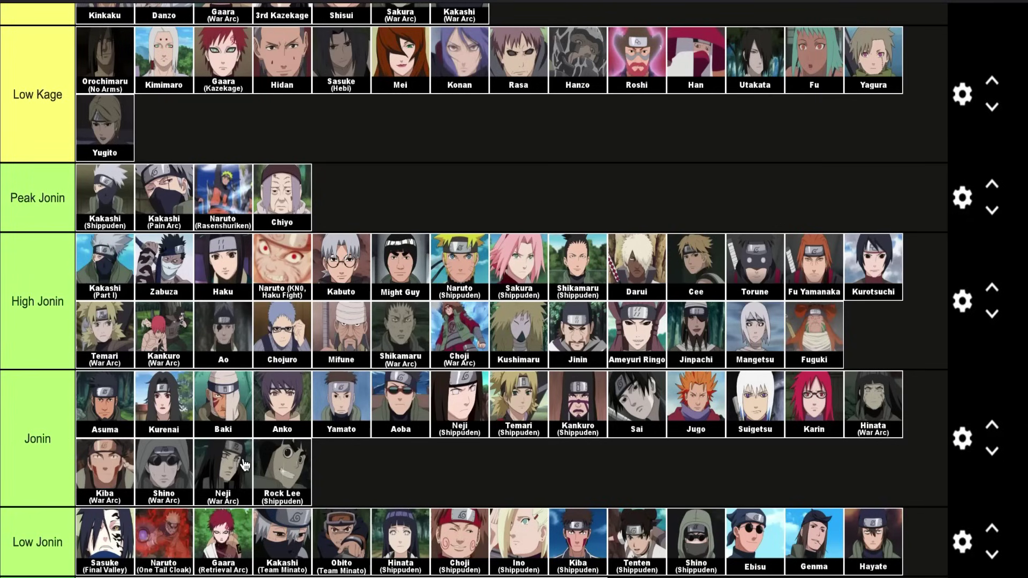
pyautogui.scroll(-15, 244, 464)
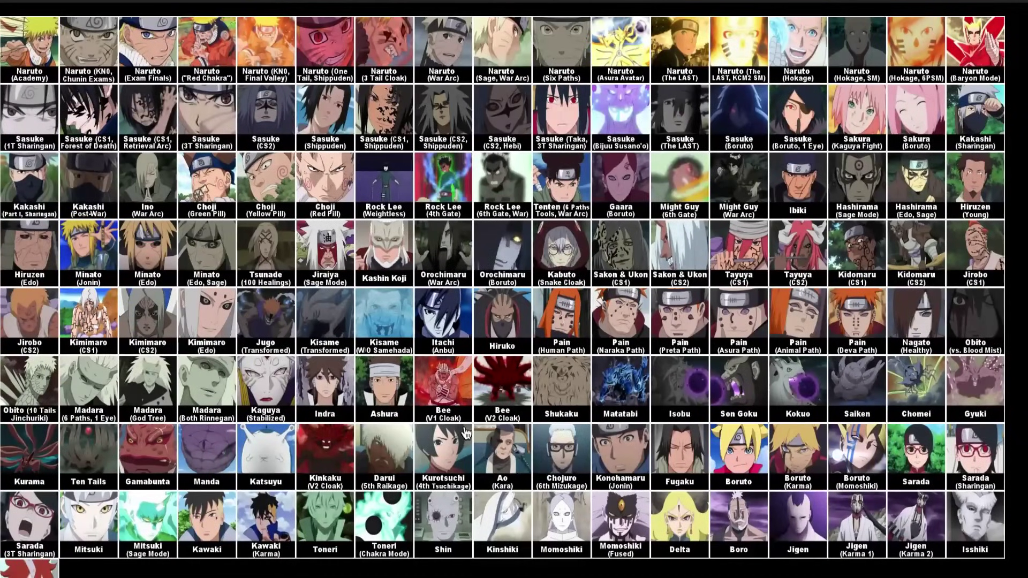
pyautogui.scroll(1, 397, 298)
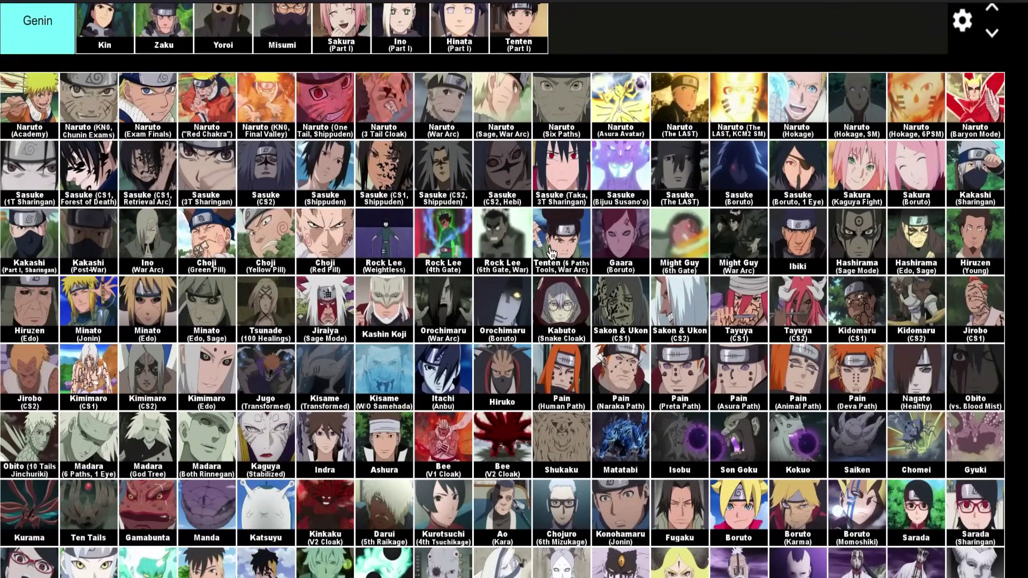
pyautogui.moveTo(570, 253); pyautogui.dragTo(582, 250)
pyautogui.scroll(10, 582, 249)
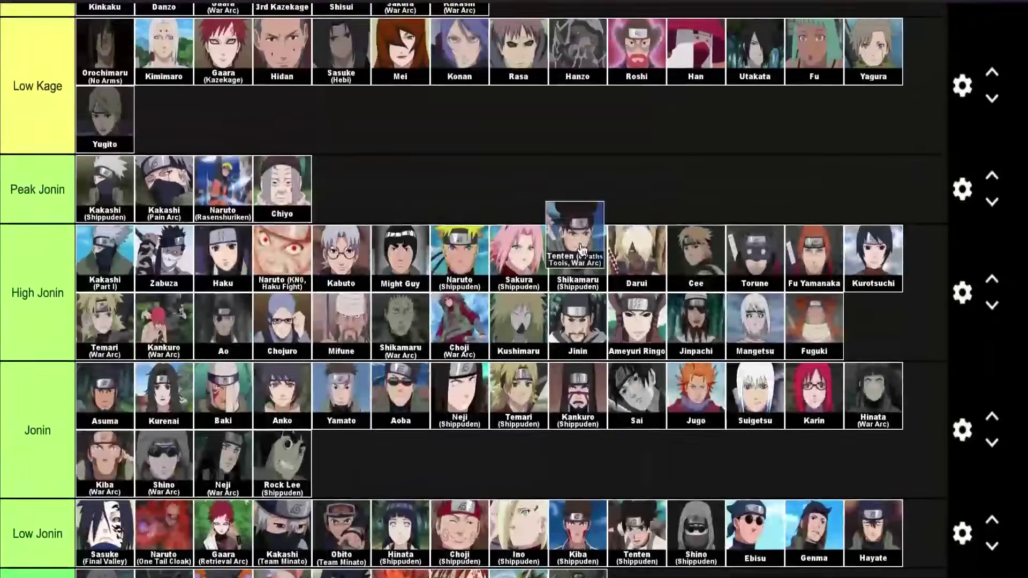
pyautogui.scroll(-3, 581, 249)
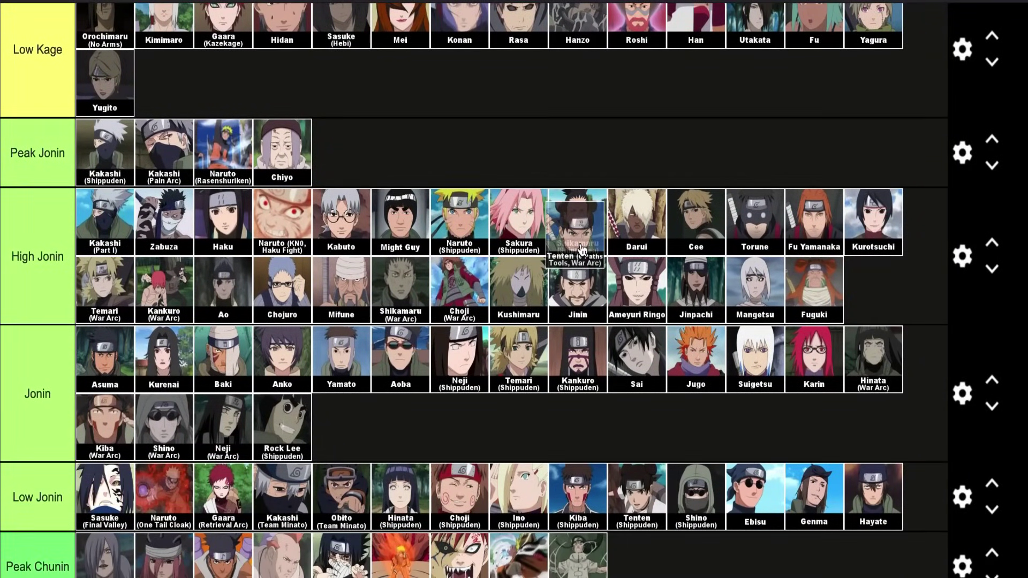
pyautogui.moveTo(582, 249); pyautogui.dragTo(484, 434)
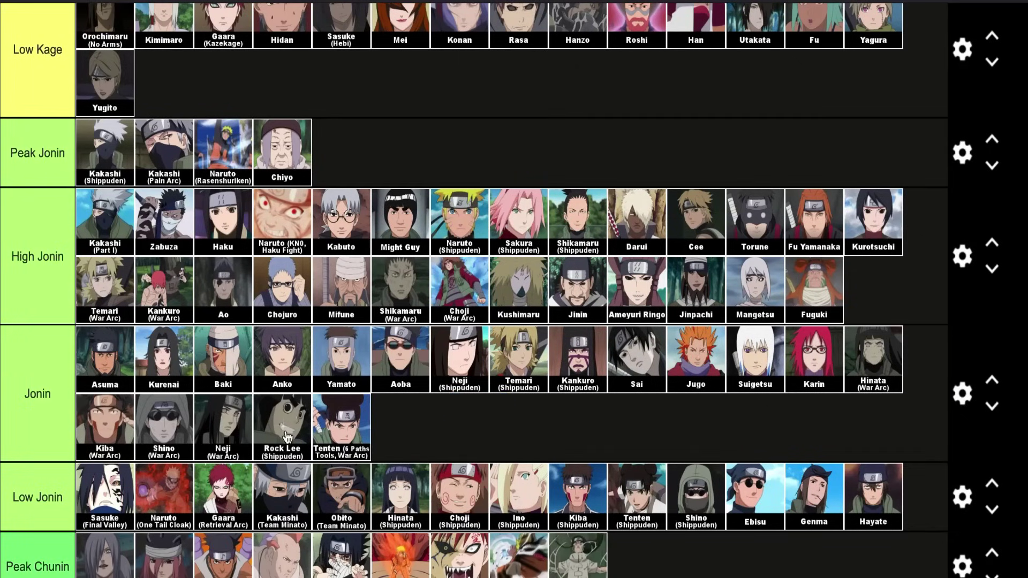
# Look through the unranked character pool to check which Naruto, Shippuden and Boruto characters and forms are still unplaced
pyautogui.scroll(-3, 370, 425)
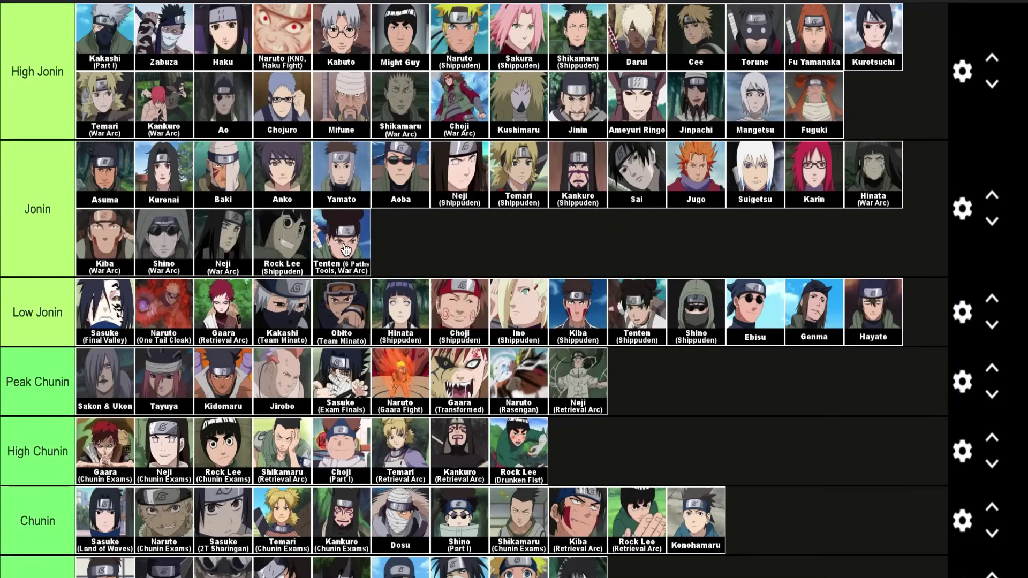
pyautogui.scroll(-20, 346, 249)
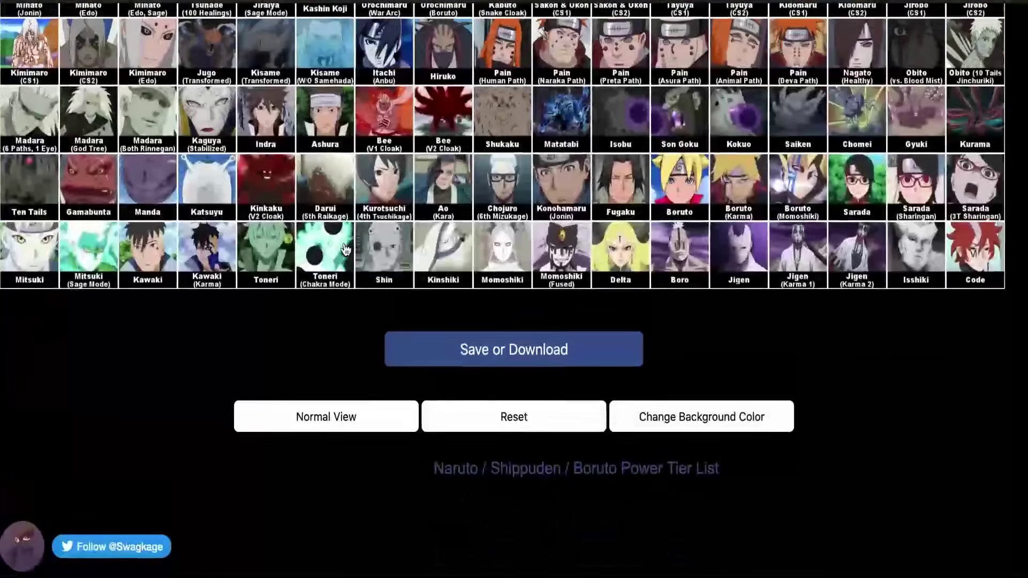
pyautogui.scroll(4, 345, 249)
pyautogui.scroll(2, 364, 288)
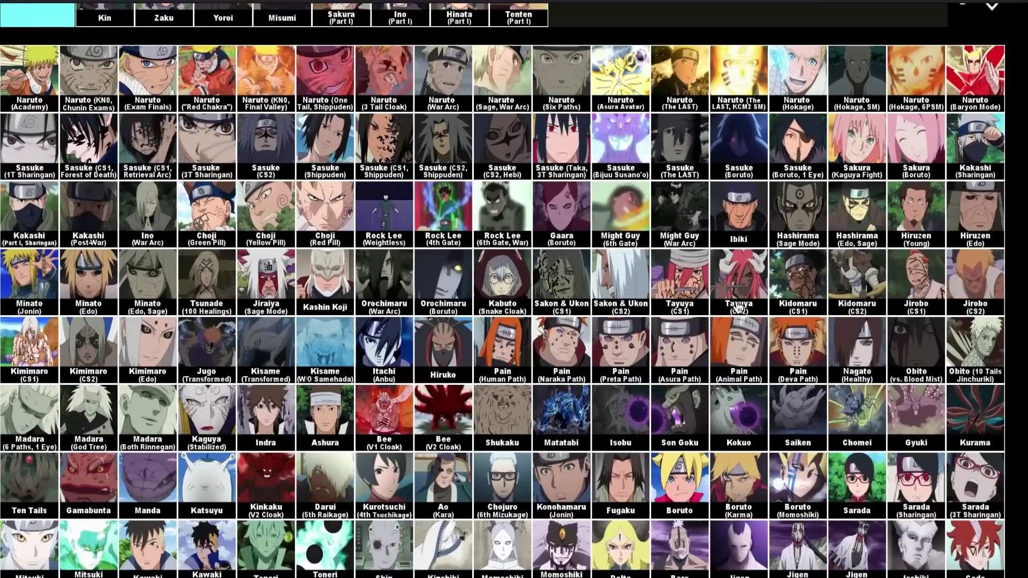
pyautogui.scroll(2, 744, 320)
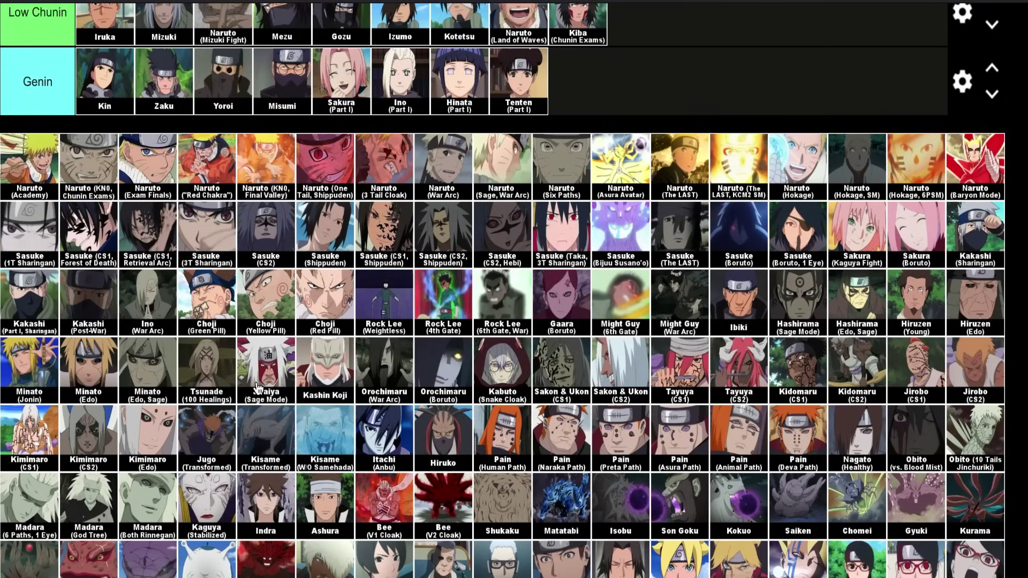
pyautogui.scroll(-1, 259, 386)
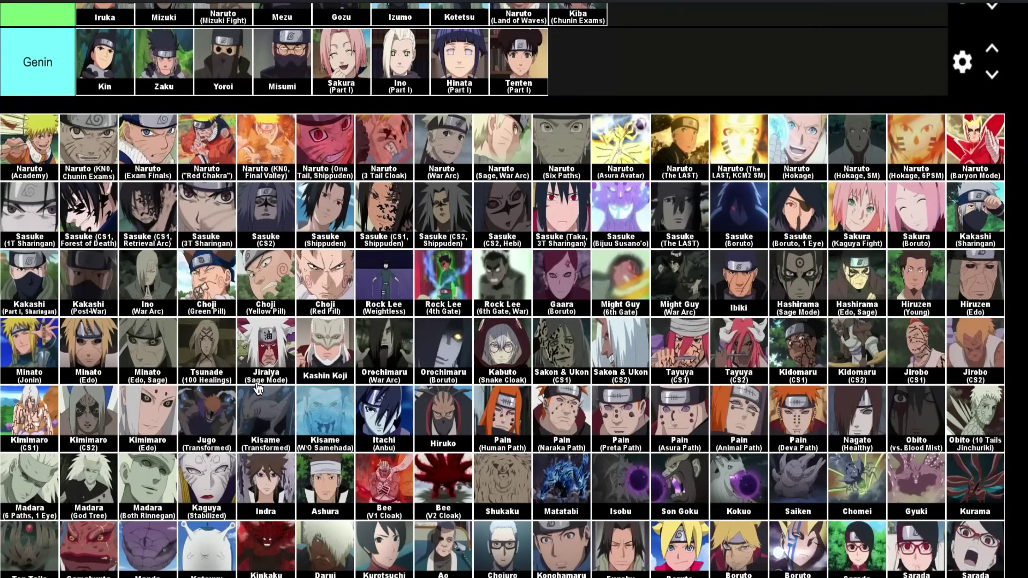
pyautogui.scroll(-4, 478, 330)
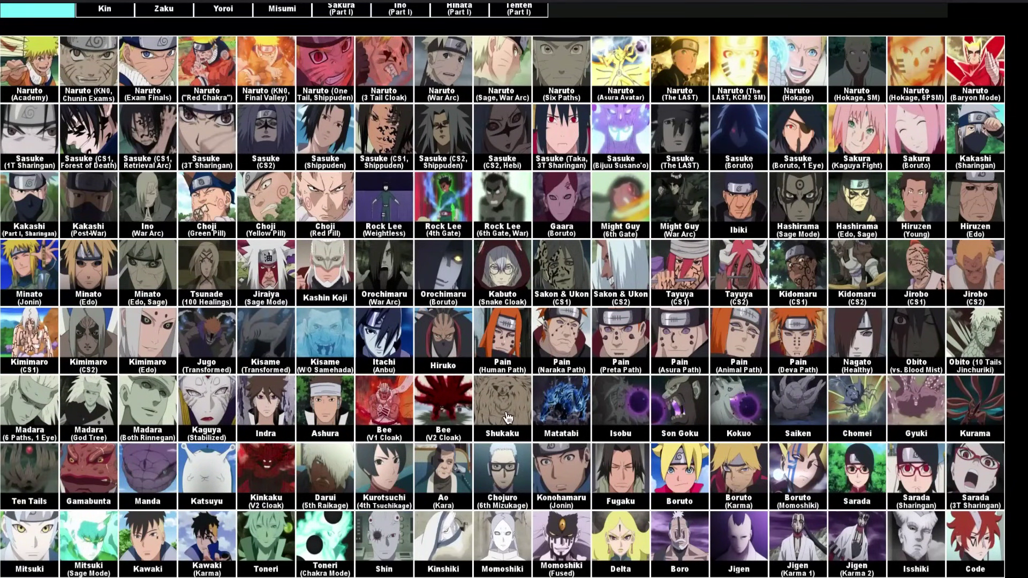
pyautogui.scroll(1, 551, 416)
pyautogui.scroll(-2, 551, 417)
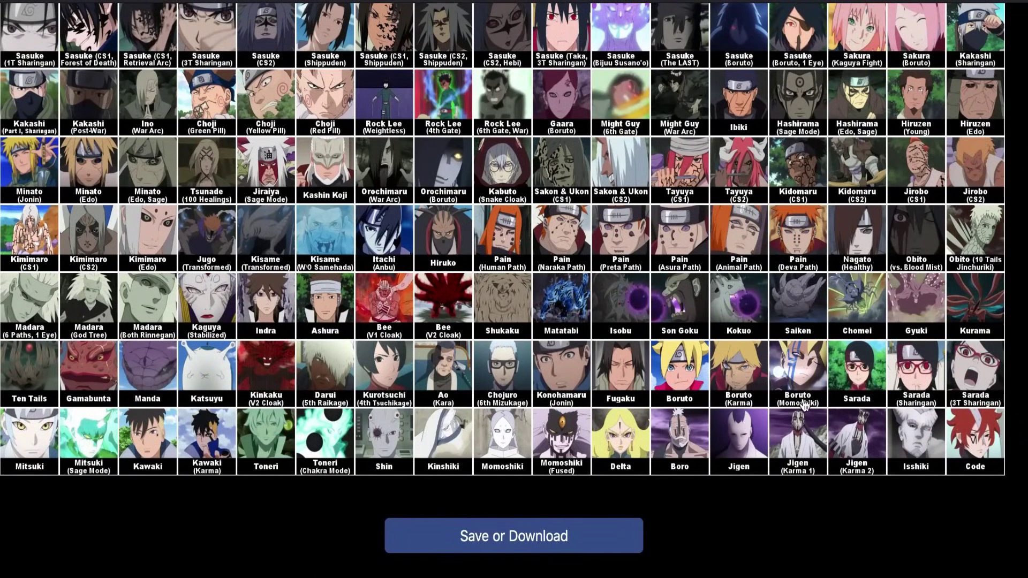
pyautogui.scroll(1, 496, 425)
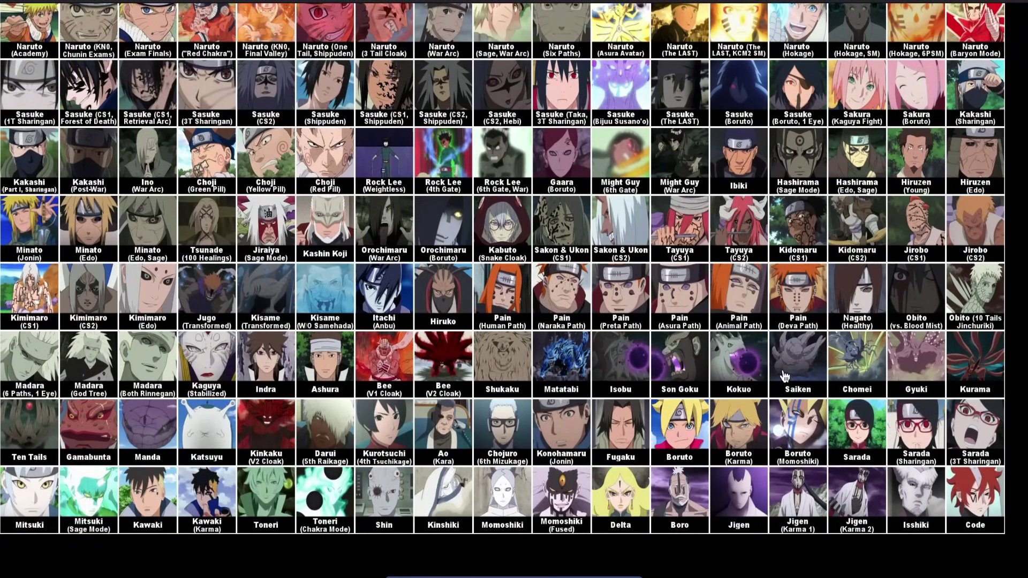
# Review the character placements across the ranked tiers, from Genin up to the God tiers
pyautogui.scroll(5, 780, 383)
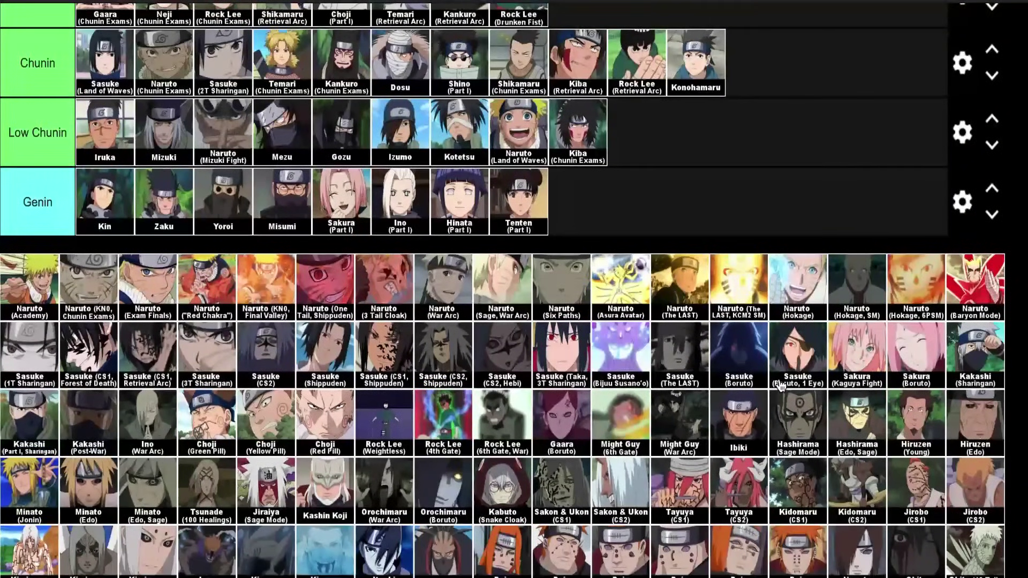
pyautogui.scroll(9, 766, 394)
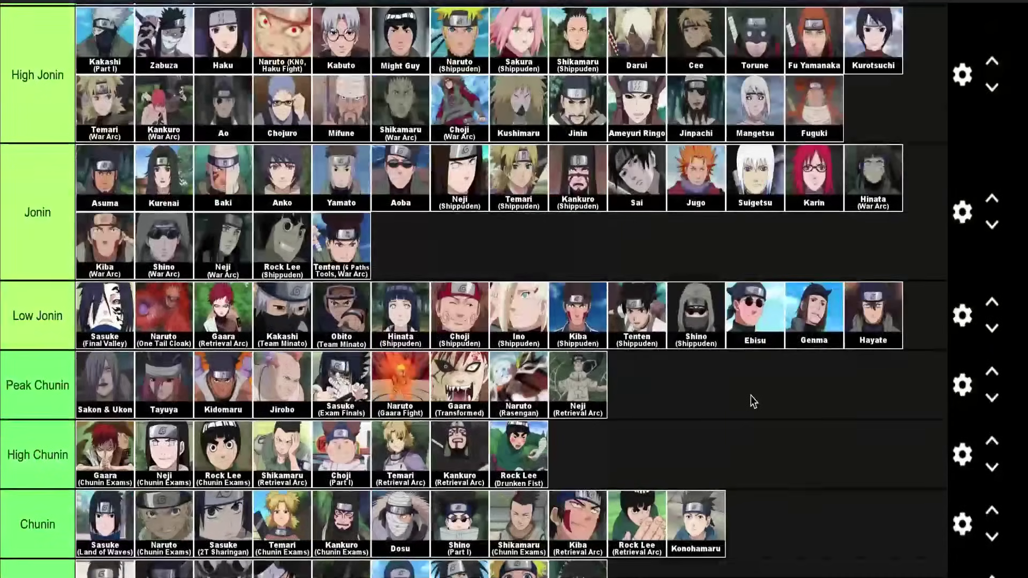
pyautogui.scroll(-2, 752, 402)
pyautogui.scroll(1, 752, 402)
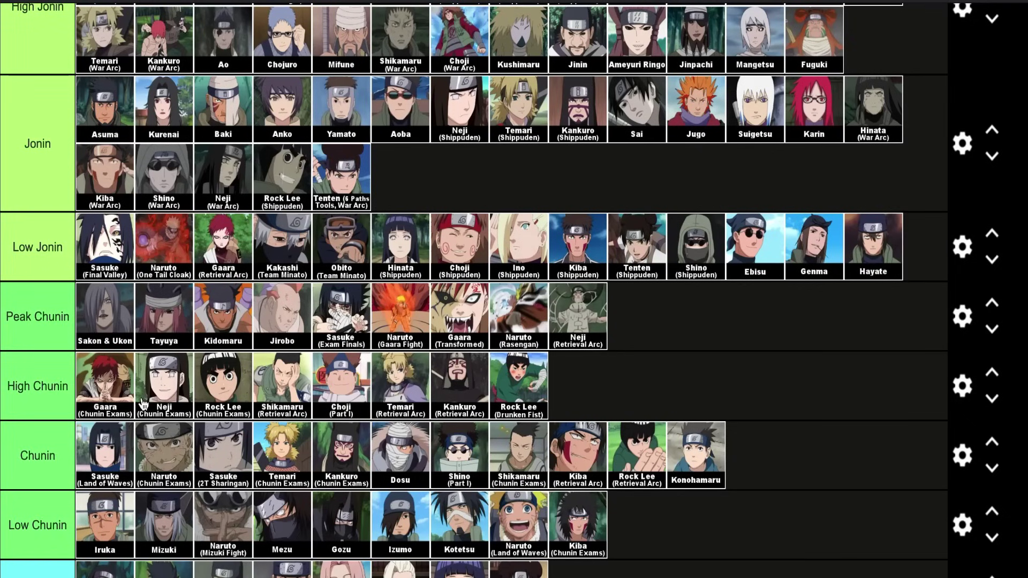
pyautogui.scroll(3, 125, 409)
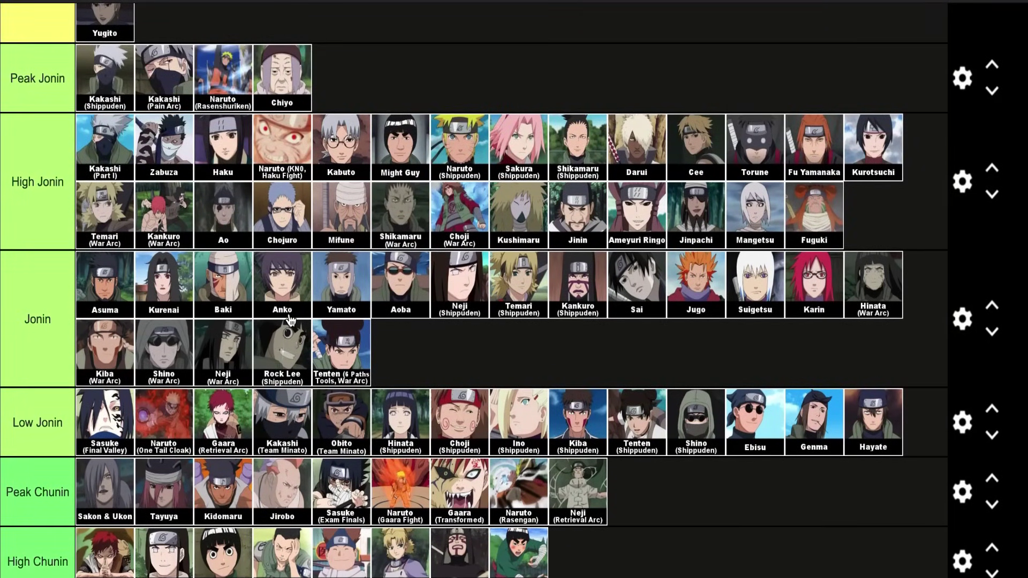
pyautogui.scroll(5, 288, 316)
pyautogui.scroll(-8, 288, 321)
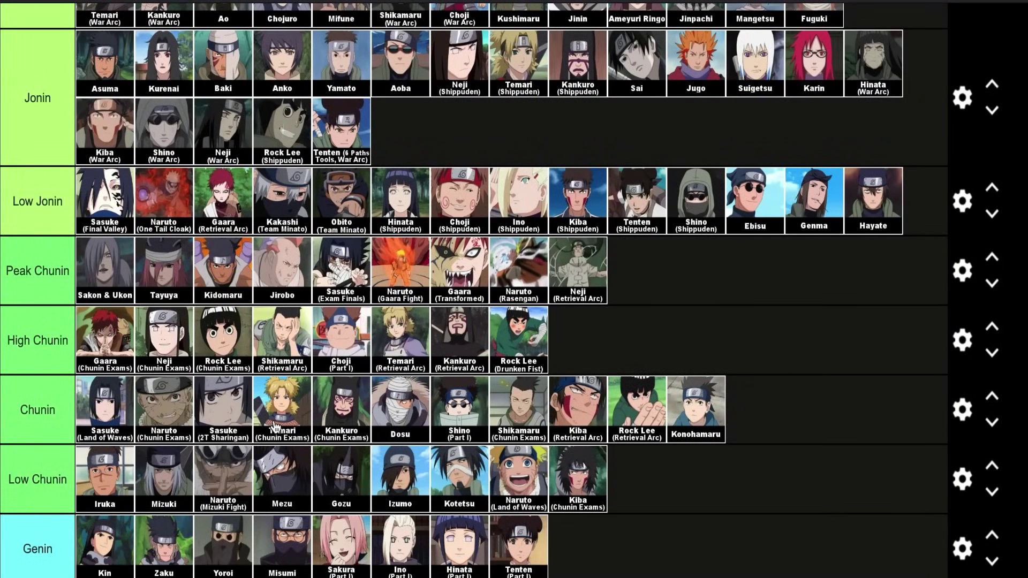
pyautogui.scroll(1, 383, 429)
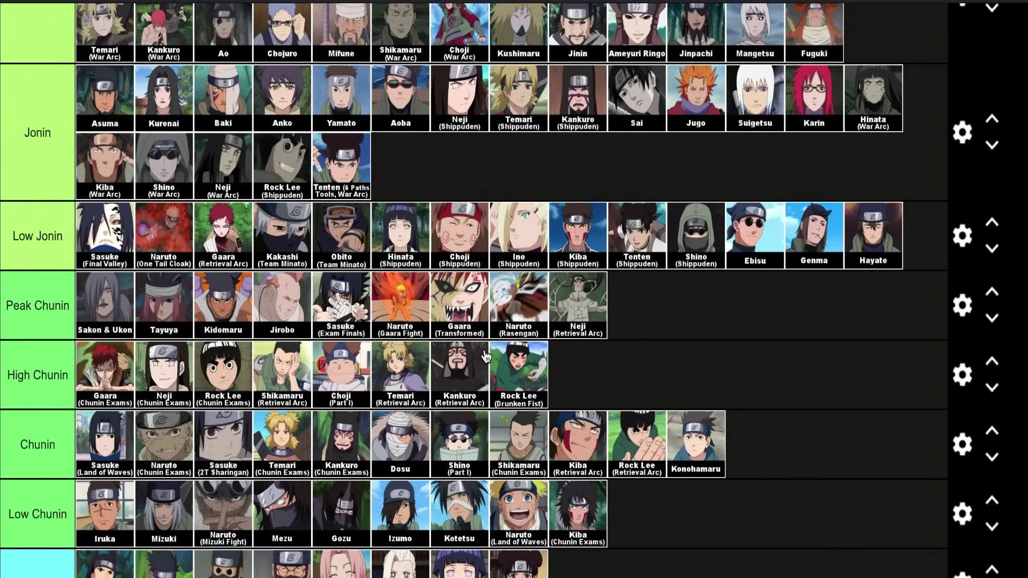
pyautogui.scroll(3, 443, 396)
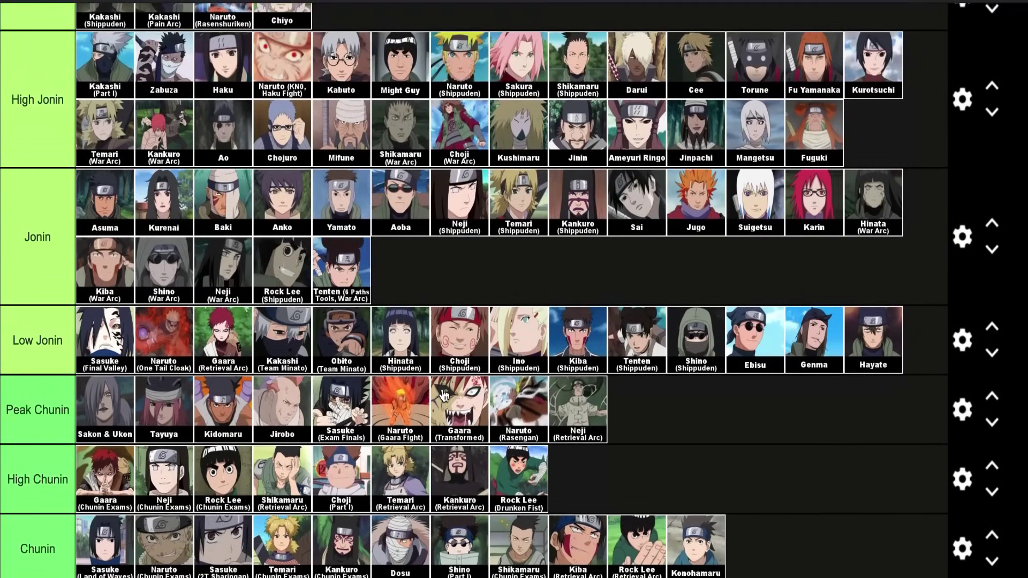
pyautogui.scroll(20, 444, 395)
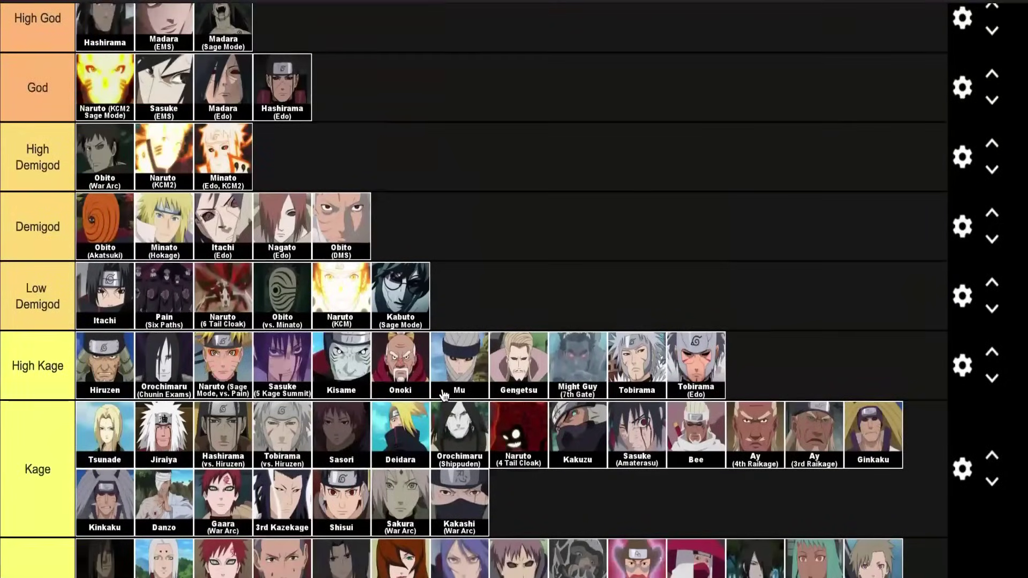
pyautogui.scroll(6, 442, 396)
pyautogui.scroll(-15, 442, 389)
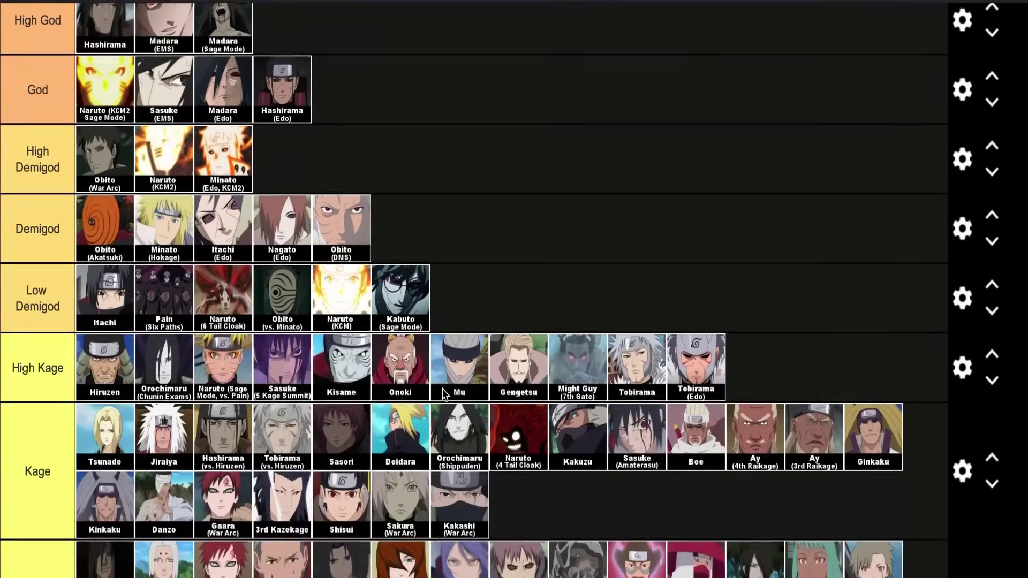
pyautogui.scroll(-10, 444, 394)
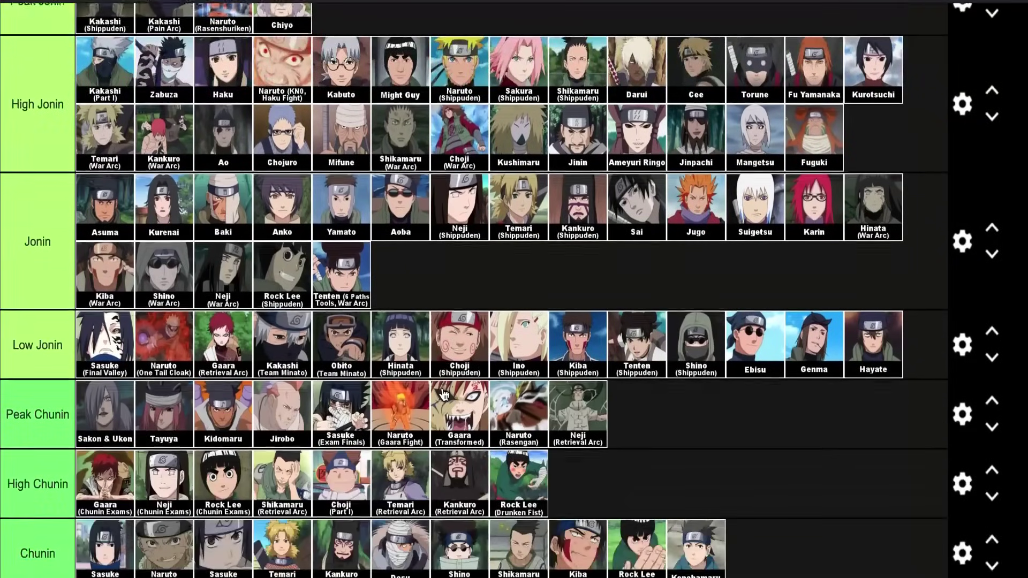
pyautogui.scroll(-3, 444, 395)
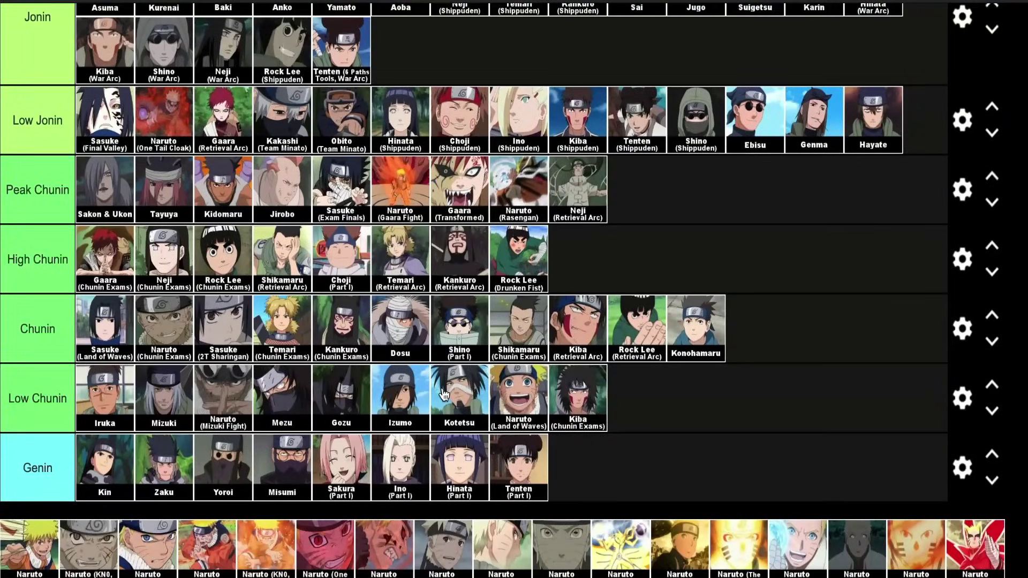
pyautogui.scroll(20, 444, 394)
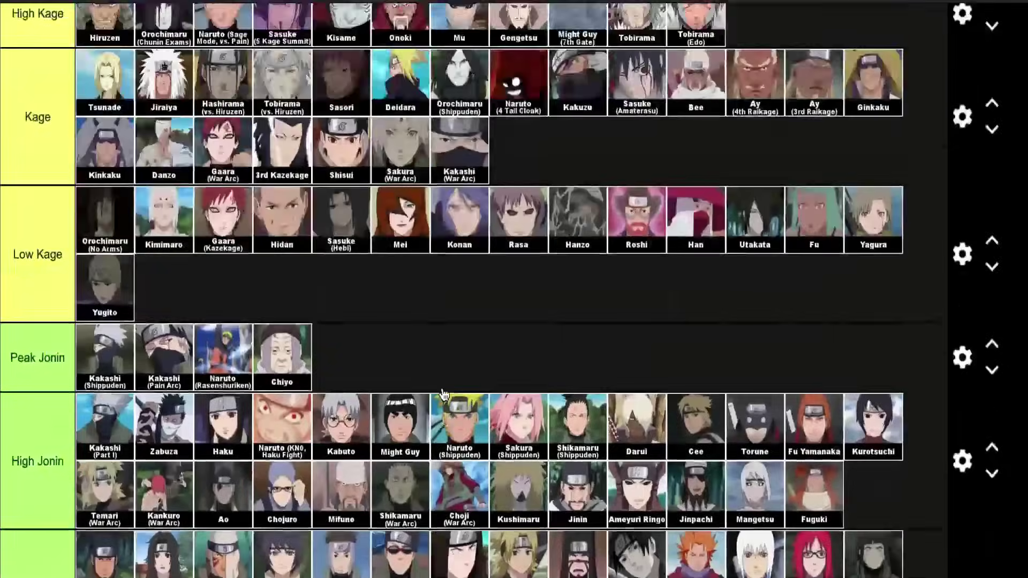